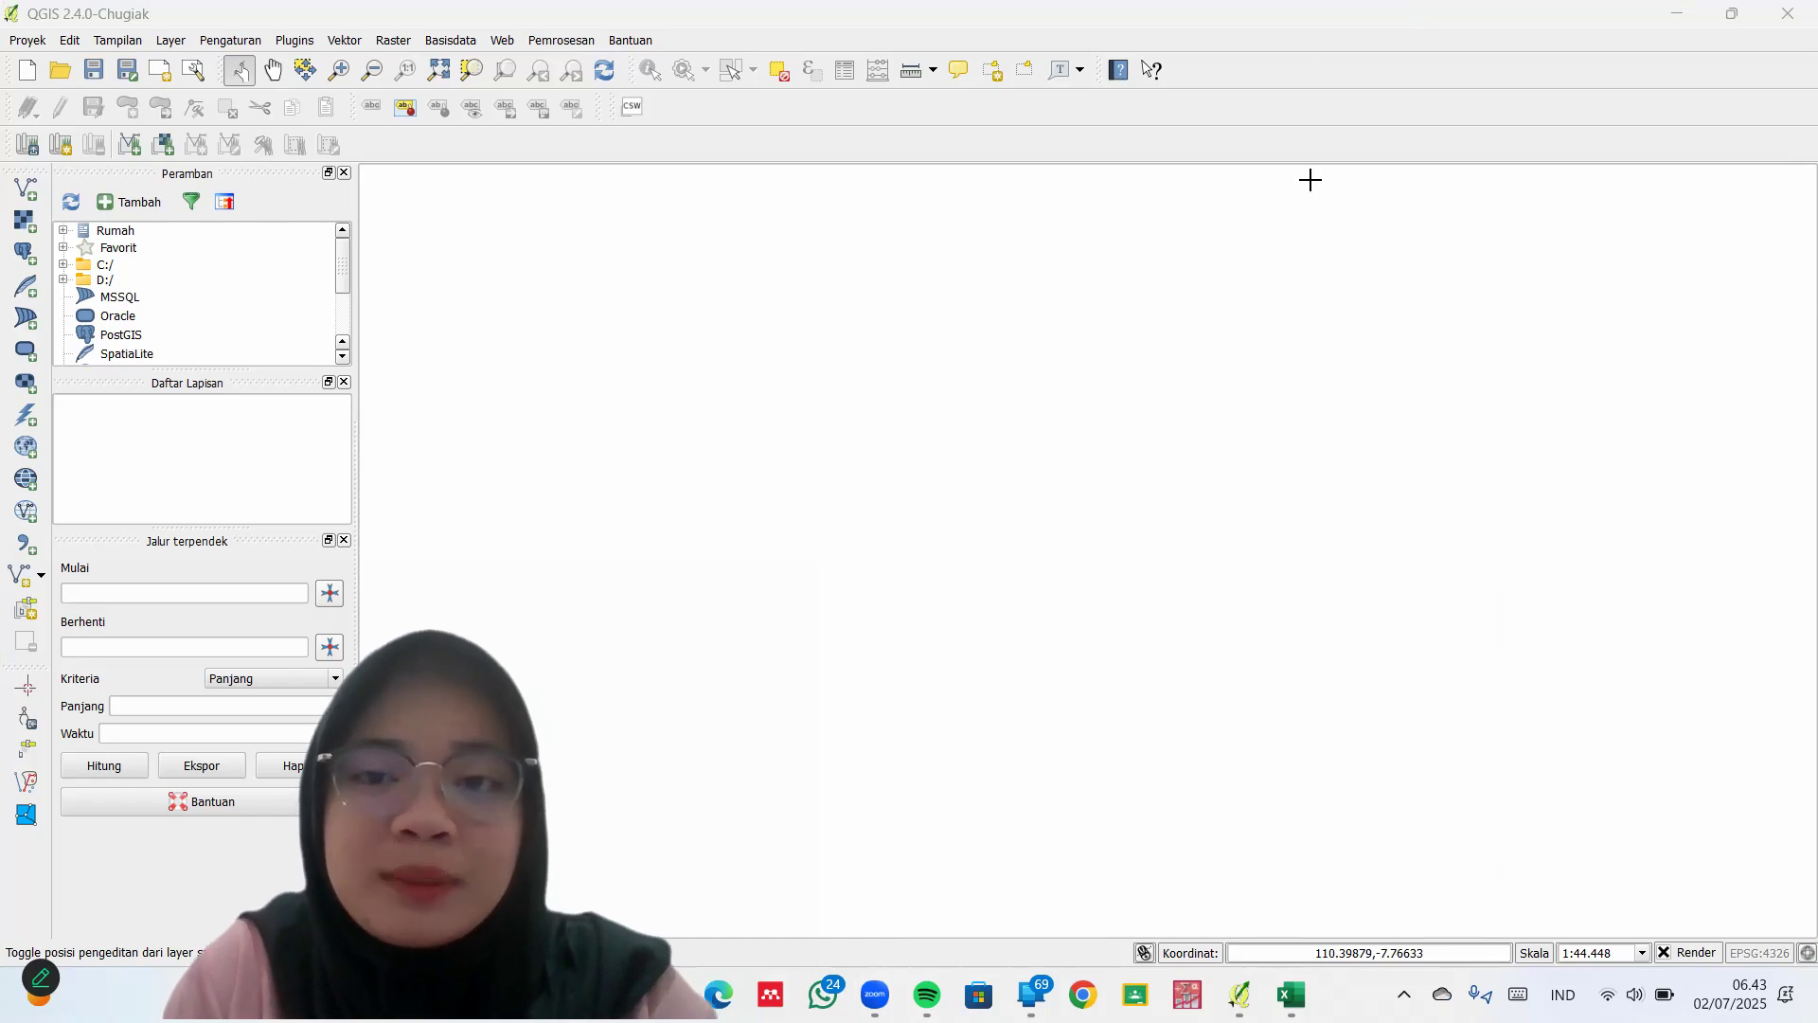
left_click(28, 191)
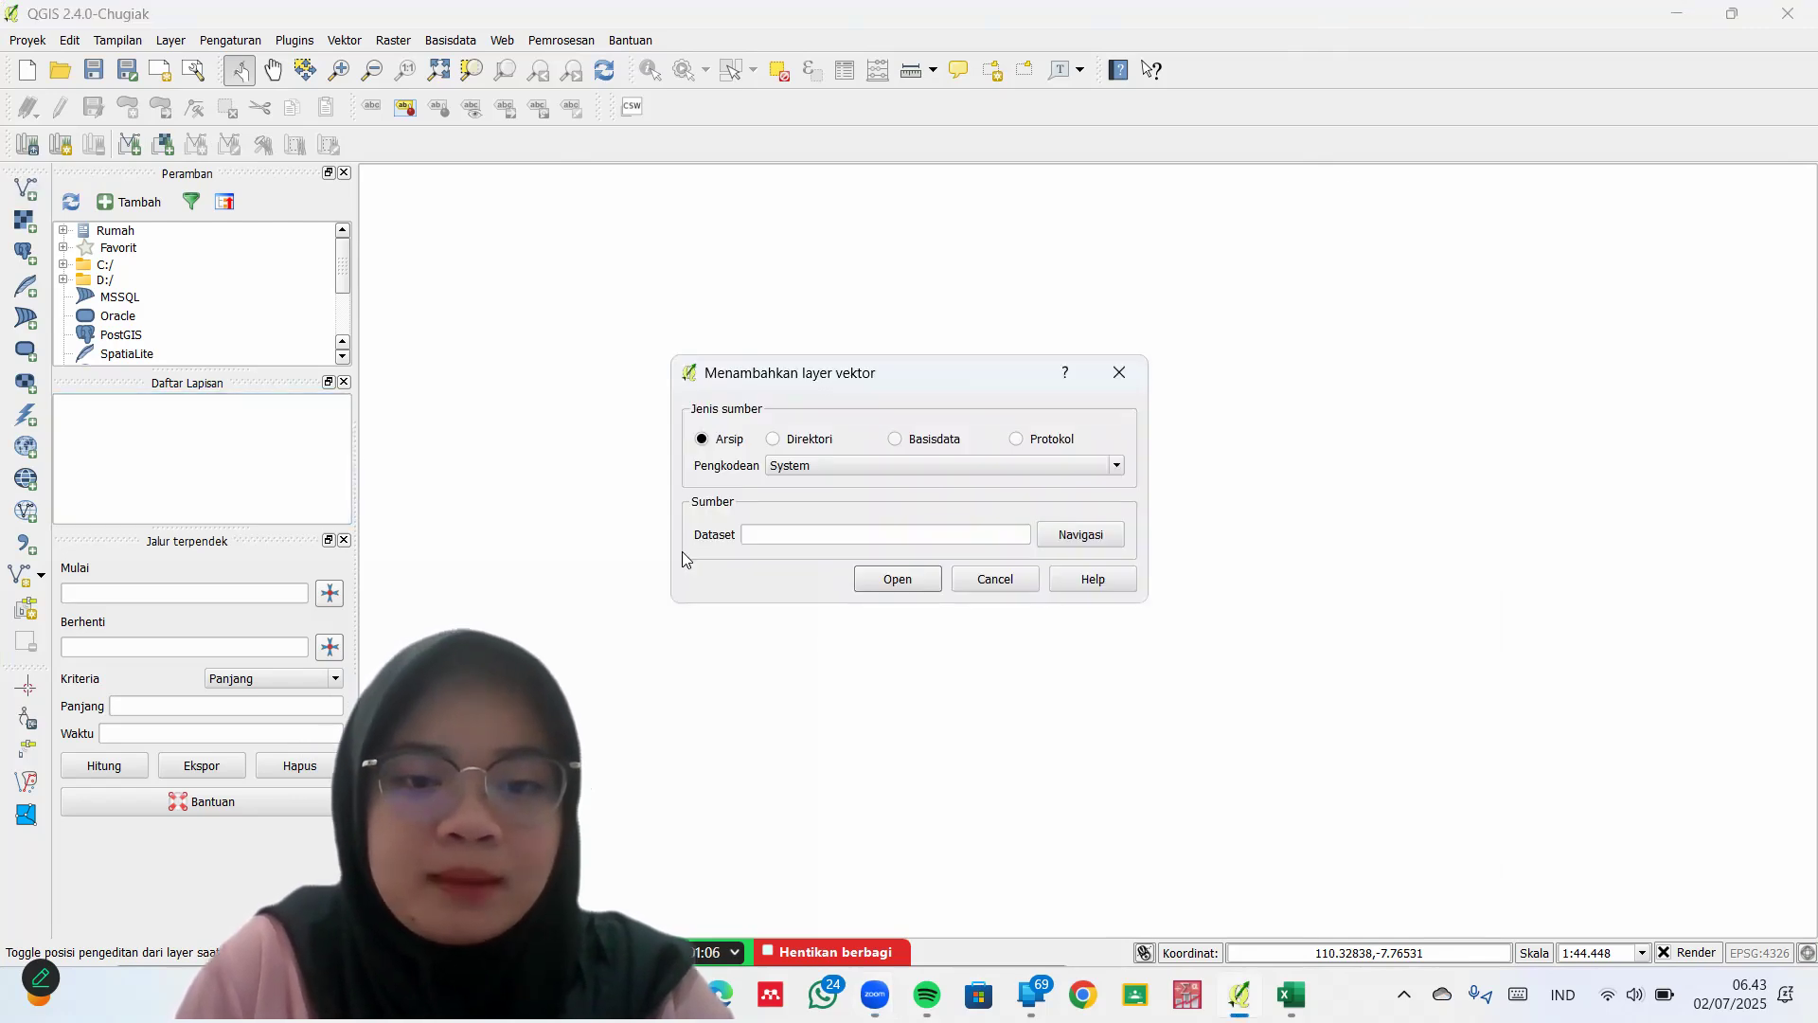
left_click(1076, 536)
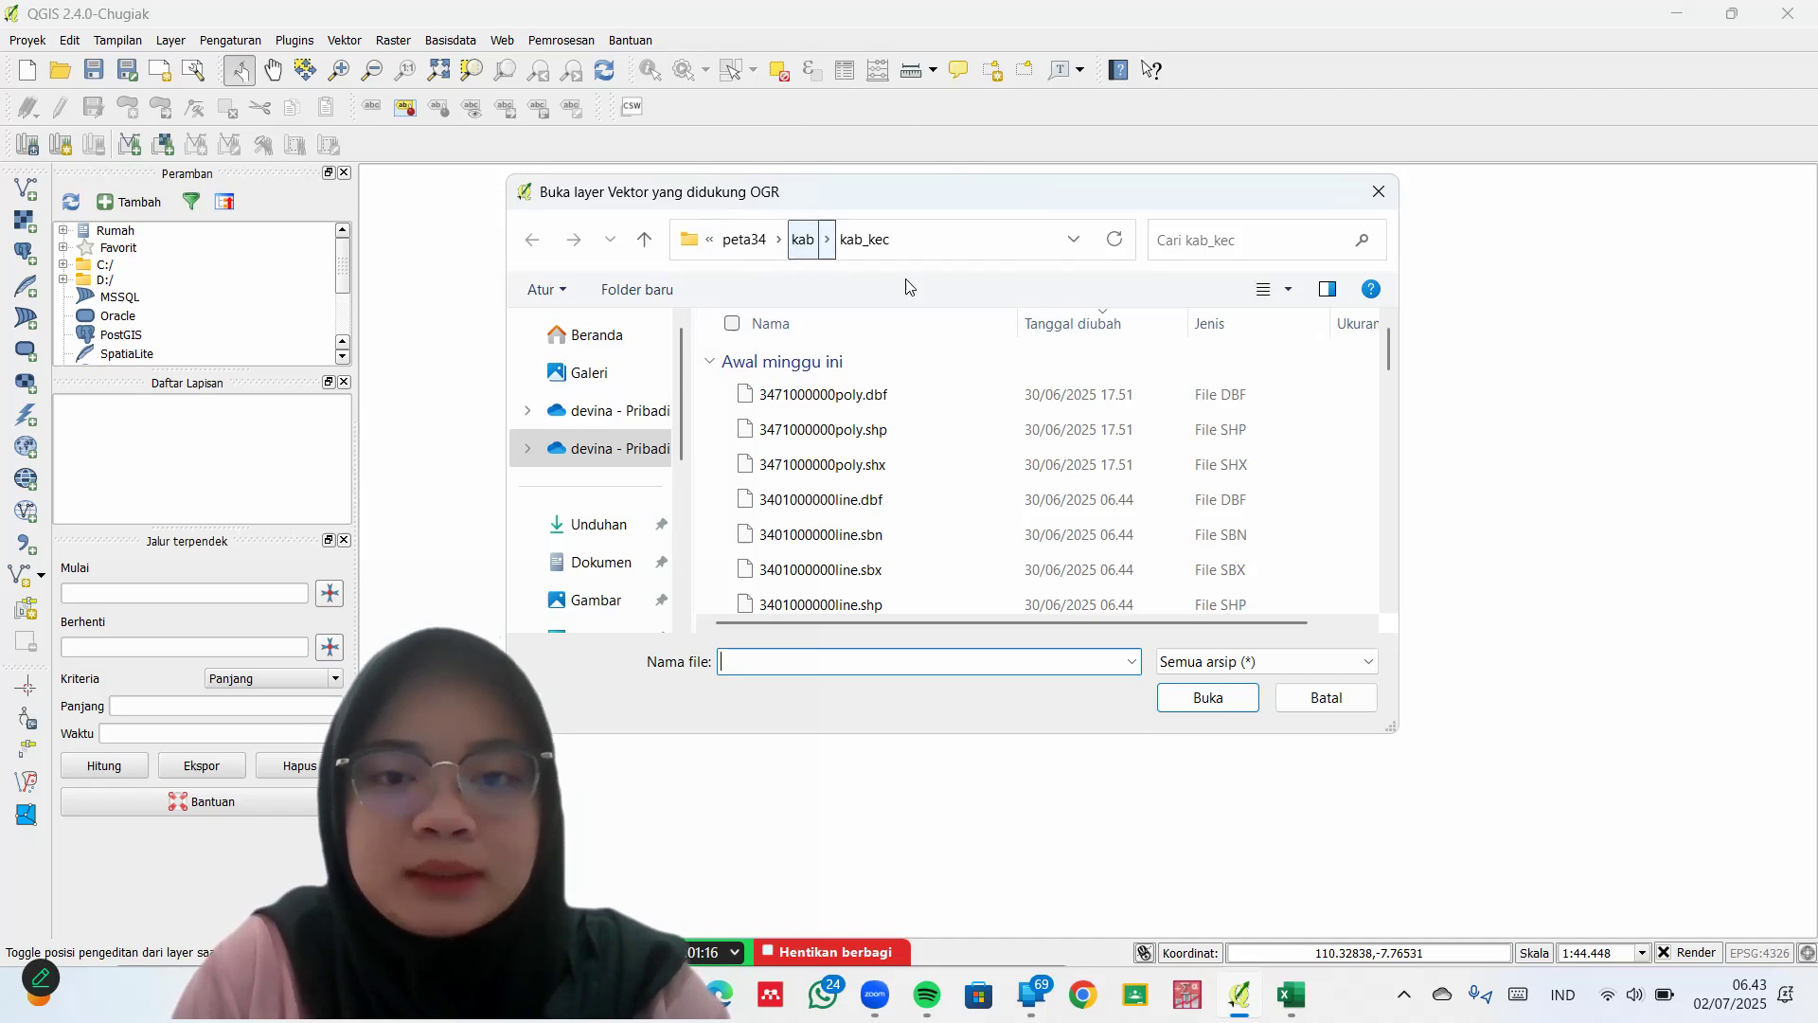
left_click(1320, 323)
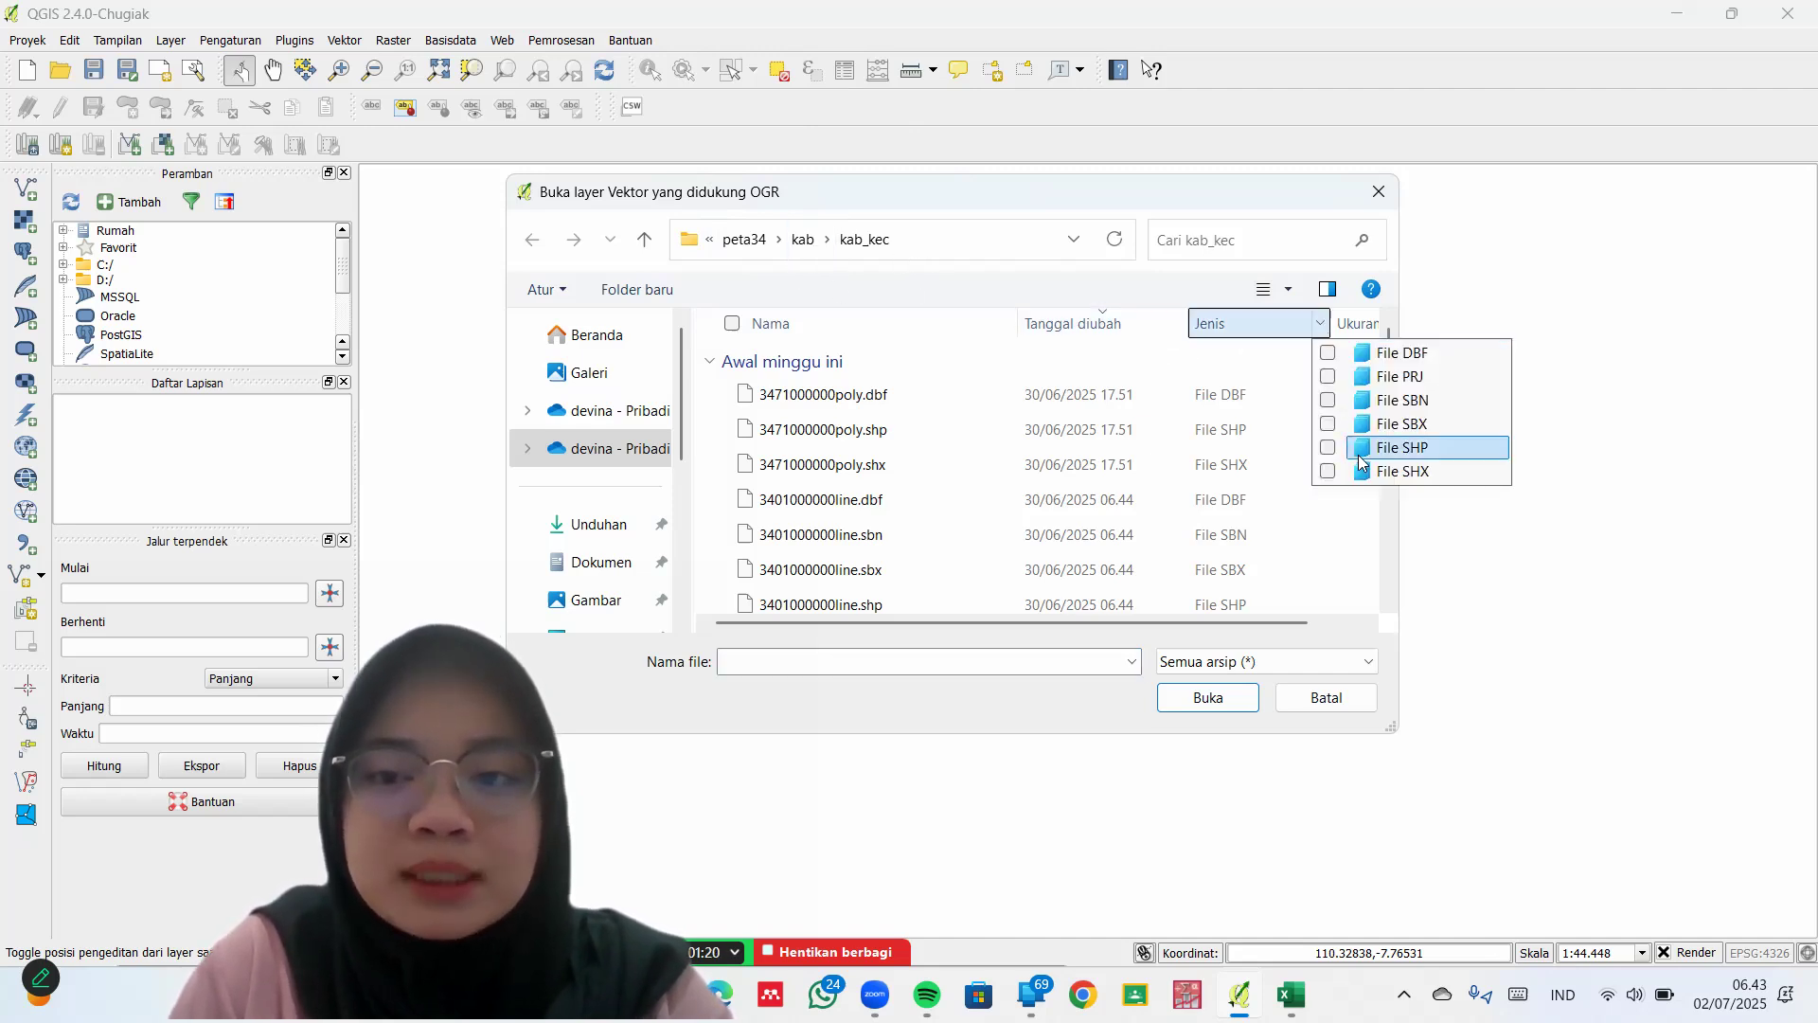
left_click(1358, 453)
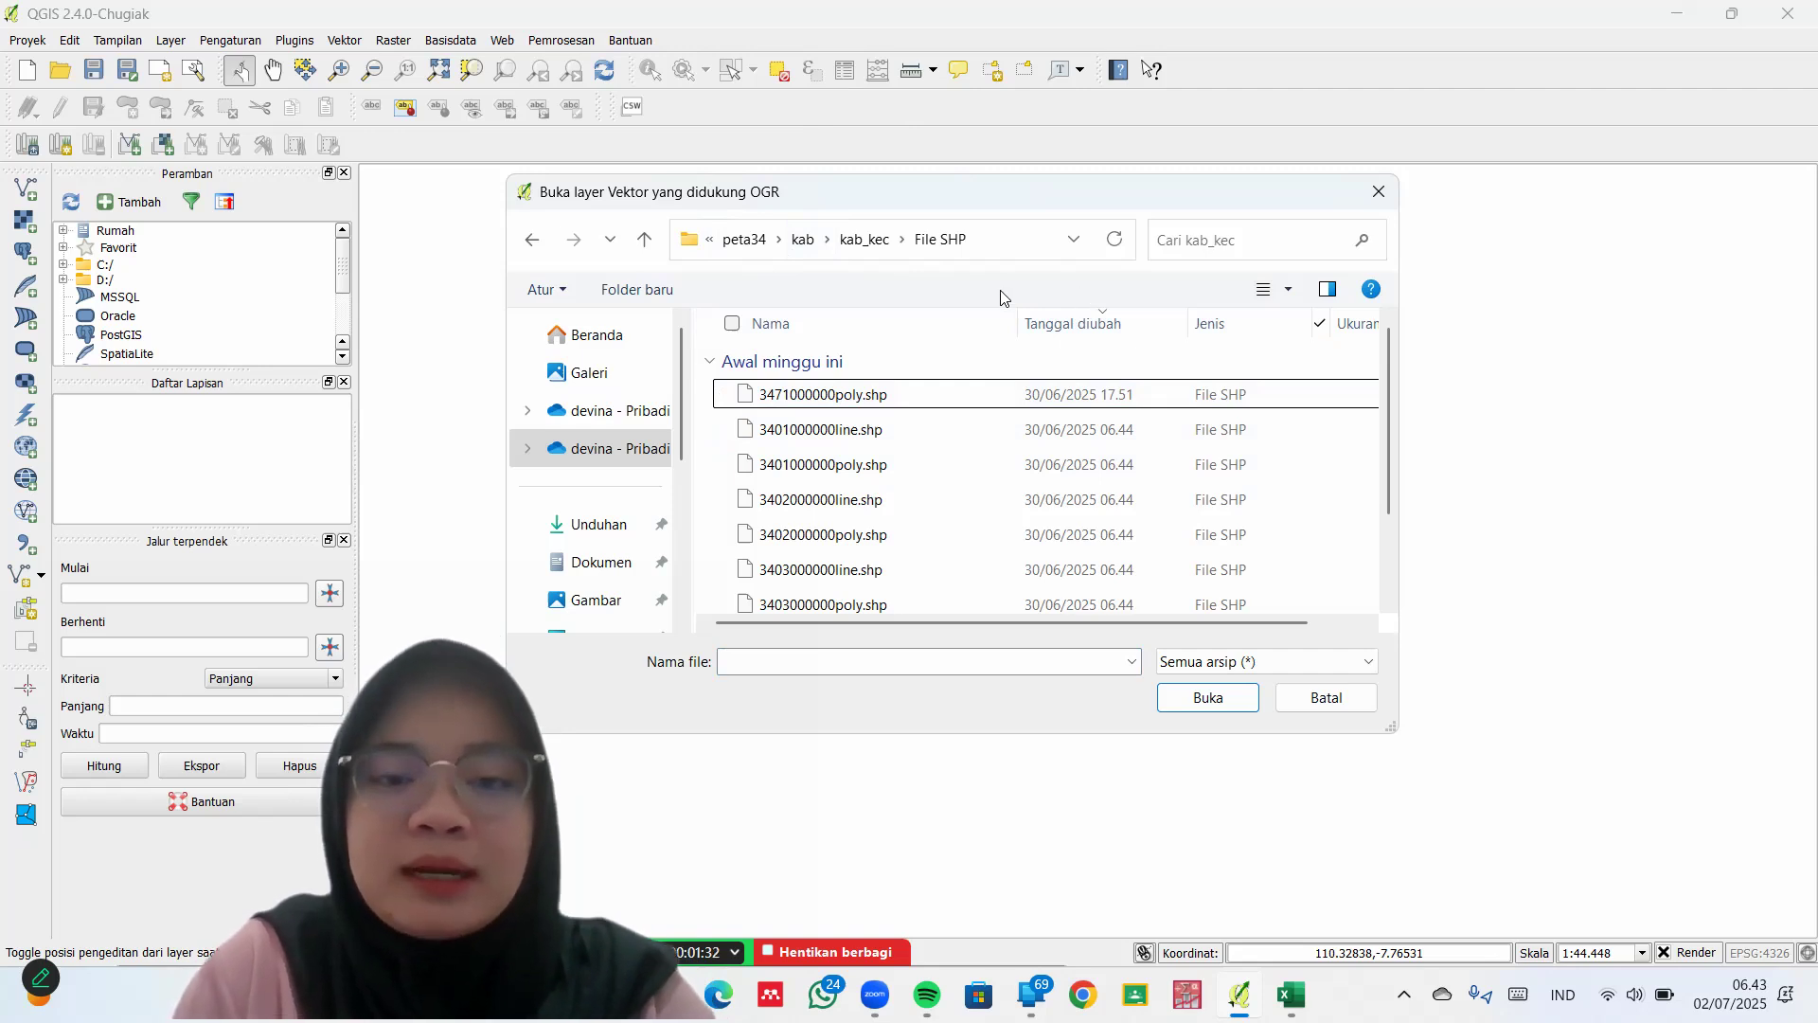
left_click(725, 397)
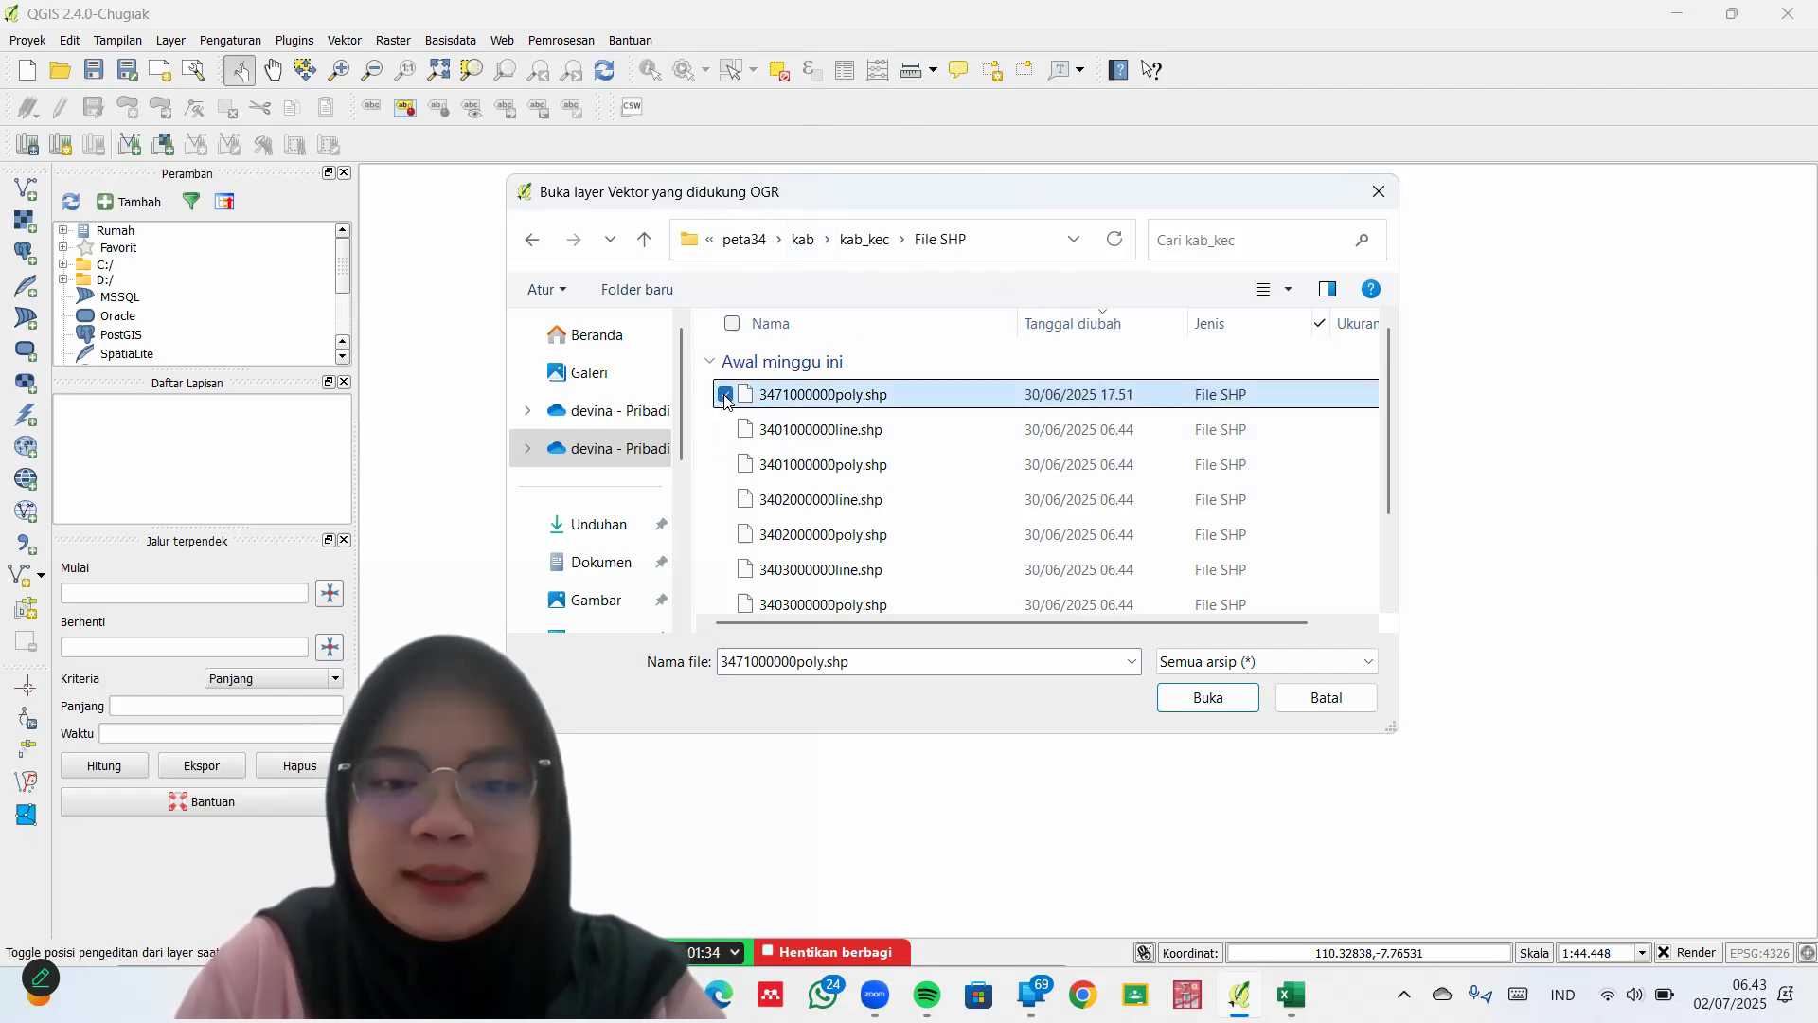
left_click(1202, 711)
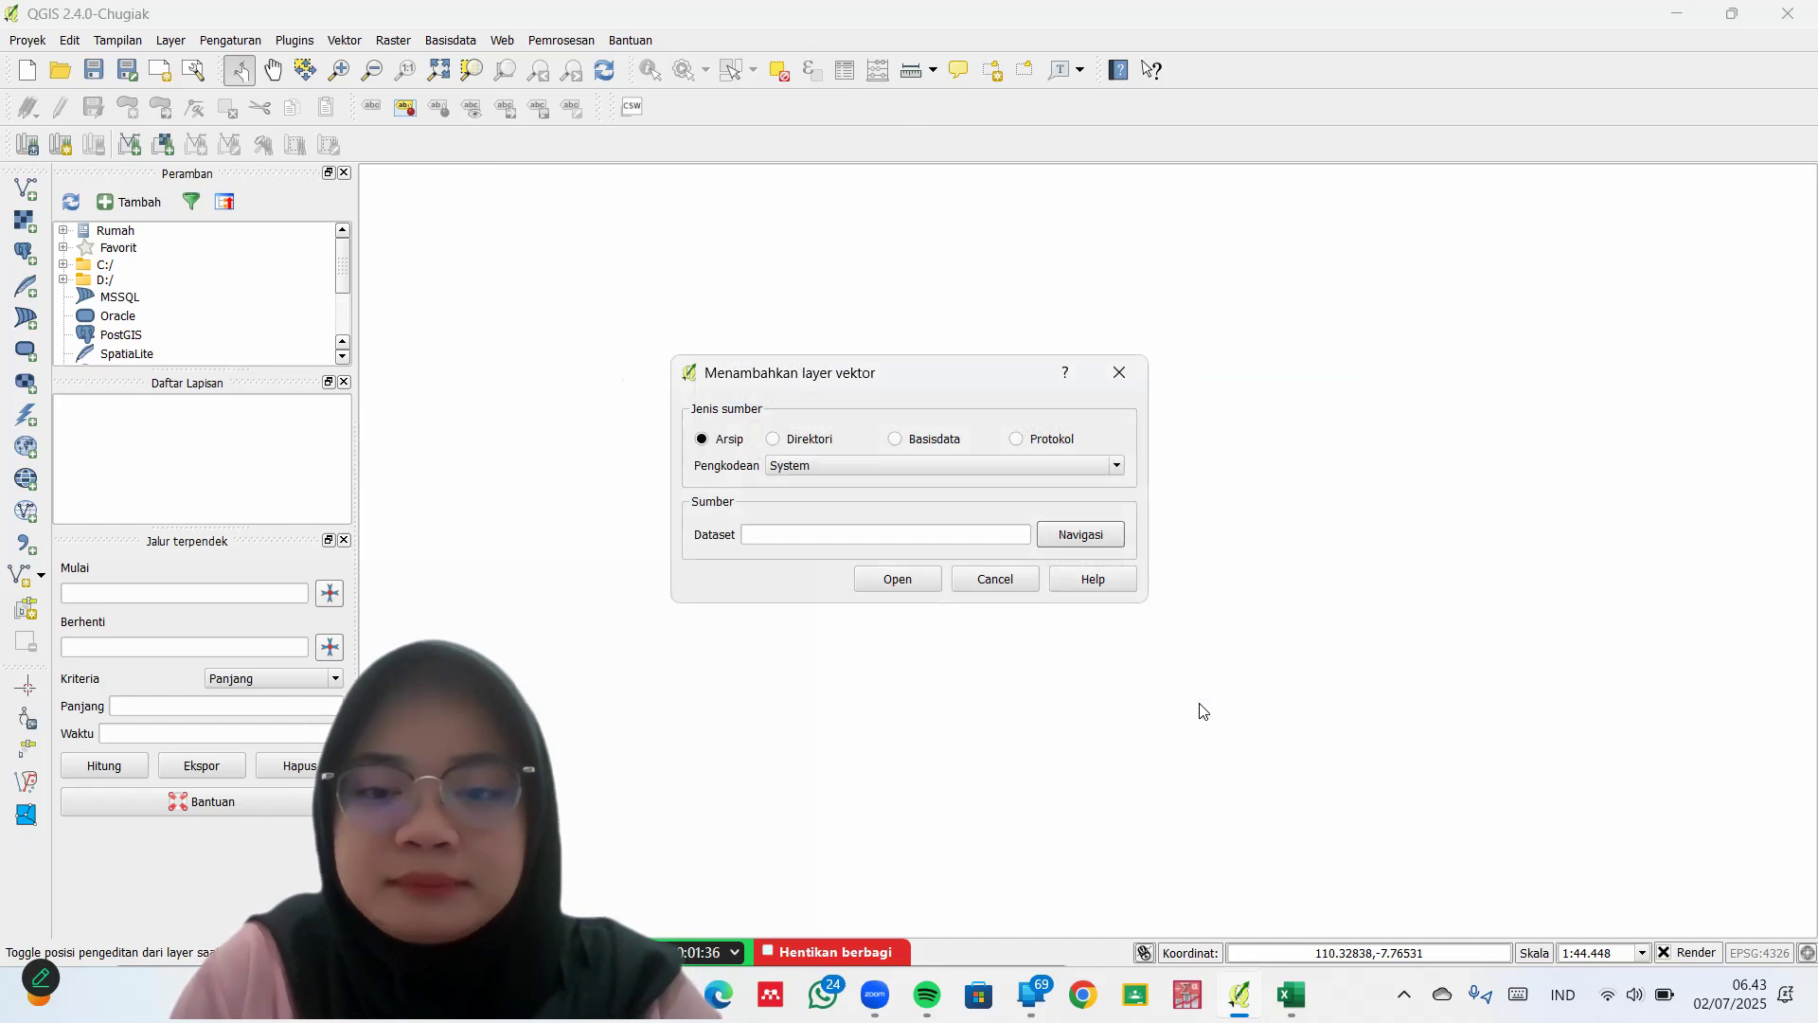
left_click(911, 581)
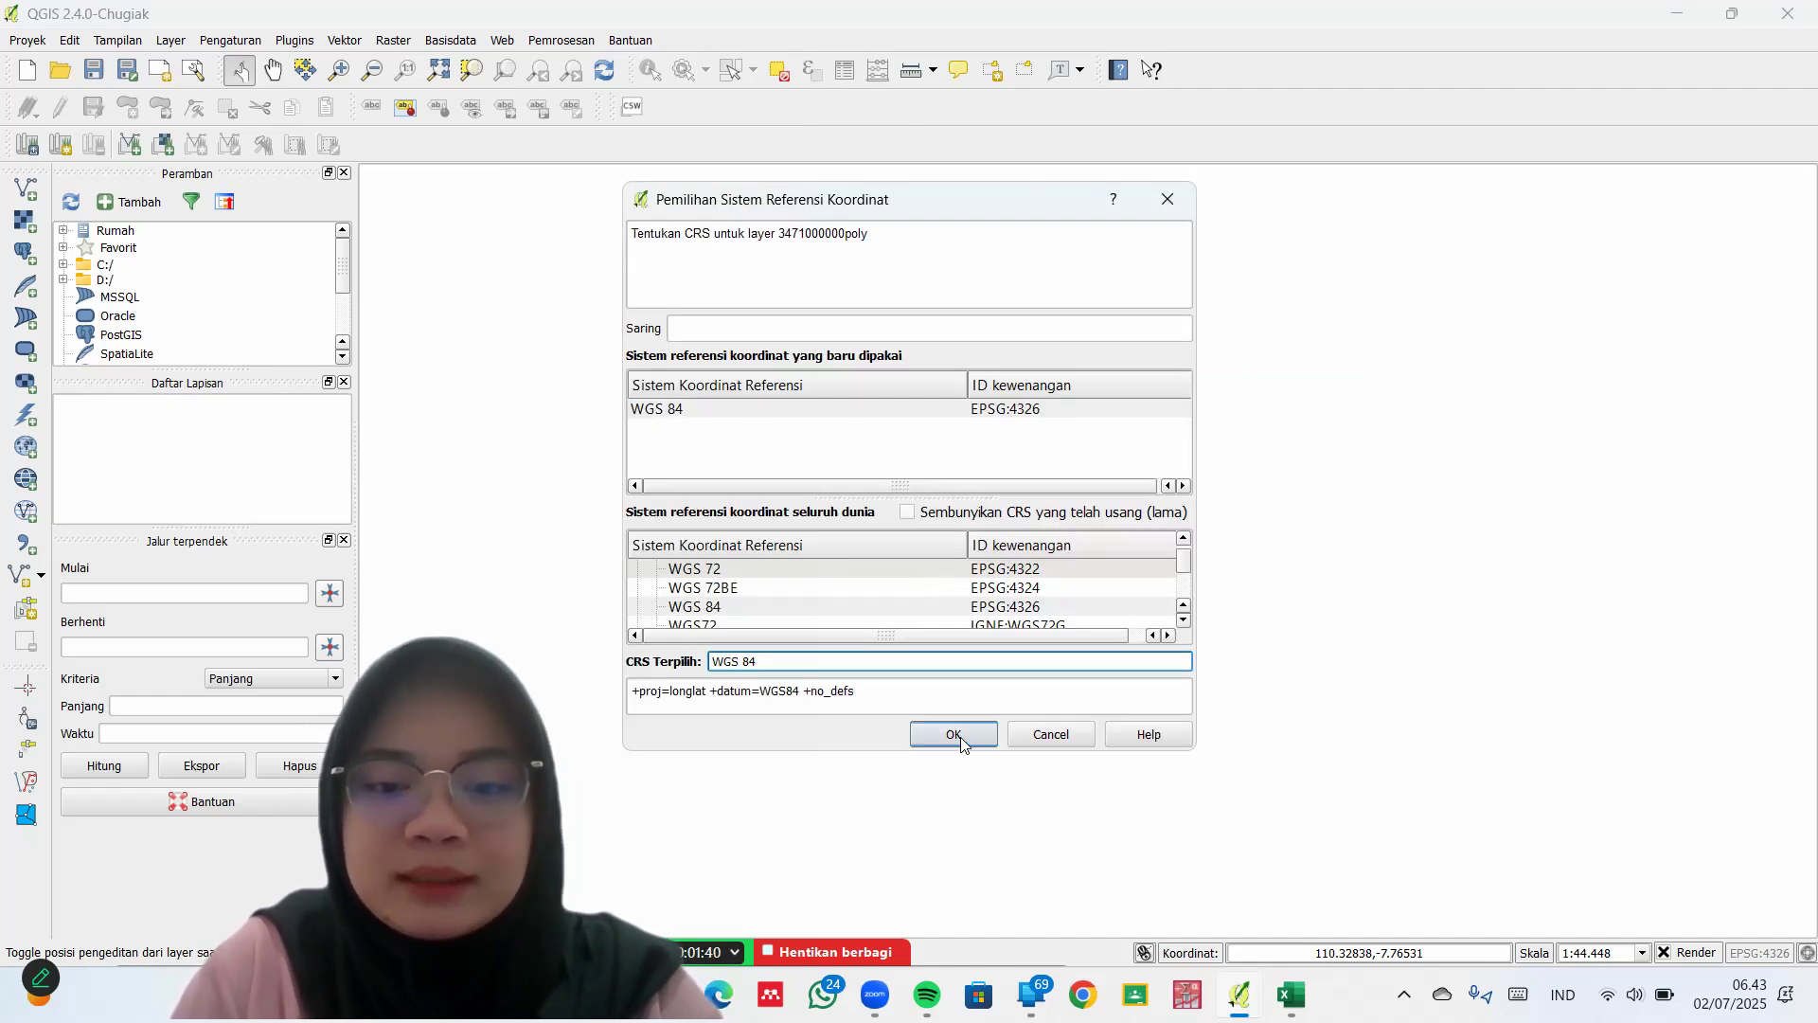
left_click(953, 734)
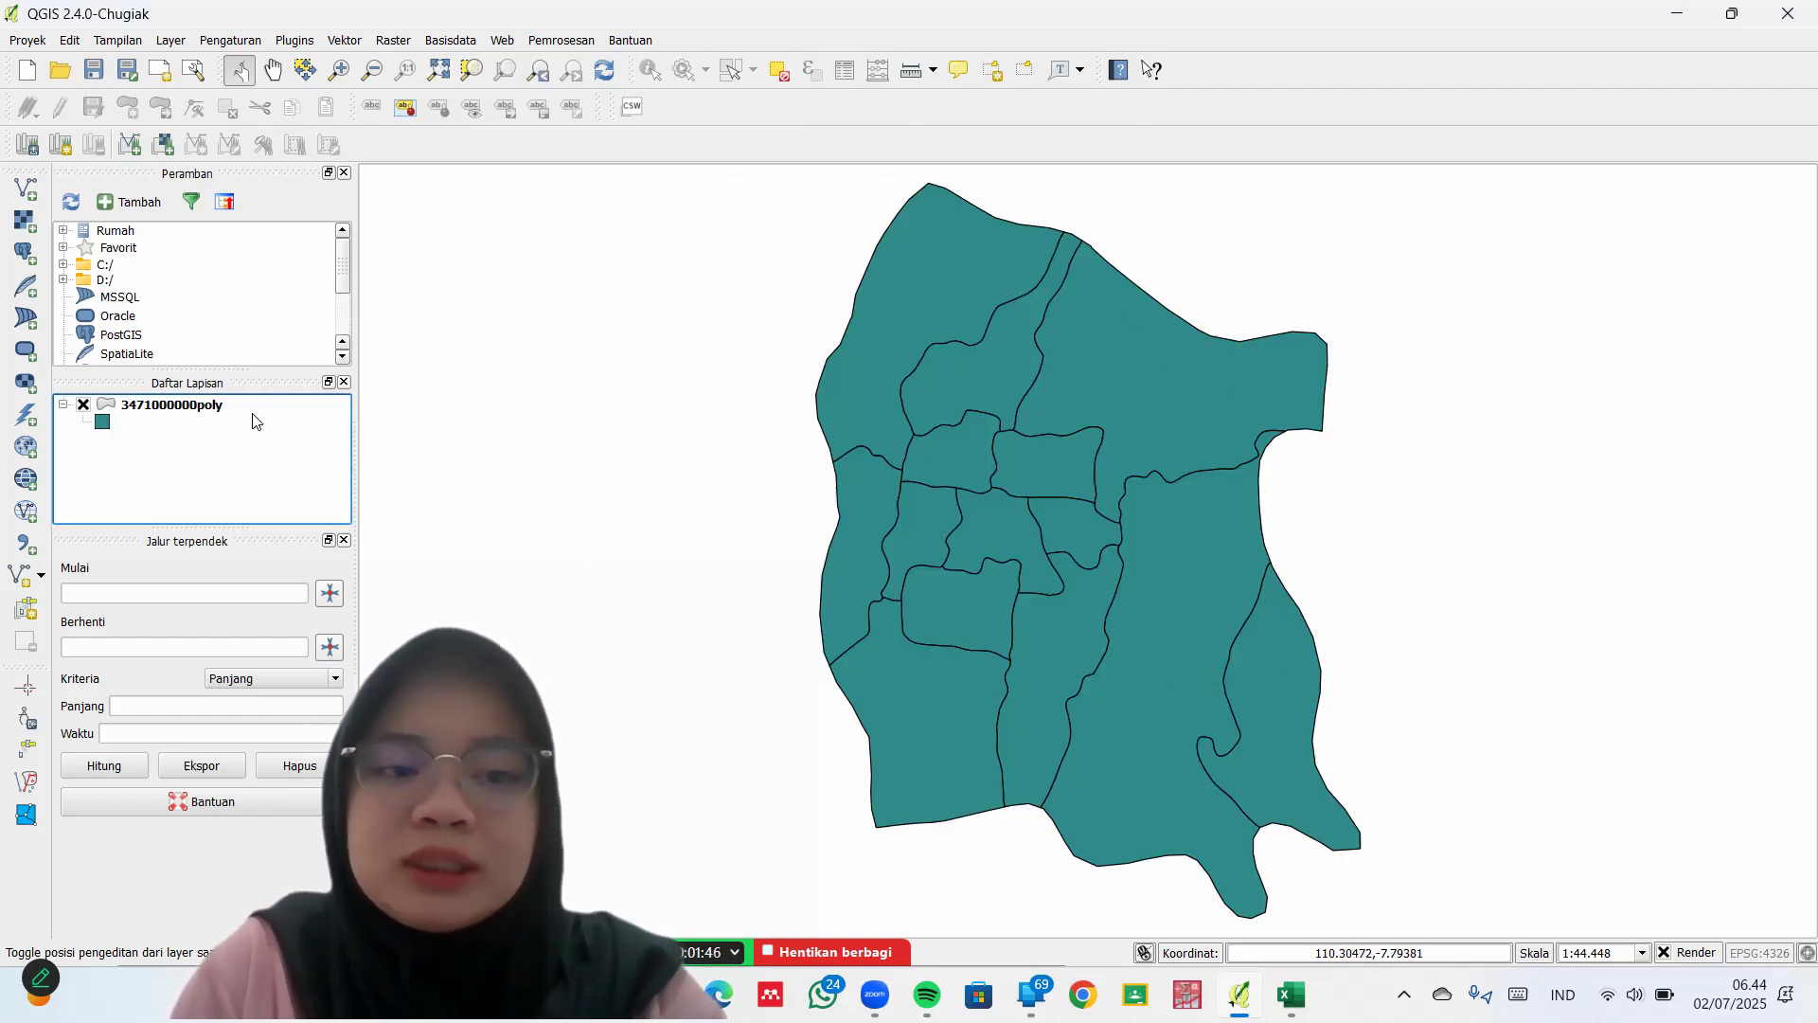
left_click(187, 409)
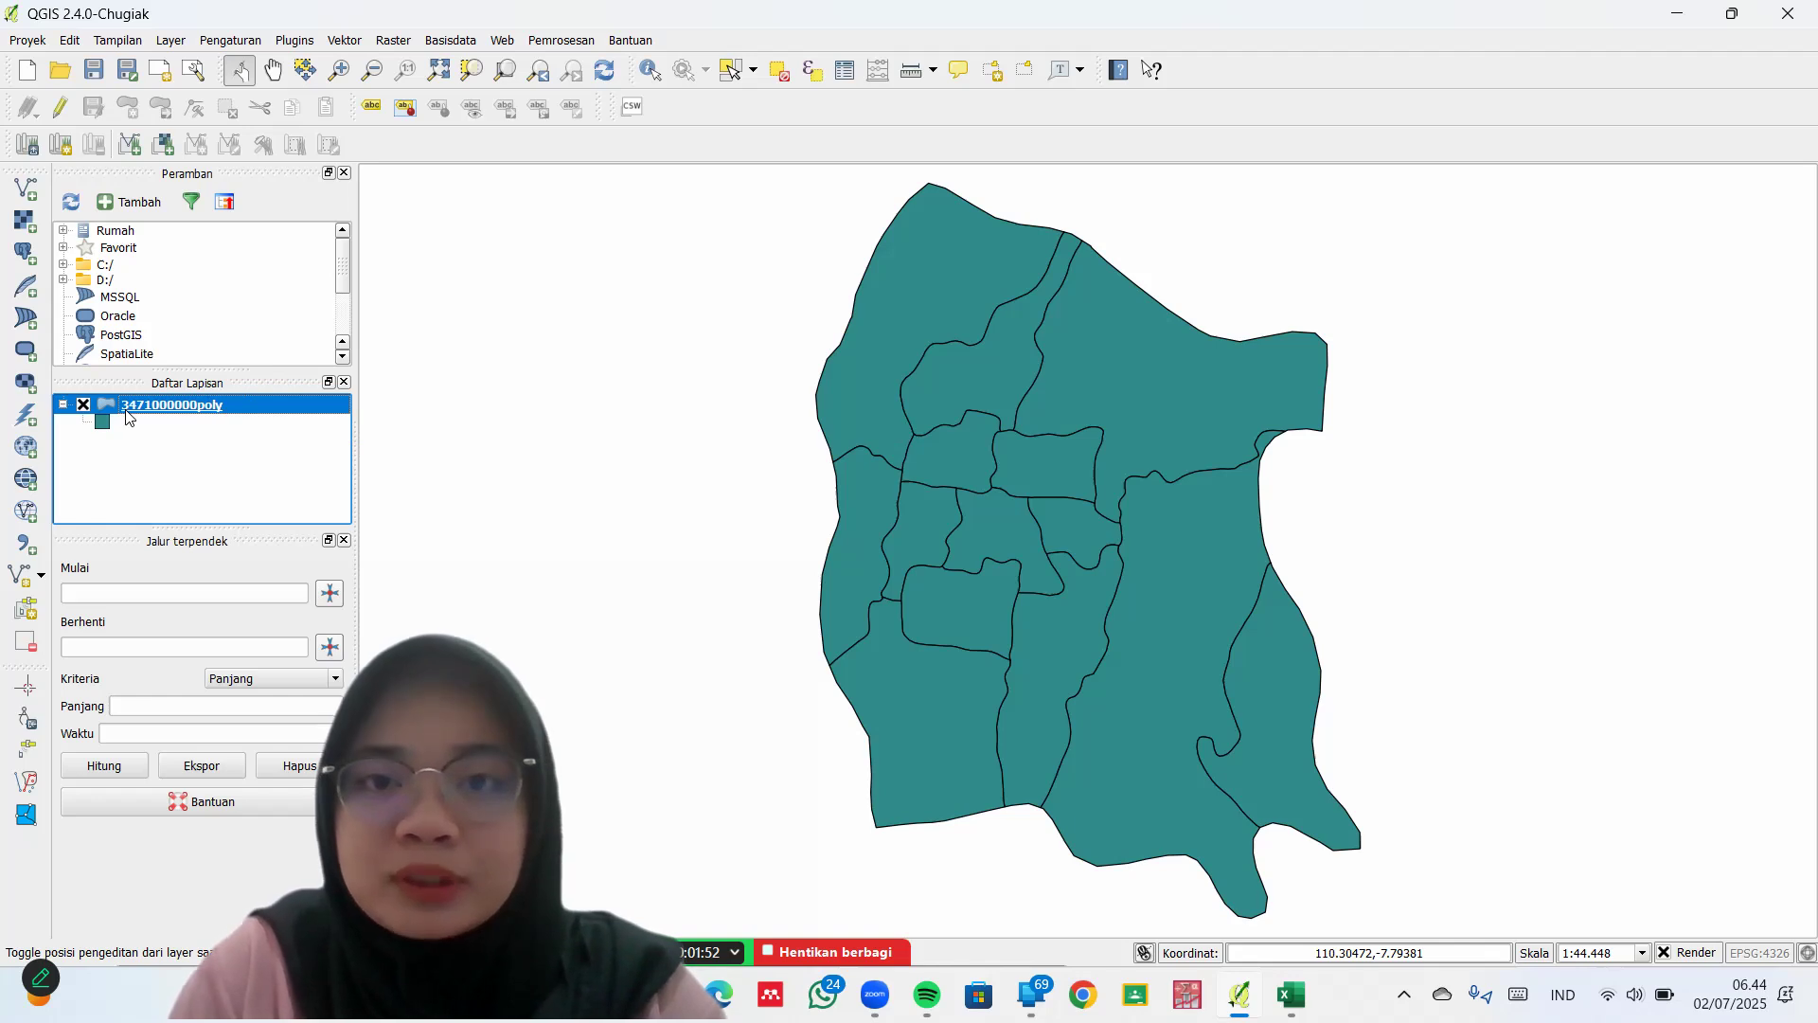
right_click(160, 406)
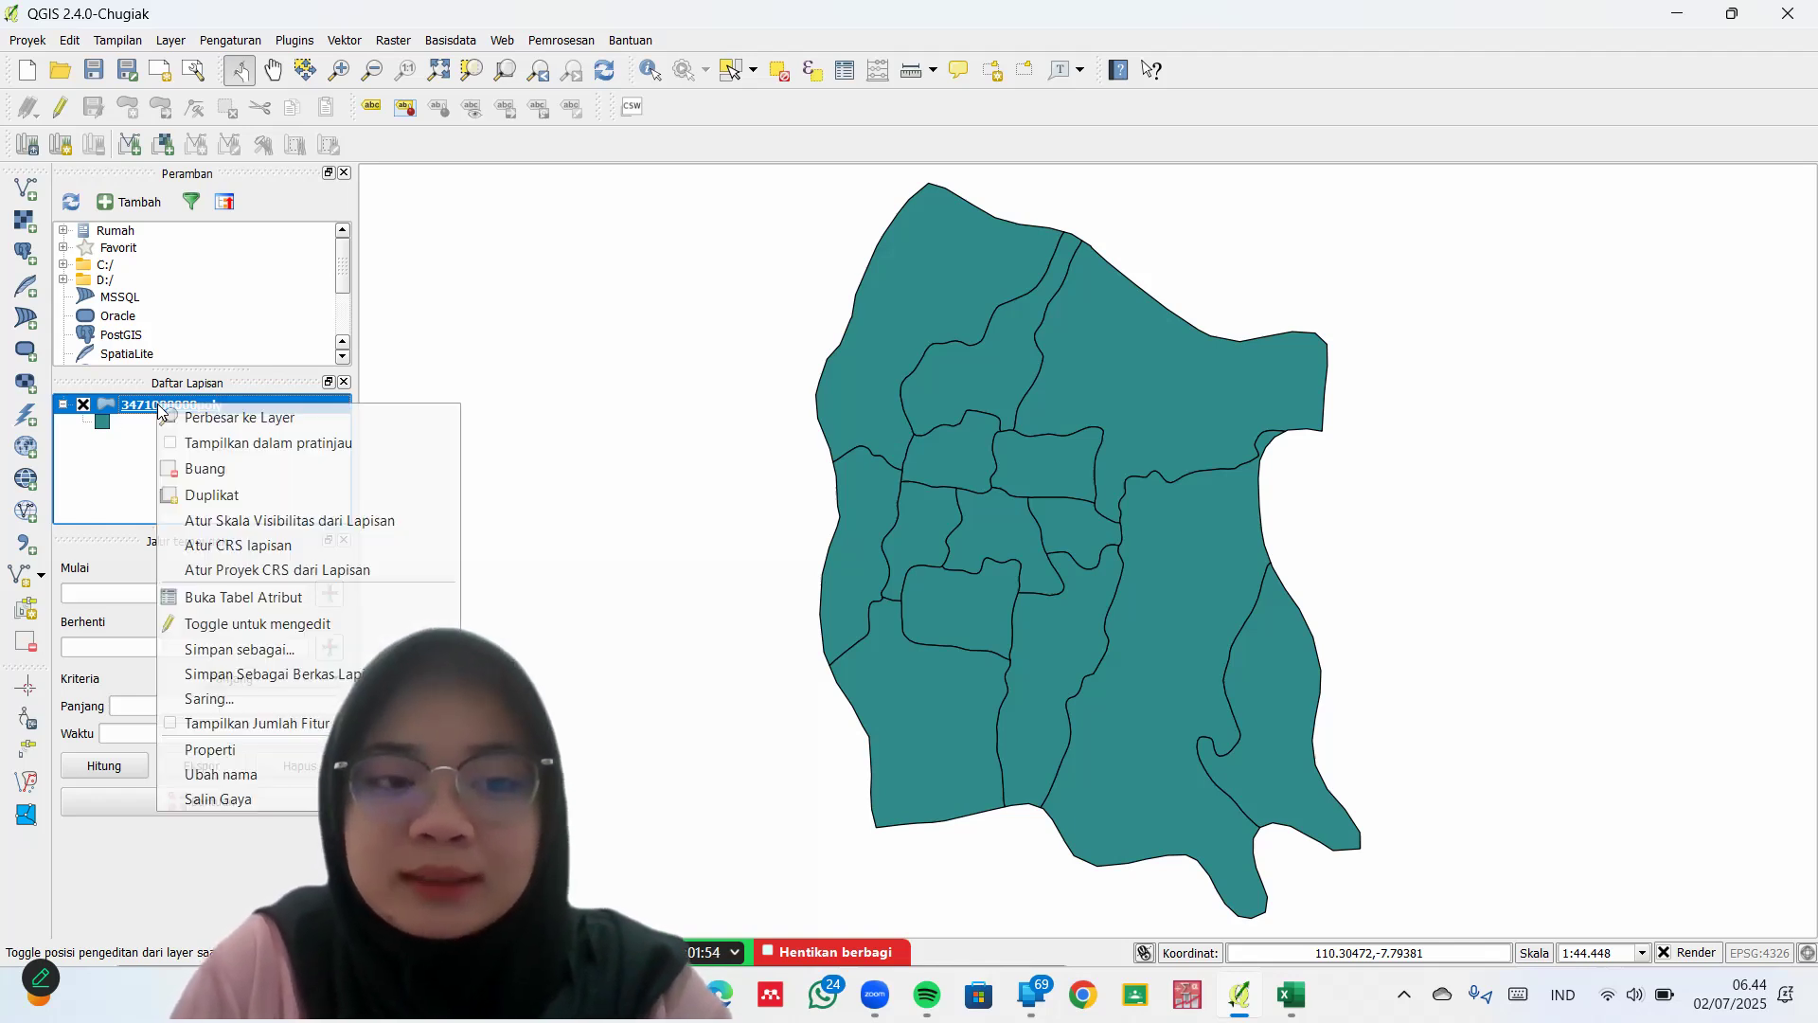
left_click(227, 773)
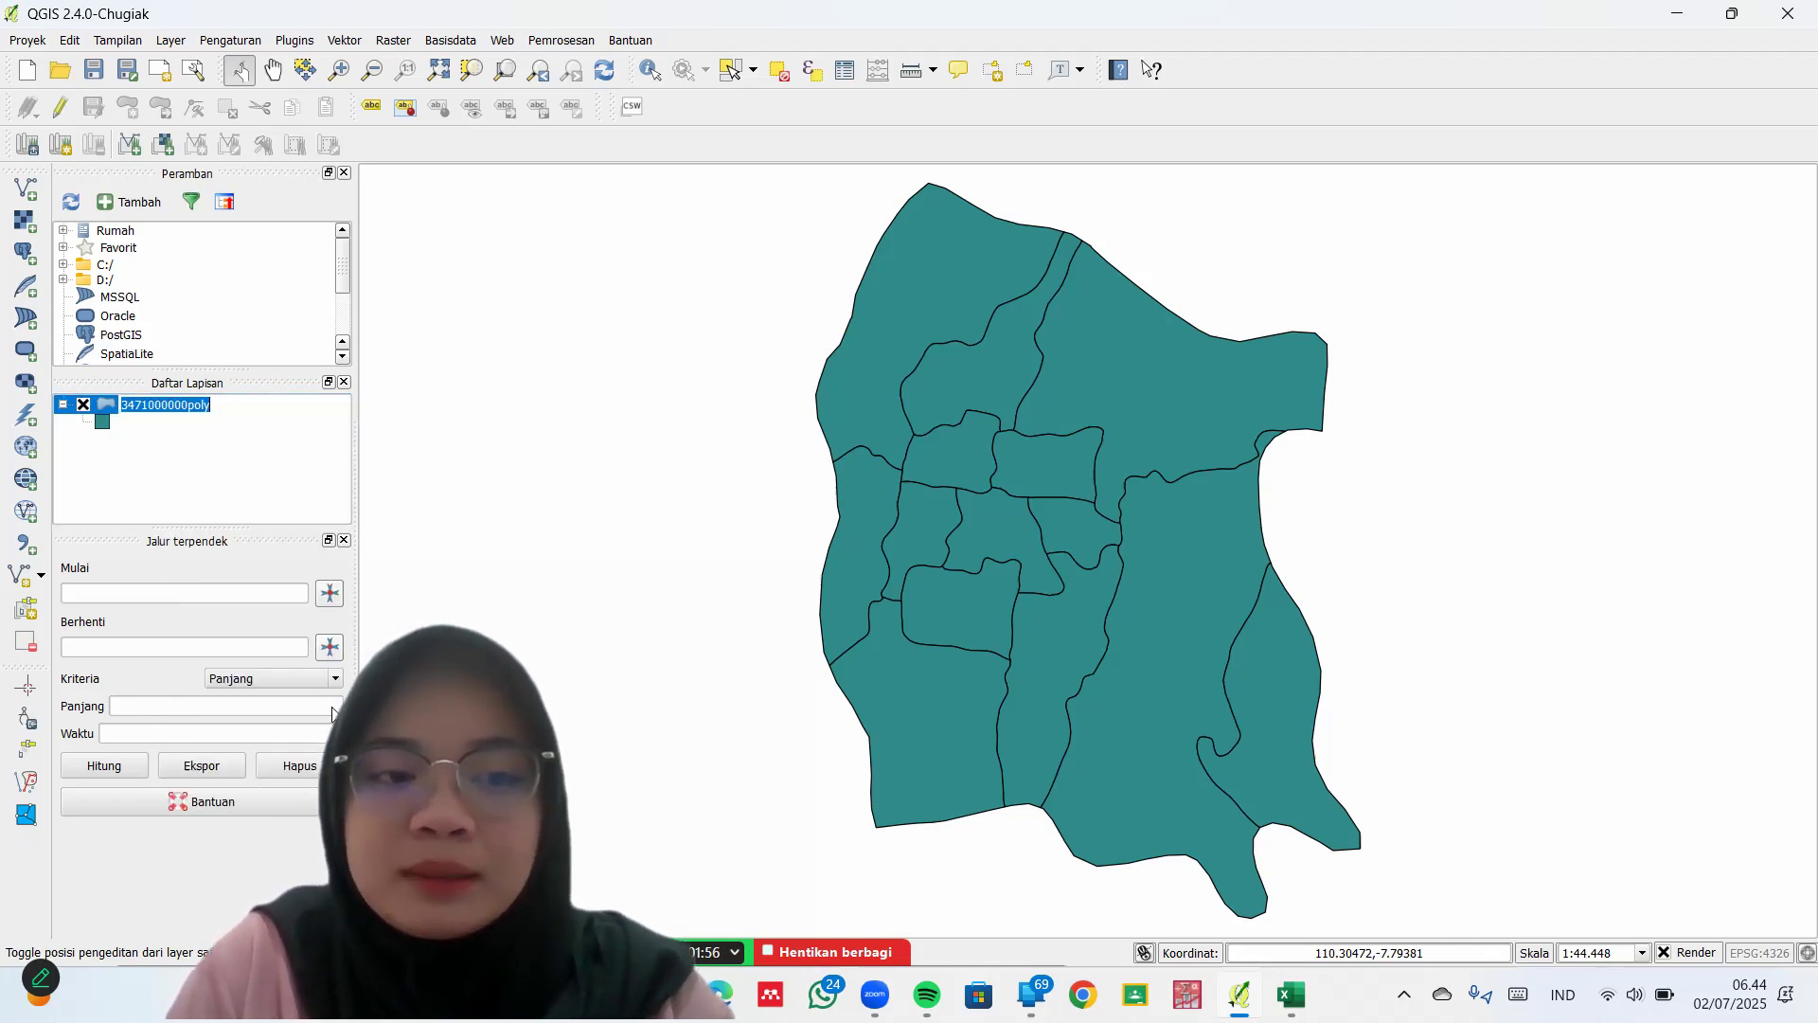
type("Kota Y")
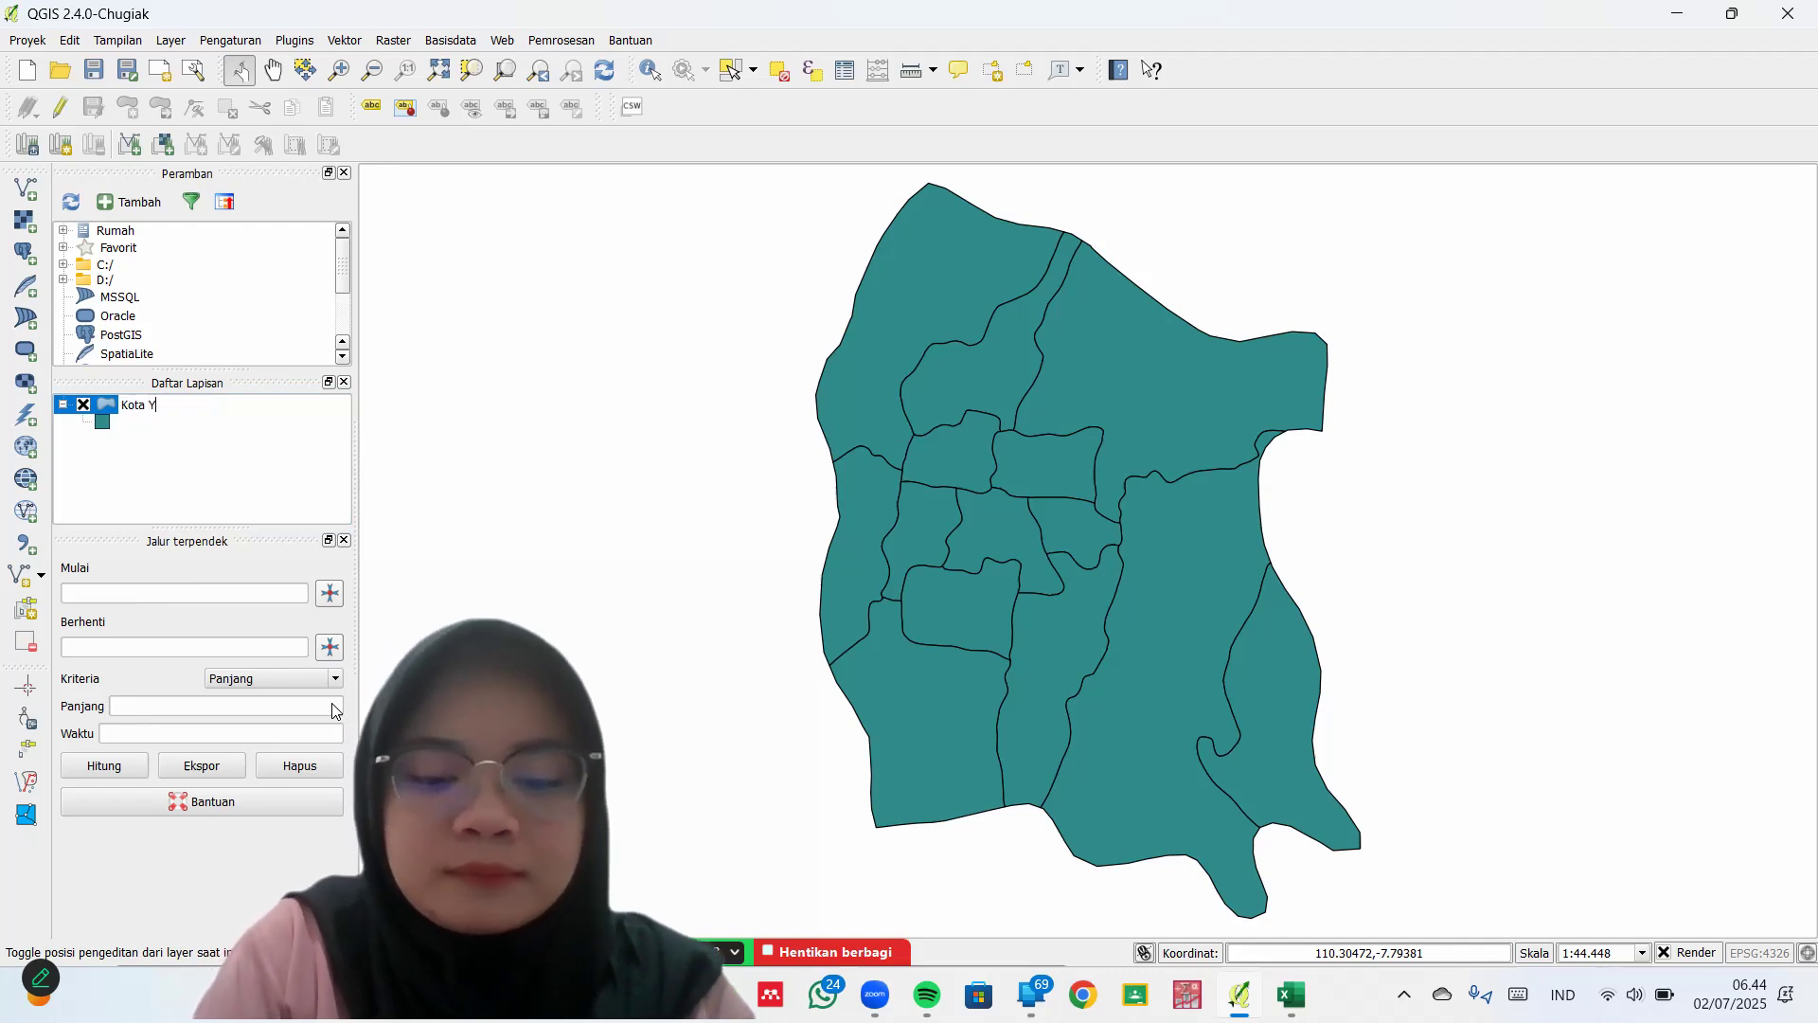
type("ogyakarta")
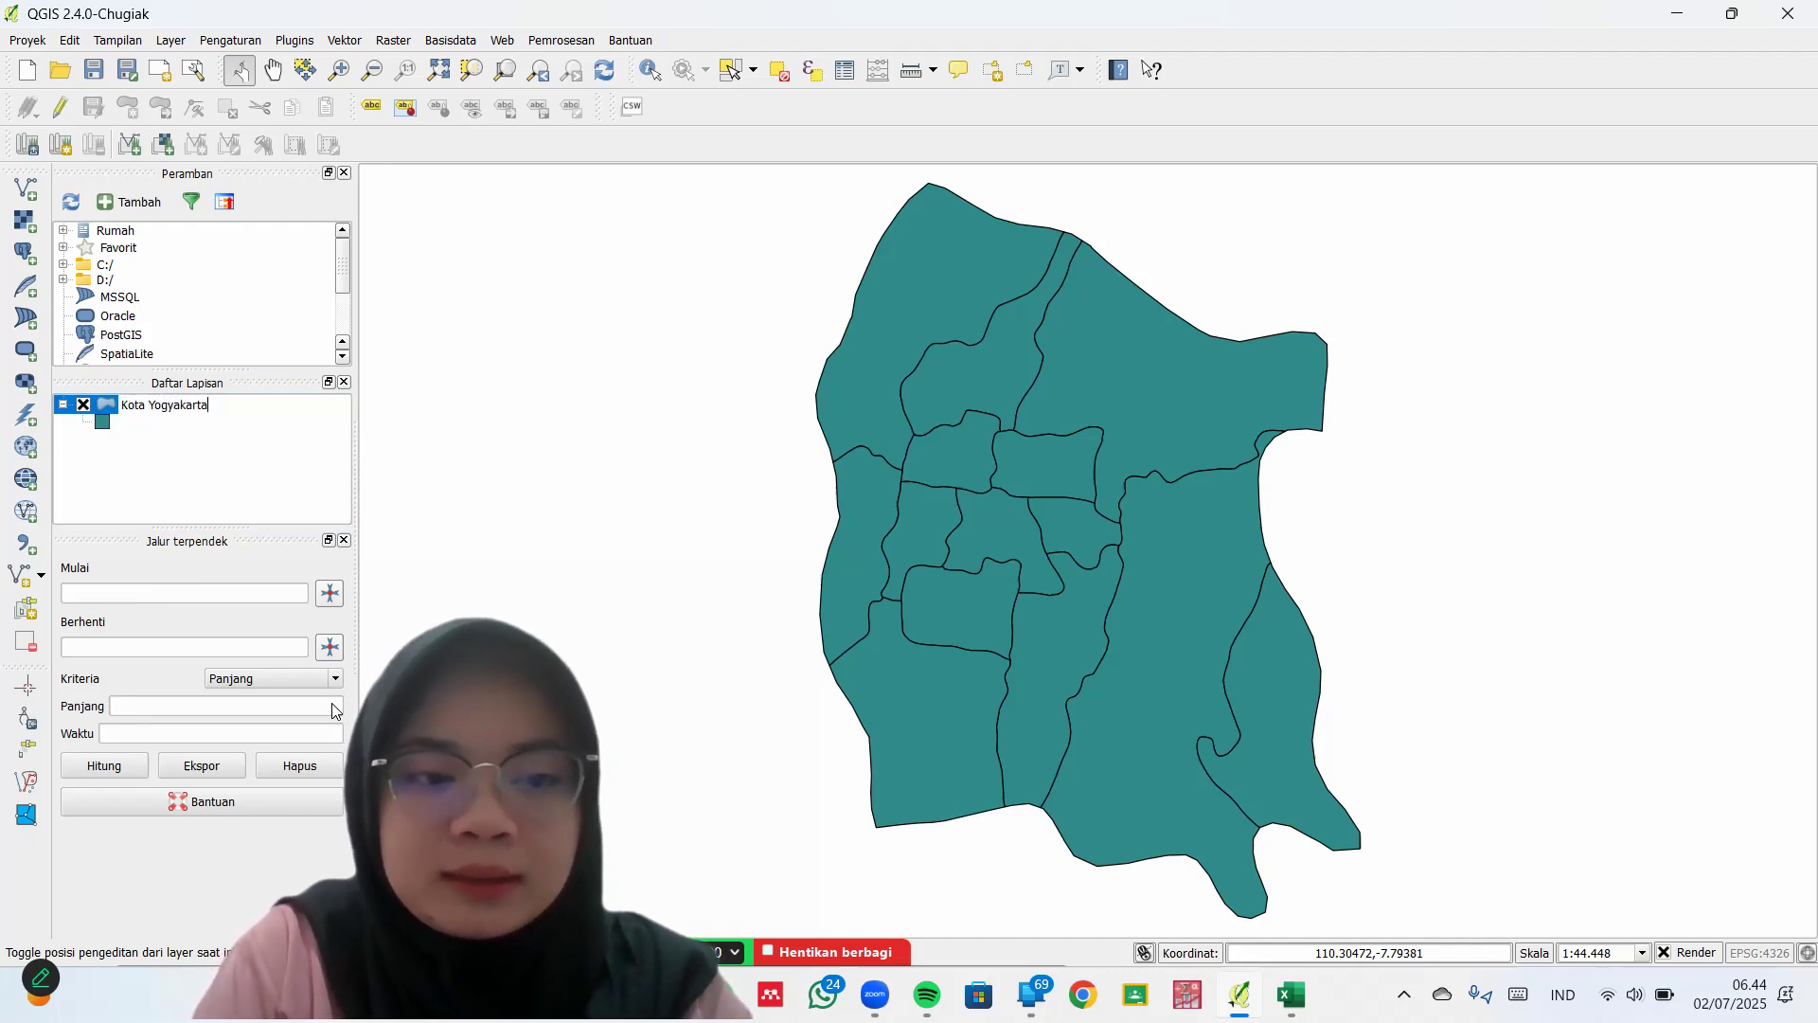
key("Return")
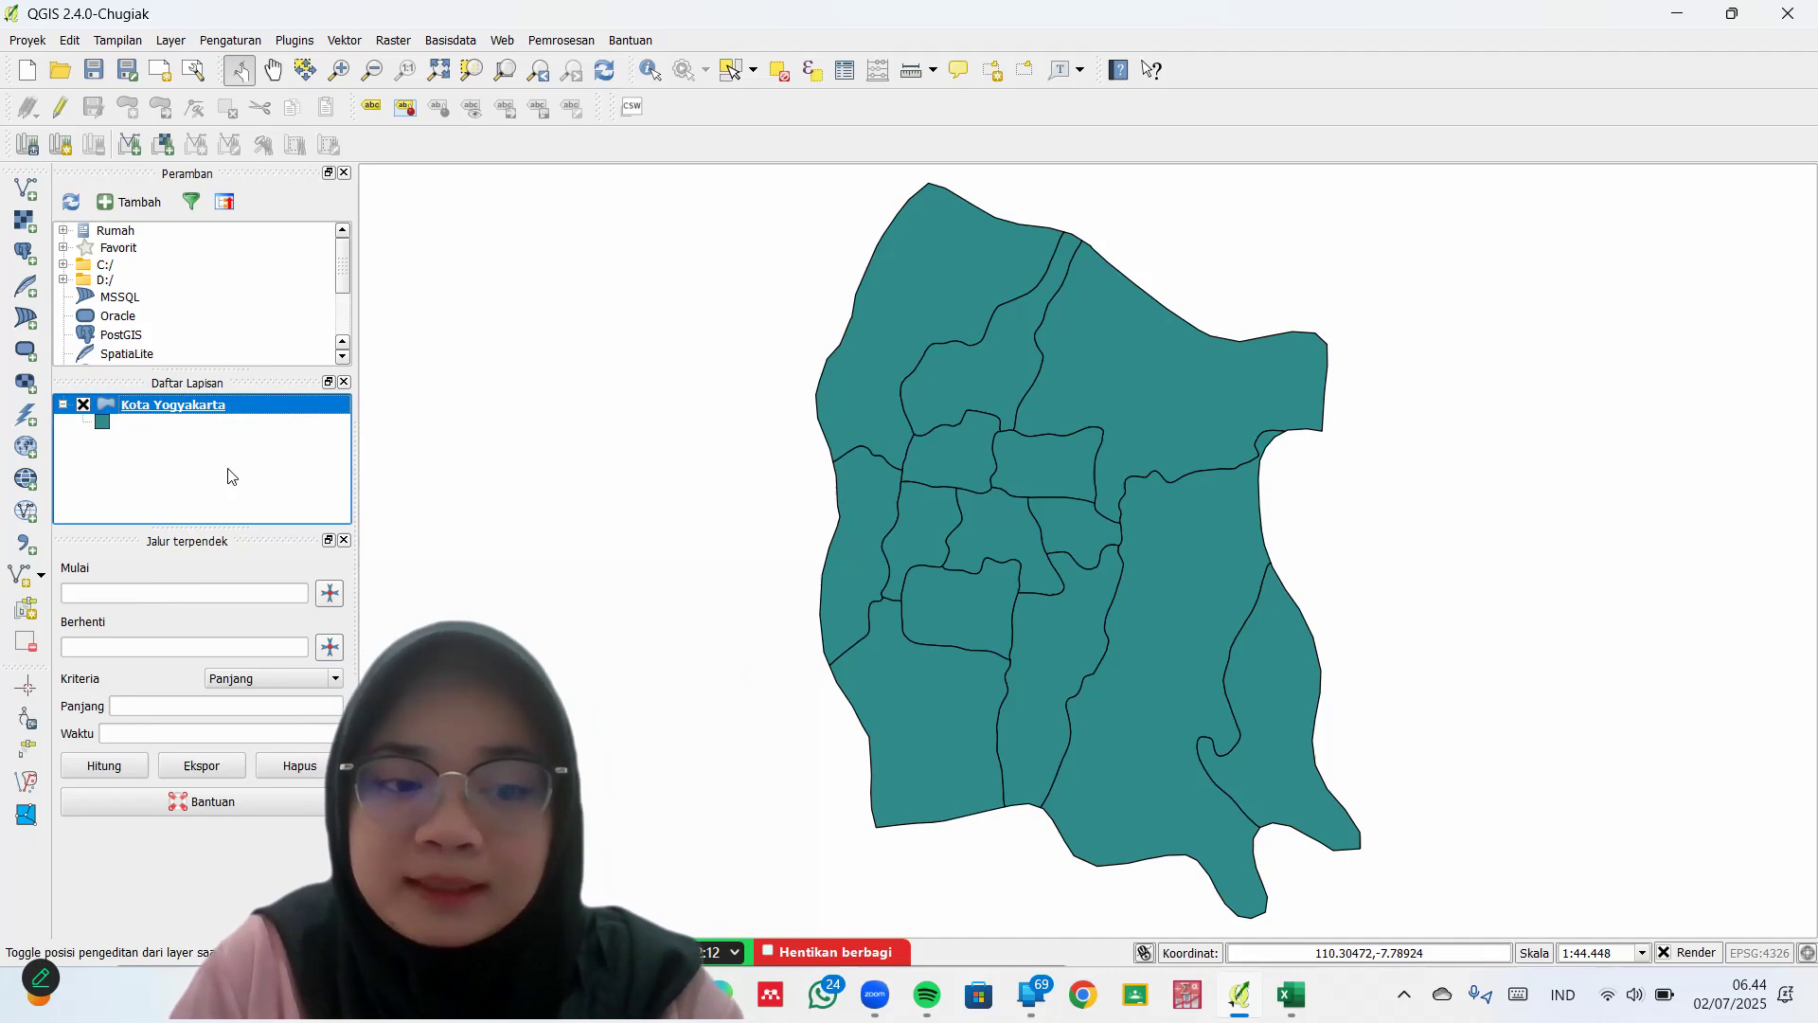
Turn on labels for the Kota Yogyakarta layer using the KECAMATAN field
right_click(203, 404)
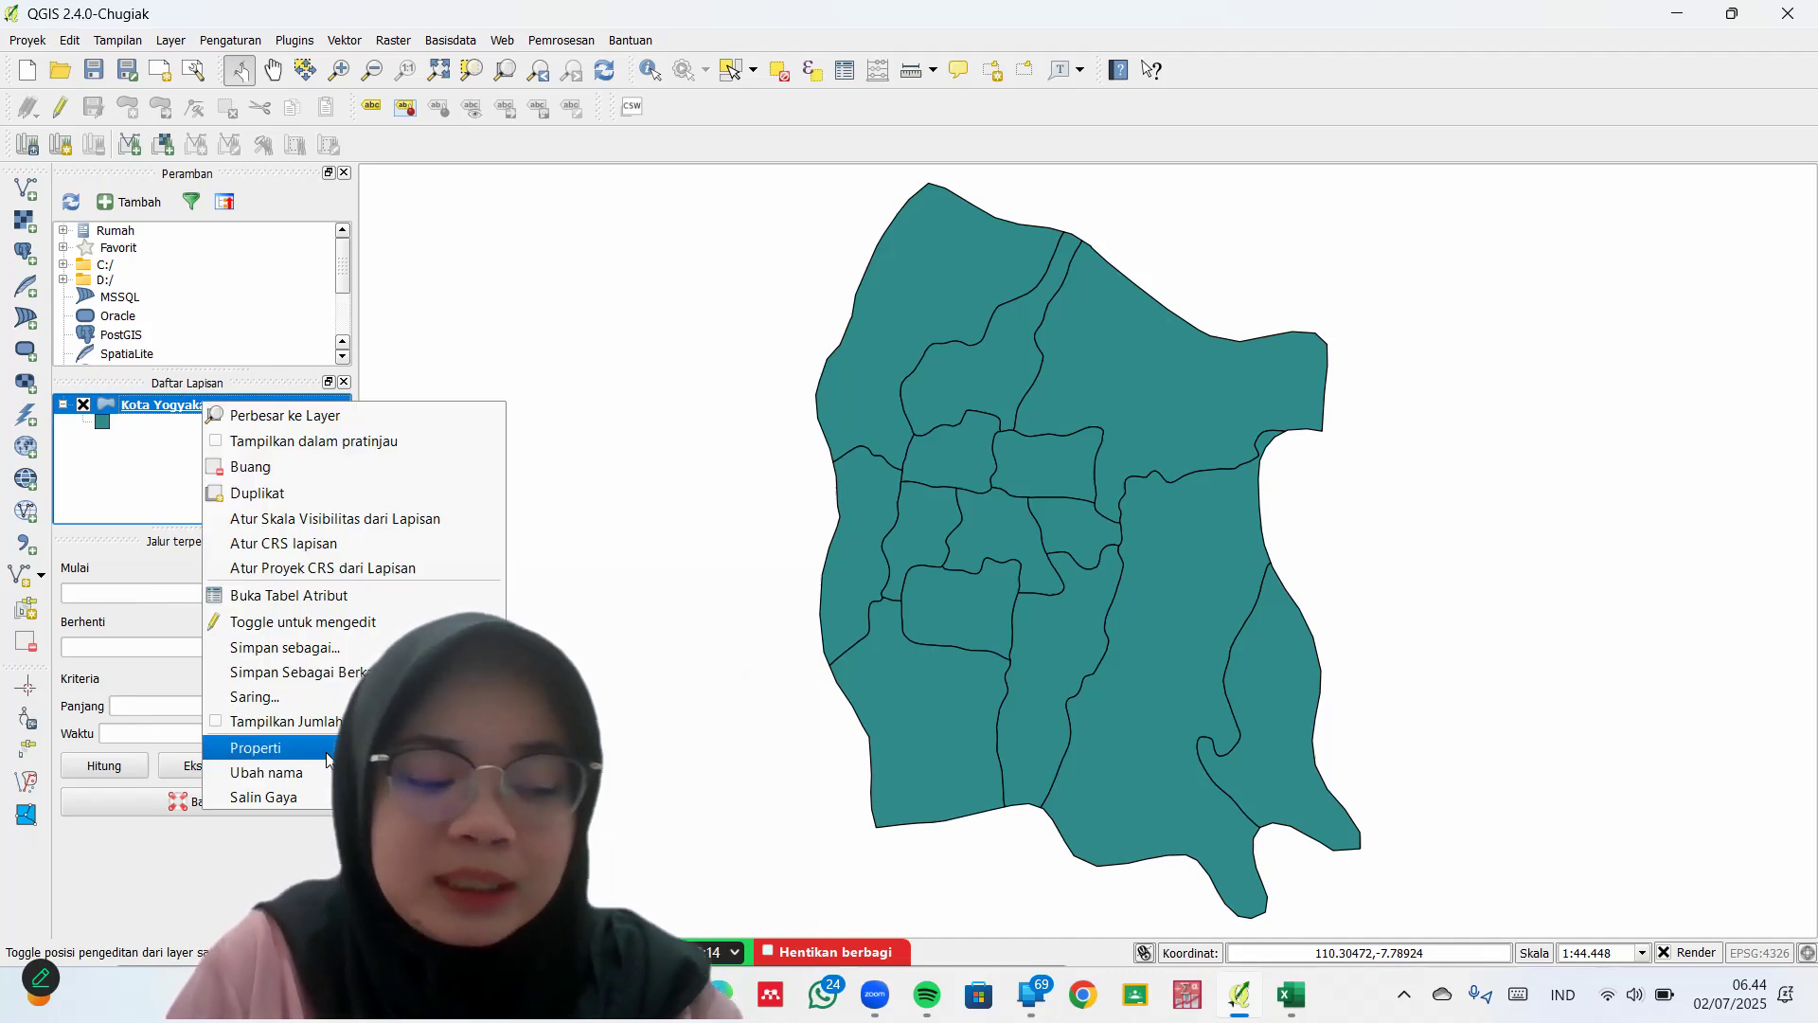
left_click(327, 753)
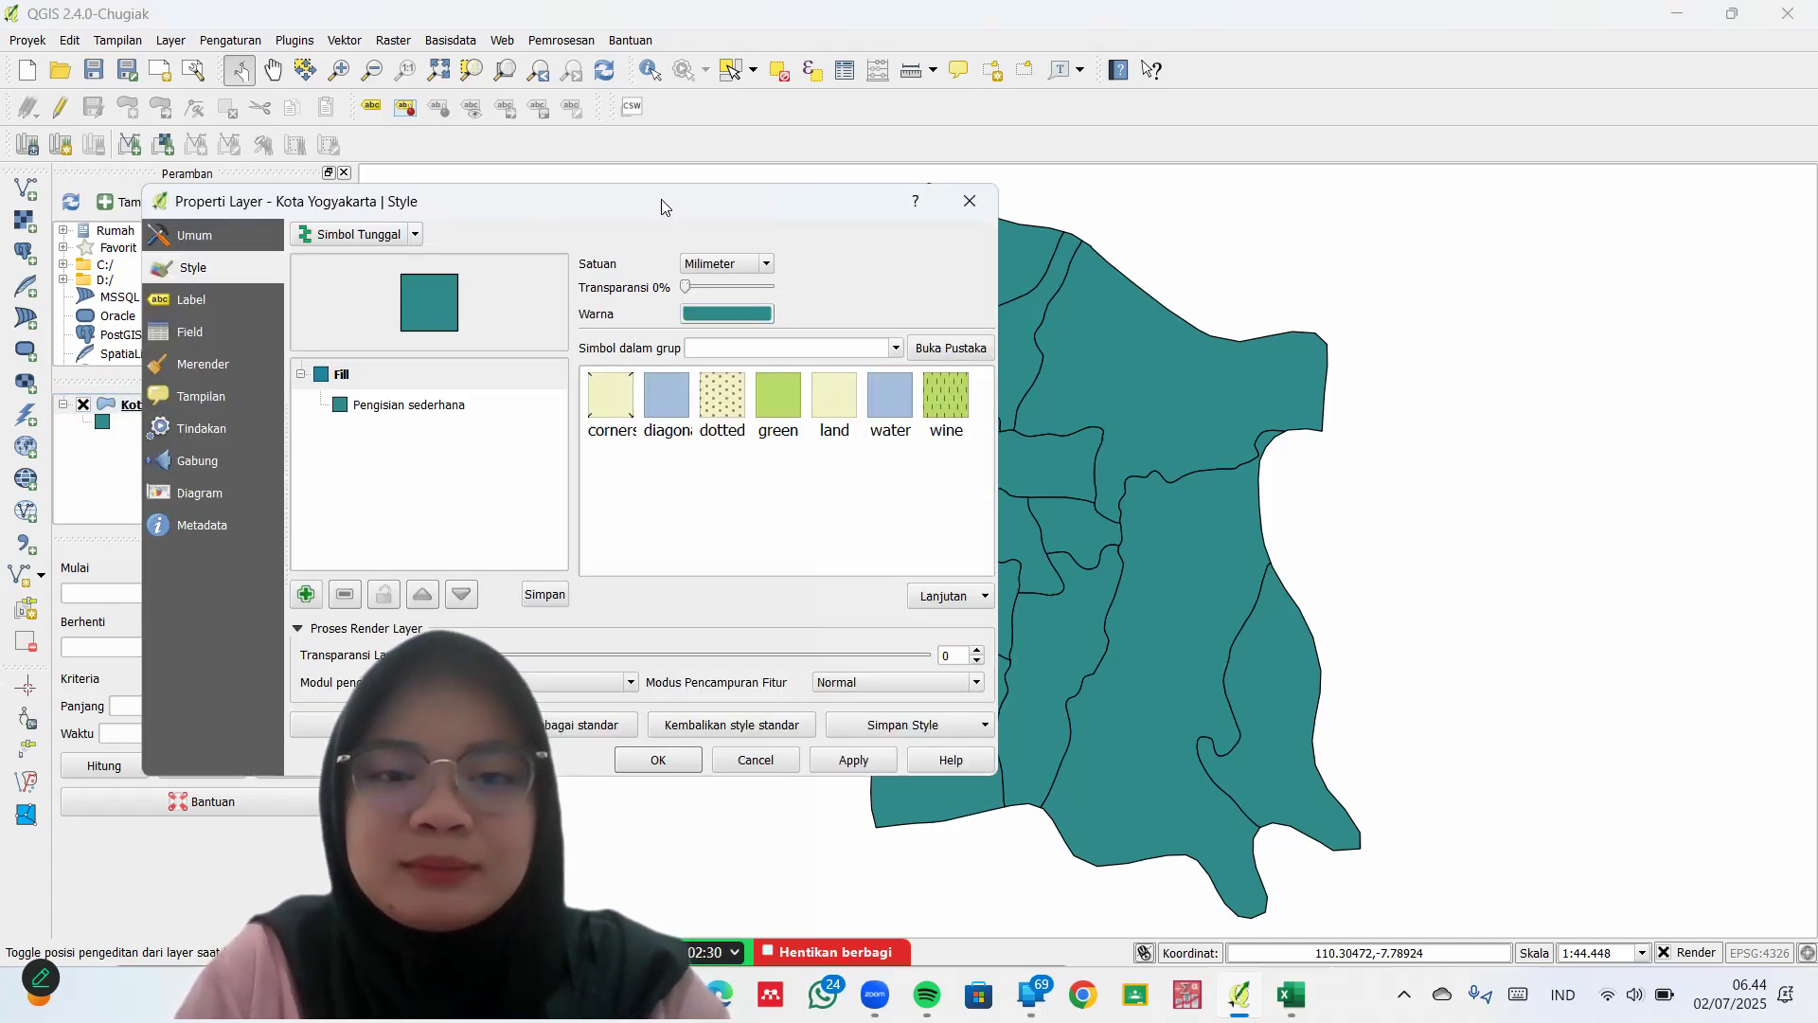
left_click_drag(665, 206, 601, 175)
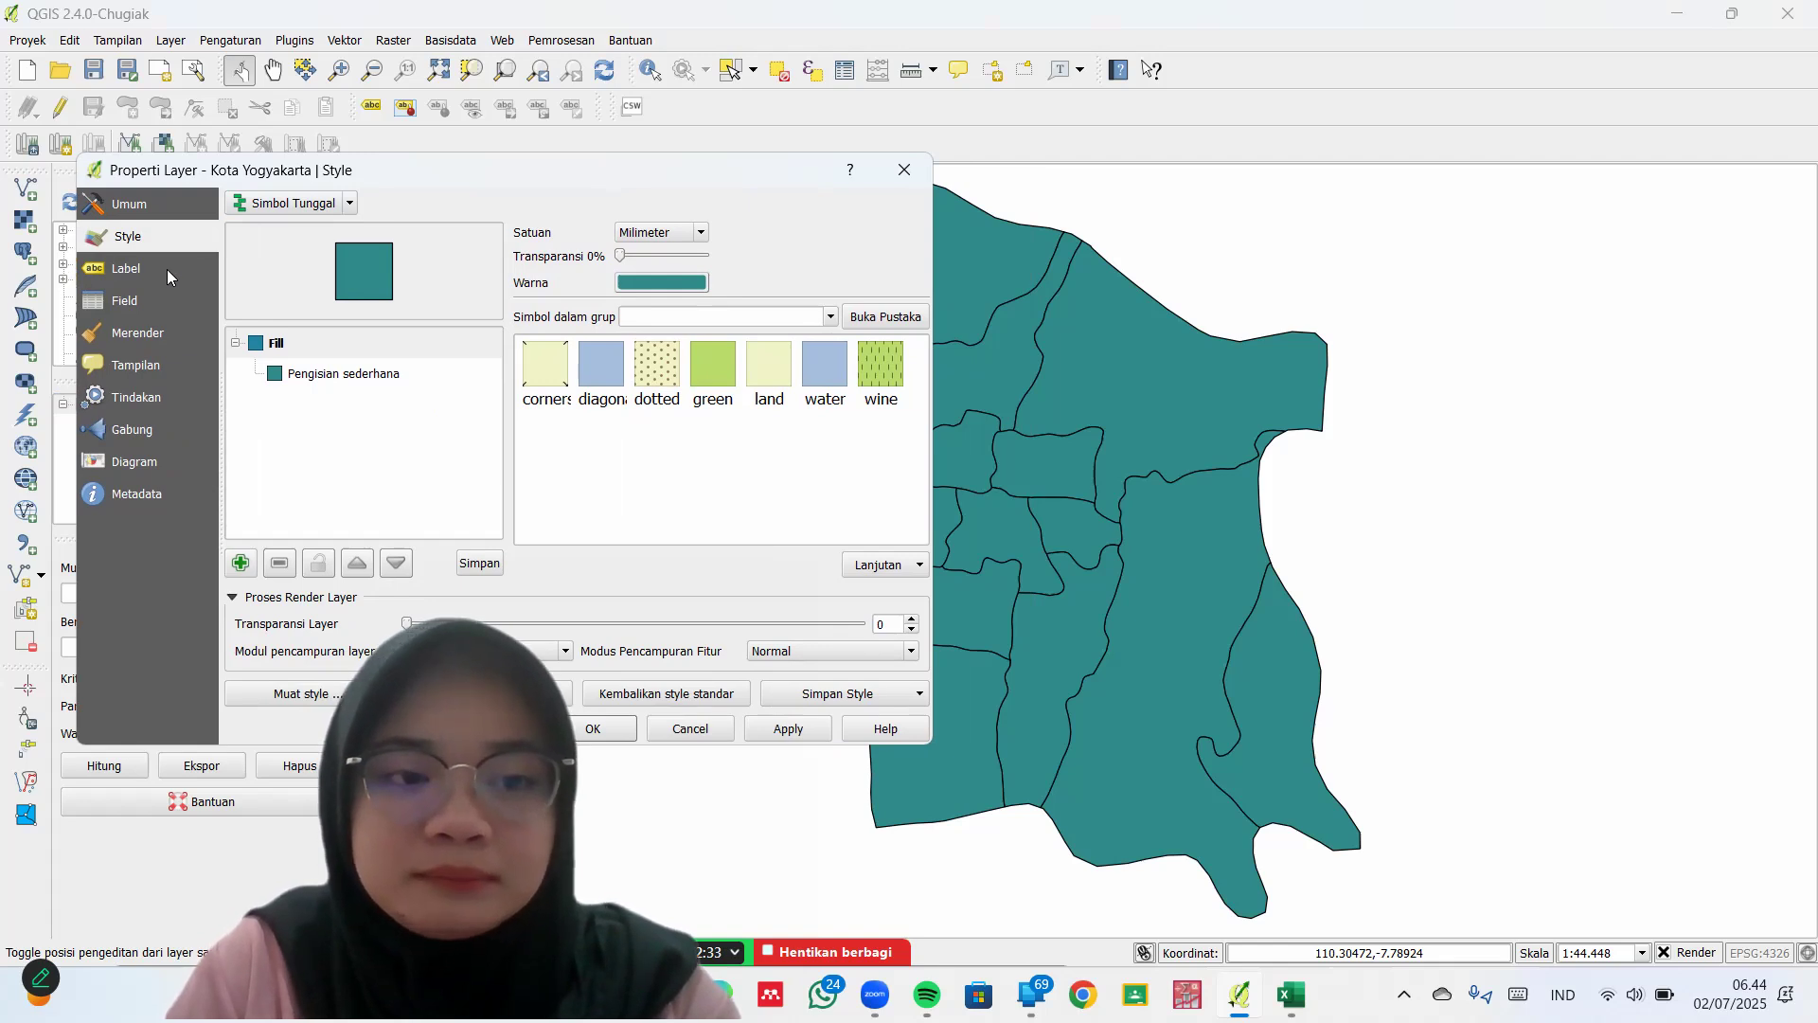
left_click(120, 276)
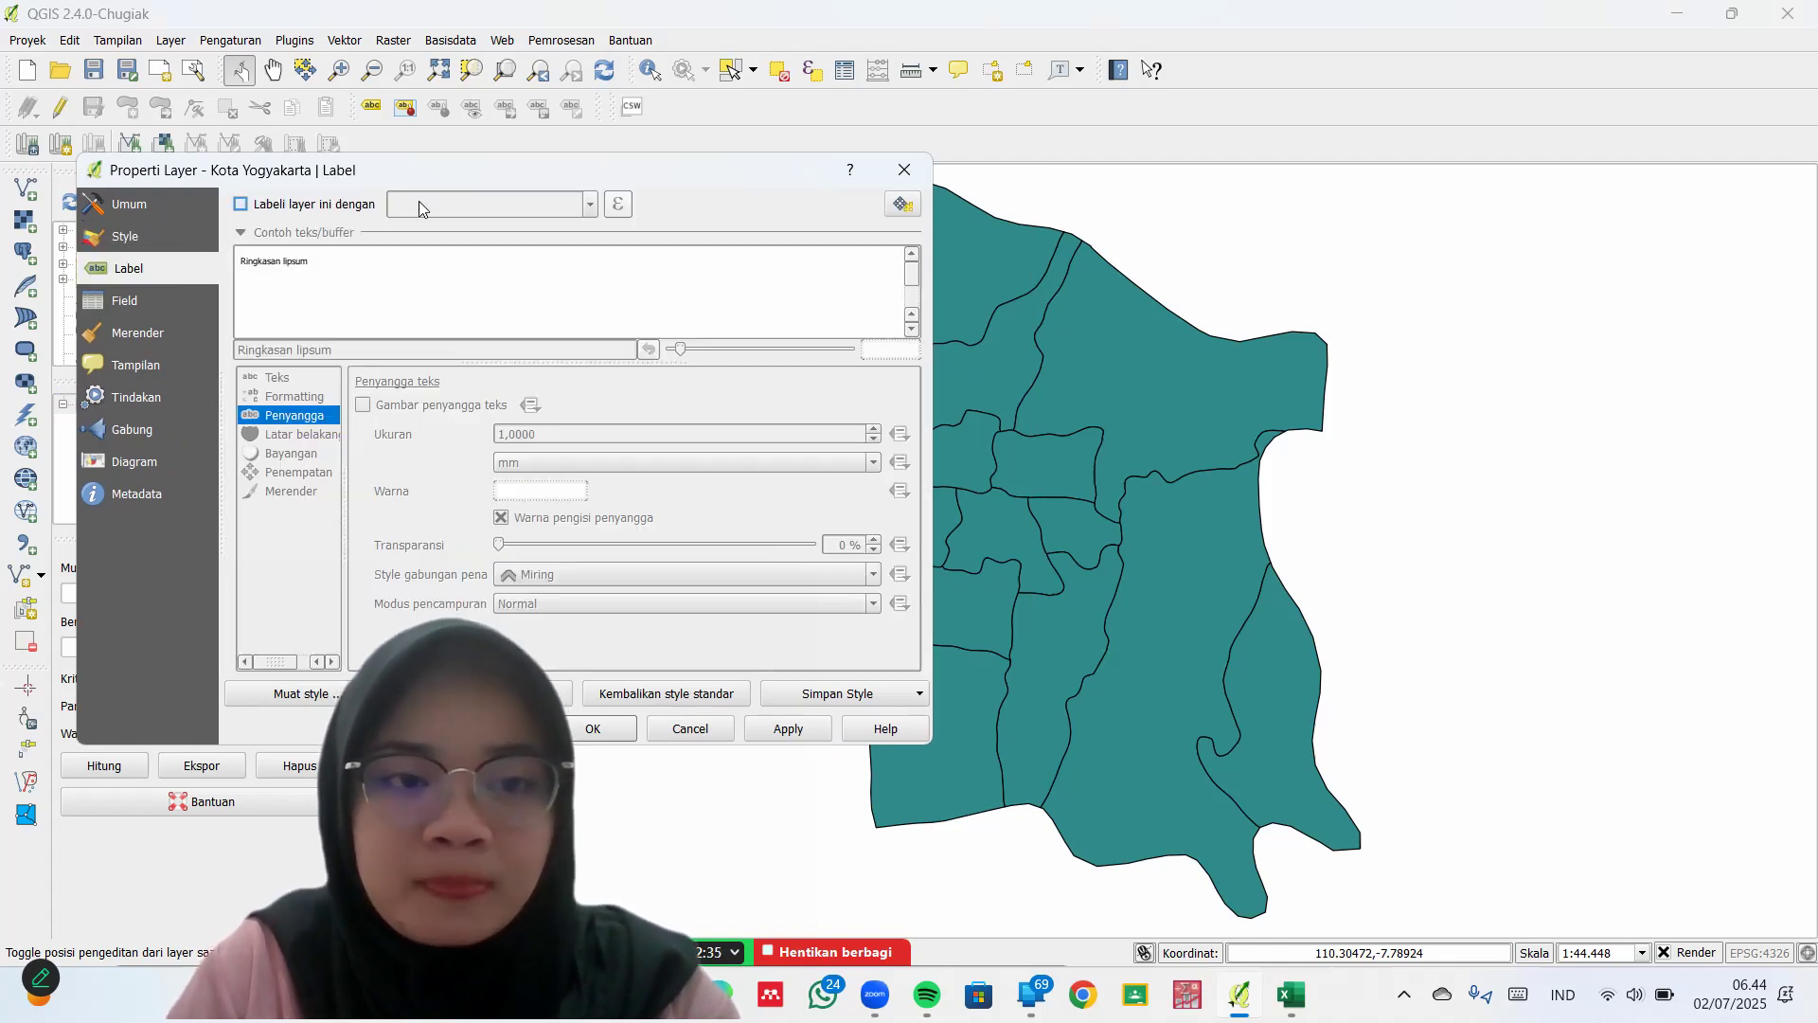
left_click(240, 203)
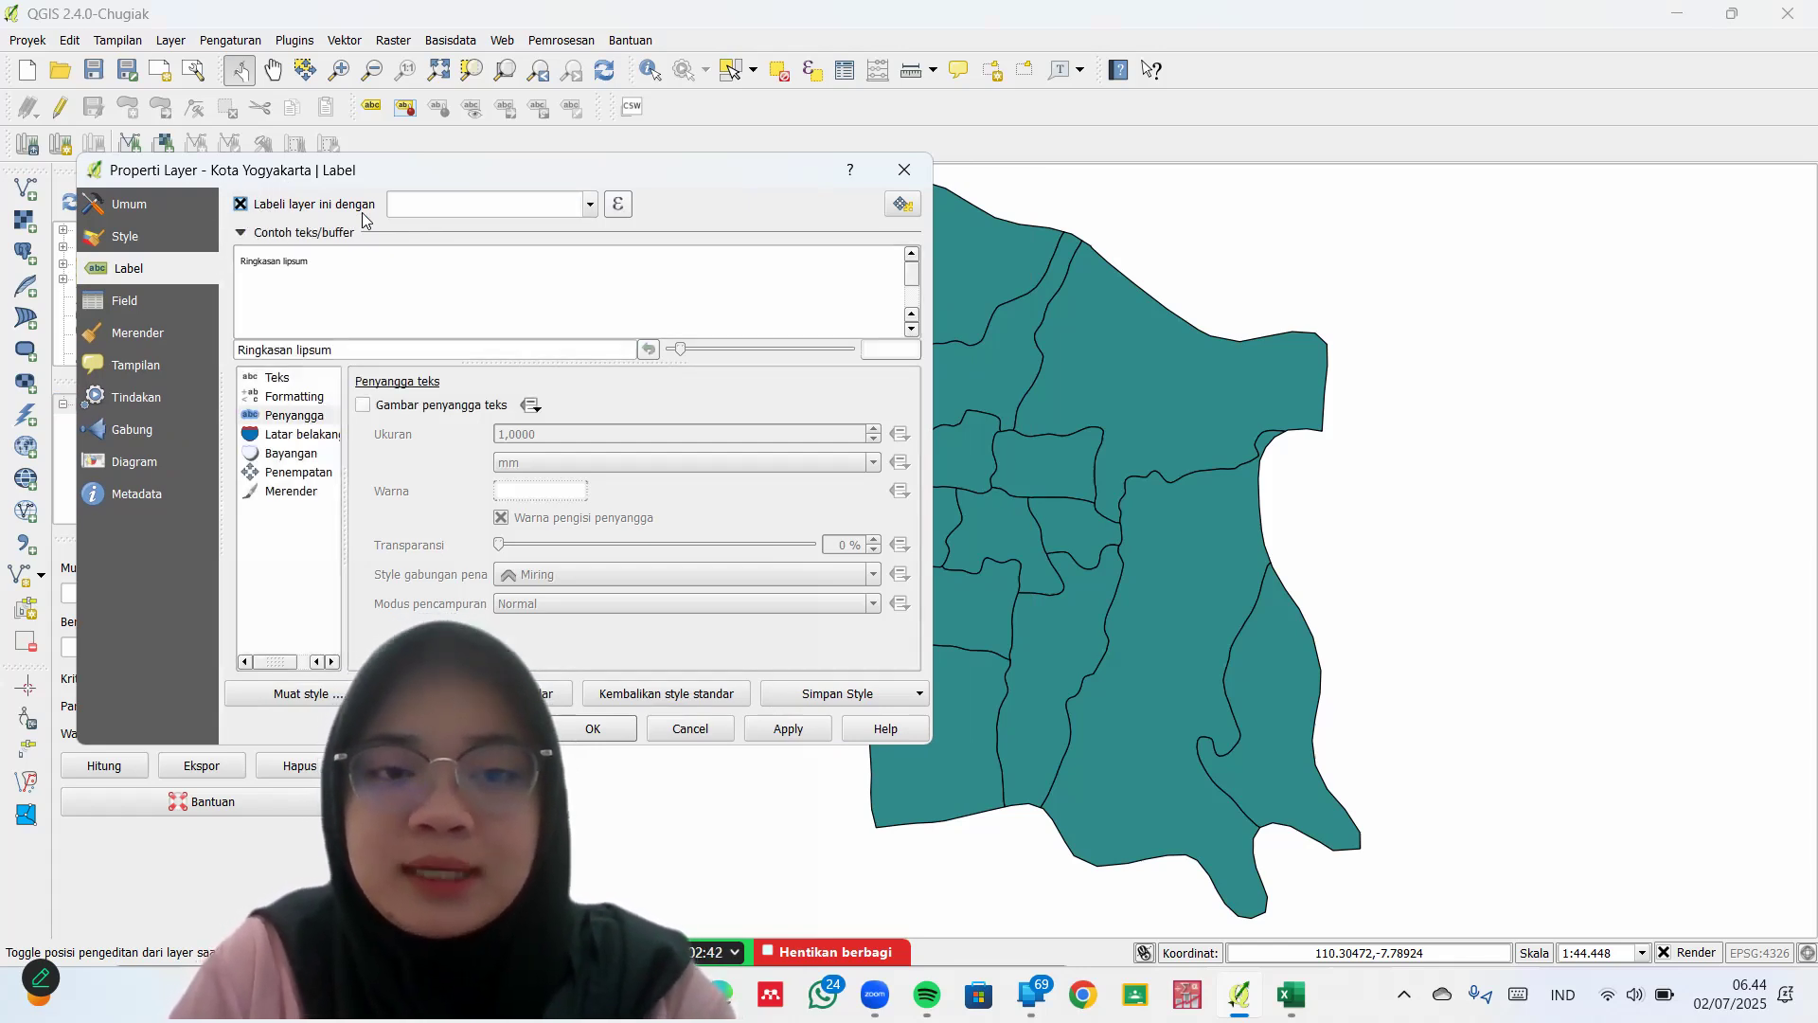
left_click(590, 205)
scroll(513, 348, "down", 1)
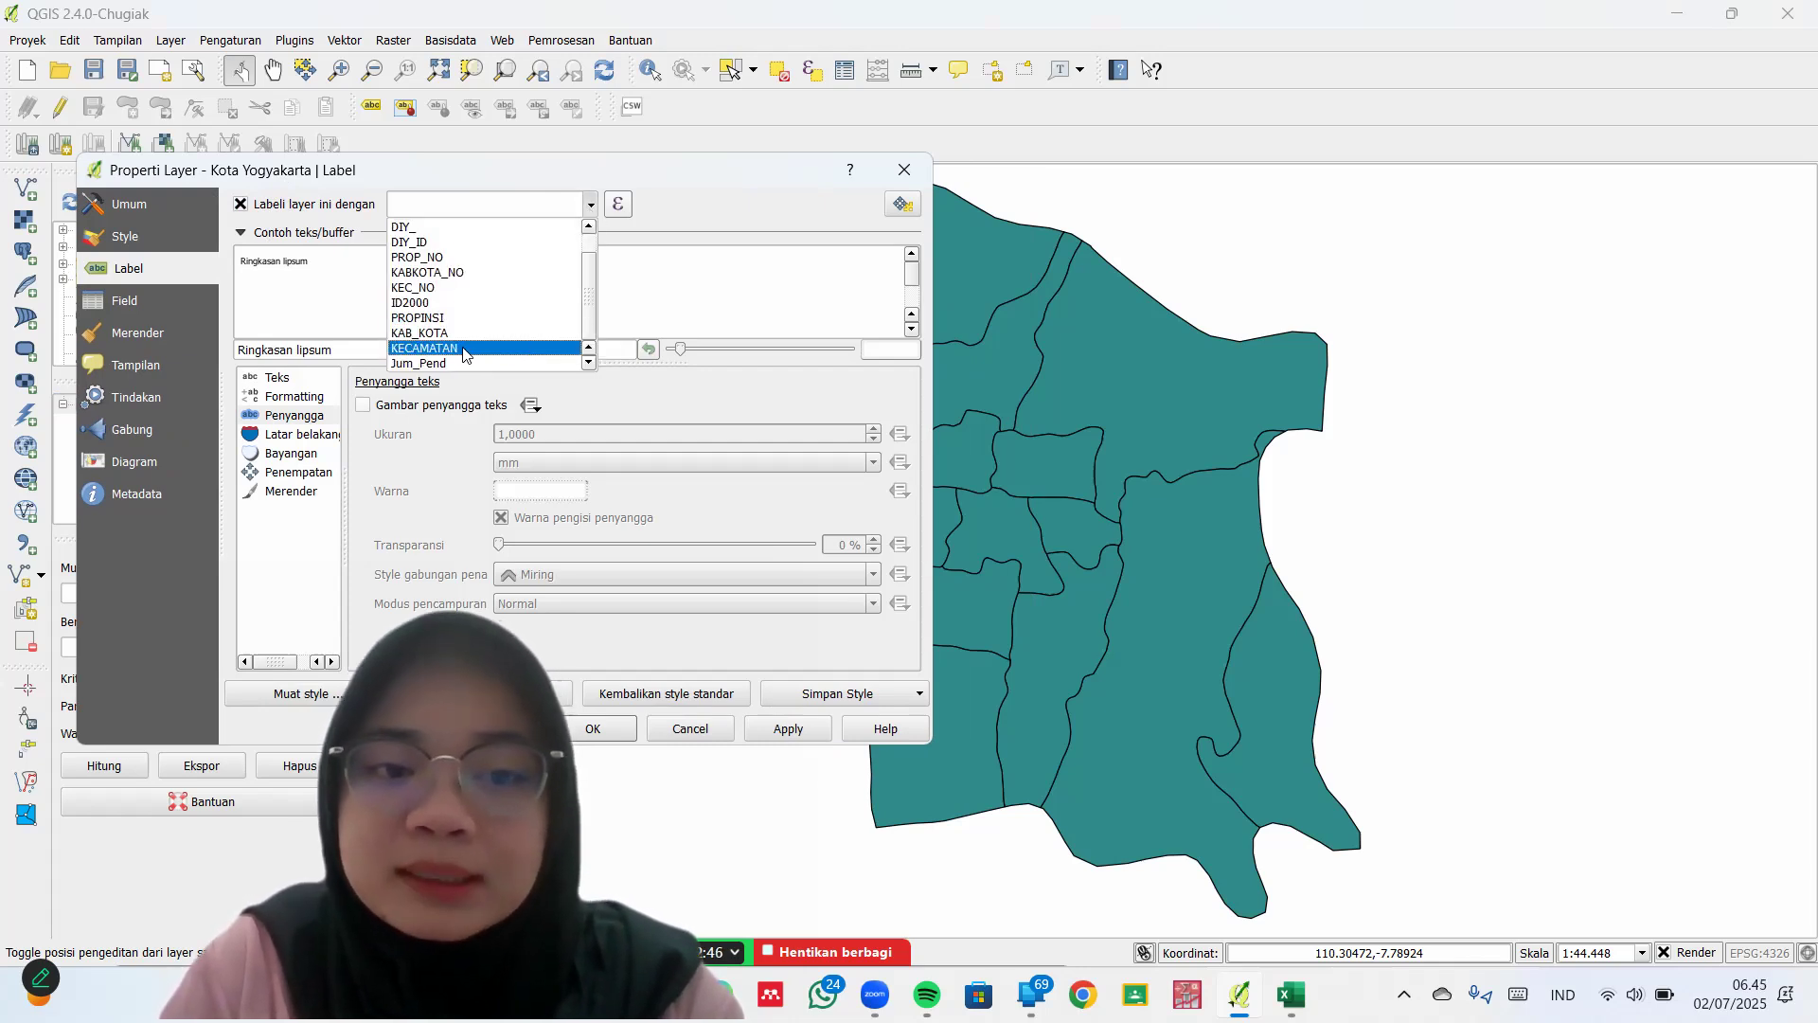
left_click(464, 348)
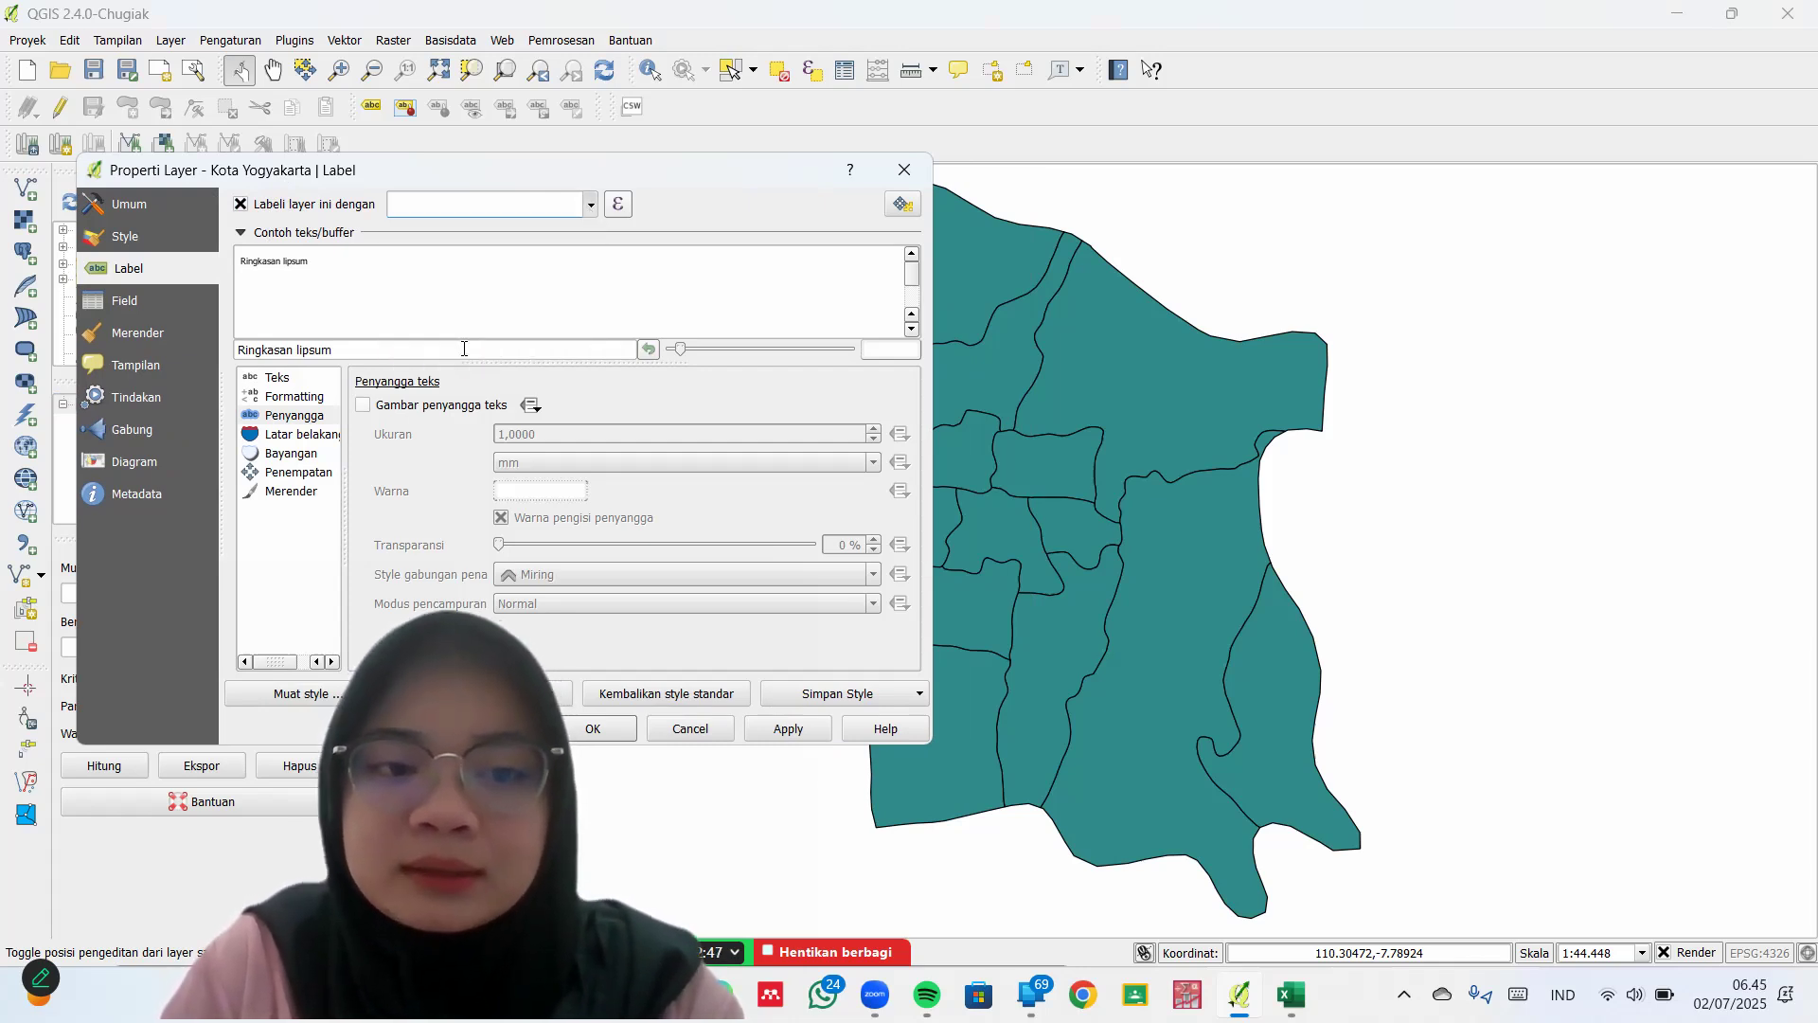
Add a 1 mm white text buffer to the labels and apply the settings
left_click(287, 421)
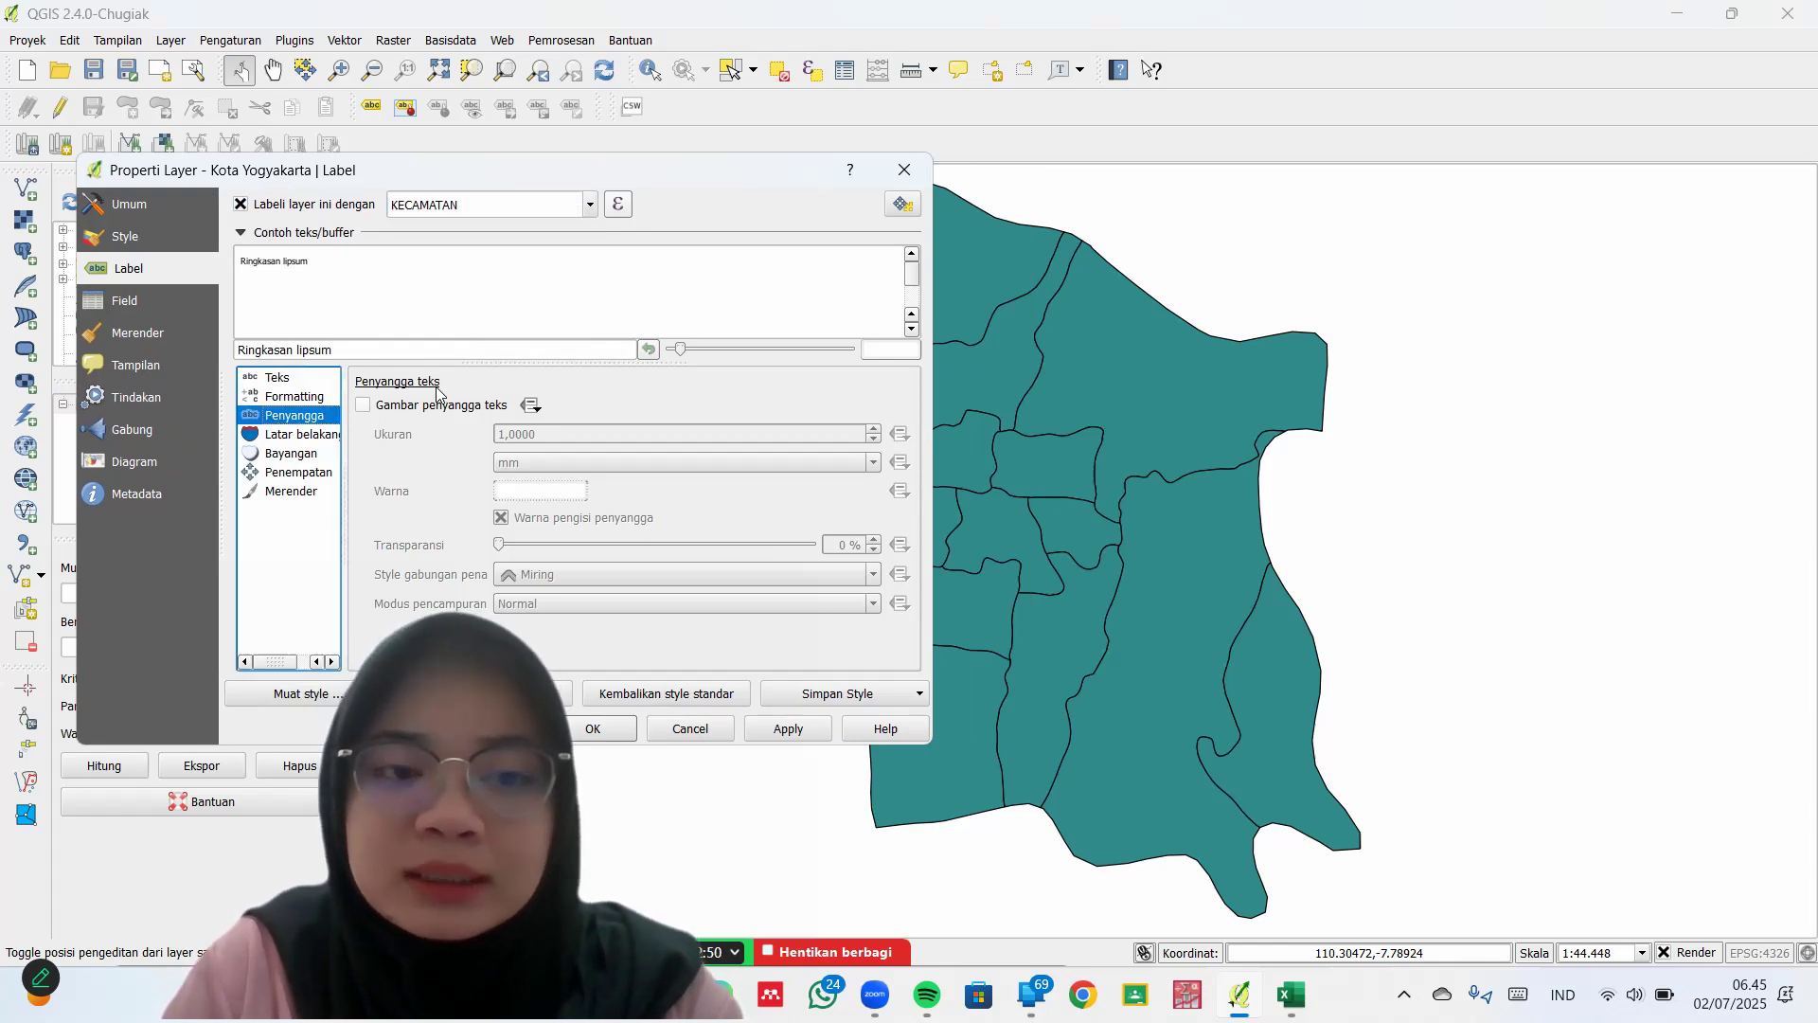
left_click(377, 410)
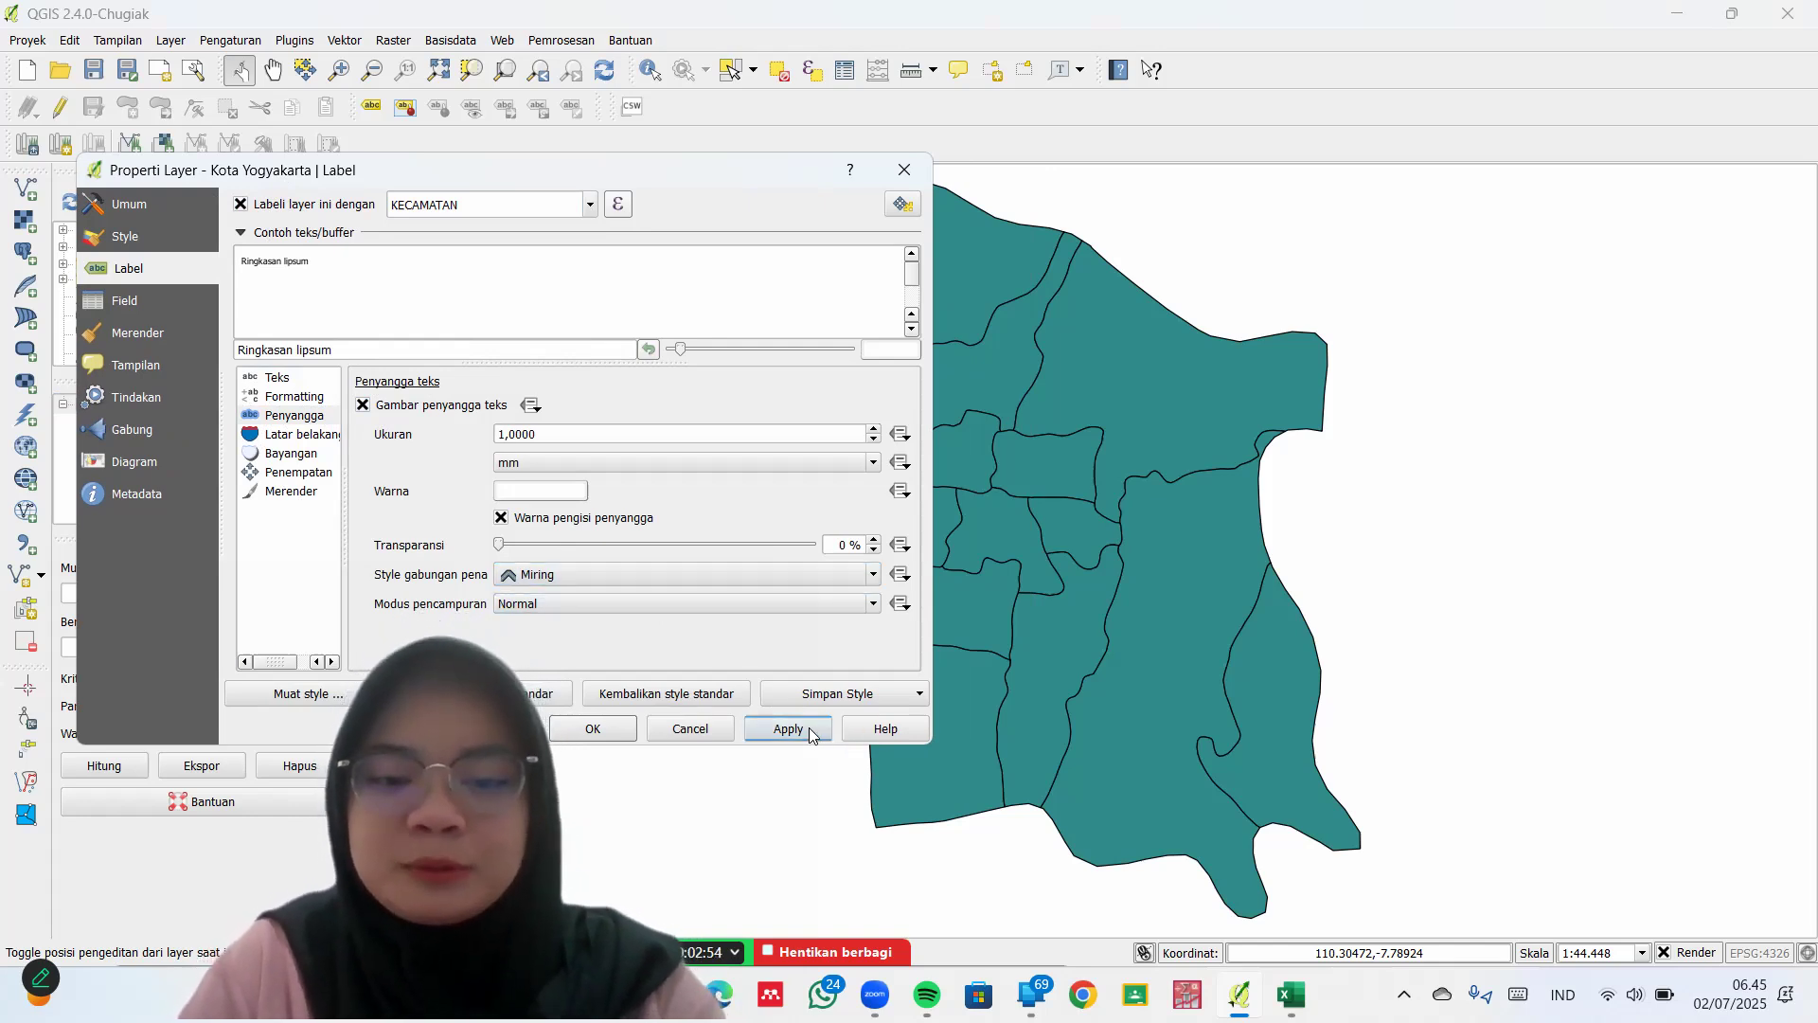
left_click(778, 735)
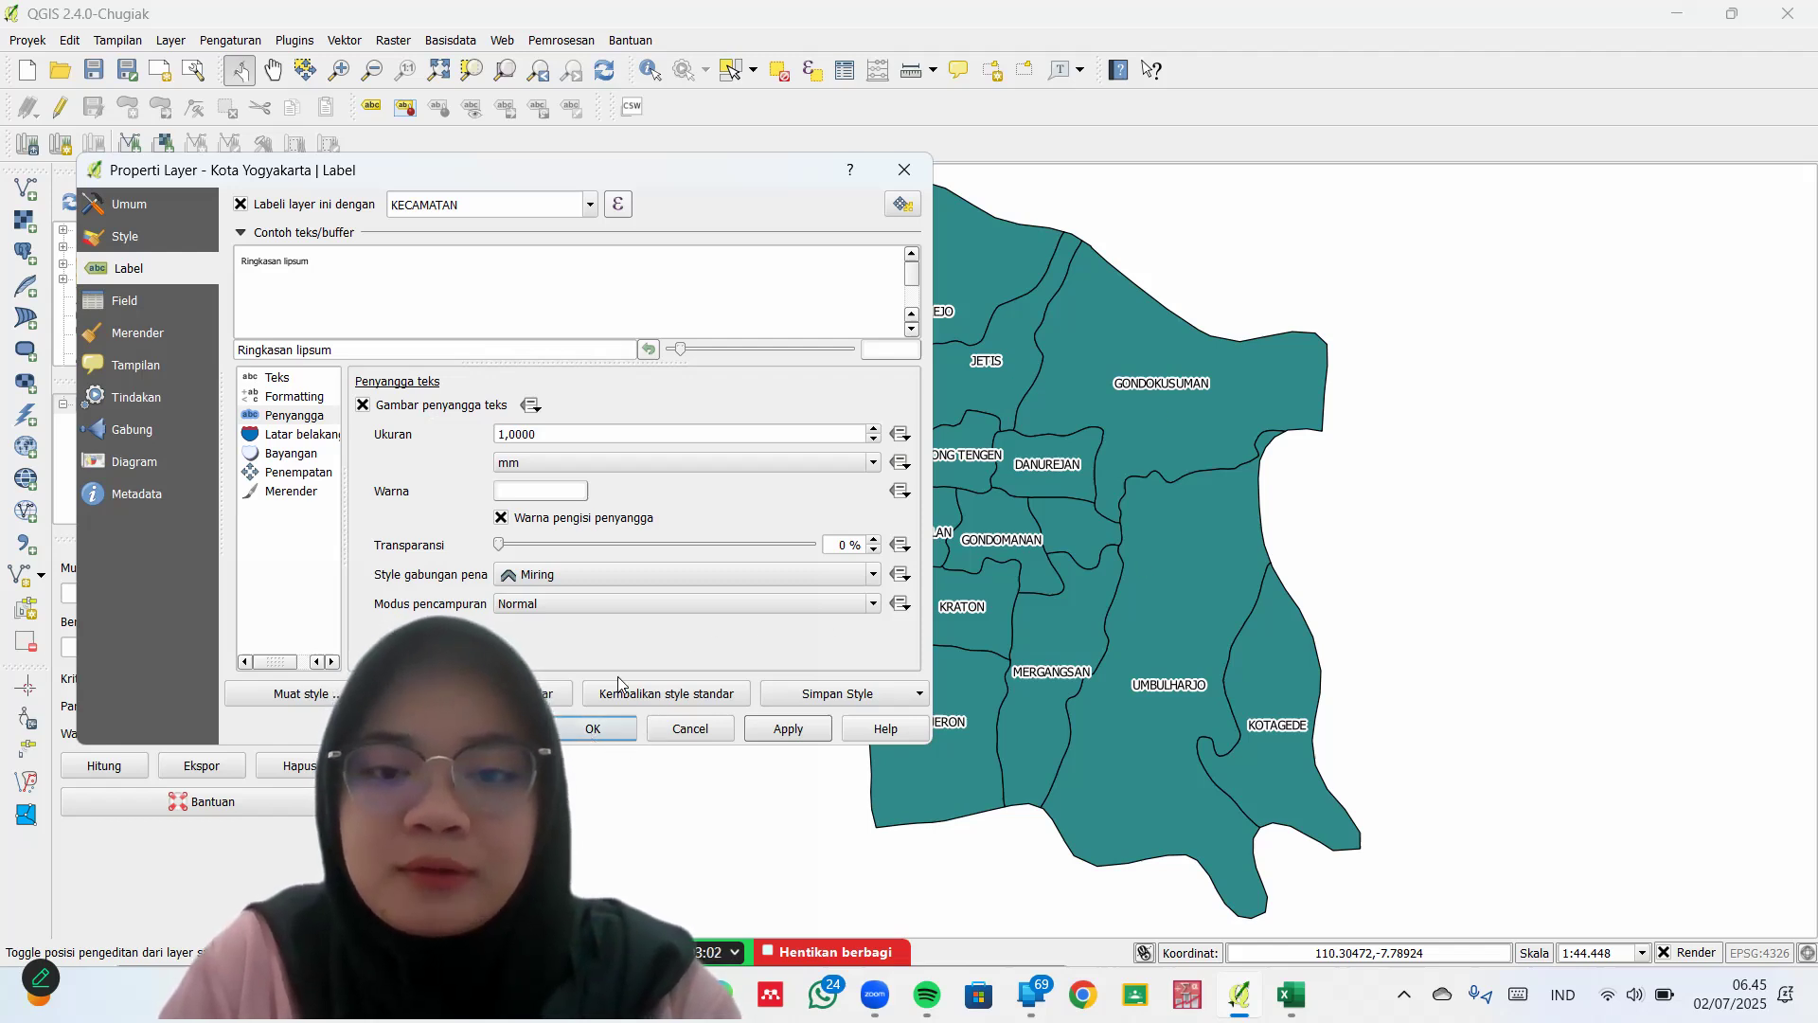
left_click(593, 729)
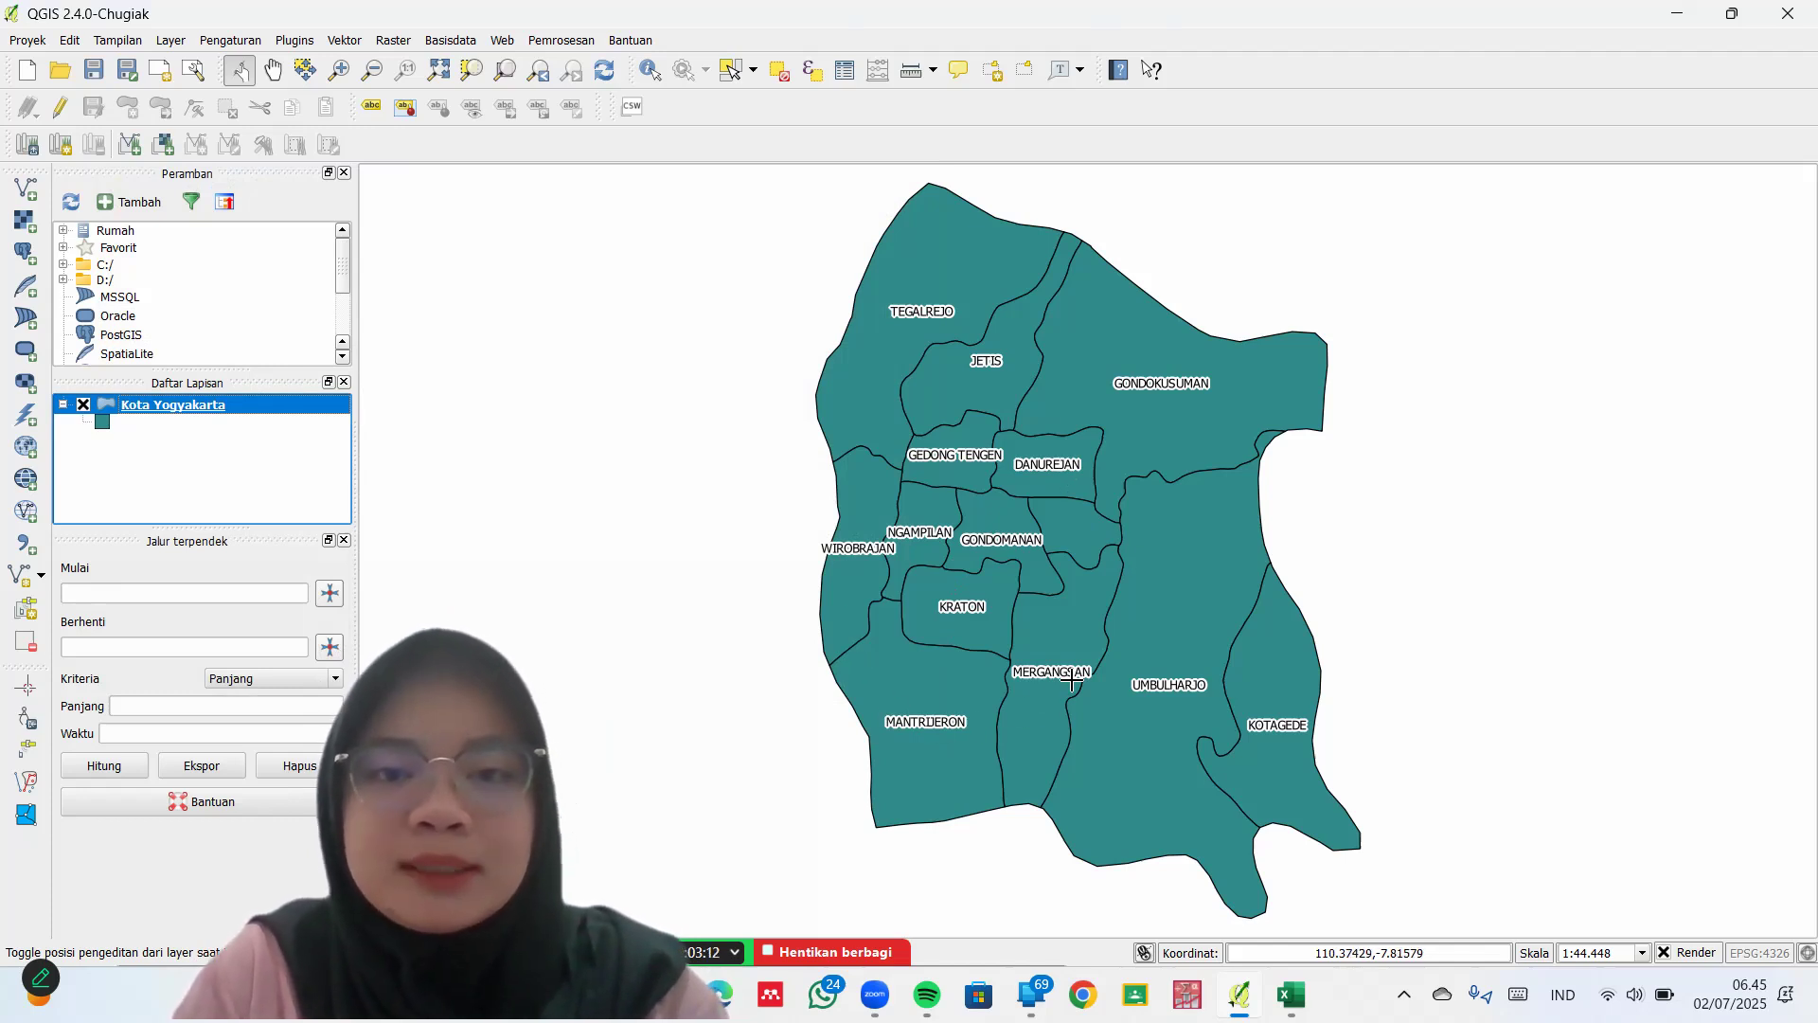
Open the Kota Yogyakarta attribute table, inspect the district rows, and snap it beside the map
left_click(845, 78)
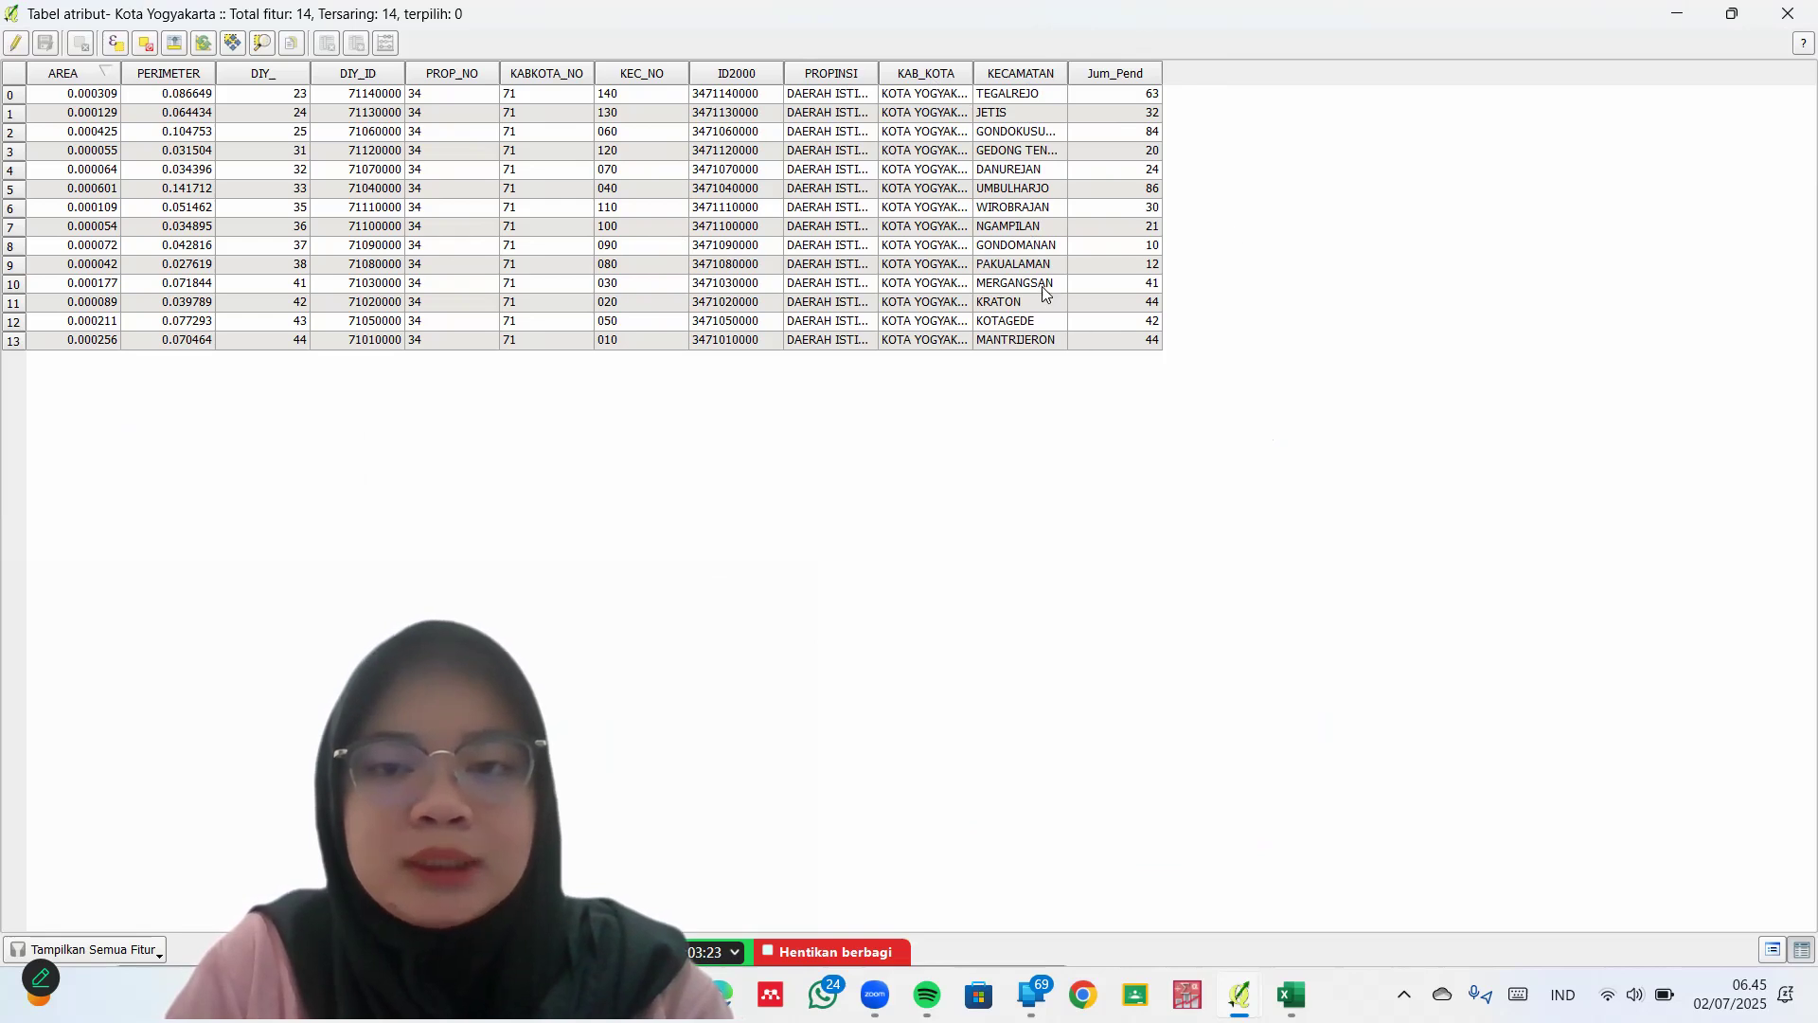
left_click(1030, 152)
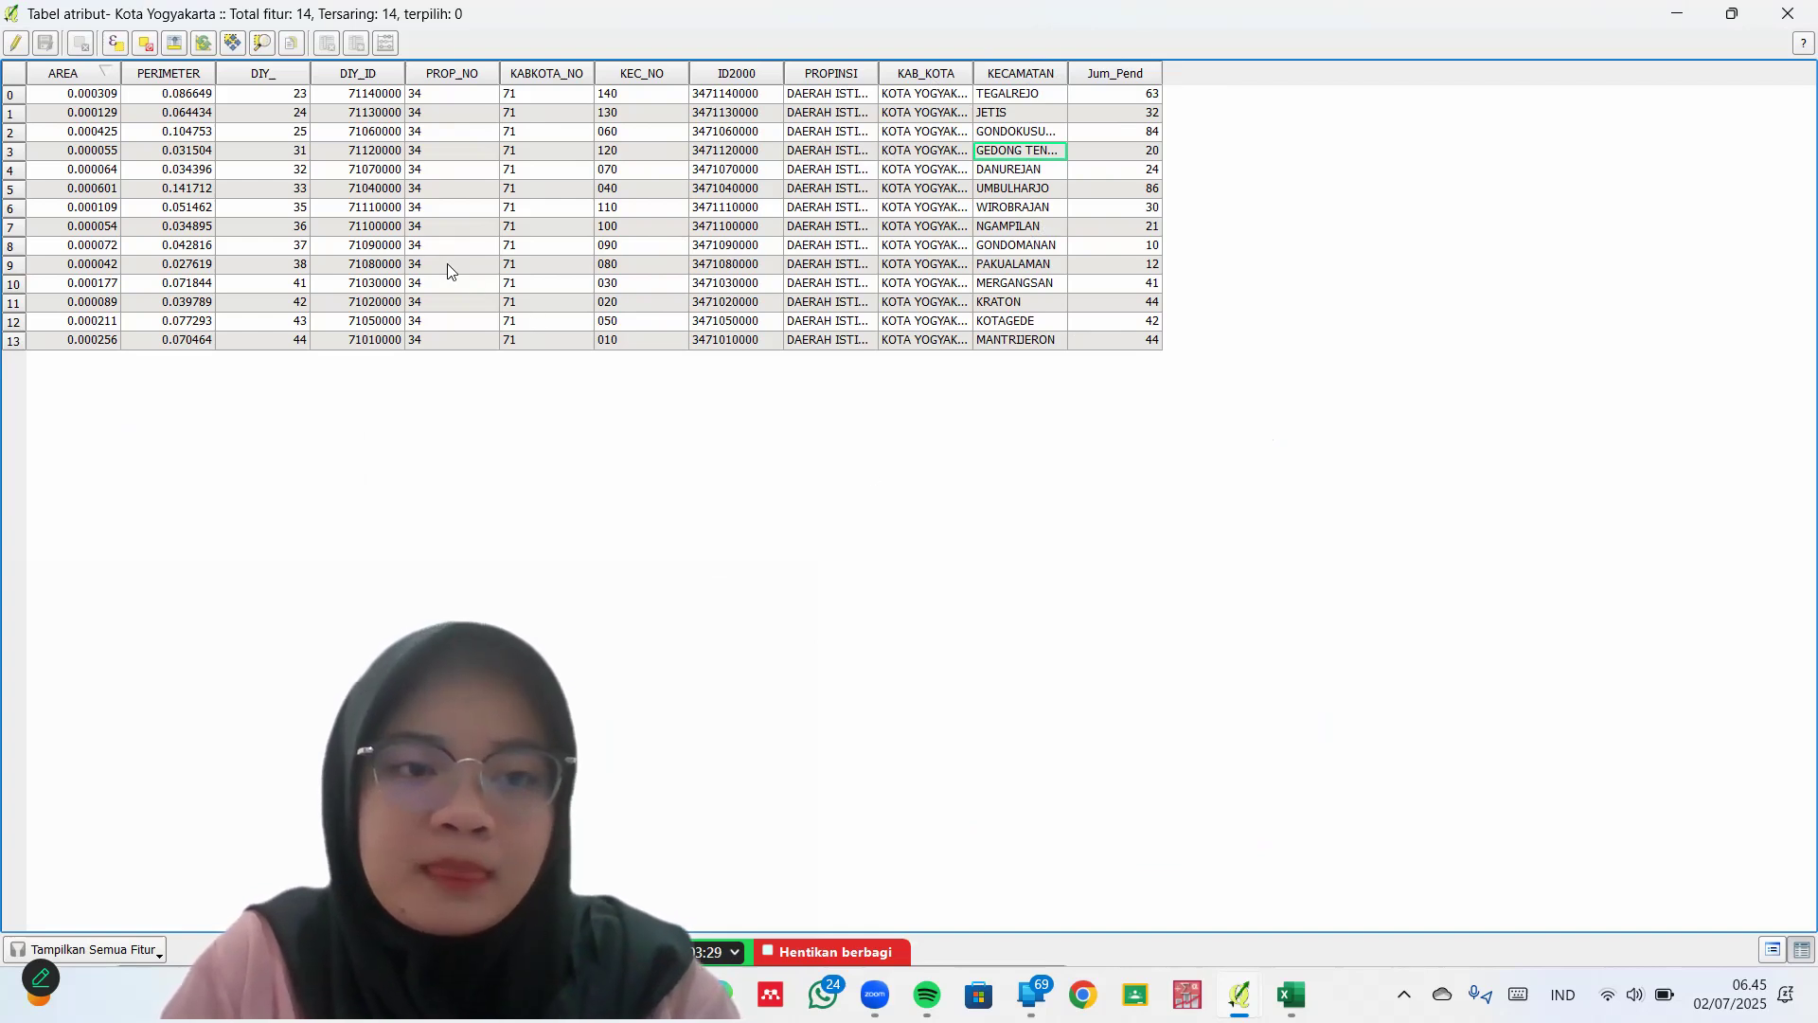
left_click(944, 281)
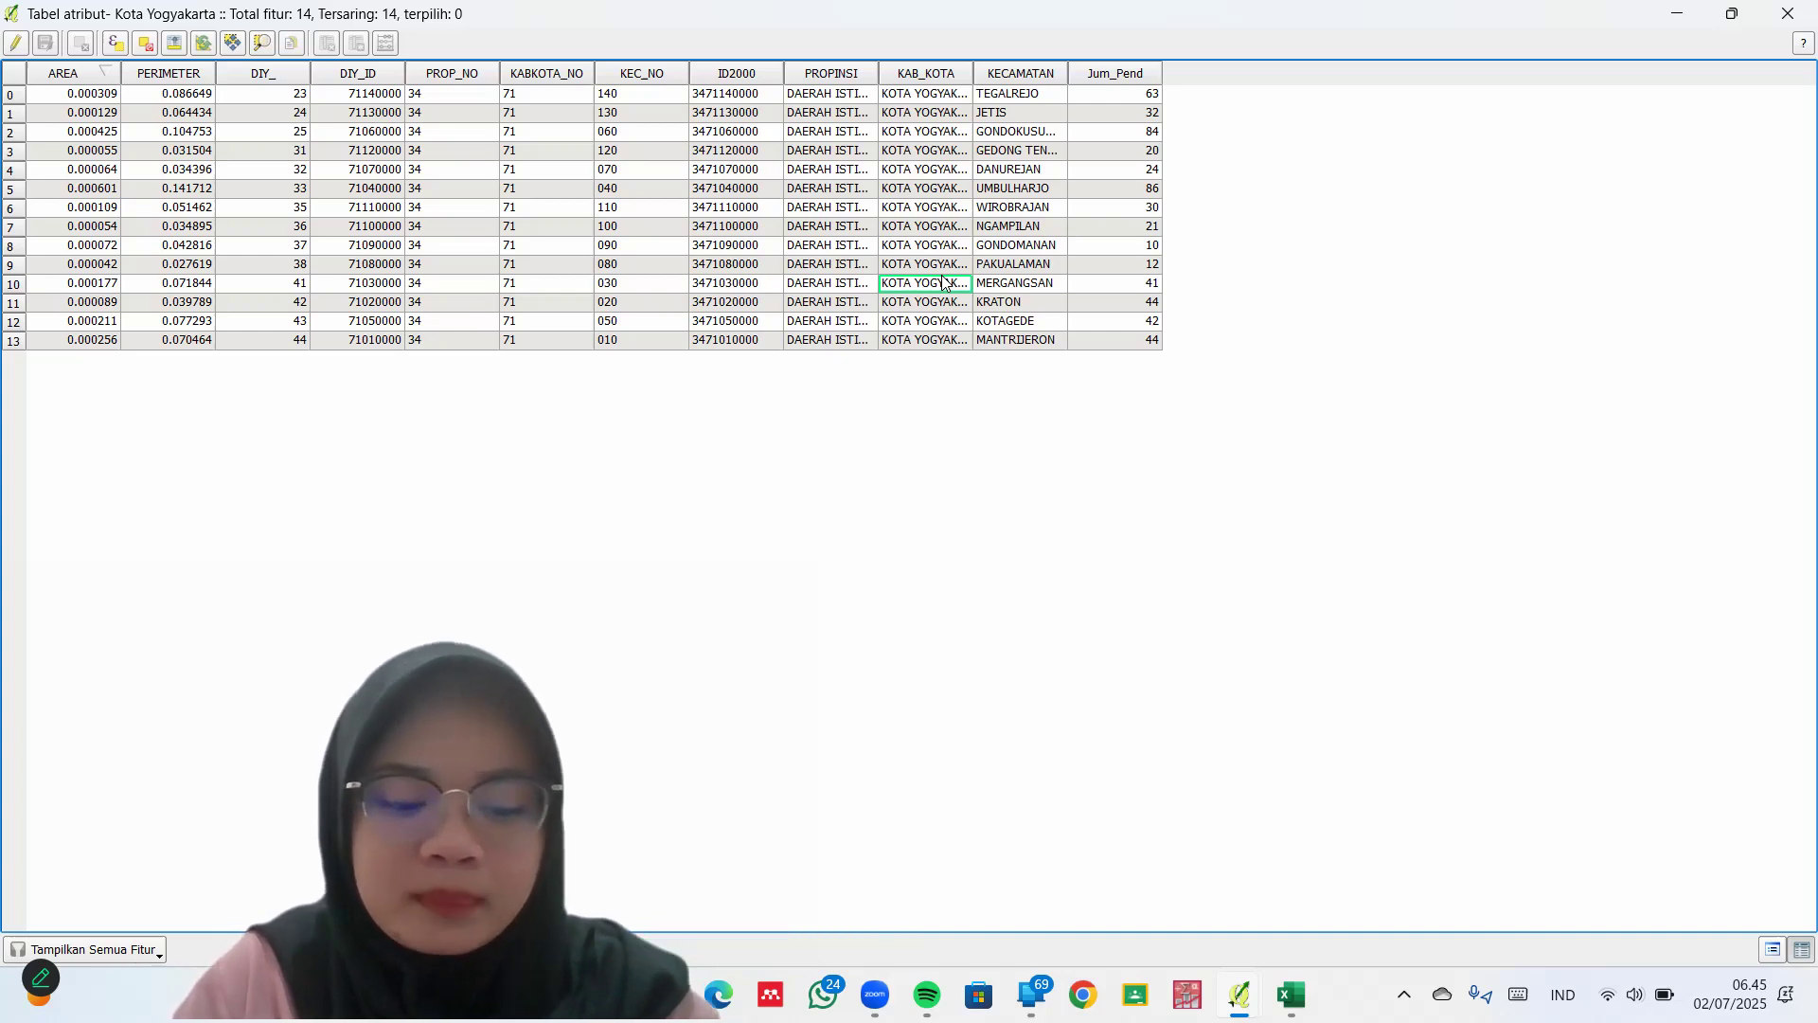
key("super+Left")
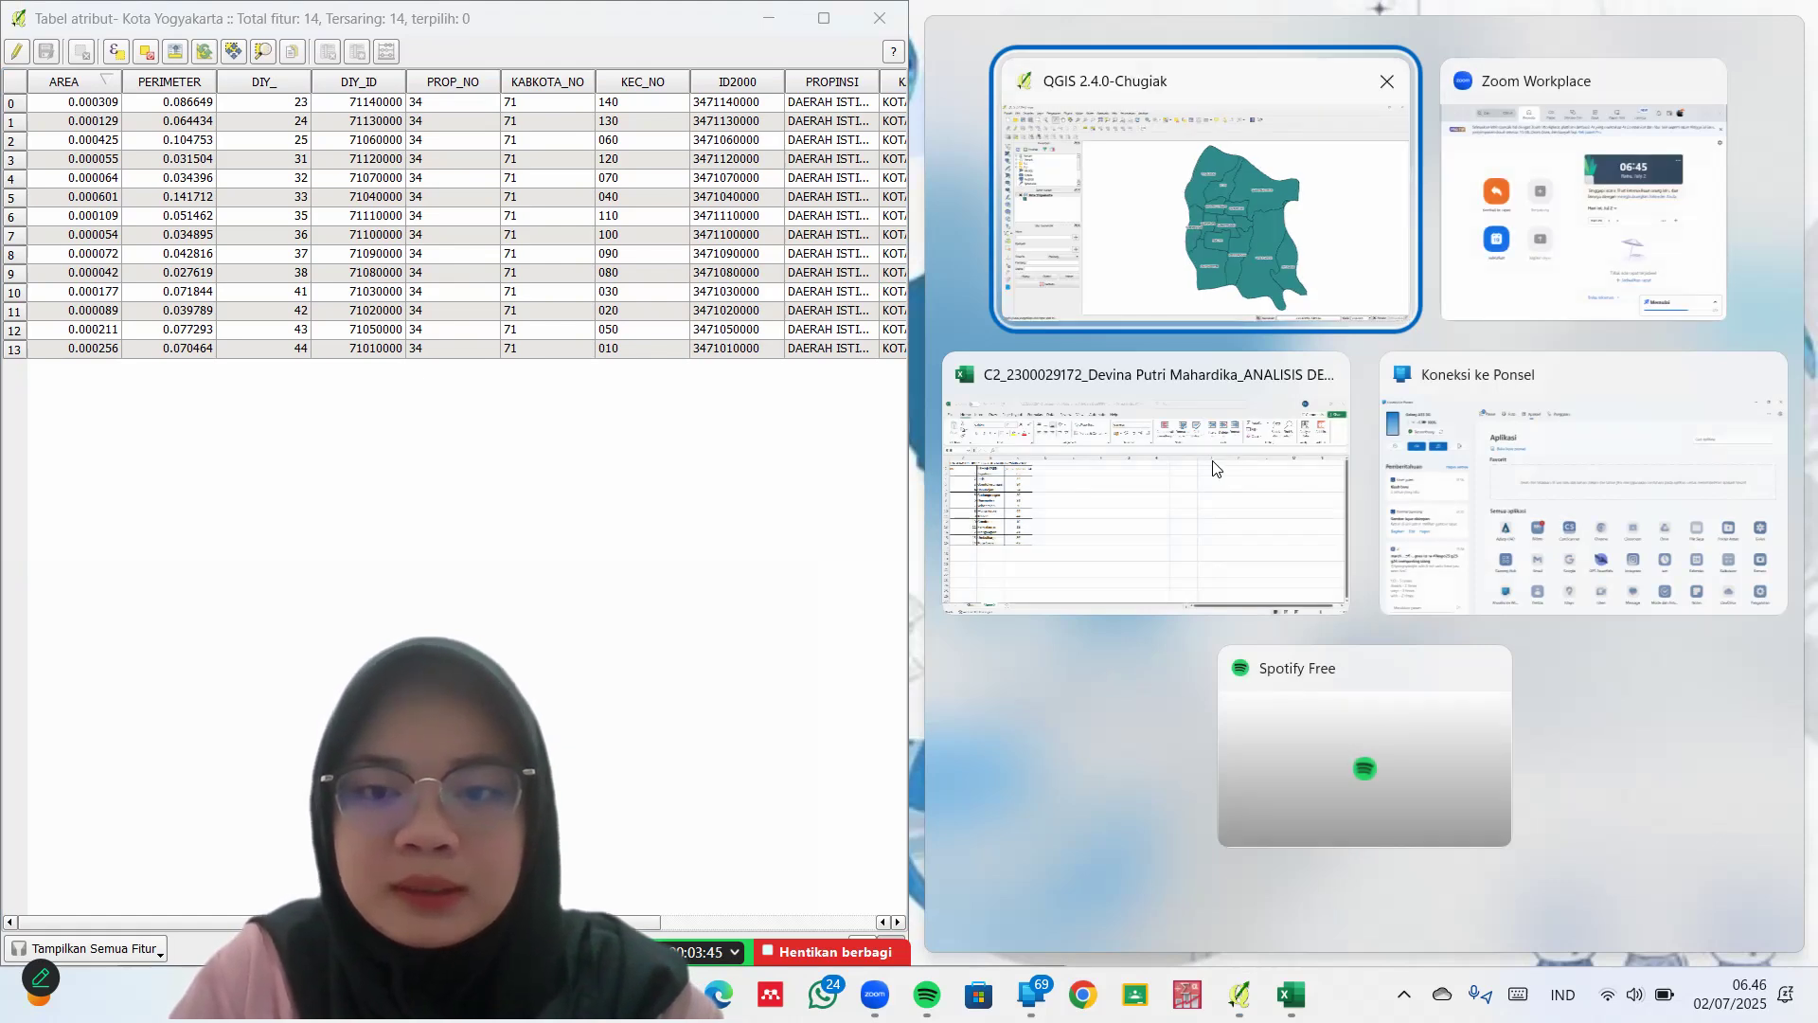
Place the dengue case spreadsheet beside the Kota Yogyakarta attribute table
left_click(1215, 468)
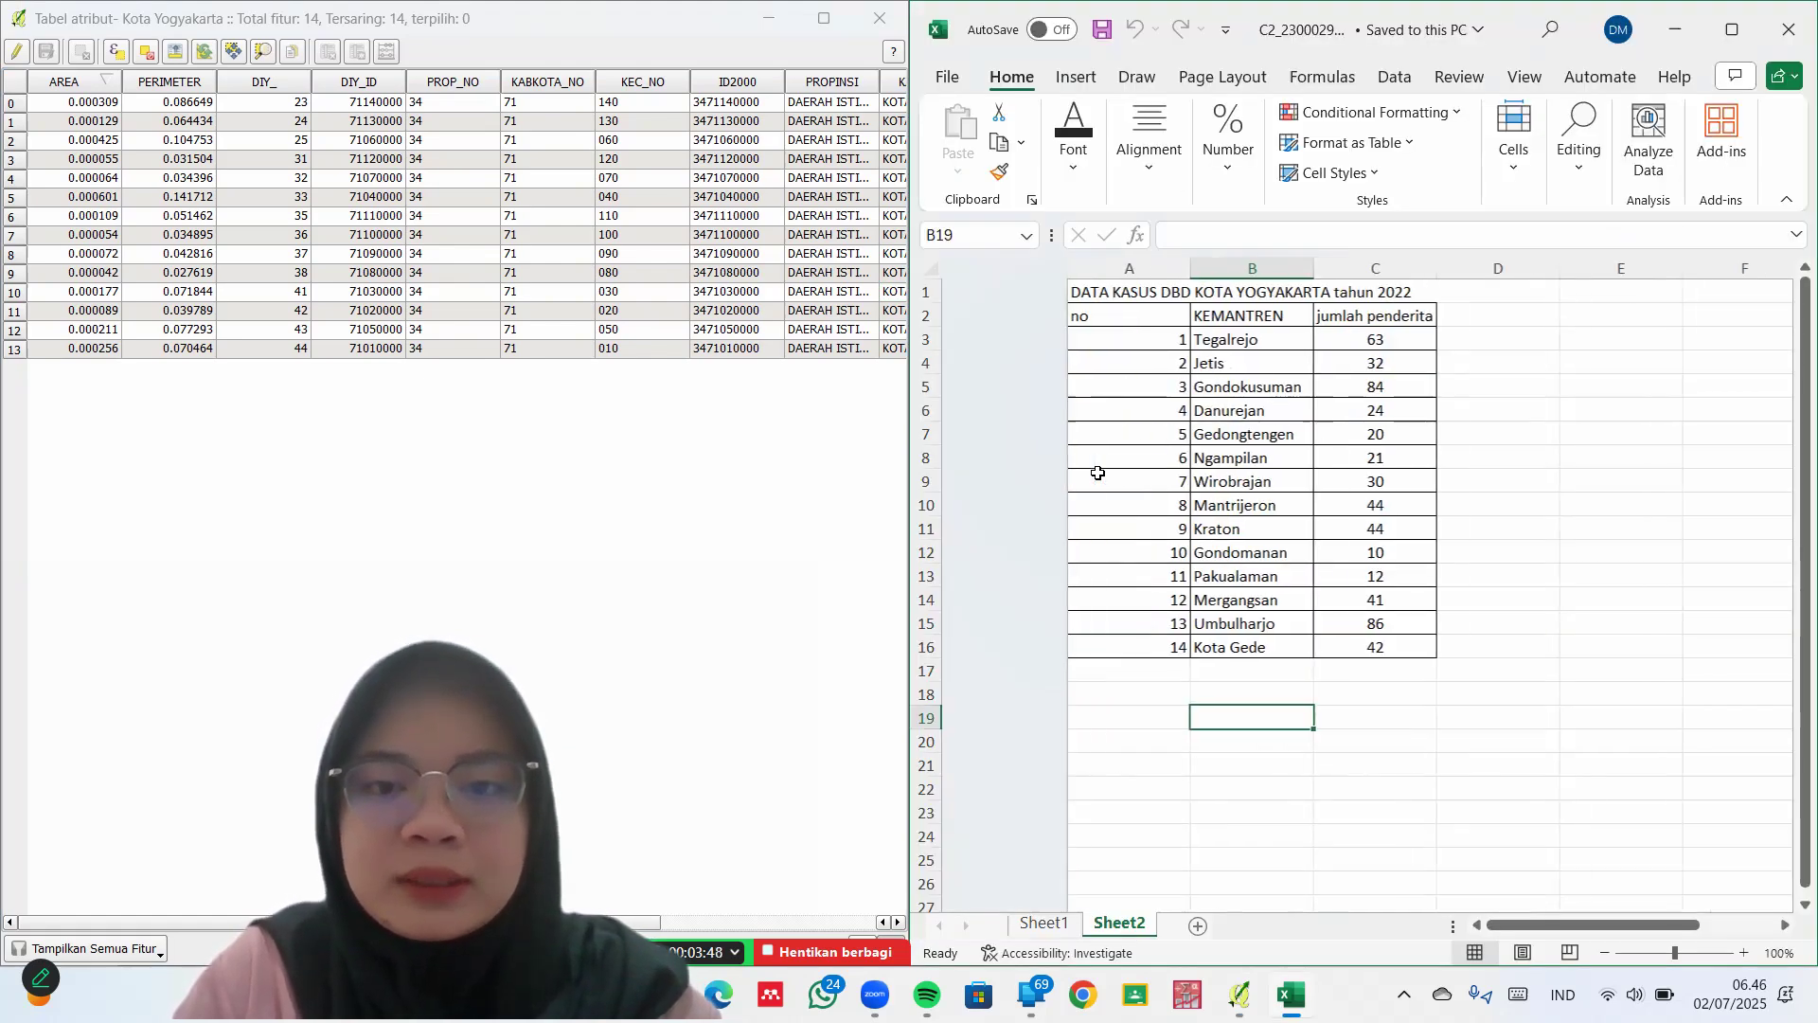
scroll(646, 539, "right", 3)
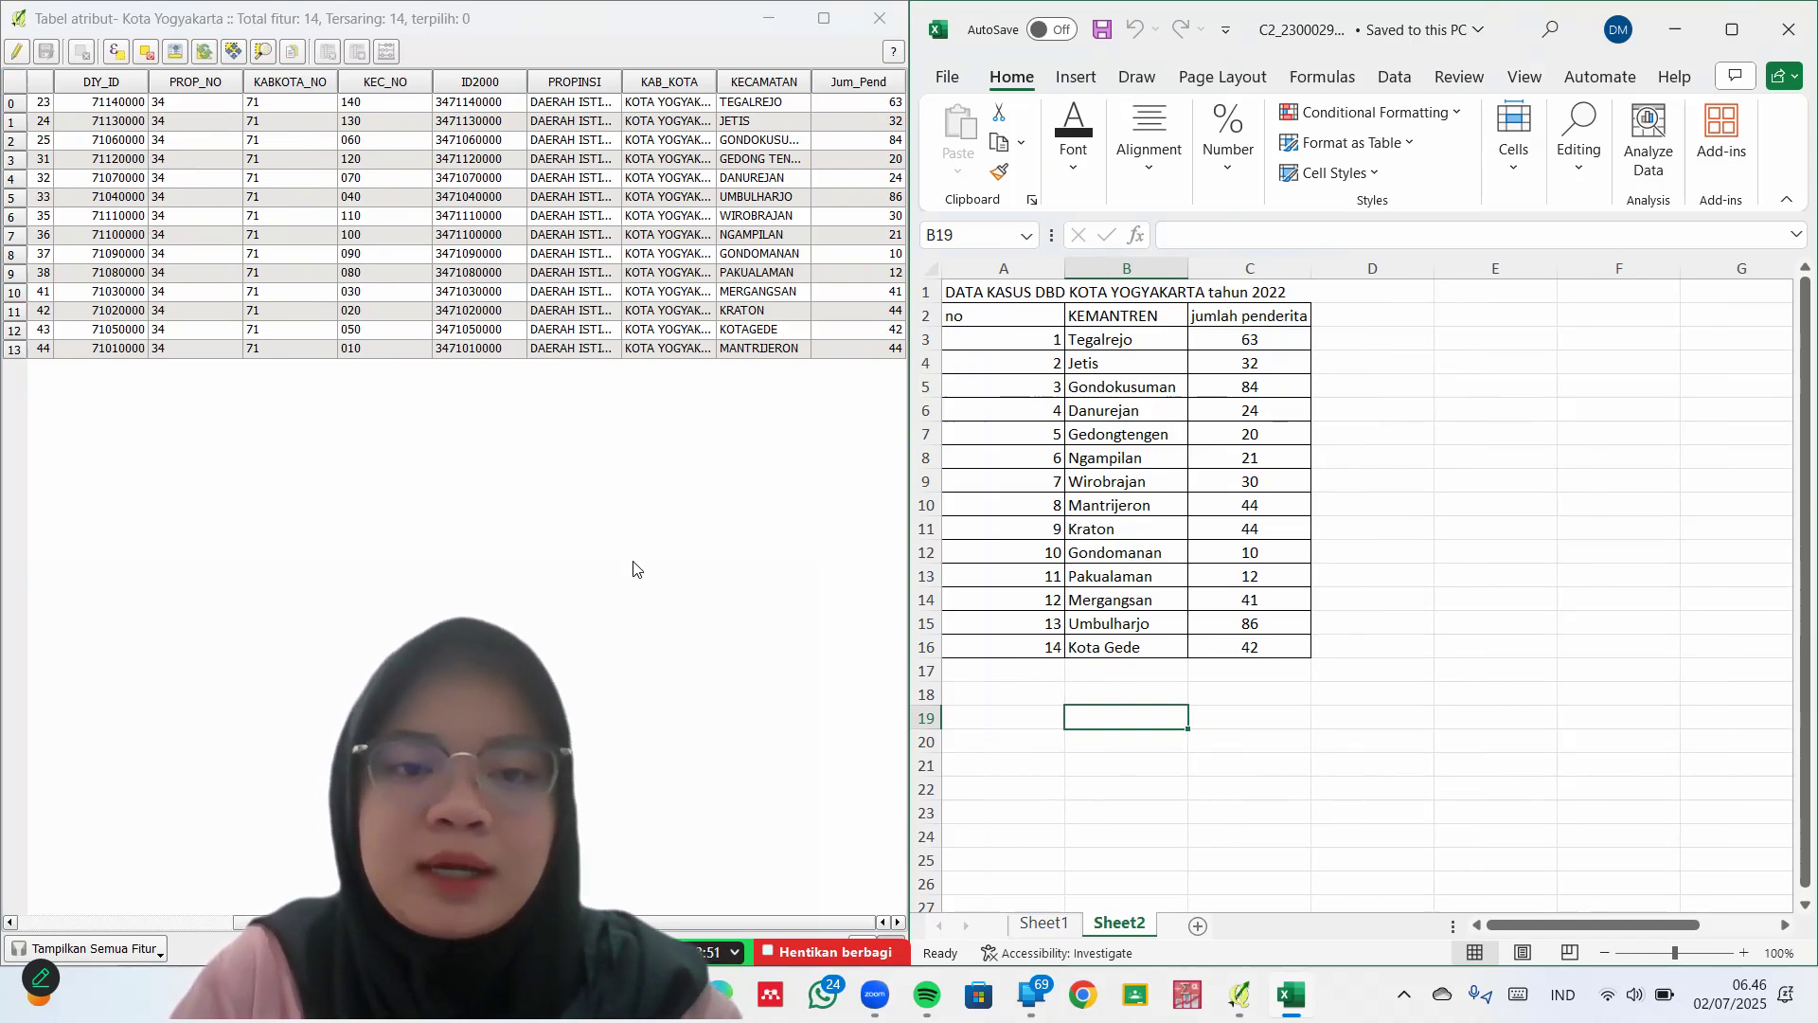
left_click(560, 263)
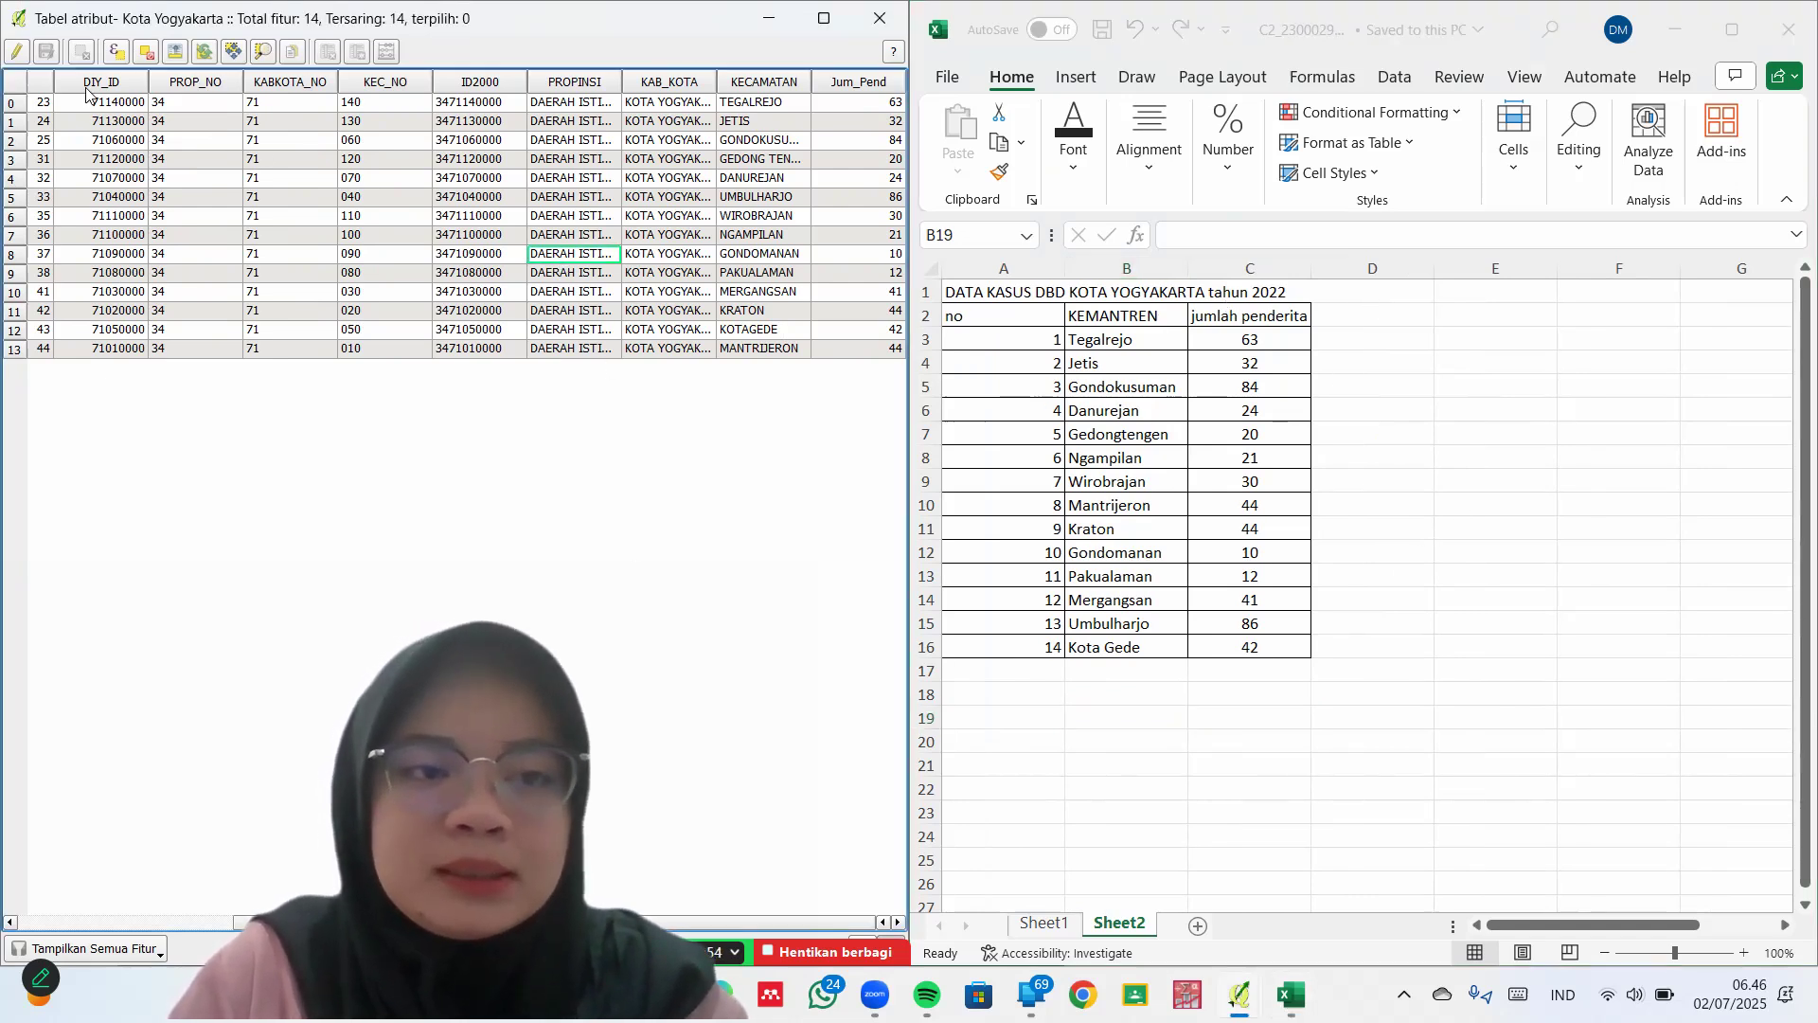
Turn on editing and delete the Jum_Pend field from the attribute table
left_click(17, 55)
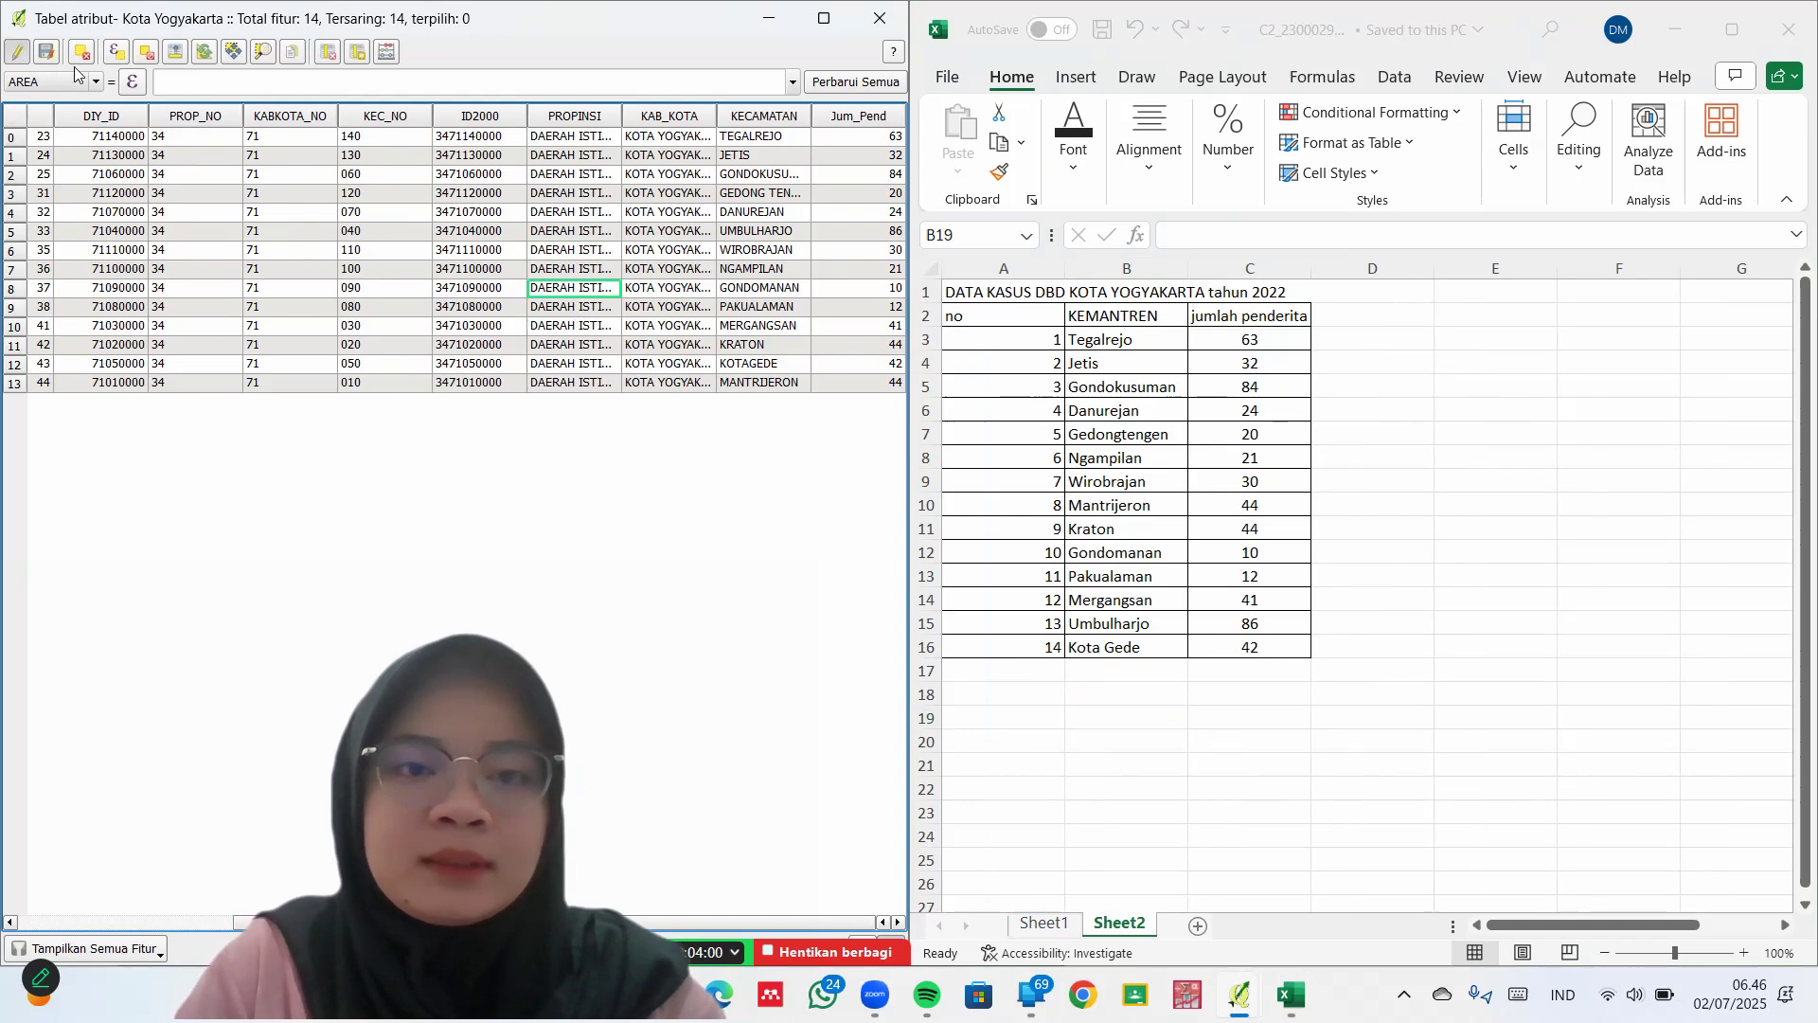
left_click(328, 54)
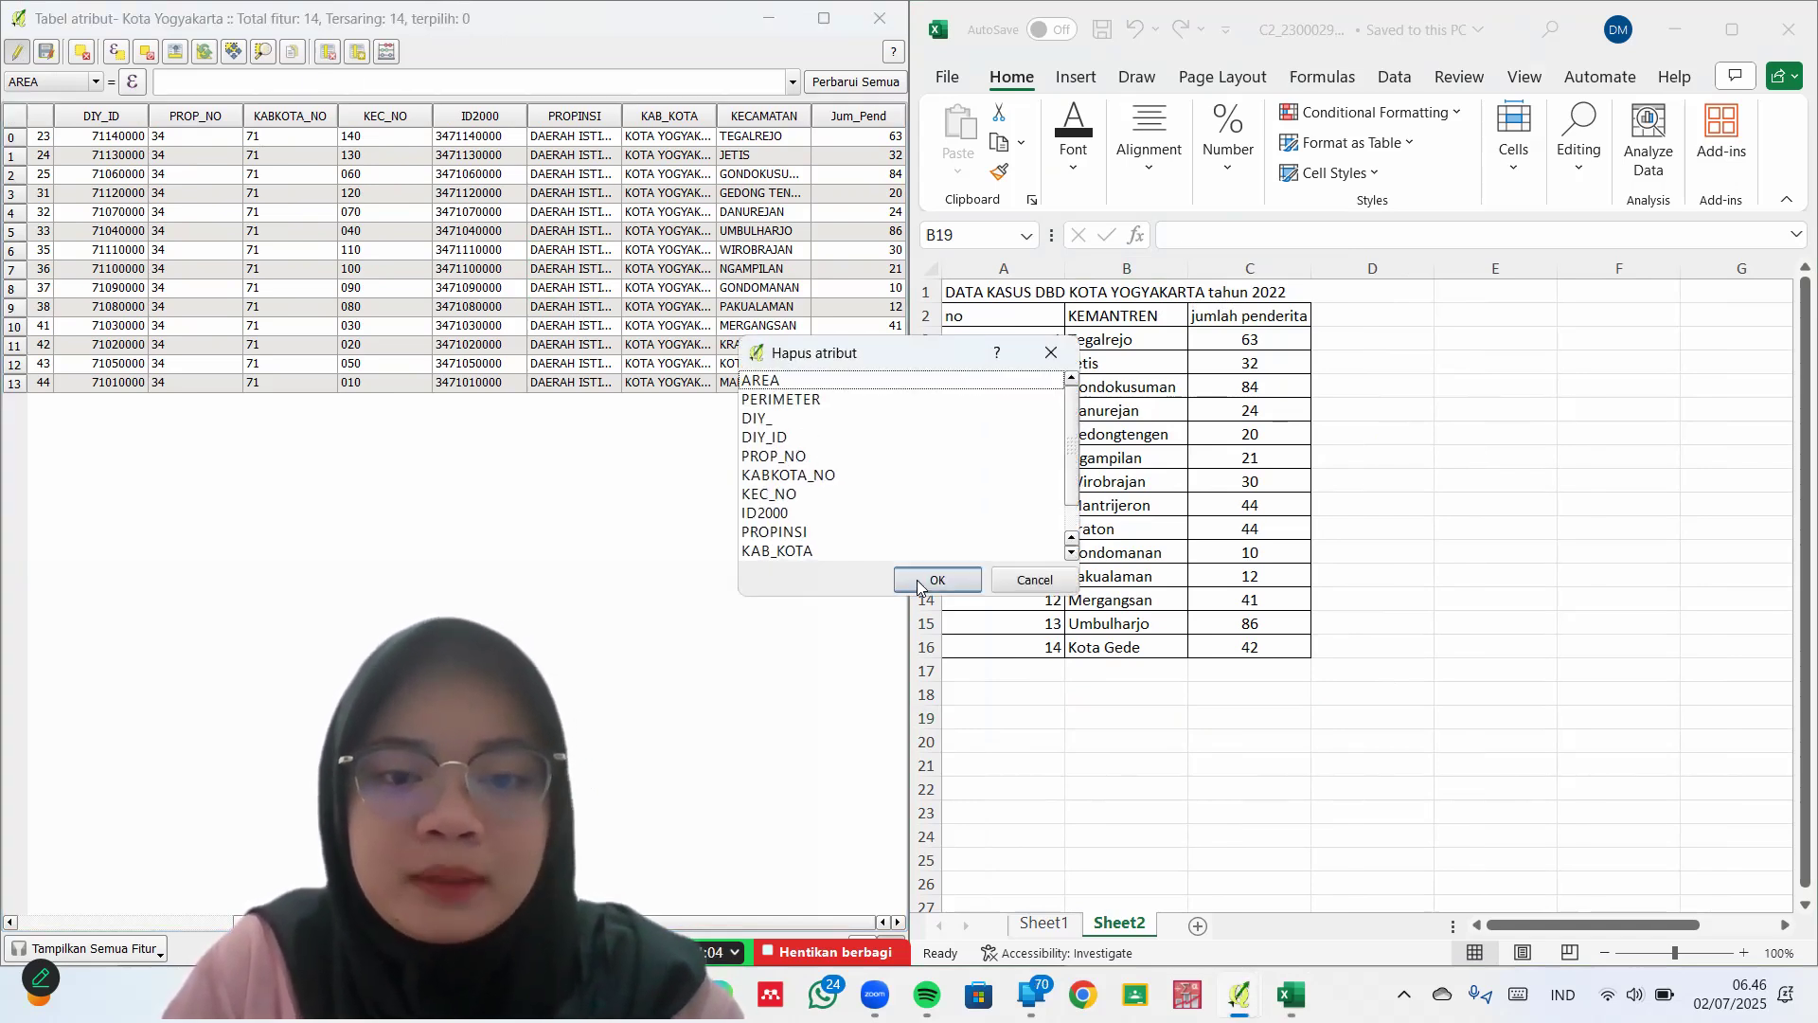
scroll(849, 560, "down", 1)
left_click(795, 552)
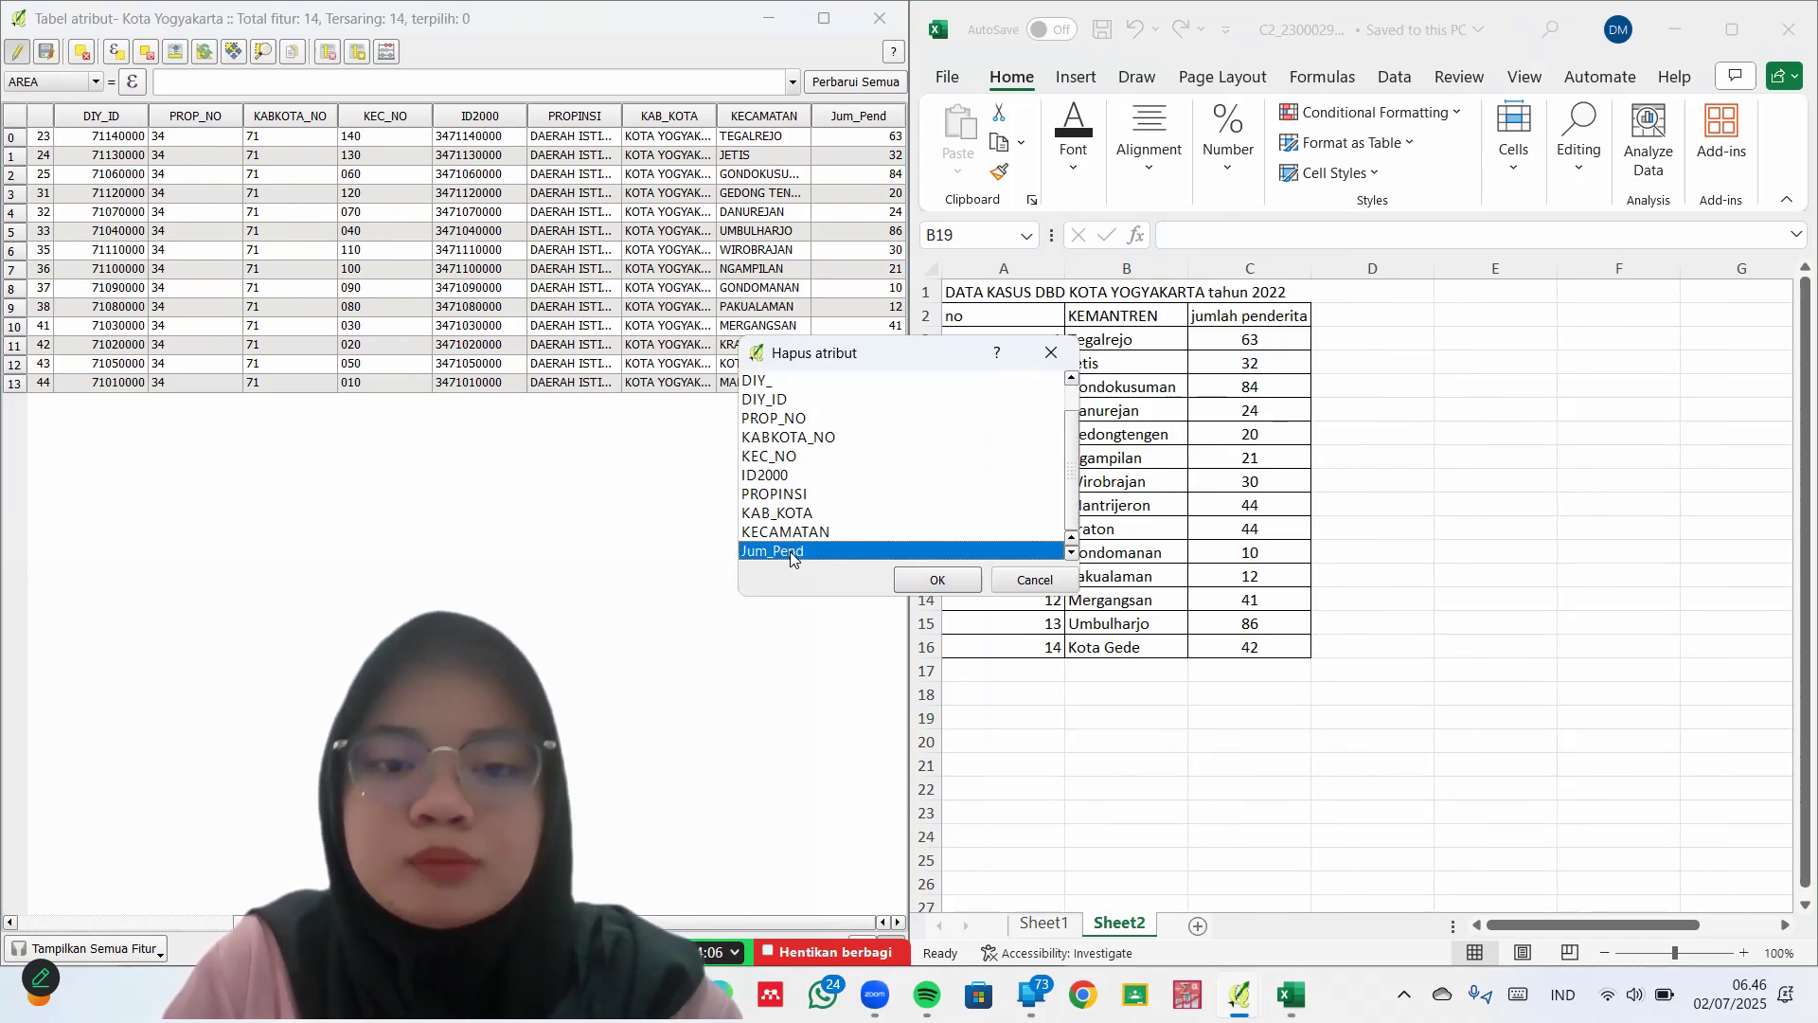
left_click(917, 587)
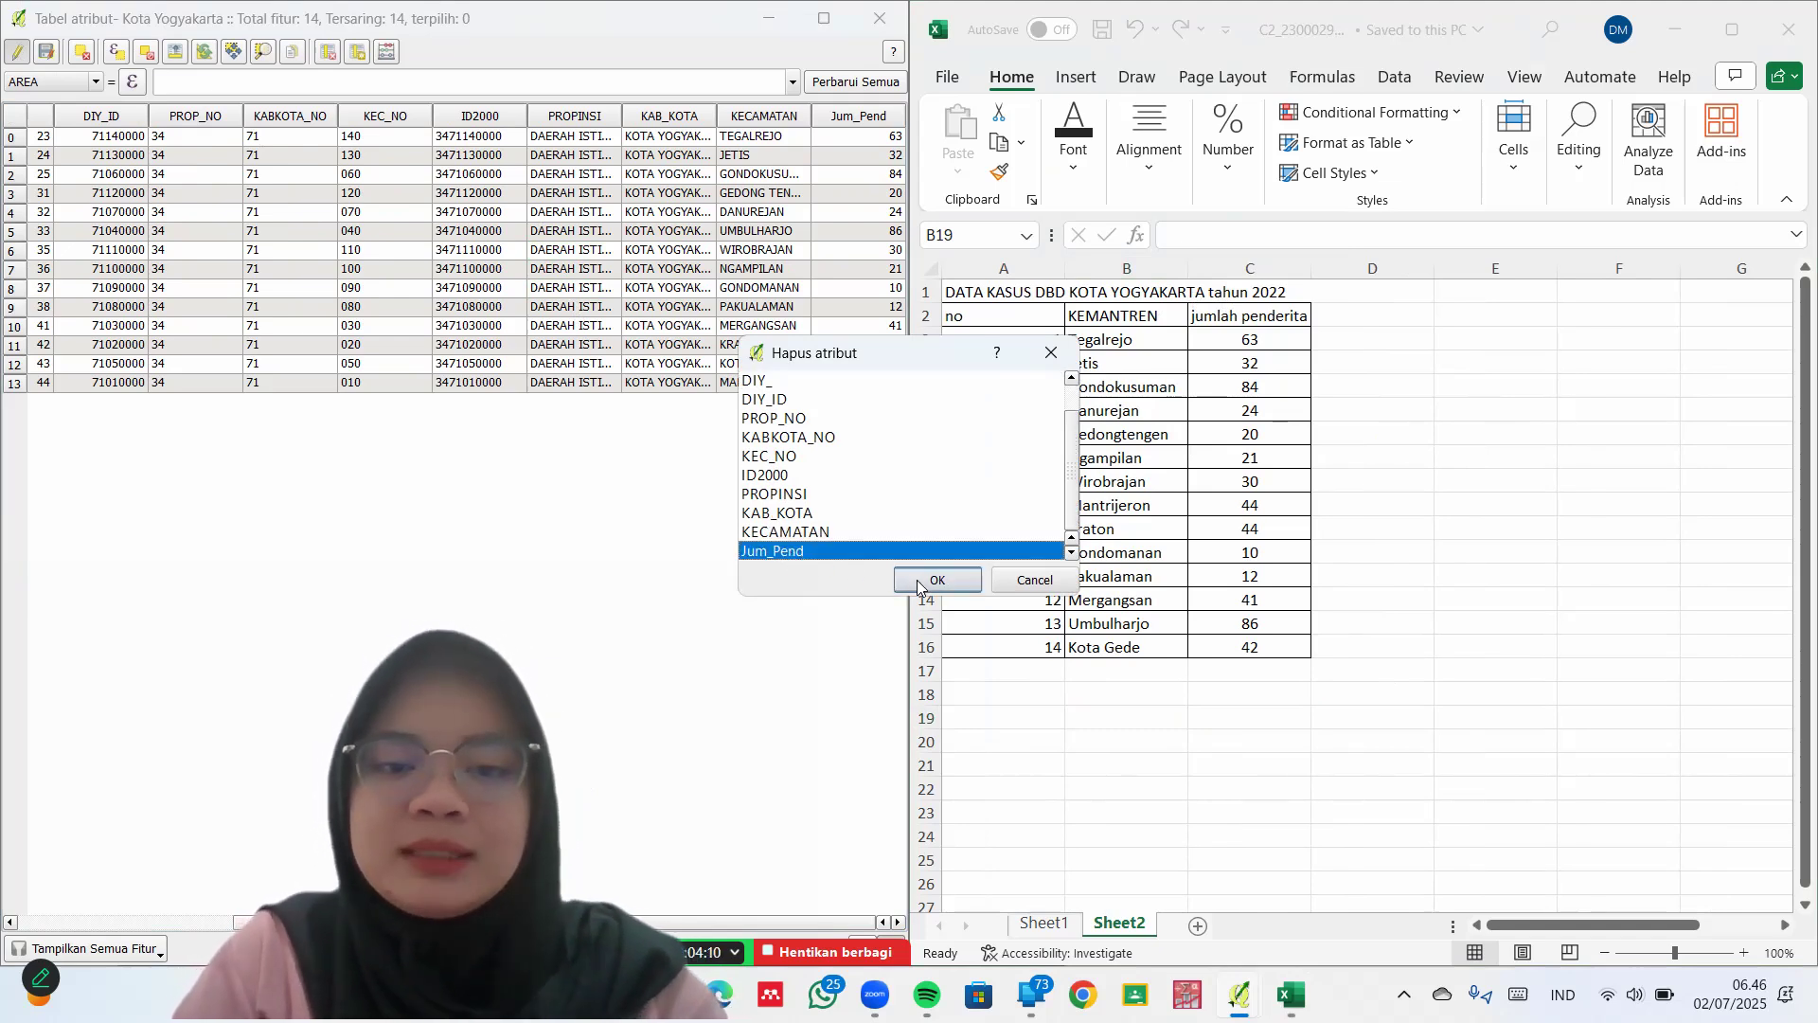
left_click(917, 582)
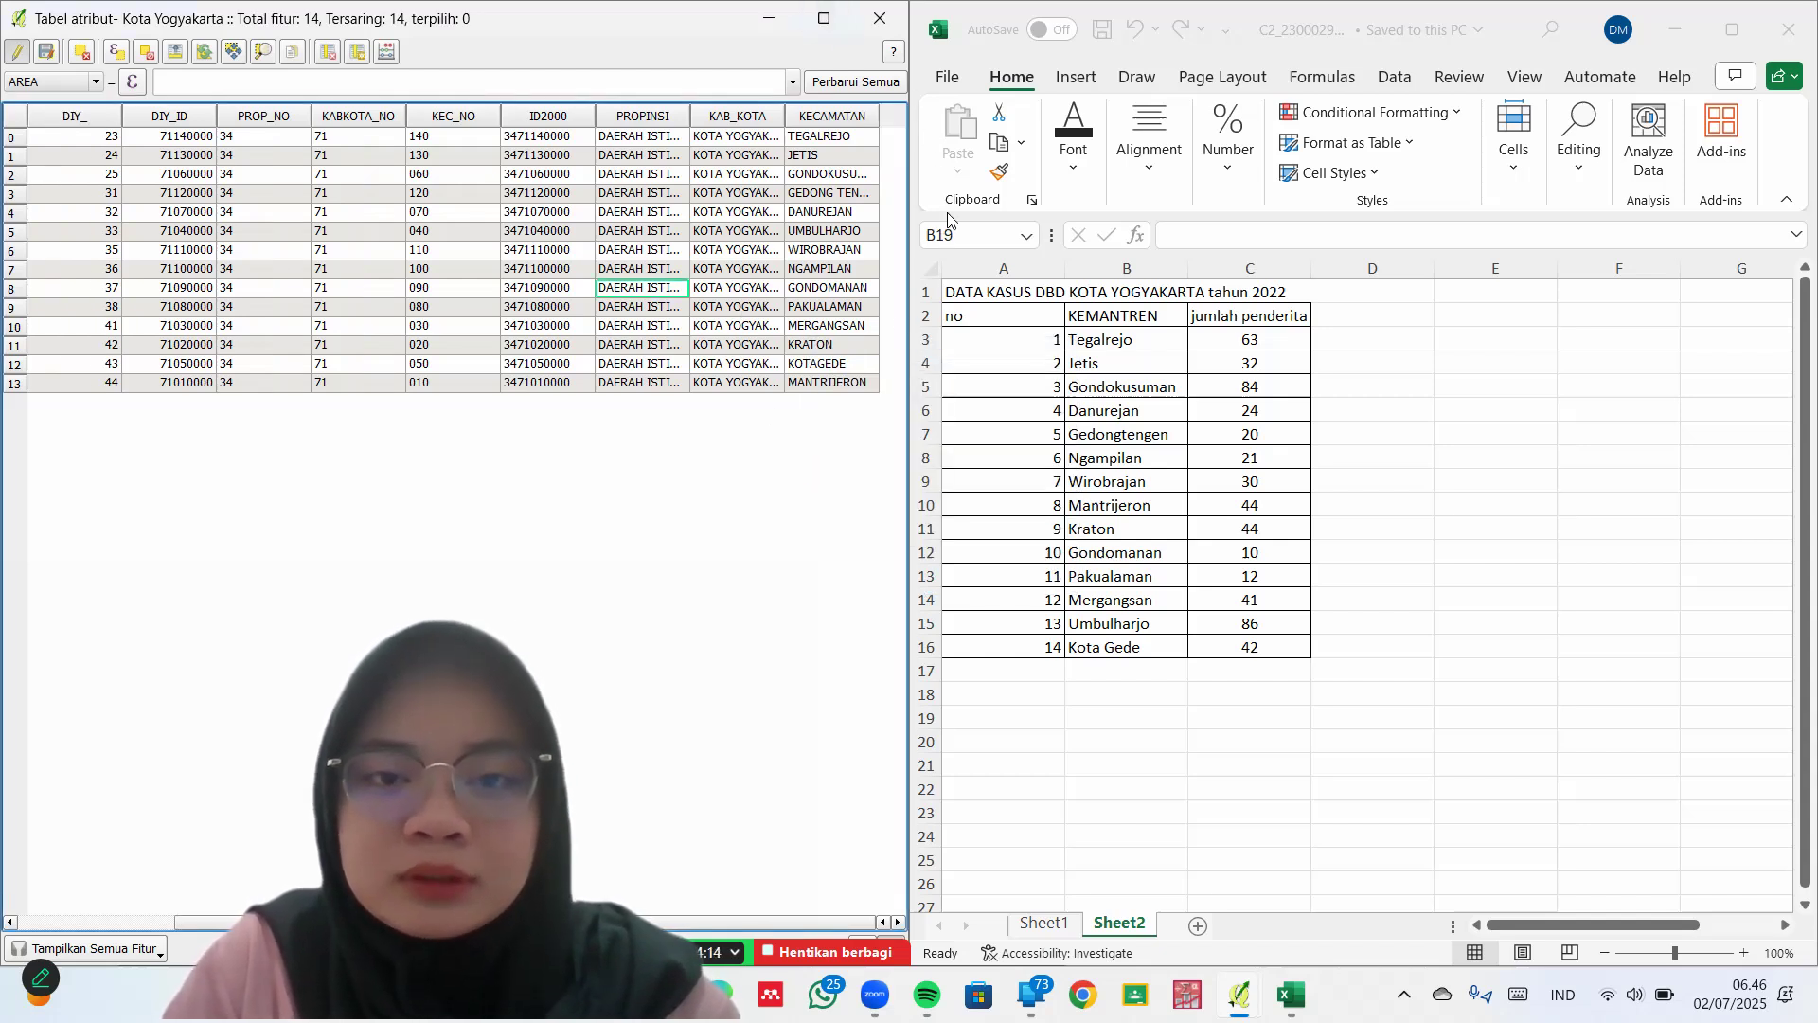
Add an integer field Jum_Pend, width 2, with the comment 'Per Kecamatan'
left_click(356, 53)
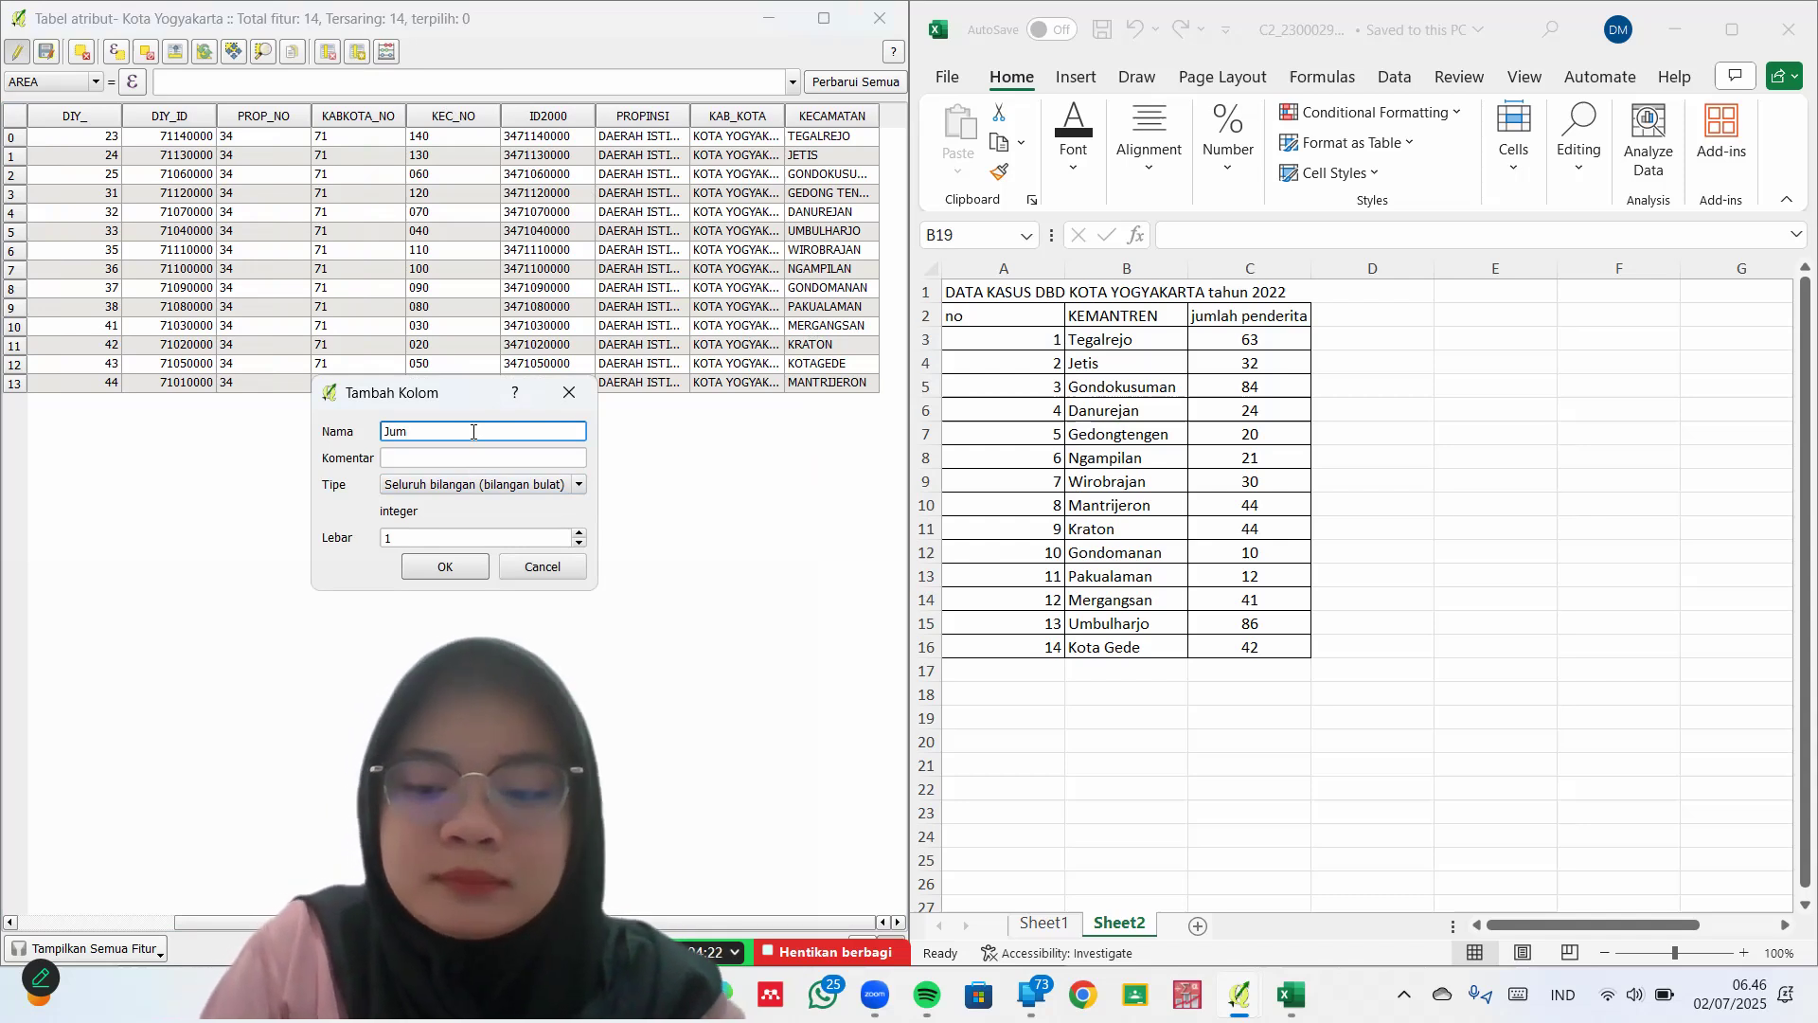
type("Jum_Pend")
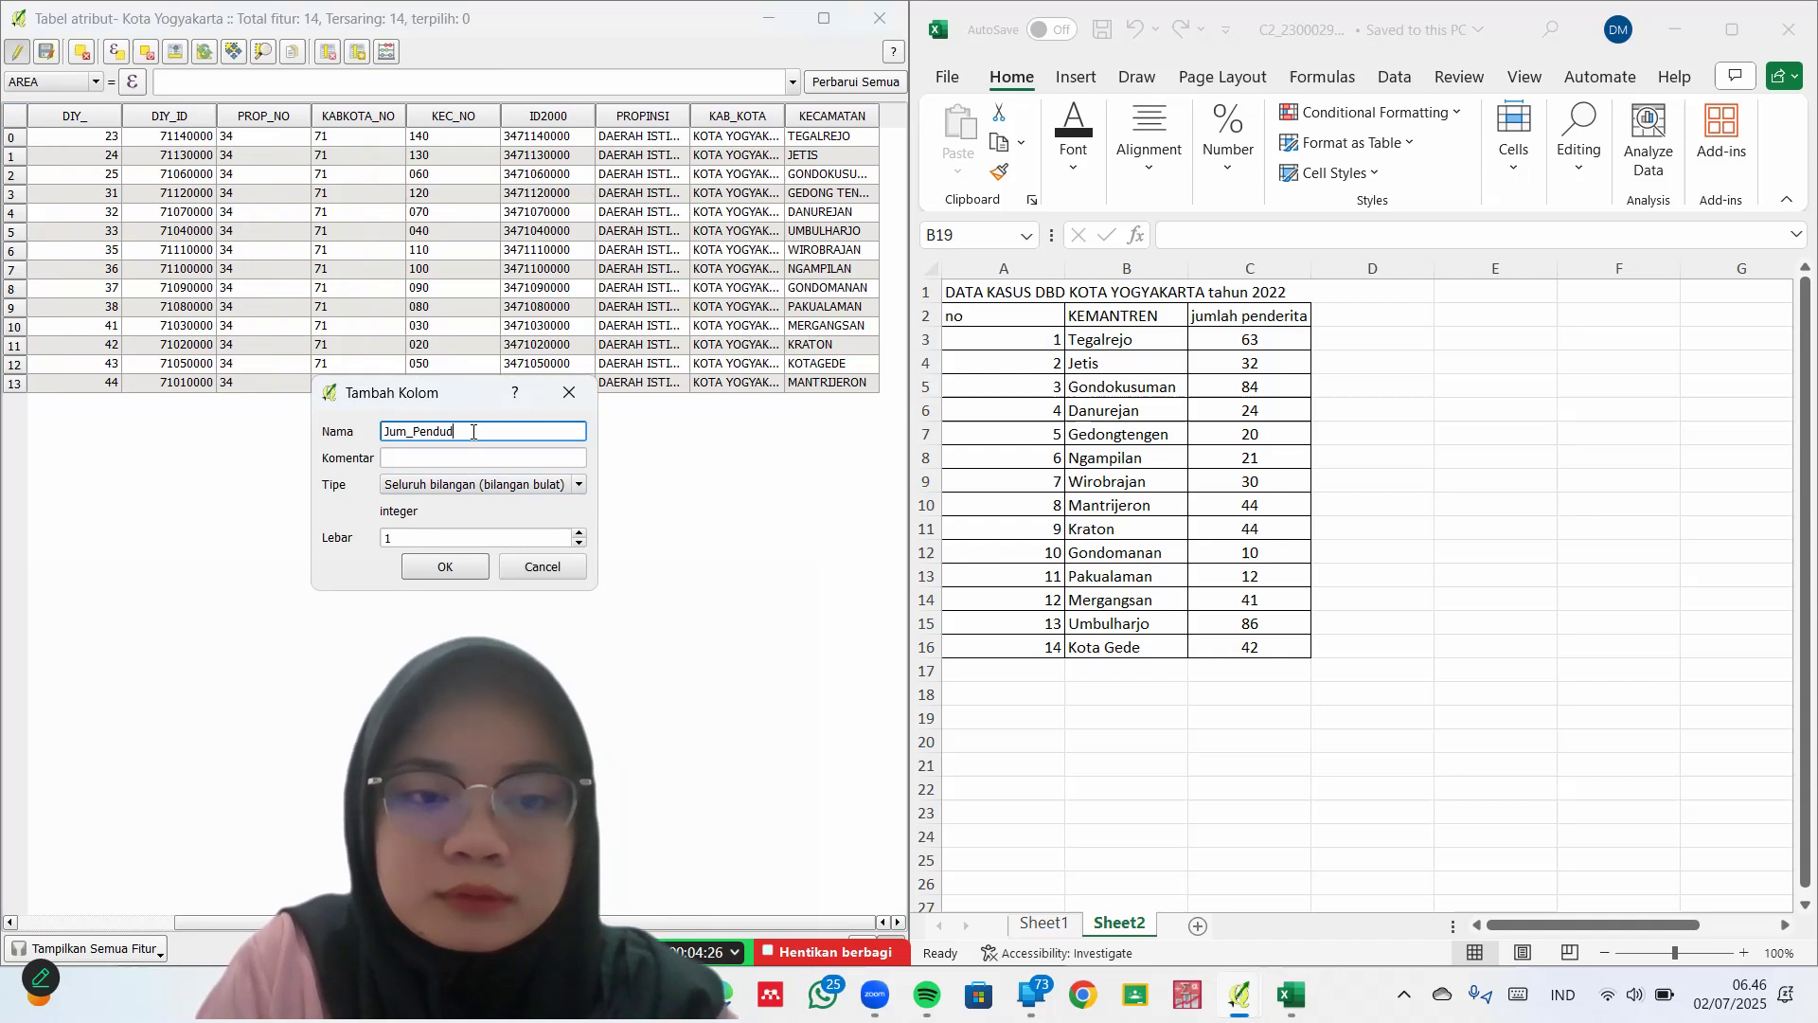
left_click(488, 458)
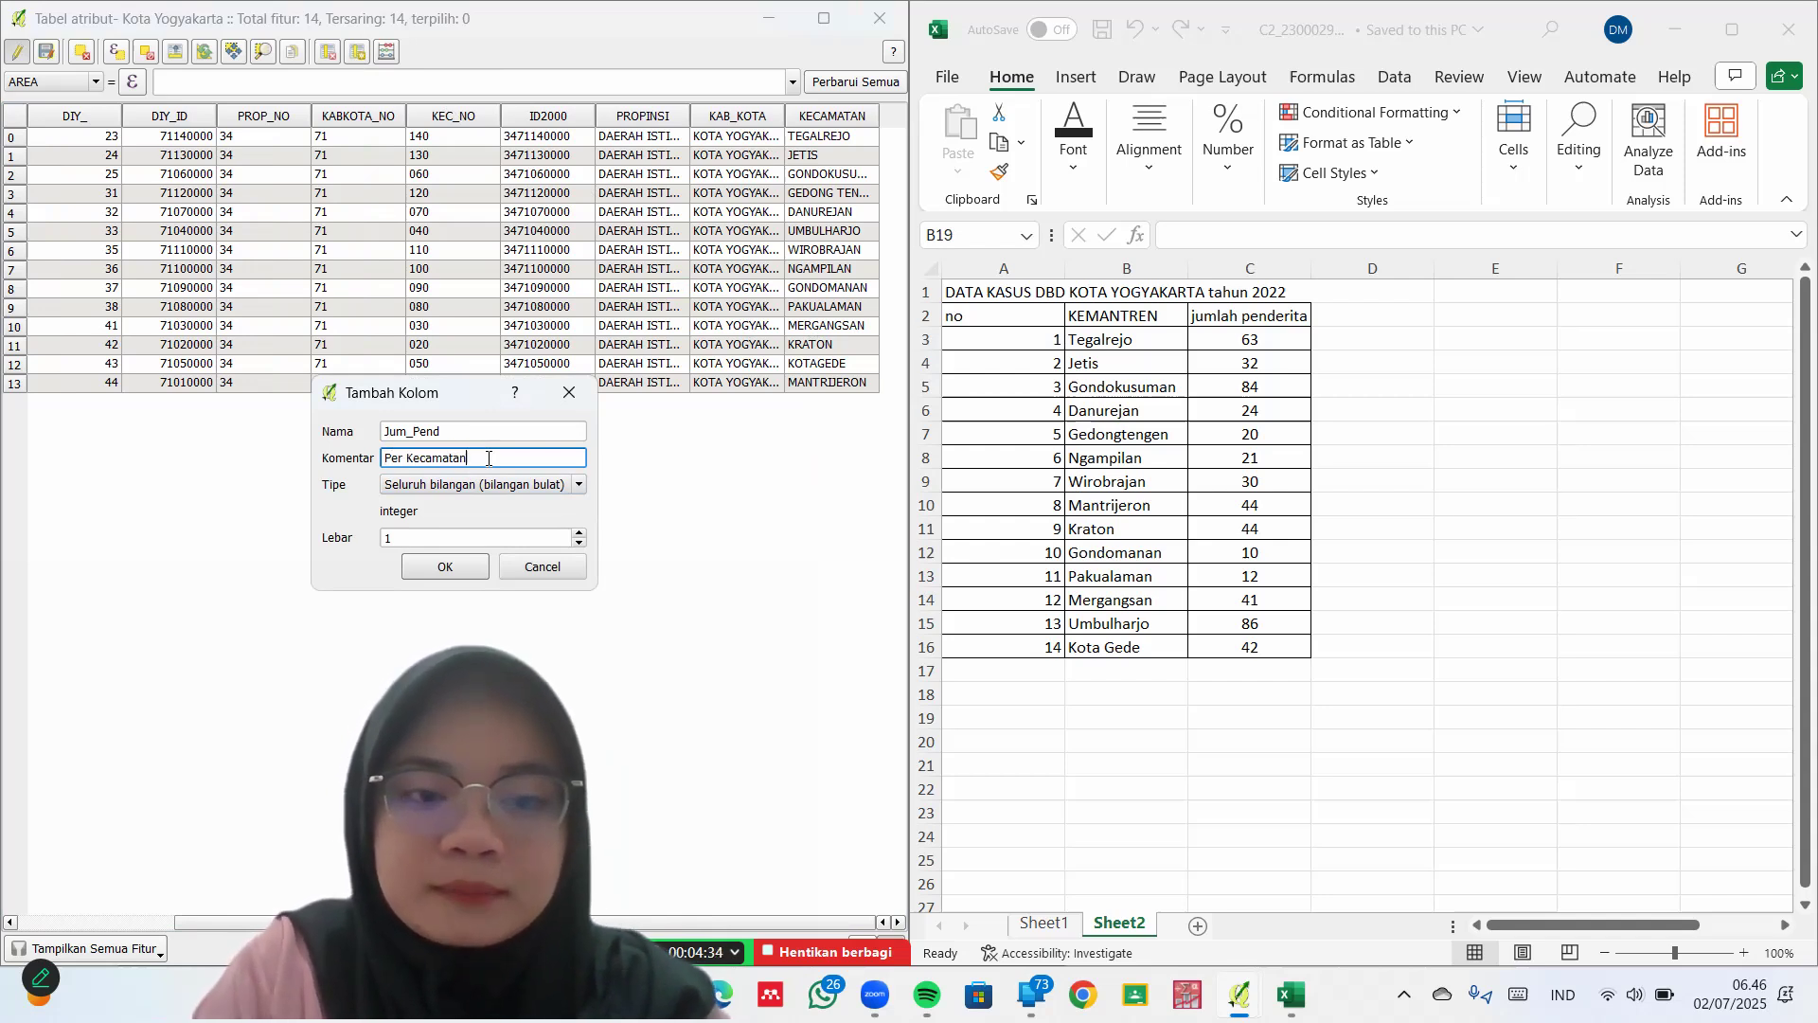
left_click(511, 538)
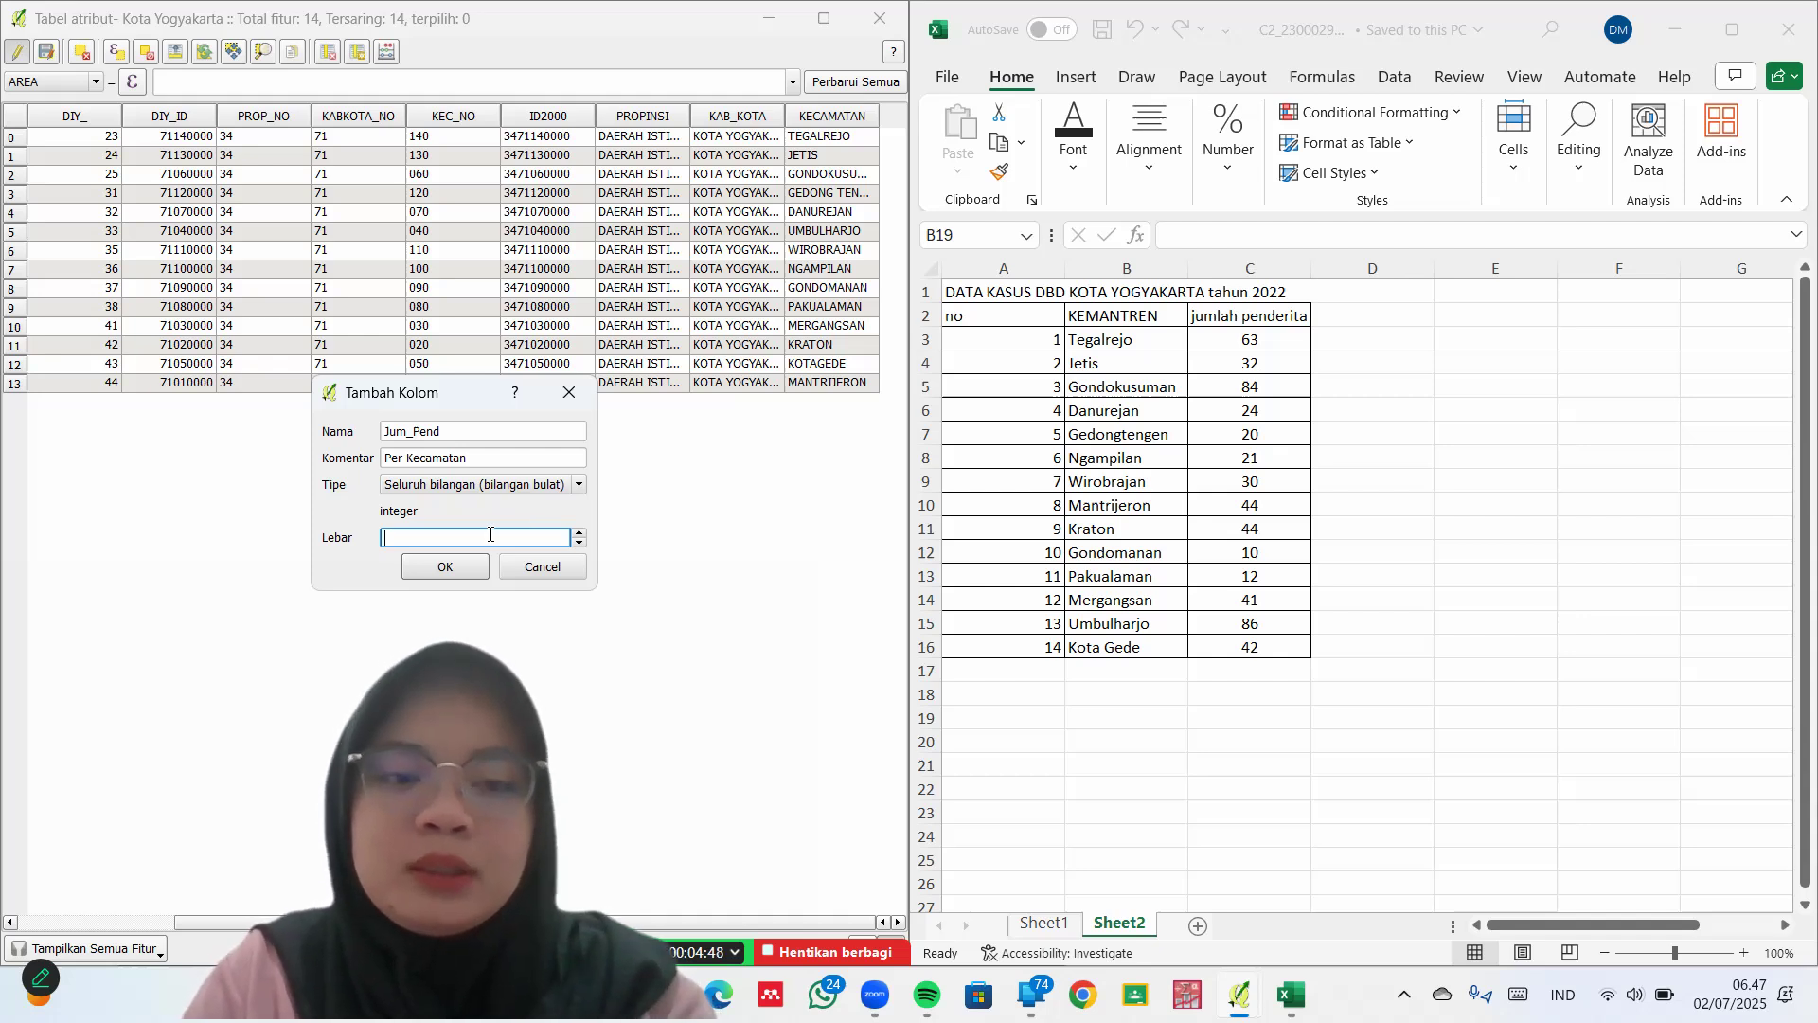
left_click(443, 567)
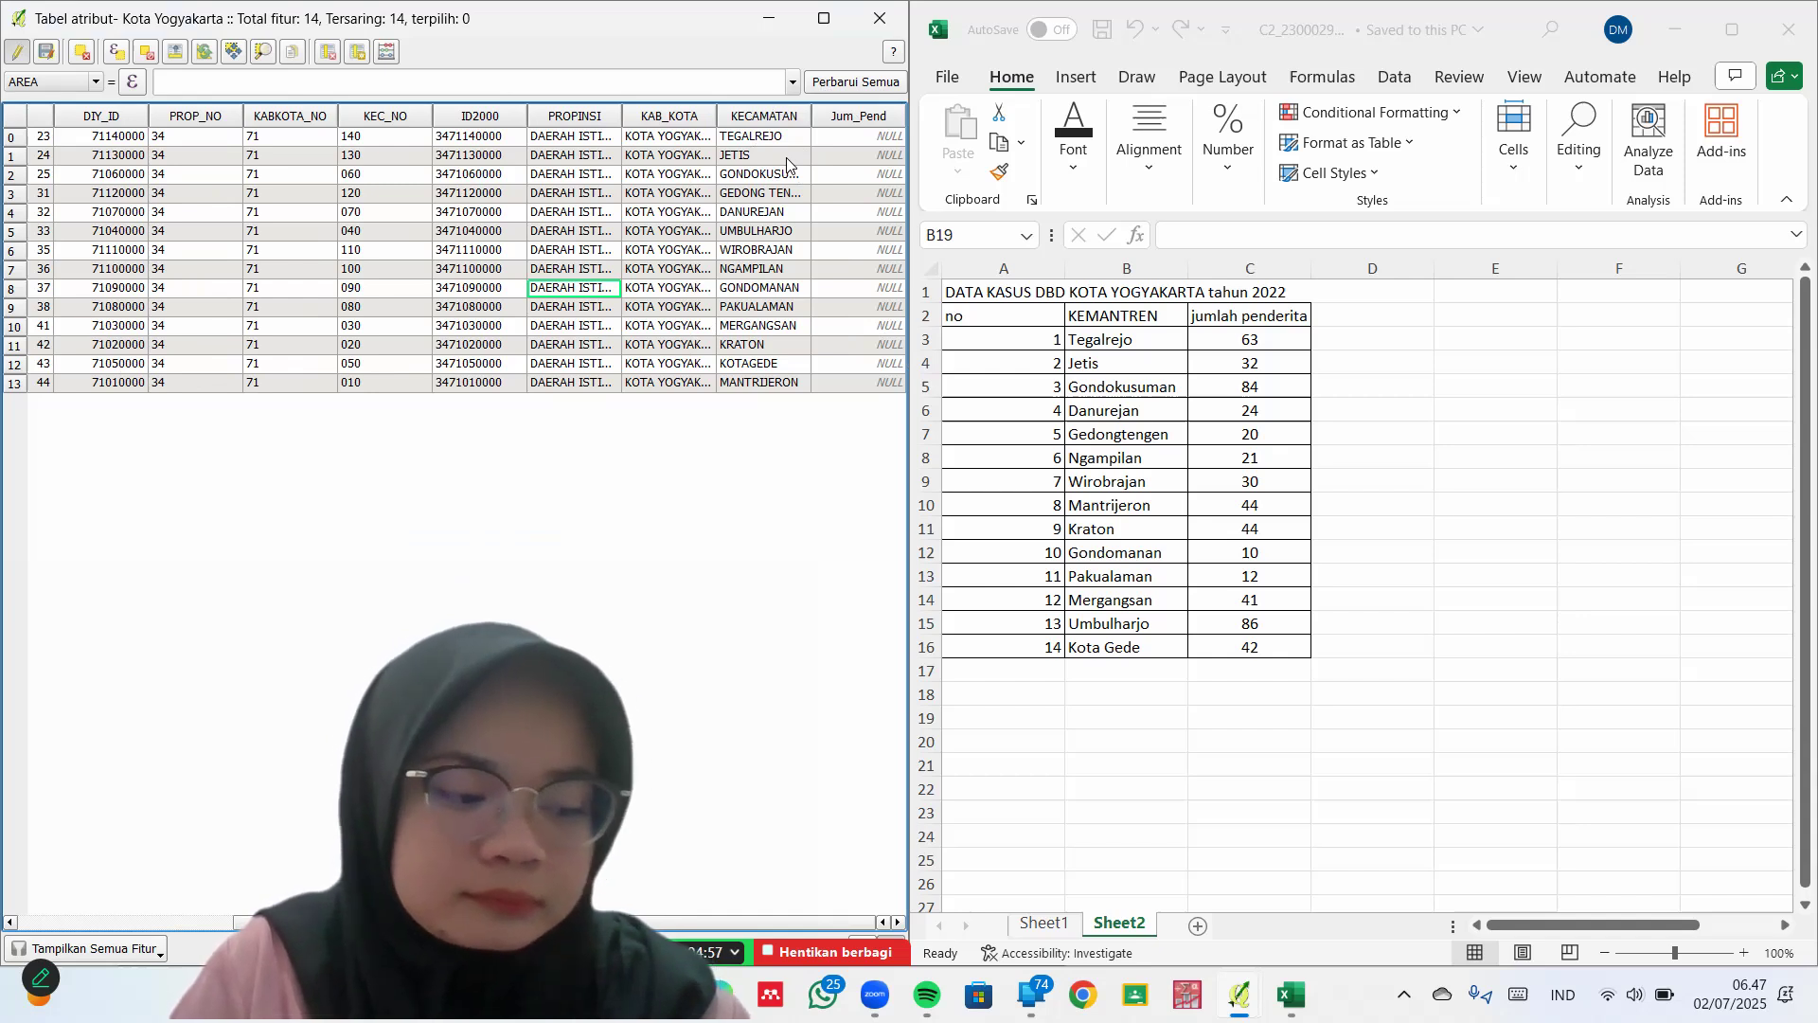
Enter Jum_Pend counts 63, 32, 84, 20, 24 and 86, starting with TEGALREJO, JETIS and GONDOKUSUMAN
left_click(848, 138)
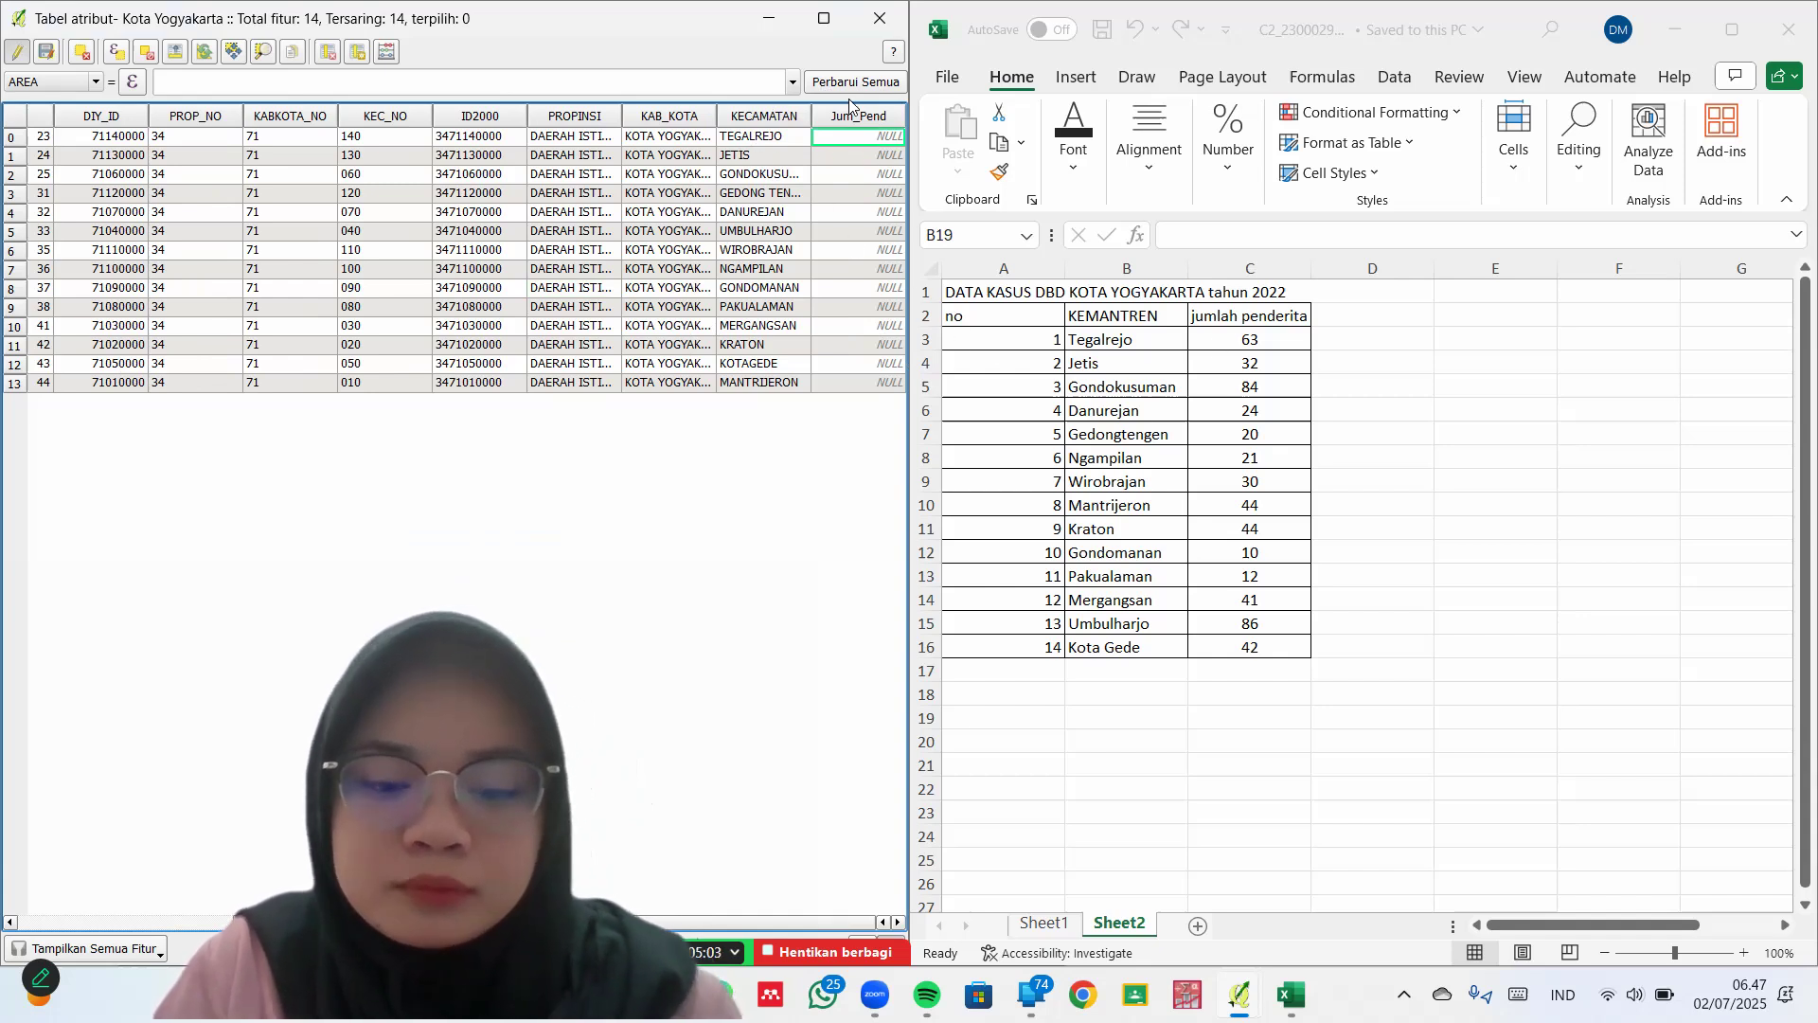
left_click(855, 107)
type("63")
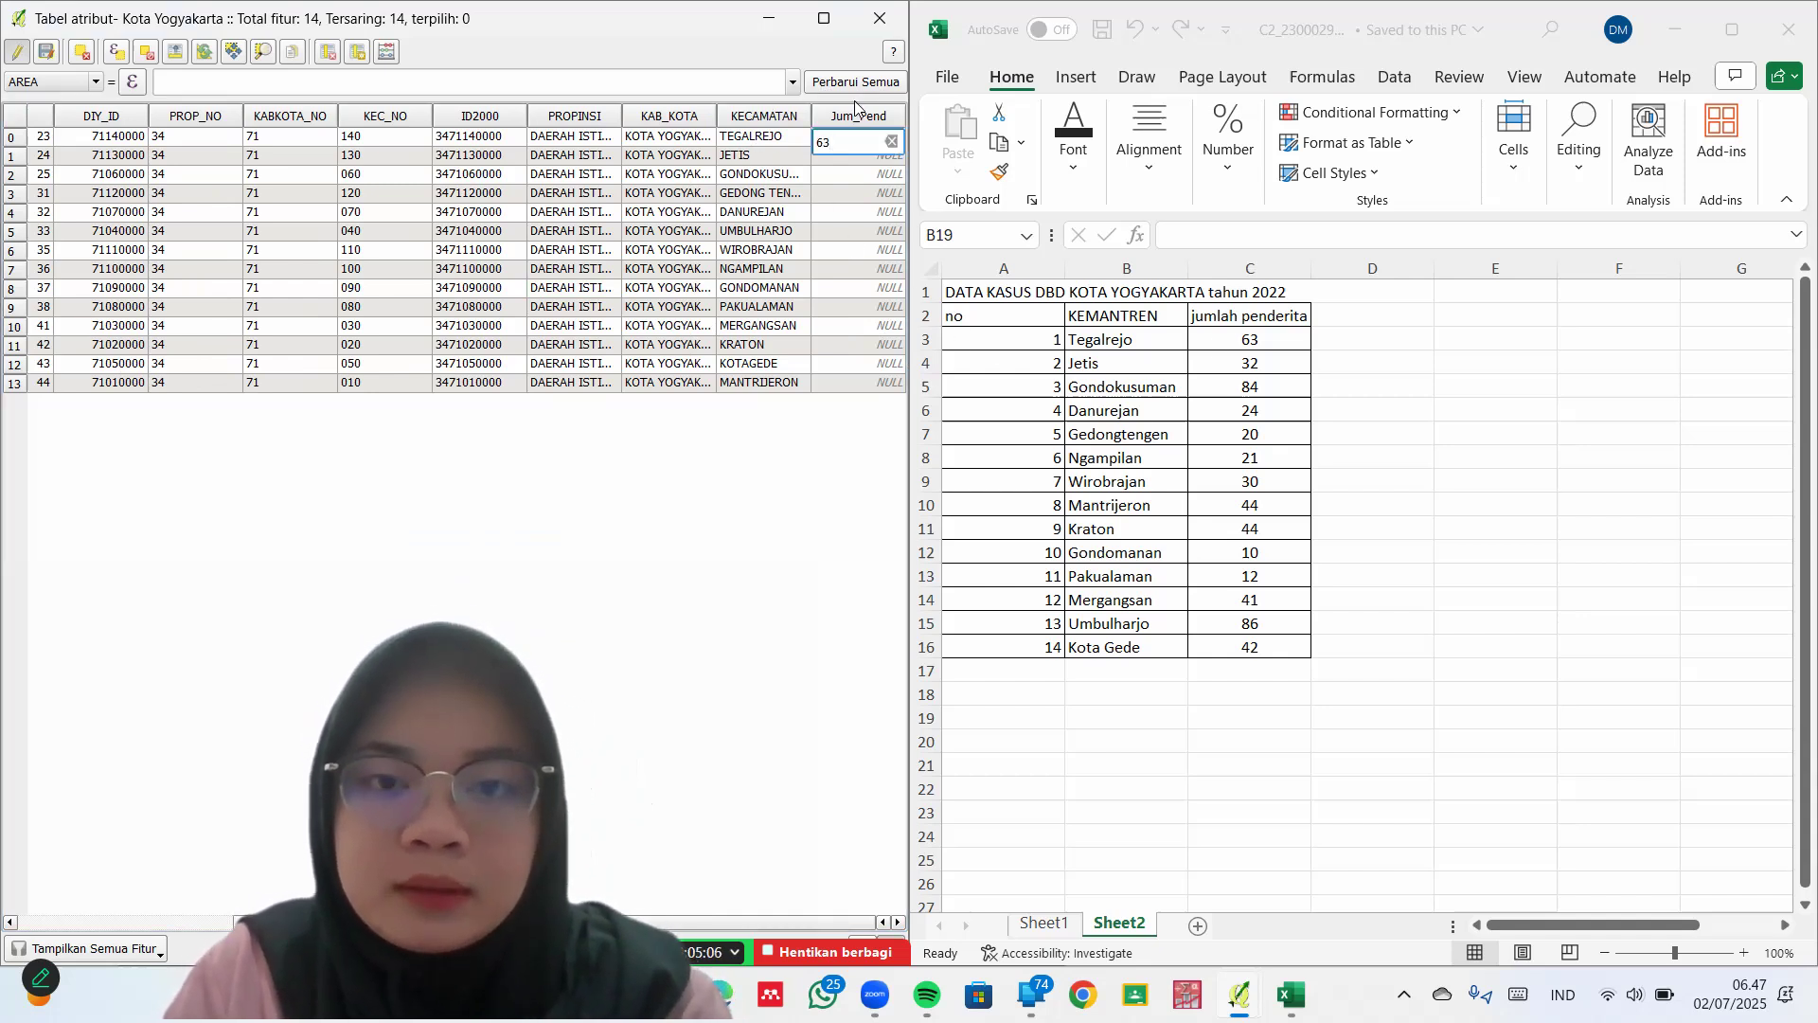
key("Return")
left_click(870, 159)
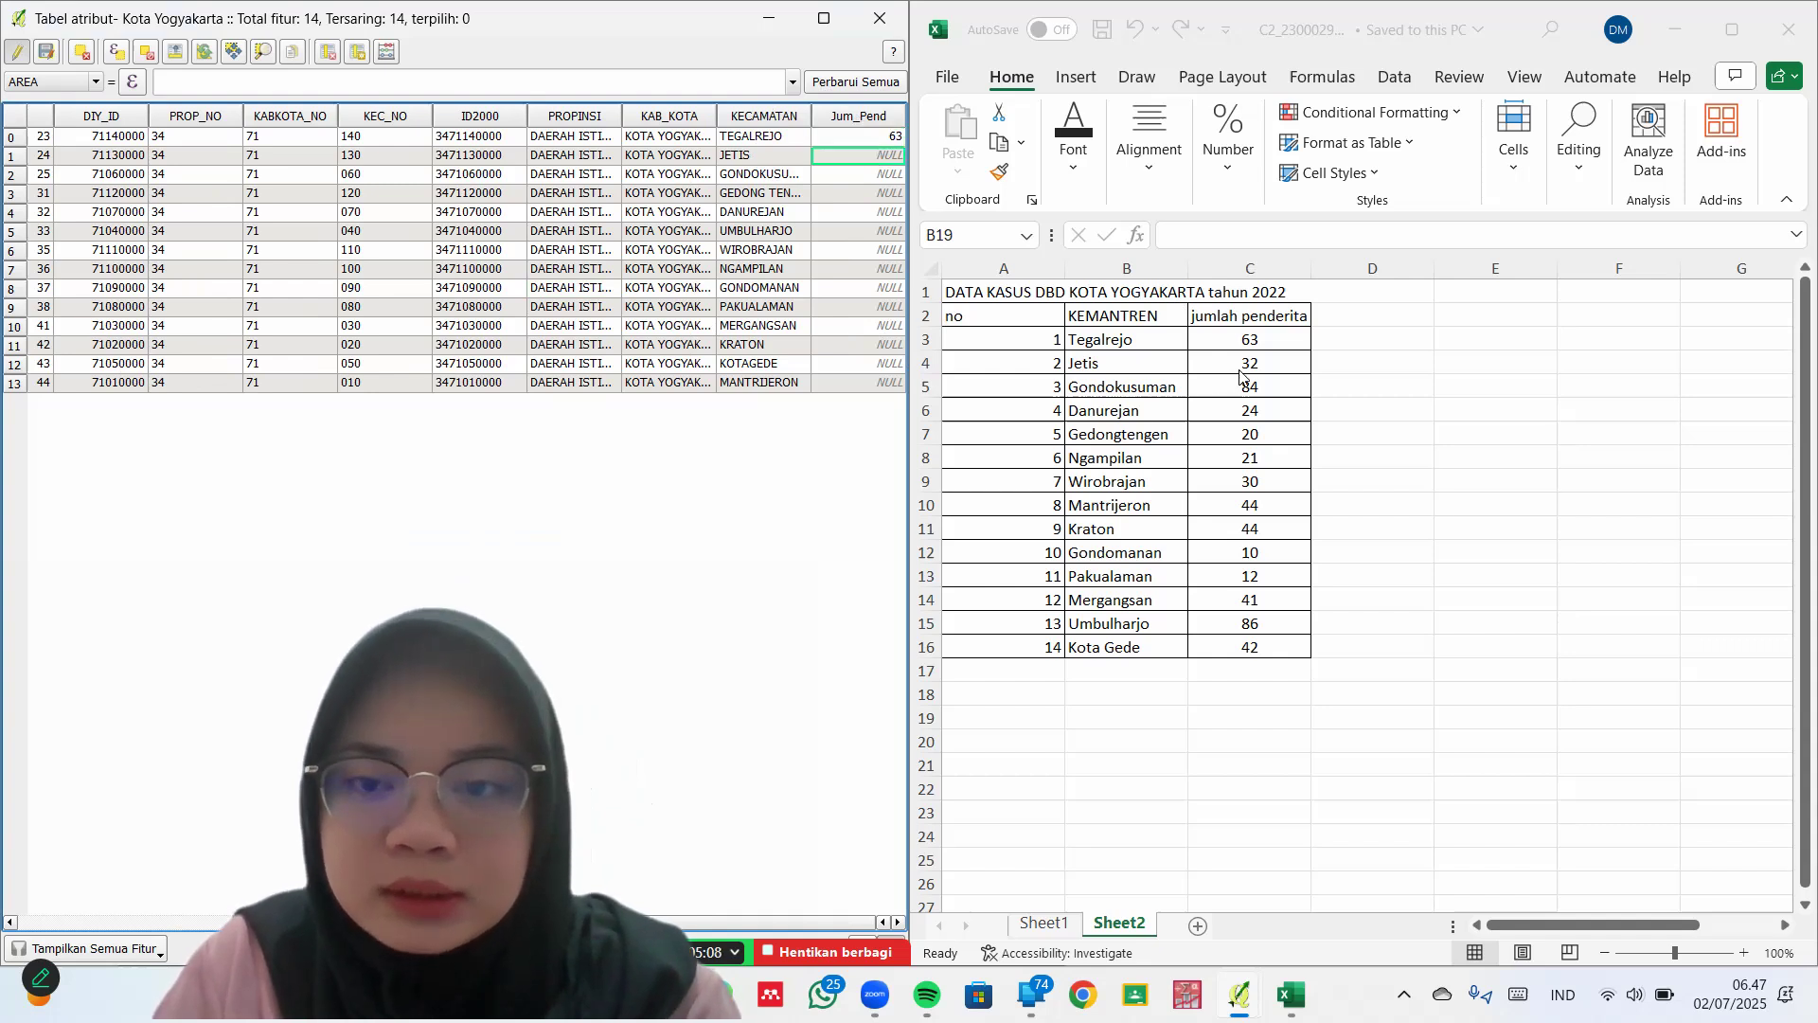
type("3")
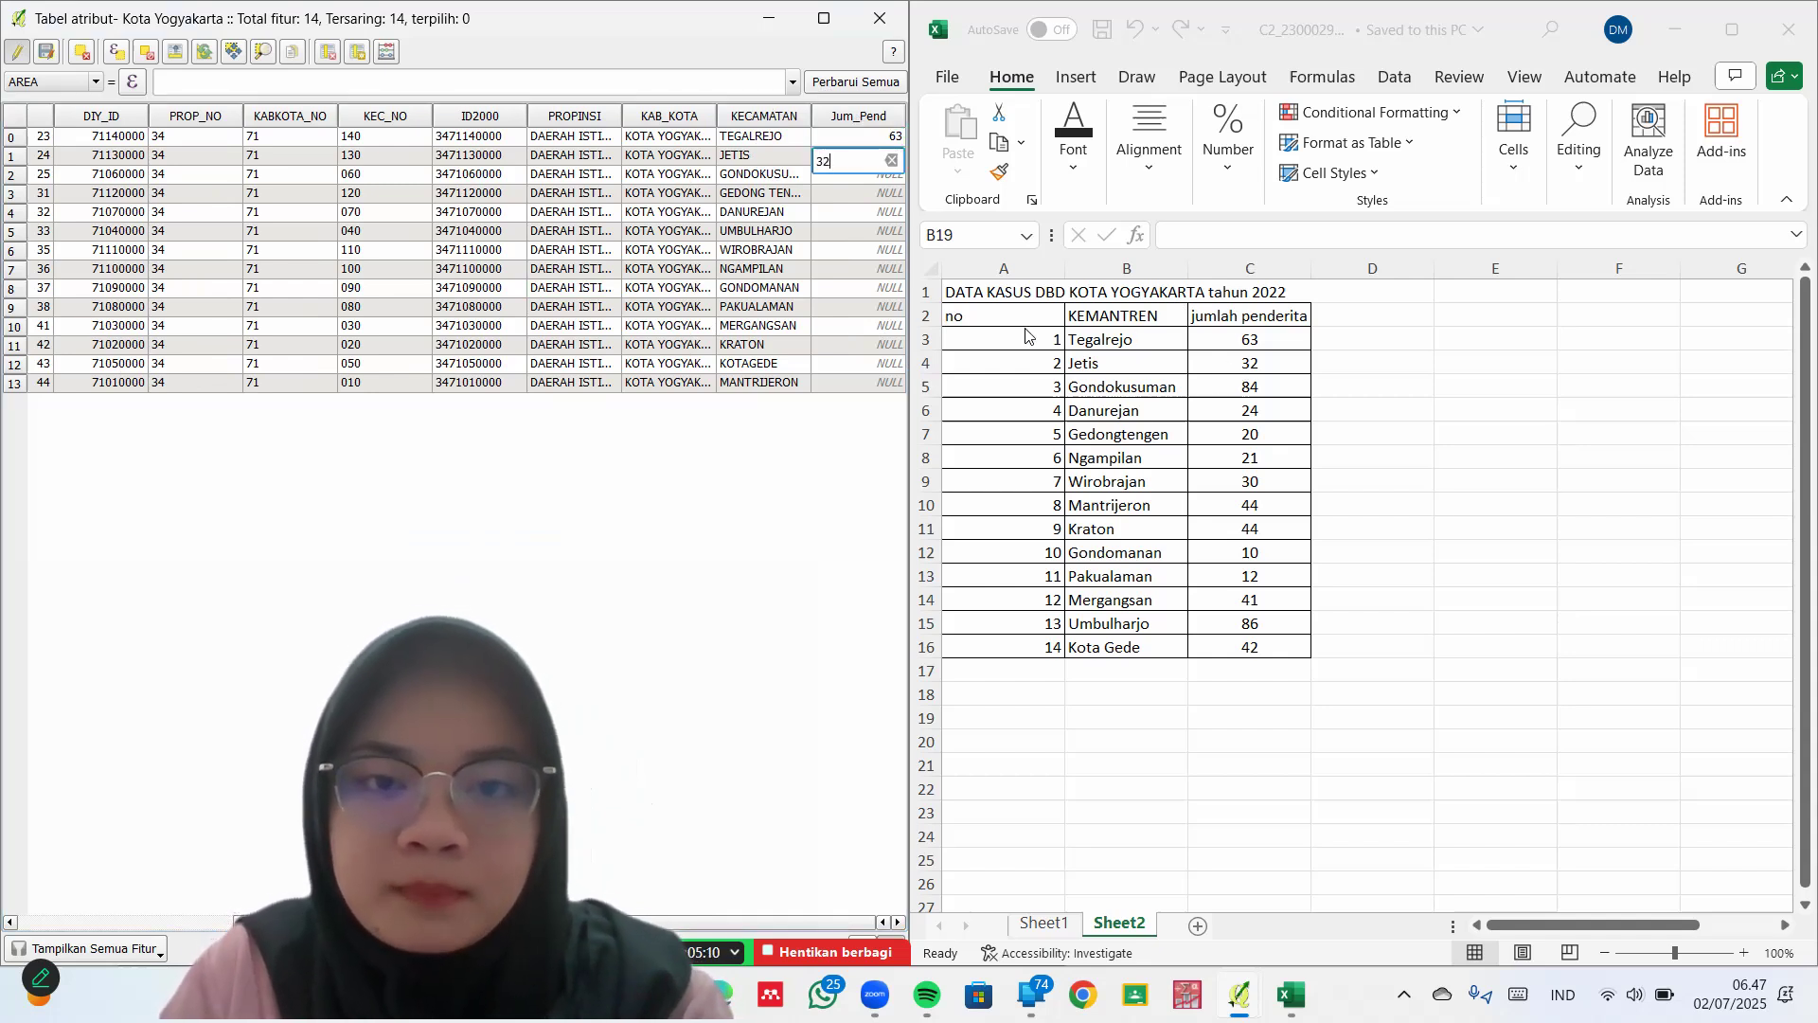
type("2")
key("Return")
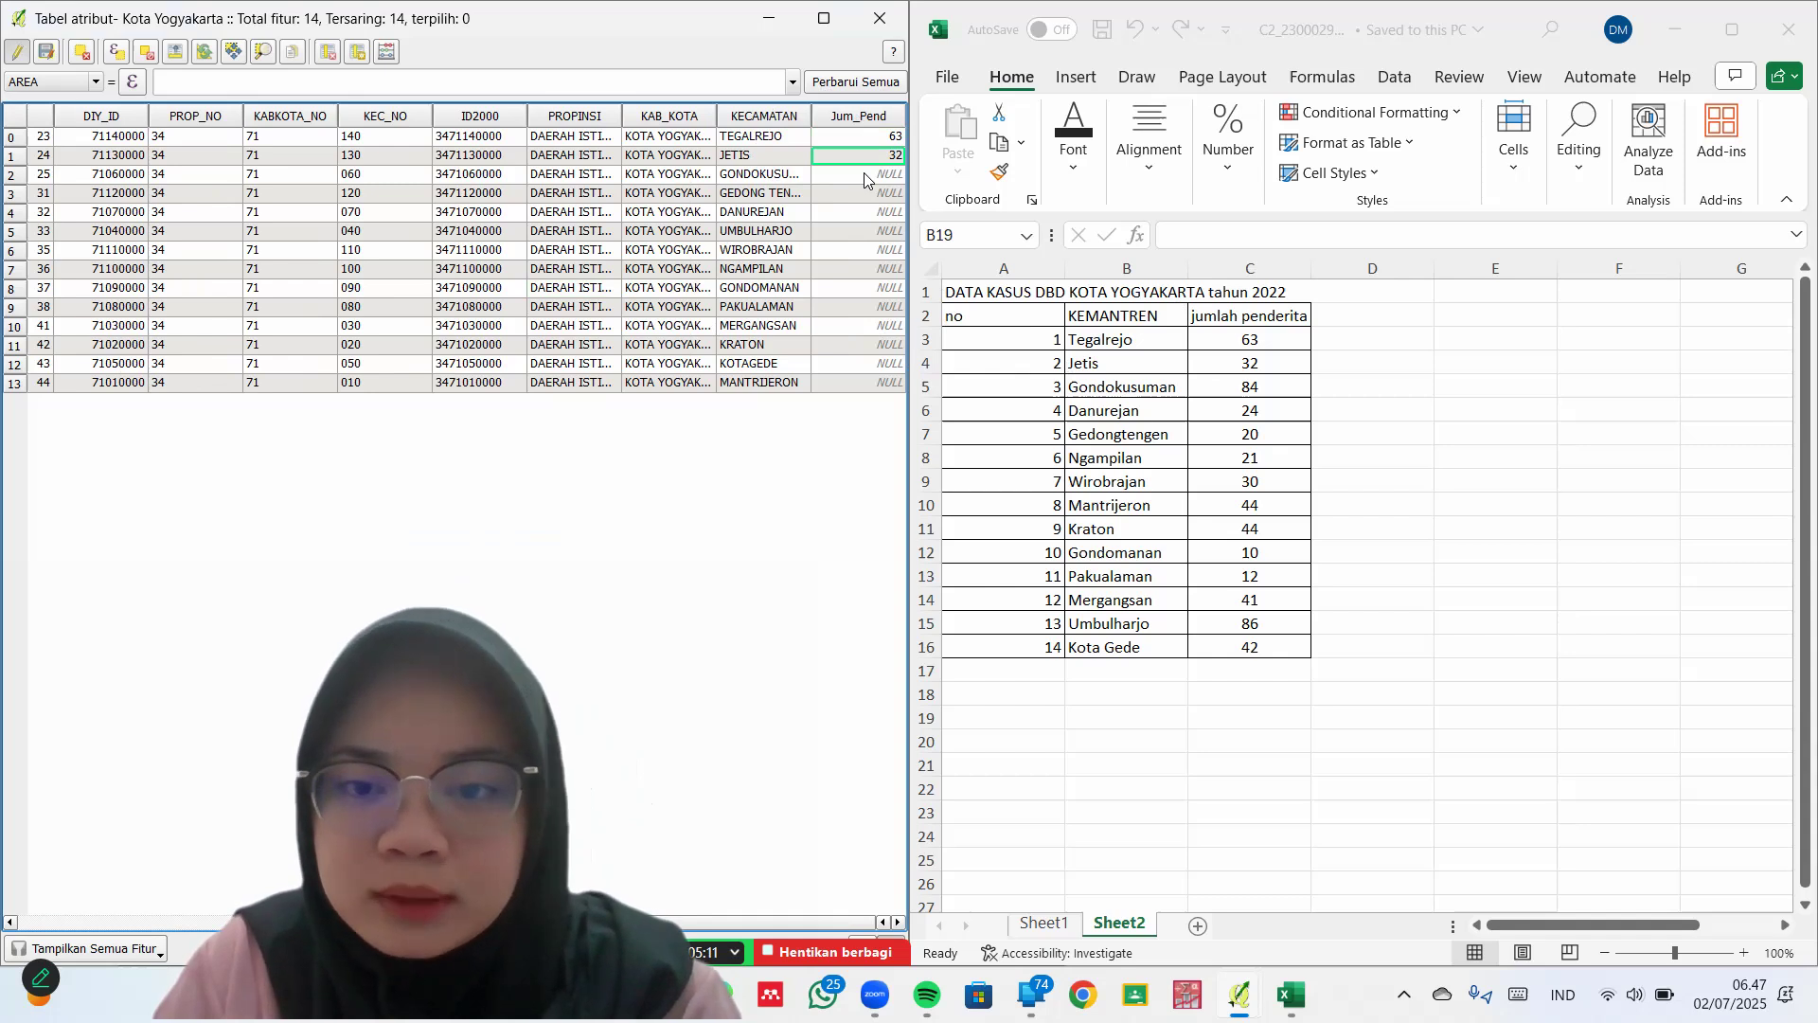
left_click(864, 176)
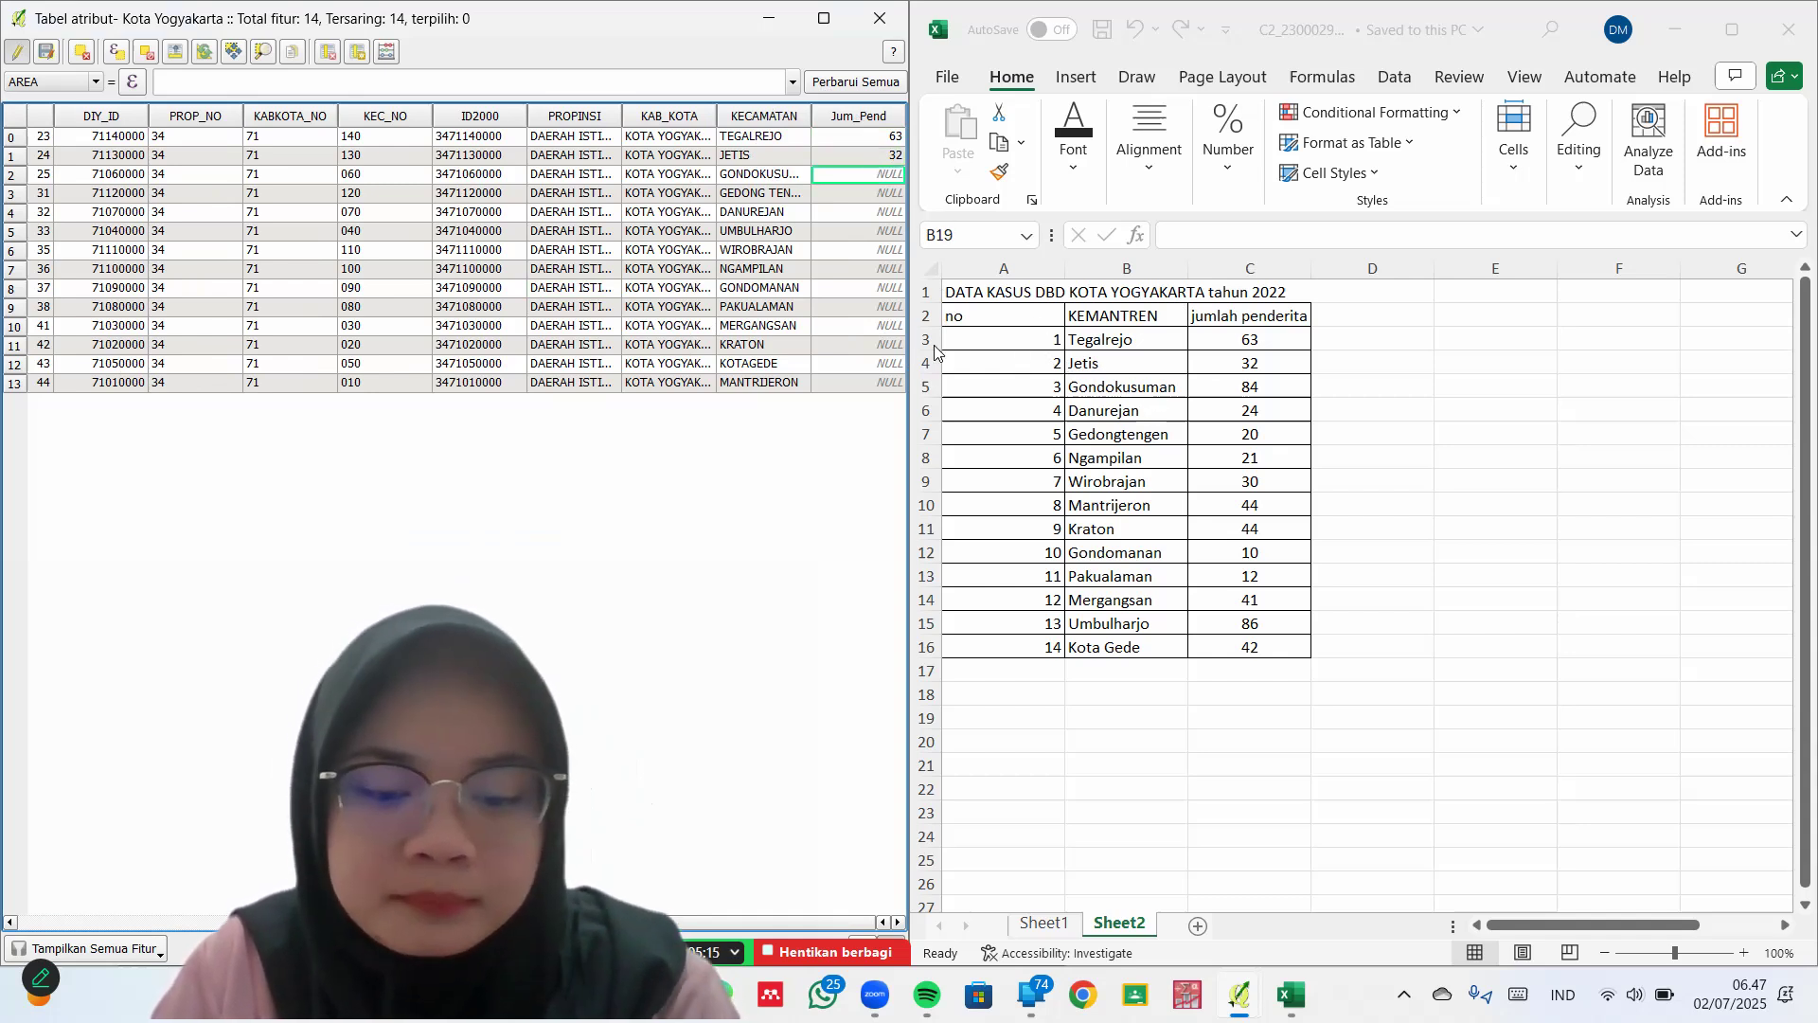
type("84")
key("Return")
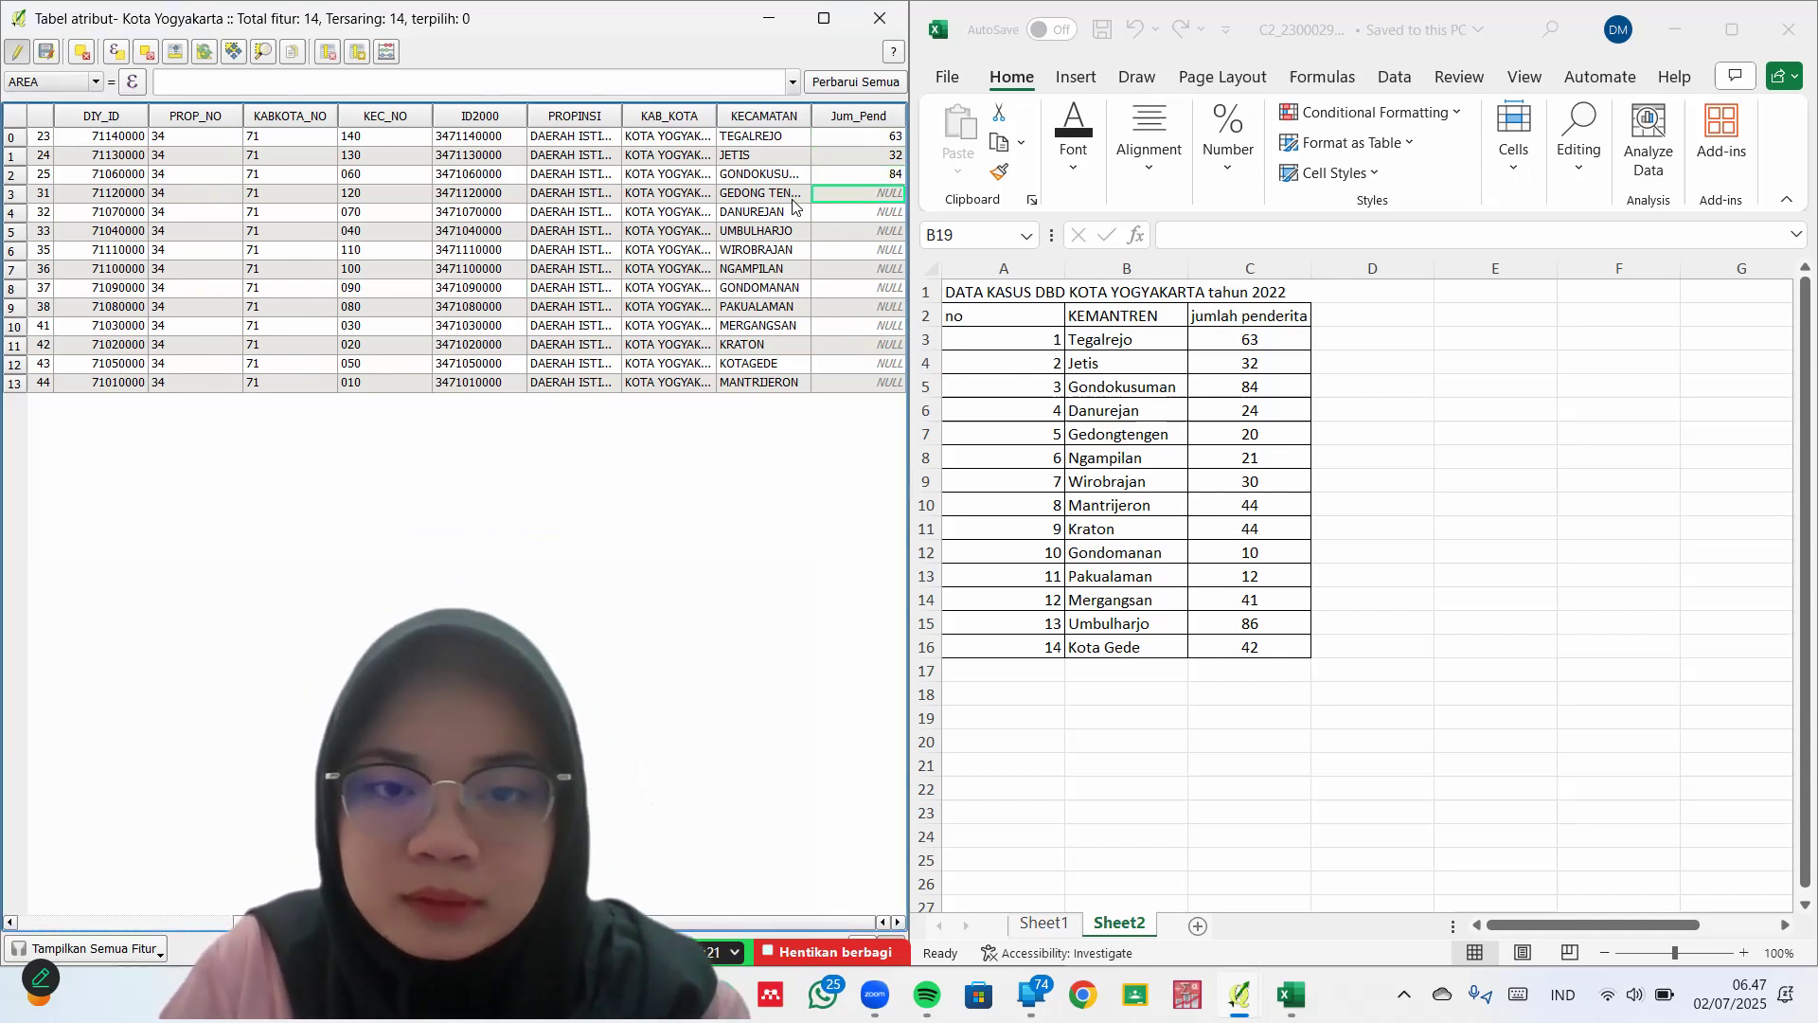
type("2")
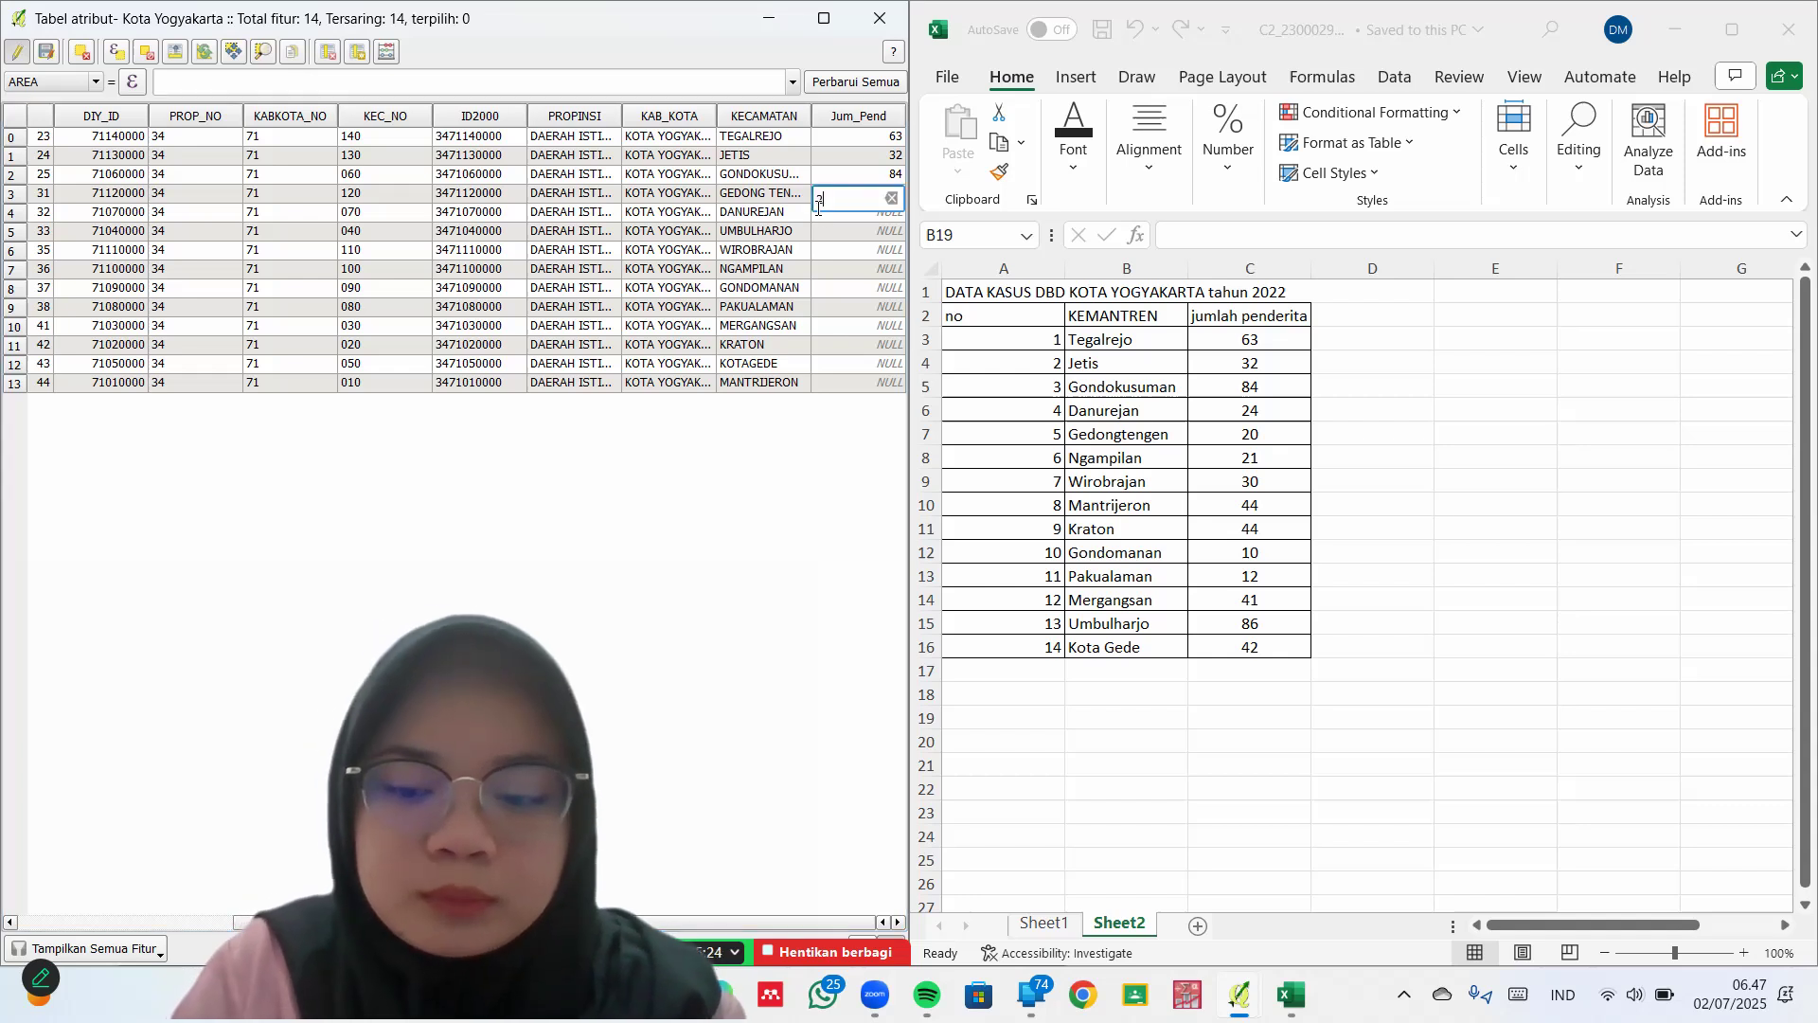
type("0")
key("Return")
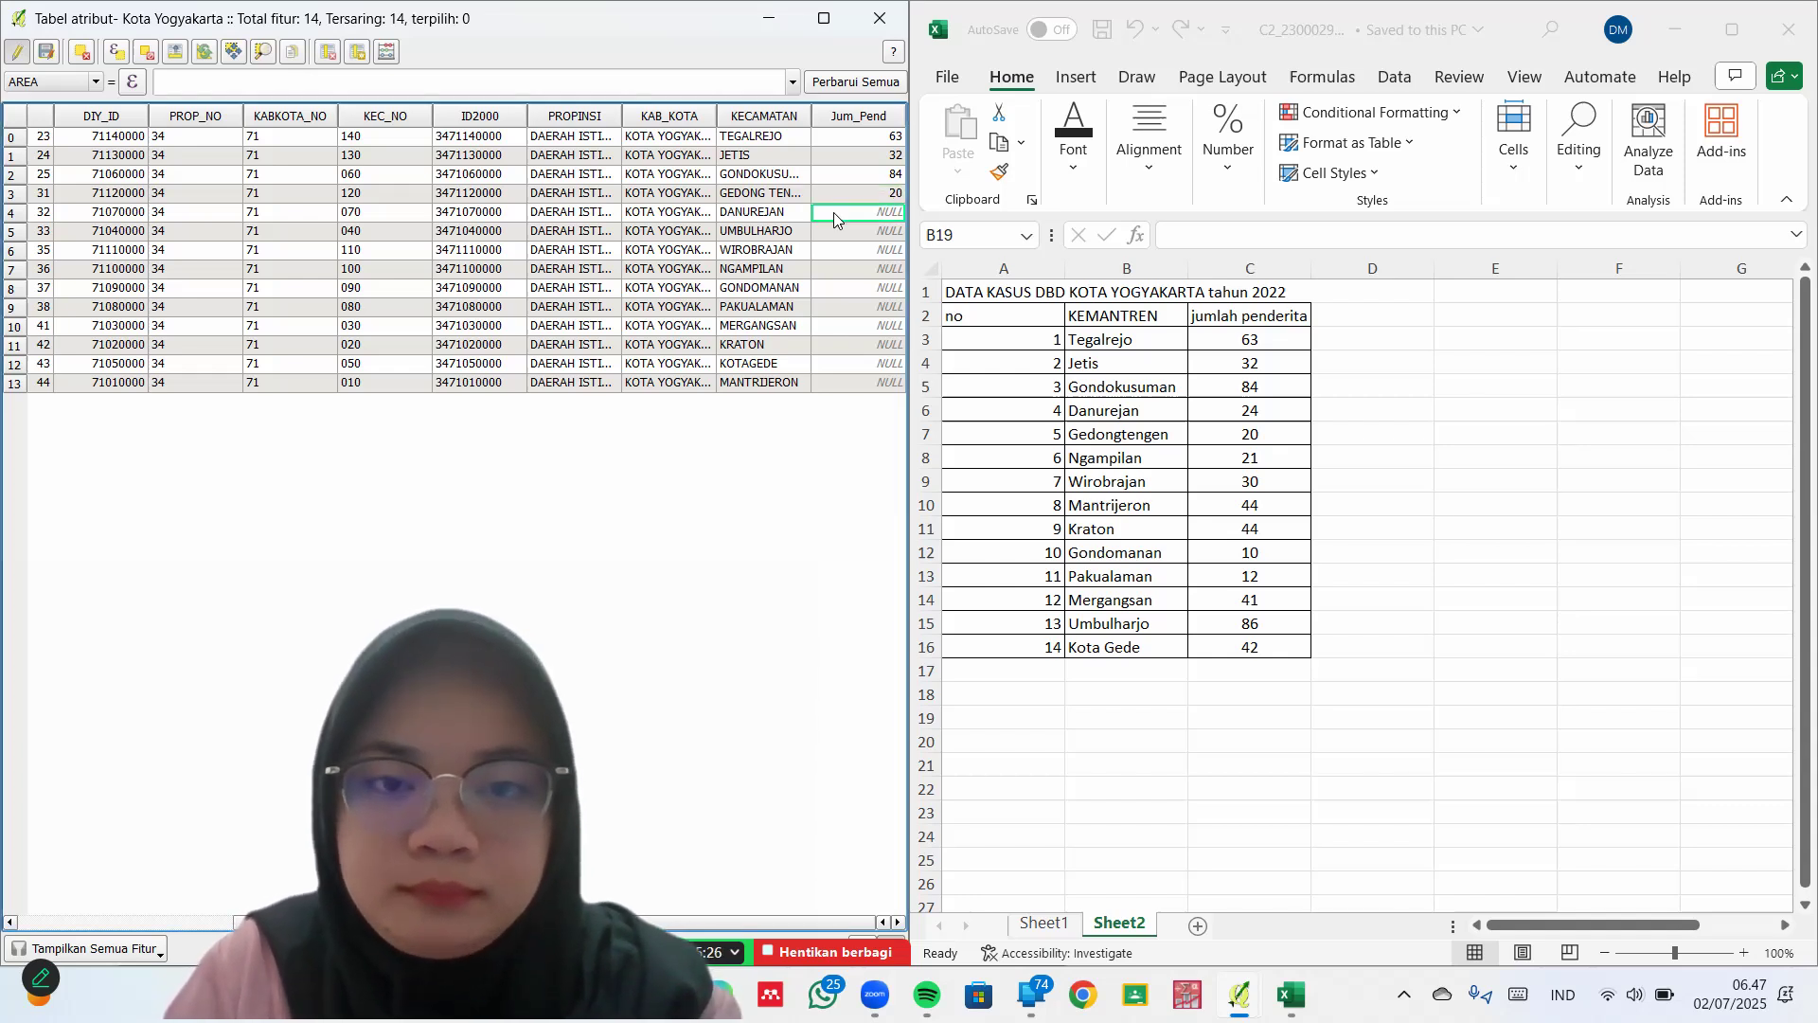
type("24")
key("Return")
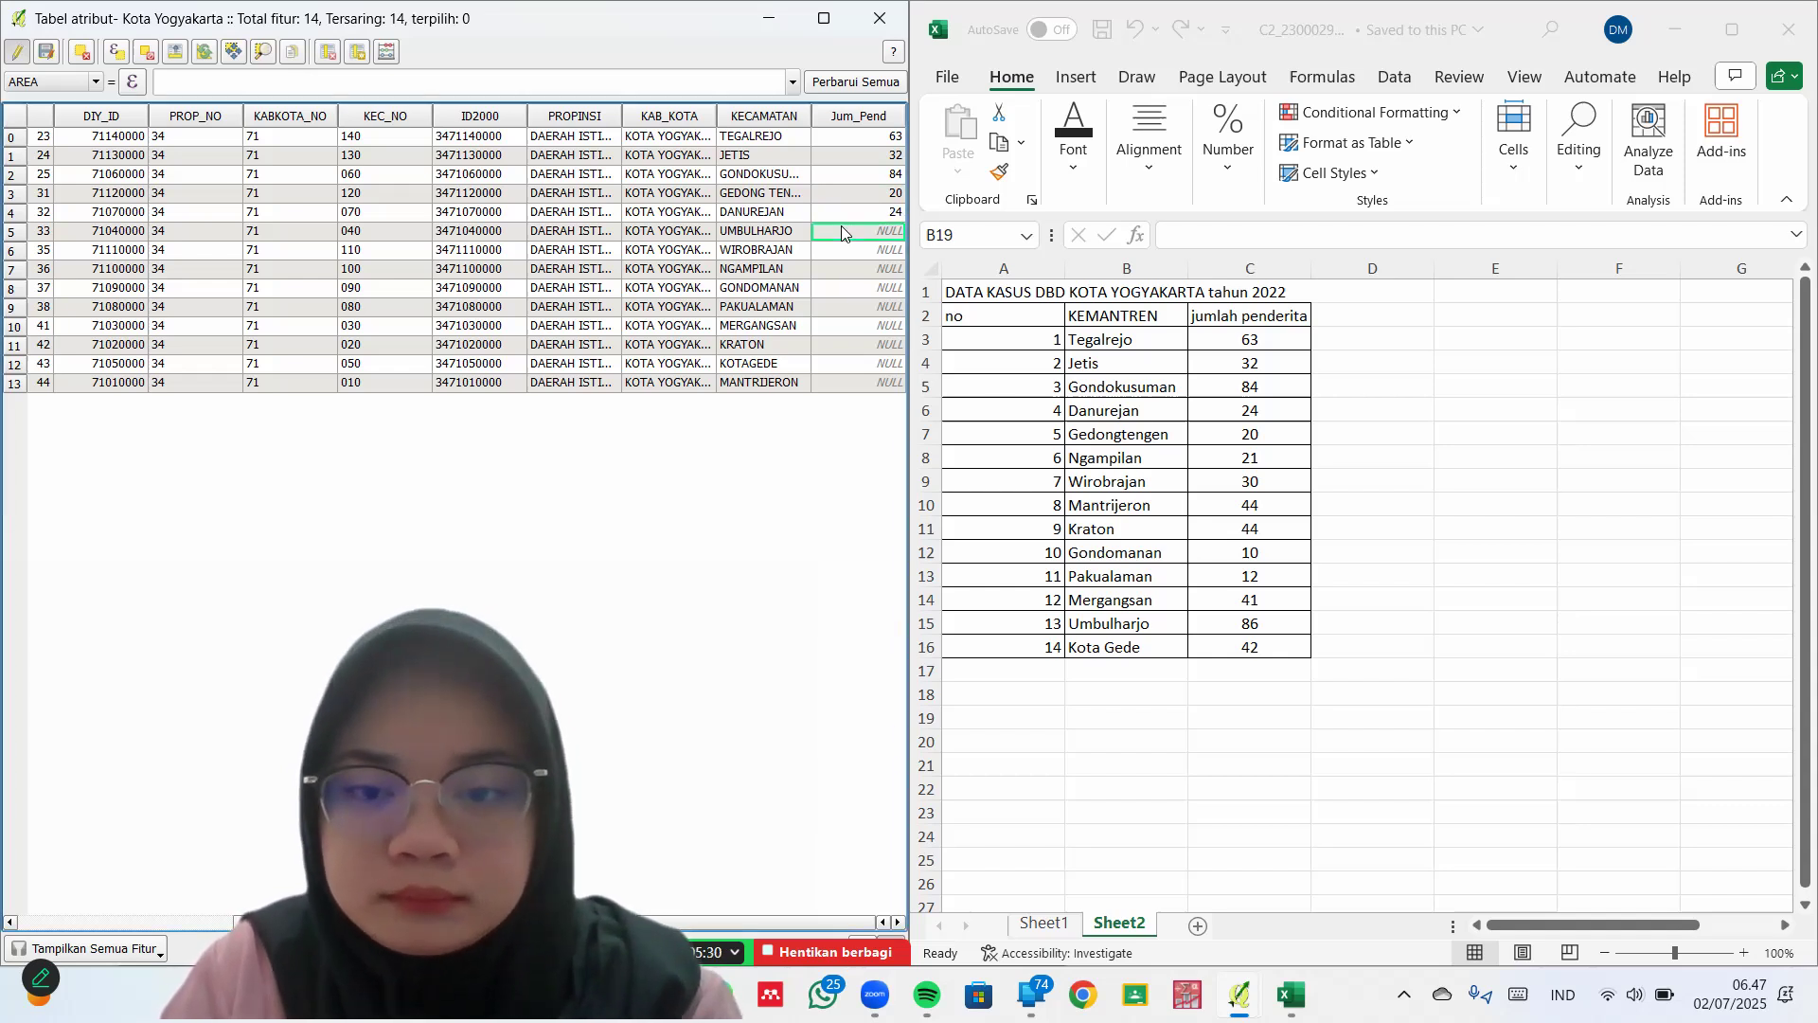
type("86")
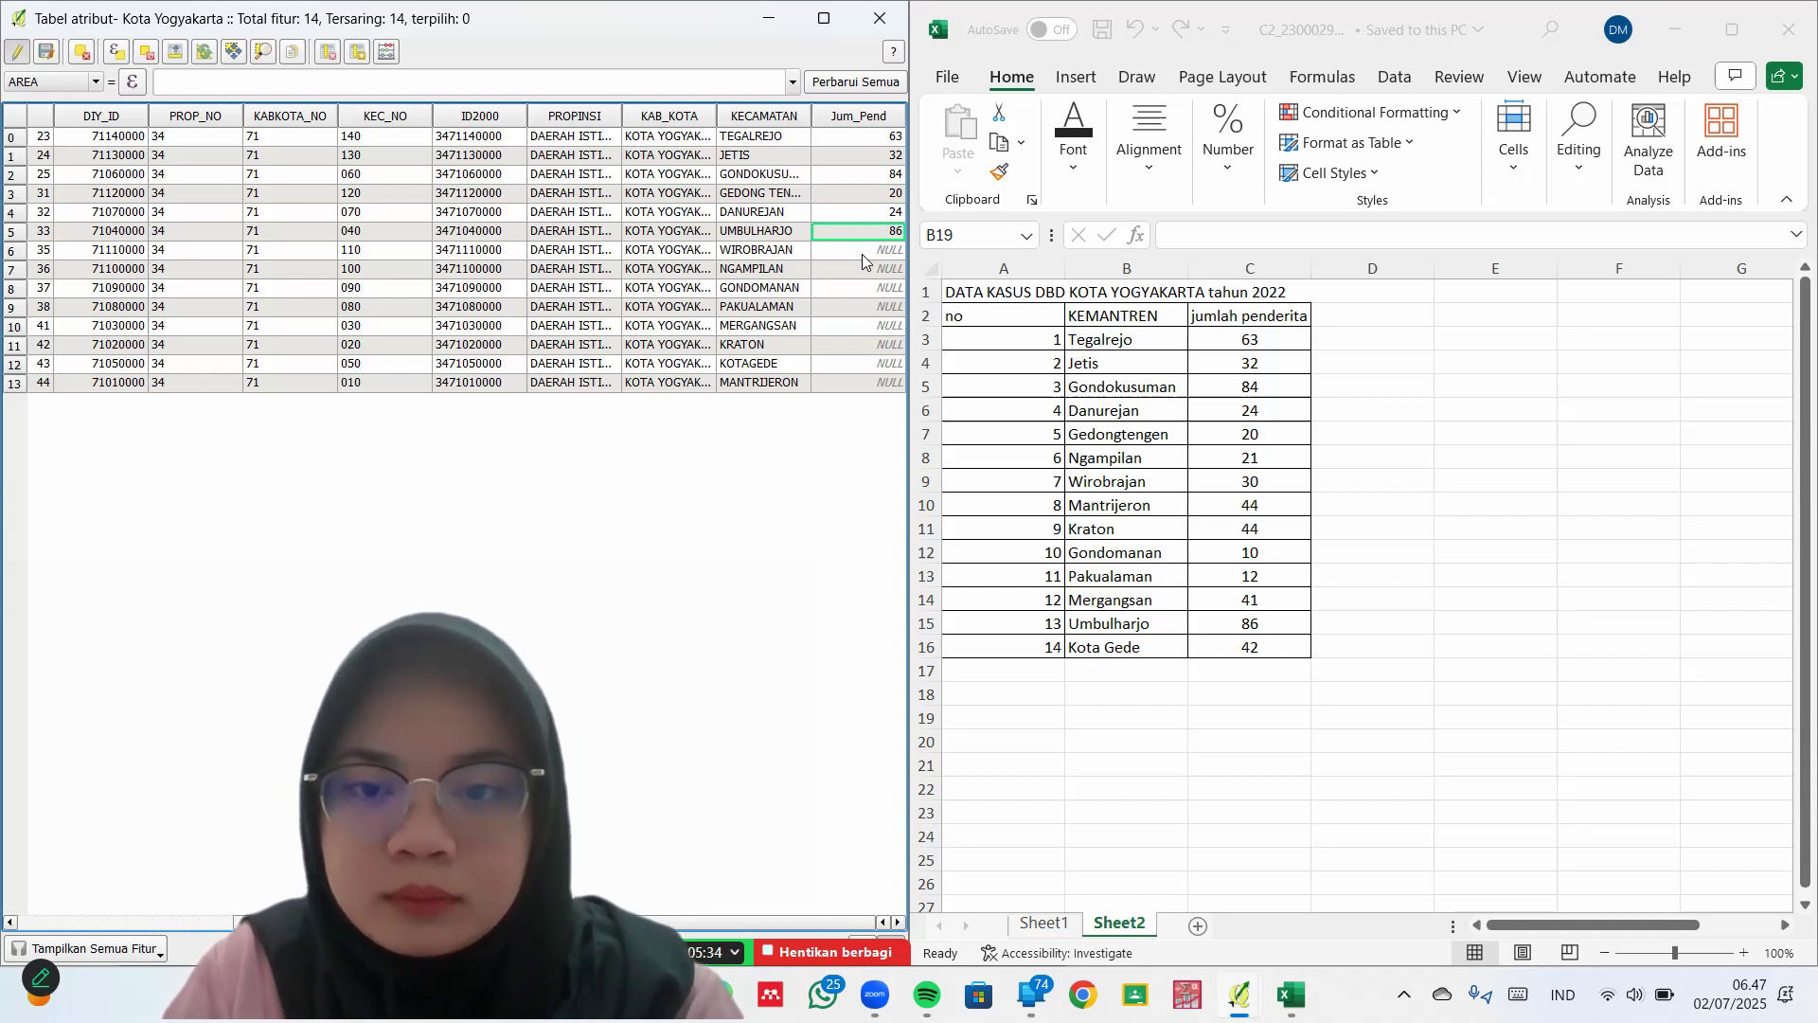
Enter Jum_Pend counts 30, 21, 10 and 12 for WIROBRAJAN, NGAMPILAN, GONDOMANAN and PAKUALAMAN
left_click(862, 252)
type("30")
left_click(872, 272)
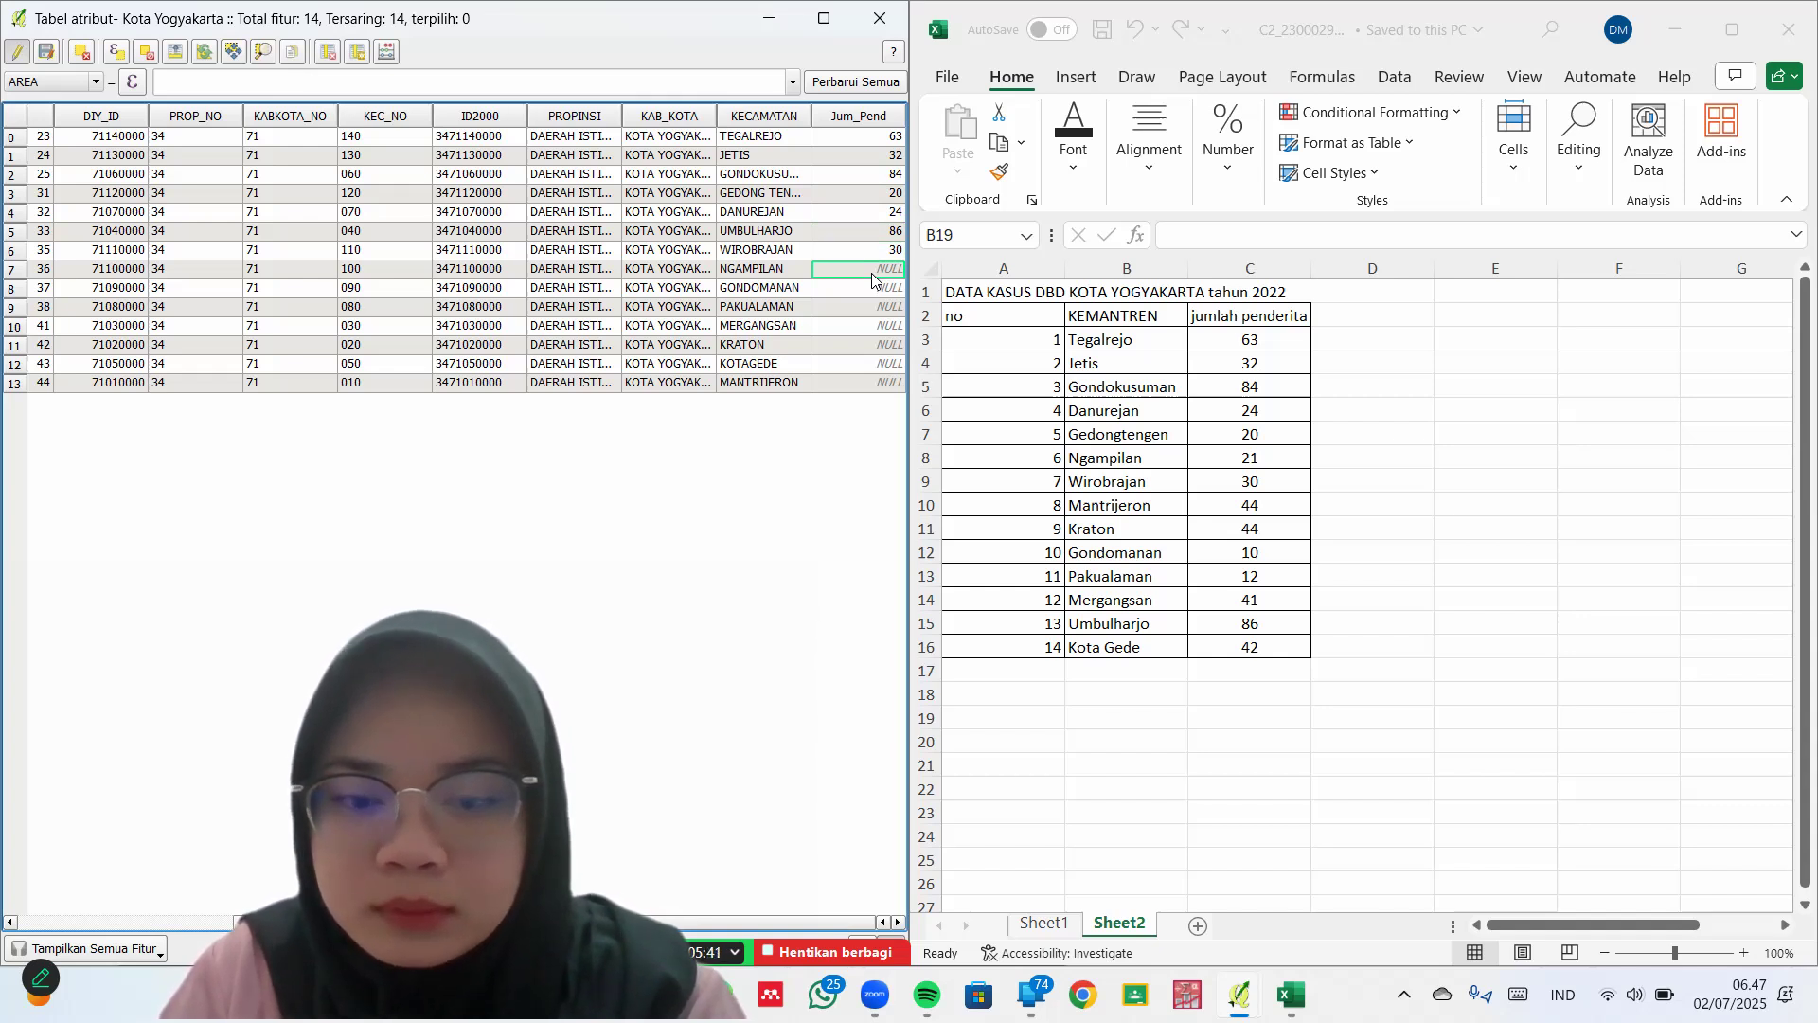
type("21")
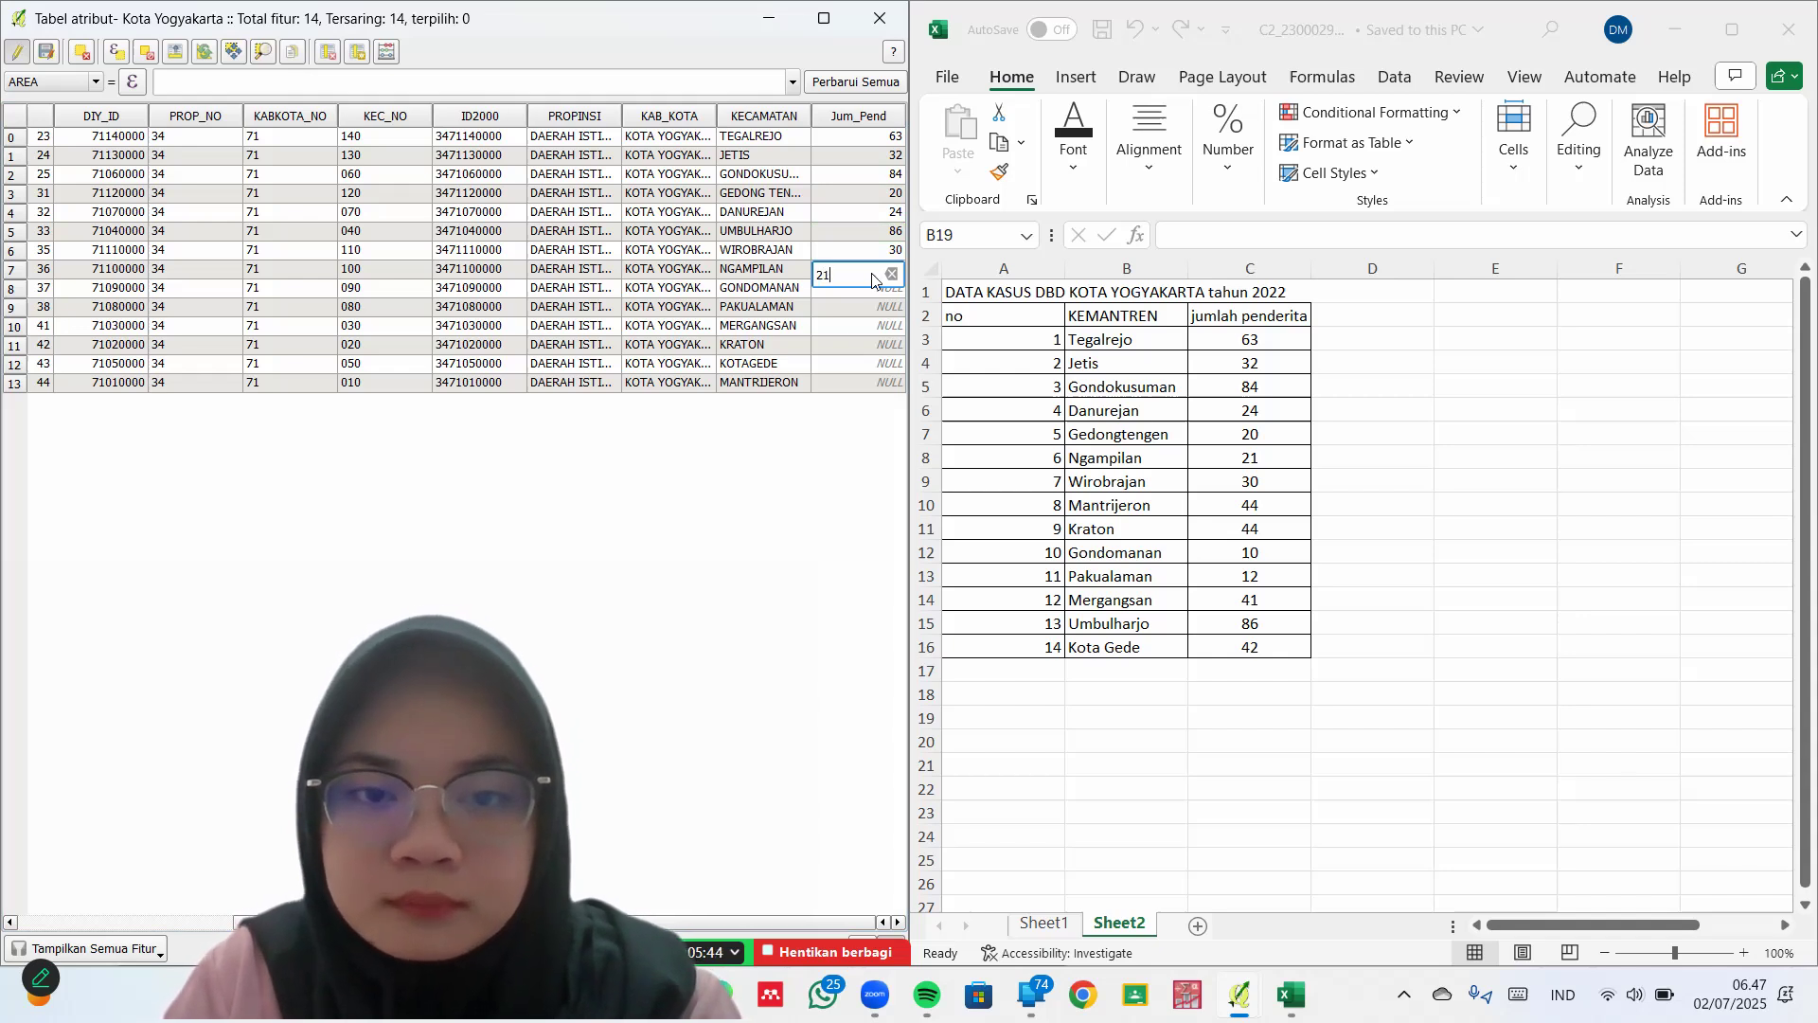
left_click(881, 288)
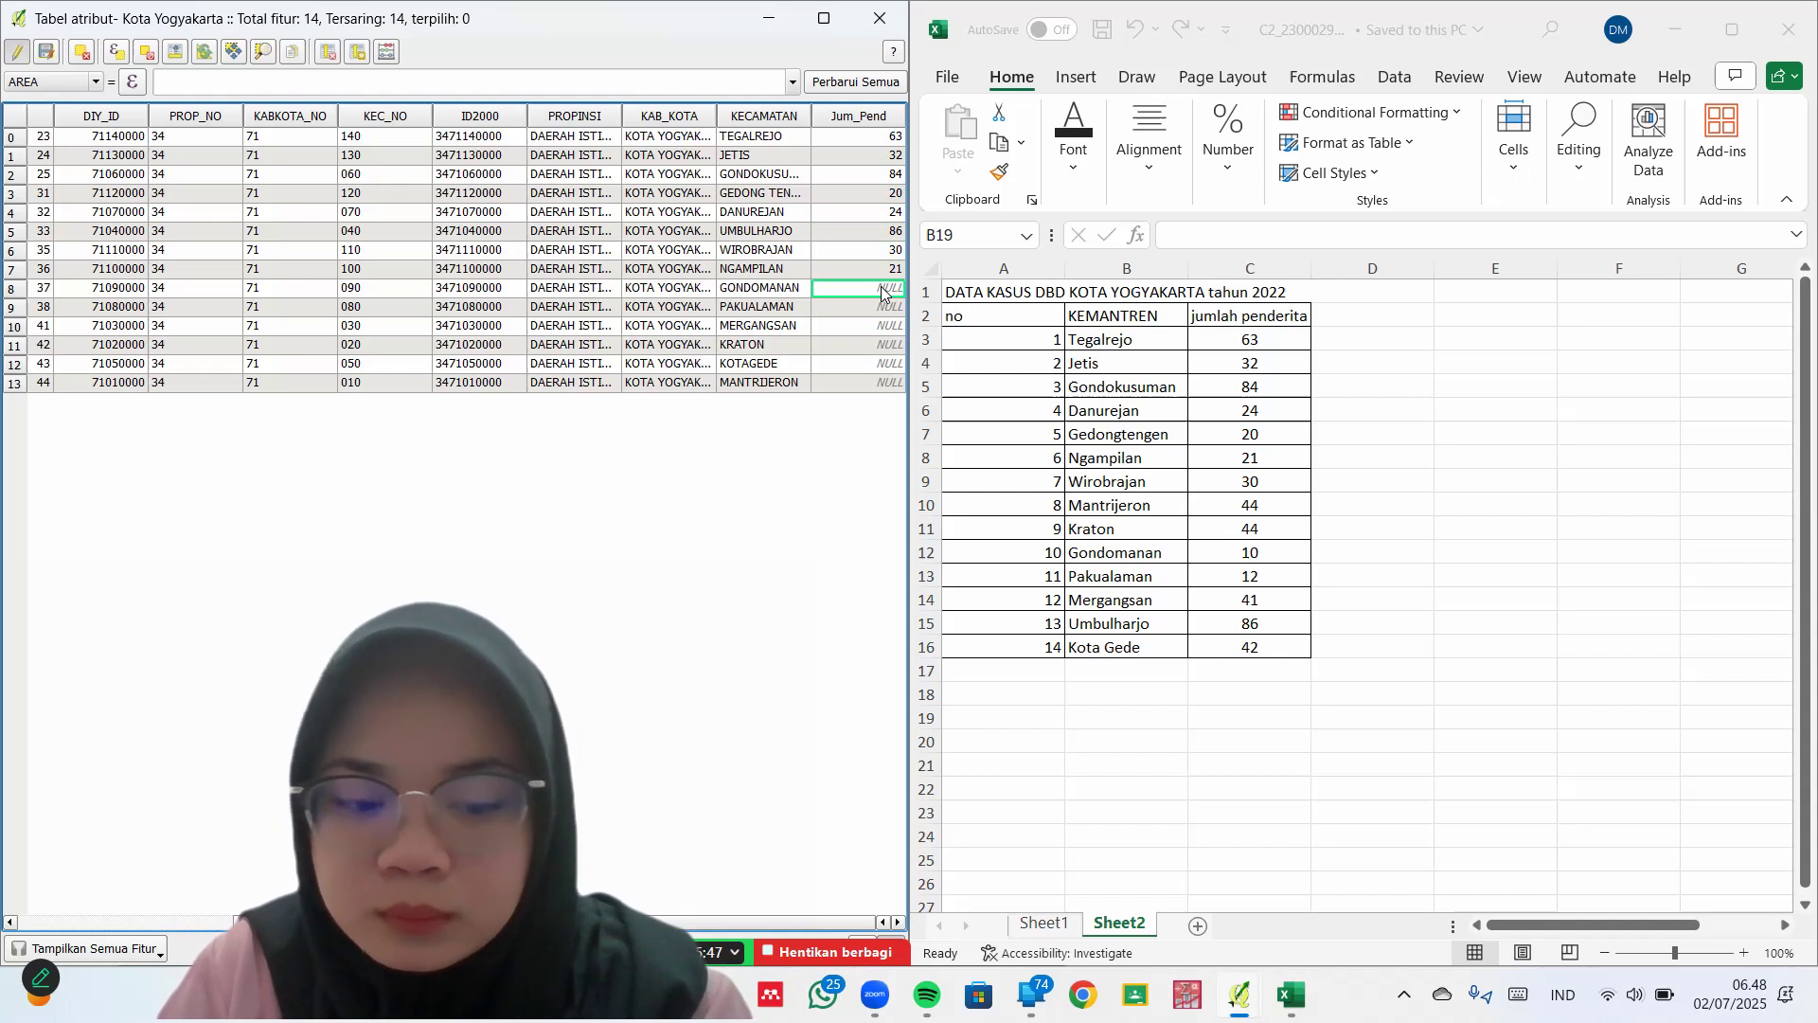
type("10")
left_click(883, 310)
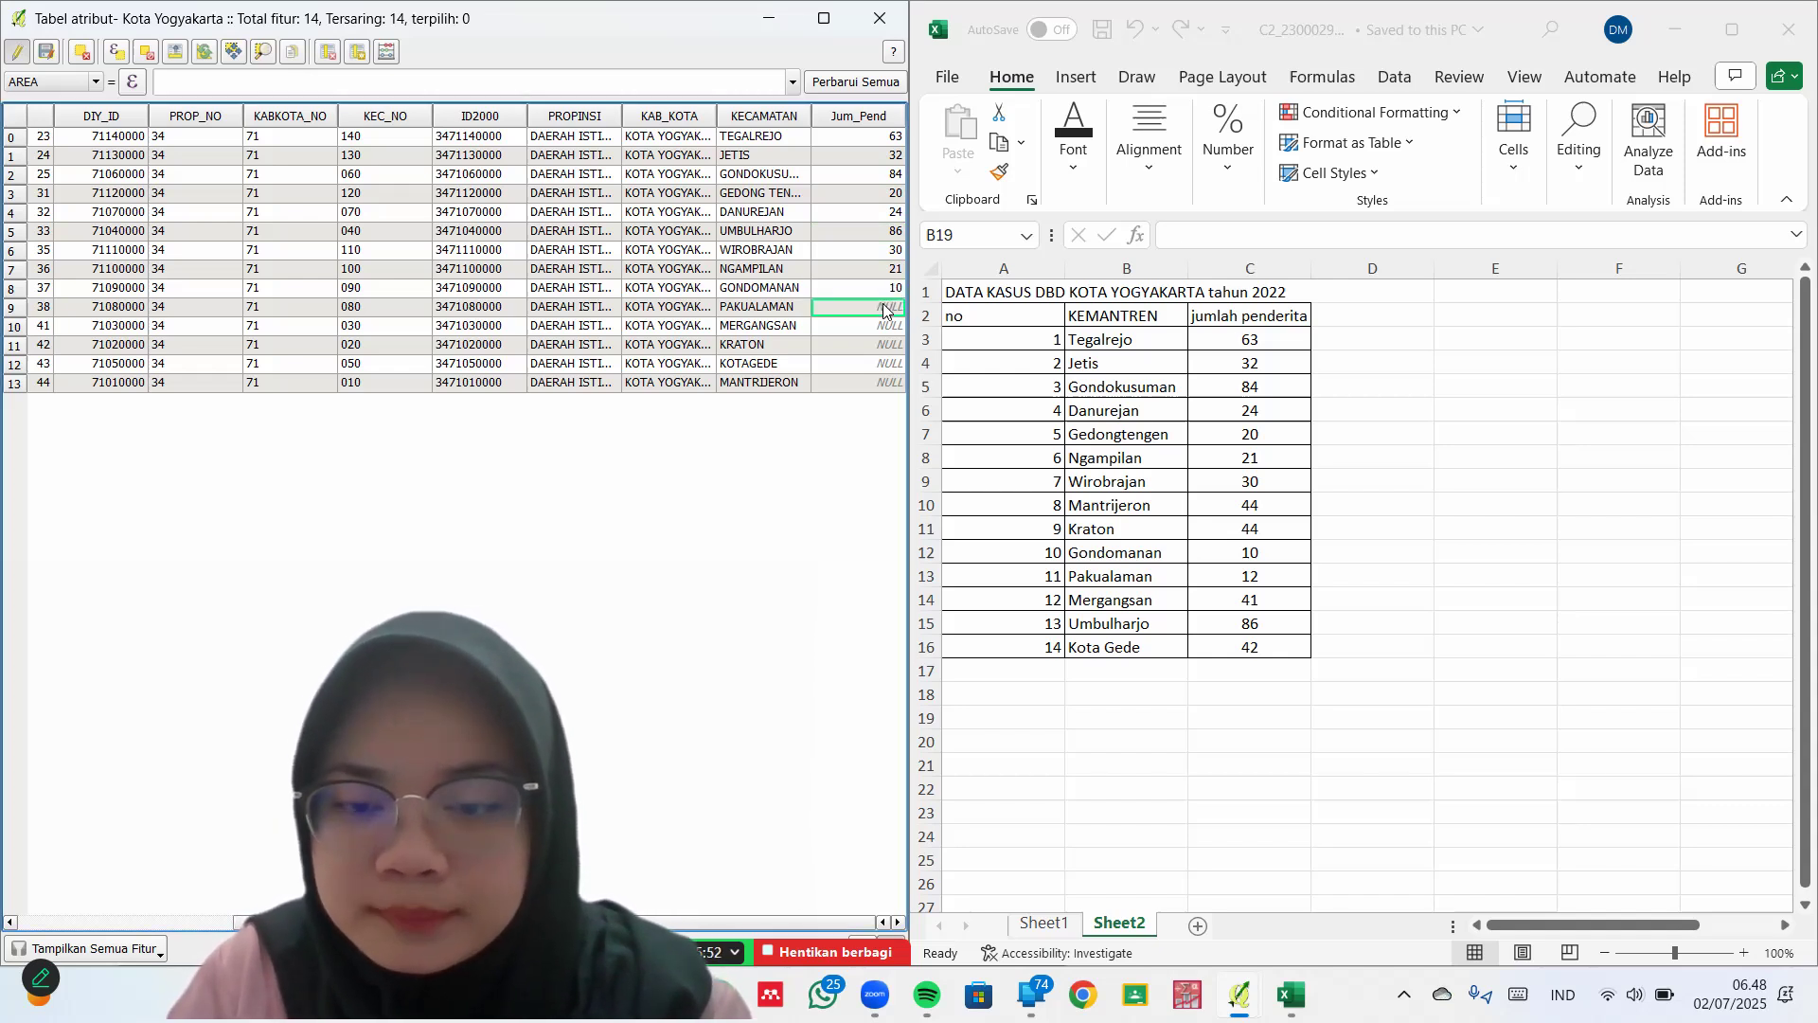
type("1")
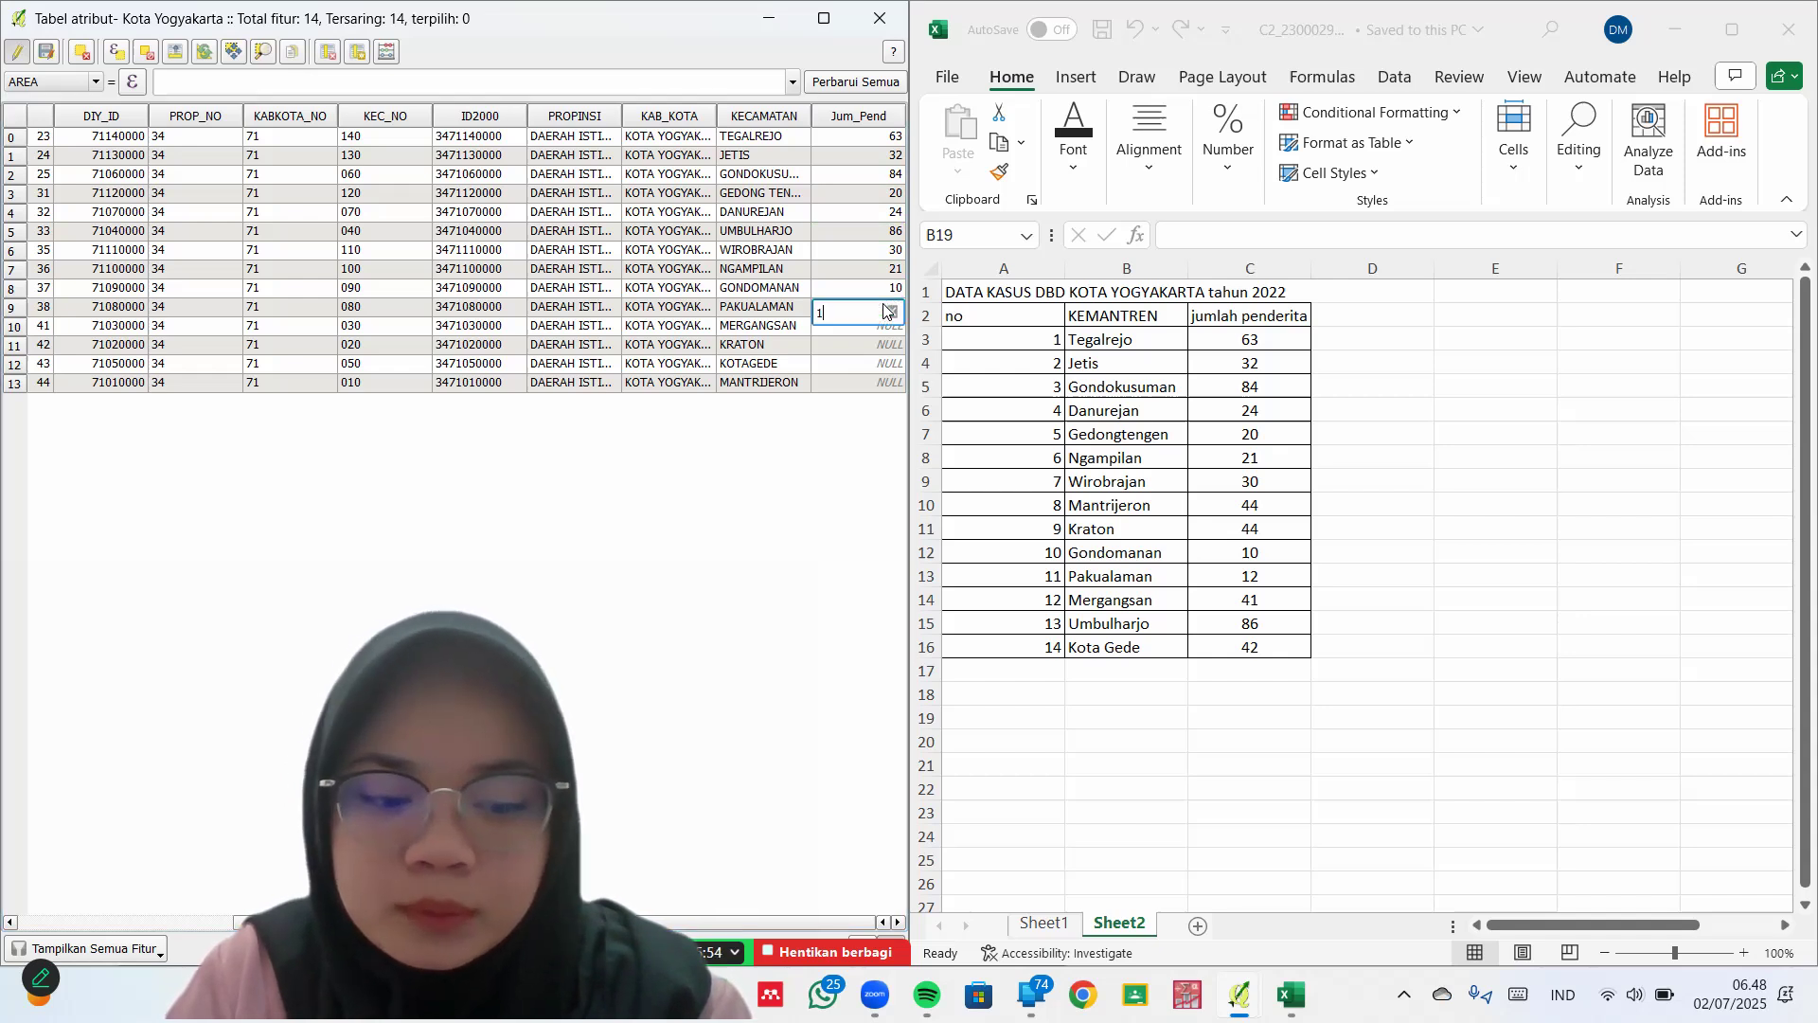
type("2")
key("Return")
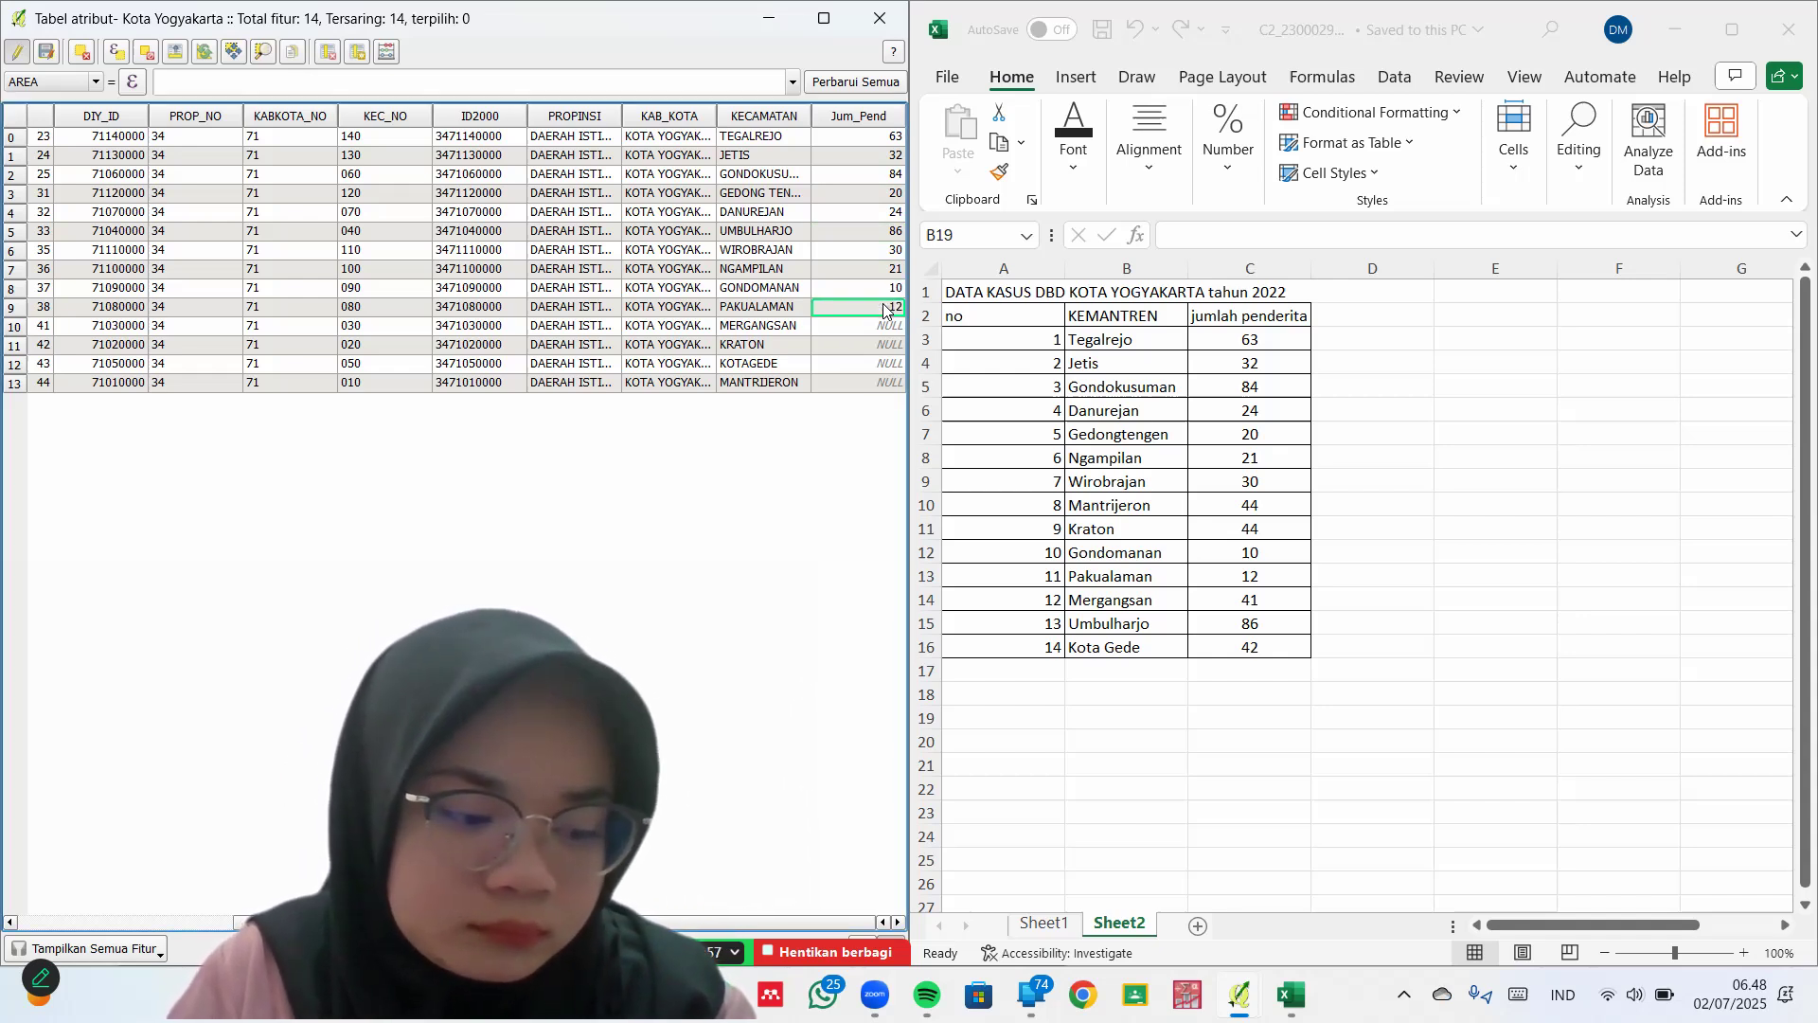
Enter Jum_Pend counts 41, 44, 42 and 44 for MERGANGSAN, KRATON, KOTAGEDE and MANTRIJERON
left_click(886, 327)
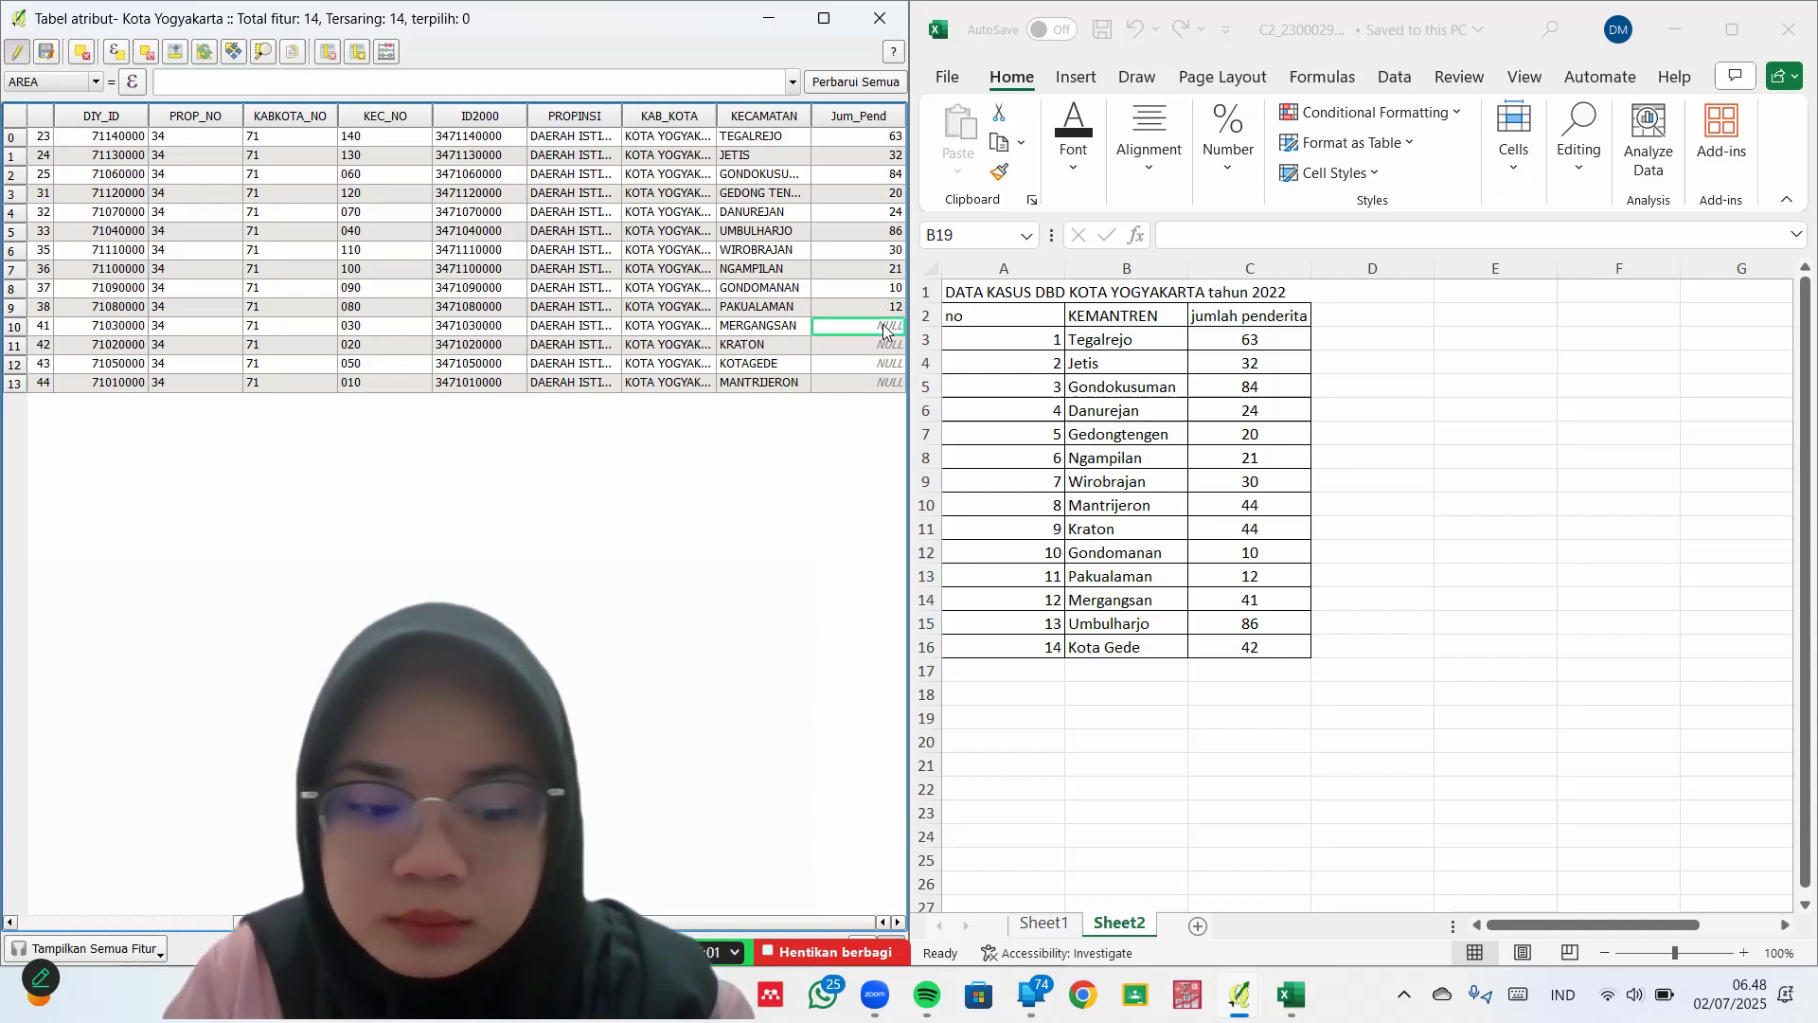
type("41")
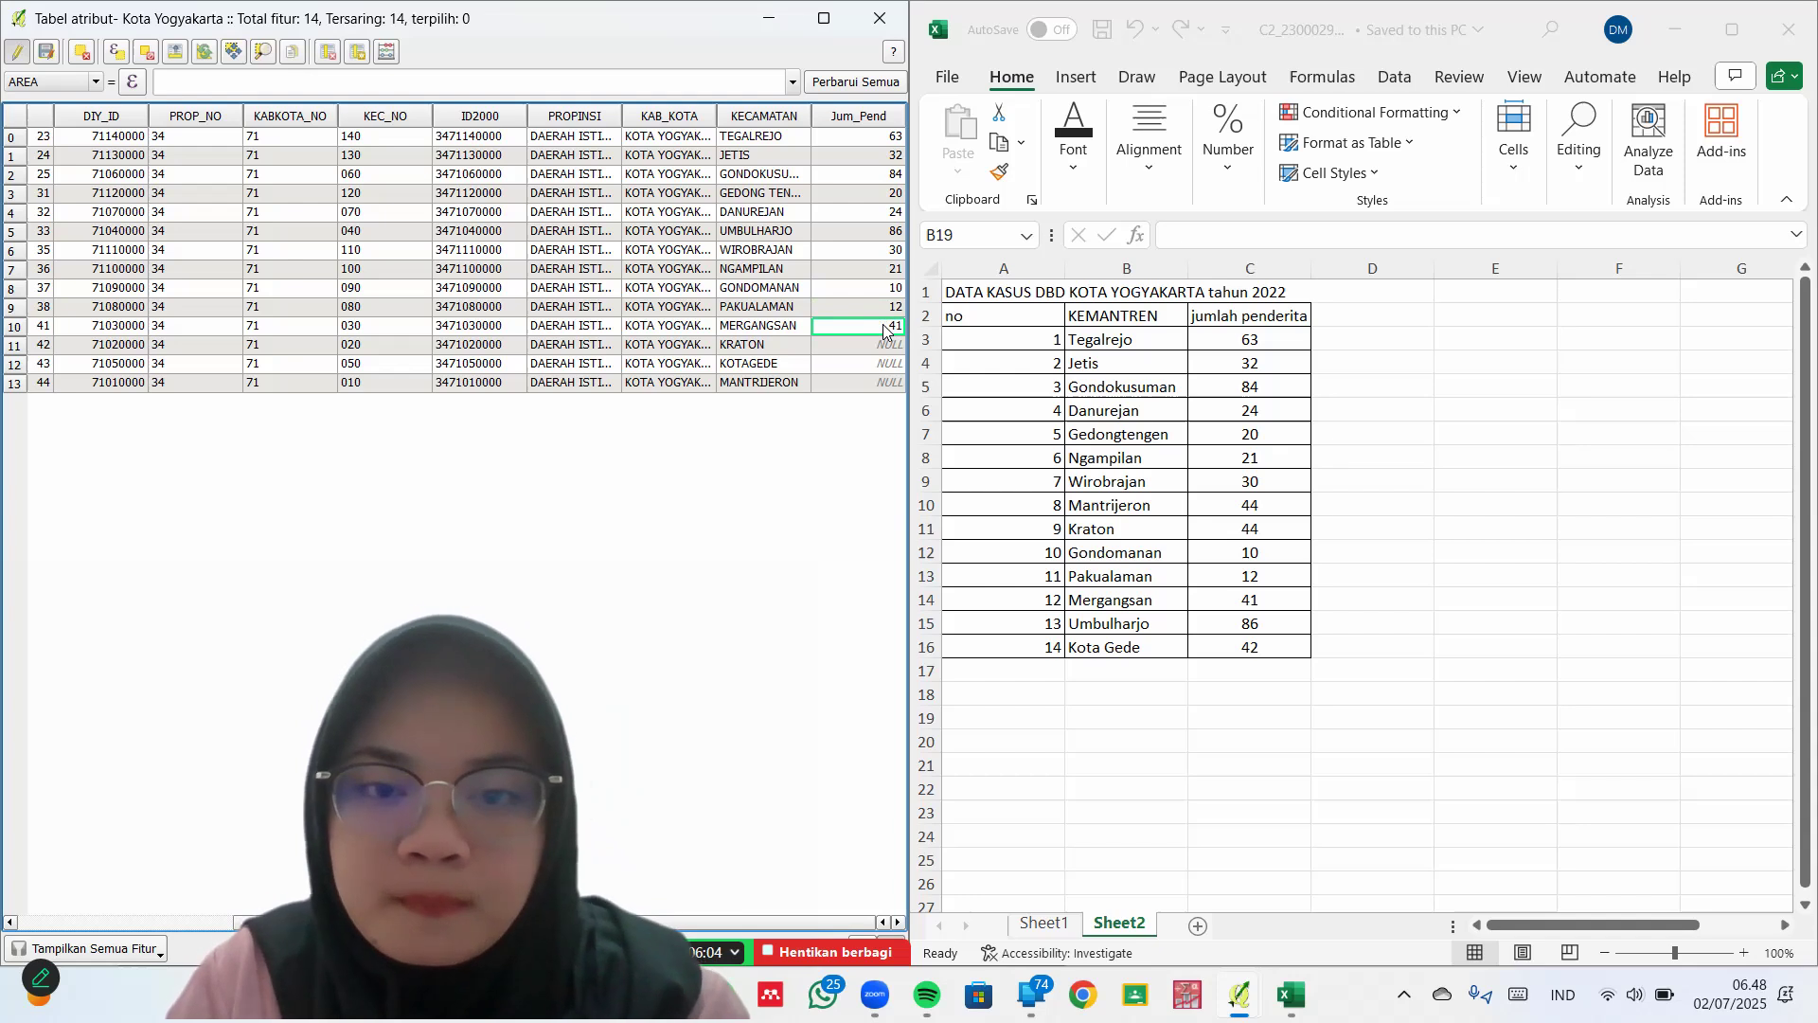
left_click(887, 348)
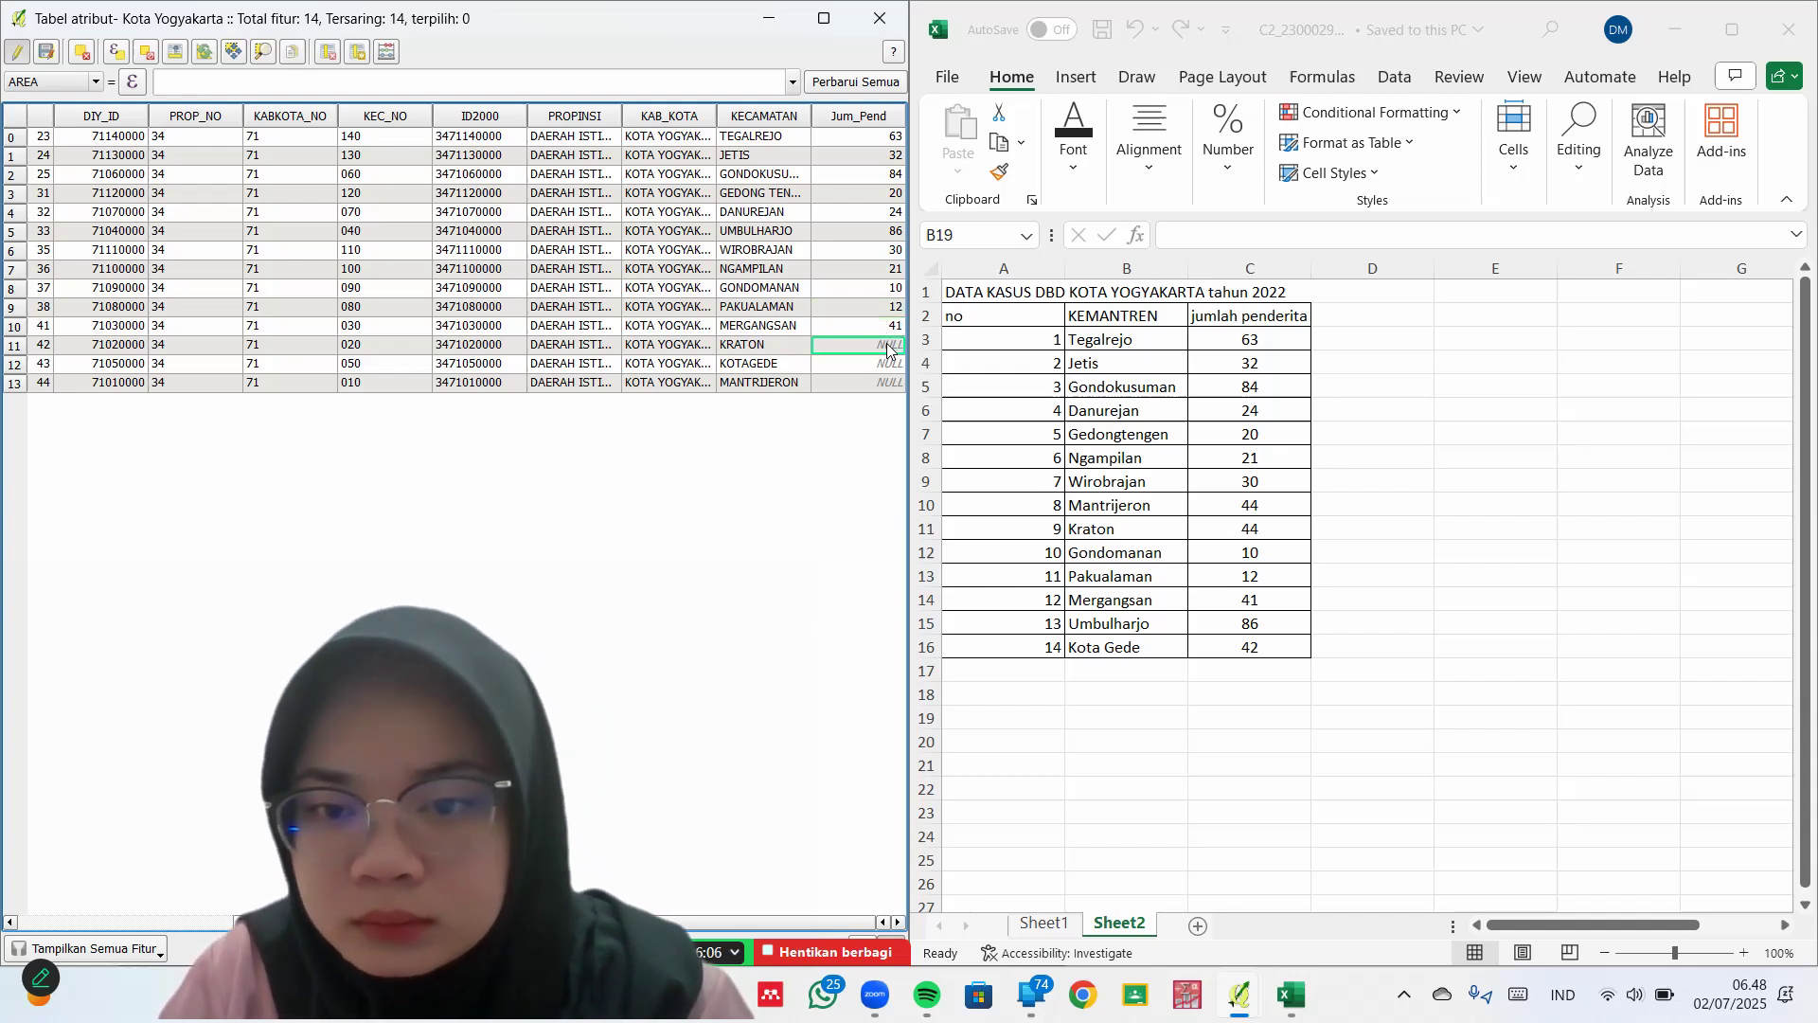
type("44")
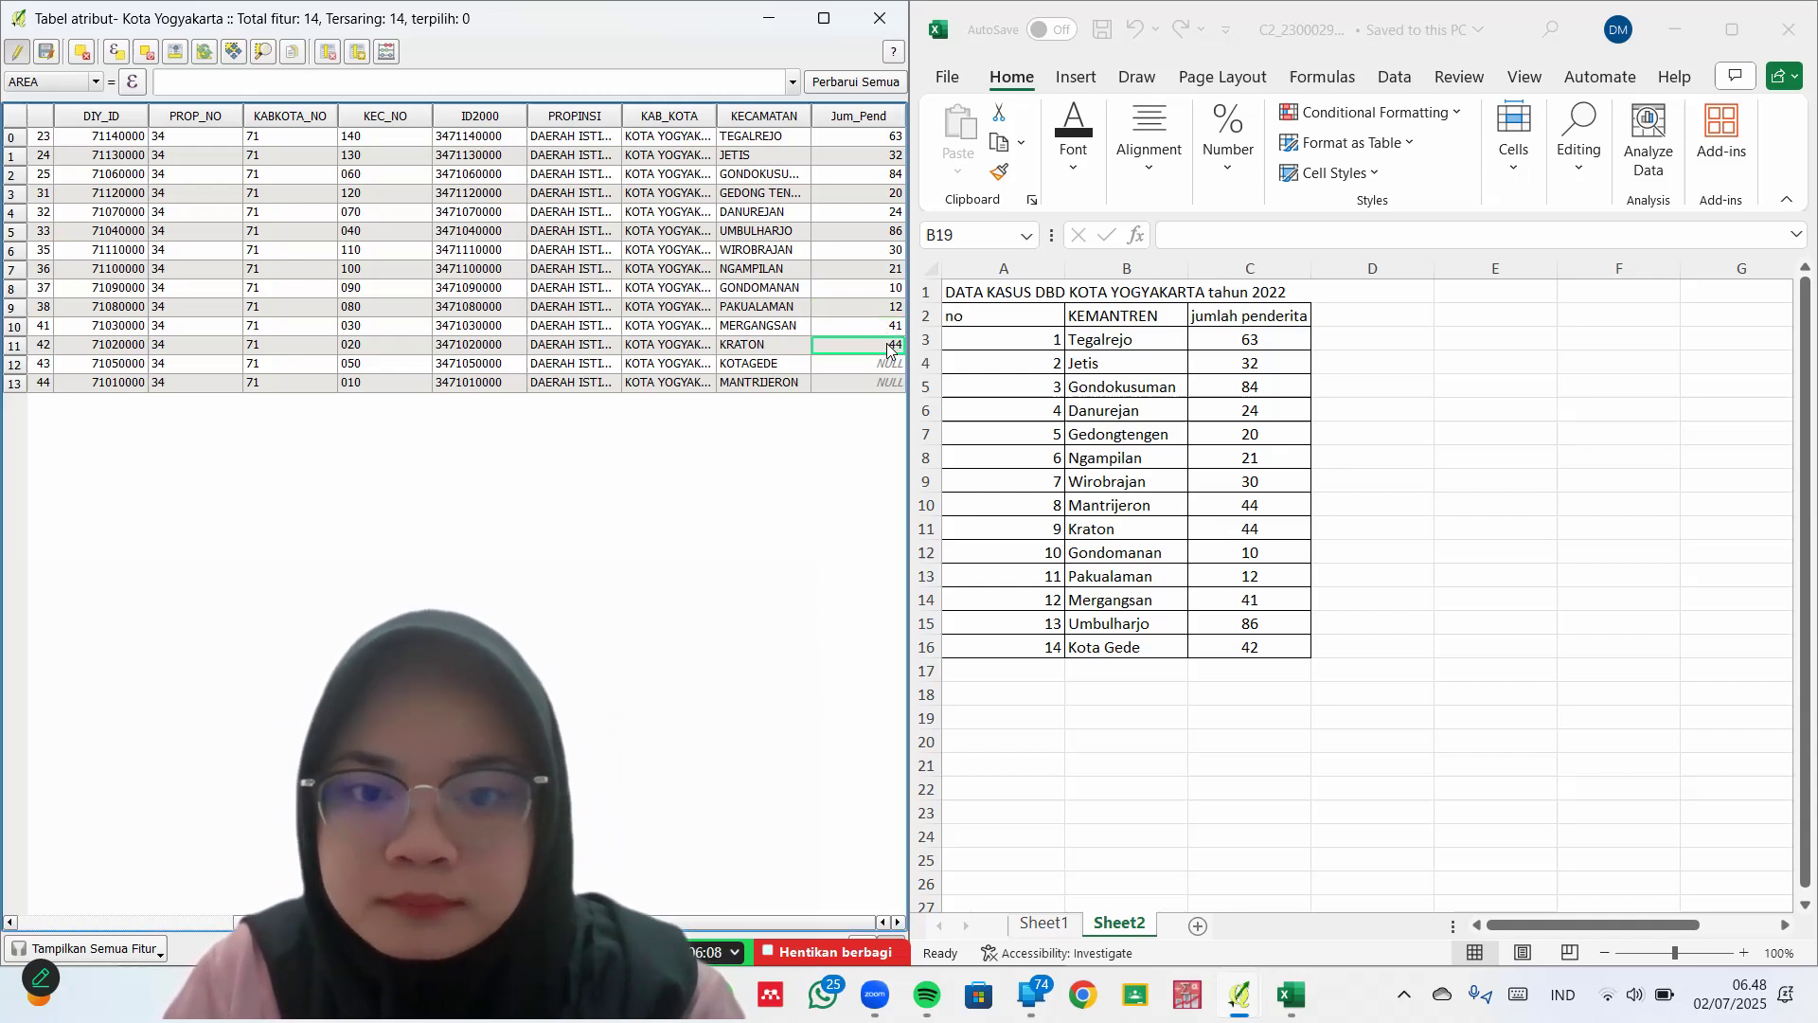
left_click(890, 365)
type("42")
key("Return")
left_click(890, 385)
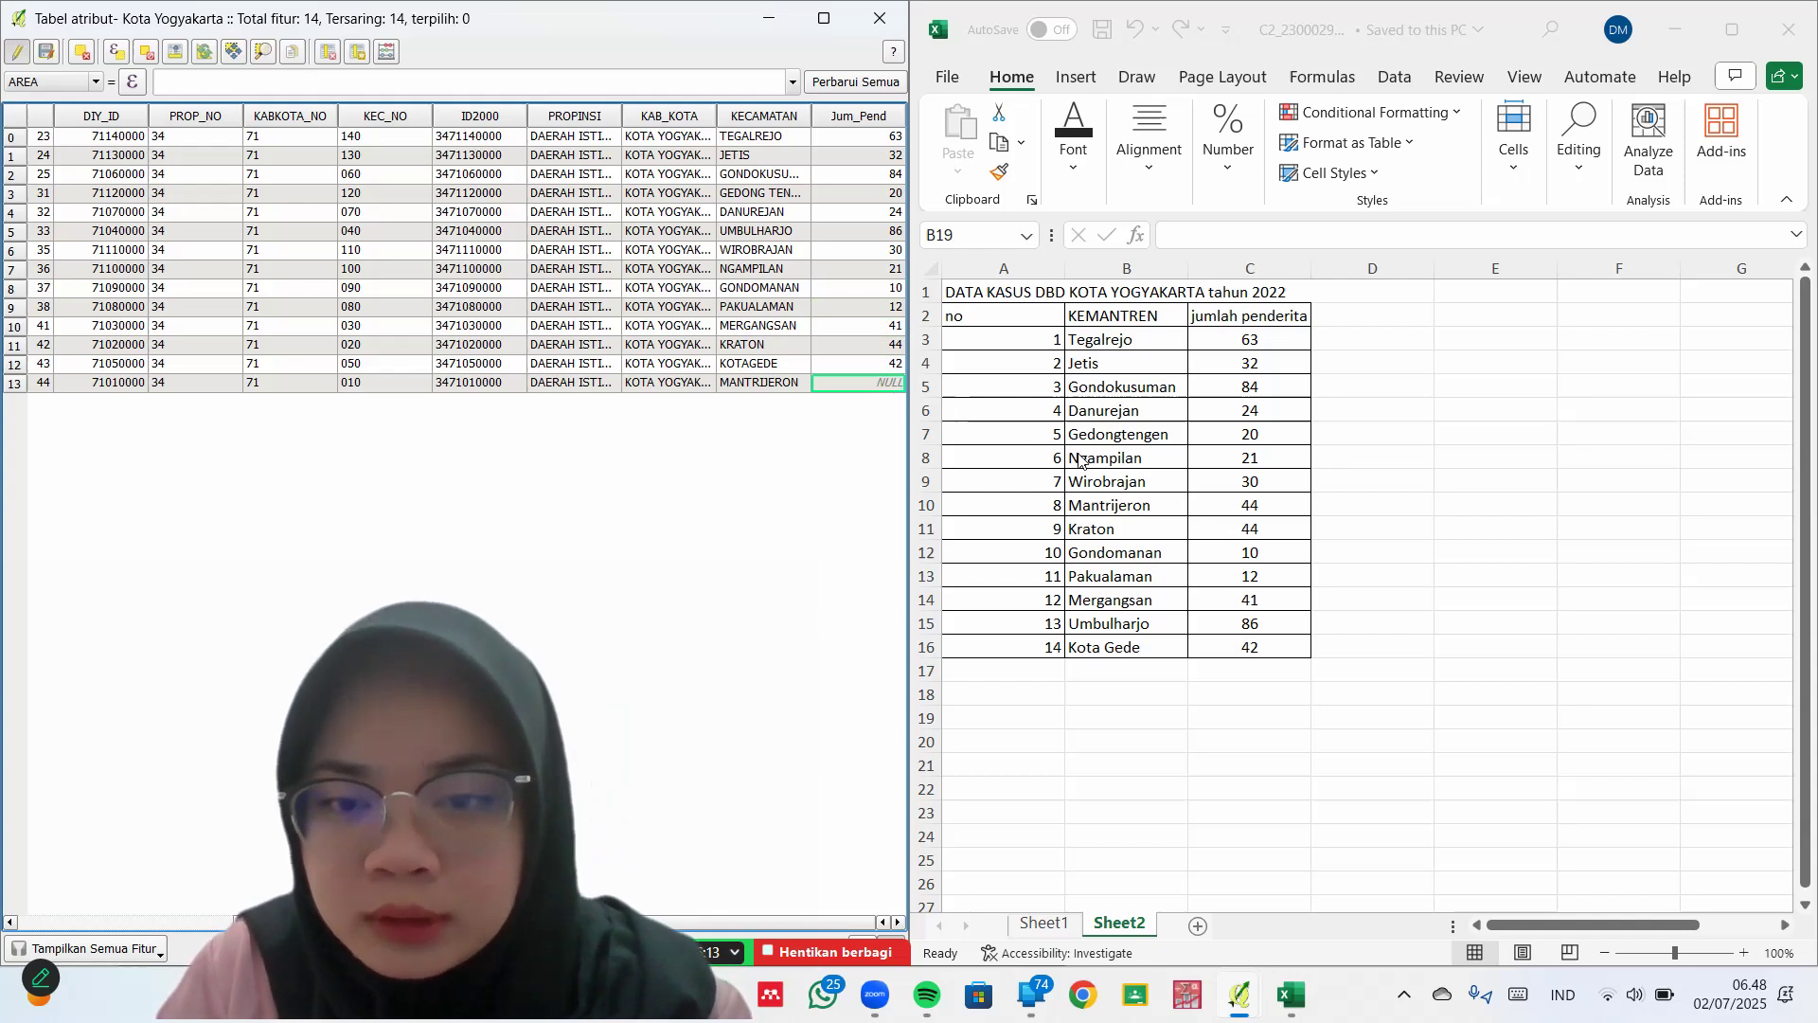
type("44")
key("Return")
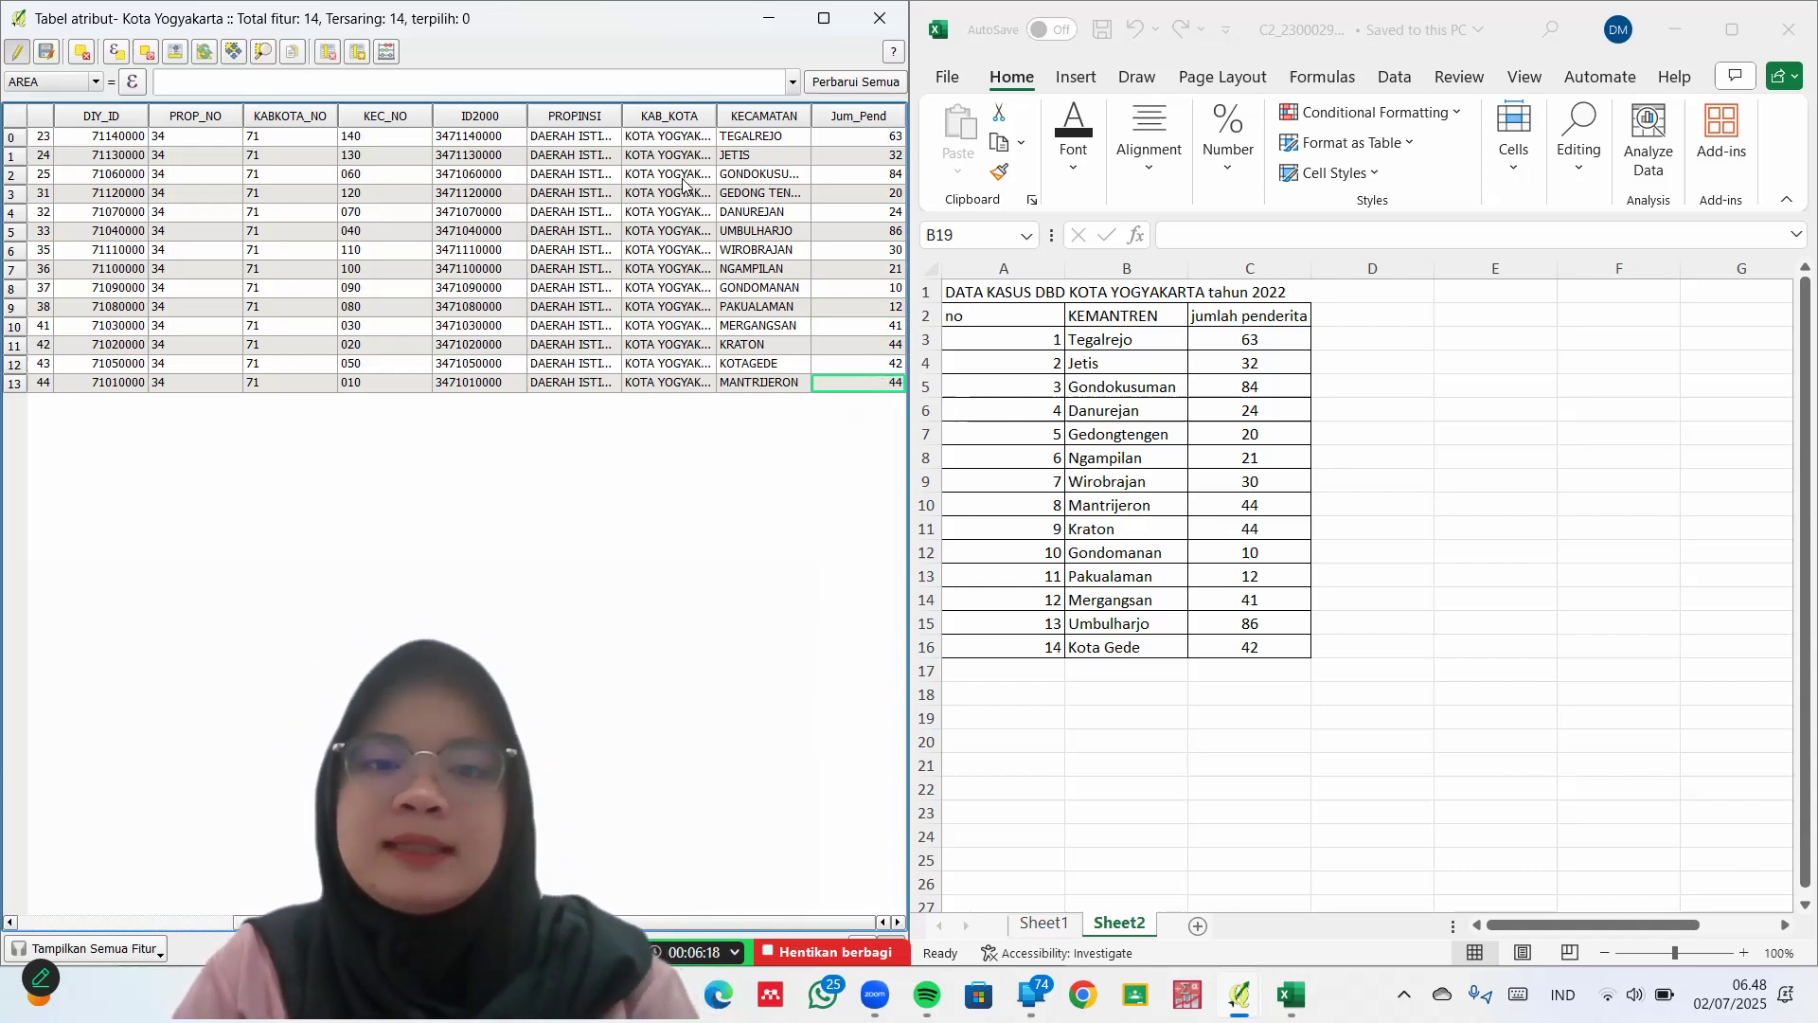
Maximize the attribute table and check the KEC_NO, ID2000 and PROP_NO values
left_click(821, 23)
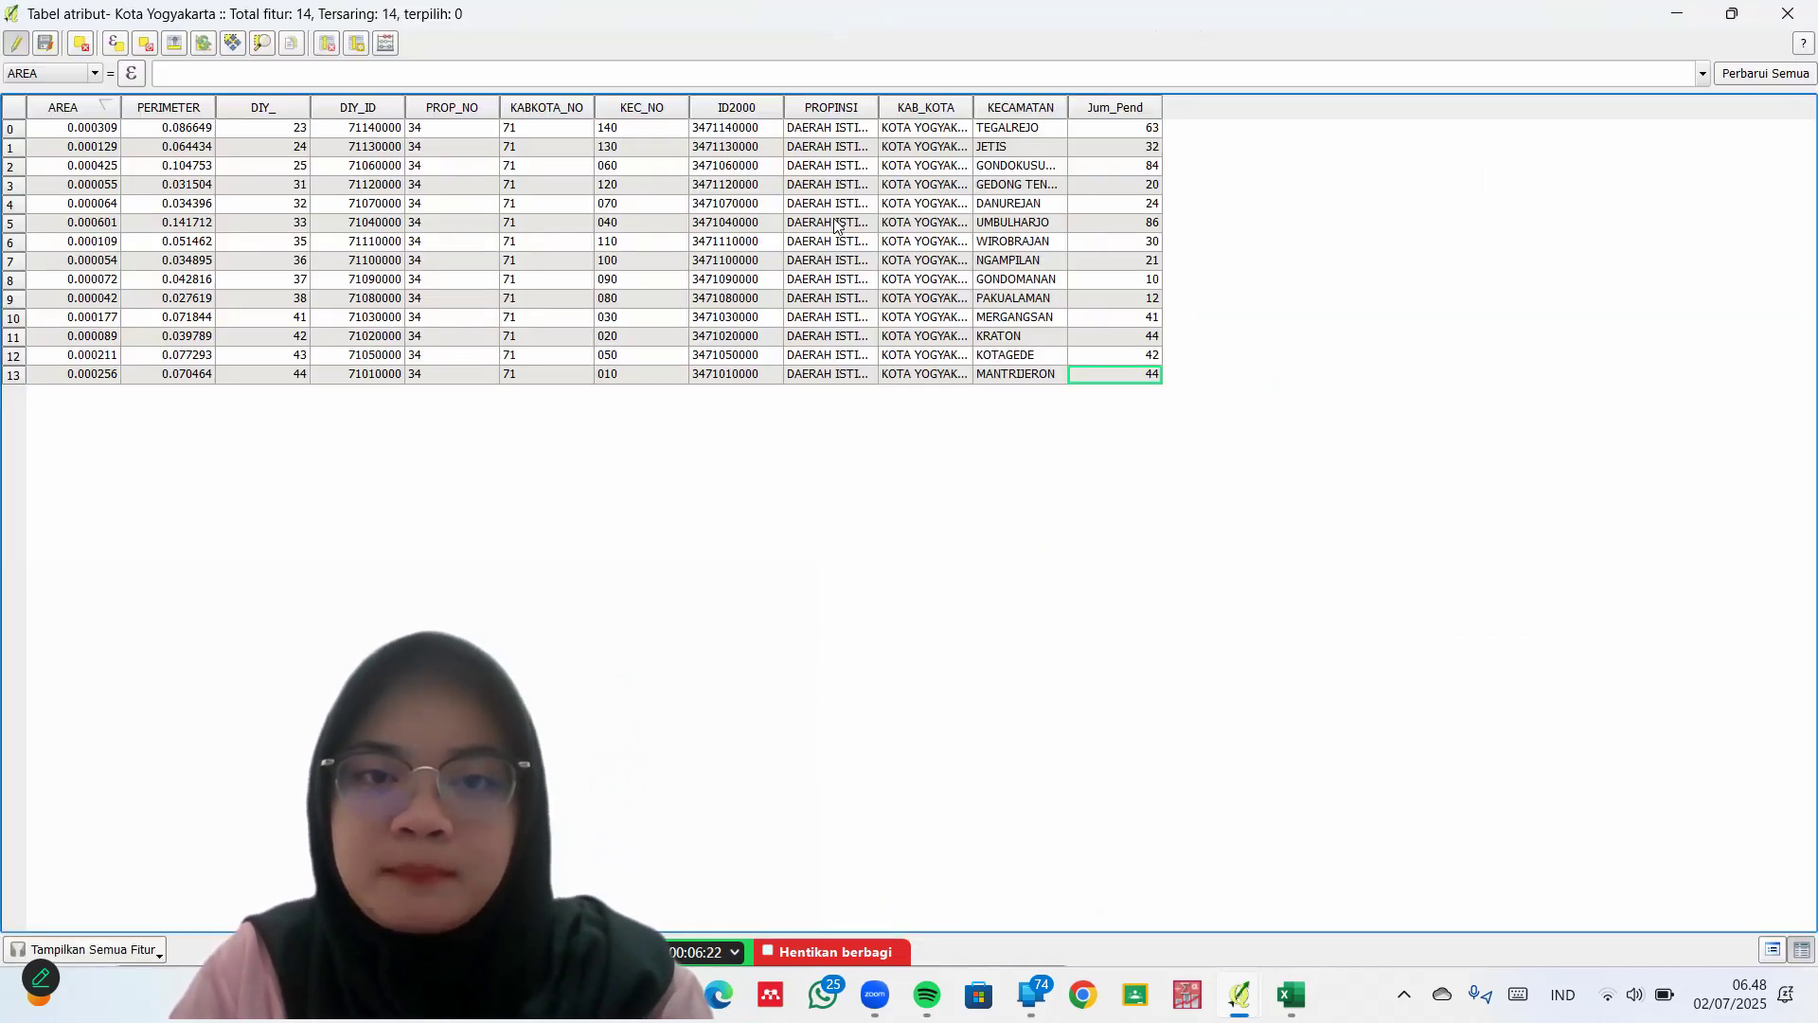
left_click(681, 284)
left_click(647, 319)
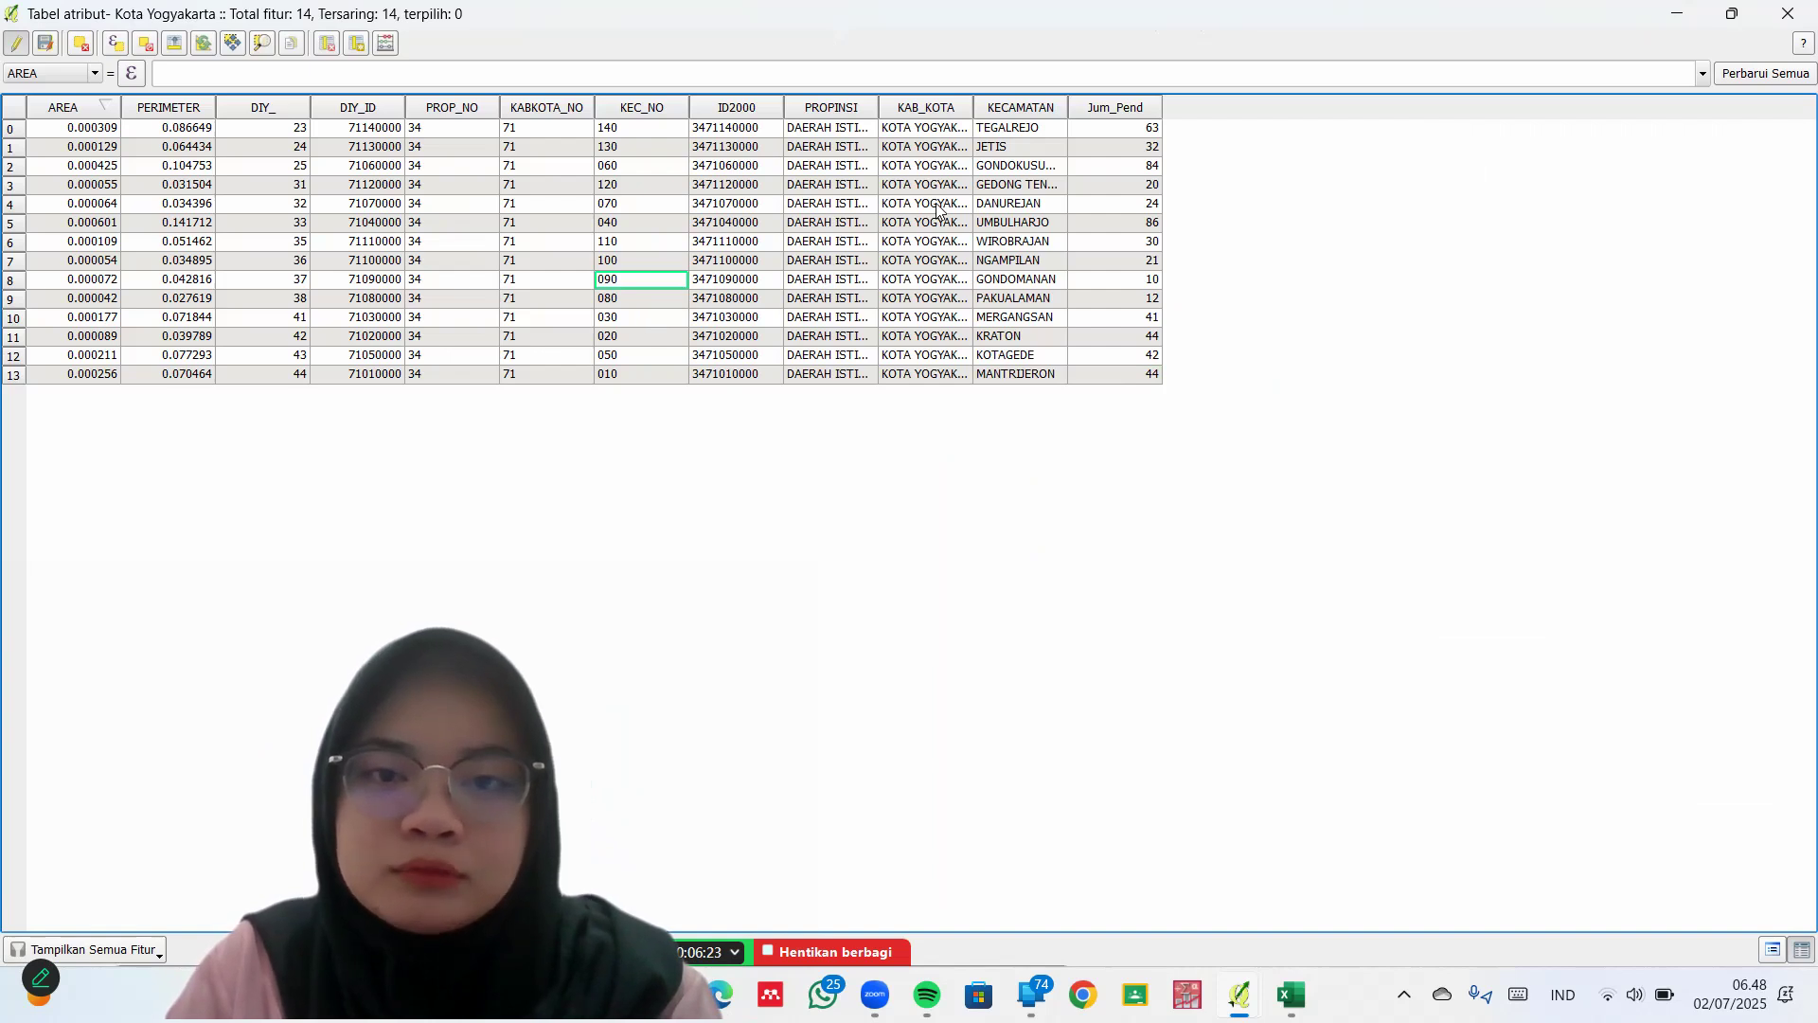
left_click(750, 320)
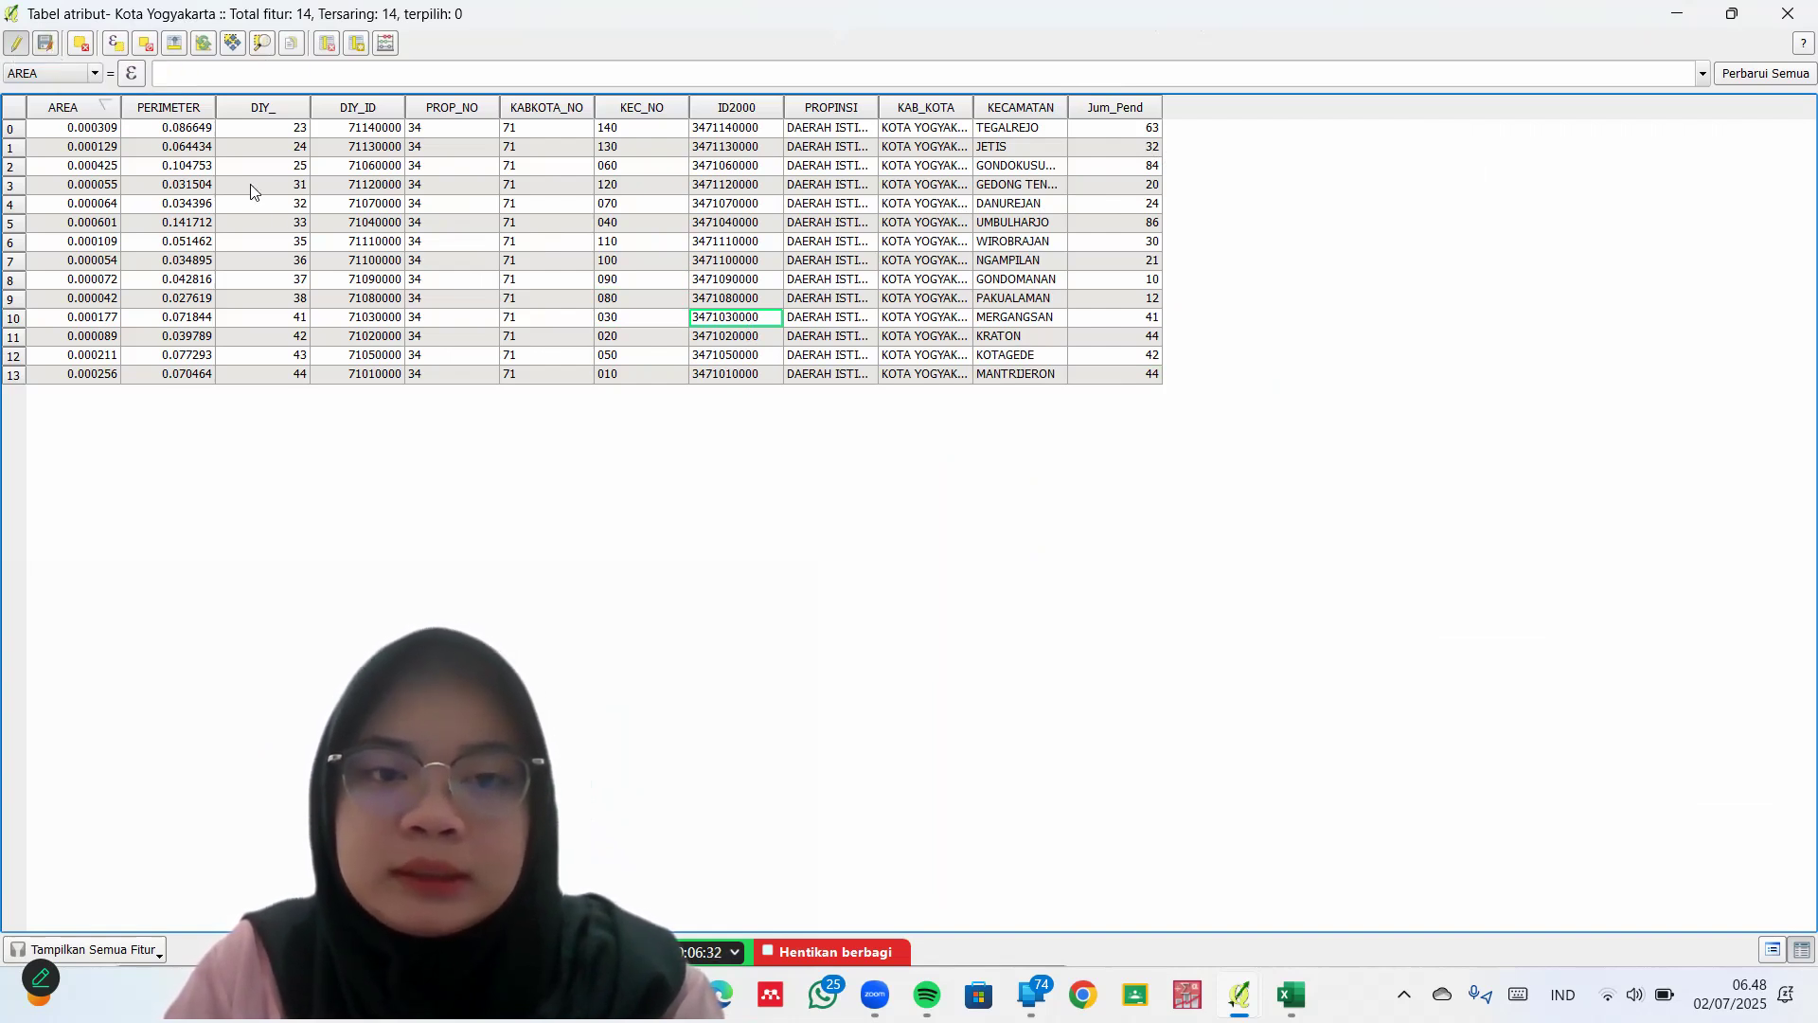
left_click(452, 242)
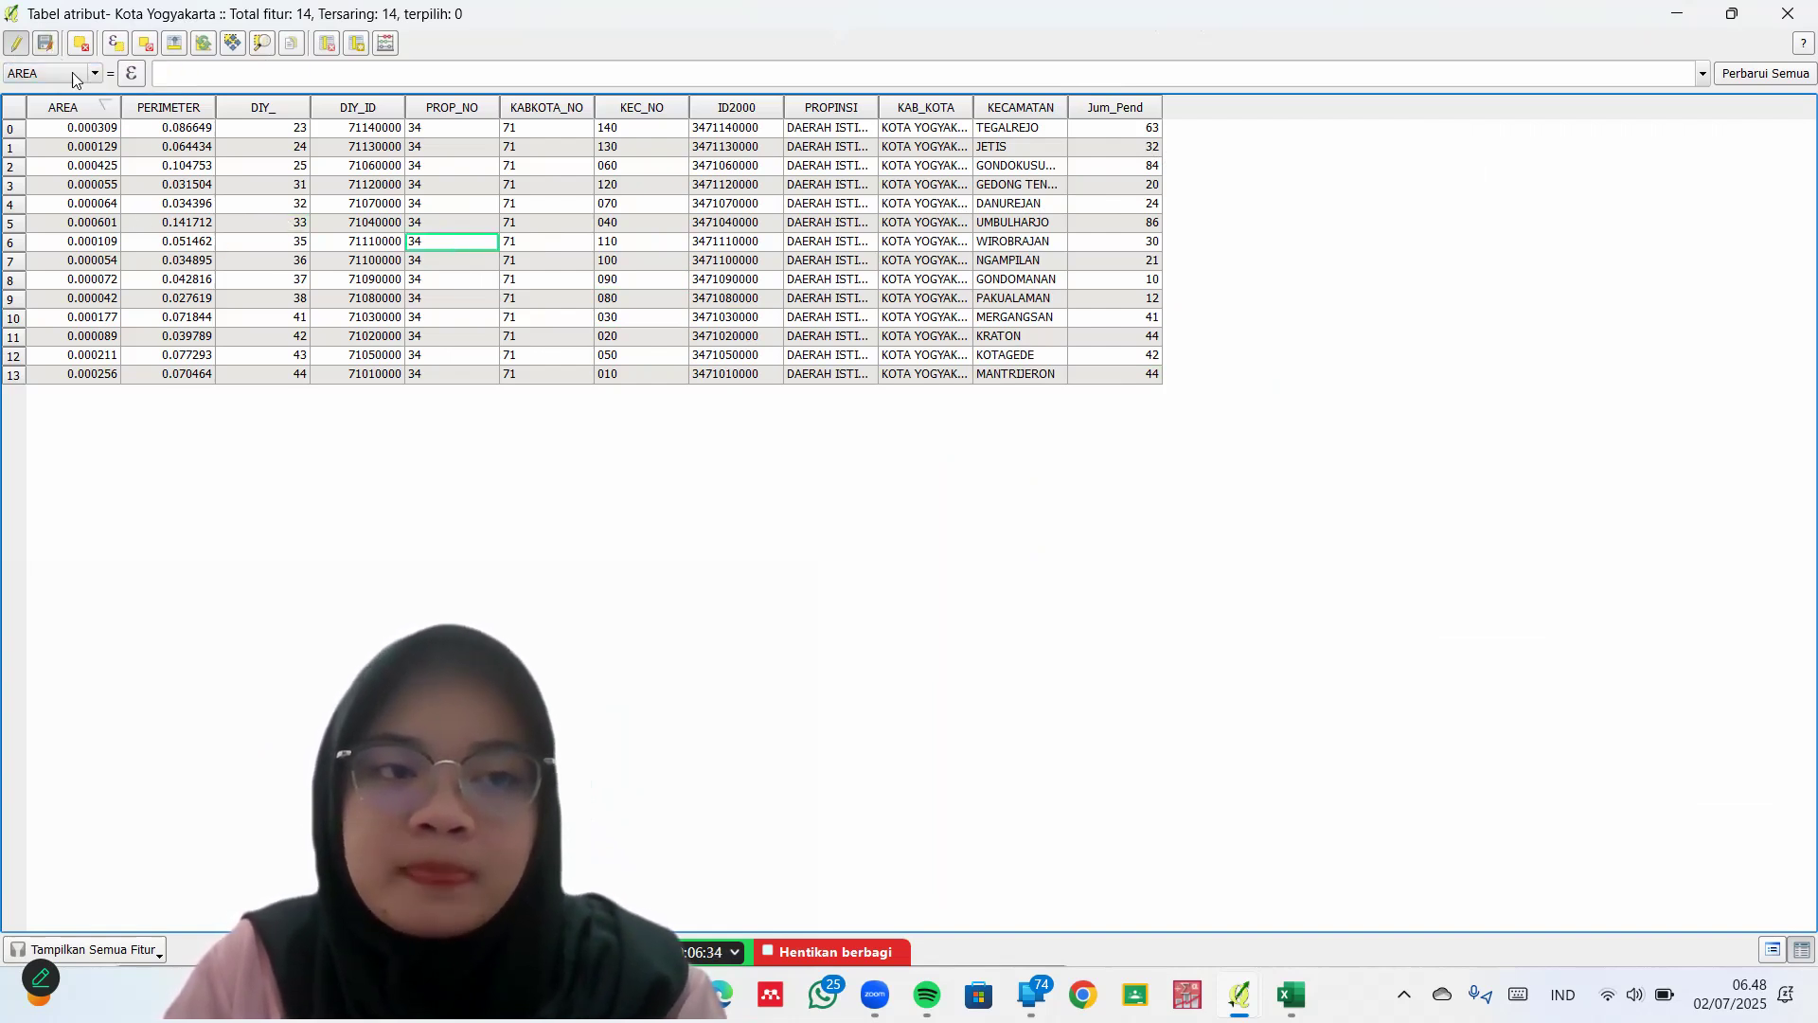
Stop editing the attribute table and bring the QGIS map window back to the front
left_click(16, 43)
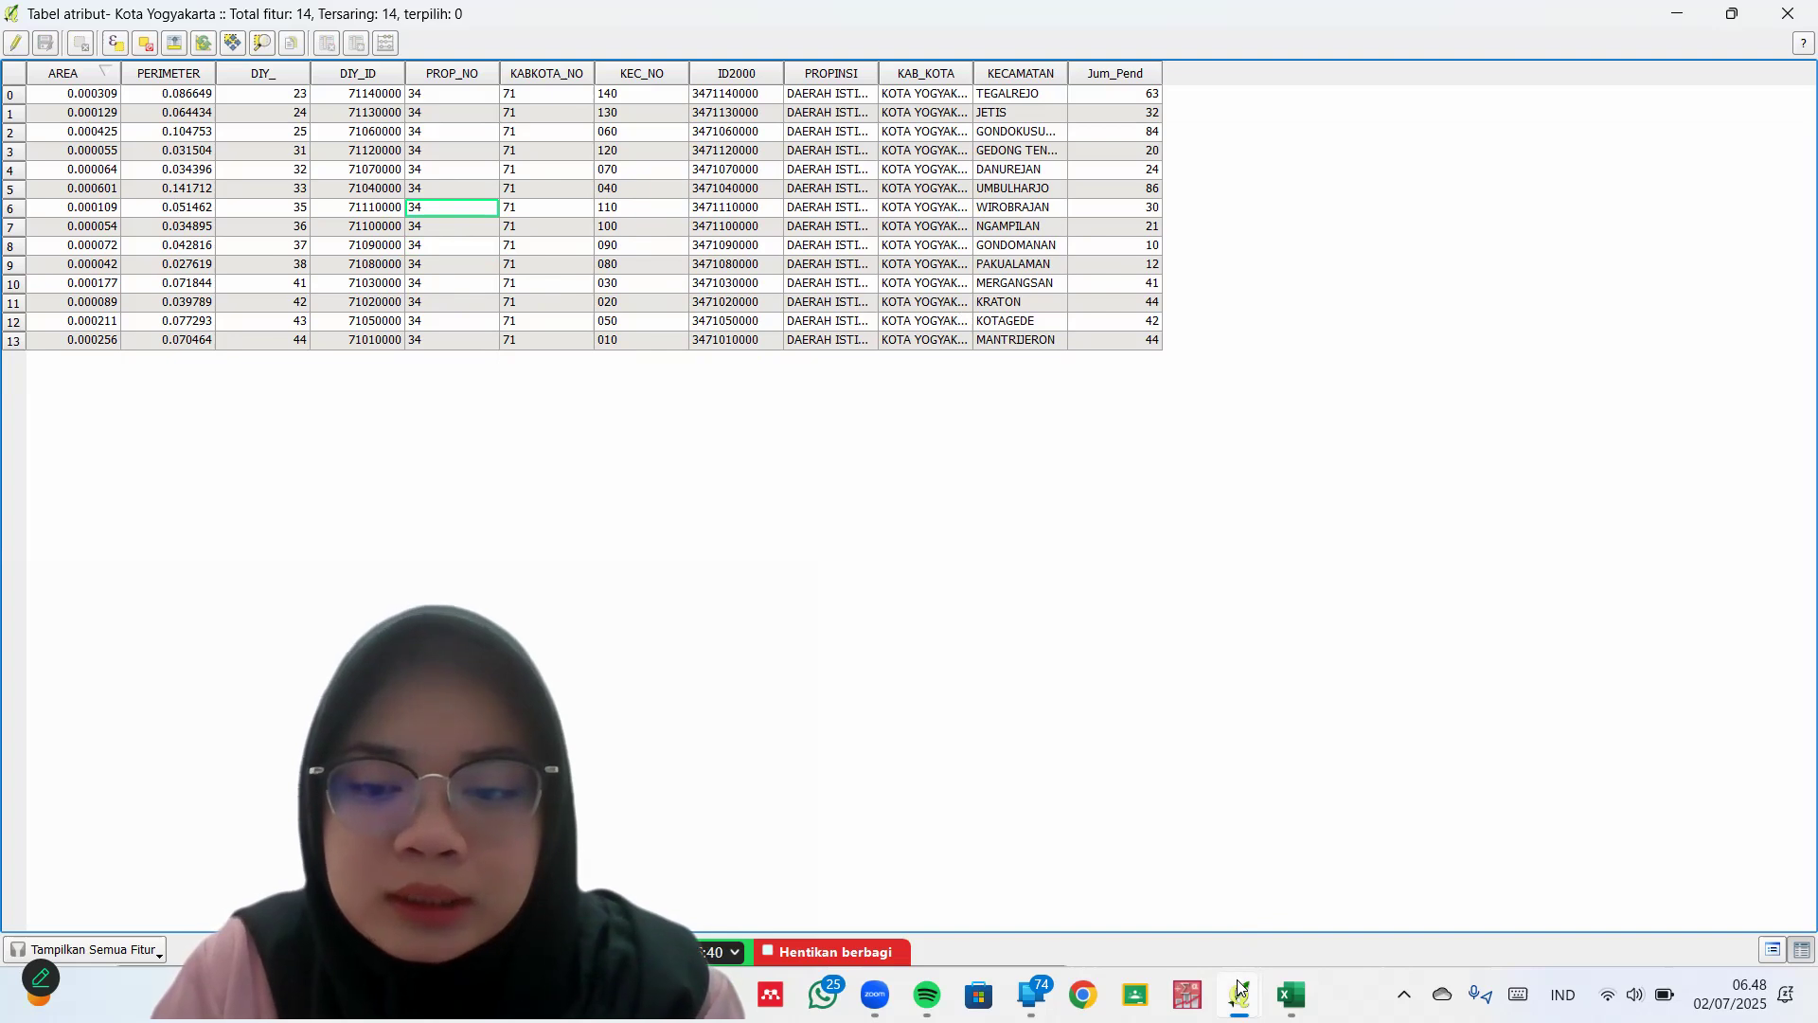
mouse_move(1238, 988)
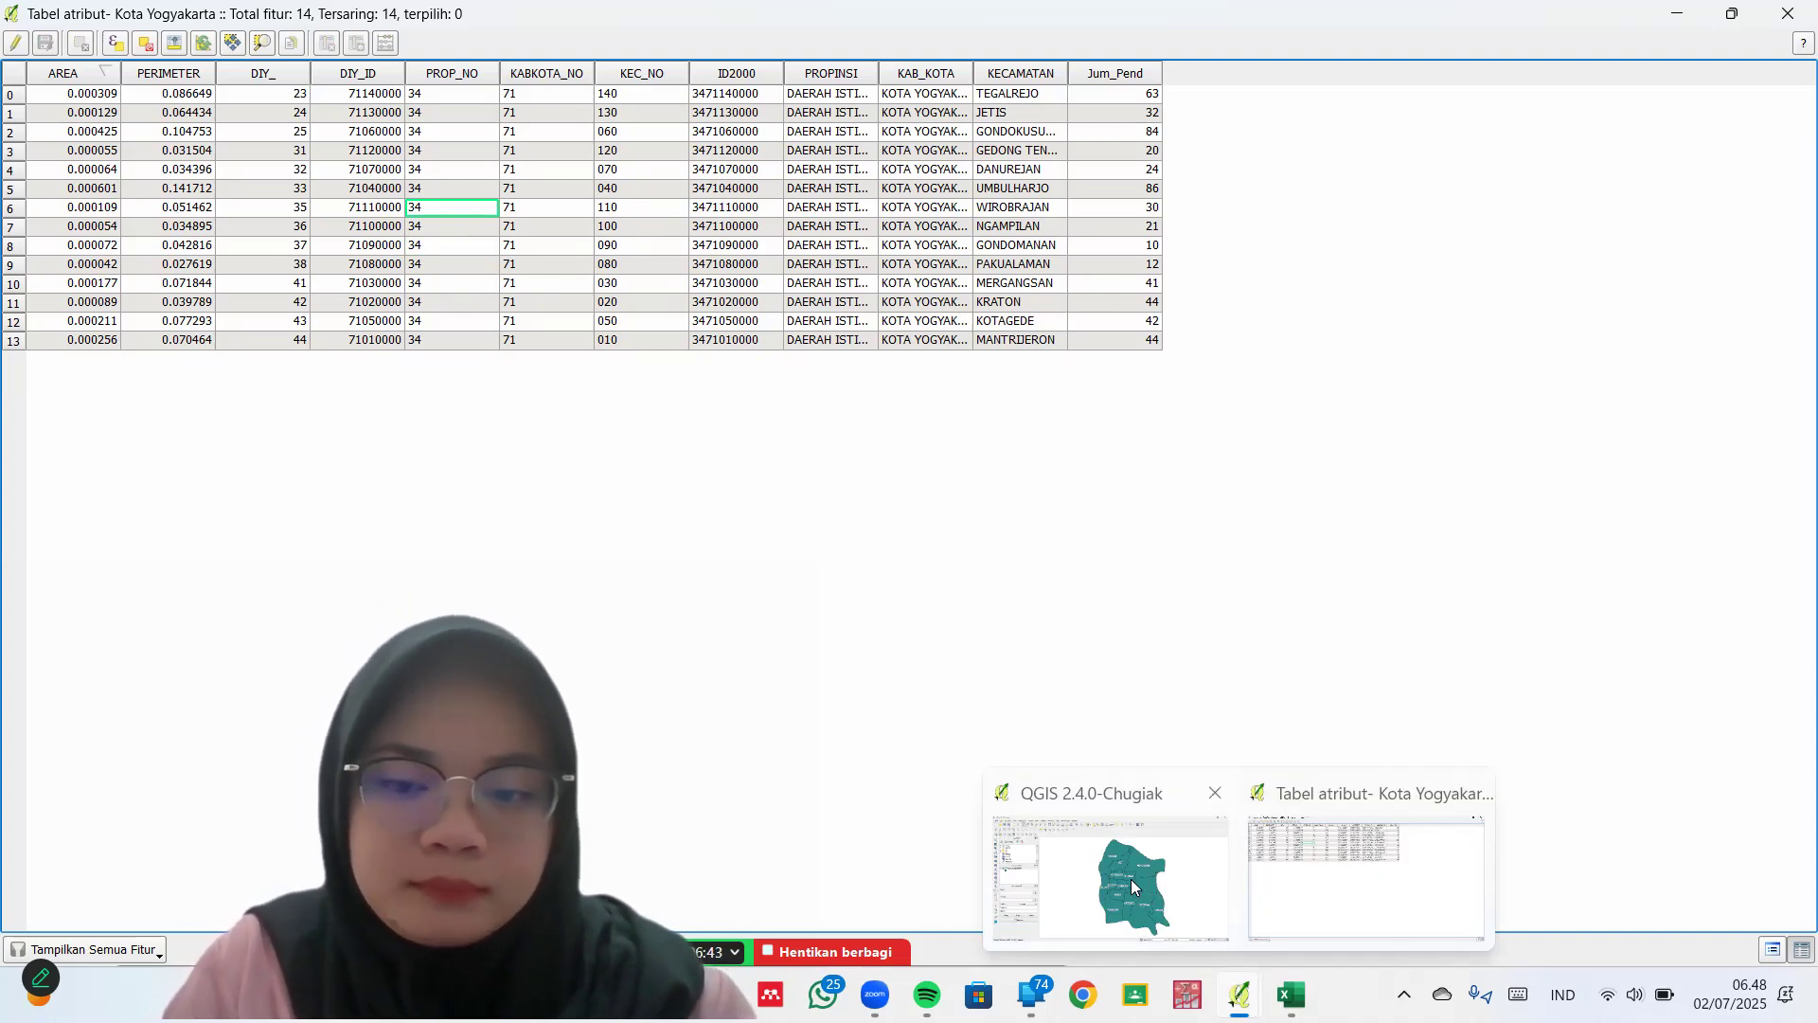
left_click(1134, 887)
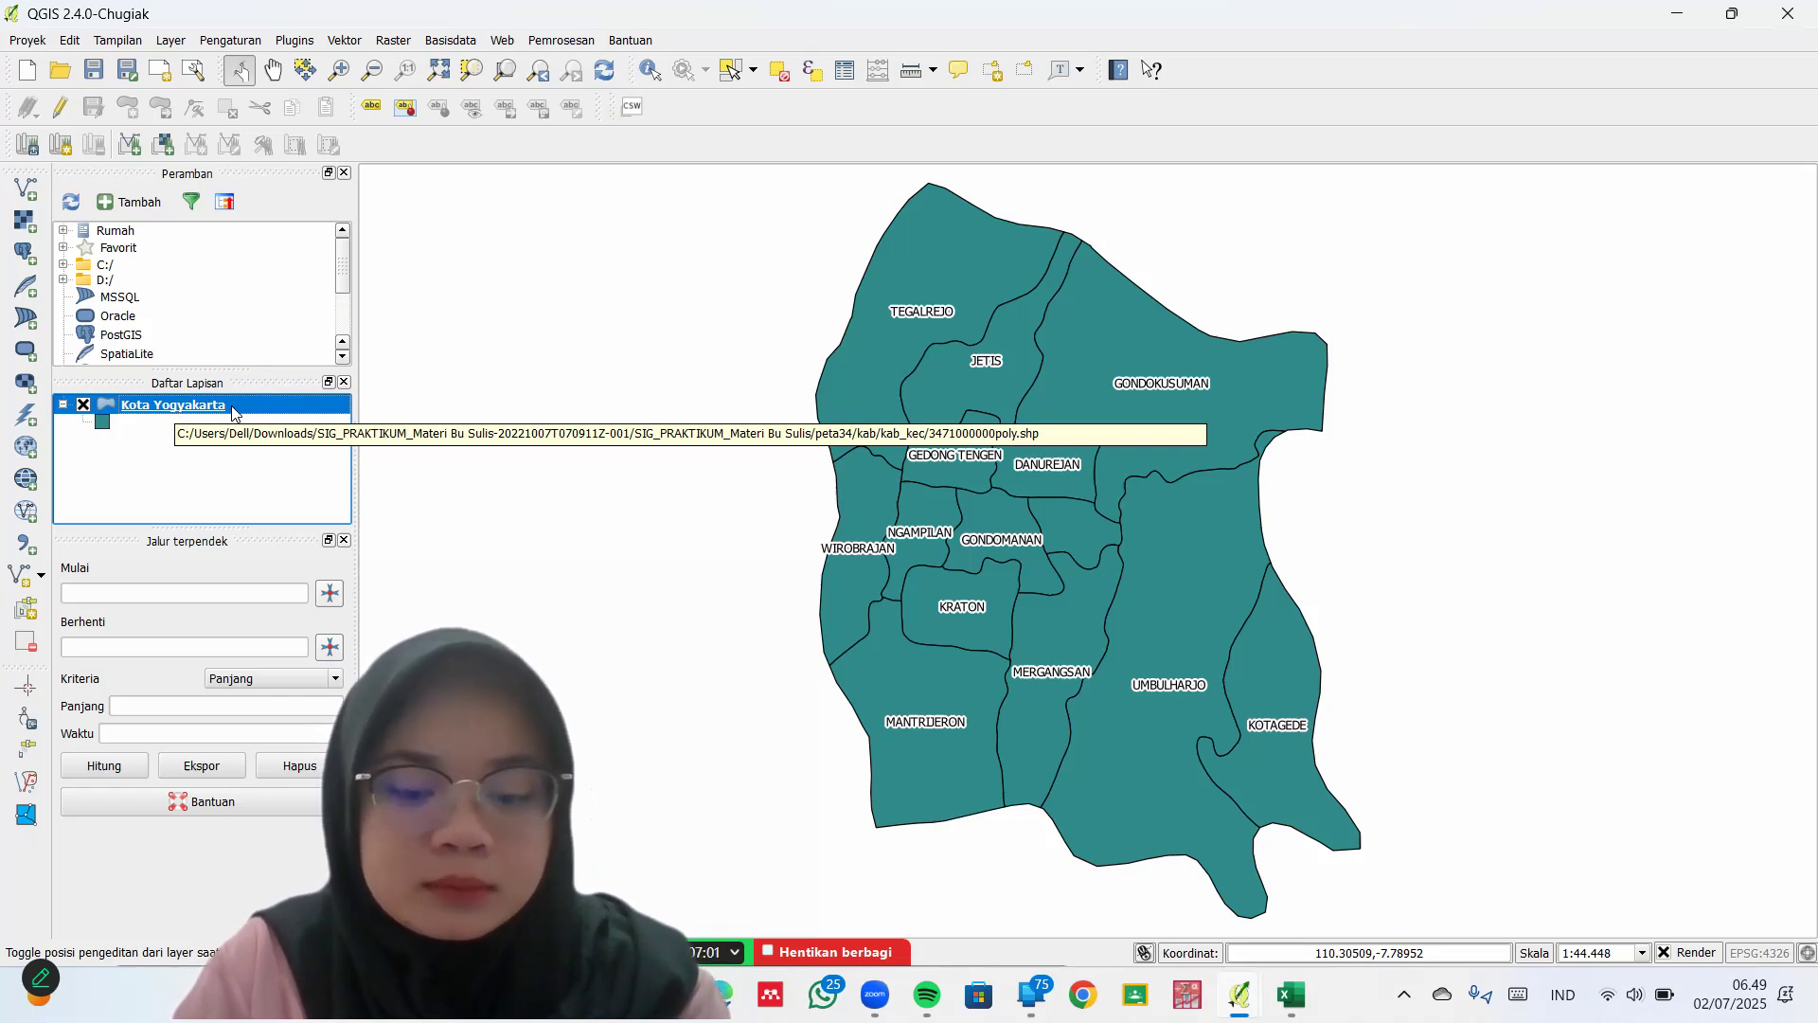
Reopen the Kota Yogyakarta layer properties and shift the dialog slightly right
right_click(180, 410)
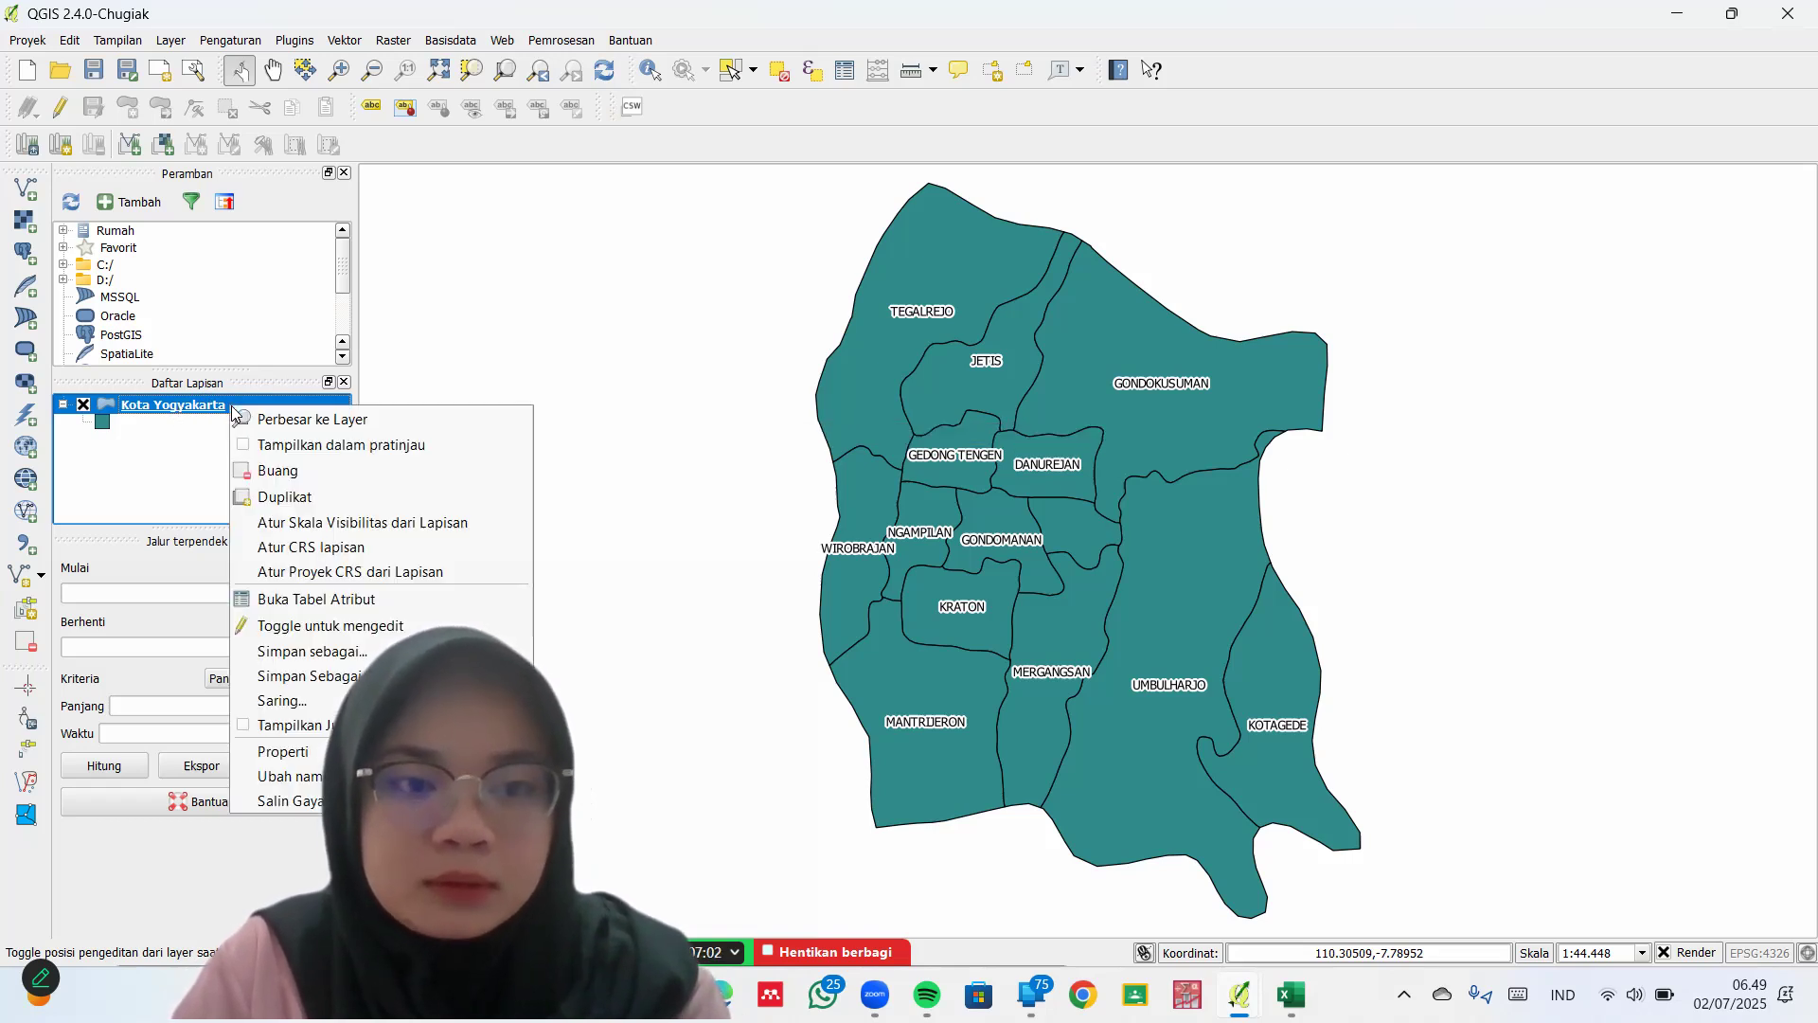
left_click(320, 755)
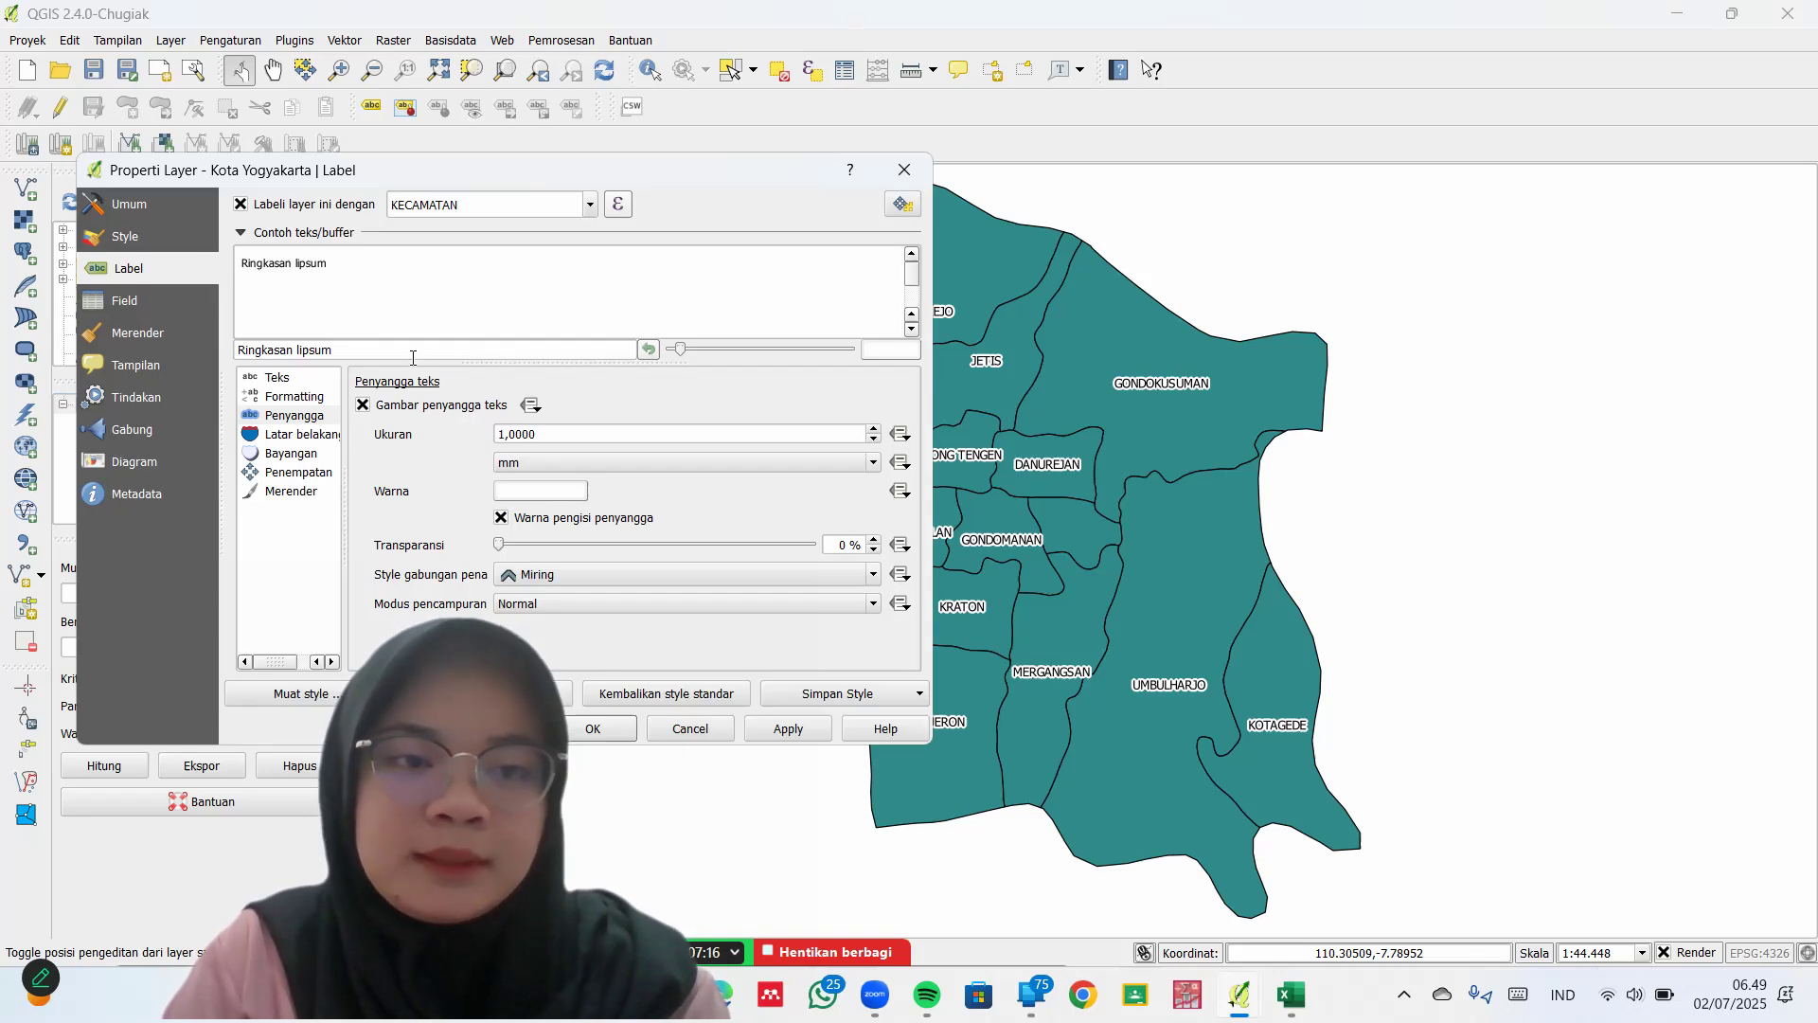
left_click_drag(460, 170, 547, 178)
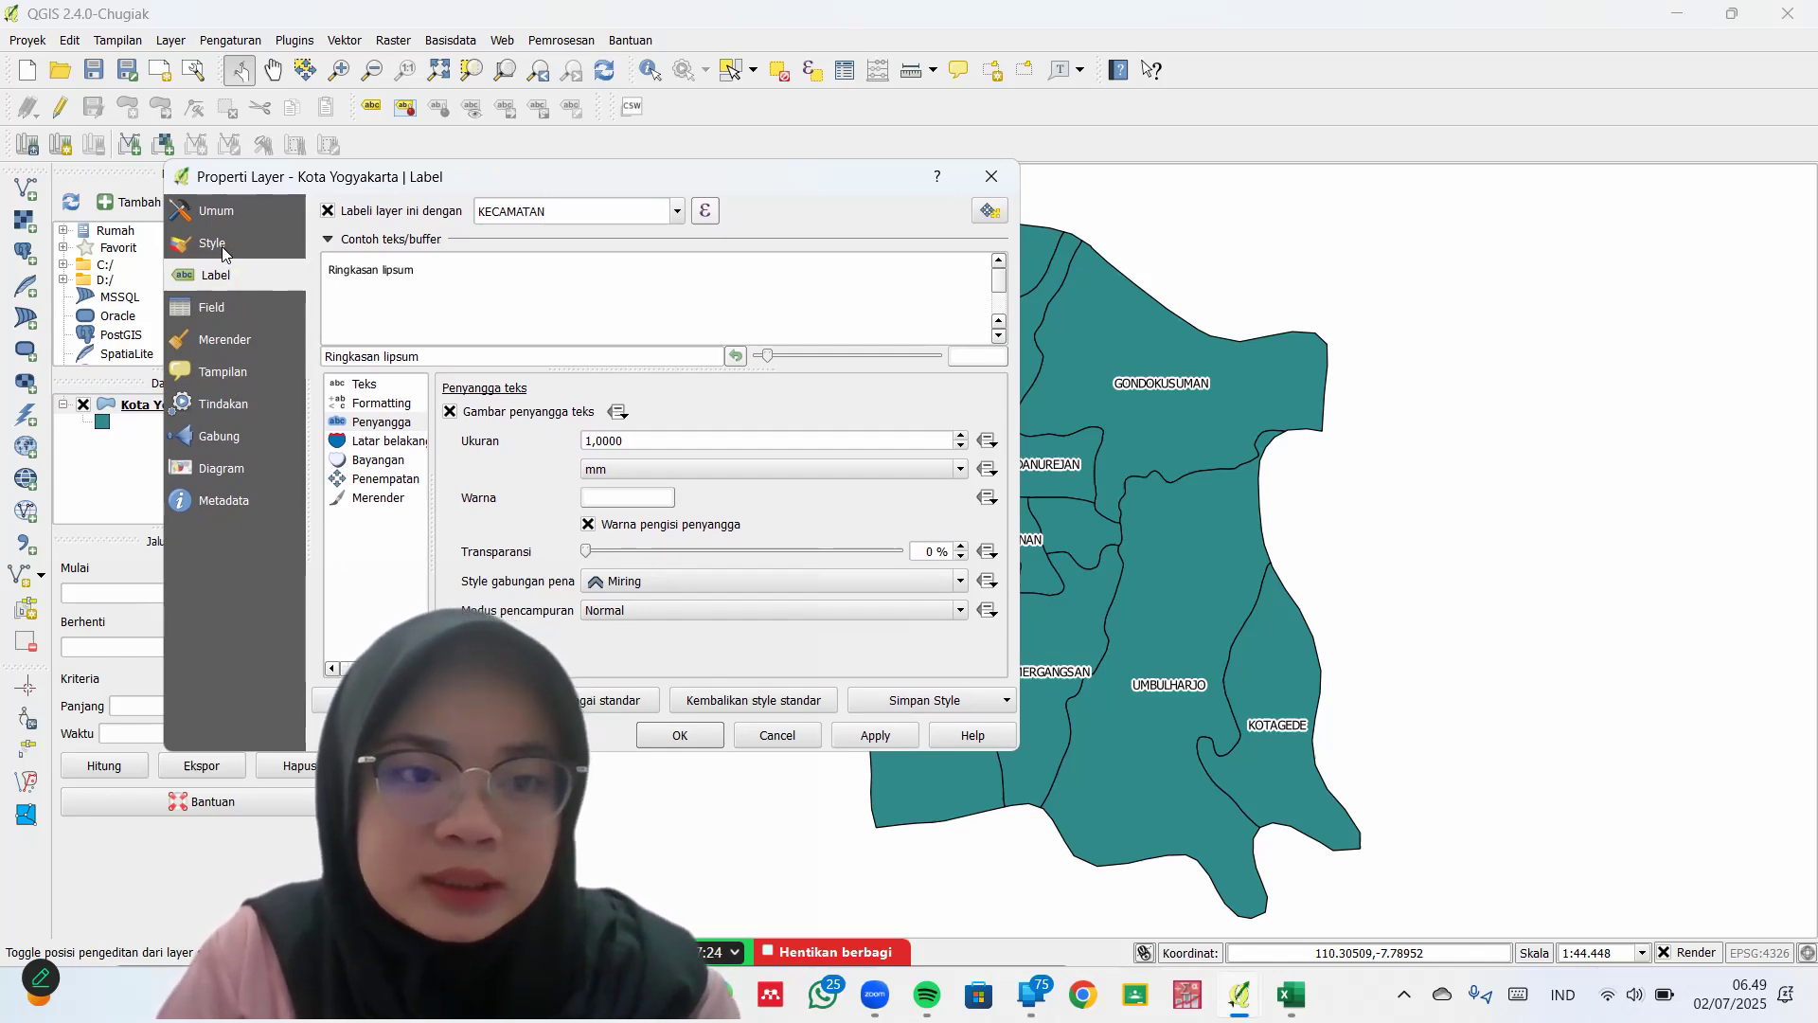
Style Kota Yogyakarta as Graduated on the Jum_Pend column with the RdPu colour ramp
left_click(223, 248)
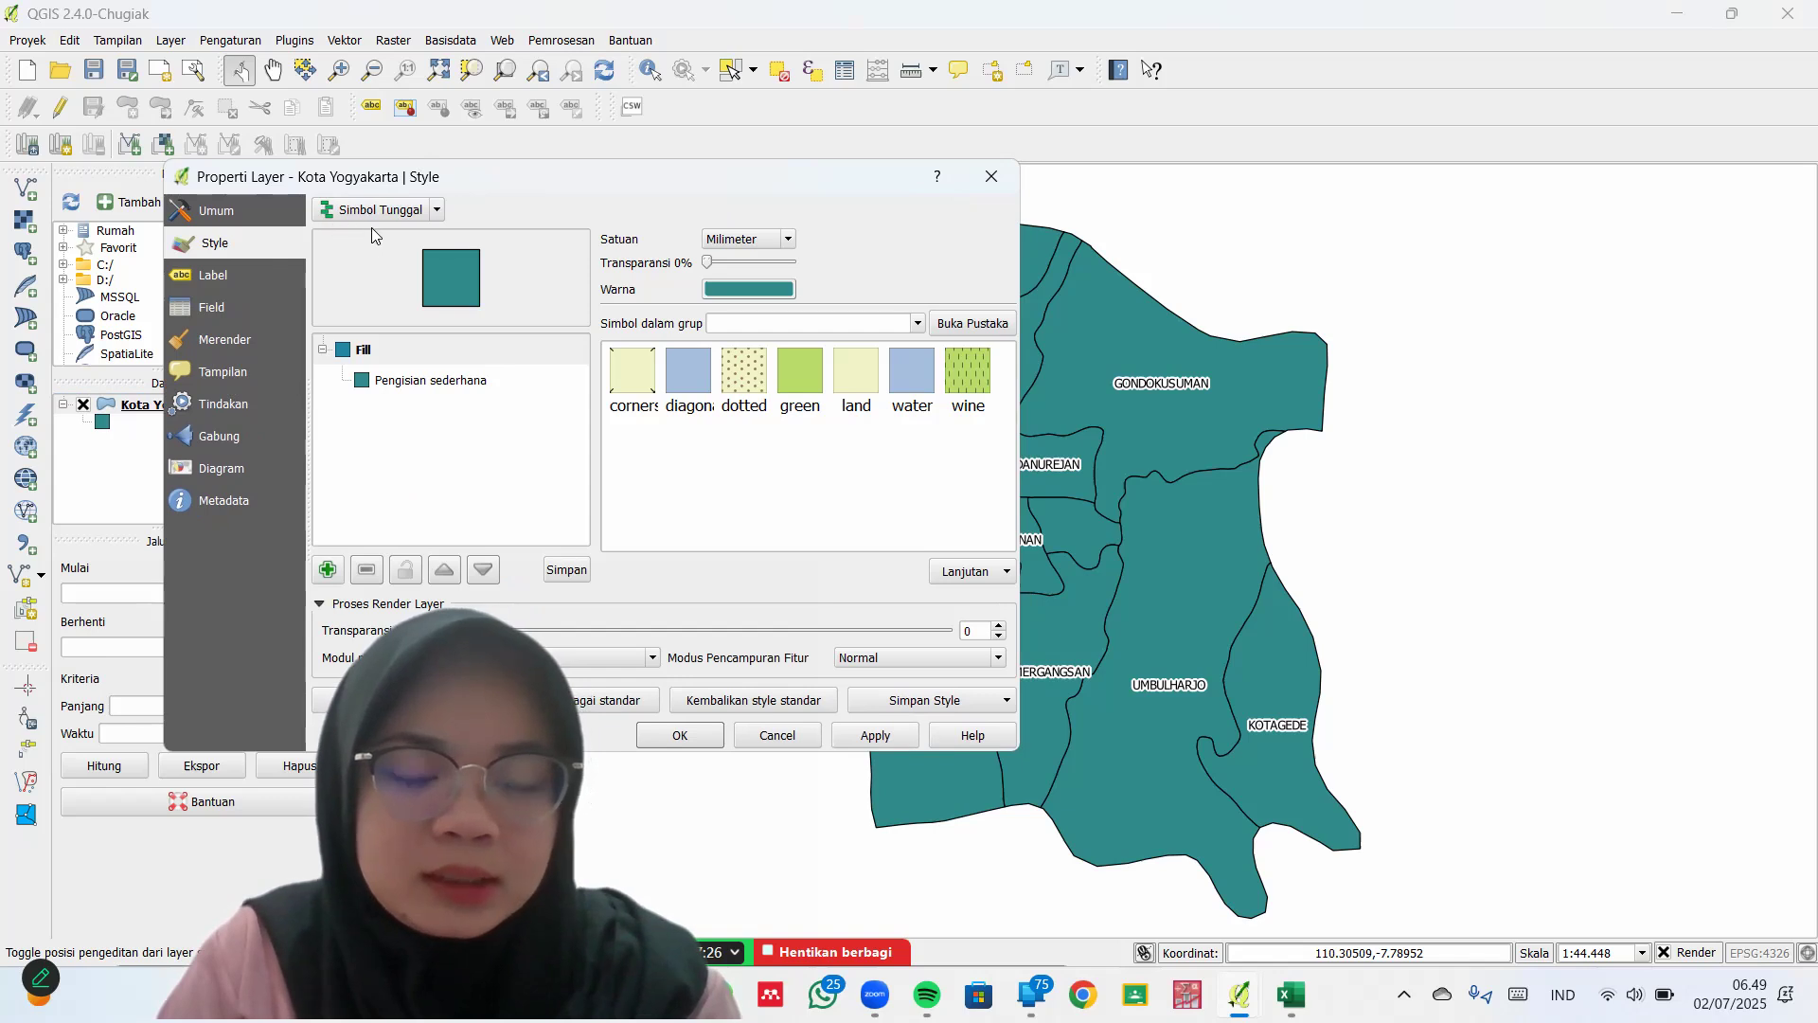
left_click(435, 210)
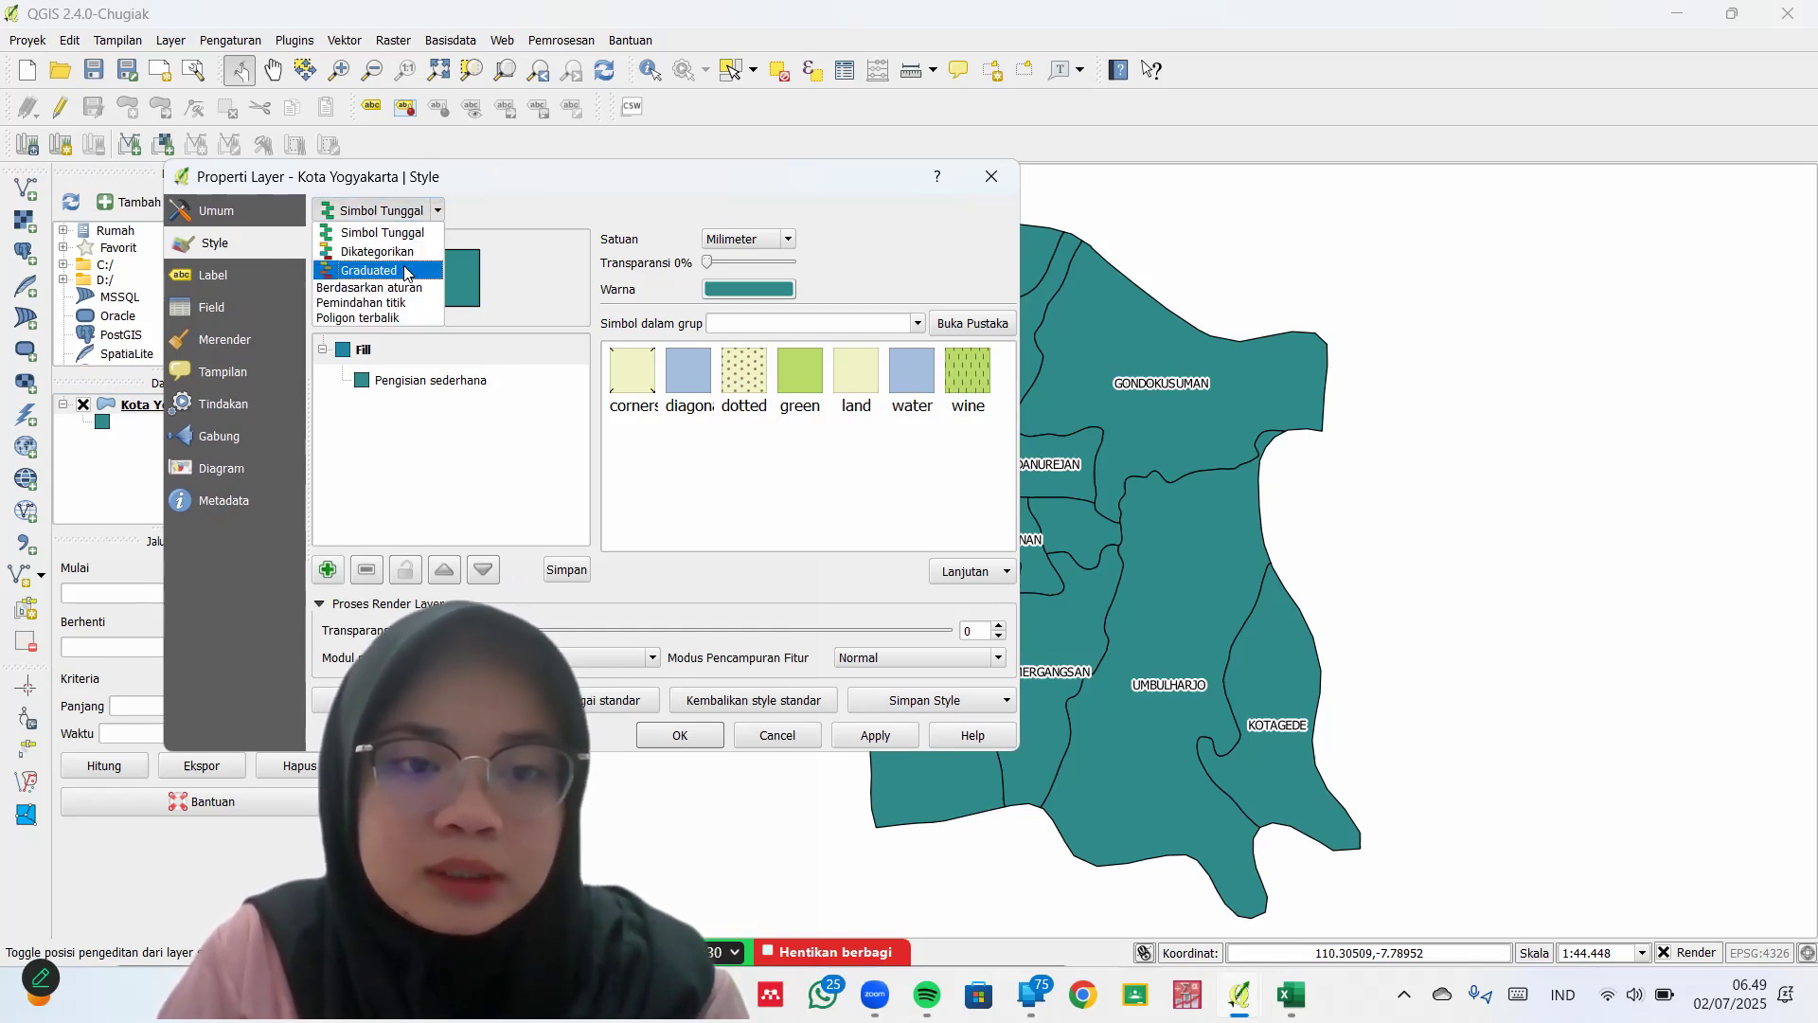
left_click(406, 271)
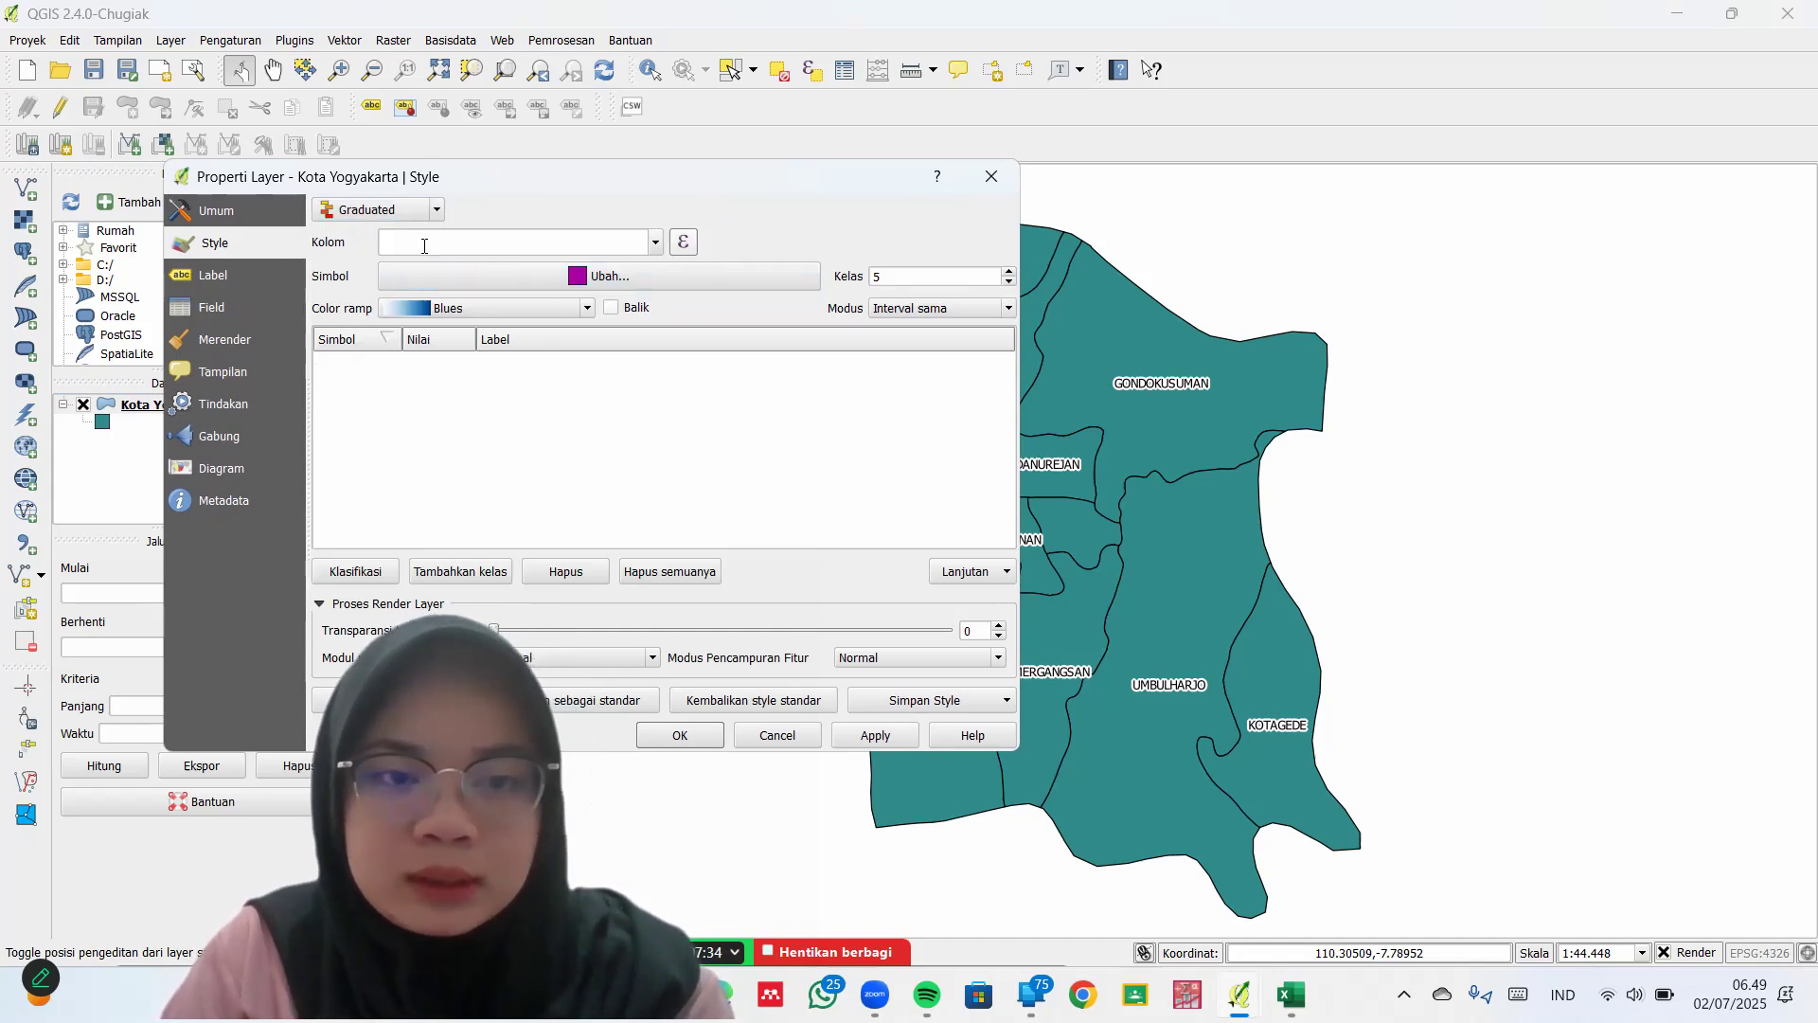
left_click(657, 244)
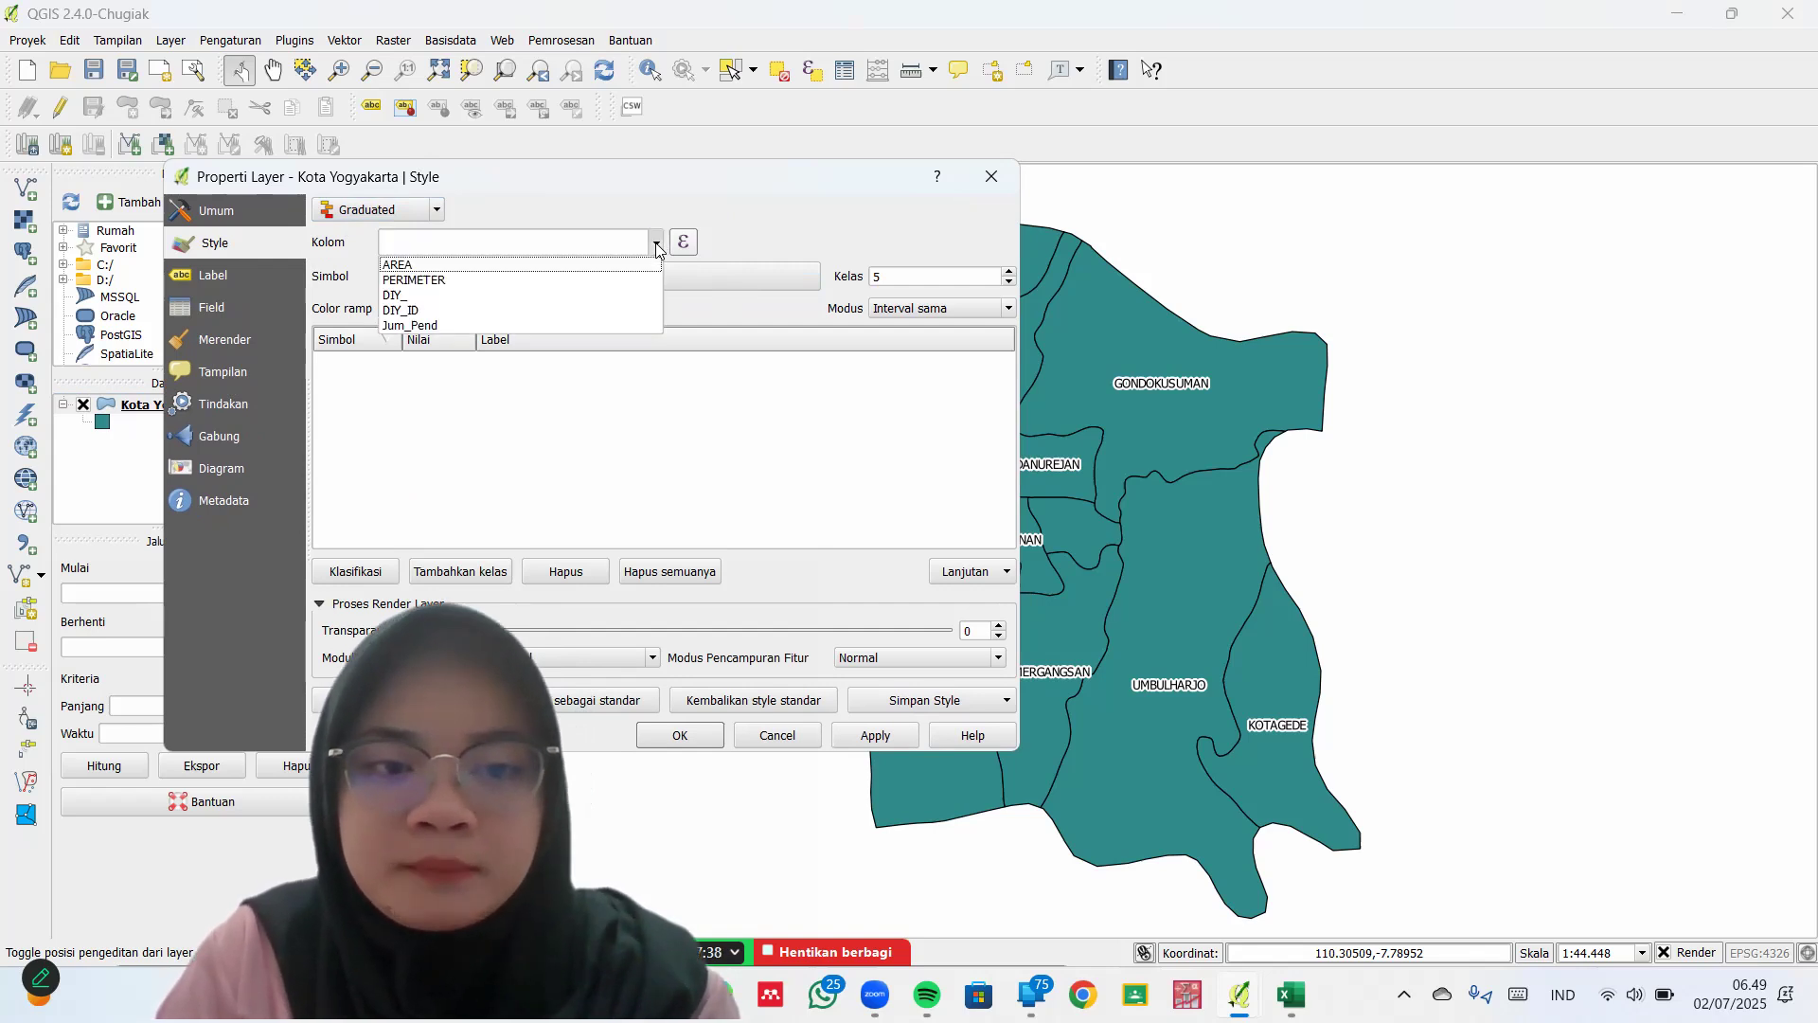
left_click(525, 324)
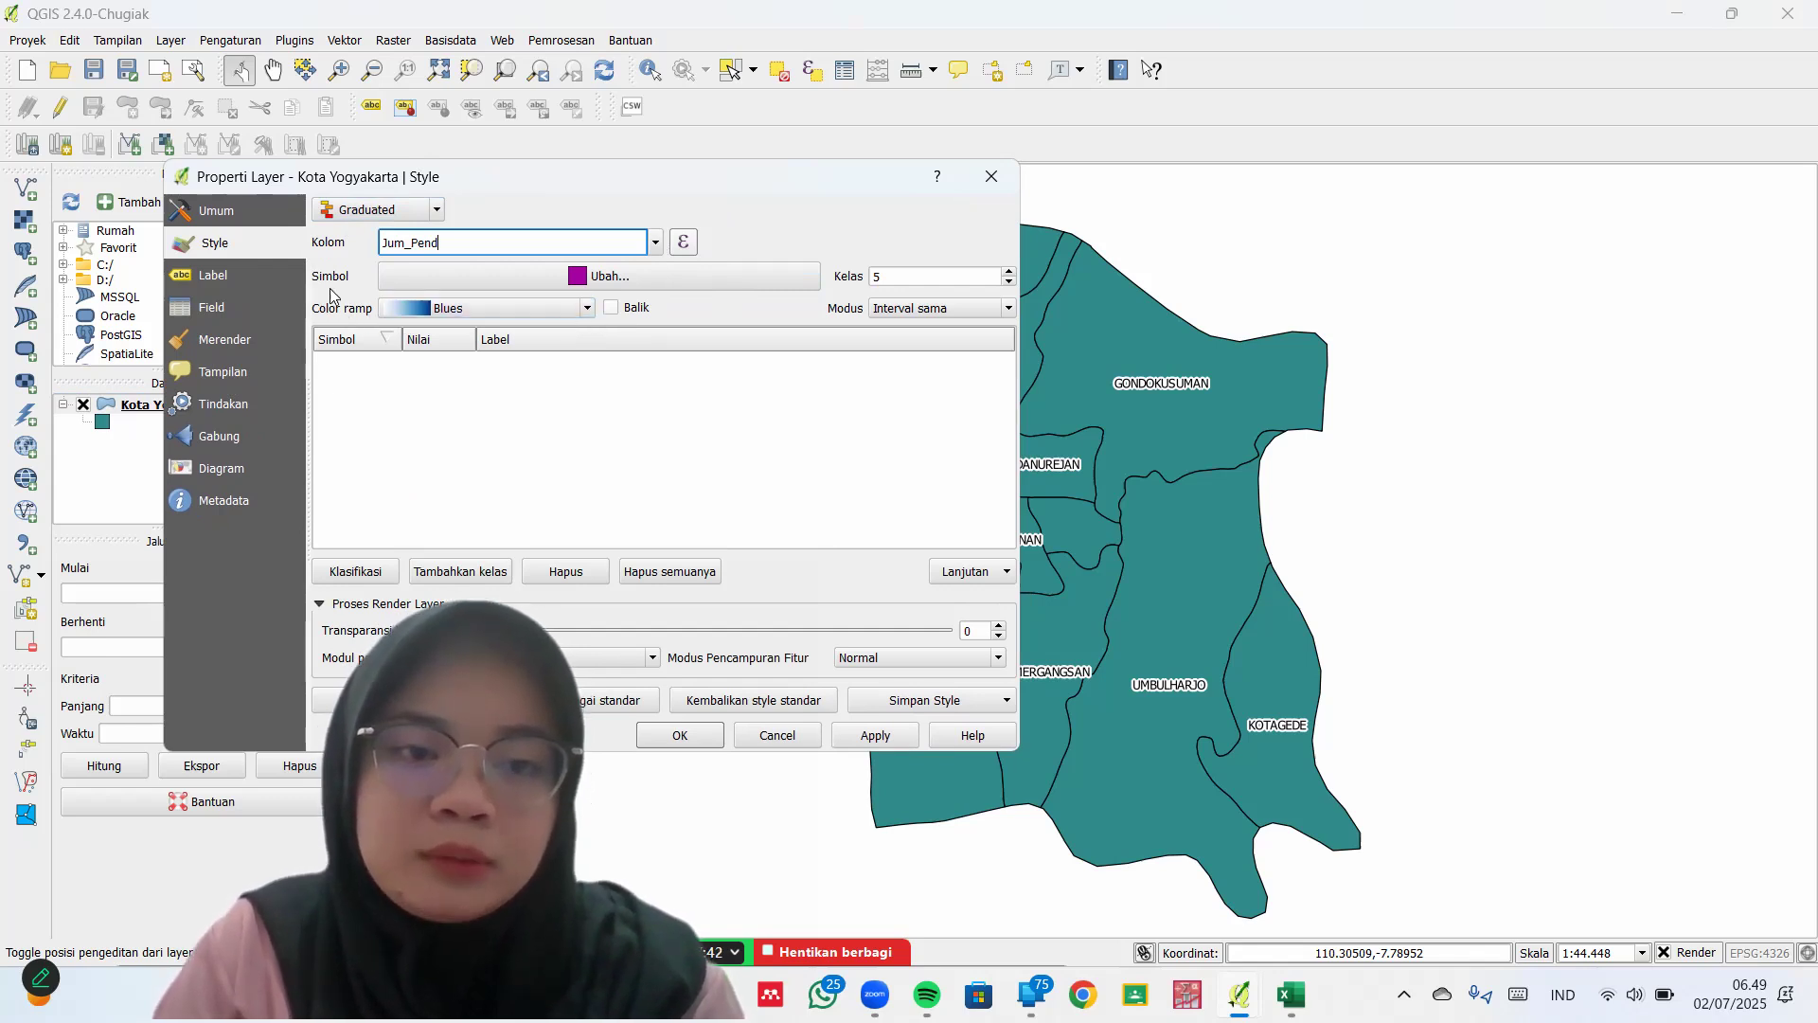
left_click(588, 311)
scroll(562, 408, "down", 4)
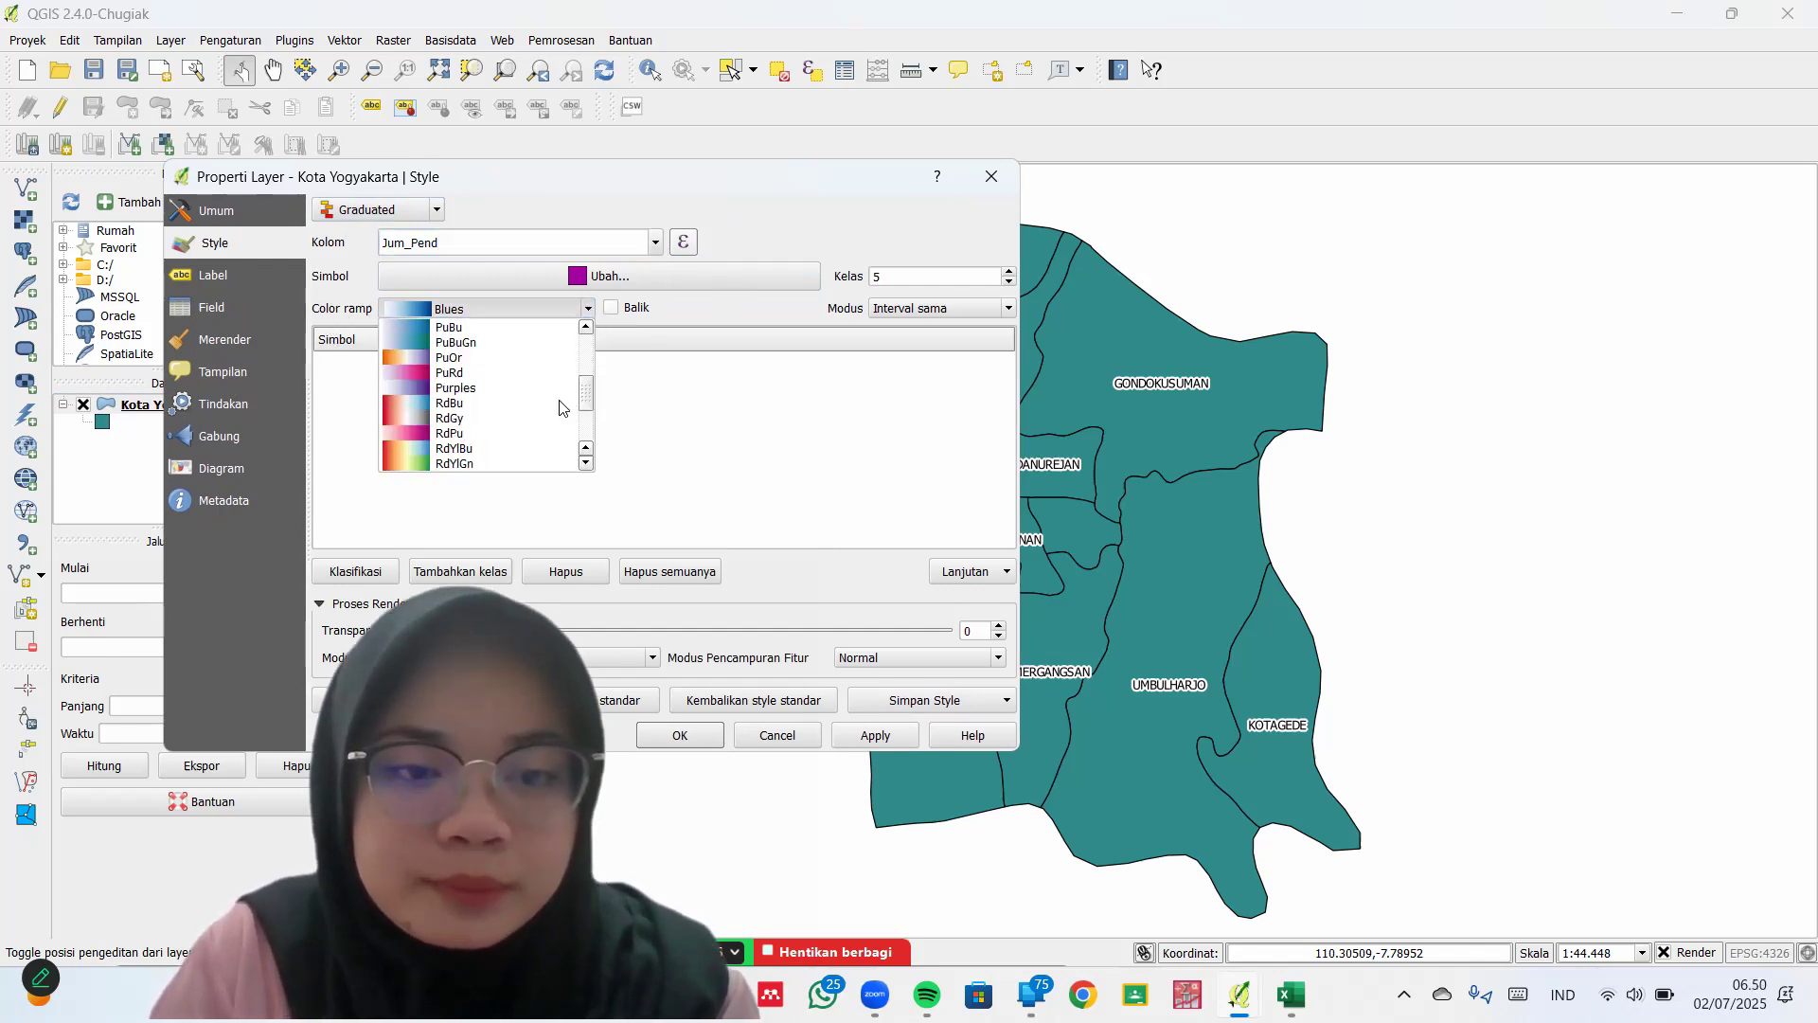
scroll(485, 421, "down", 2)
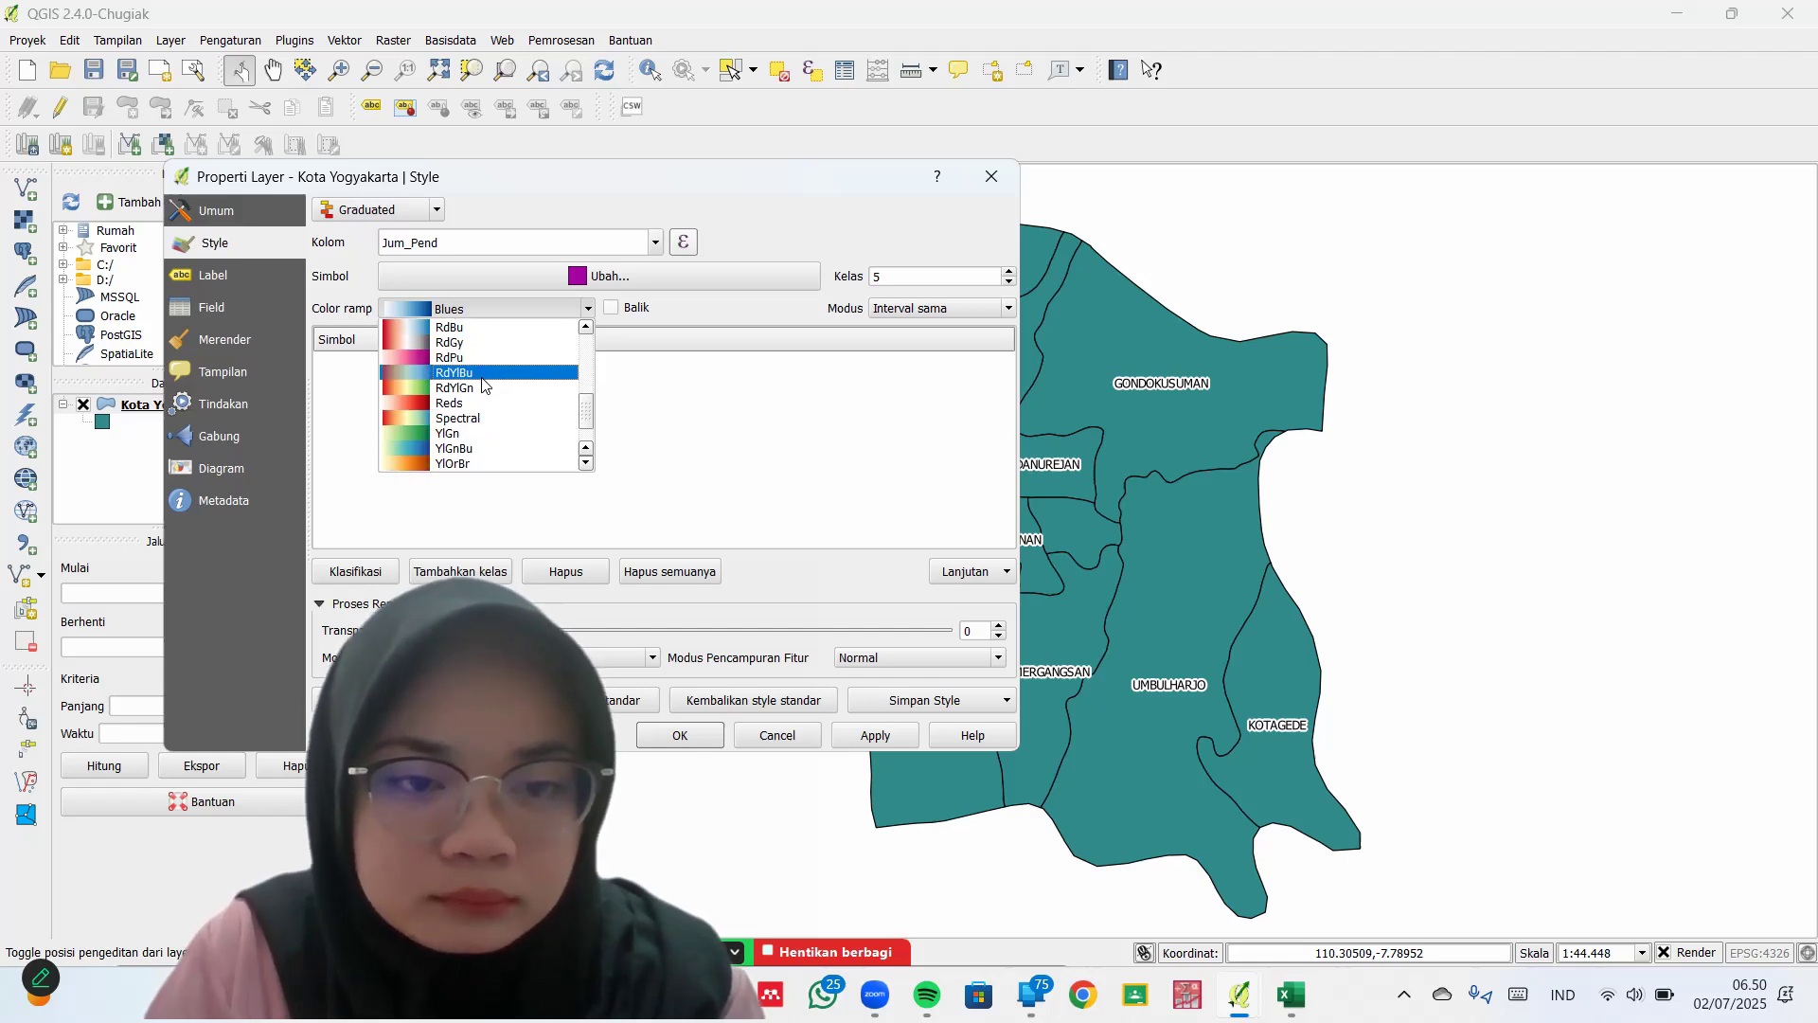
scroll(485, 384, "down", 1)
scroll(485, 384, "up", 1)
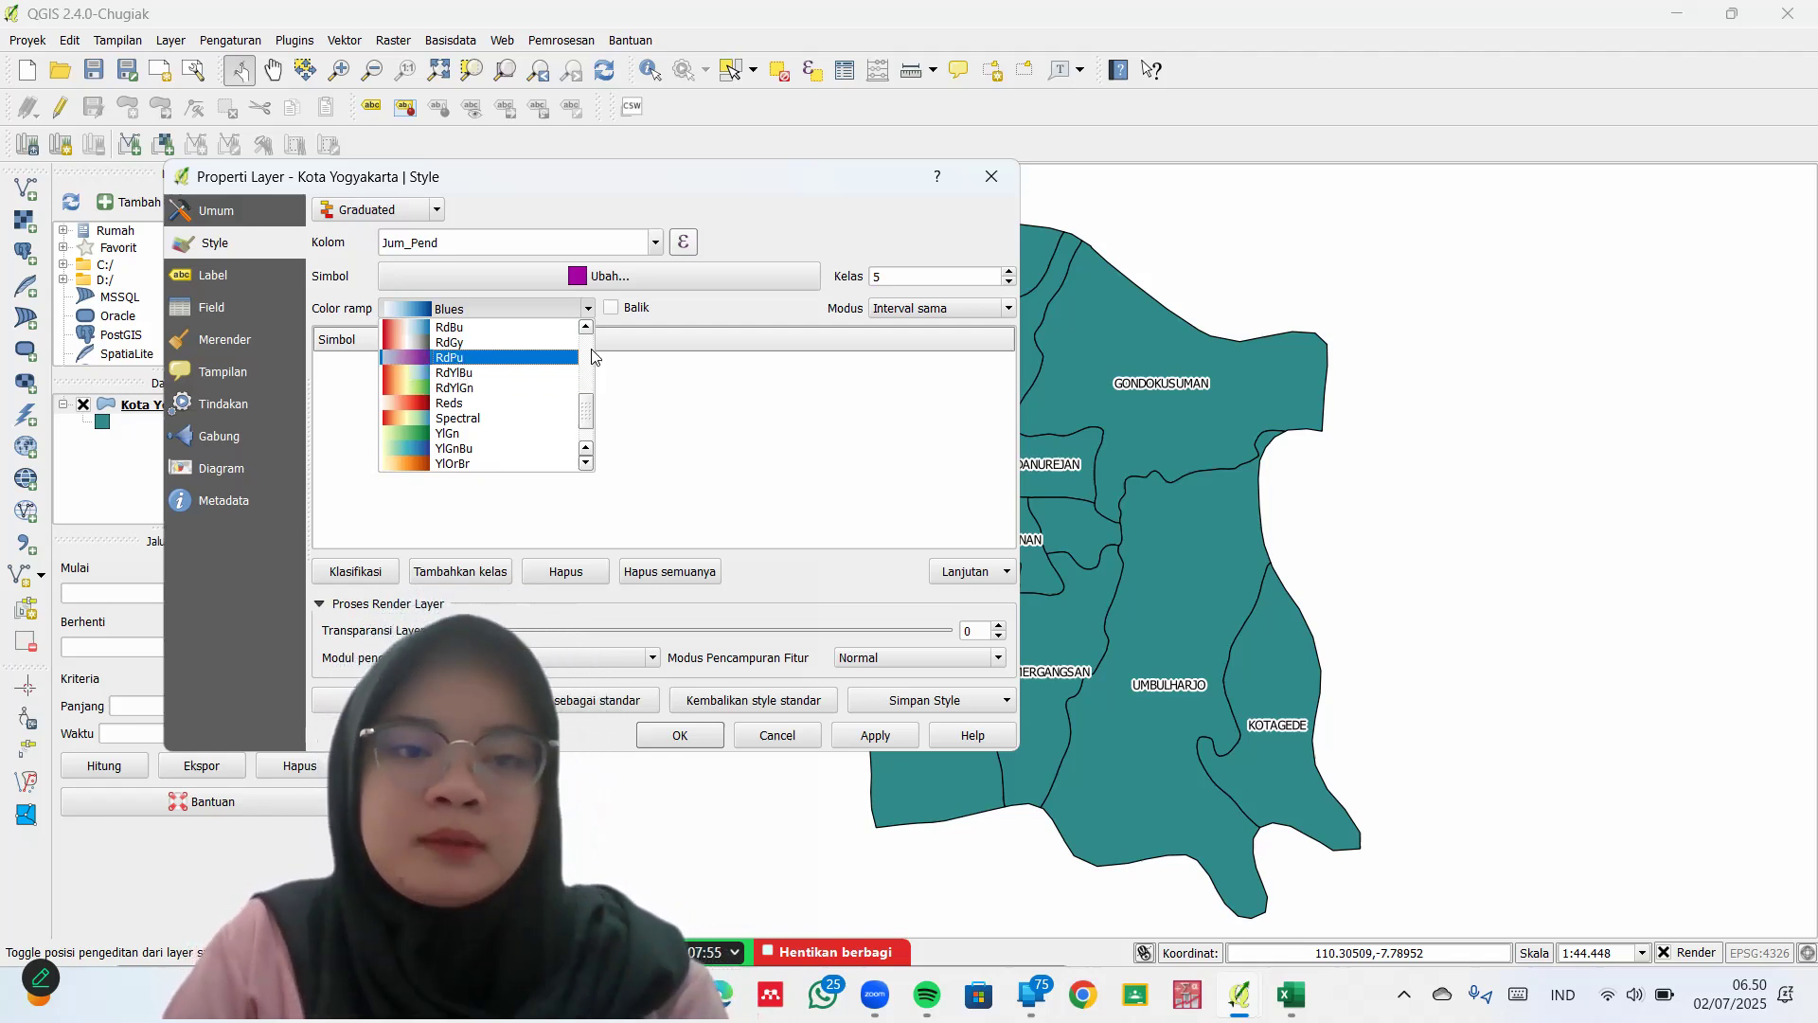
left_click(456, 363)
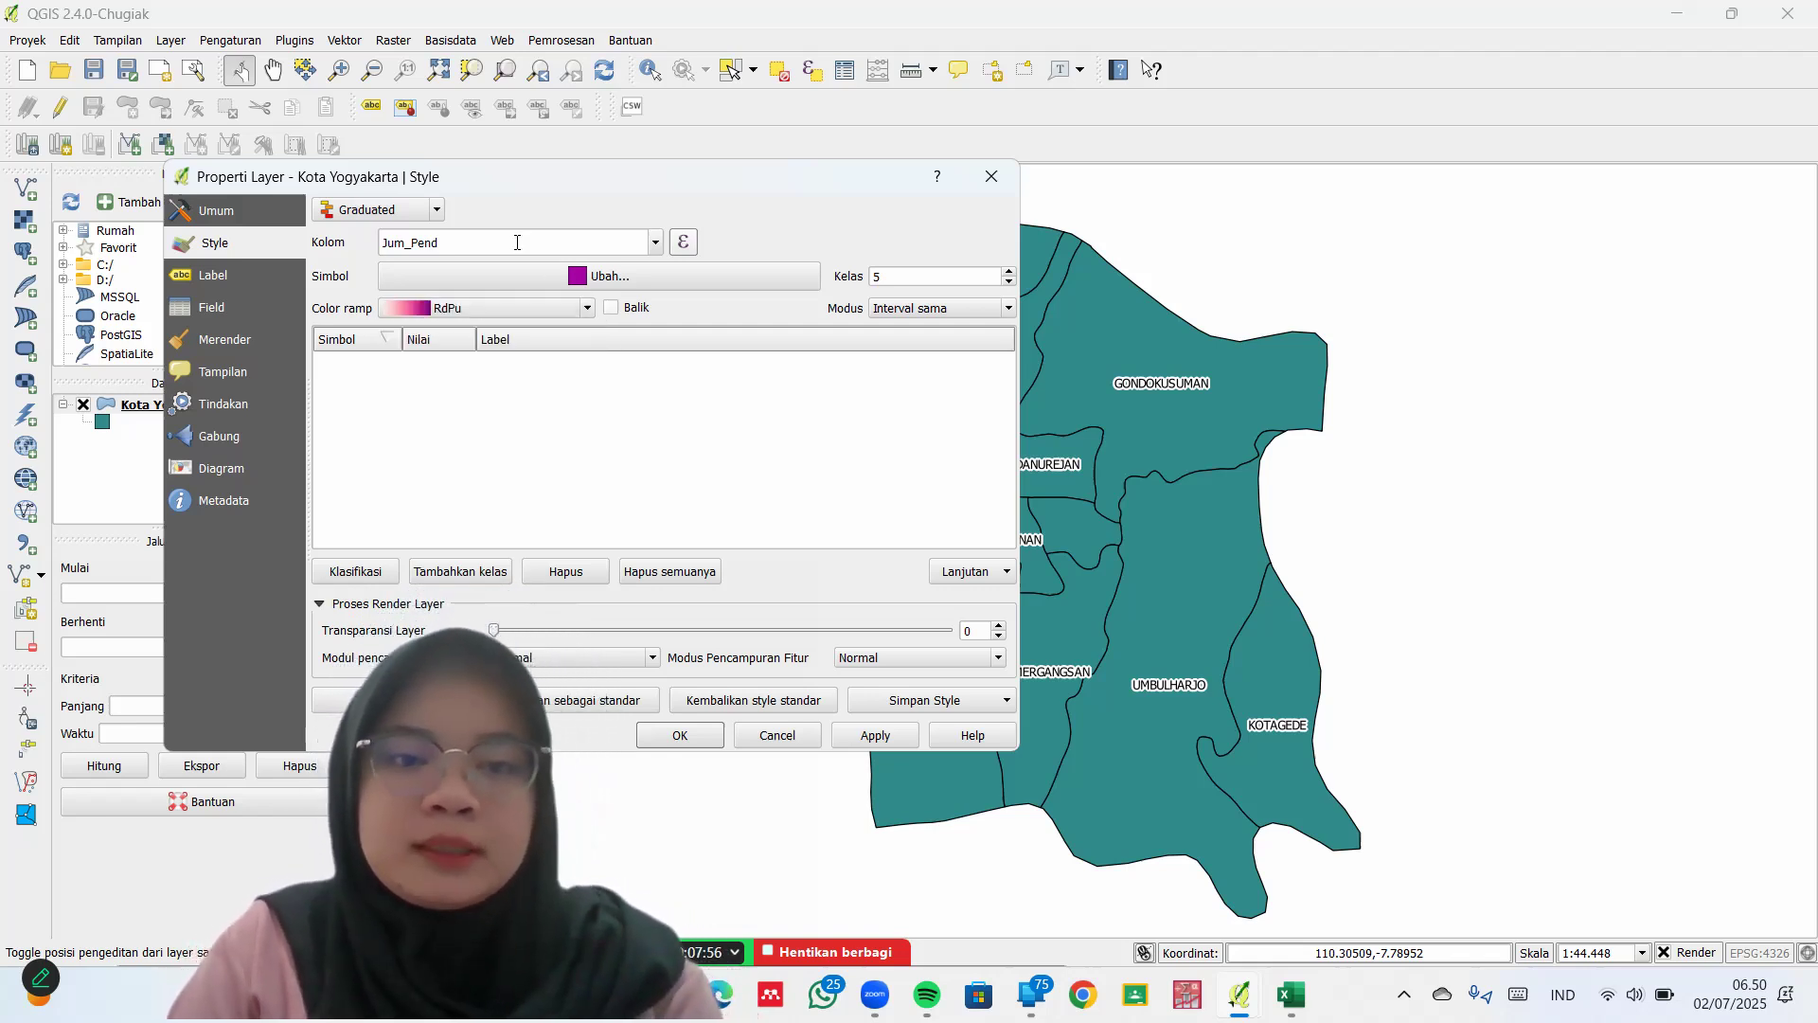
Generate the five graduated classes and label the first three Sangat Rendah, Rendah and Sedang
left_click(370, 582)
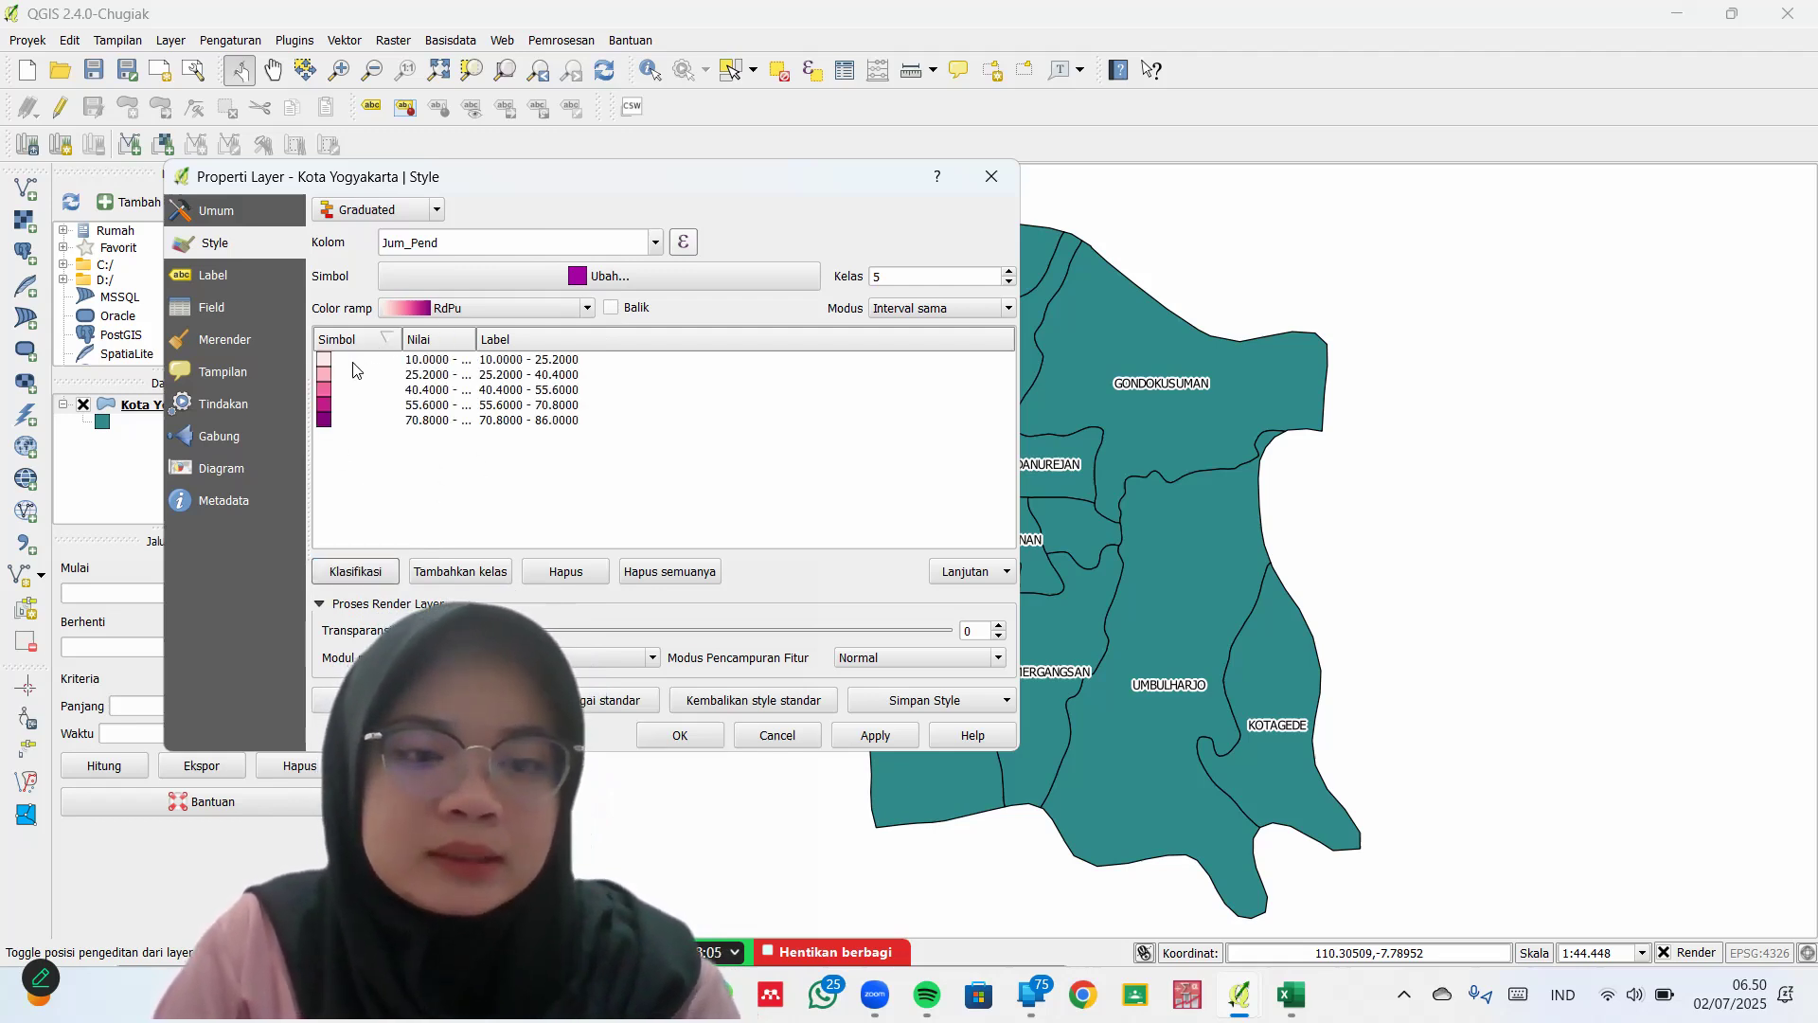
double_click(548, 361)
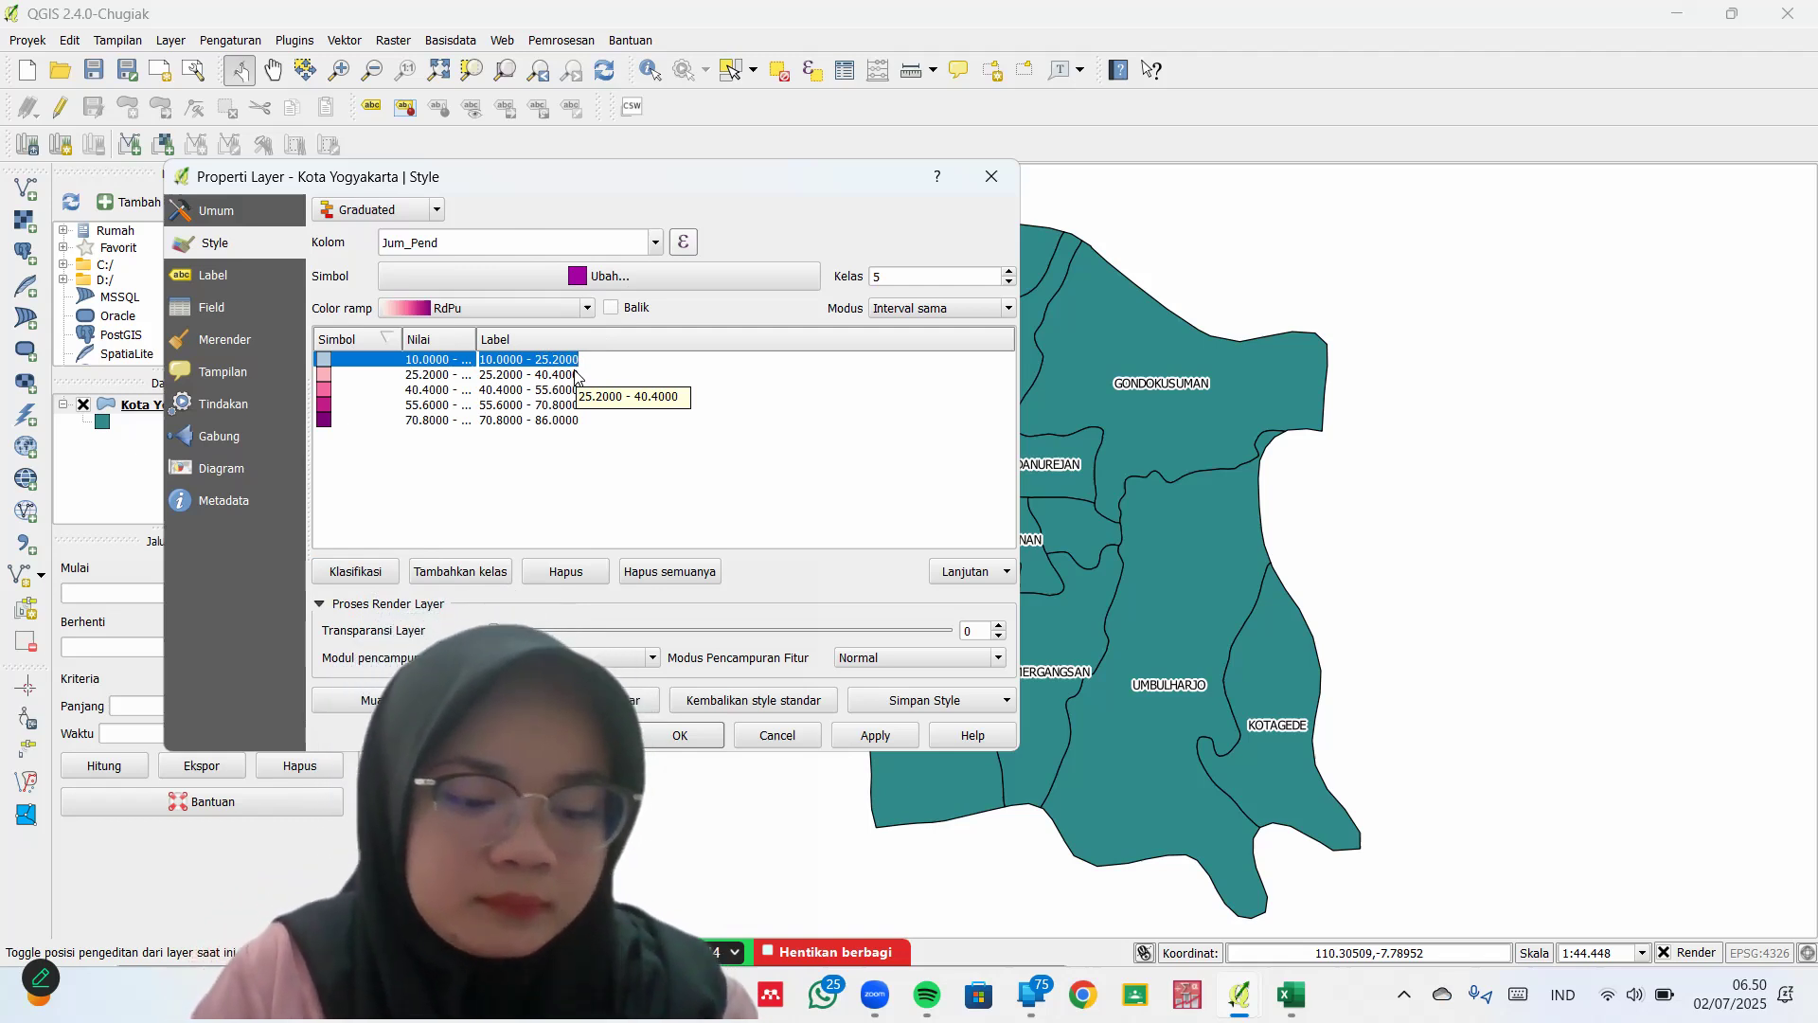
type("Sangat Rendah")
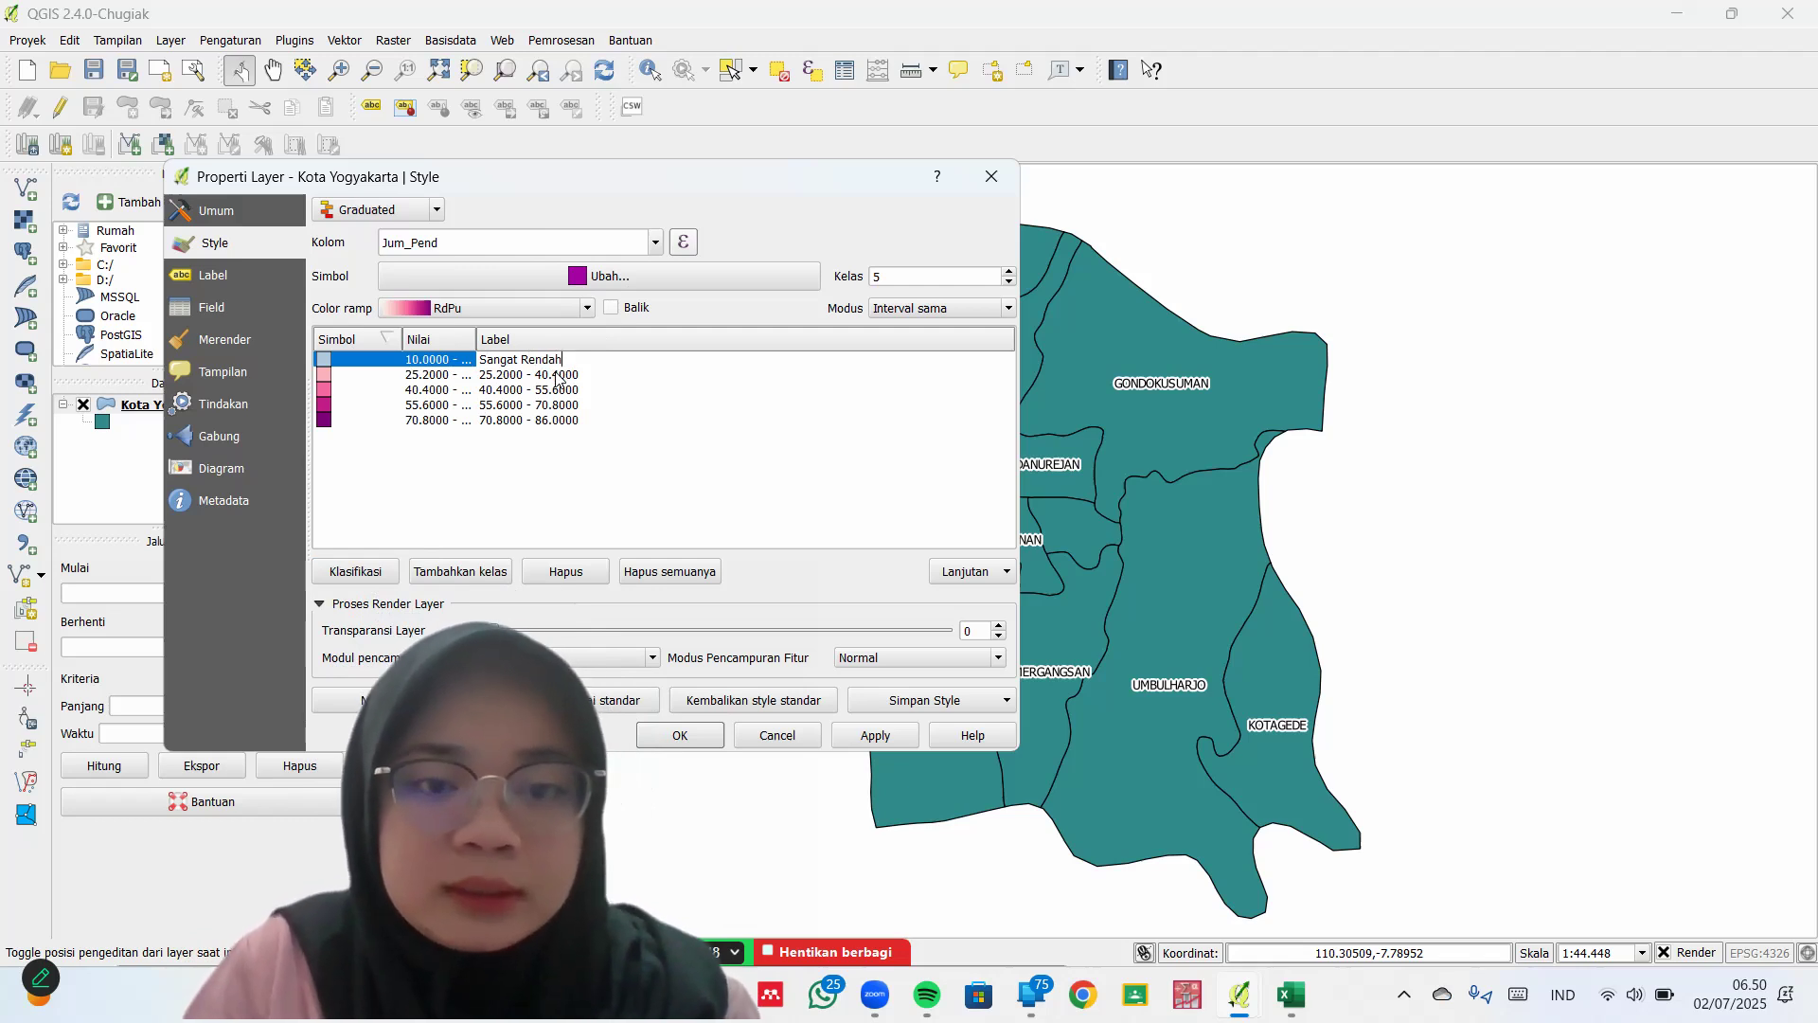
double_click(558, 374)
type("Re")
double_click(572, 389)
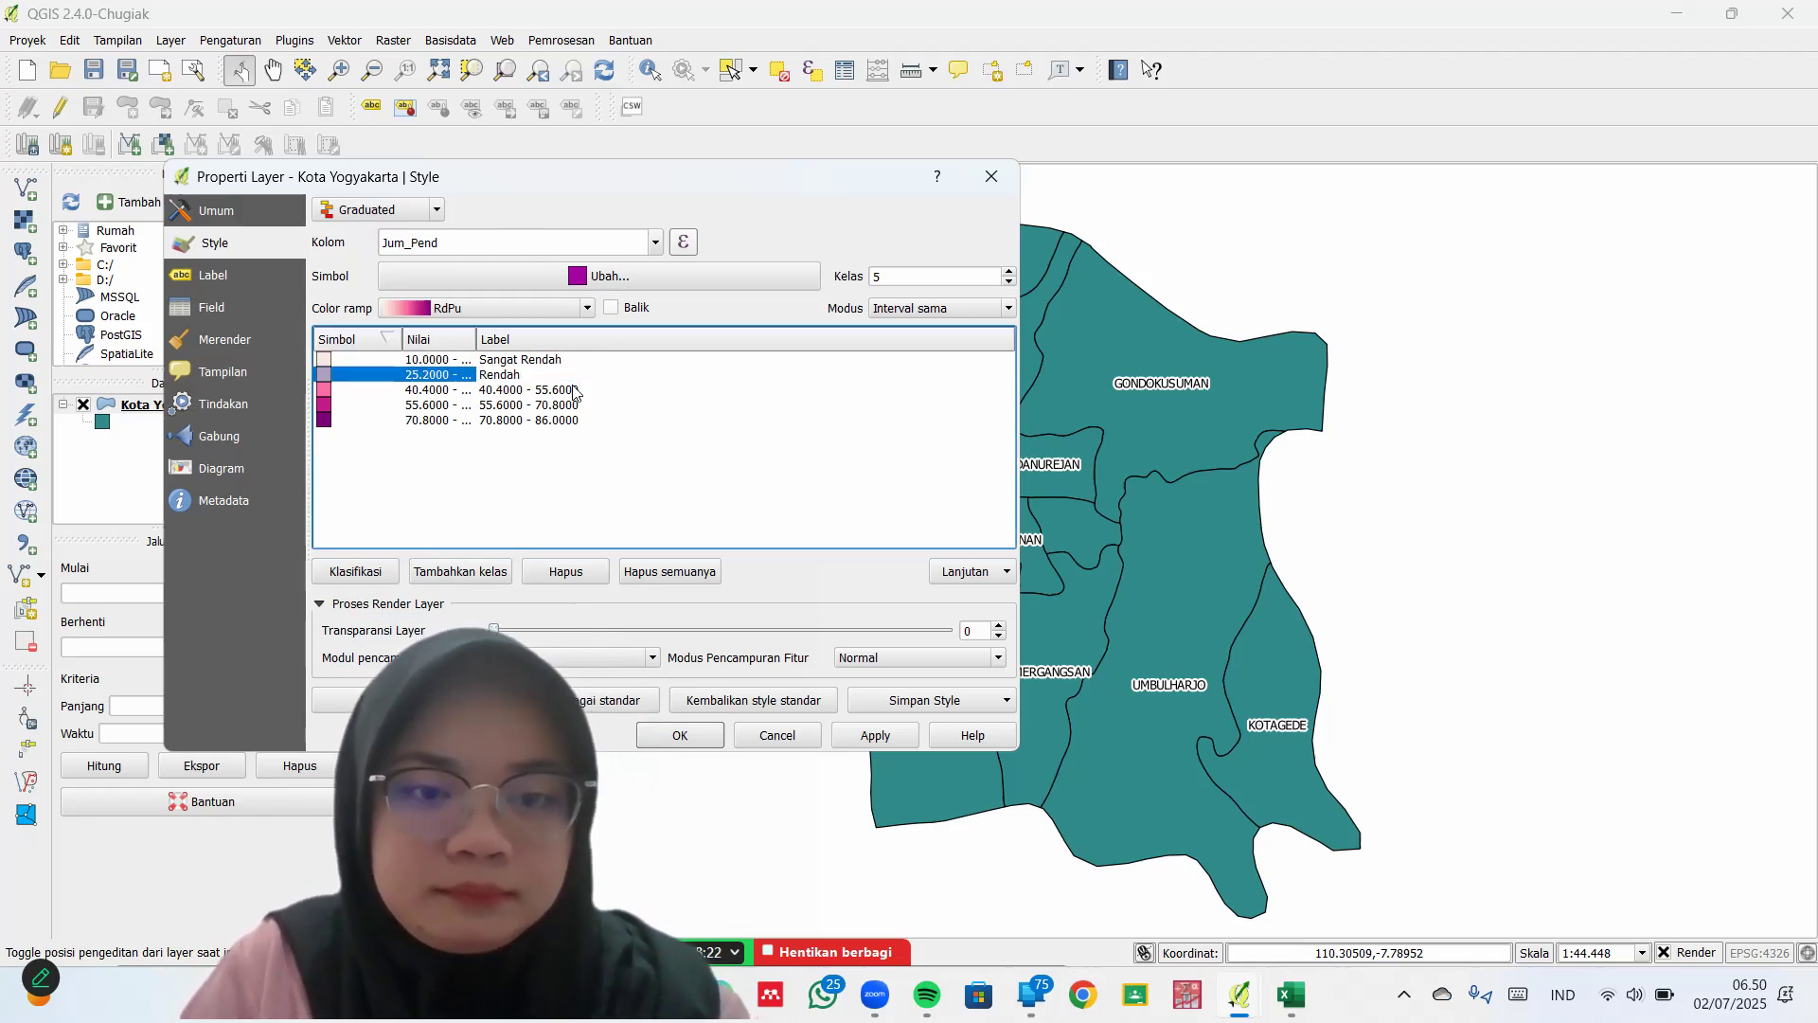
type("Sedang")
key("Return")
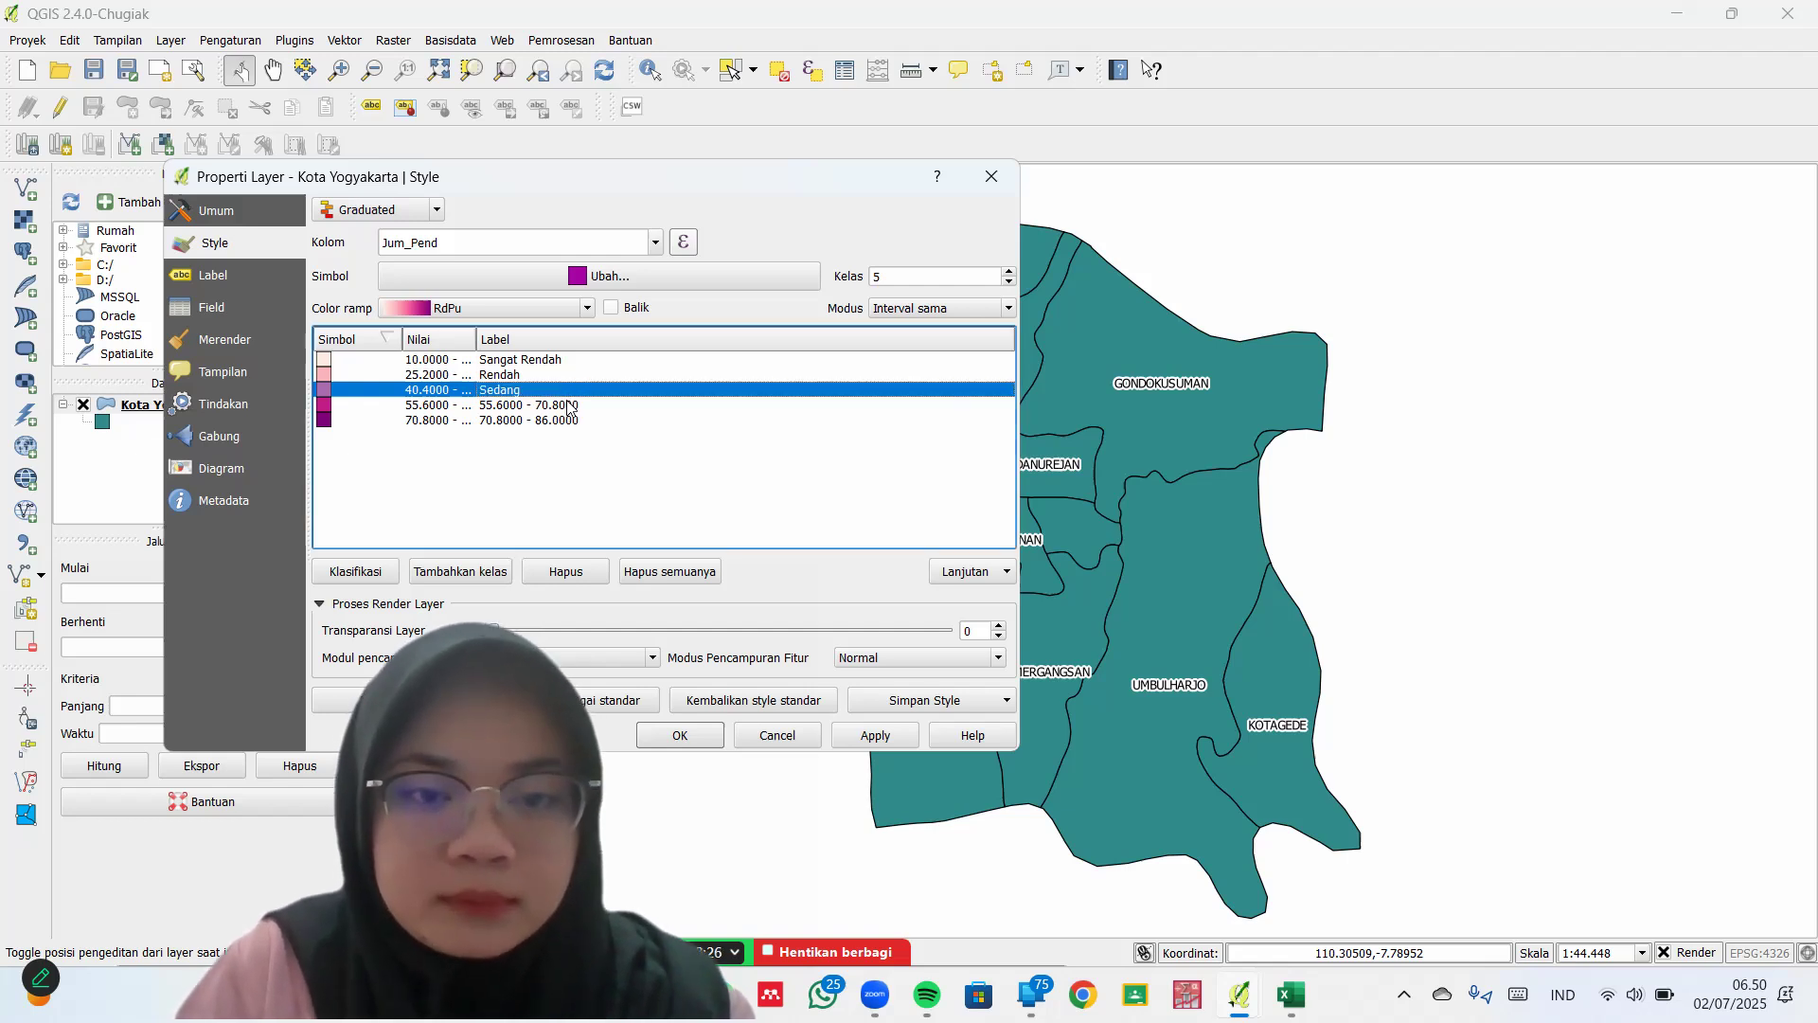
Relabel the fourth and fifth classes Tinggi and Sangat Tinggi
double_click(568, 404)
type("Tin")
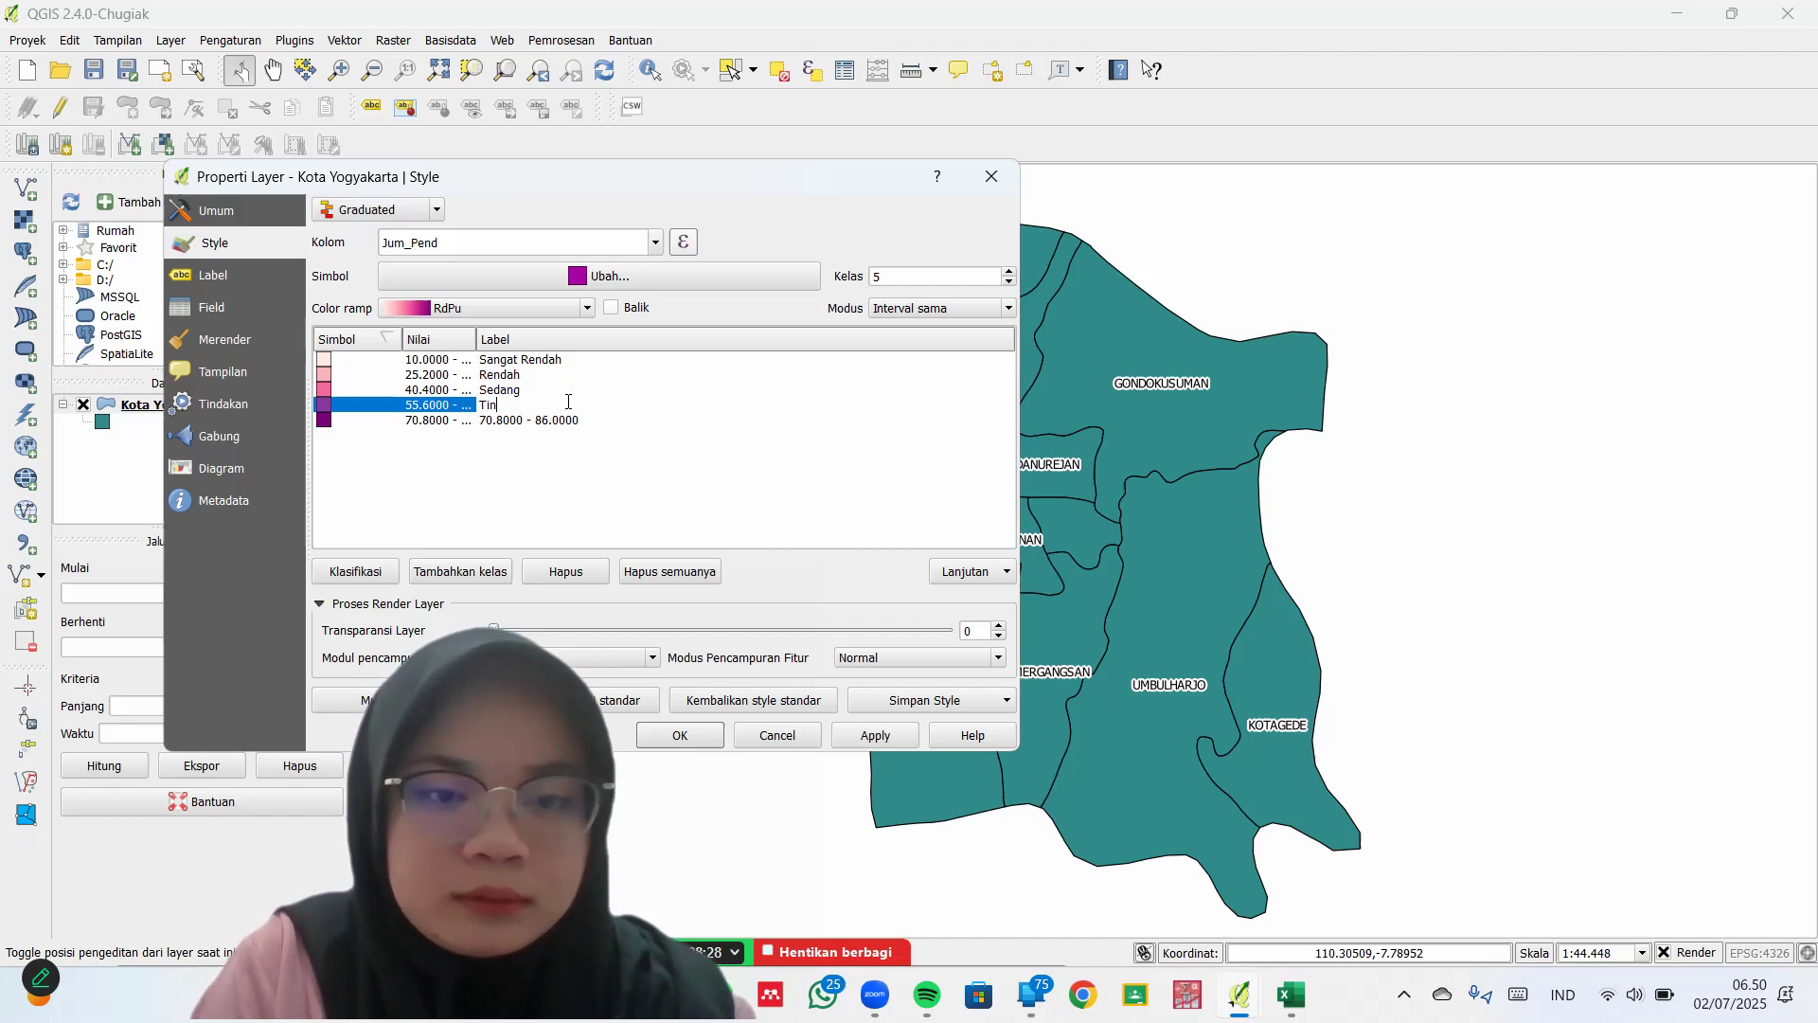
type("ggi")
key("Return")
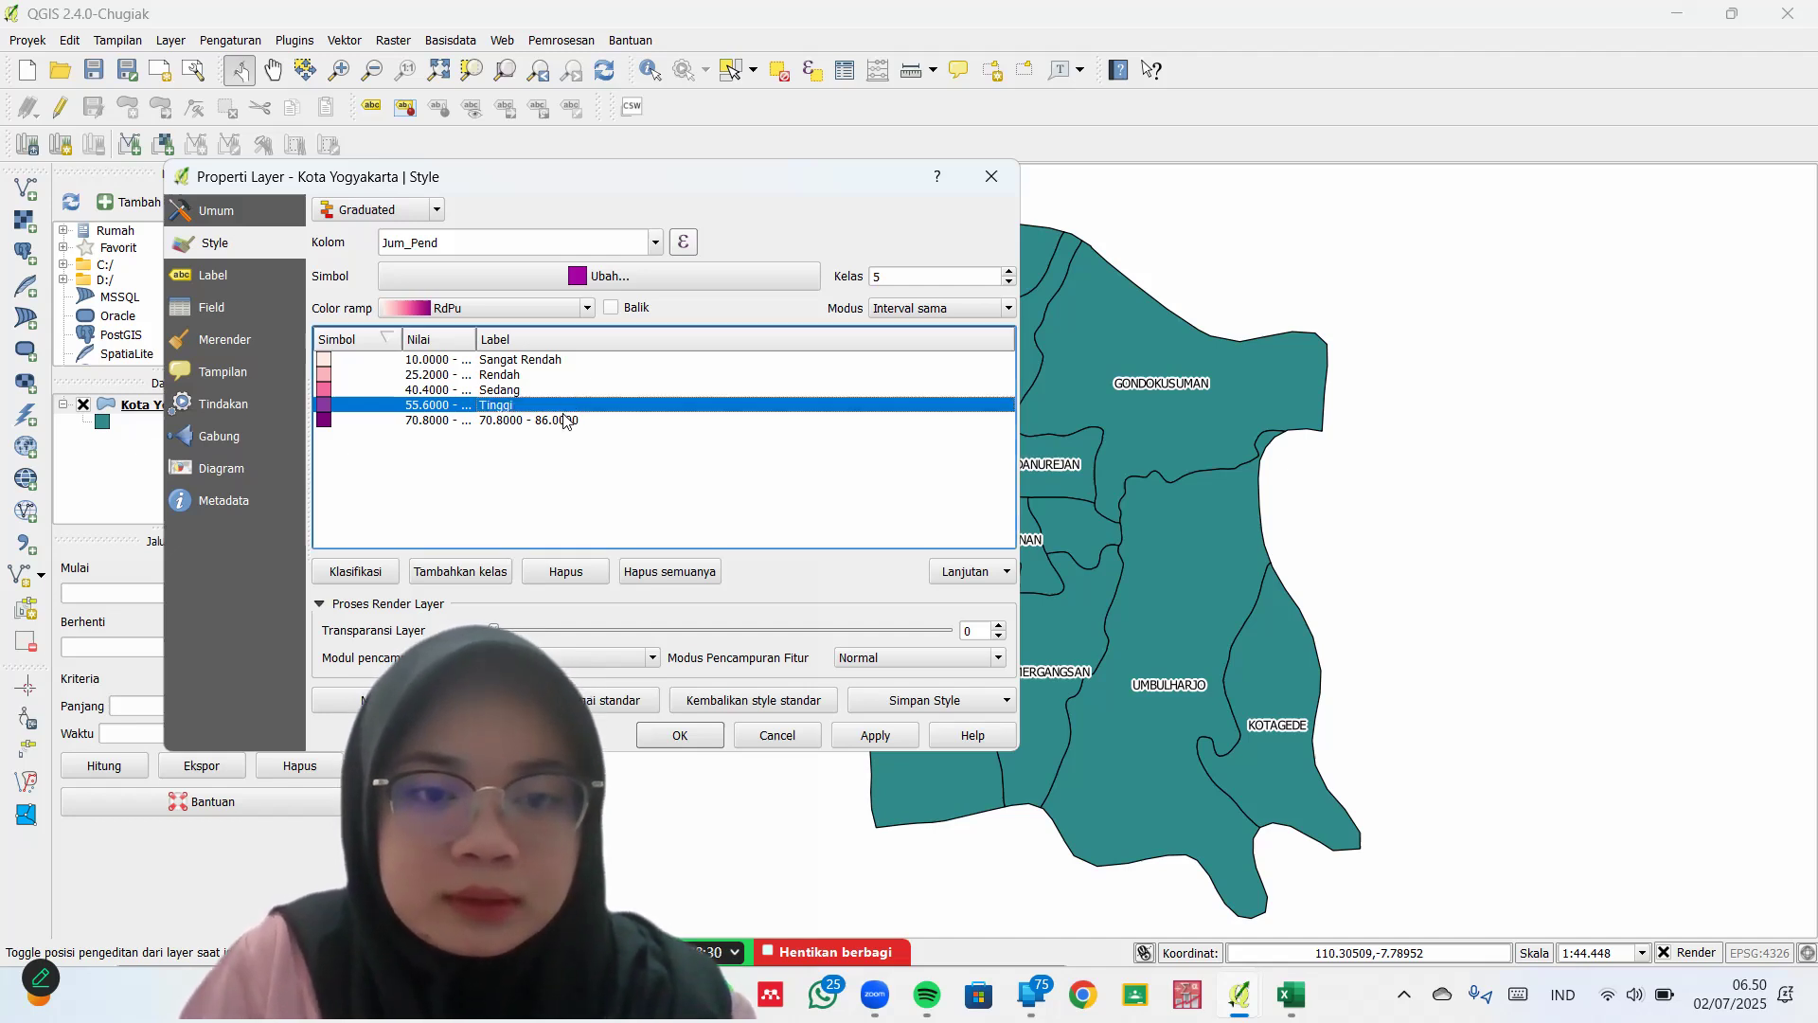
left_click(565, 420)
double_click(564, 417)
type("Sangat Tinggi")
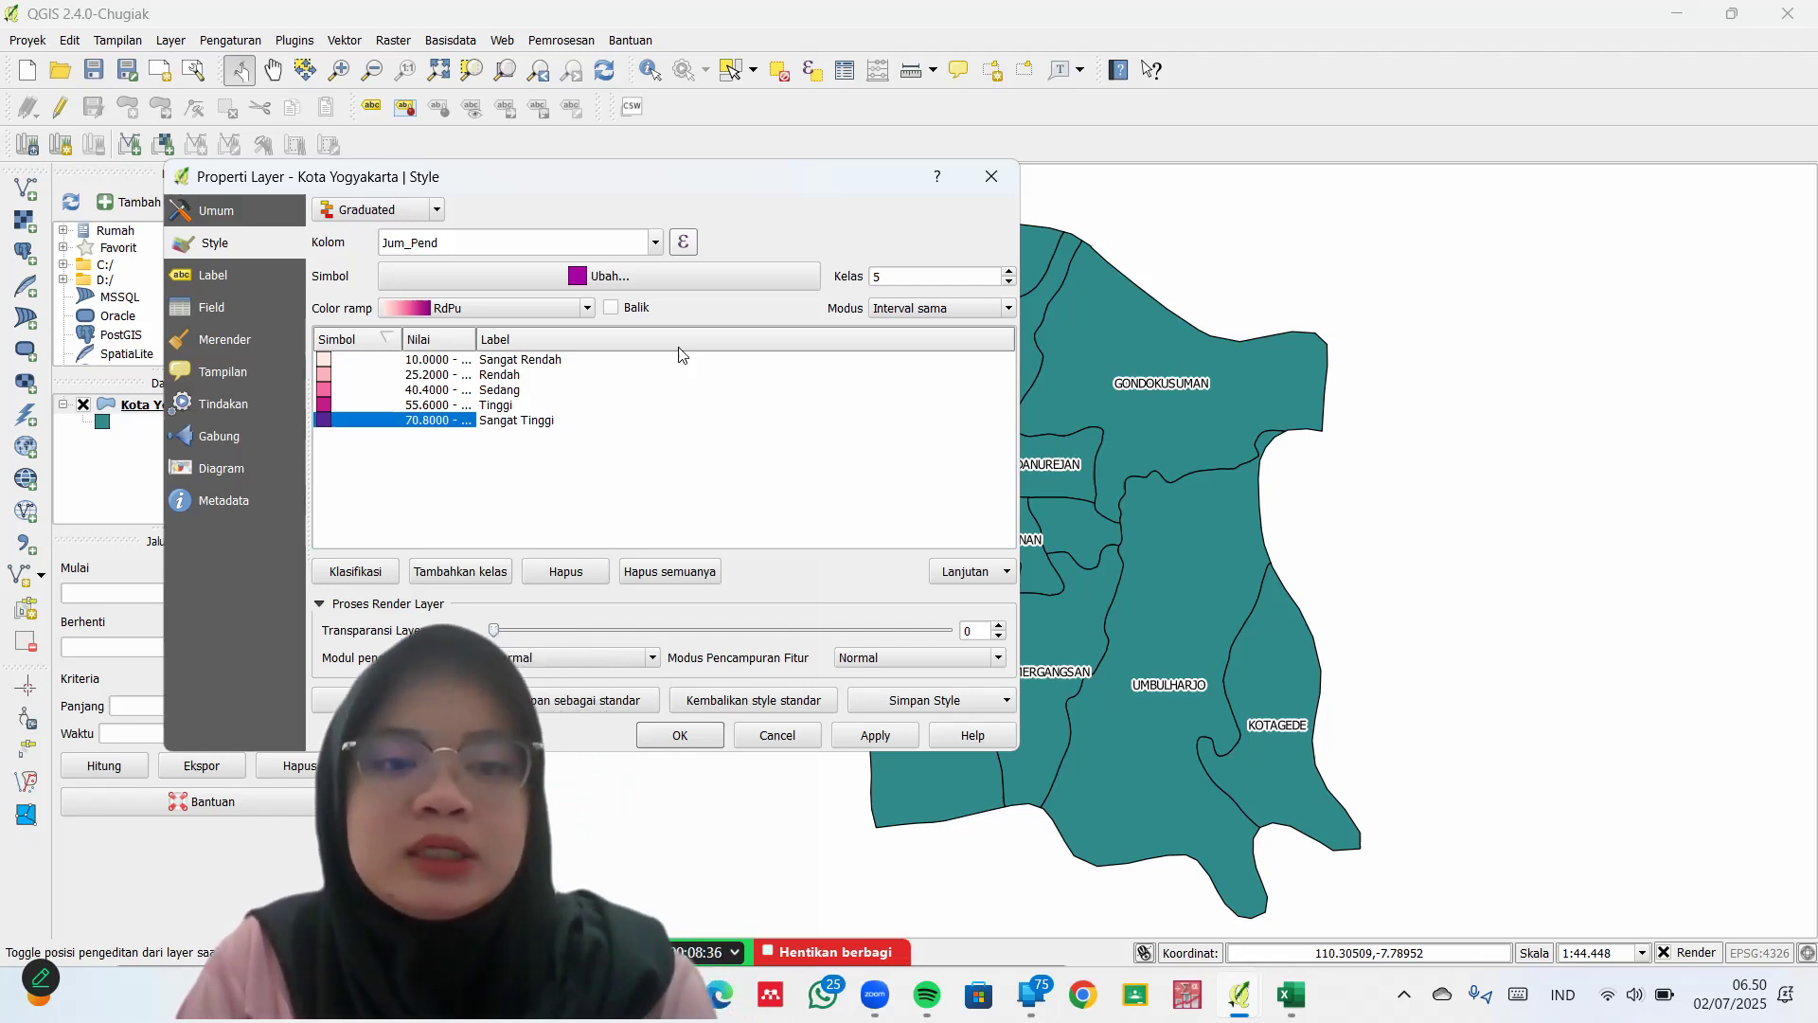
key("Return")
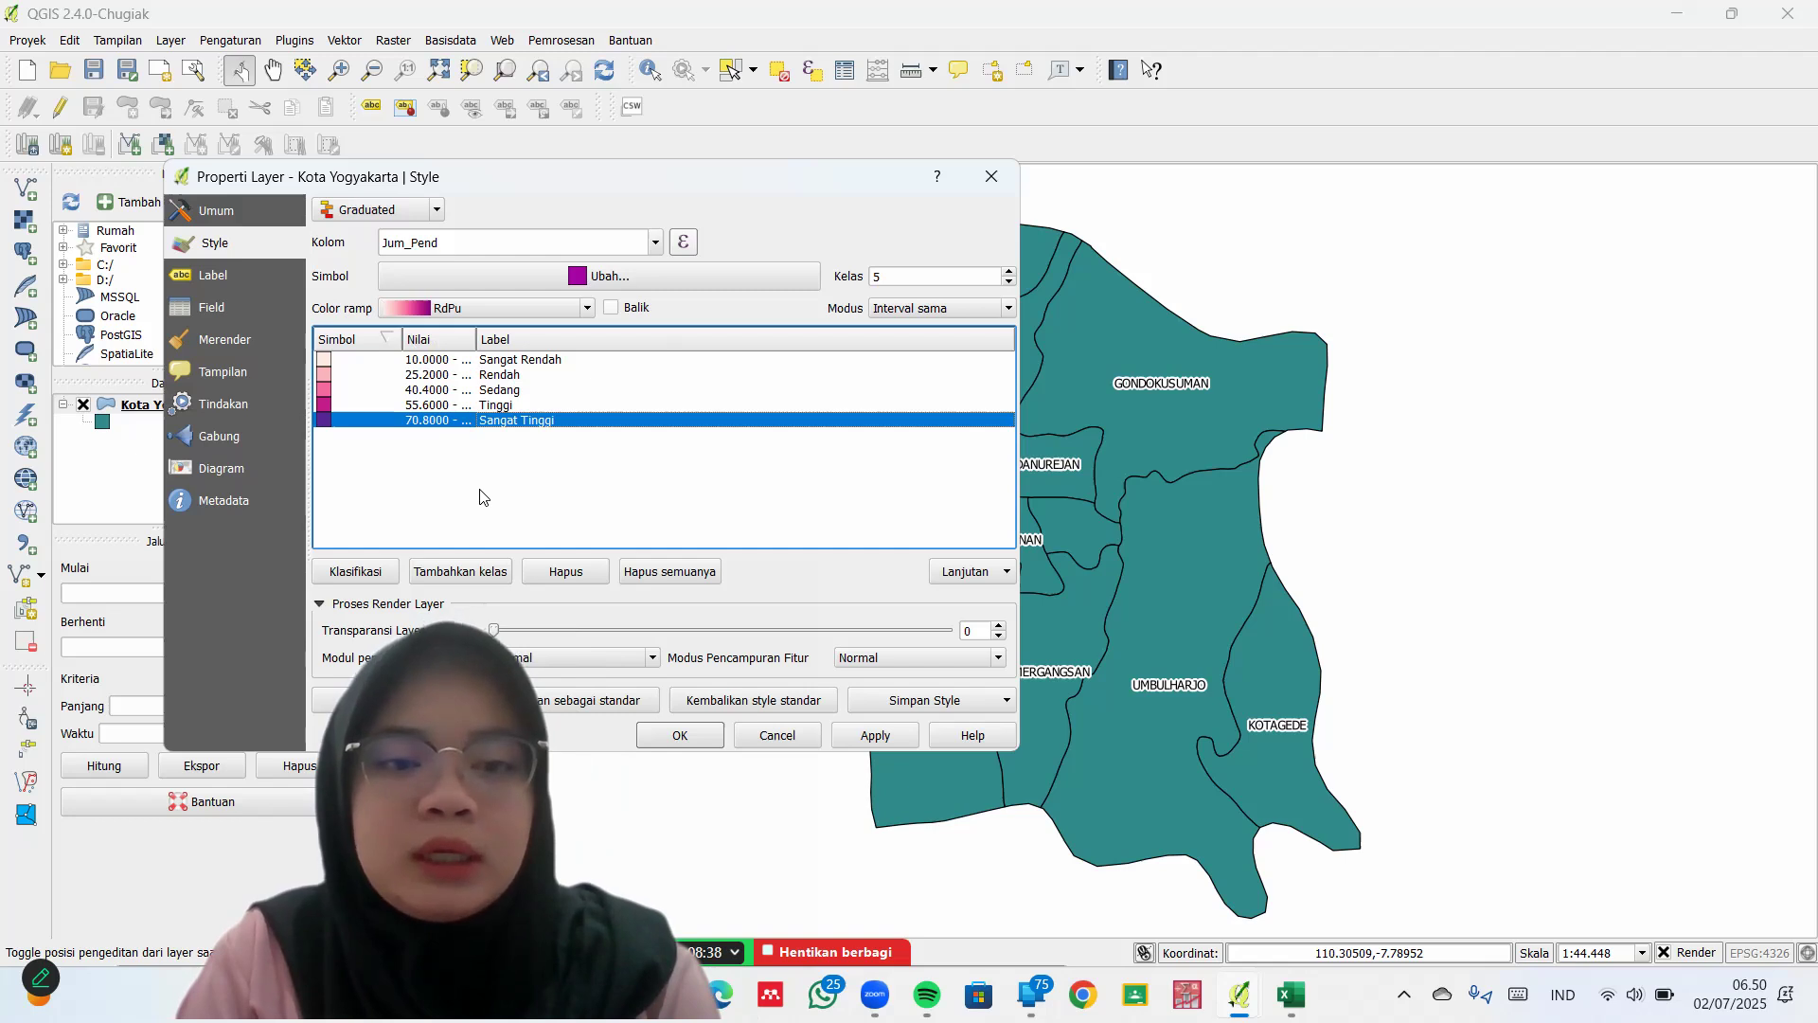
left_click(483, 496)
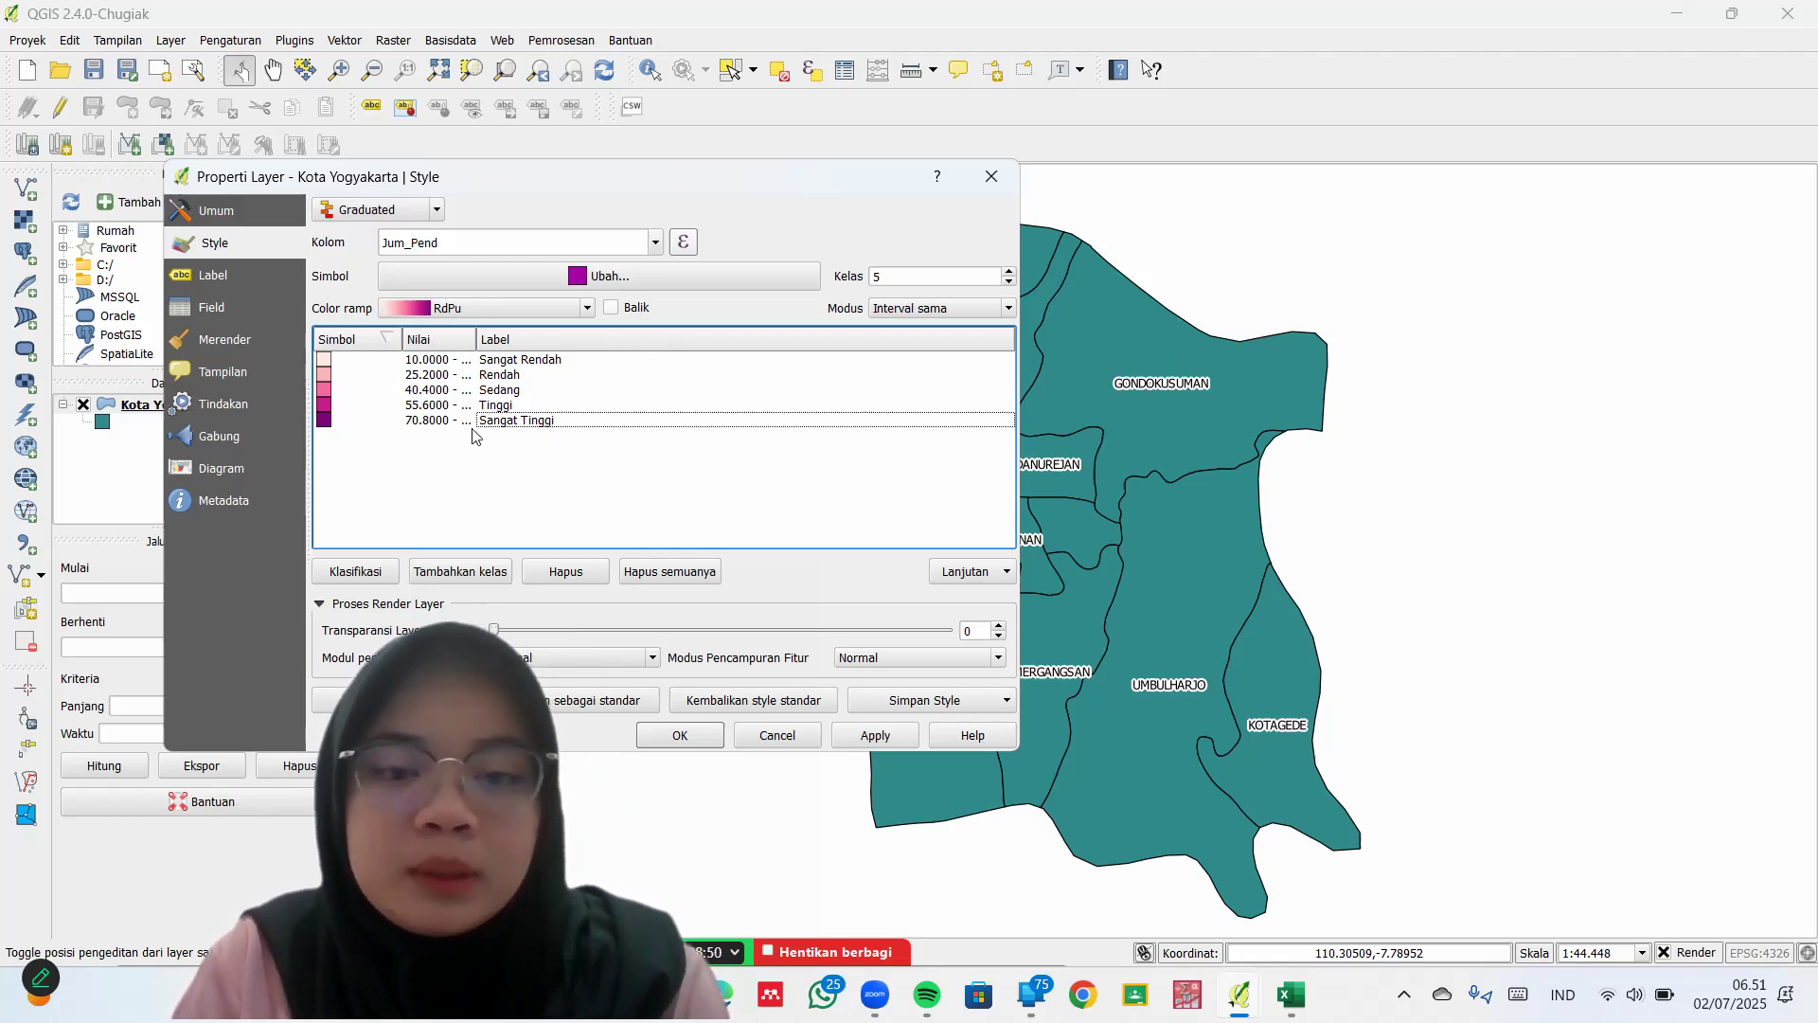
Apply the relabelled RdPu classes to Kota Yogyakarta and close Layer Properties
left_click(871, 735)
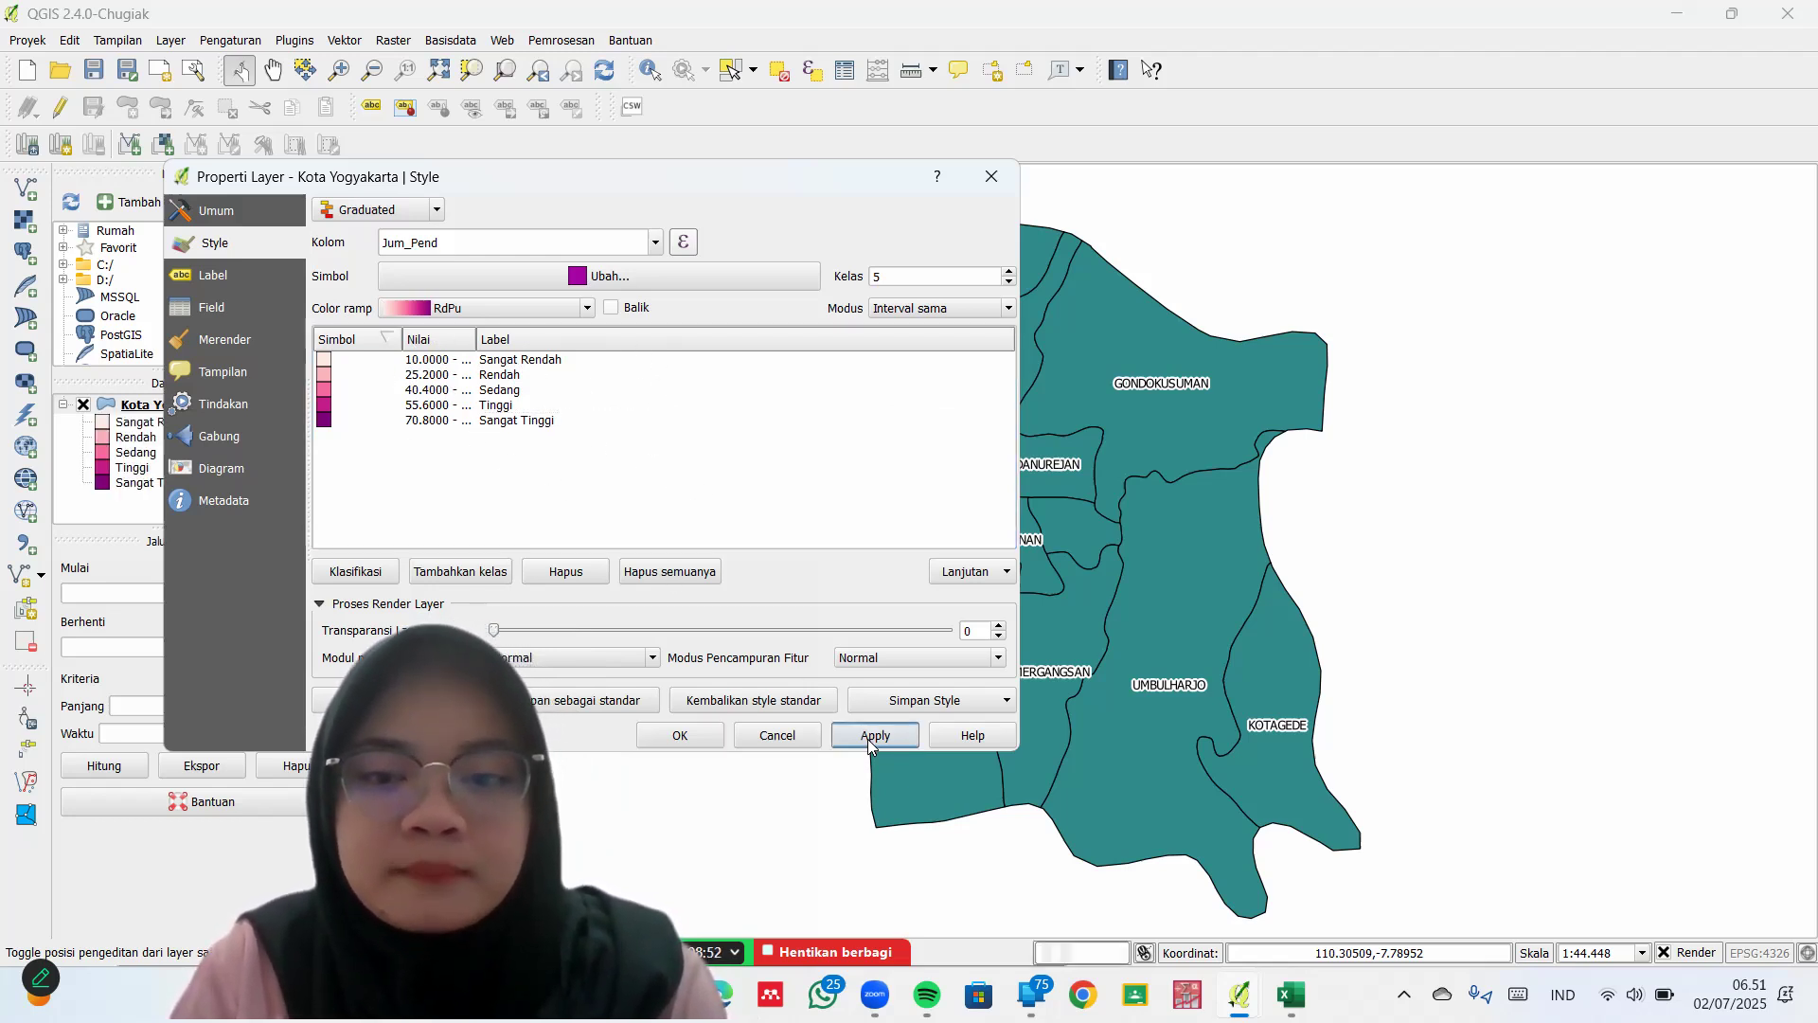
left_click(689, 736)
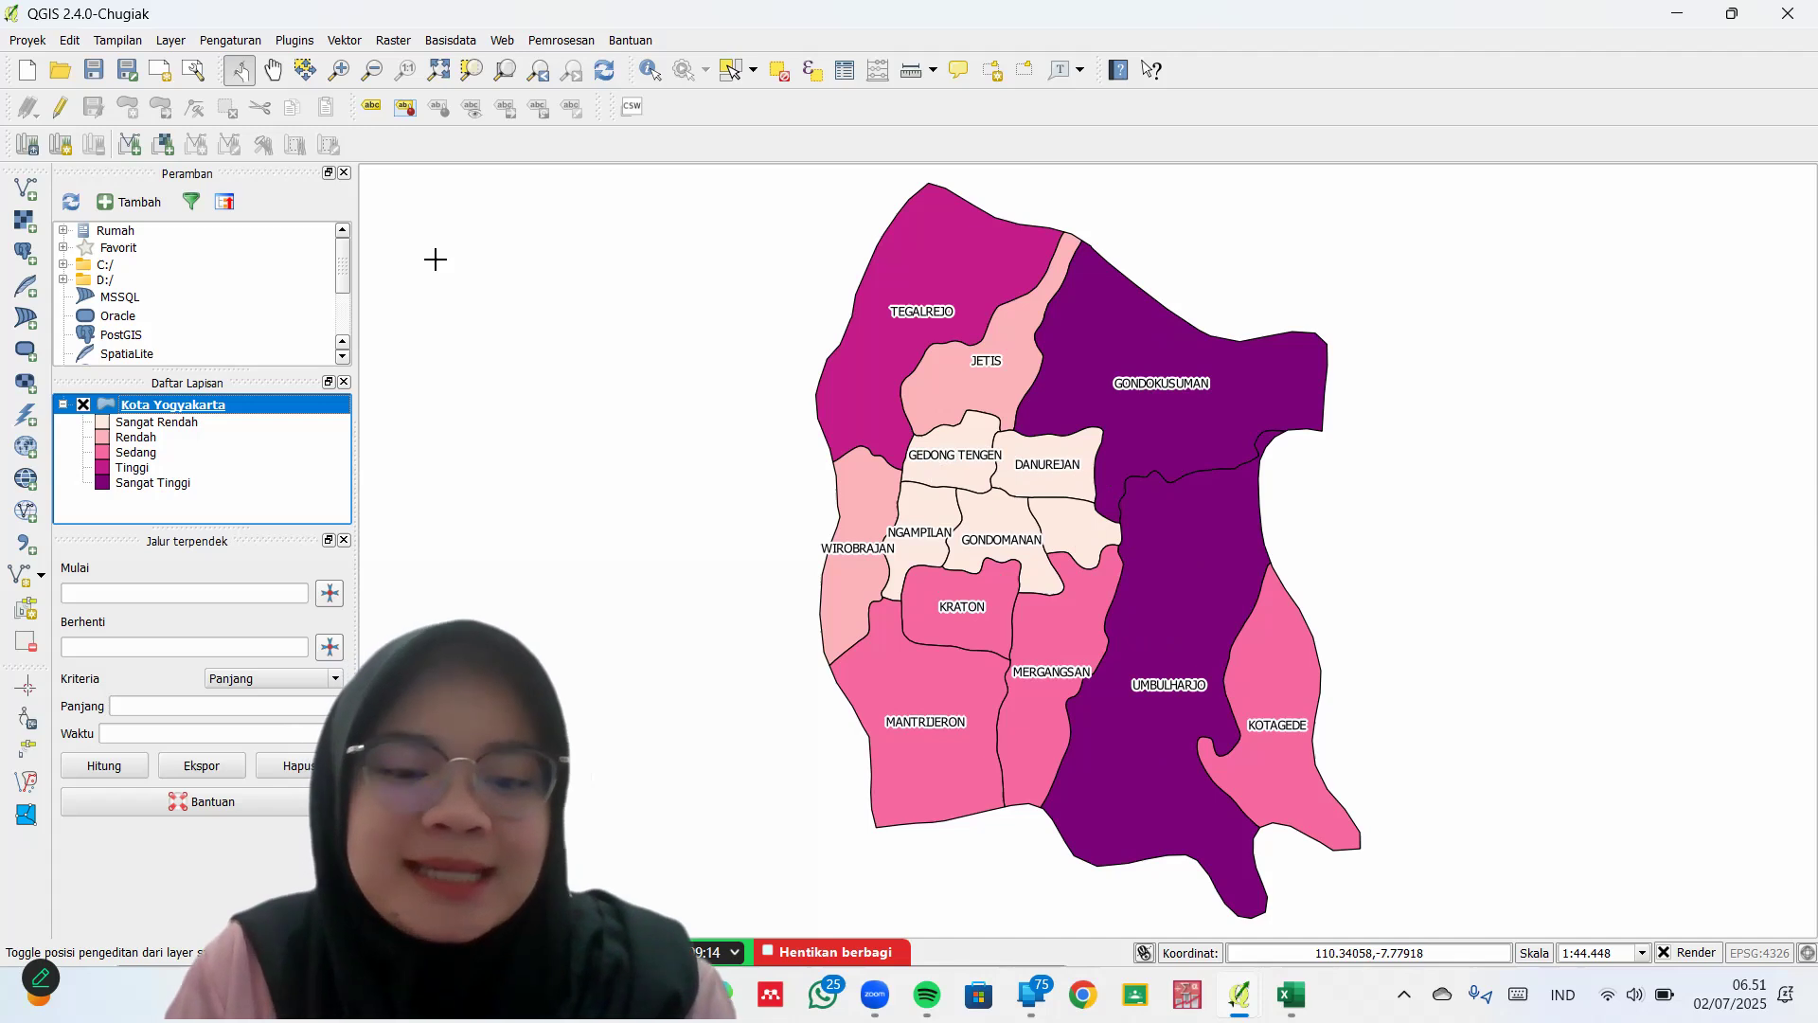
Create a new print composer named 'Kasus DBD Kota Yogyakarta tahun 2022'
left_click(28, 40)
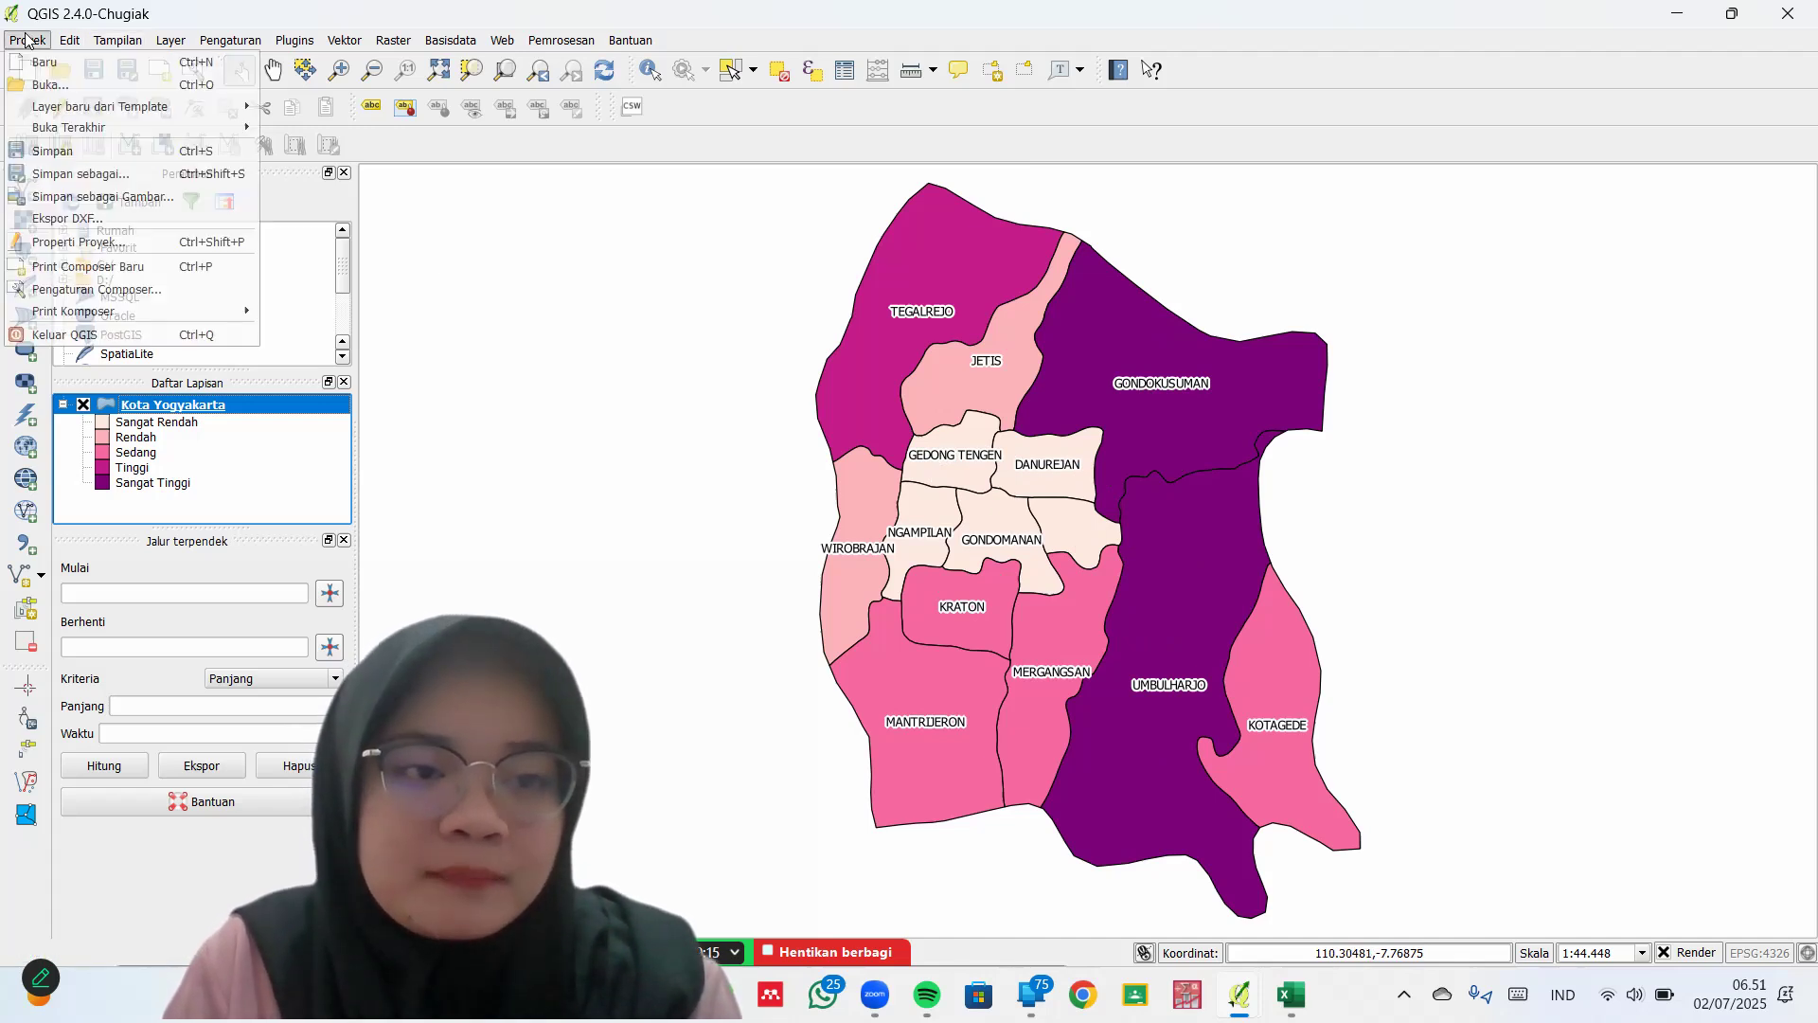
left_click(217, 265)
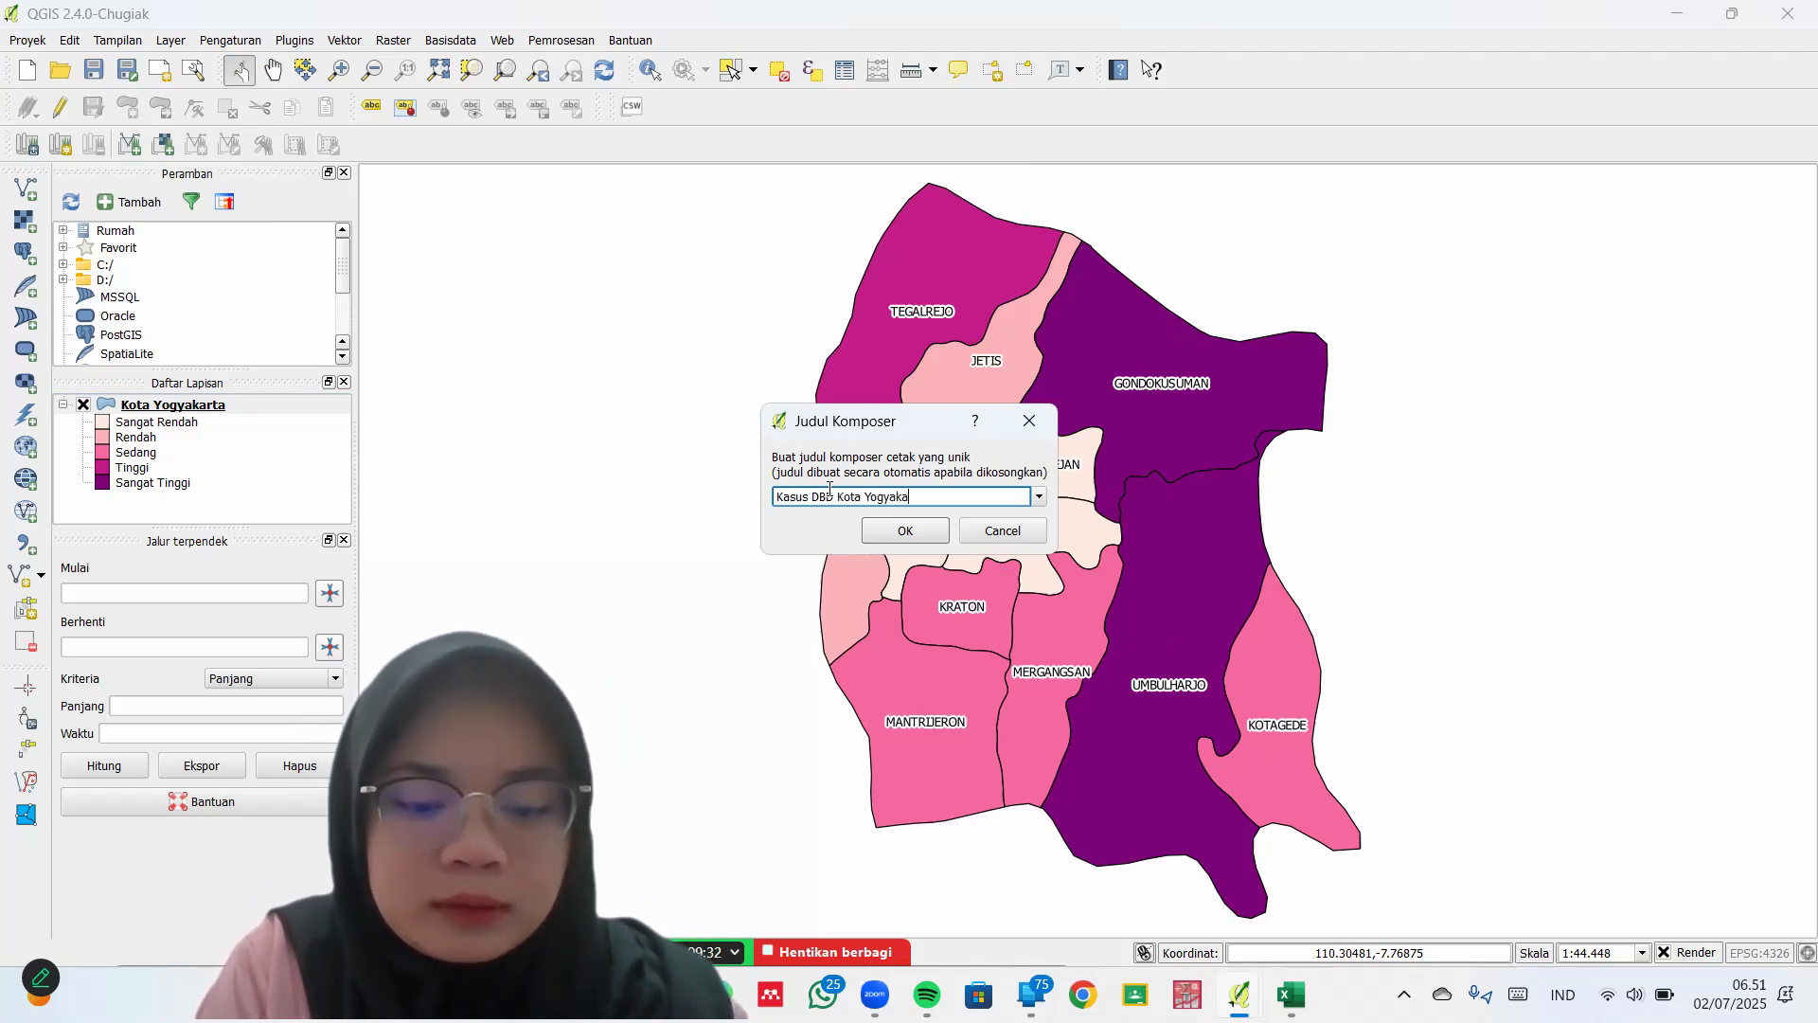
type("tahun 2022")
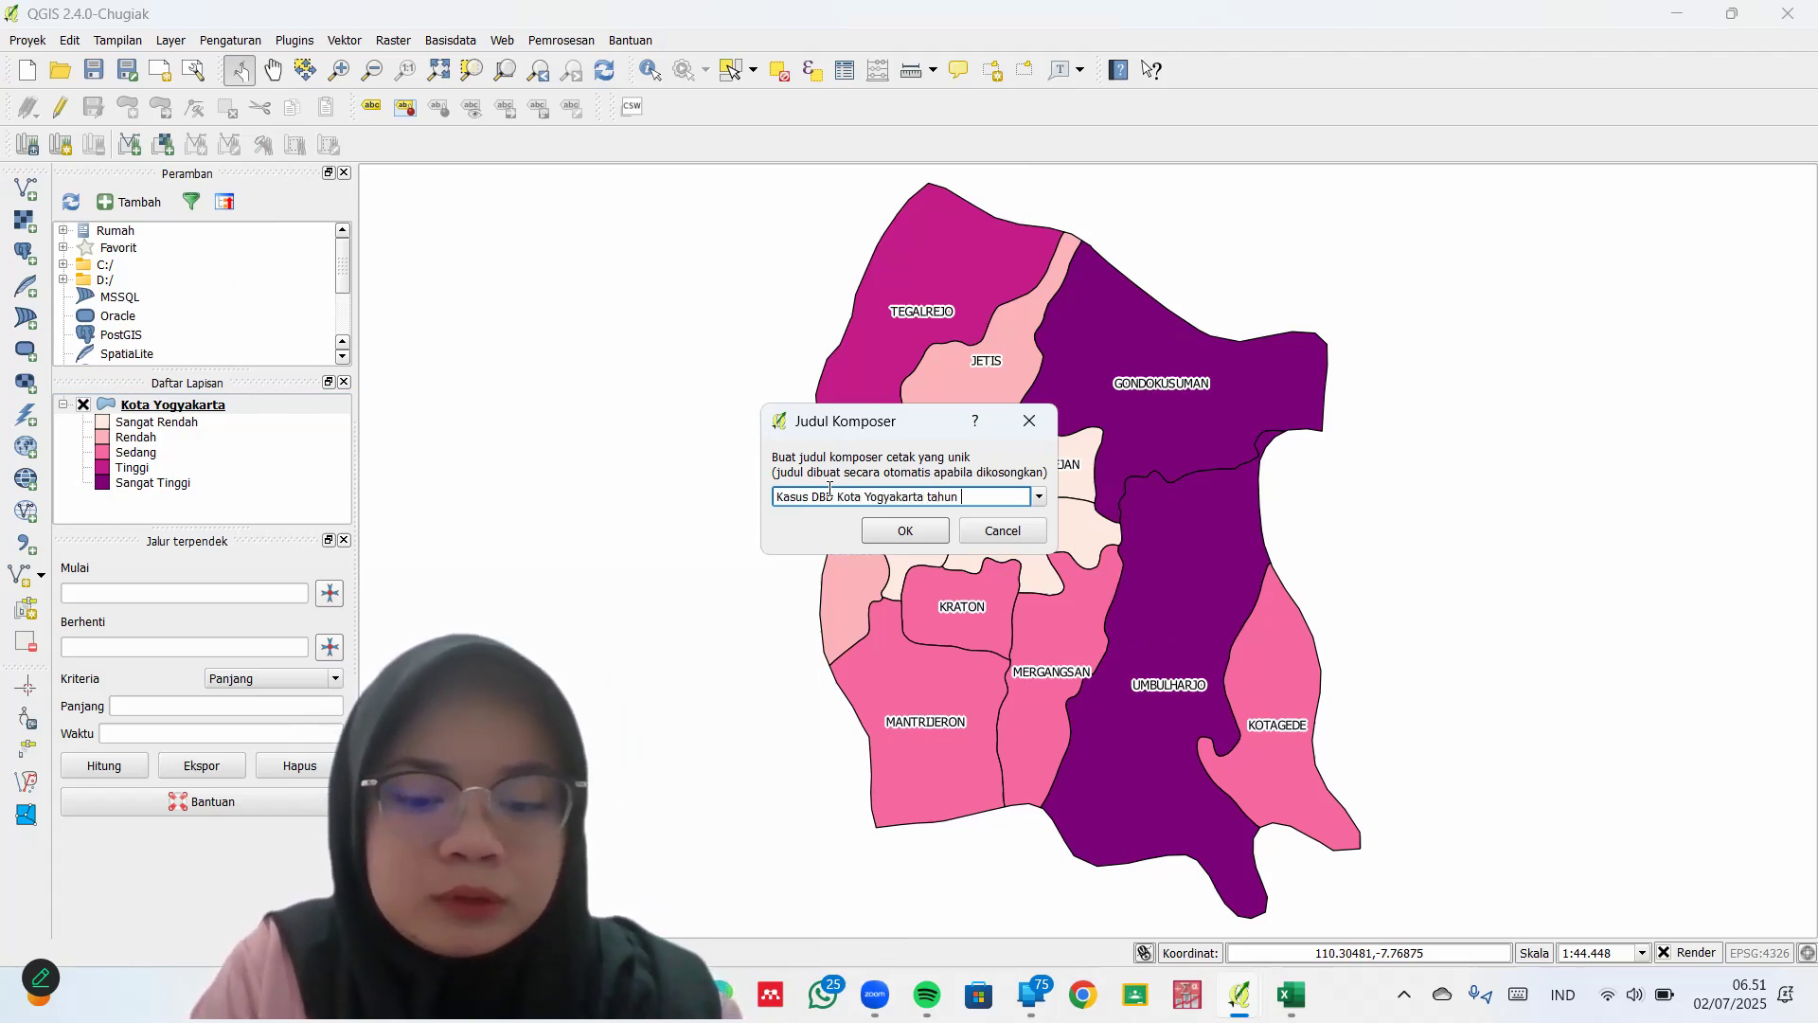
left_click(884, 528)
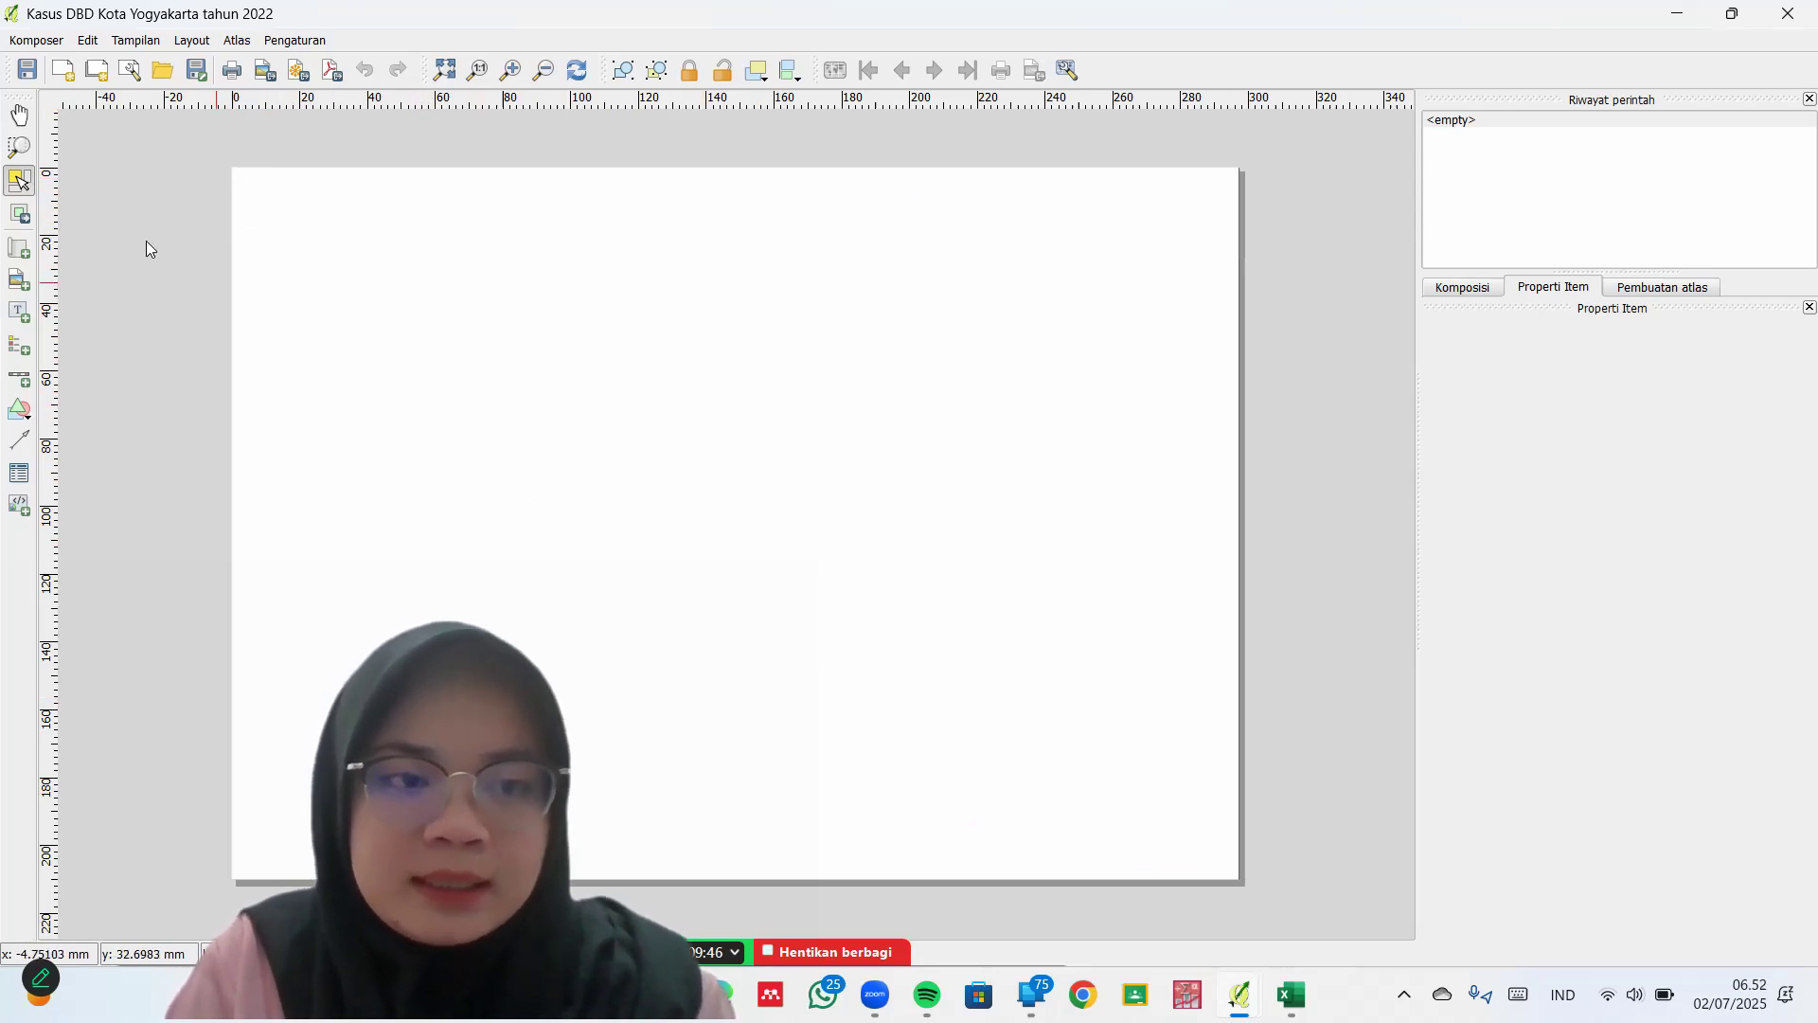
Add a map frame on the page's left, enlarge the districts to fill it, and add a top-right image frame
left_click(26, 255)
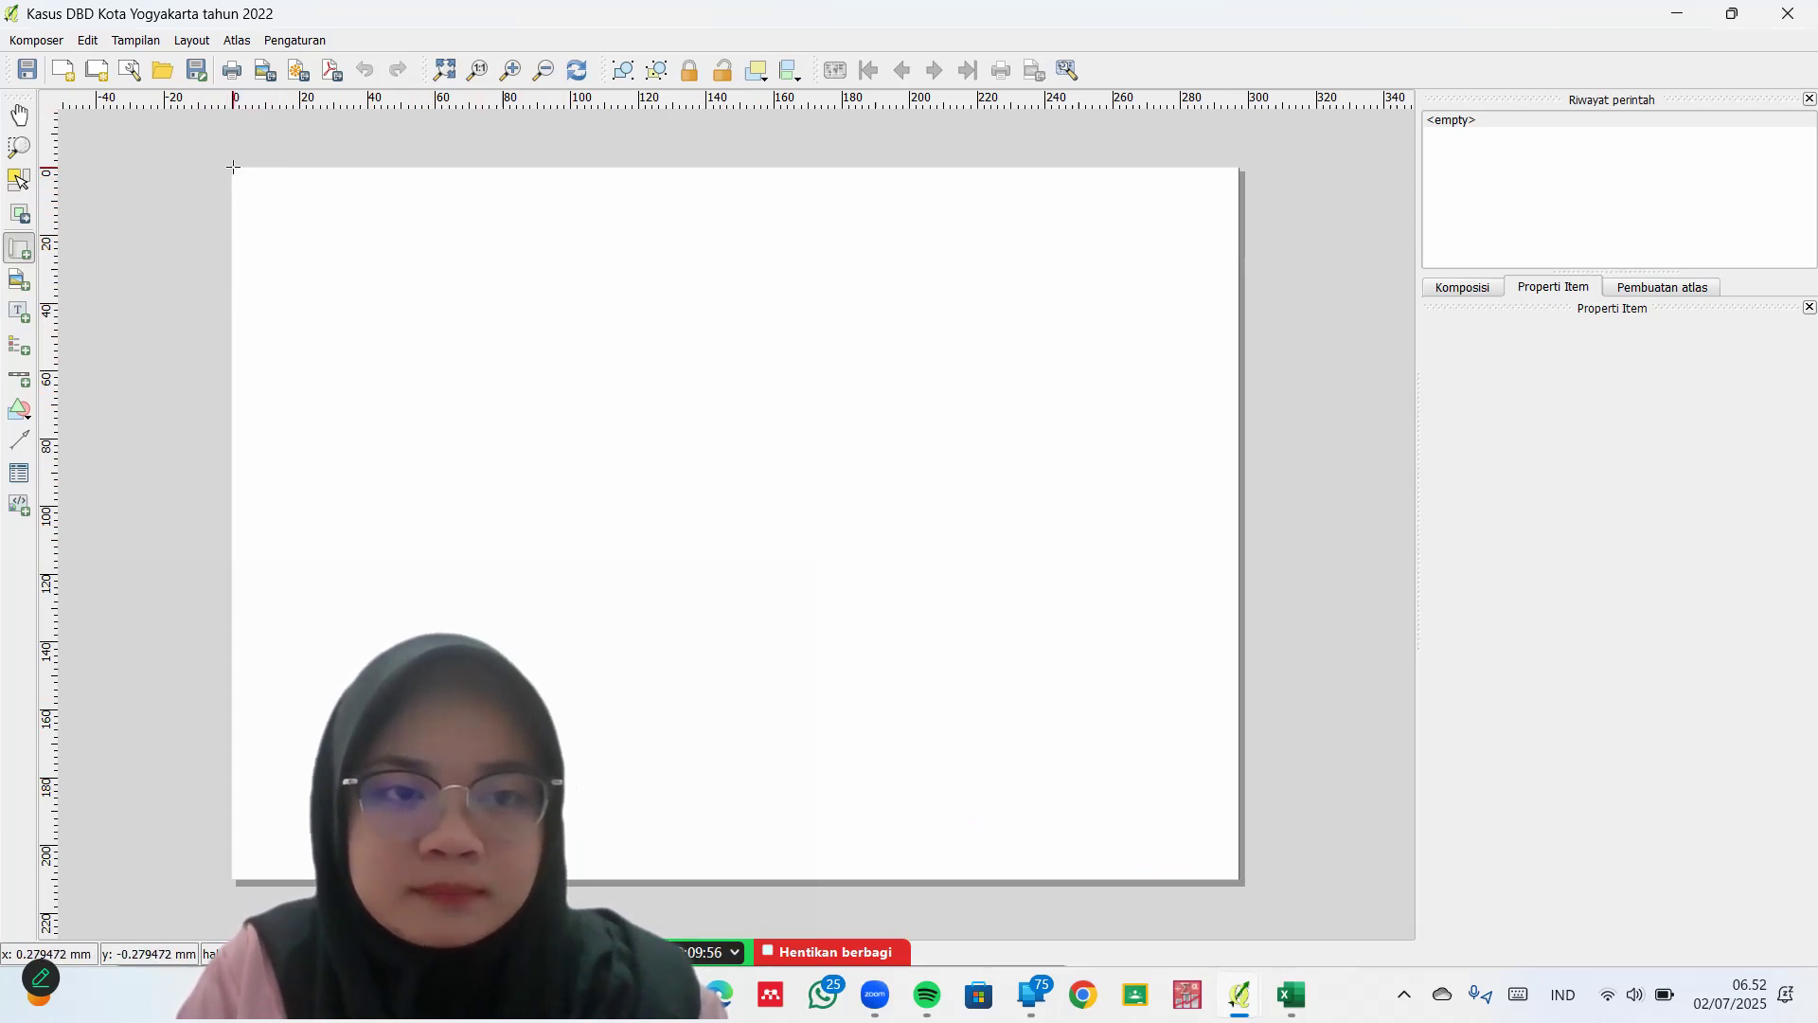
left_click_drag(259, 183, 839, 880)
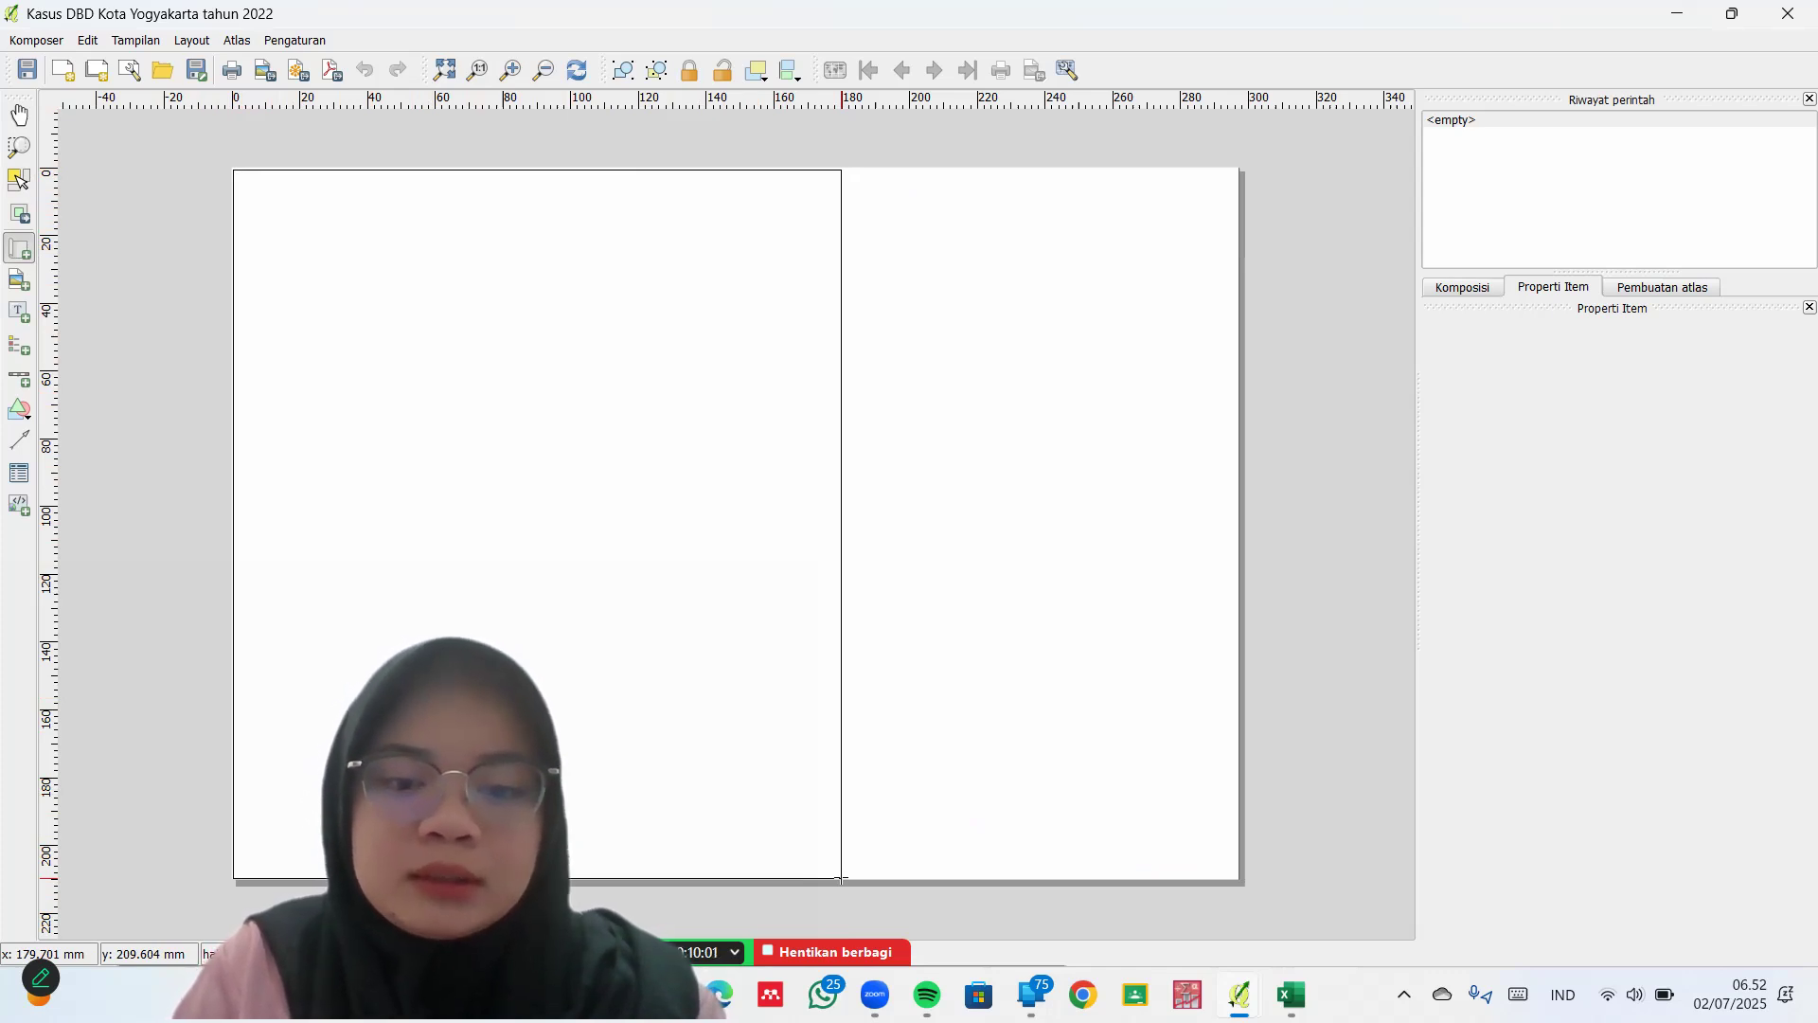
left_click_drag(841, 876, 841, 877)
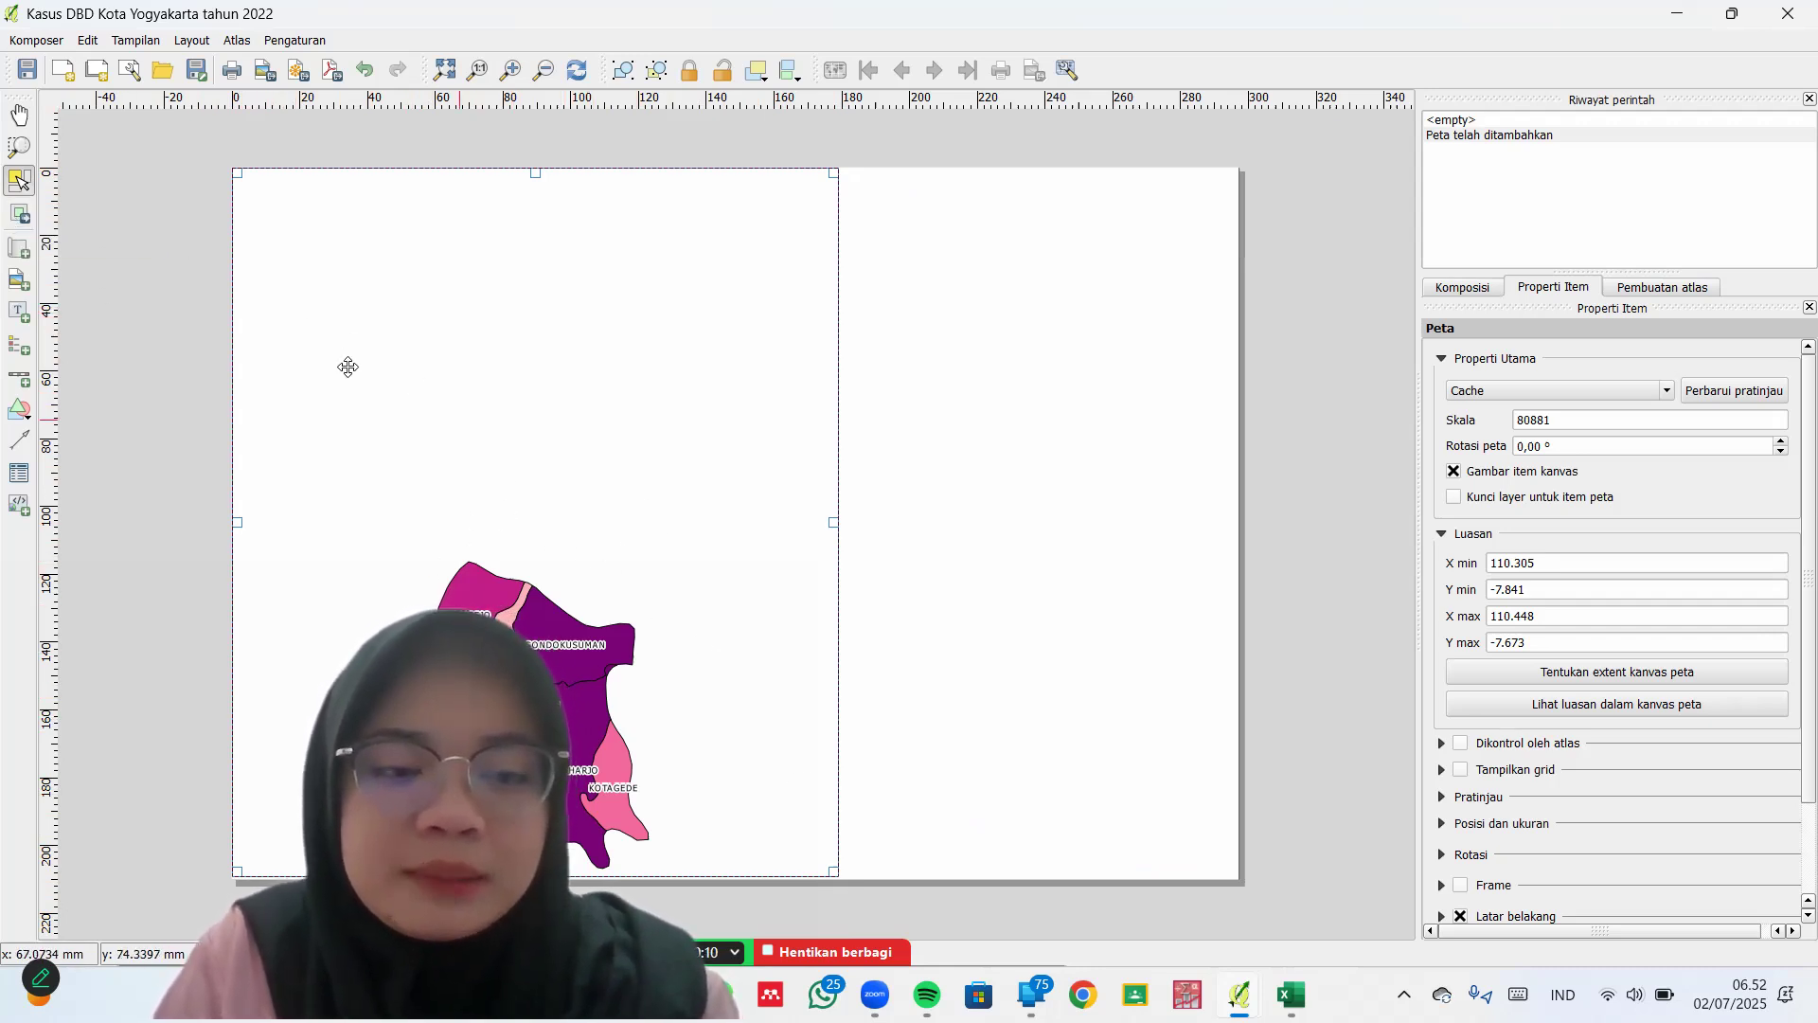
left_click(25, 217)
left_click_drag(542, 595, 540, 453)
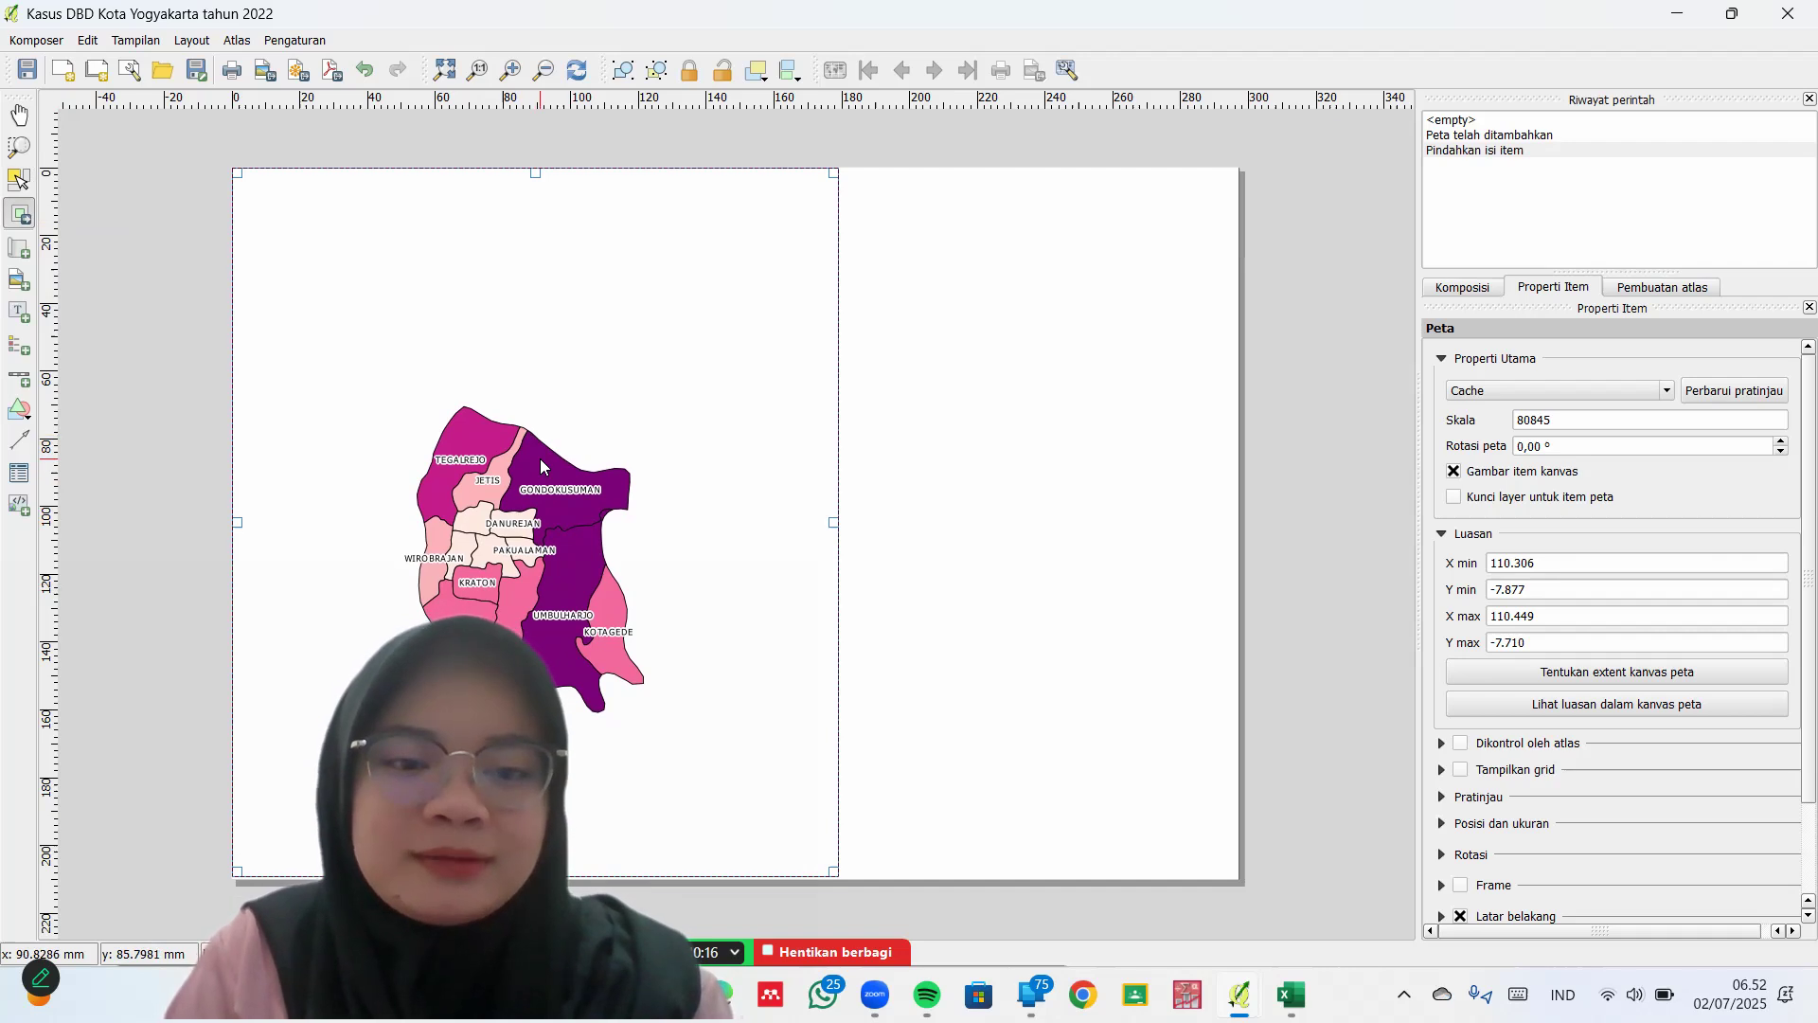
scroll(539, 458, "up", 1)
left_click_drag(540, 458, 542, 325)
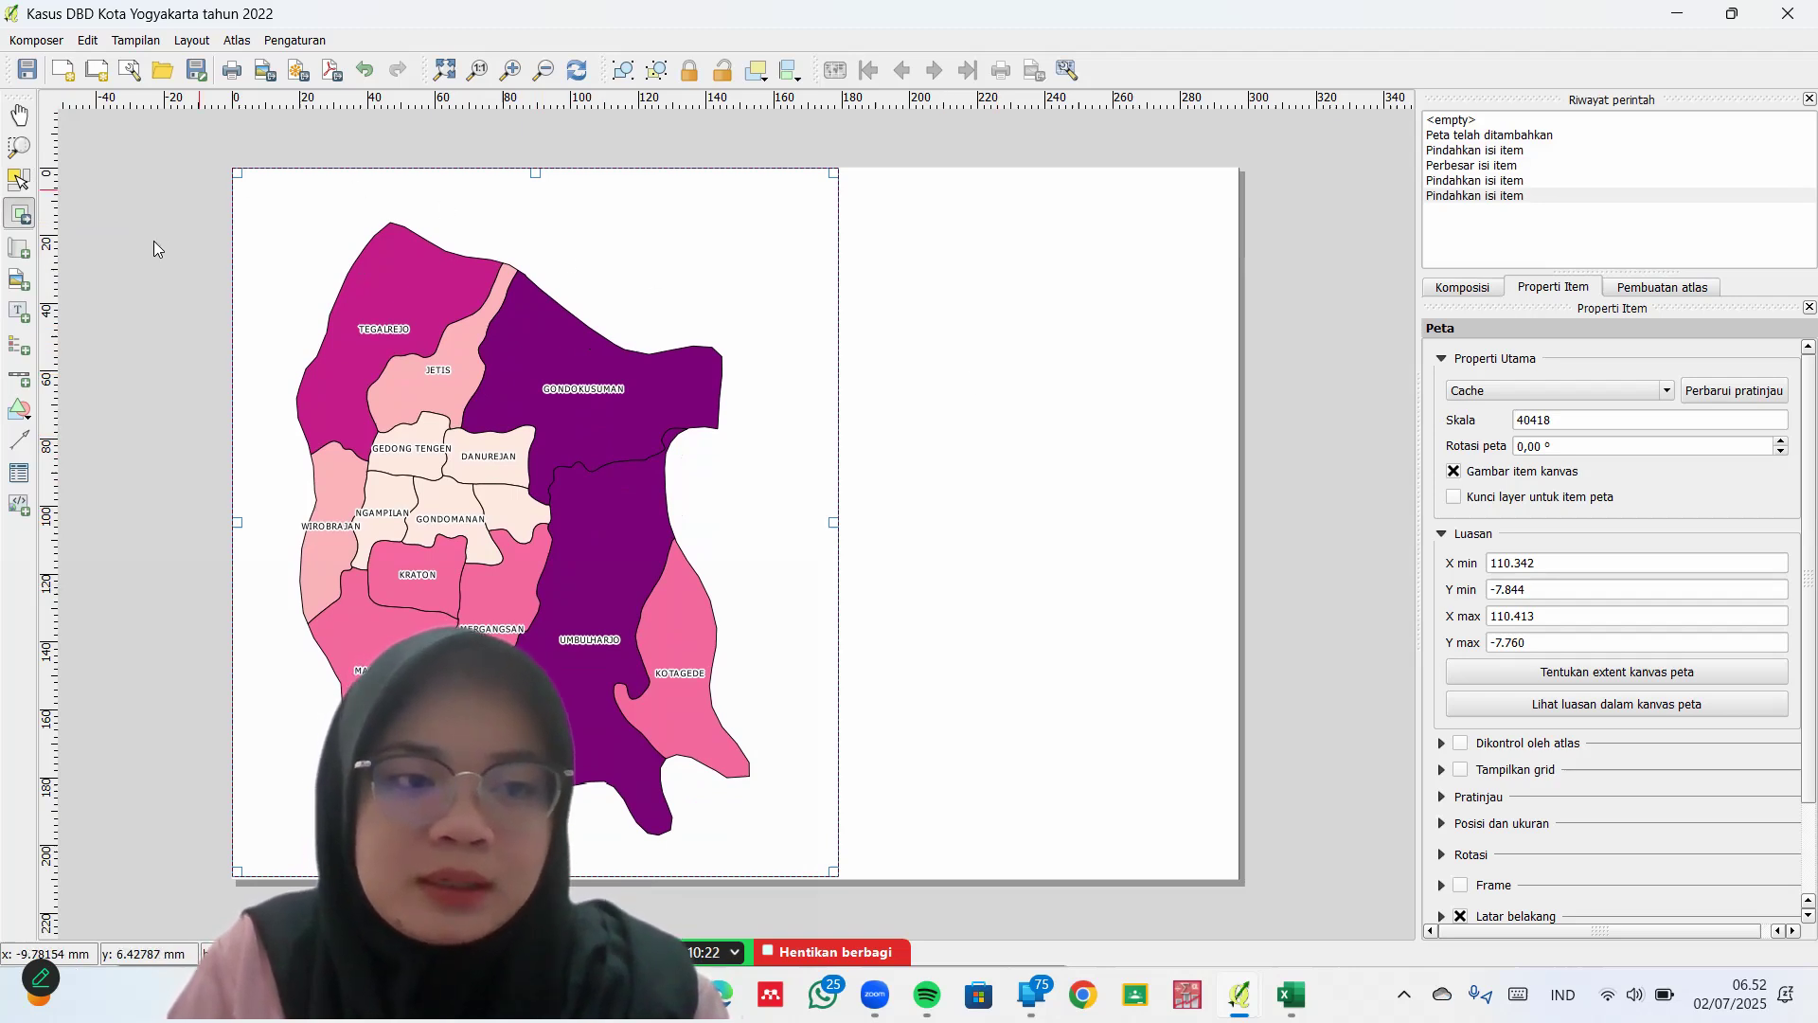
left_click(20, 289)
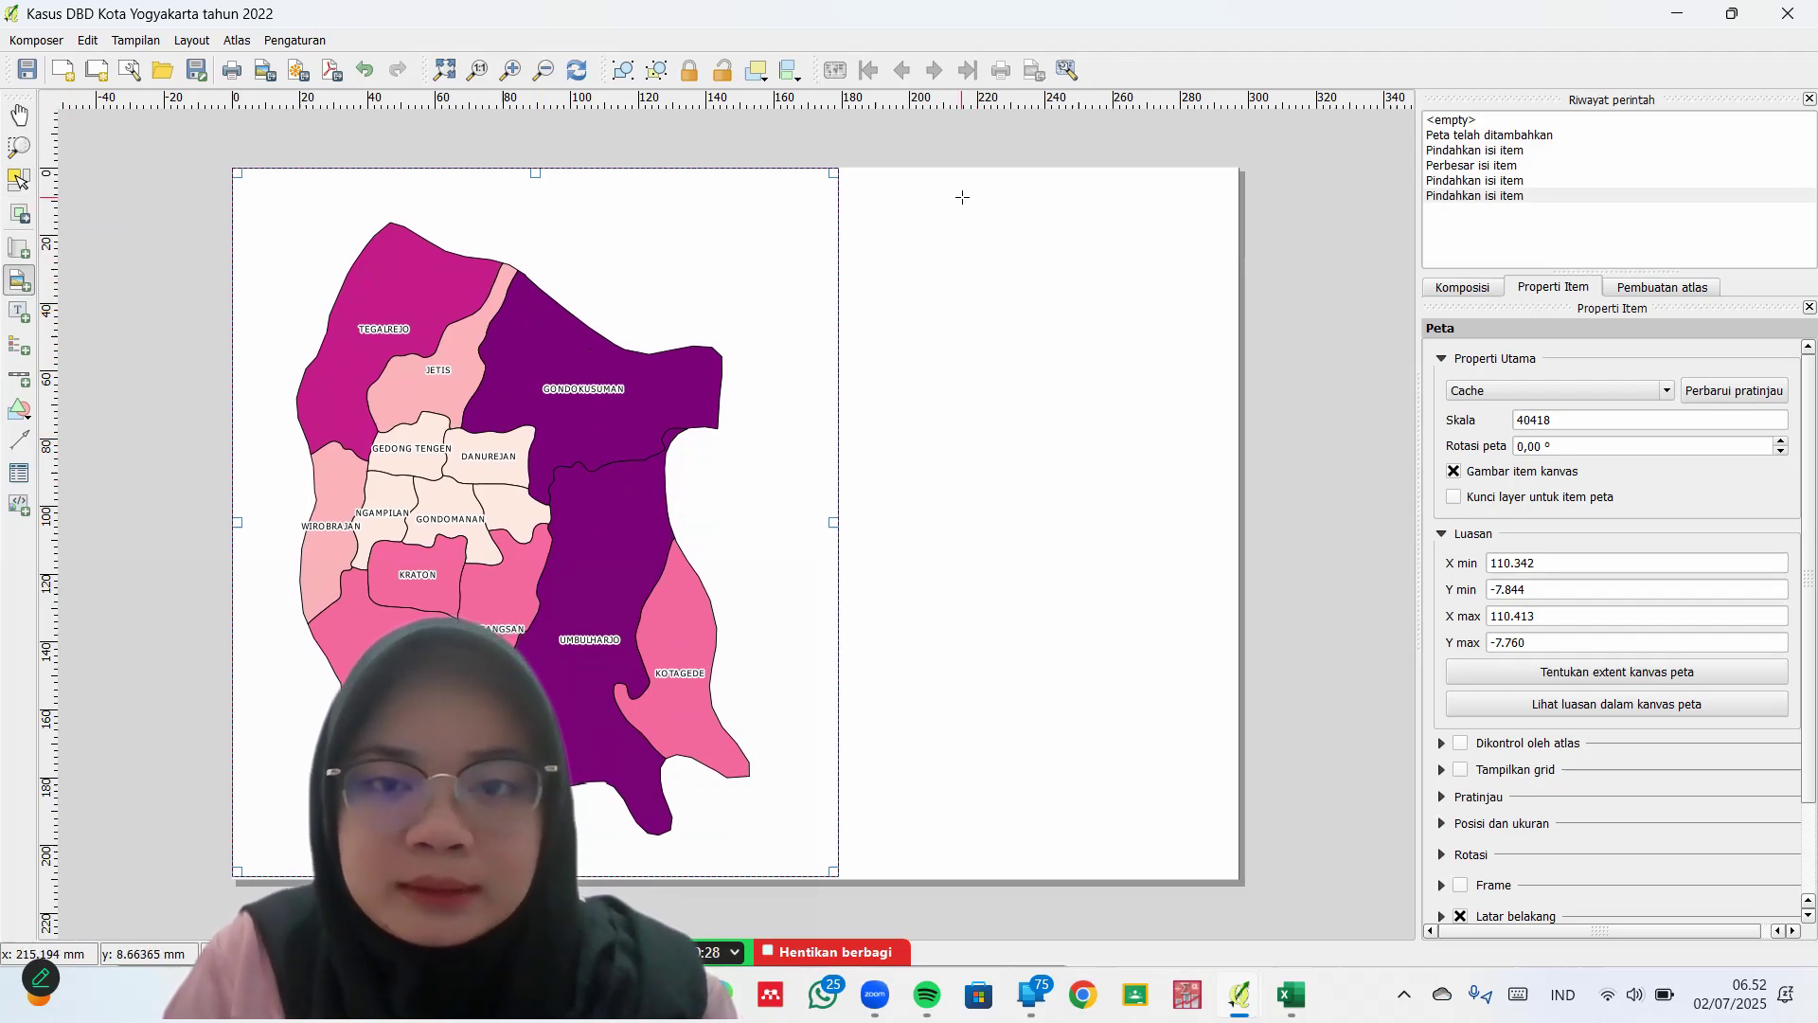
left_click_drag(962, 197, 1097, 299)
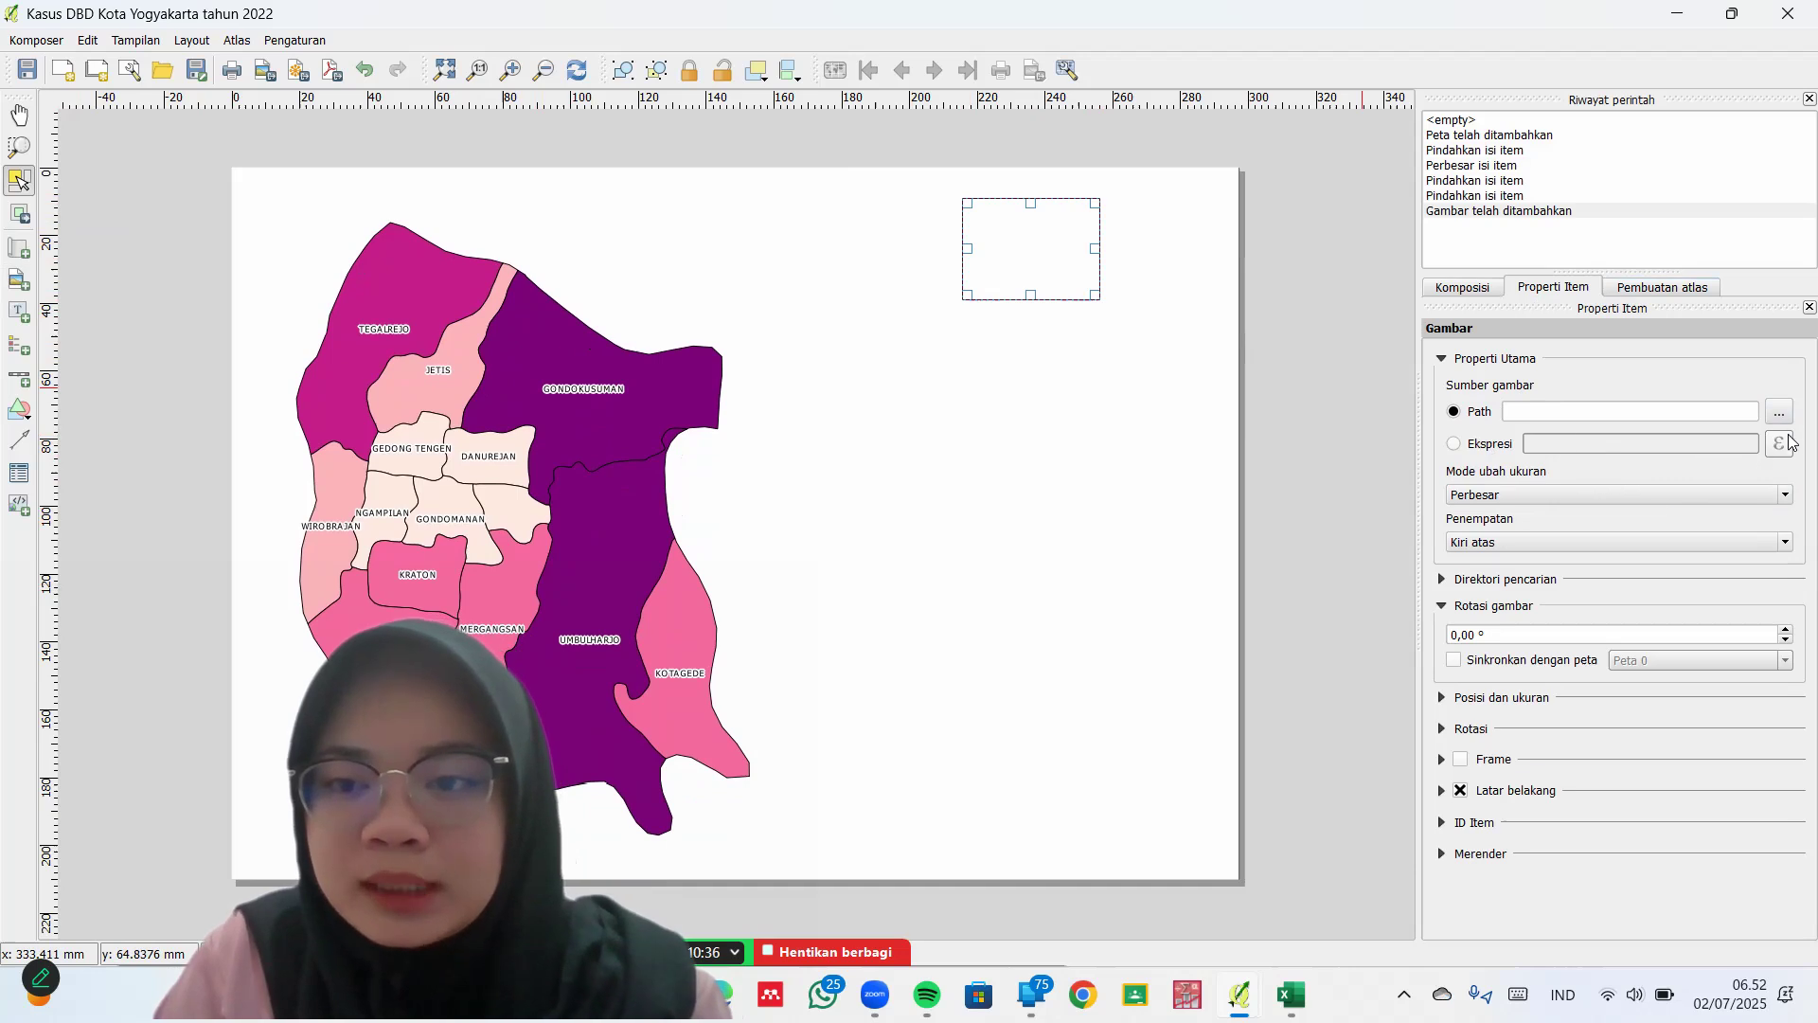
Browse the Downloads and gallery folders for a logo image for the picture frame
left_click(1780, 413)
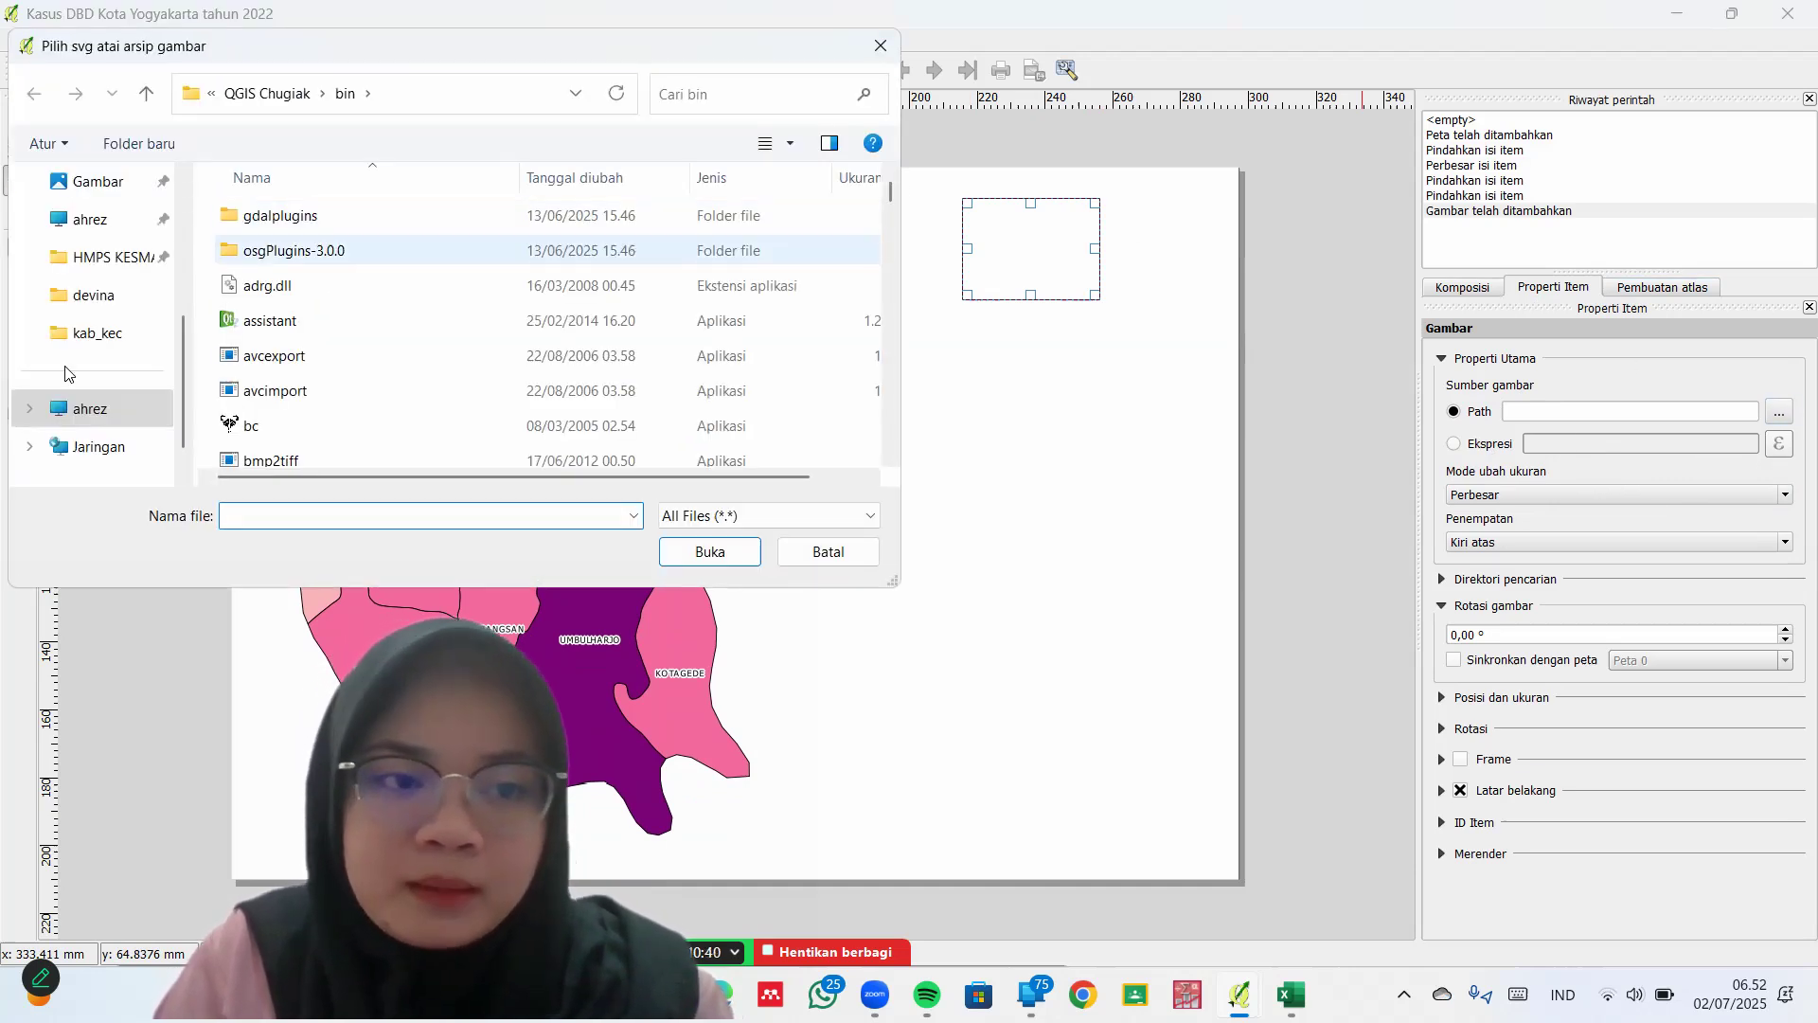
scroll(64, 318, "up", 3)
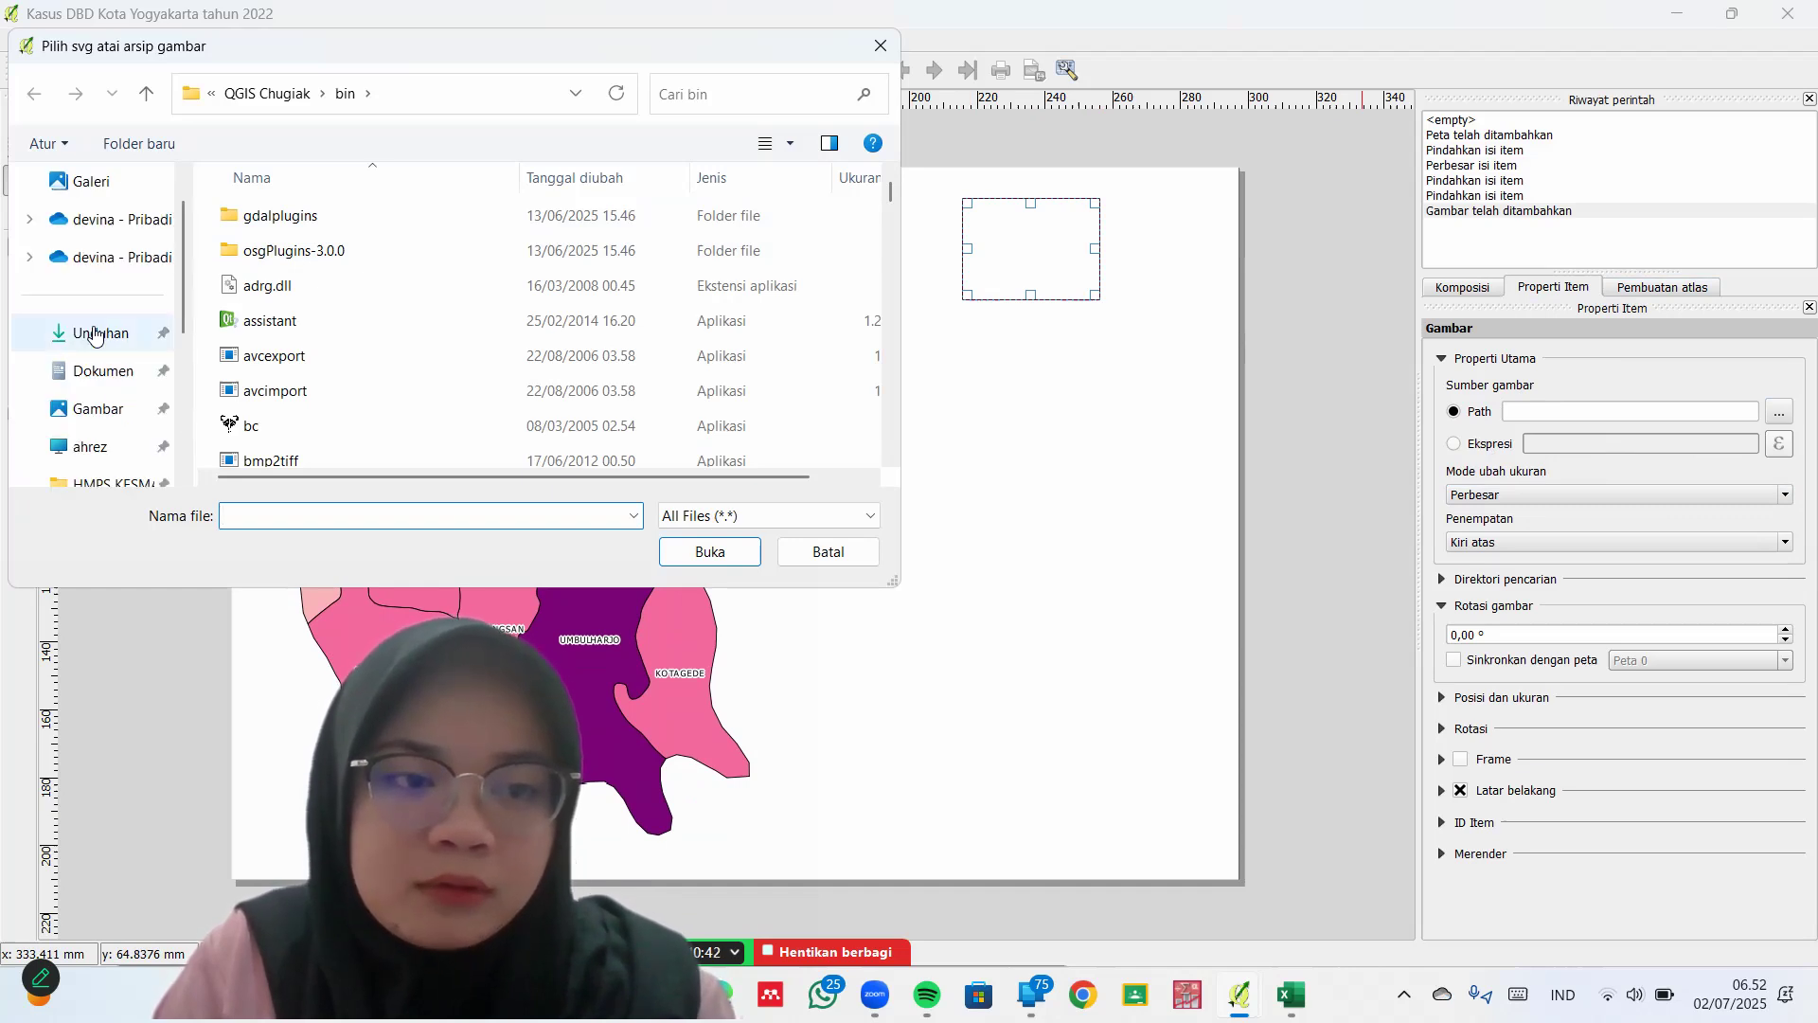
left_click(95, 333)
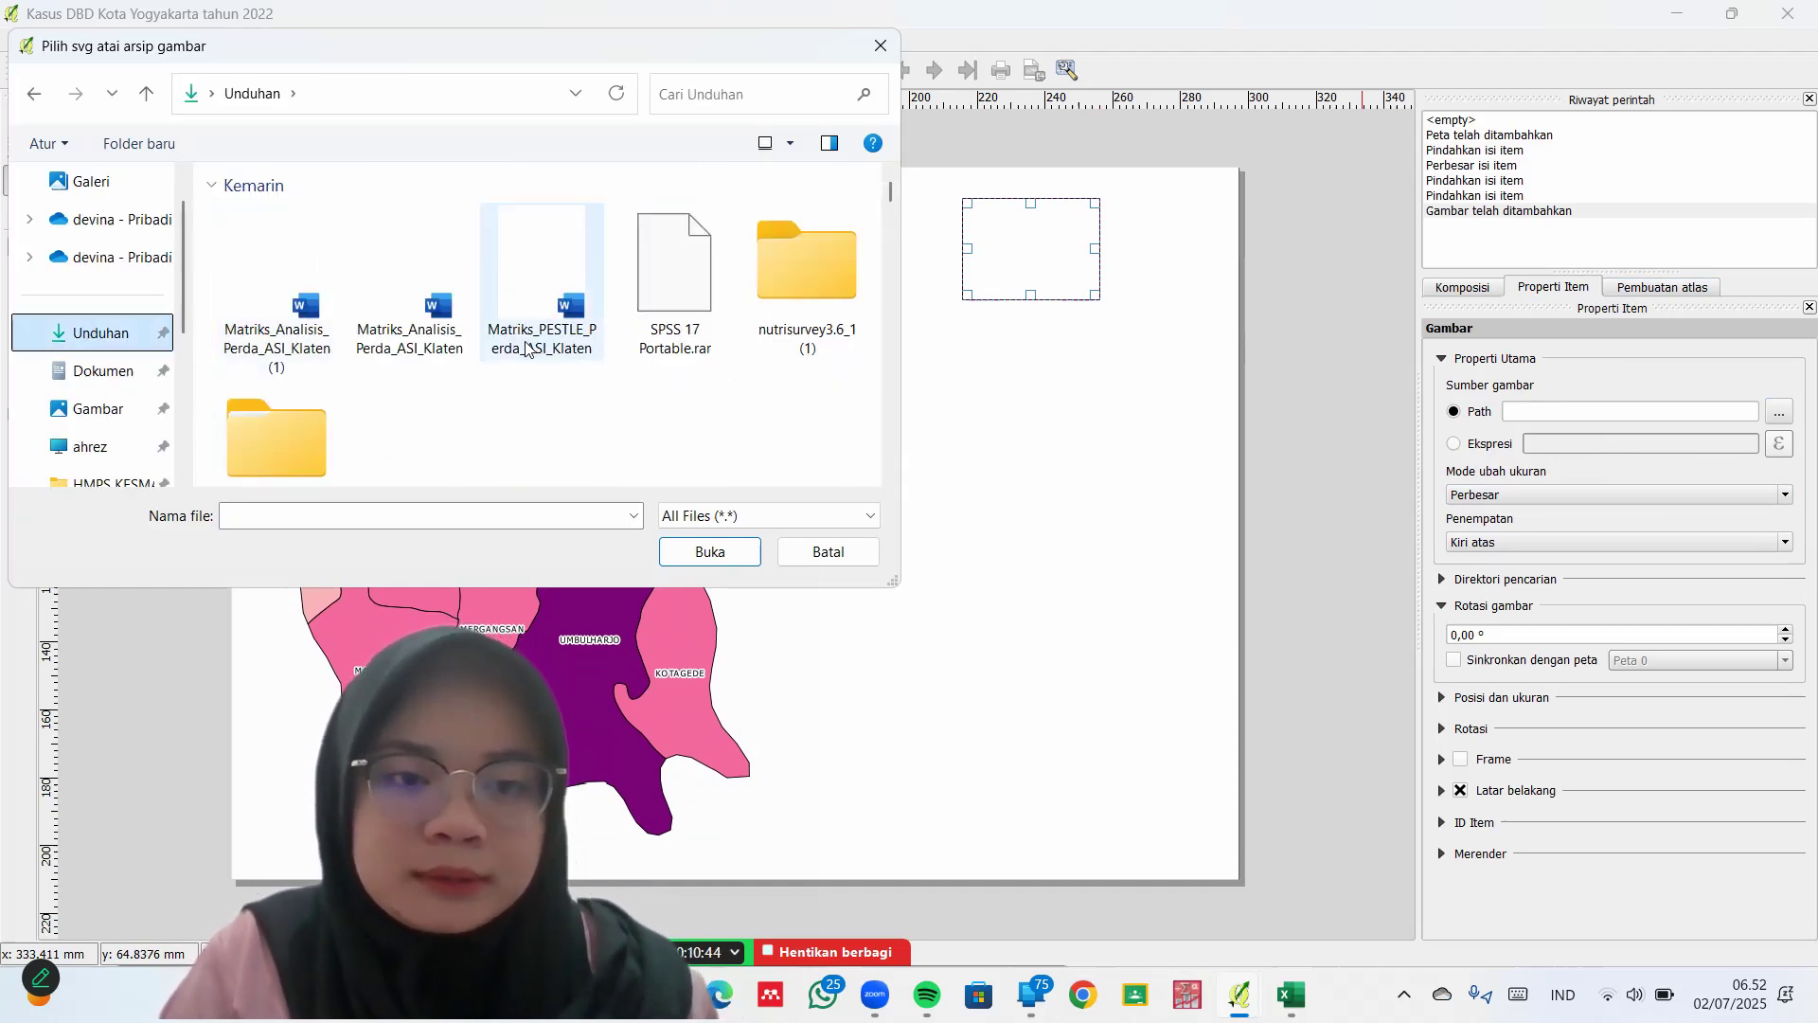
scroll(551, 374, "down", 1)
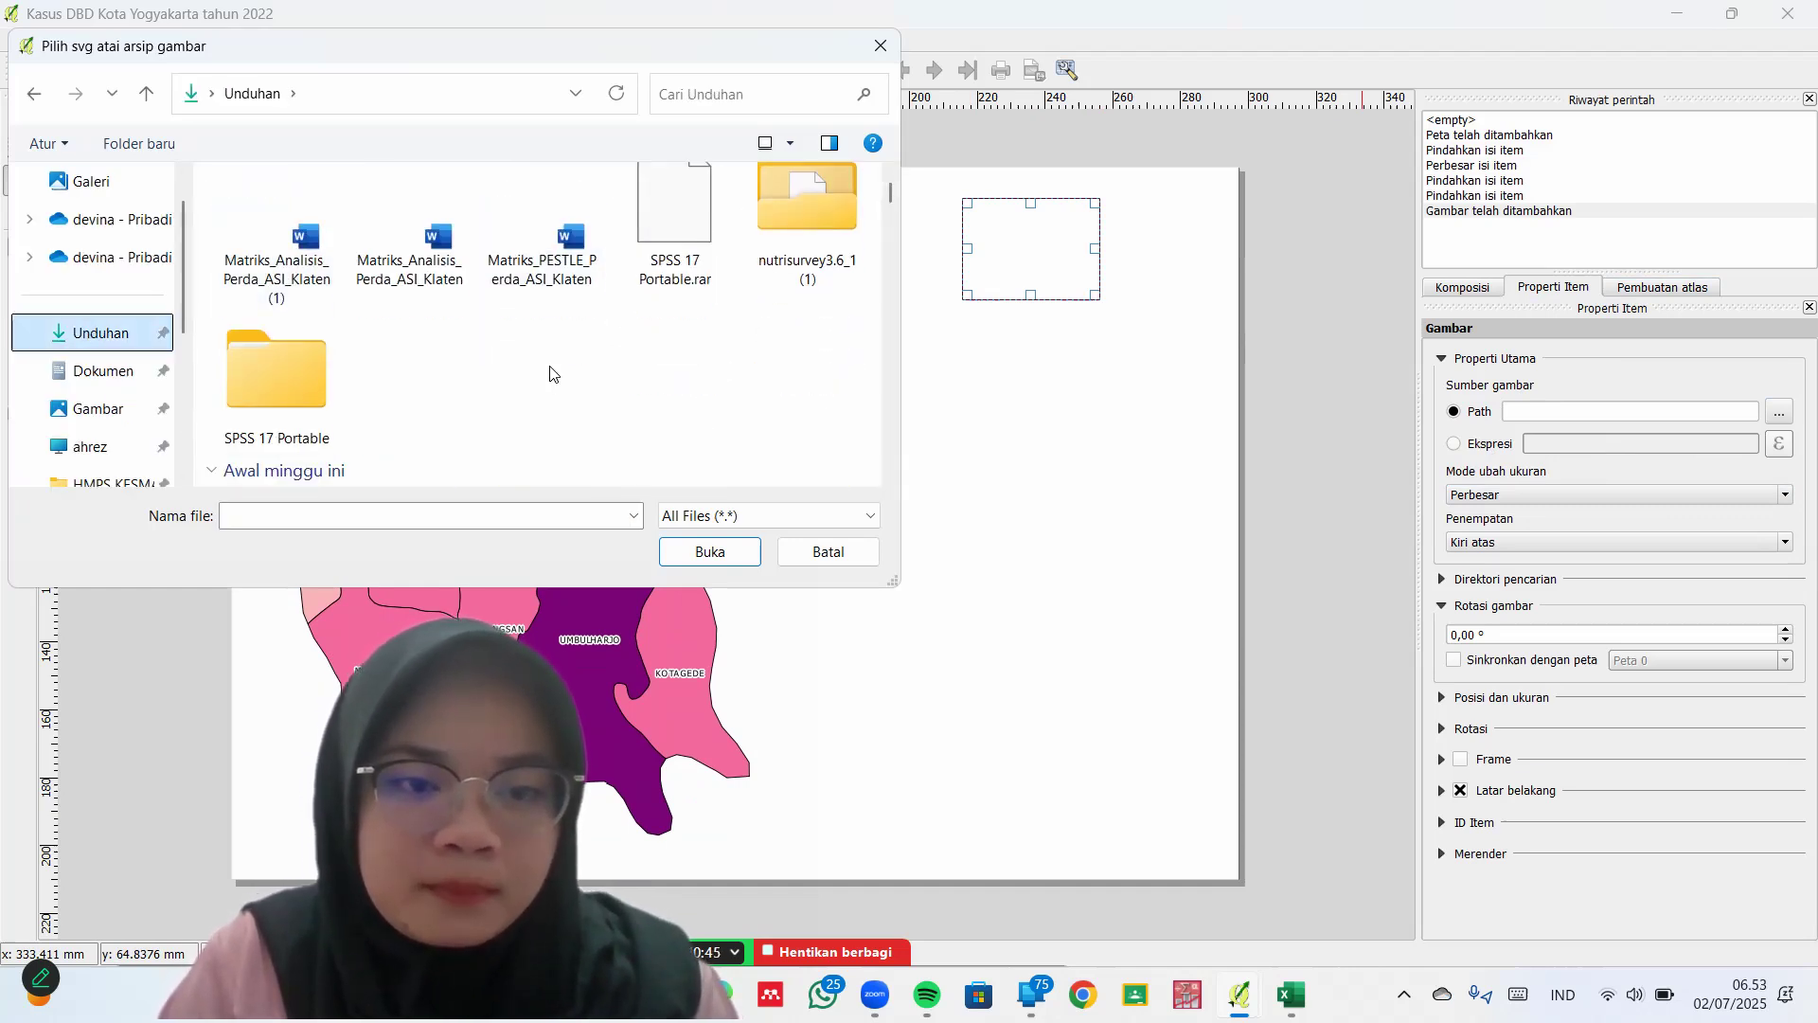
scroll(550, 374, "down", 4)
scroll(714, 398, "down", 4)
scroll(714, 398, "up", 6)
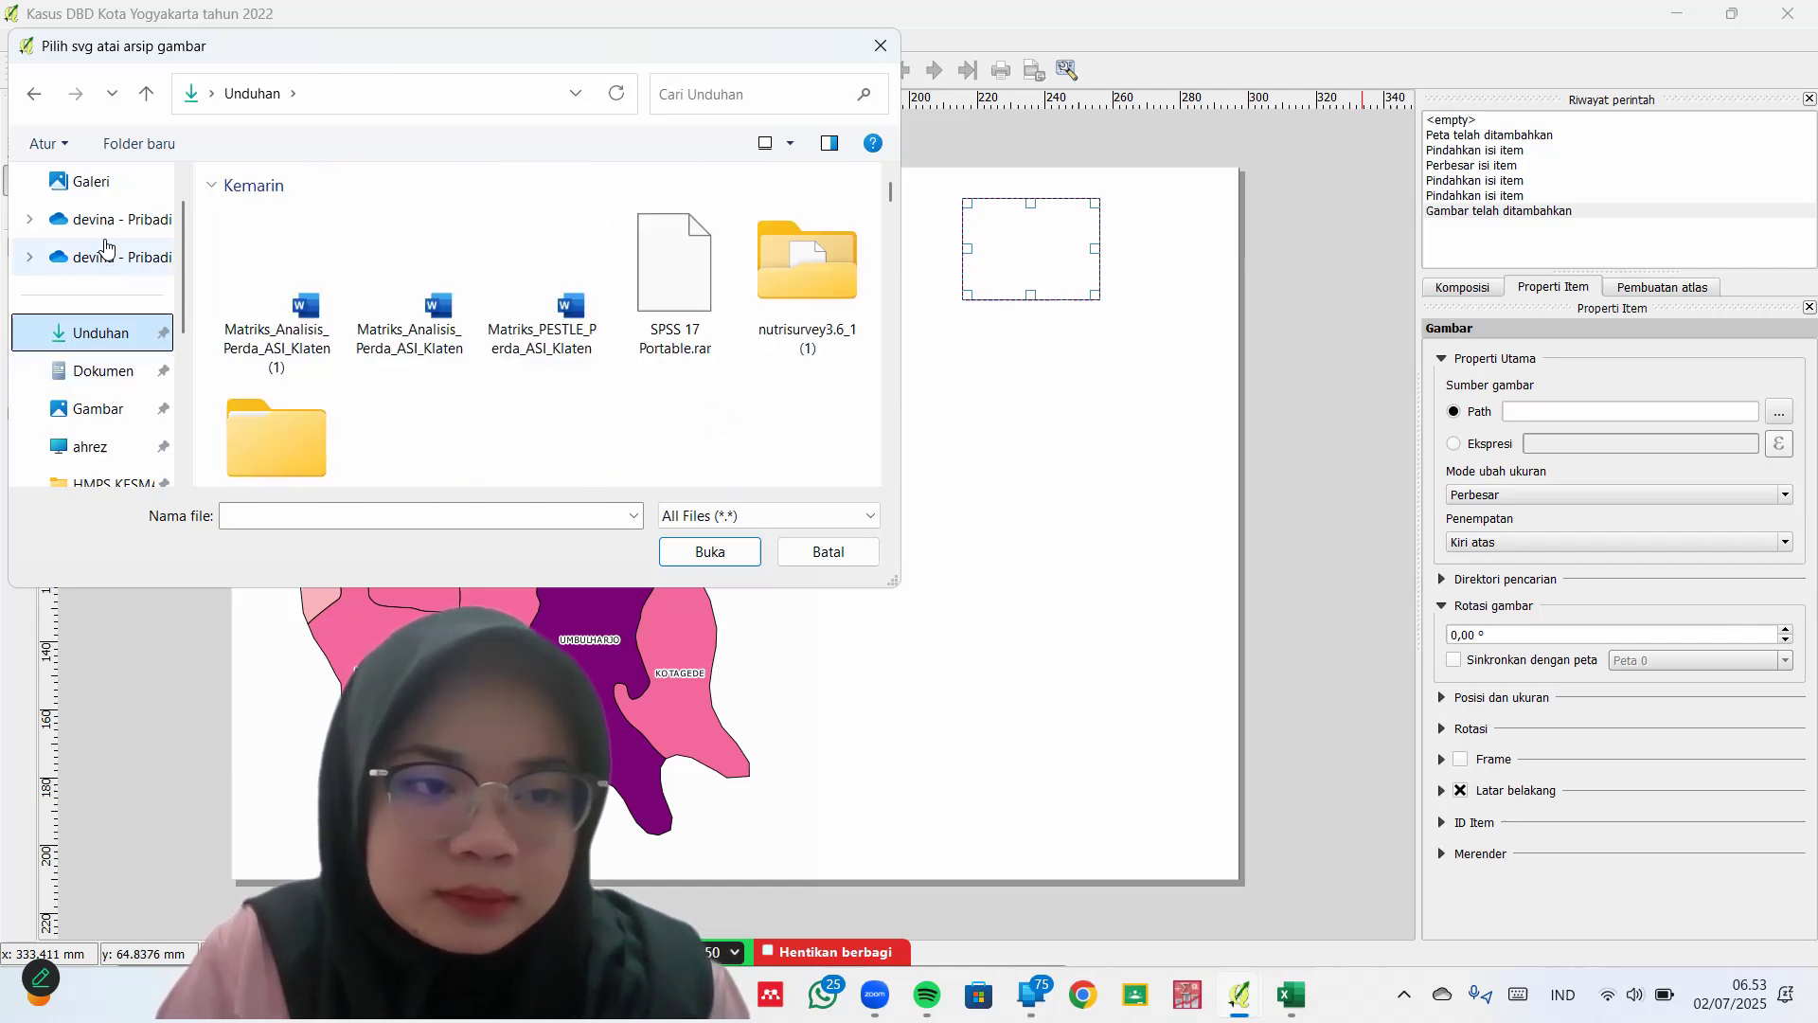
left_click(106, 195)
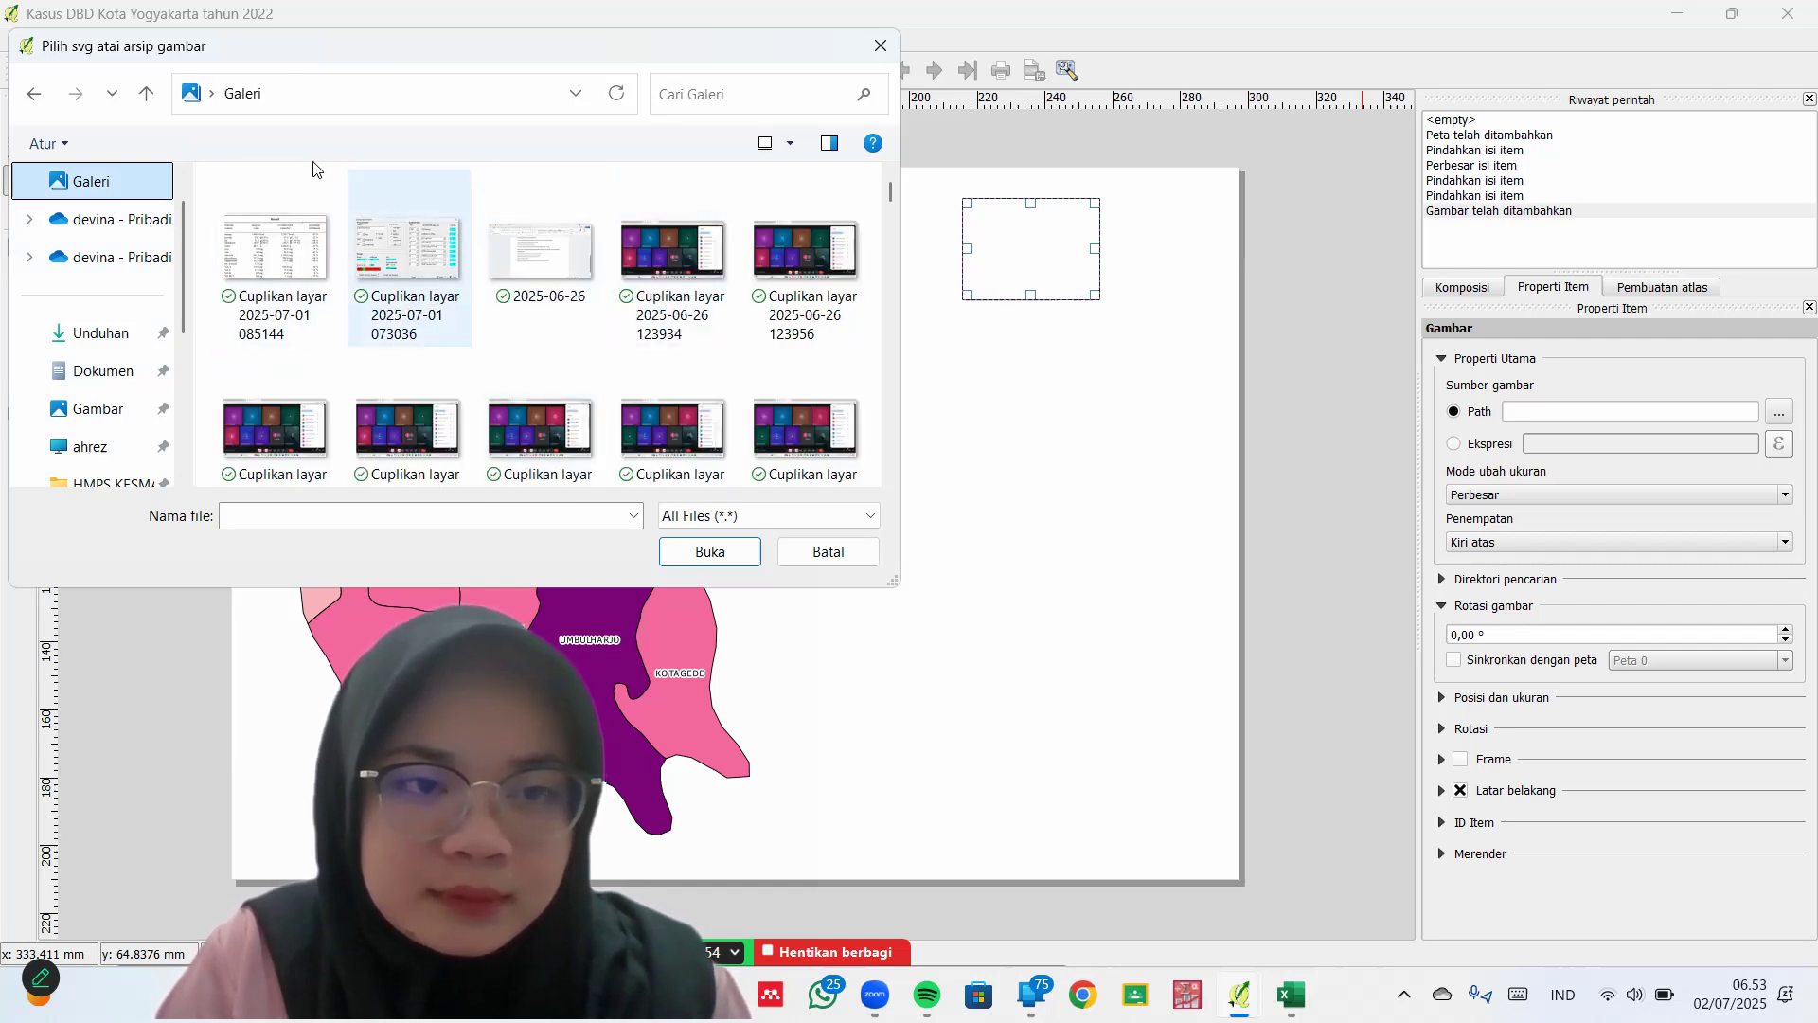
scroll(515, 332, "down", 5)
scroll(515, 331, "down", 10)
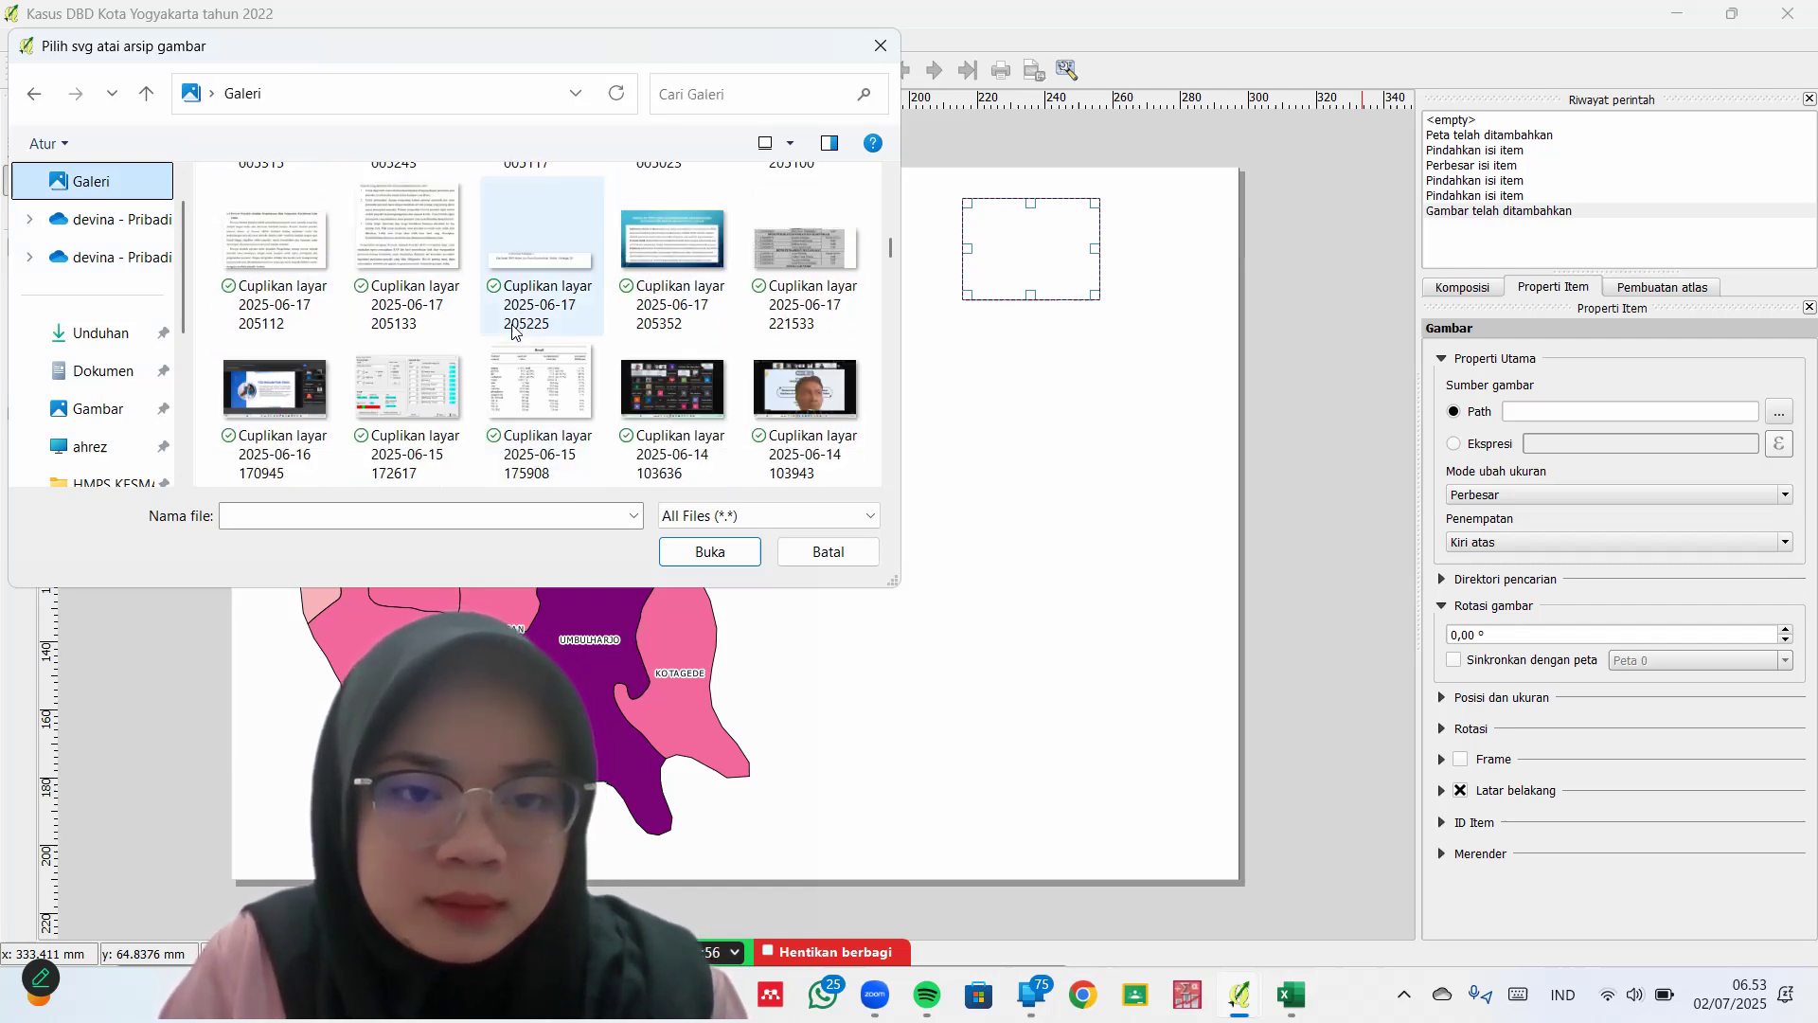
scroll(512, 328, "down", 15)
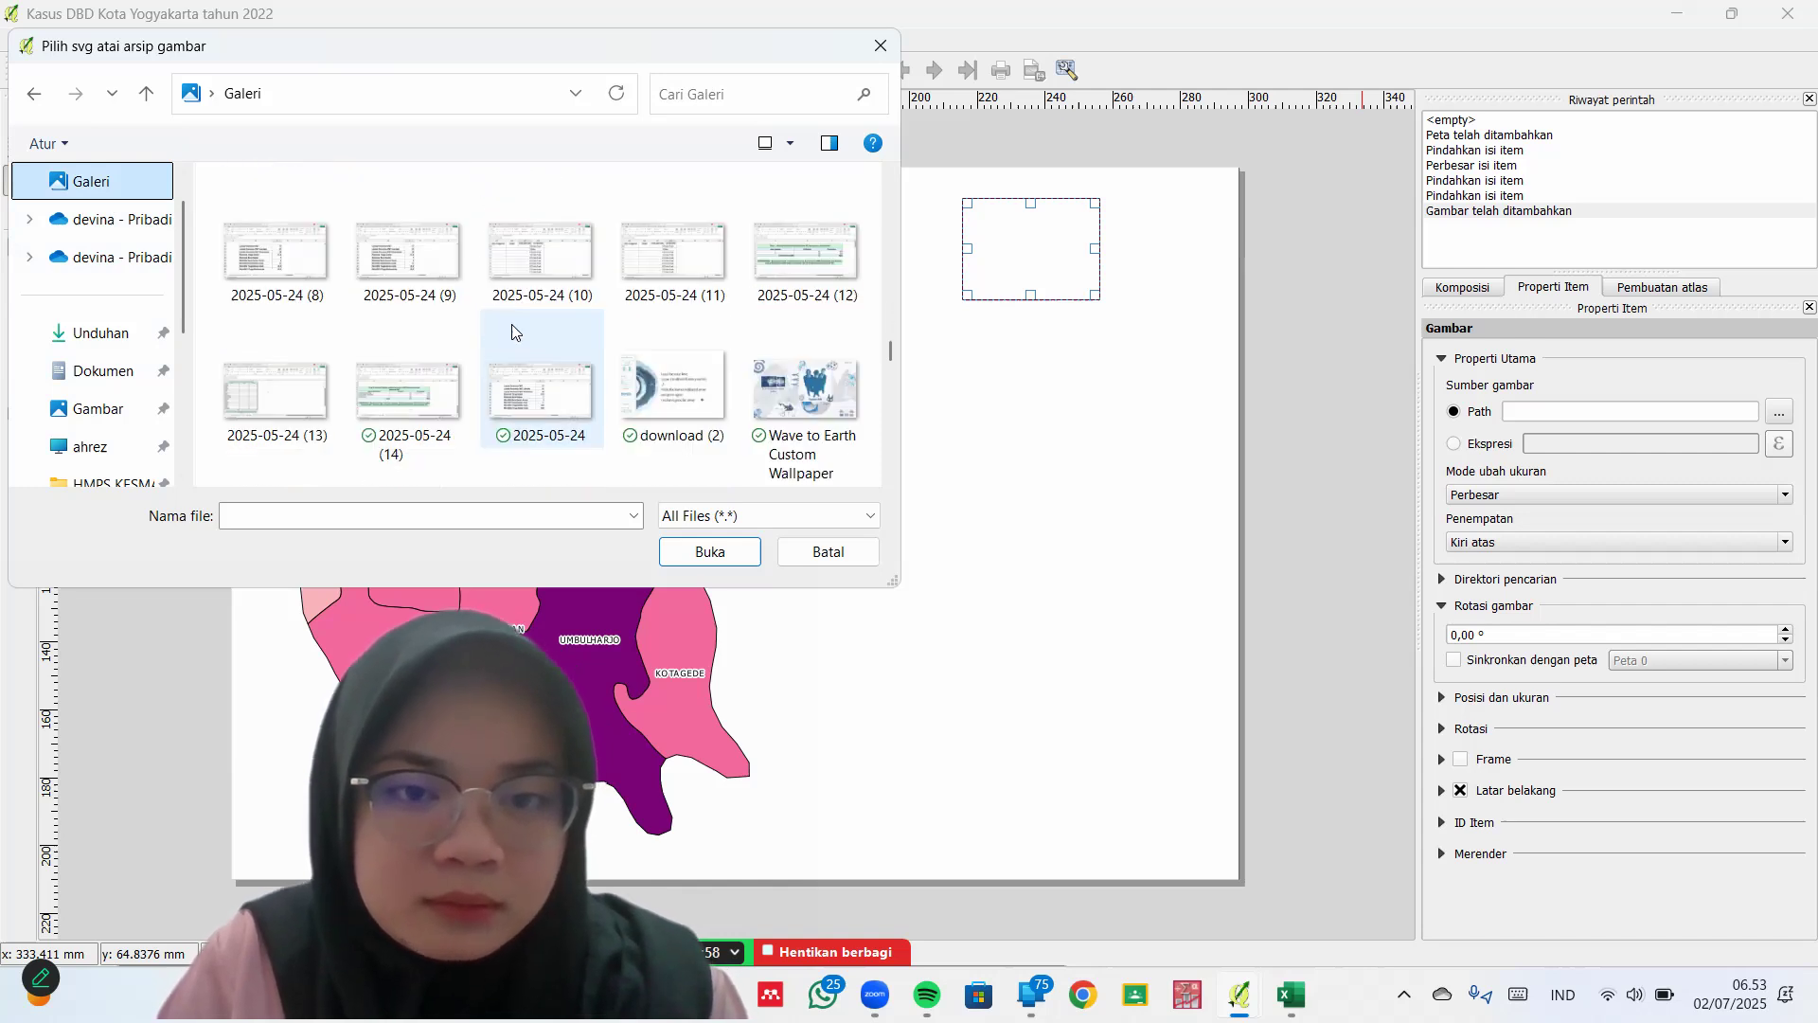
scroll(511, 324, "down", 10)
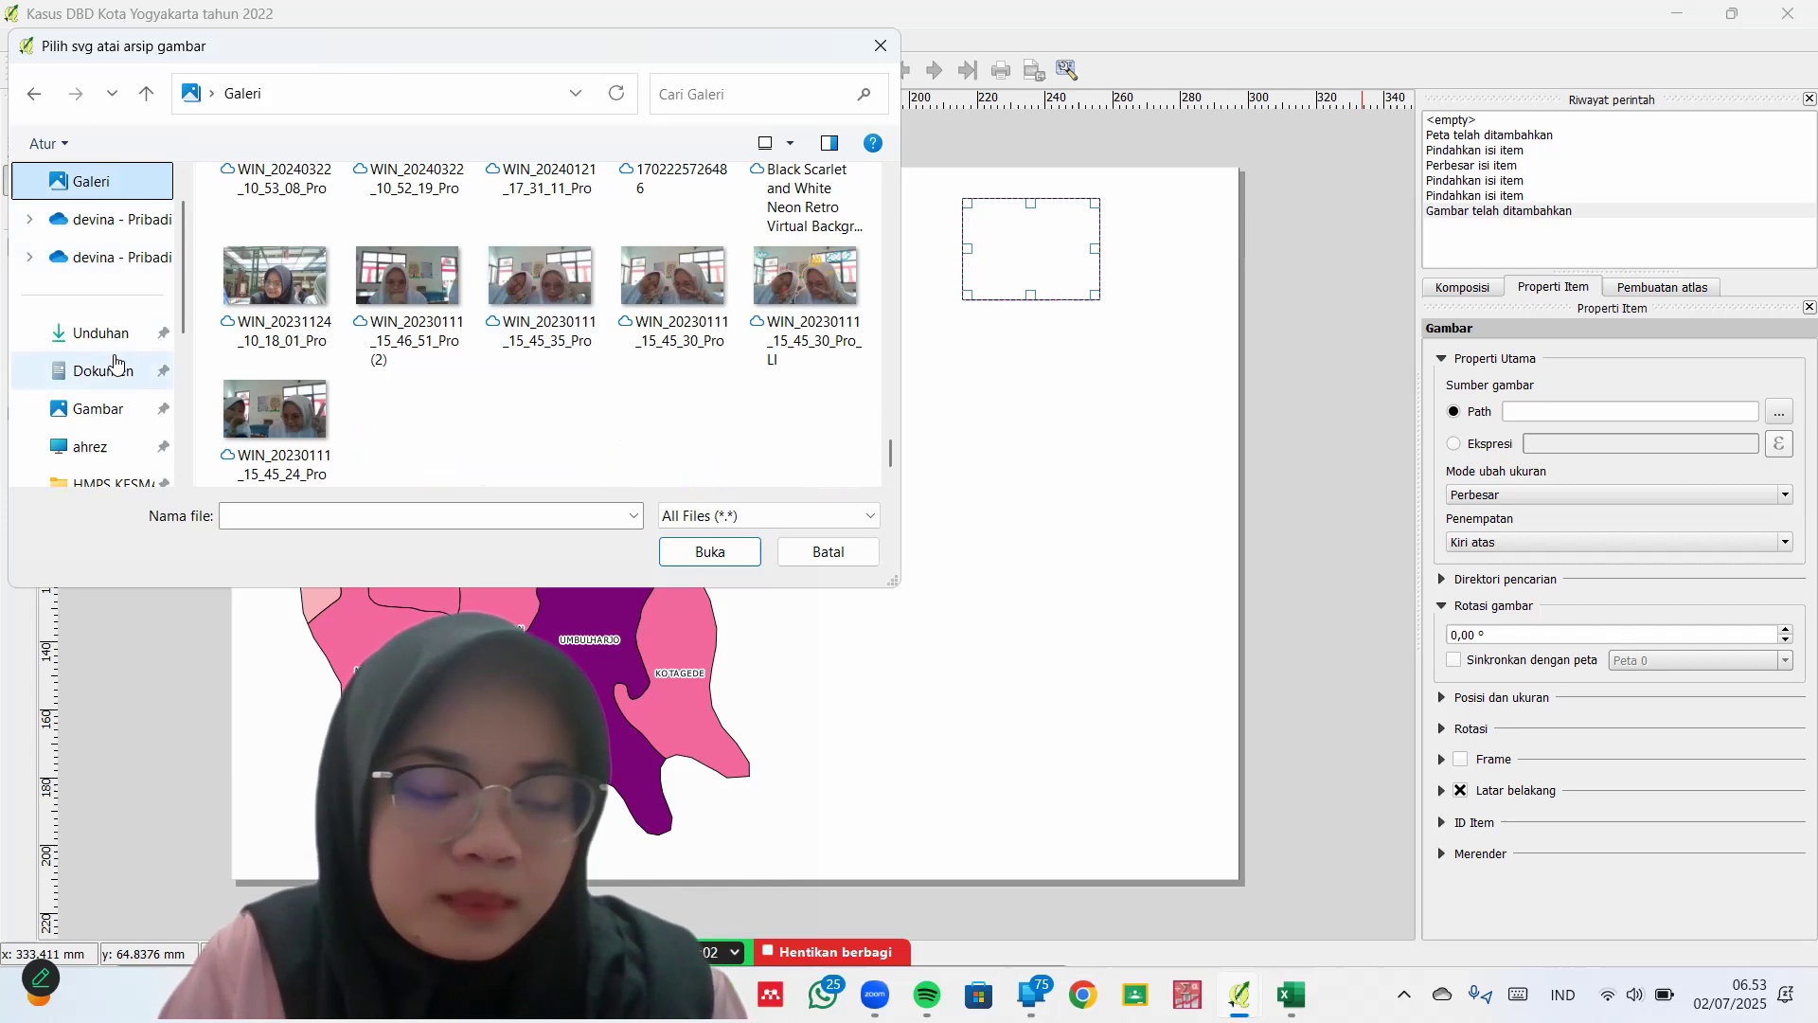
scroll(87, 466, "down", 1)
Set the picture path to logo-uad-baru (1).zip, then delete the broken picture frame
left_click(107, 409)
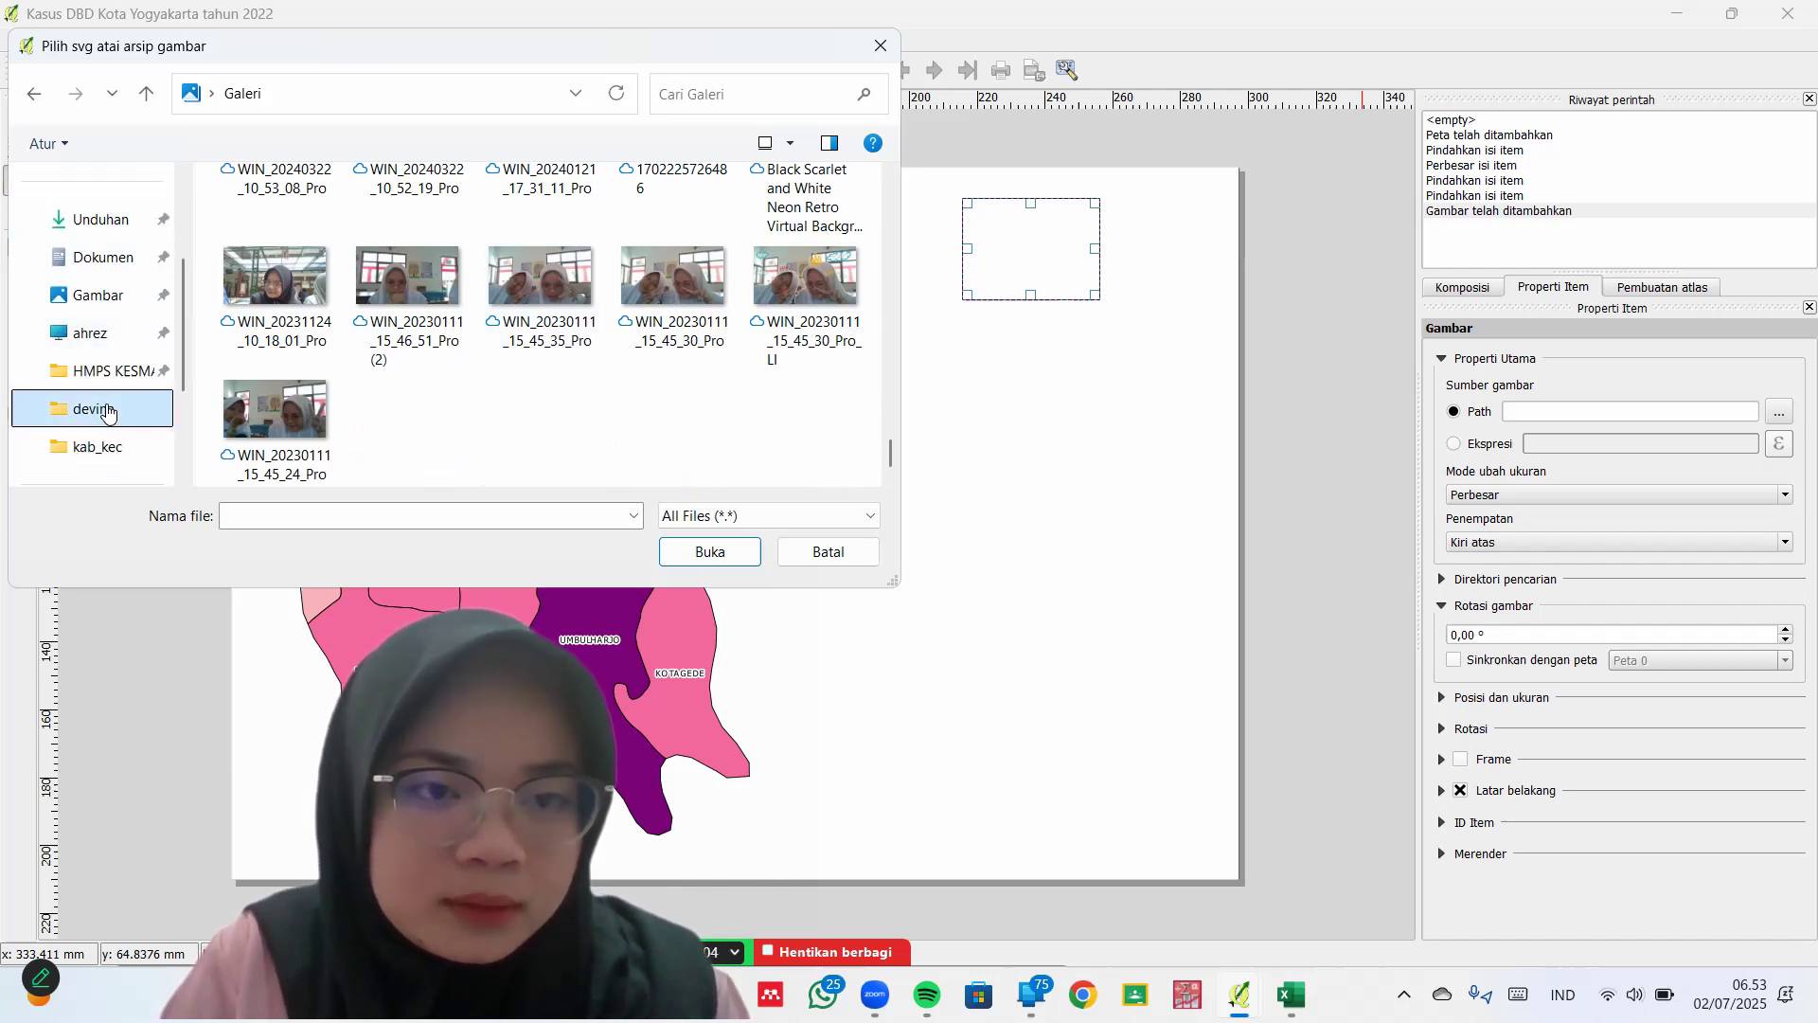
scroll(142, 350, "up", 1)
left_click(131, 345)
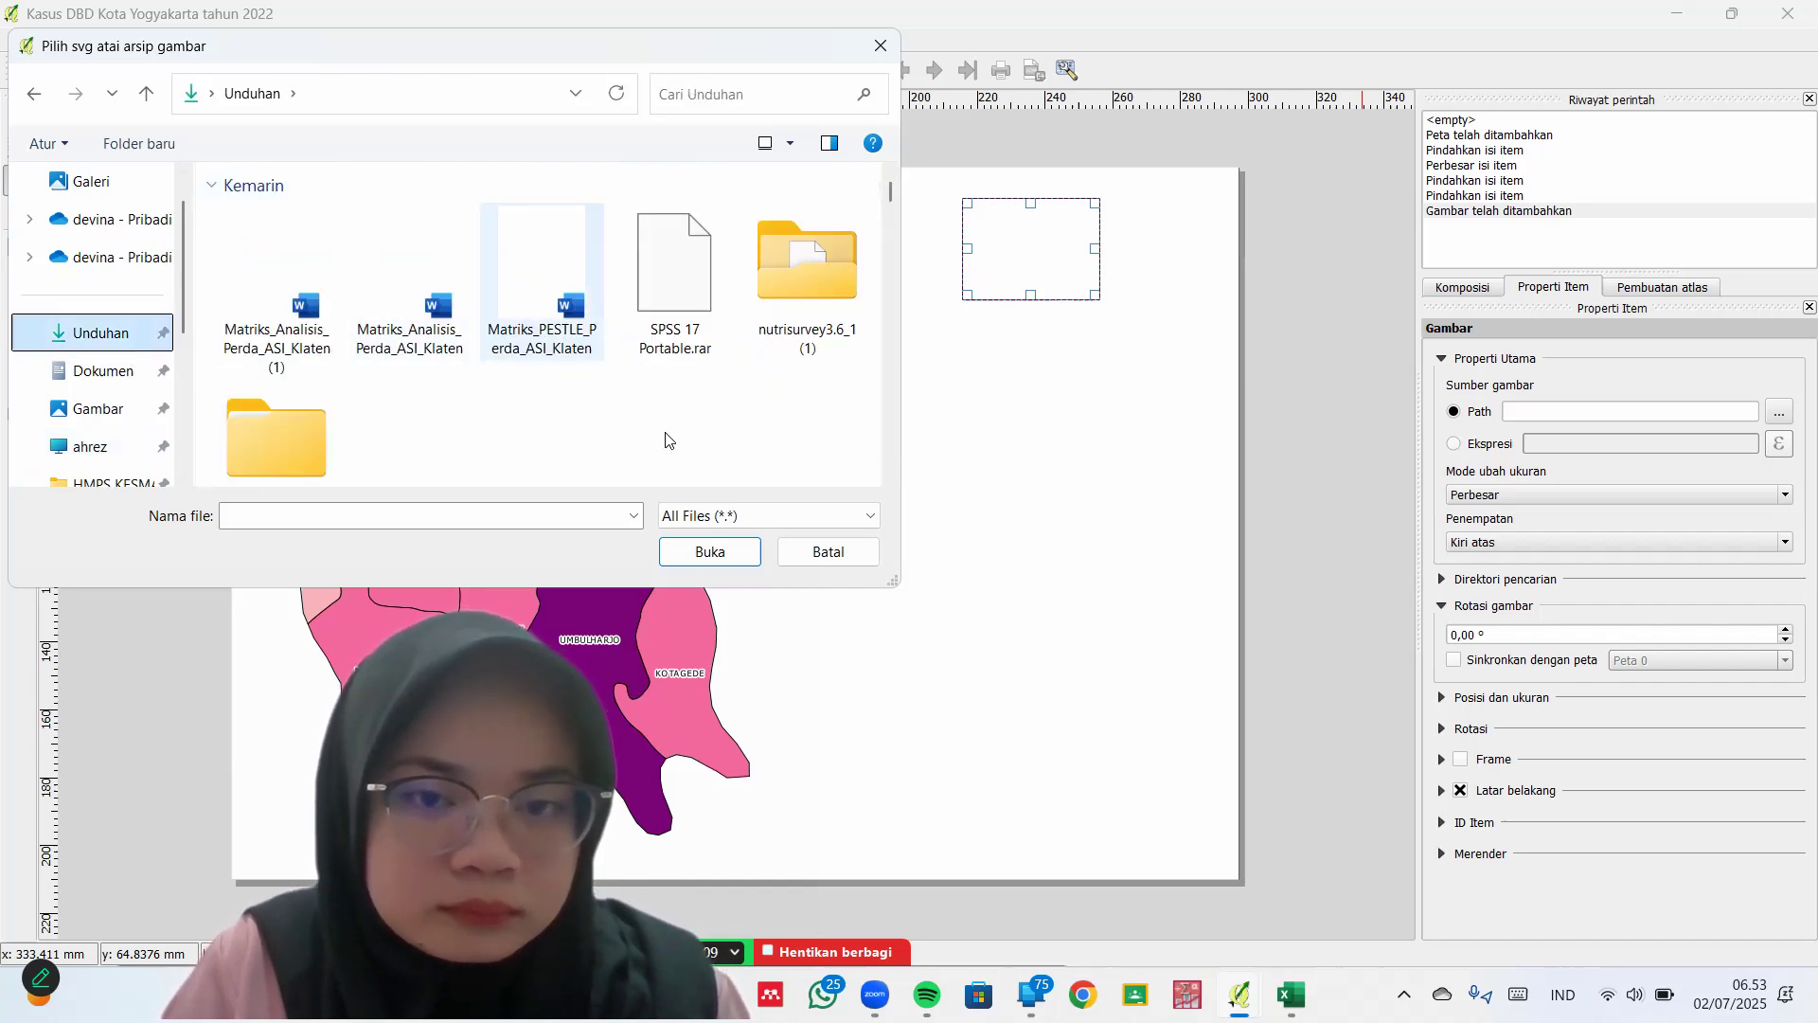
scroll(668, 441, "down", 3)
scroll(667, 440, "down", 3)
scroll(500, 327, "up", 3)
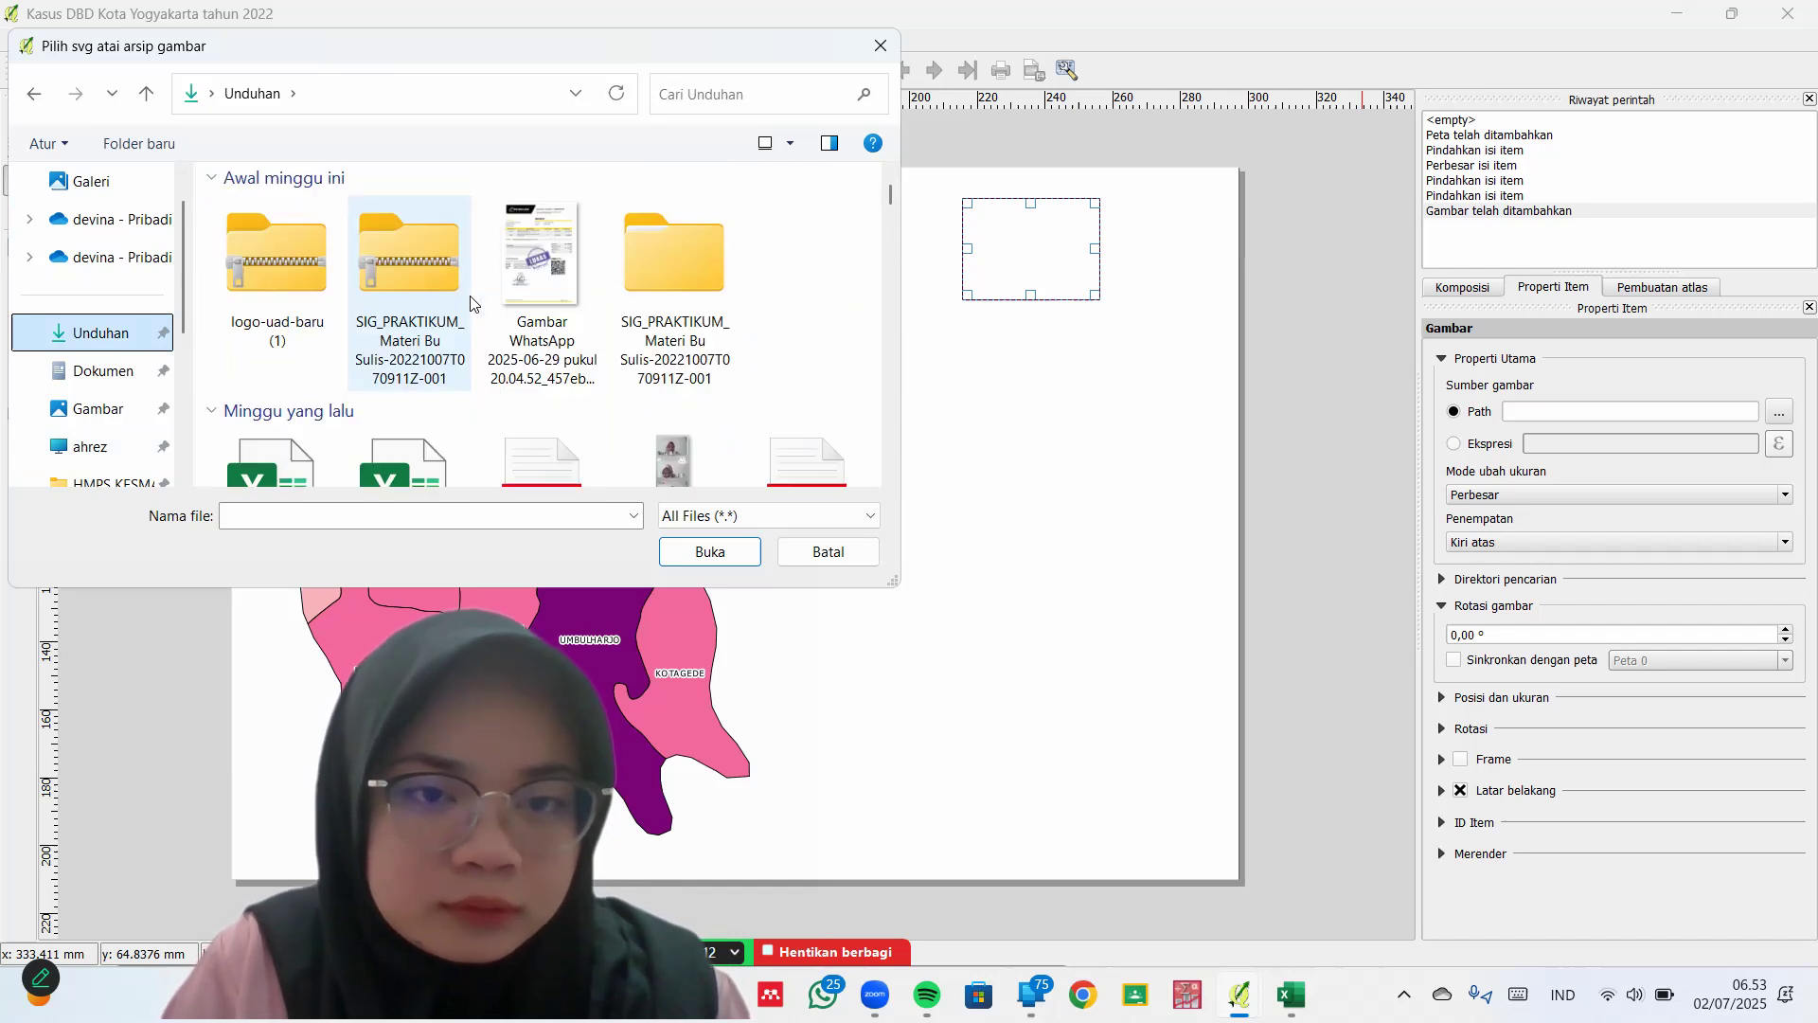
scroll(349, 286, "up", 2)
scroll(348, 286, "up", 1)
scroll(348, 286, "down", 5)
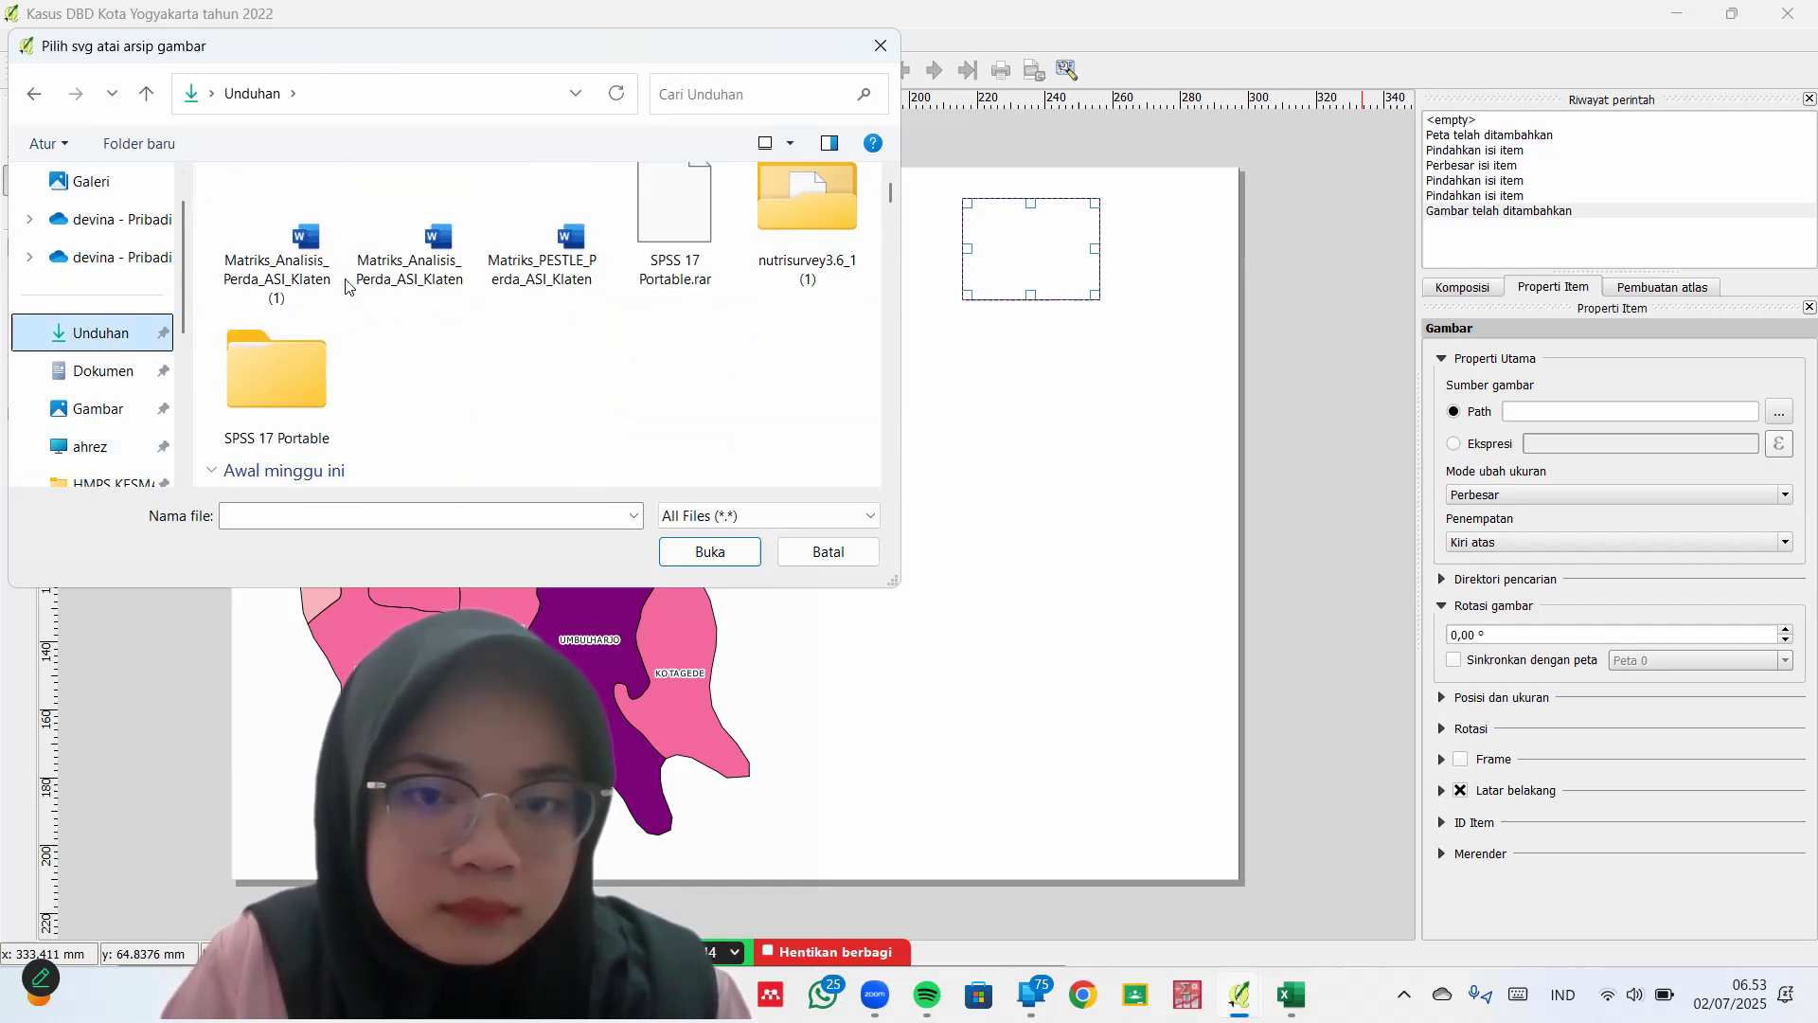
scroll(349, 286, "up", 6)
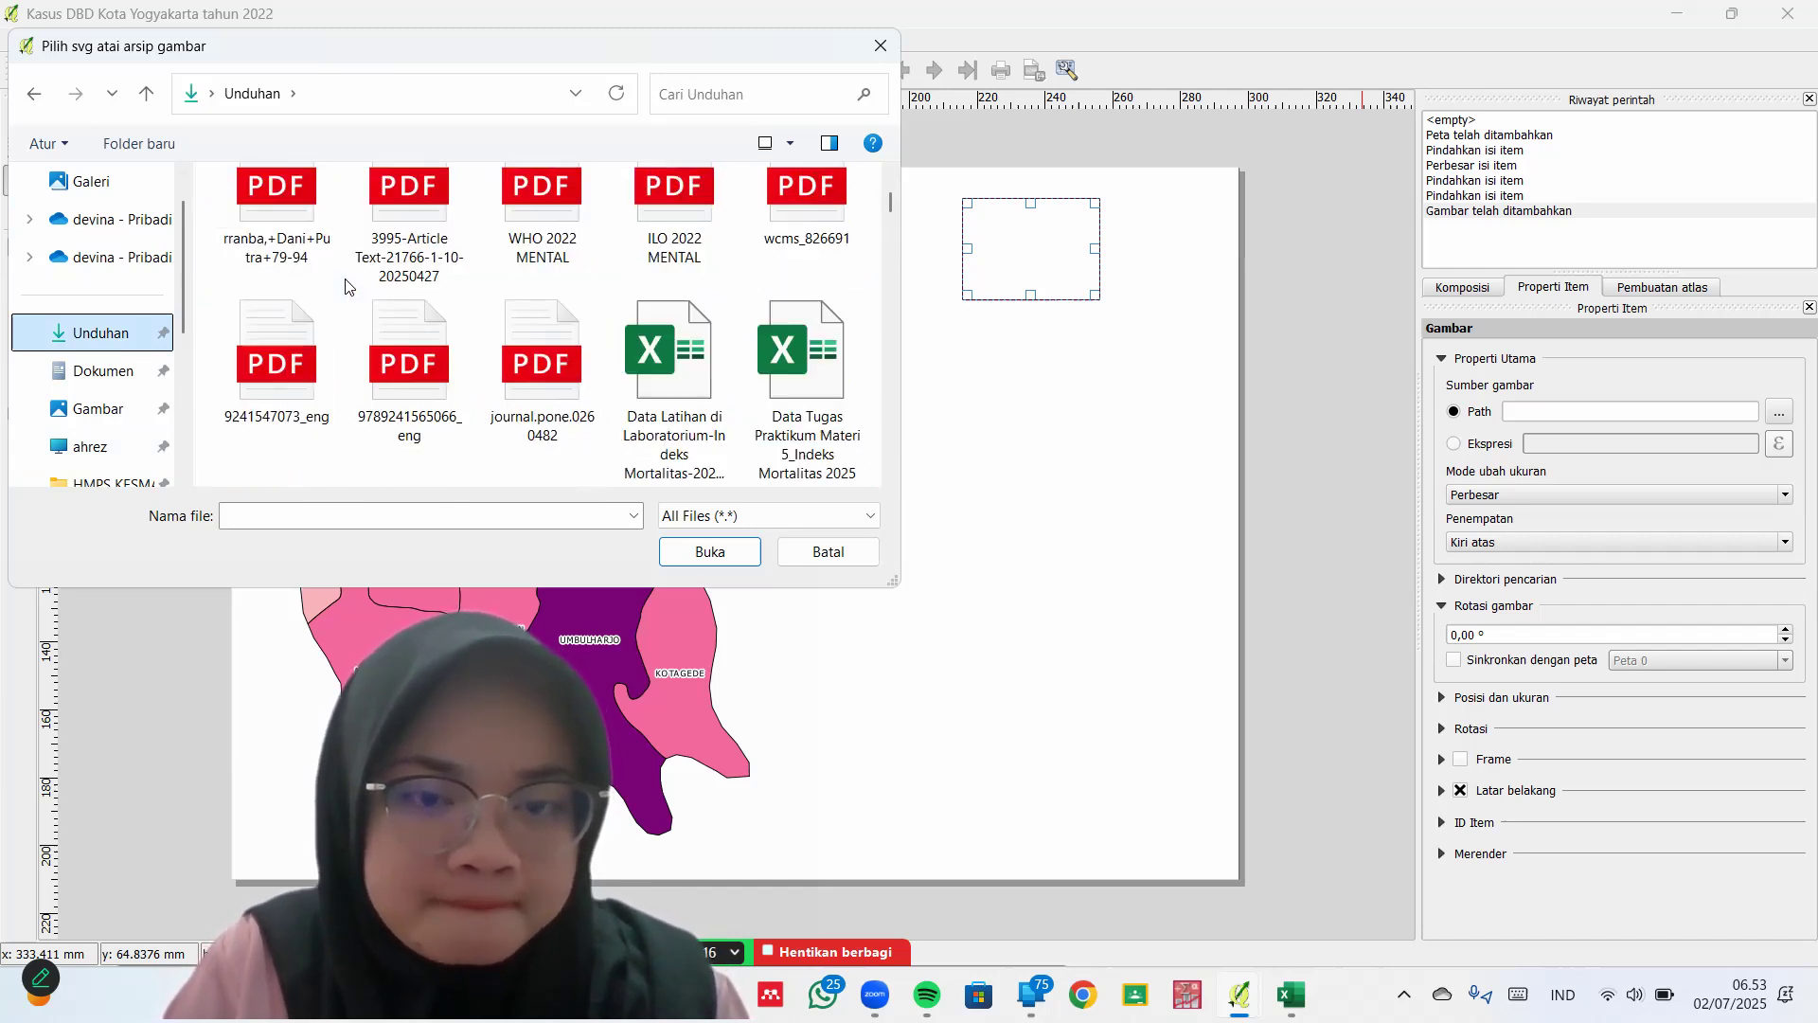
scroll(275, 428, "down", 5)
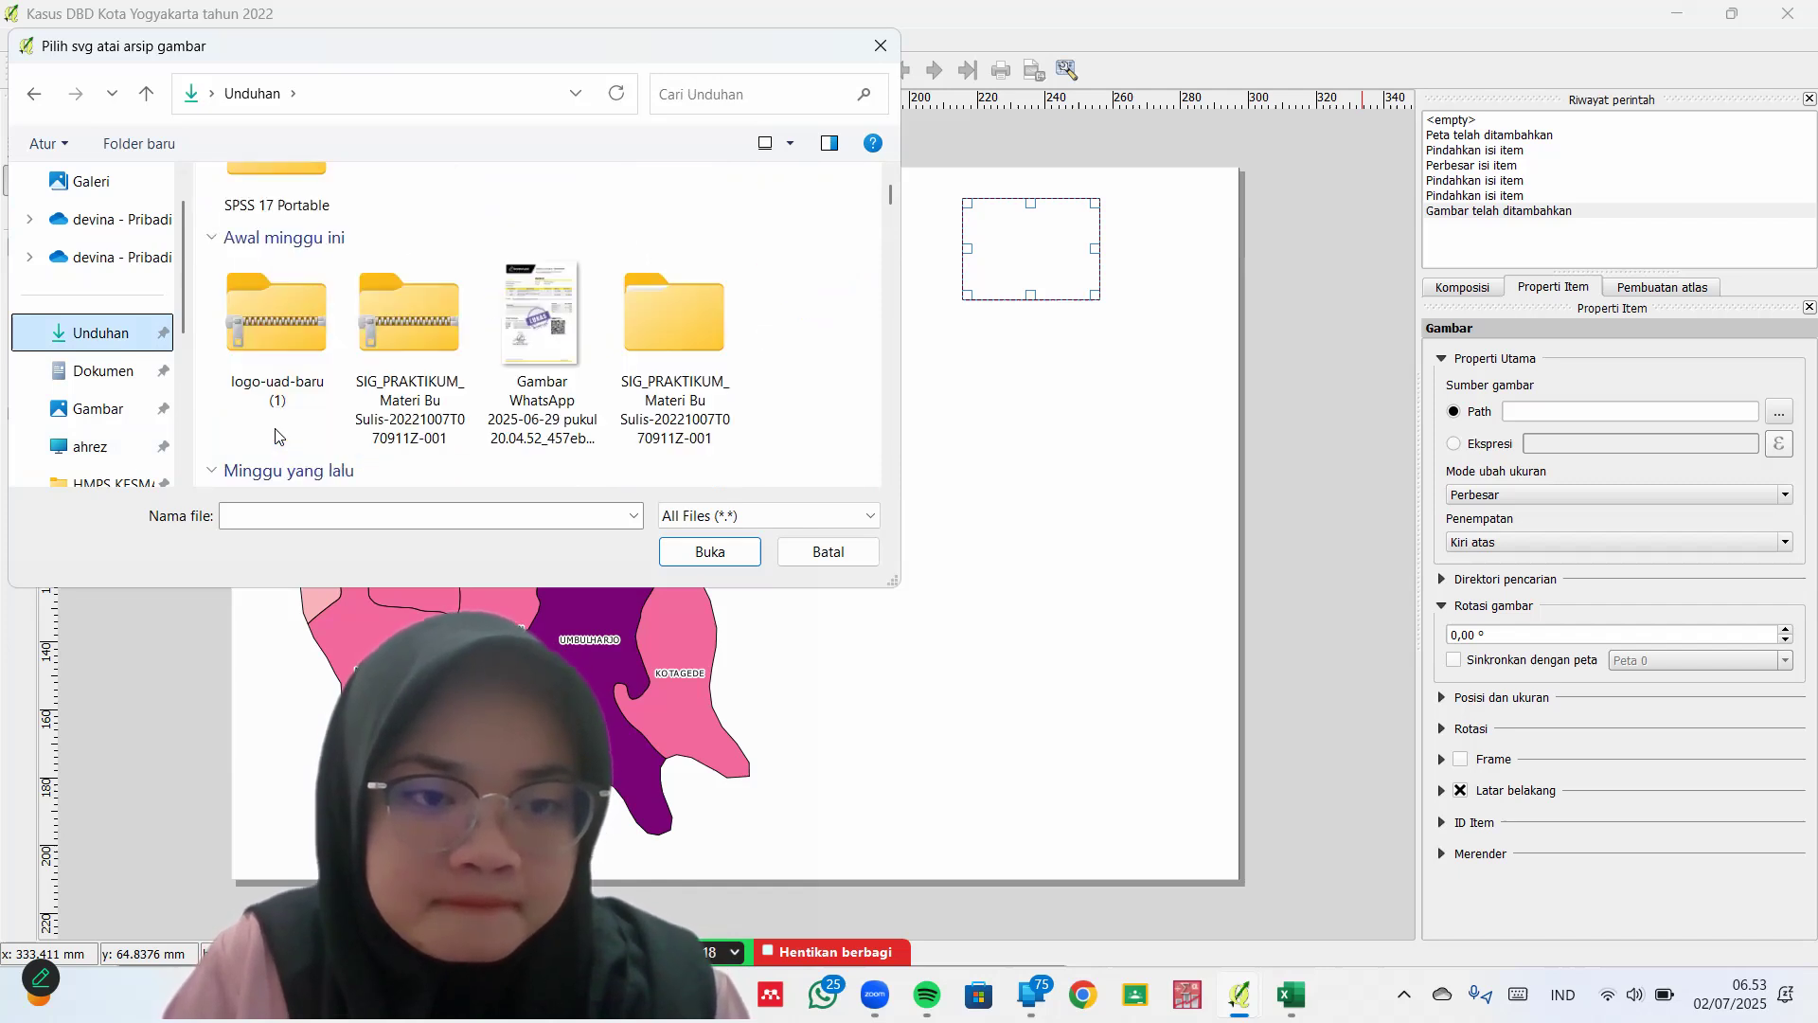
scroll(313, 305, "up", 1)
double_click(295, 303)
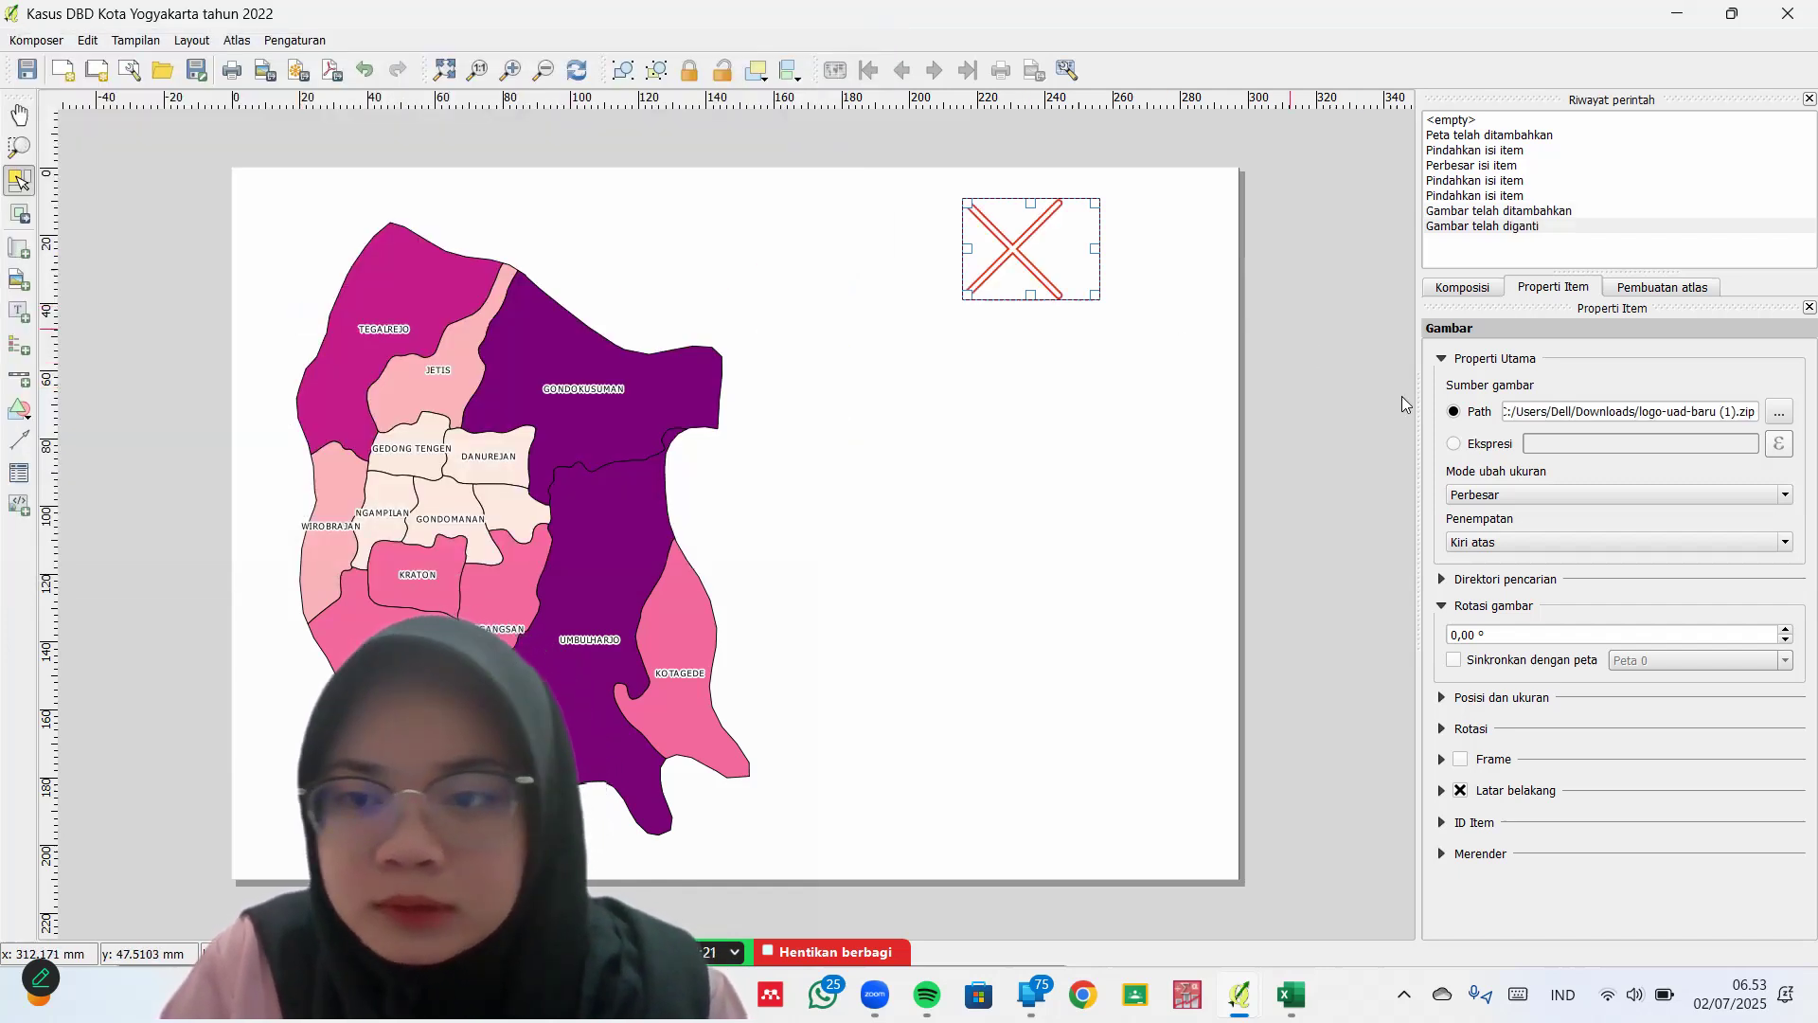
key("Delete")
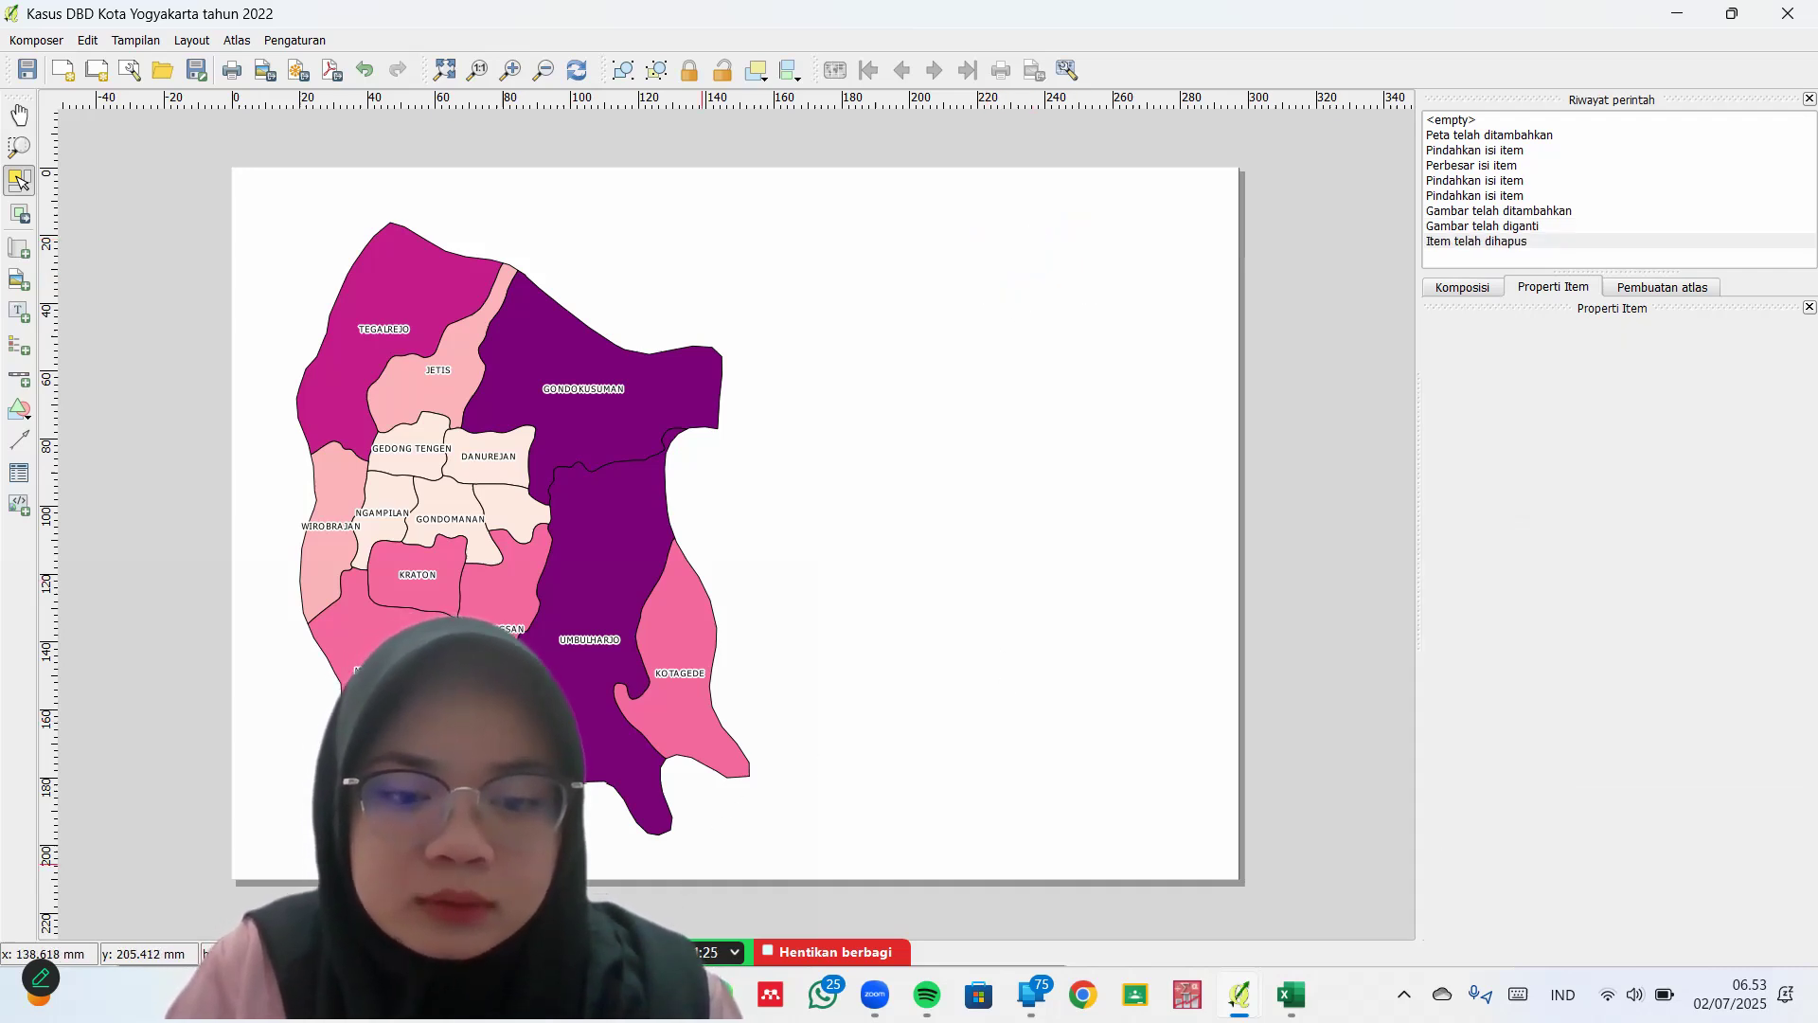
Extract logo-uad-baru (1).zip in Downloads using File Explorer, then return to the QGIS composer
left_click(665, 995)
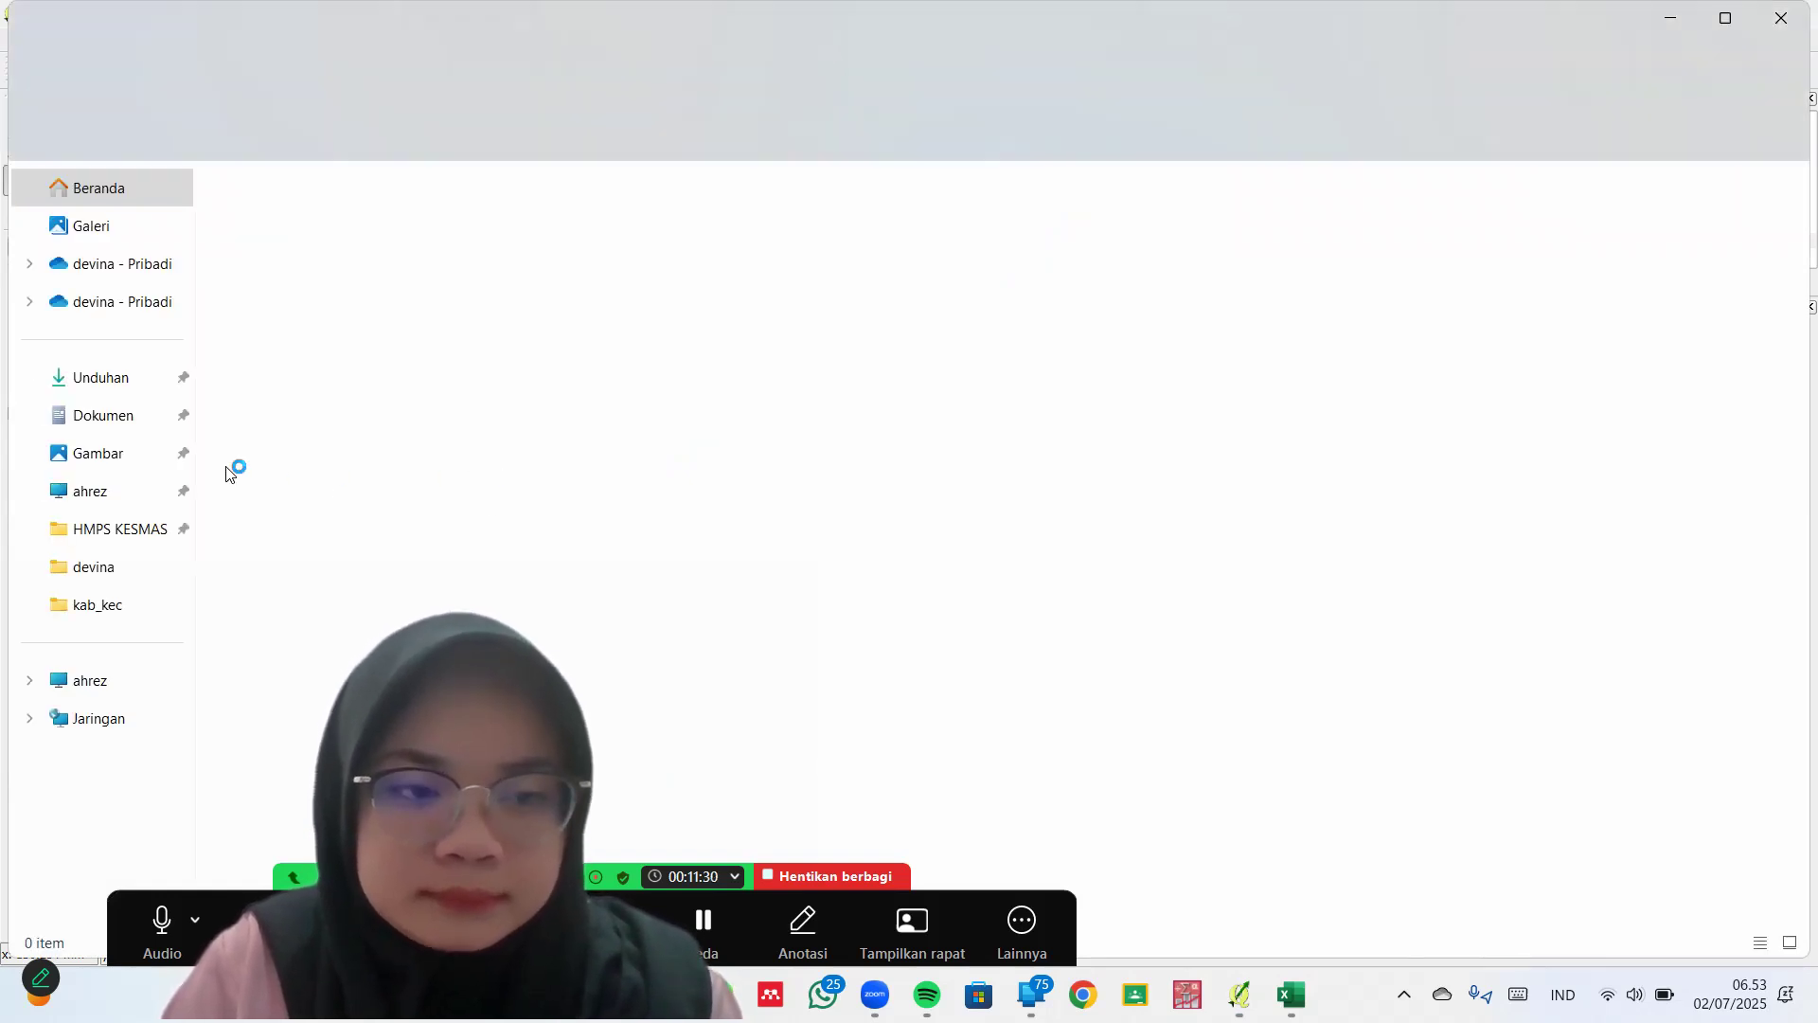
left_click(140, 381)
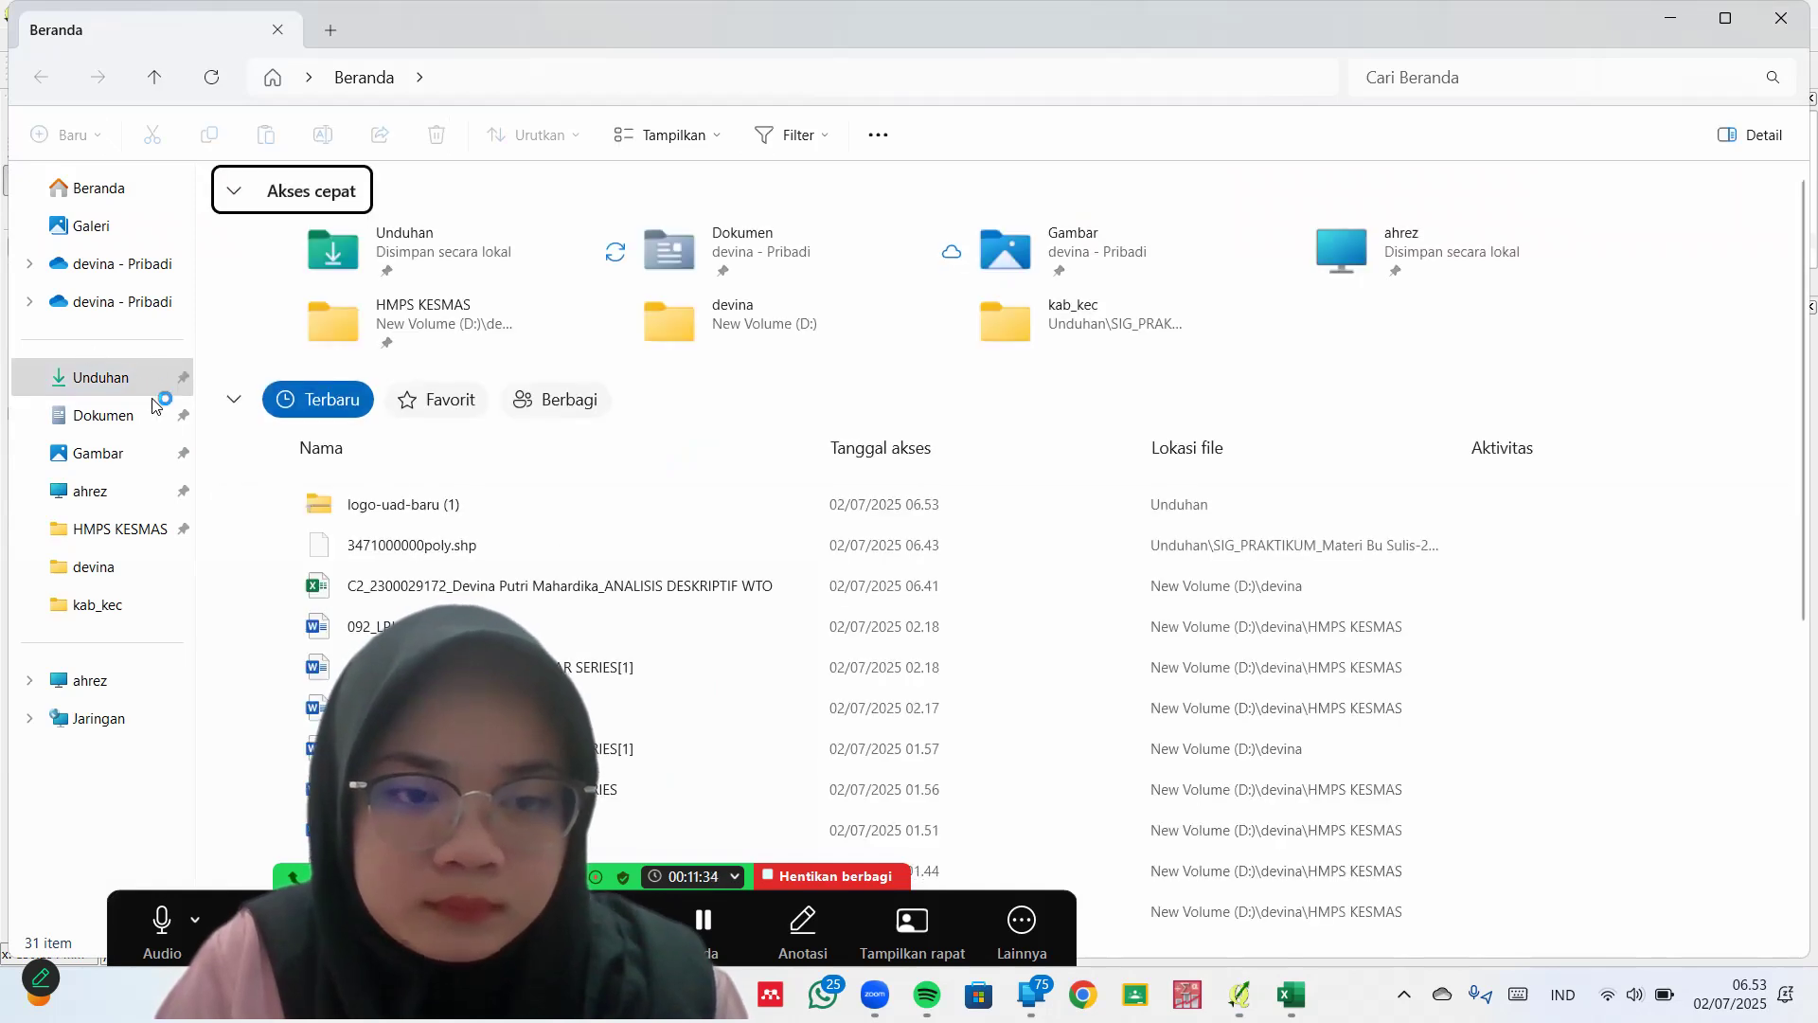
left_click(96, 376)
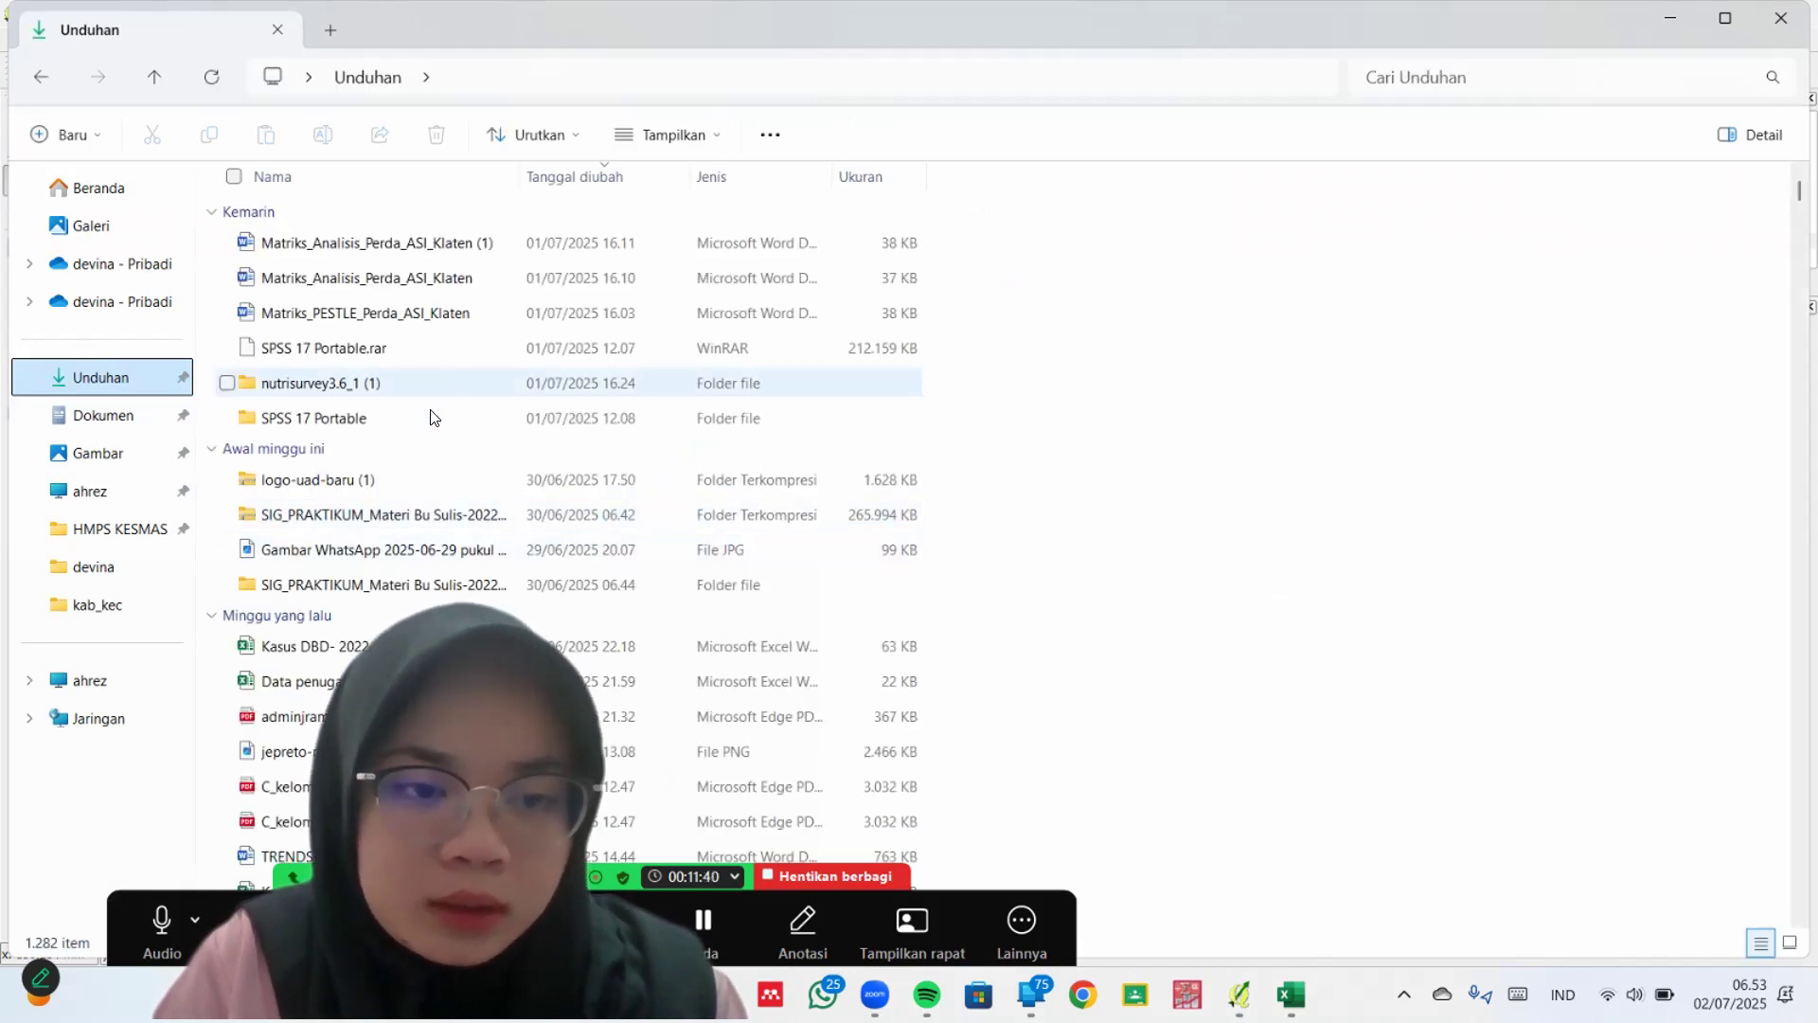
left_click(407, 481)
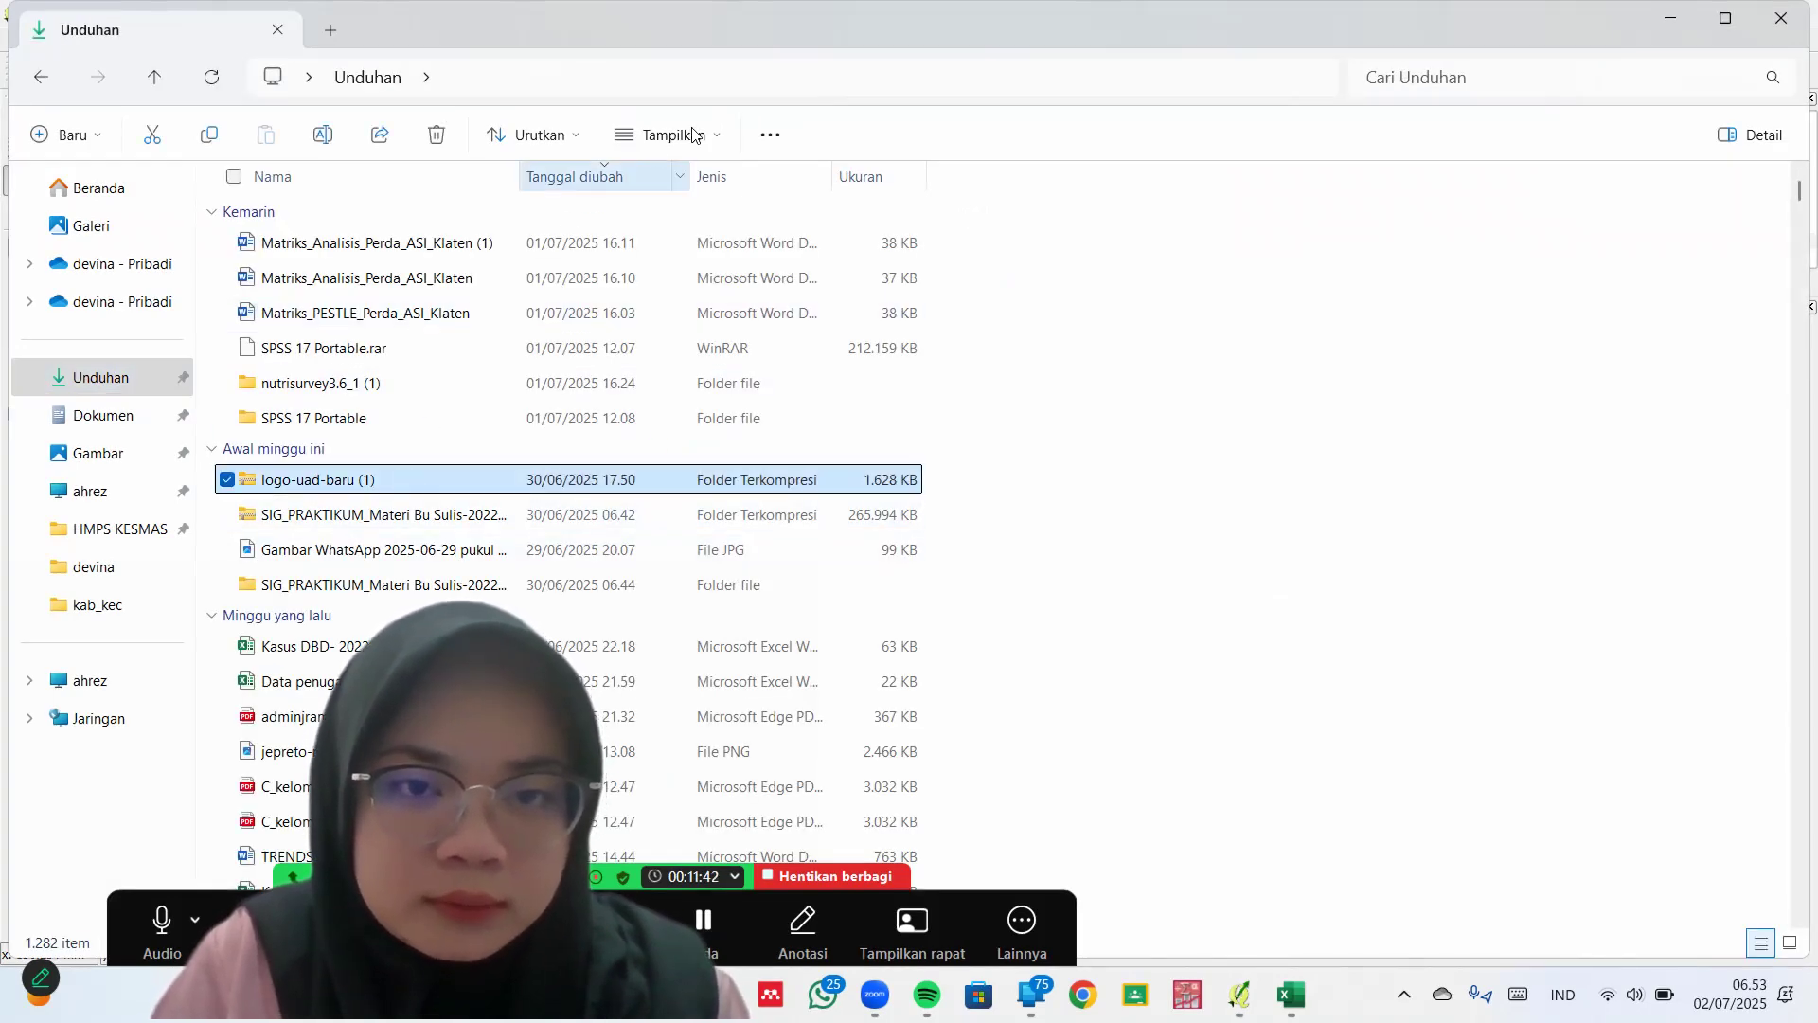
left_click(798, 142)
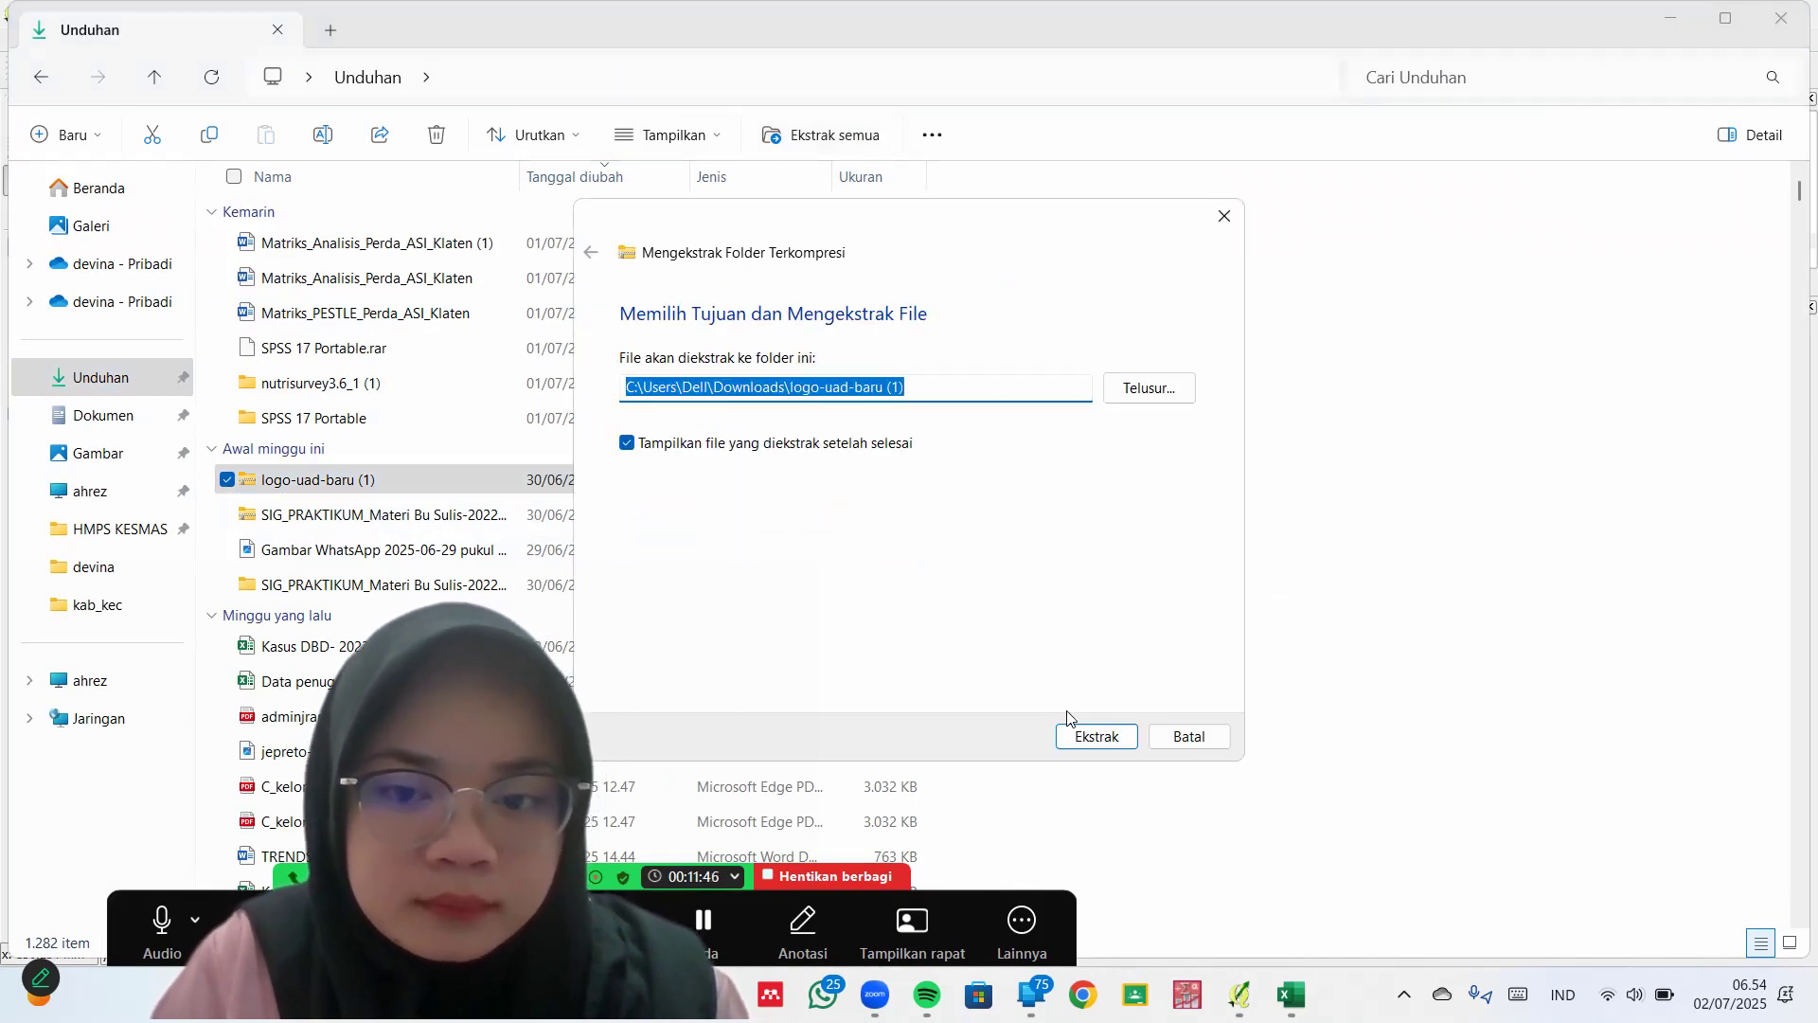
left_click(1095, 738)
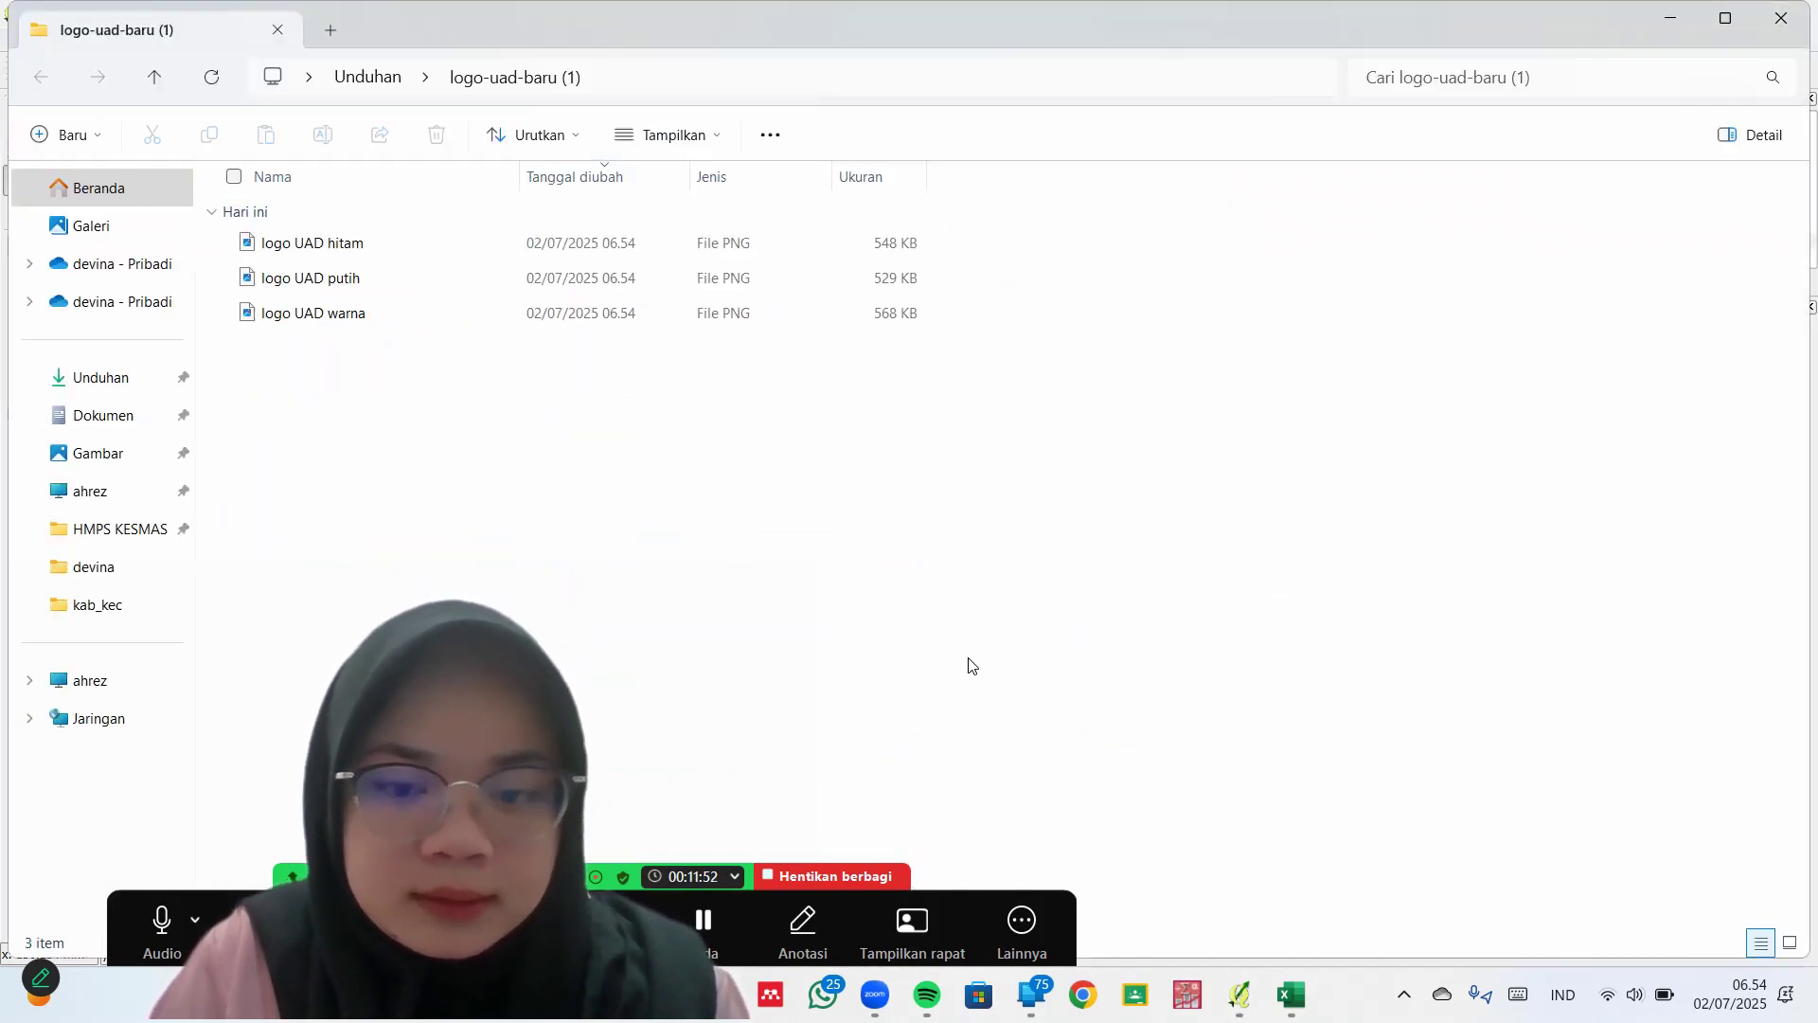
mouse_move(1239, 994)
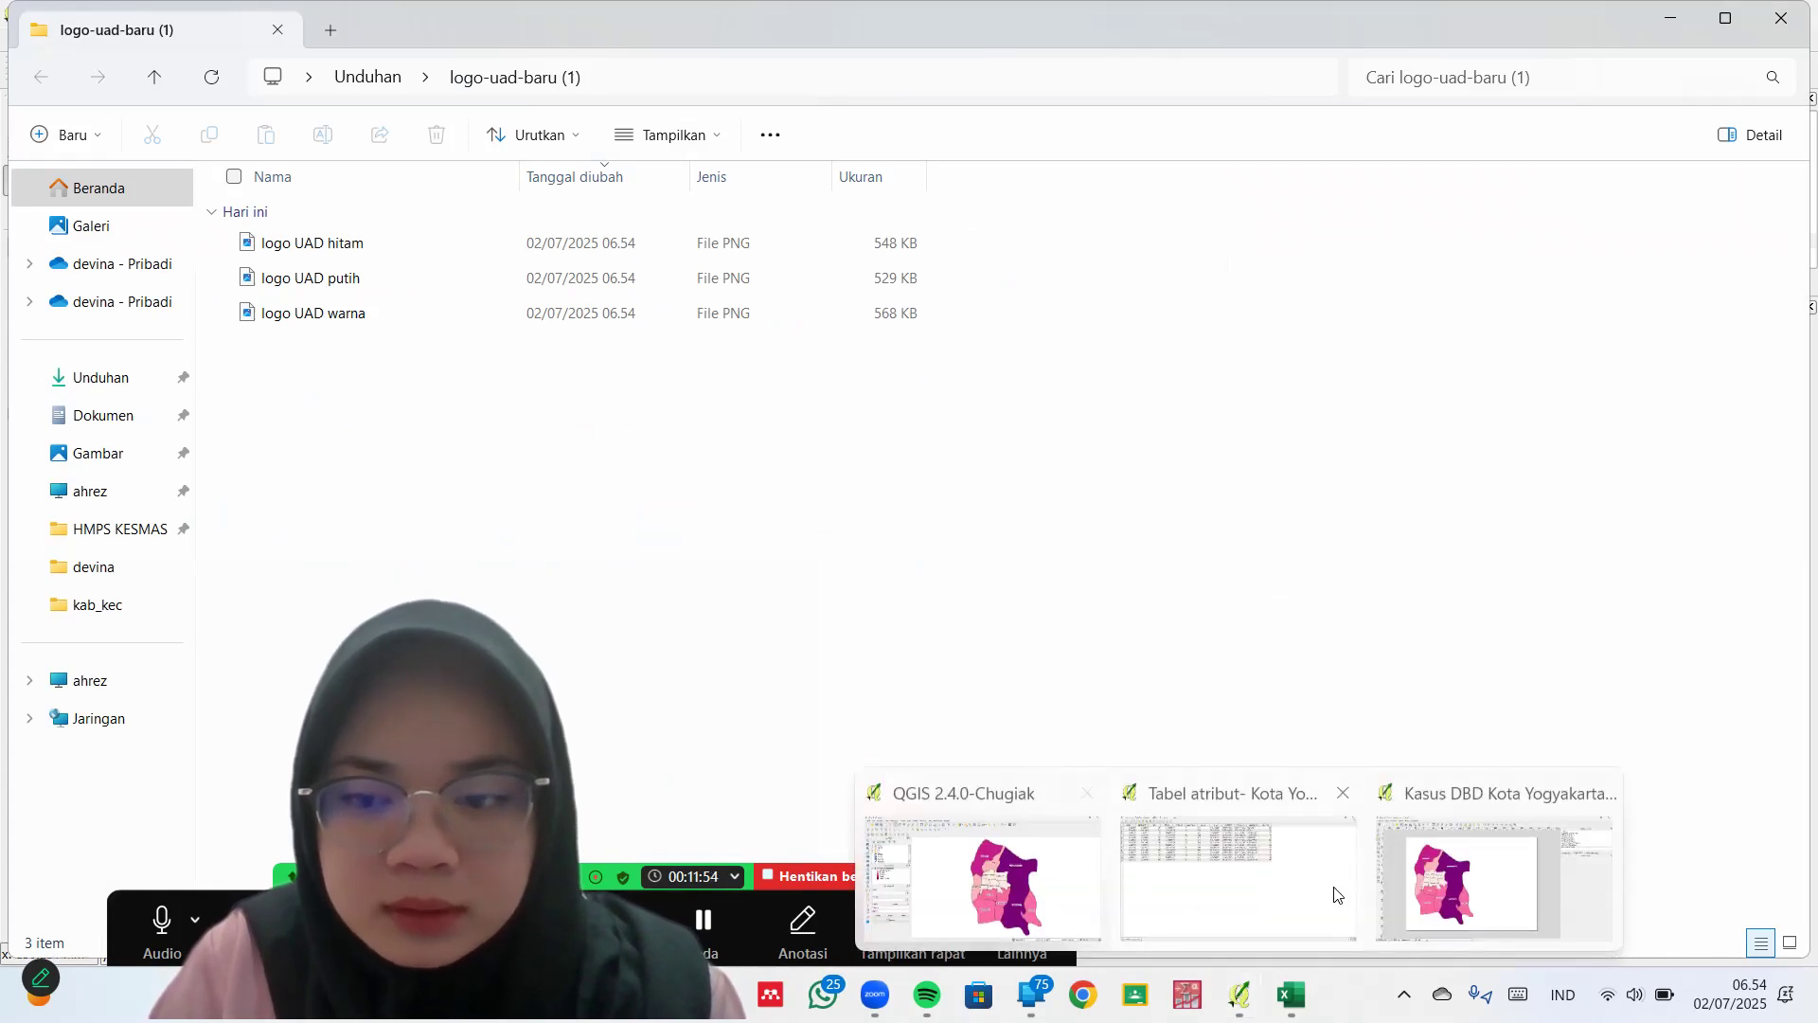
left_click(1422, 890)
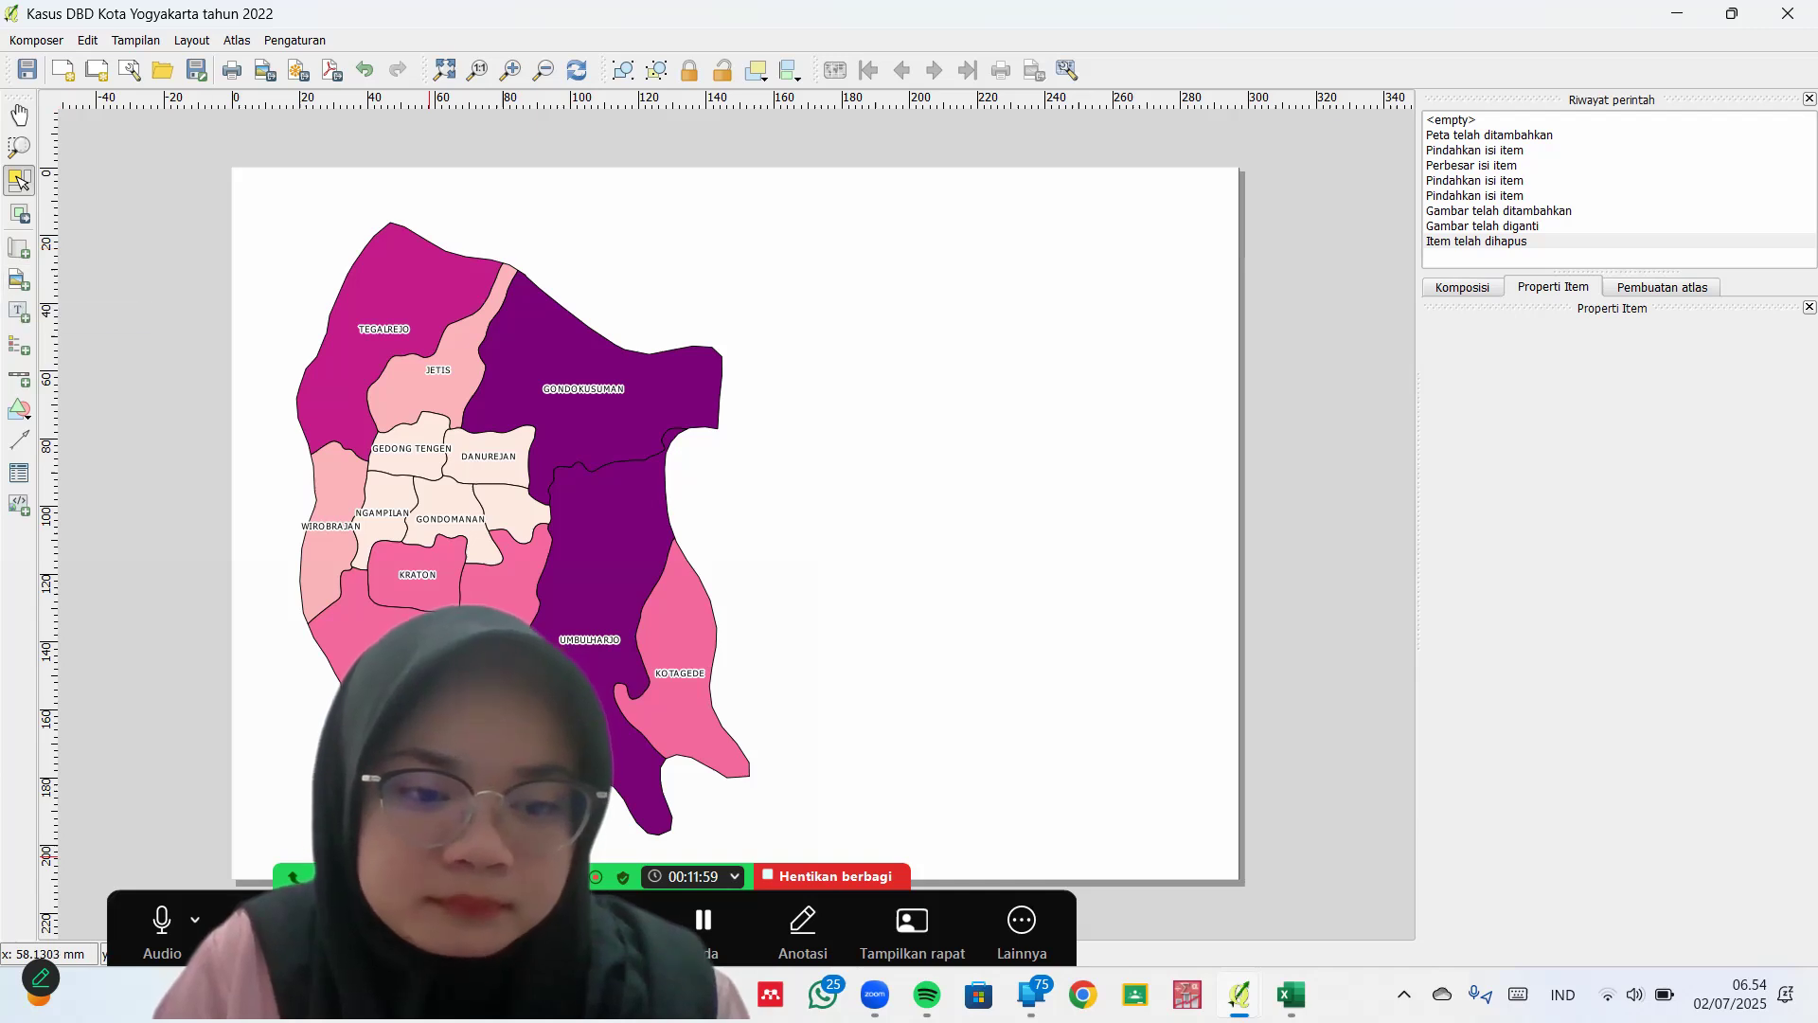
Add a top-right picture frame showing logo UAD warna.png, with placement set to Tengah
left_click(19, 280)
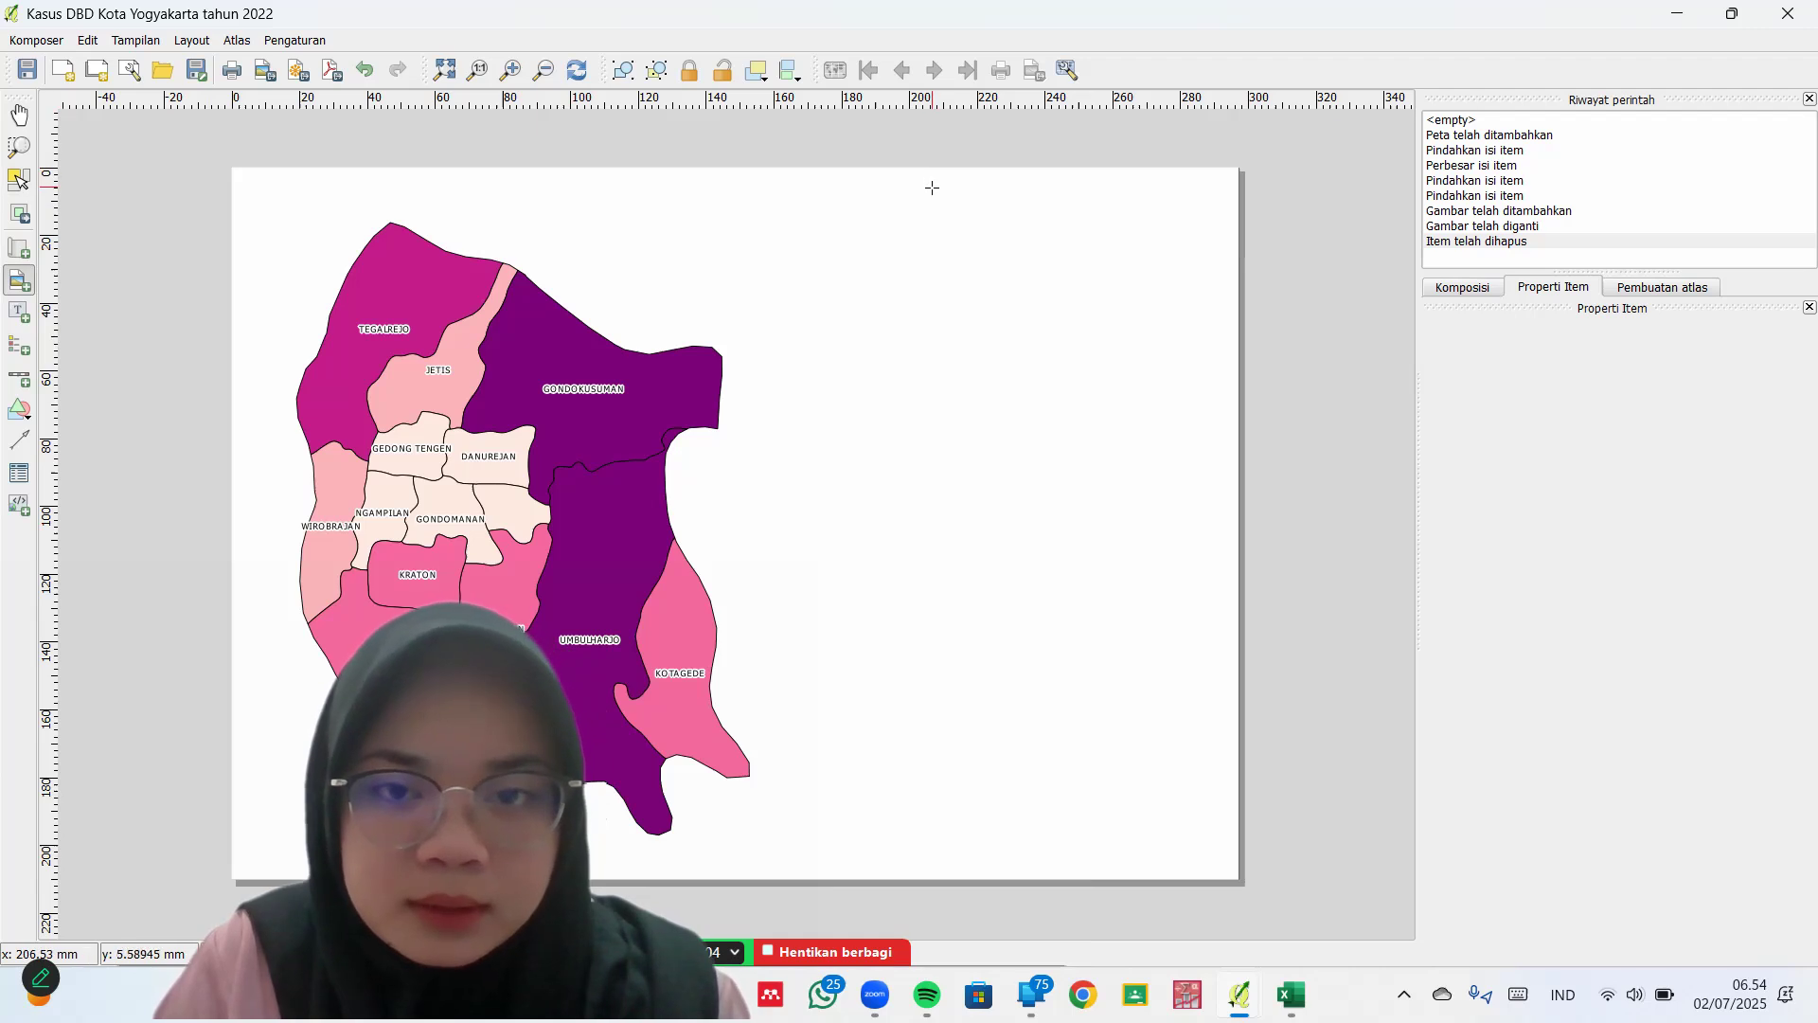
left_click_drag(938, 183, 1077, 301)
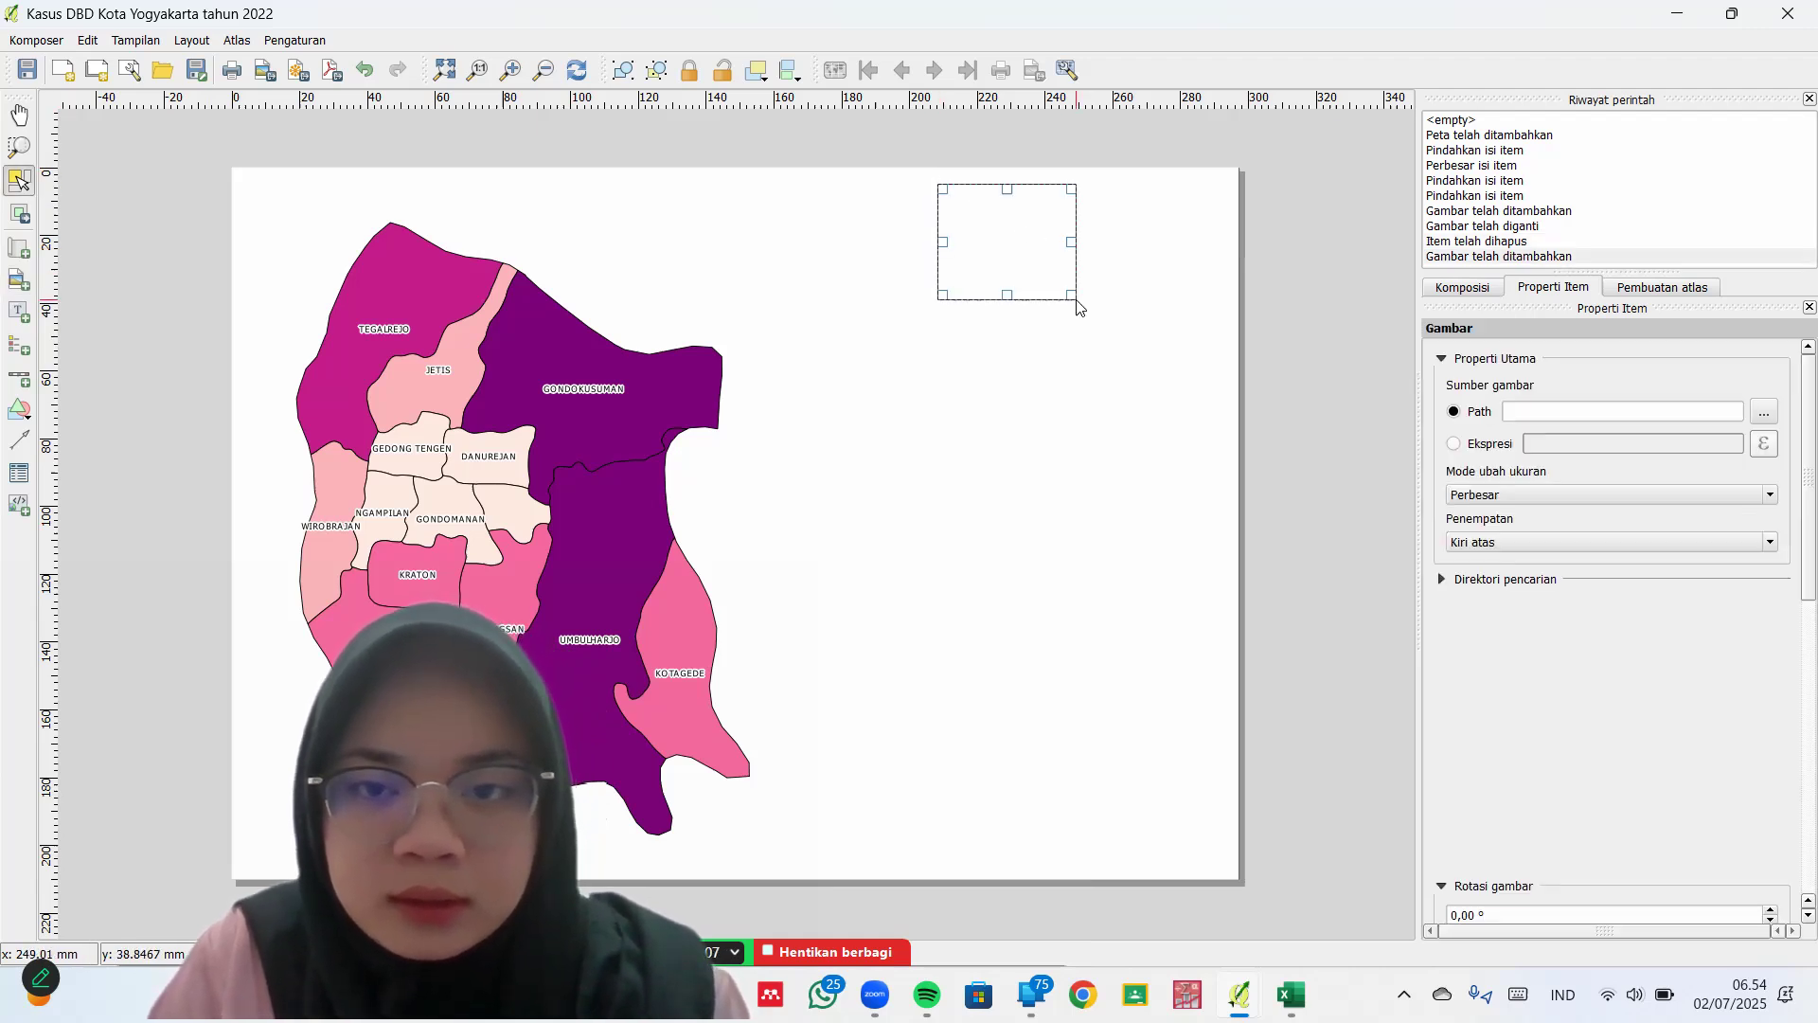
left_click(1776, 419)
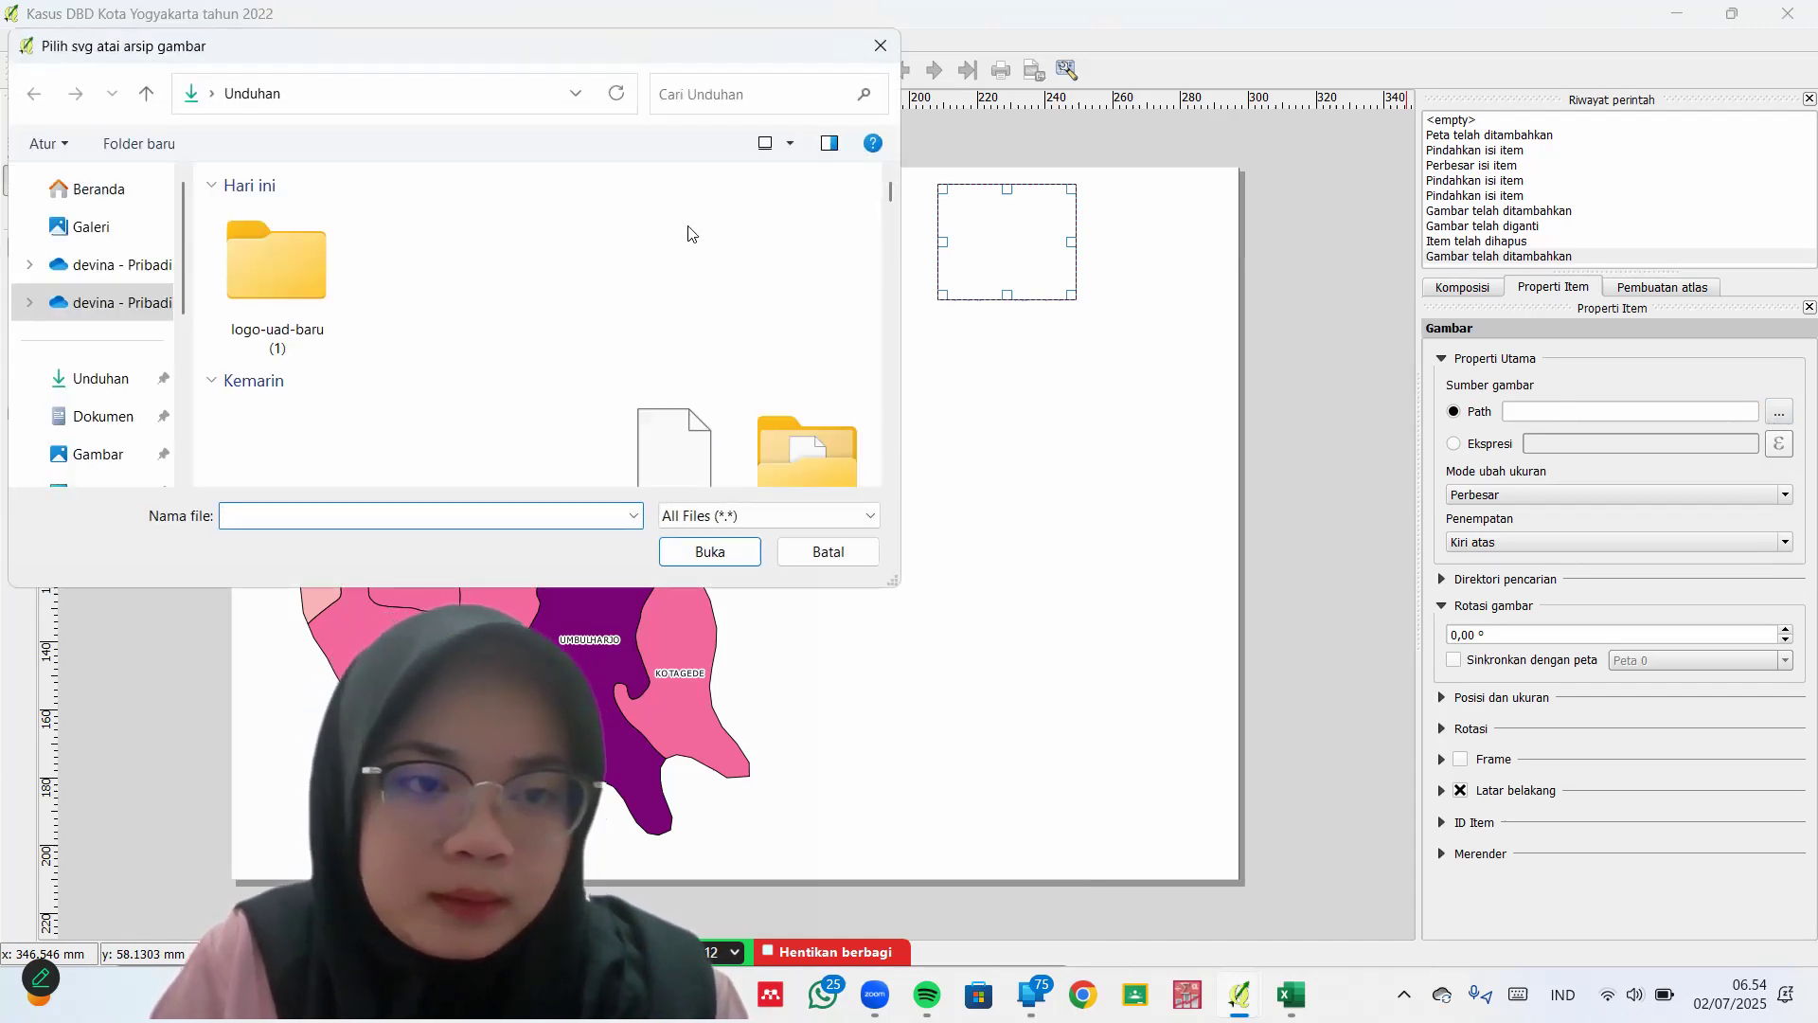
double_click(281, 347)
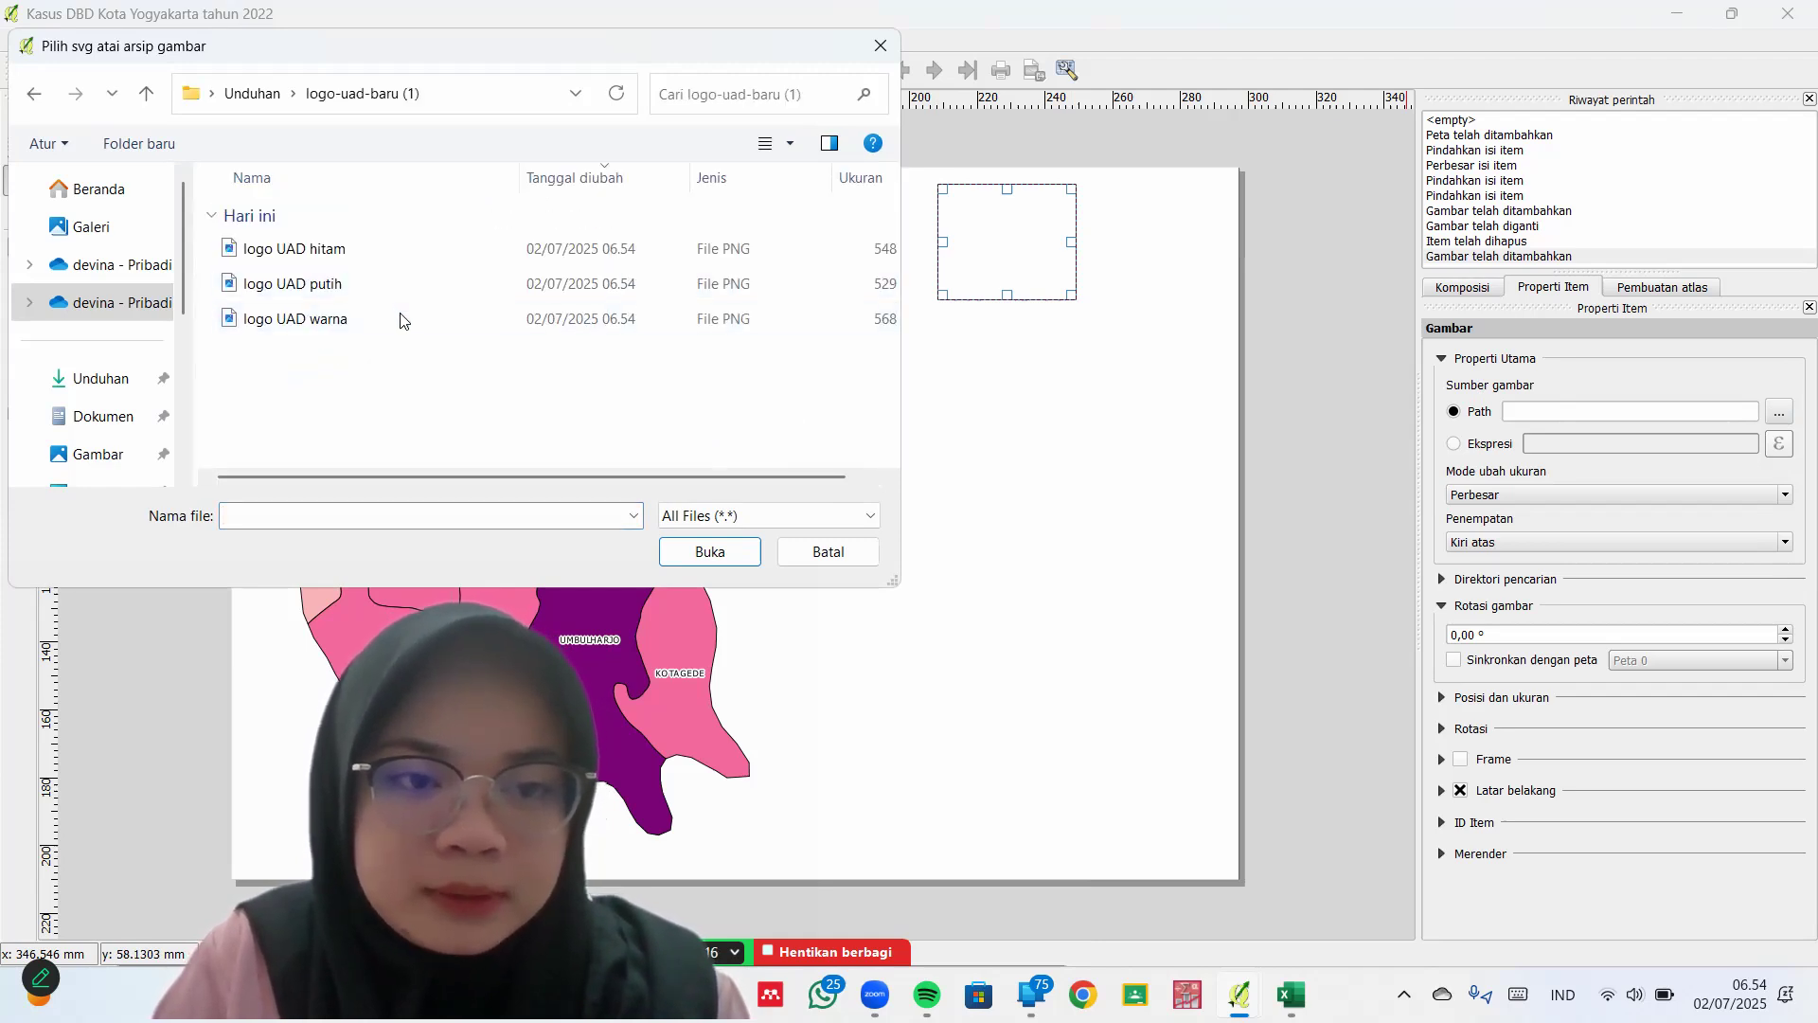
left_click(397, 318)
left_click(708, 553)
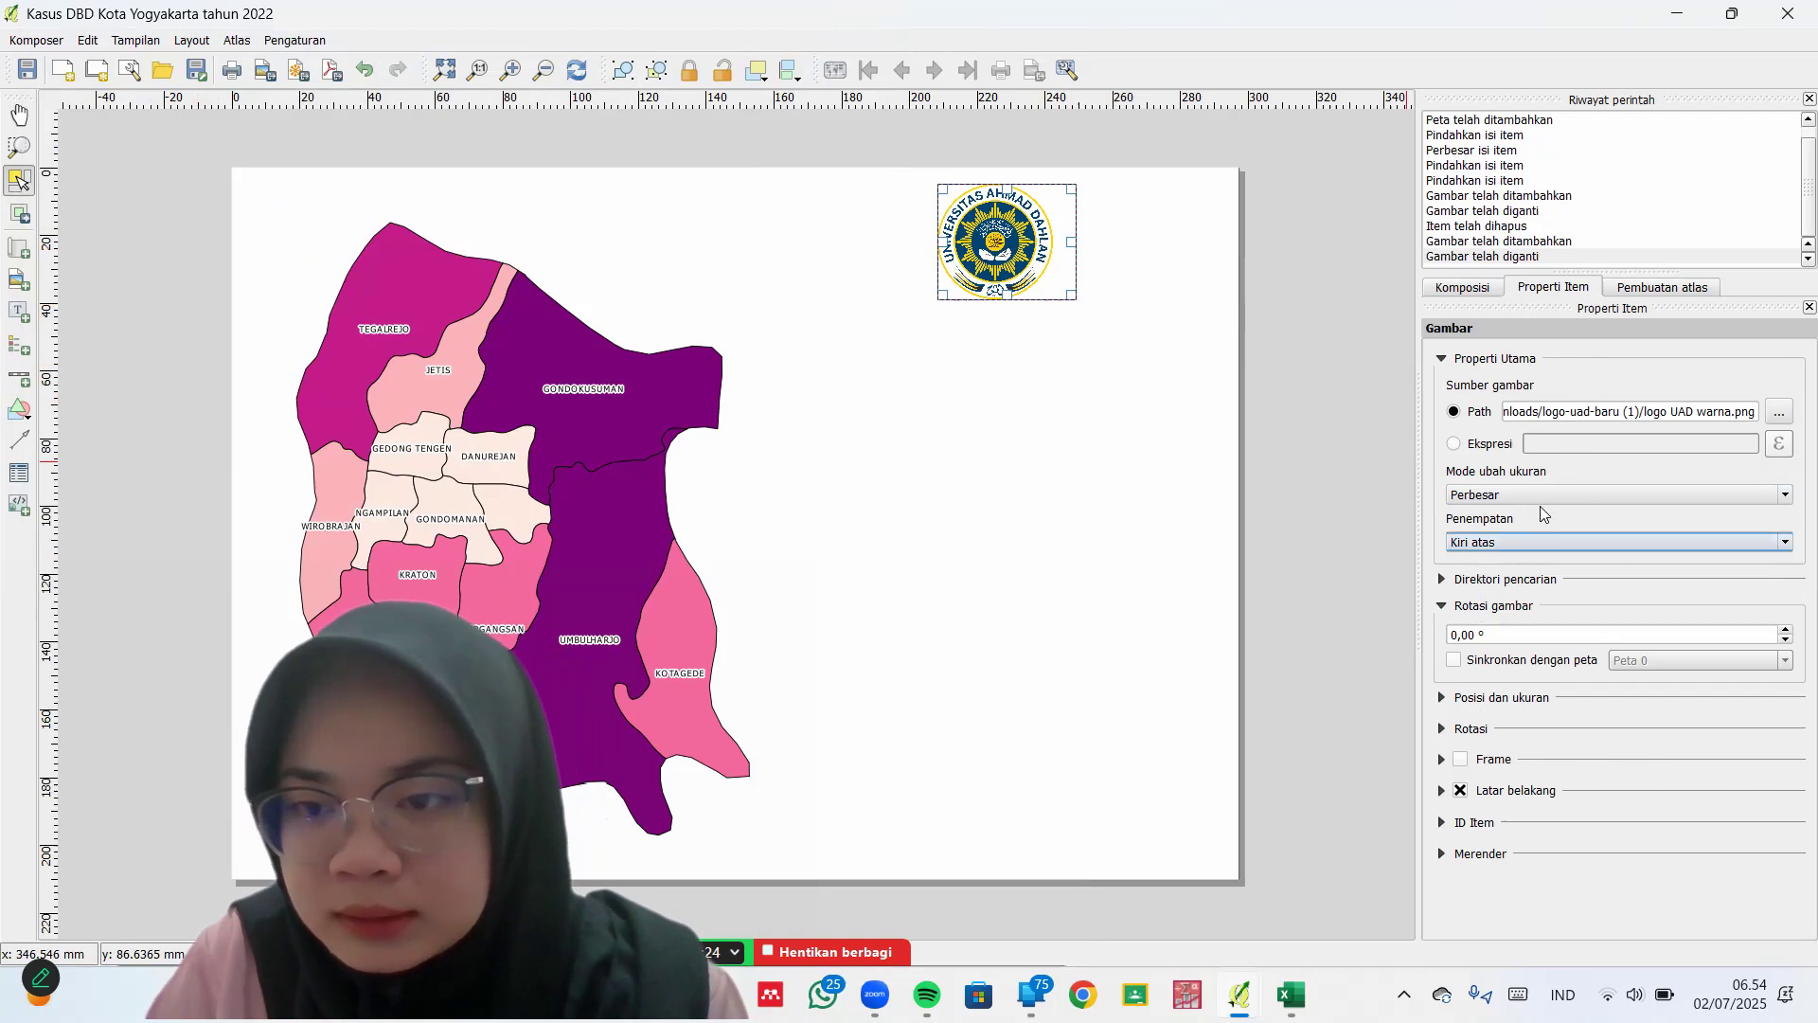
left_click(1719, 538)
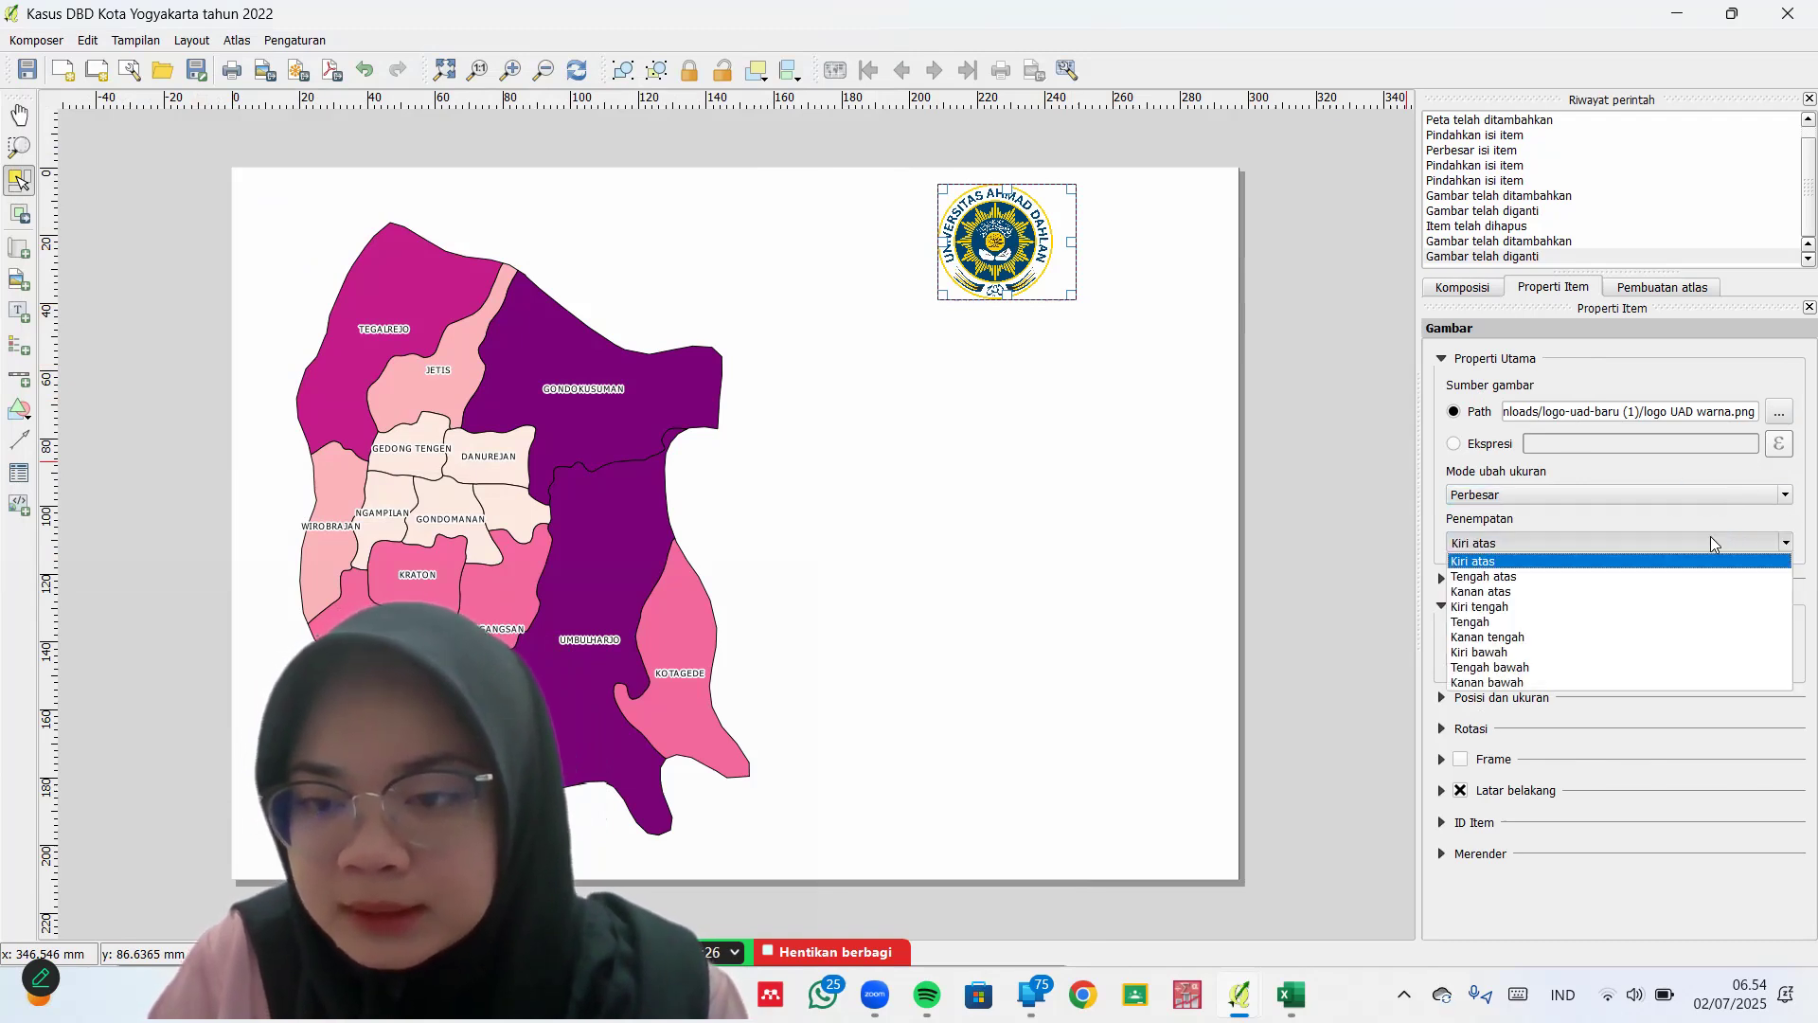
left_click(1607, 623)
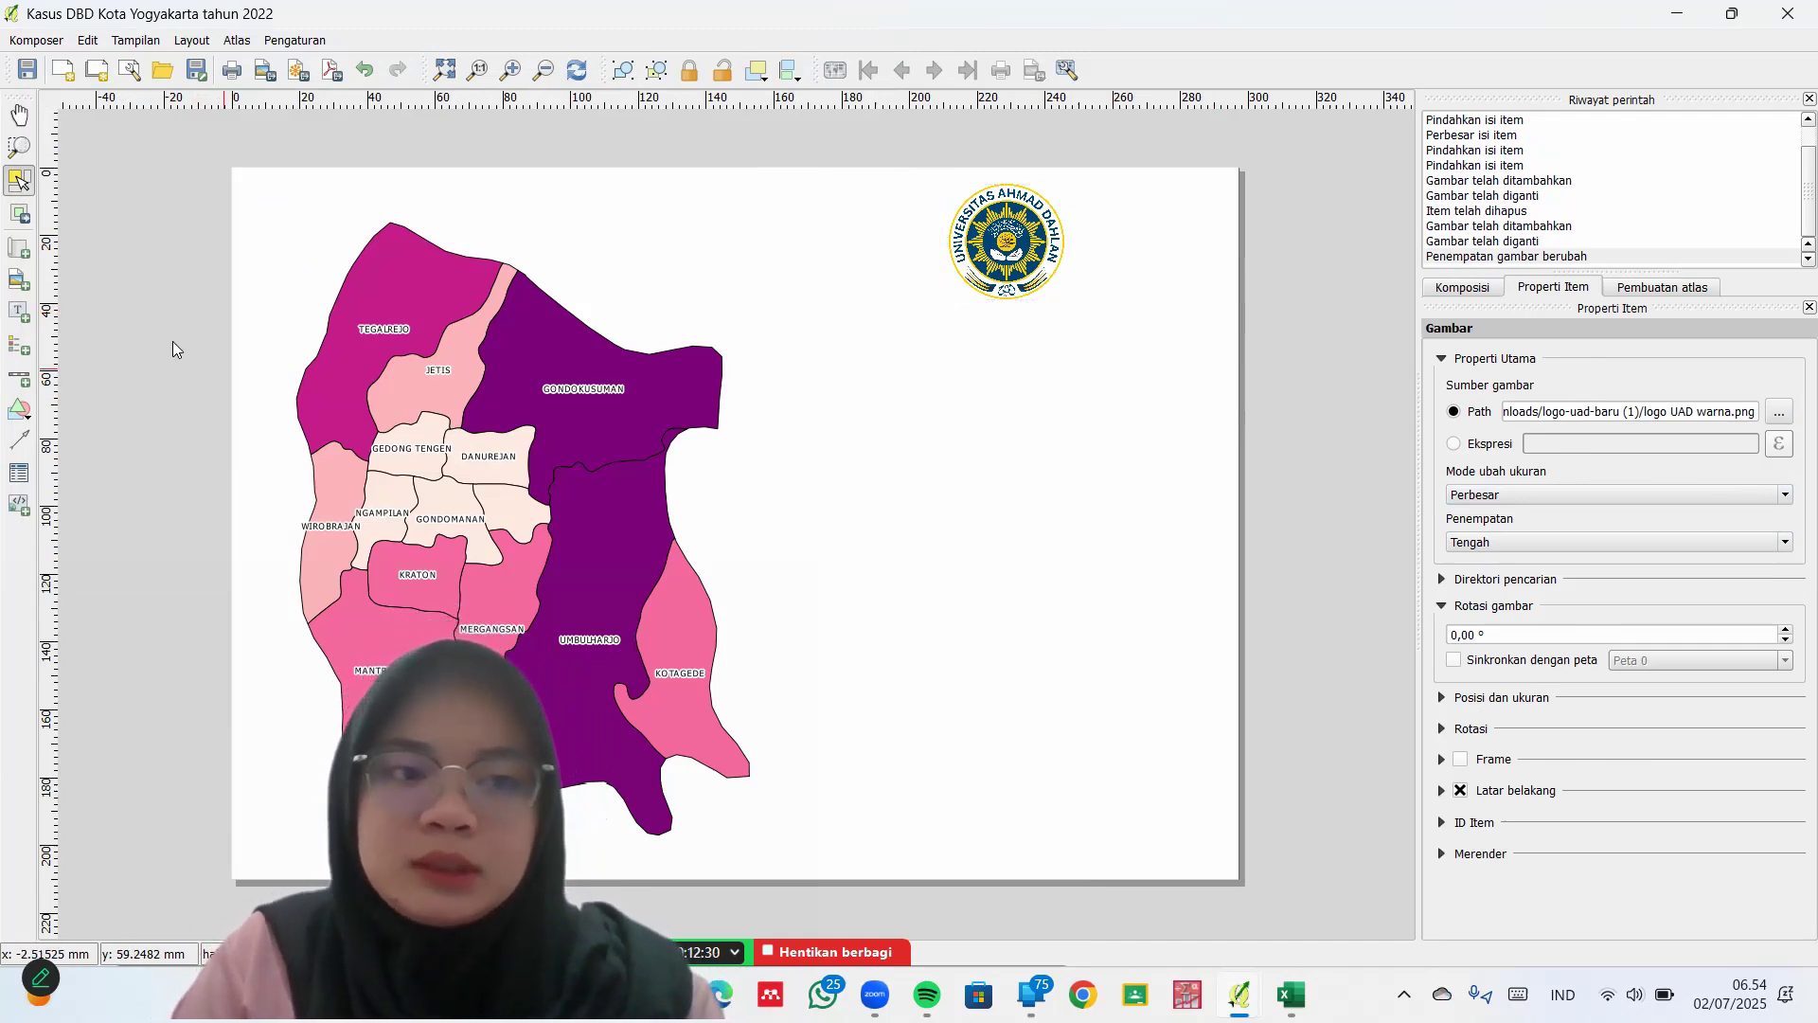
Add a label below the logo reading 'PETA PERSEBARAN KASUS DBD DI KOTA YOGYAKARTA TAHUN 2022', centred both ways
left_click(18, 313)
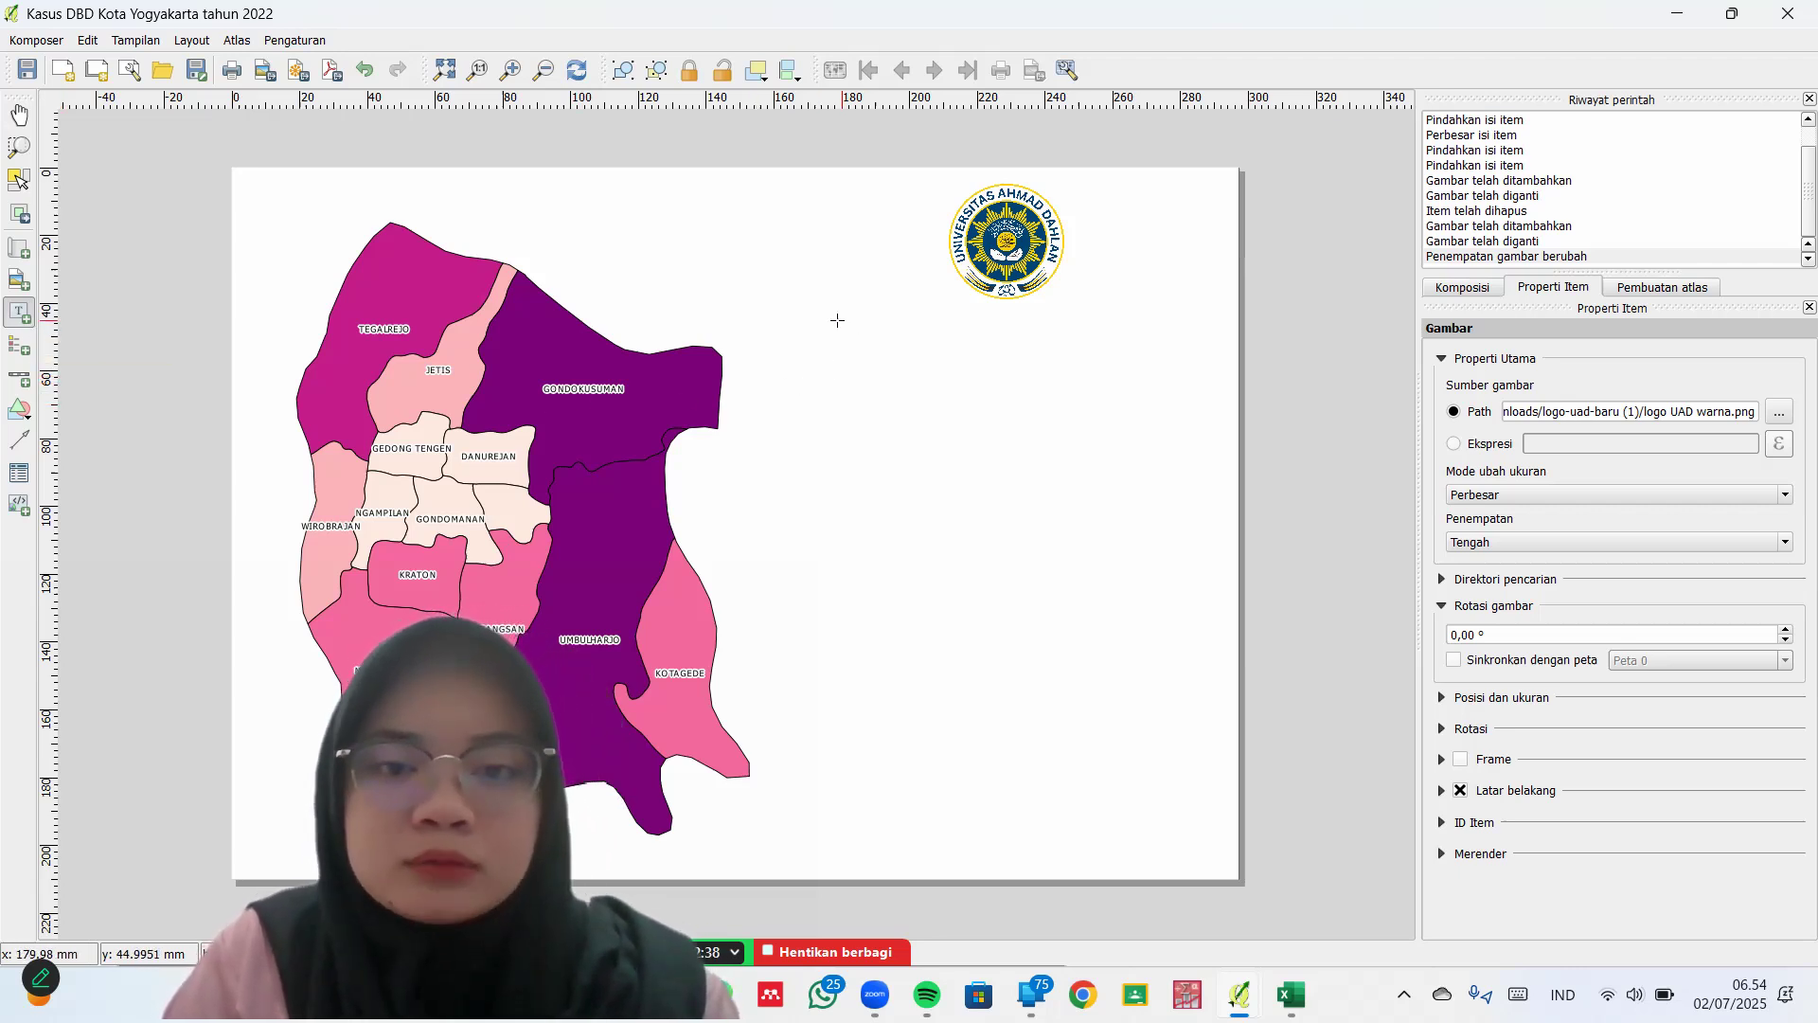
left_click_drag(1110, 366, 1189, 409)
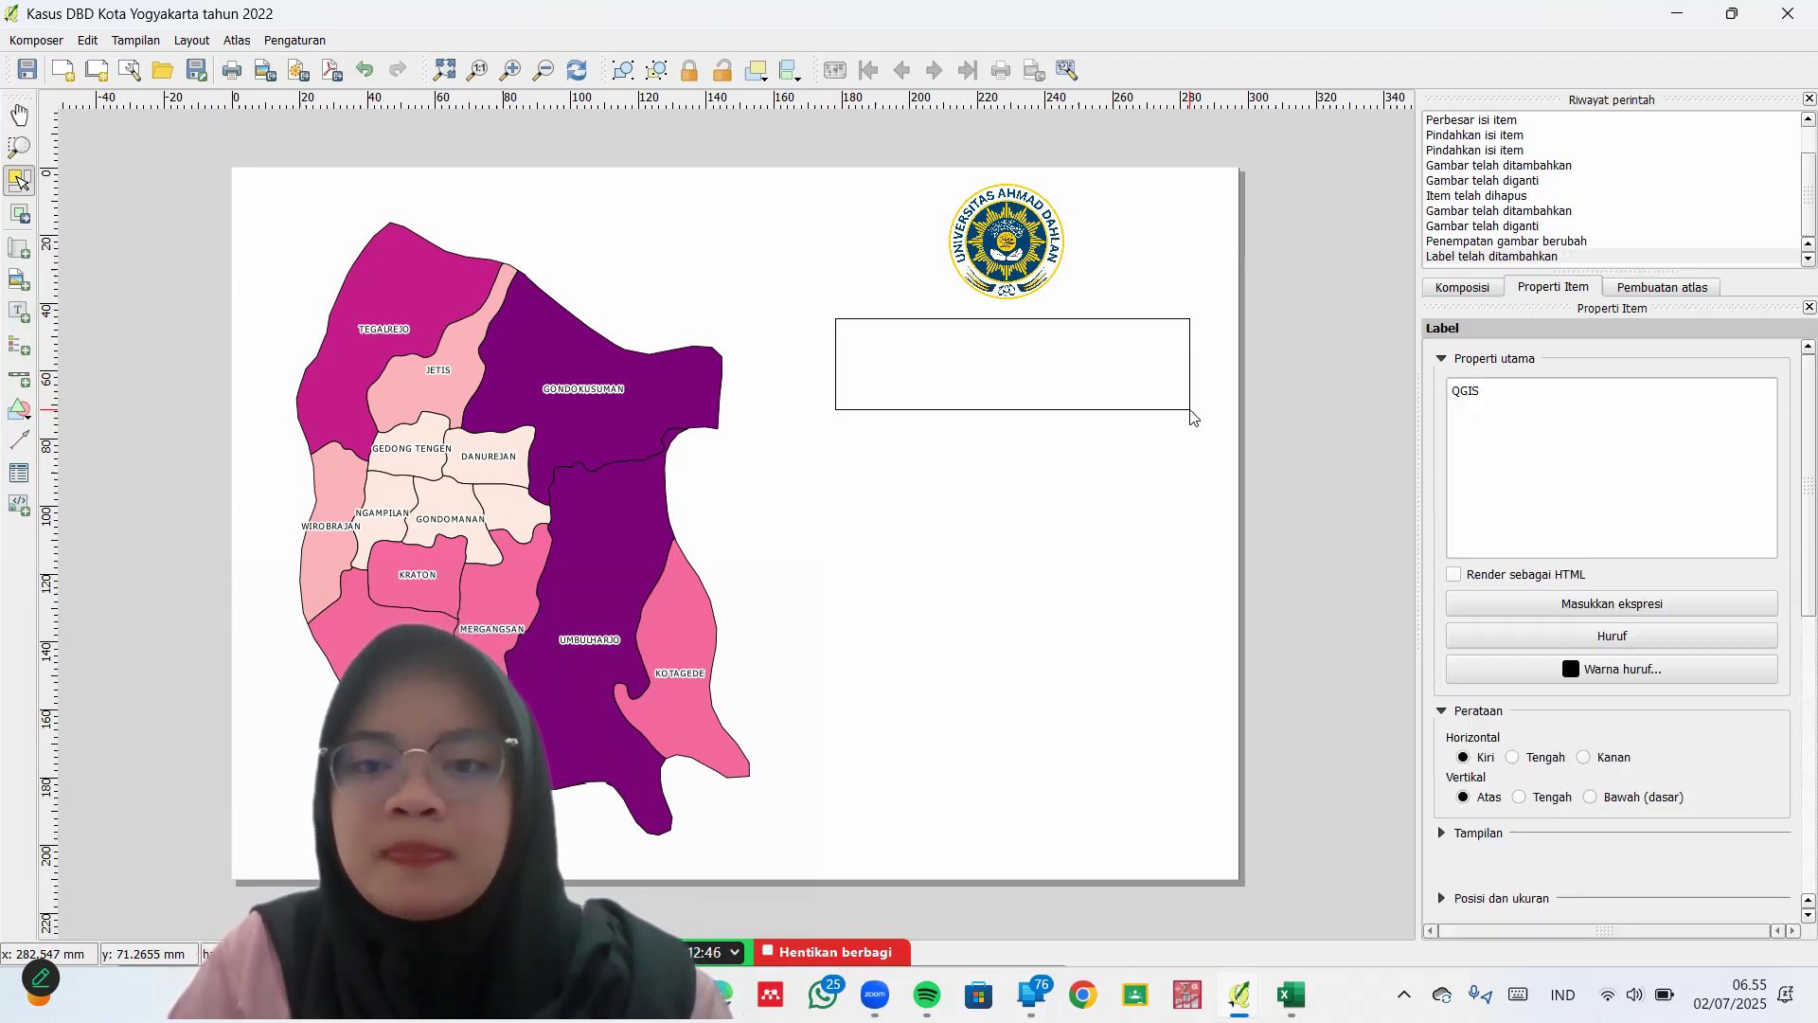
left_click(1521, 397)
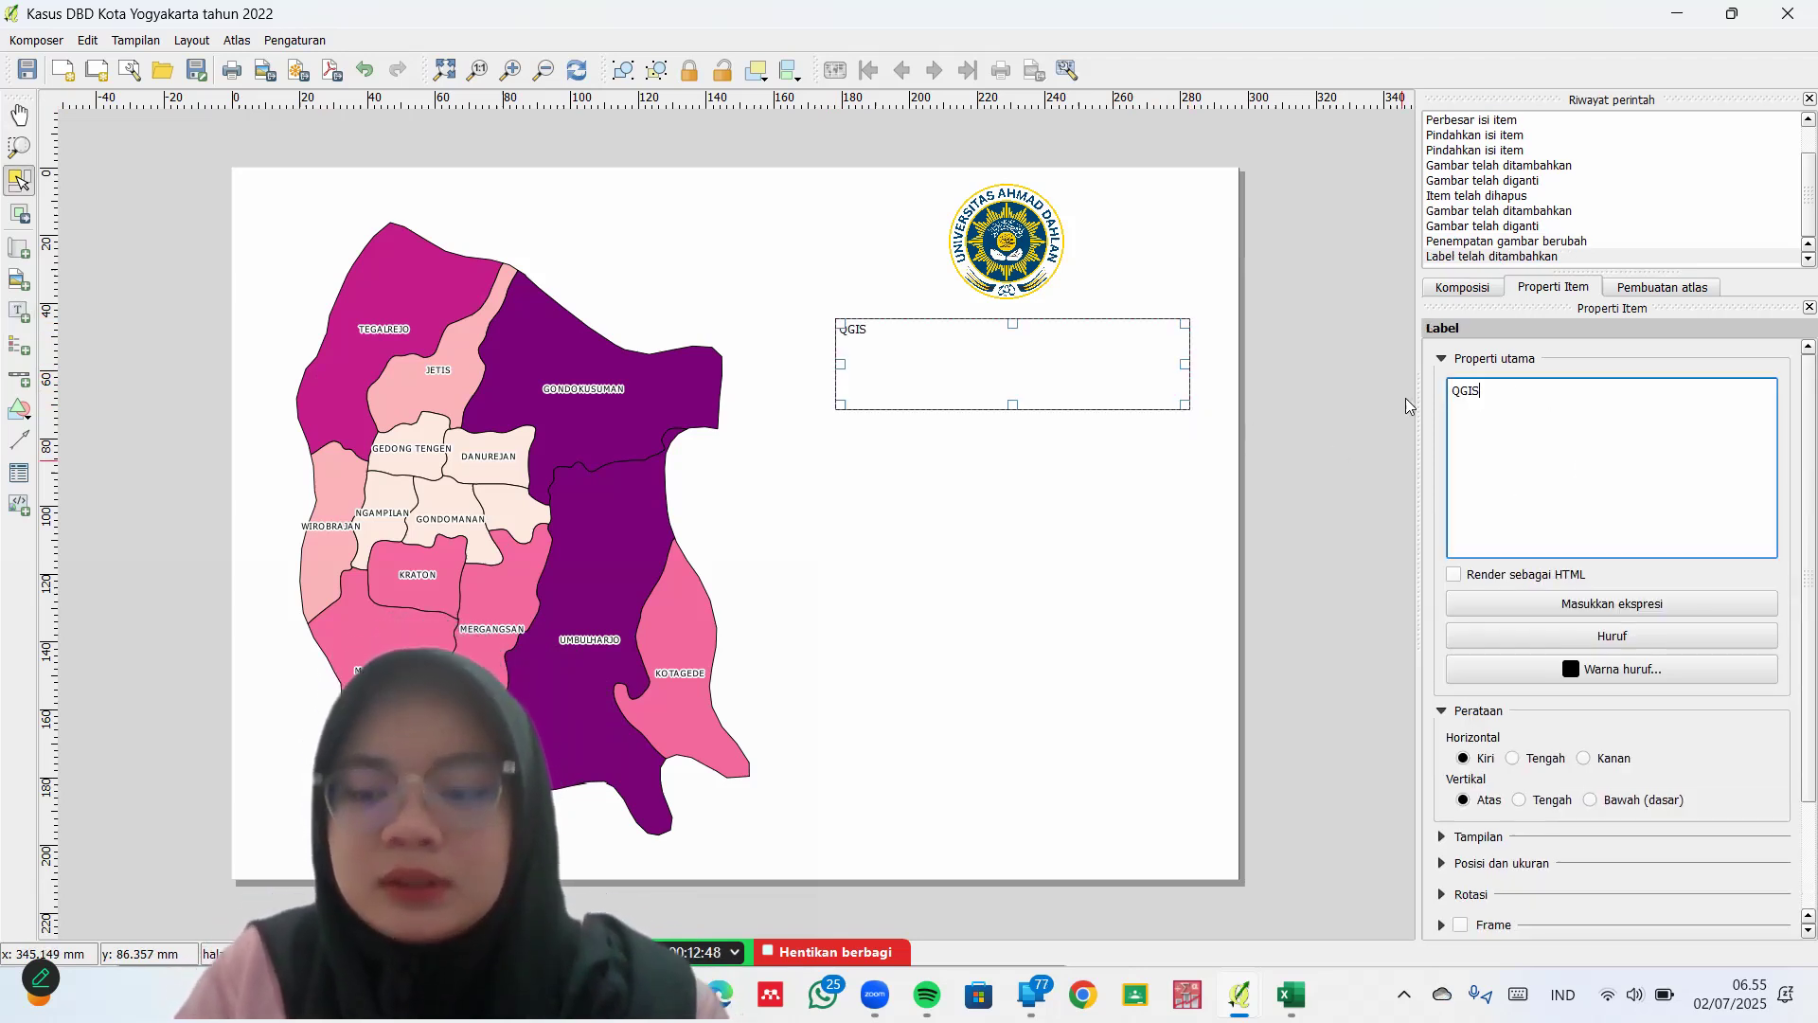
key("BackSpace")
key("BackSpace")
key("BackSpace")
key("BackSpace")
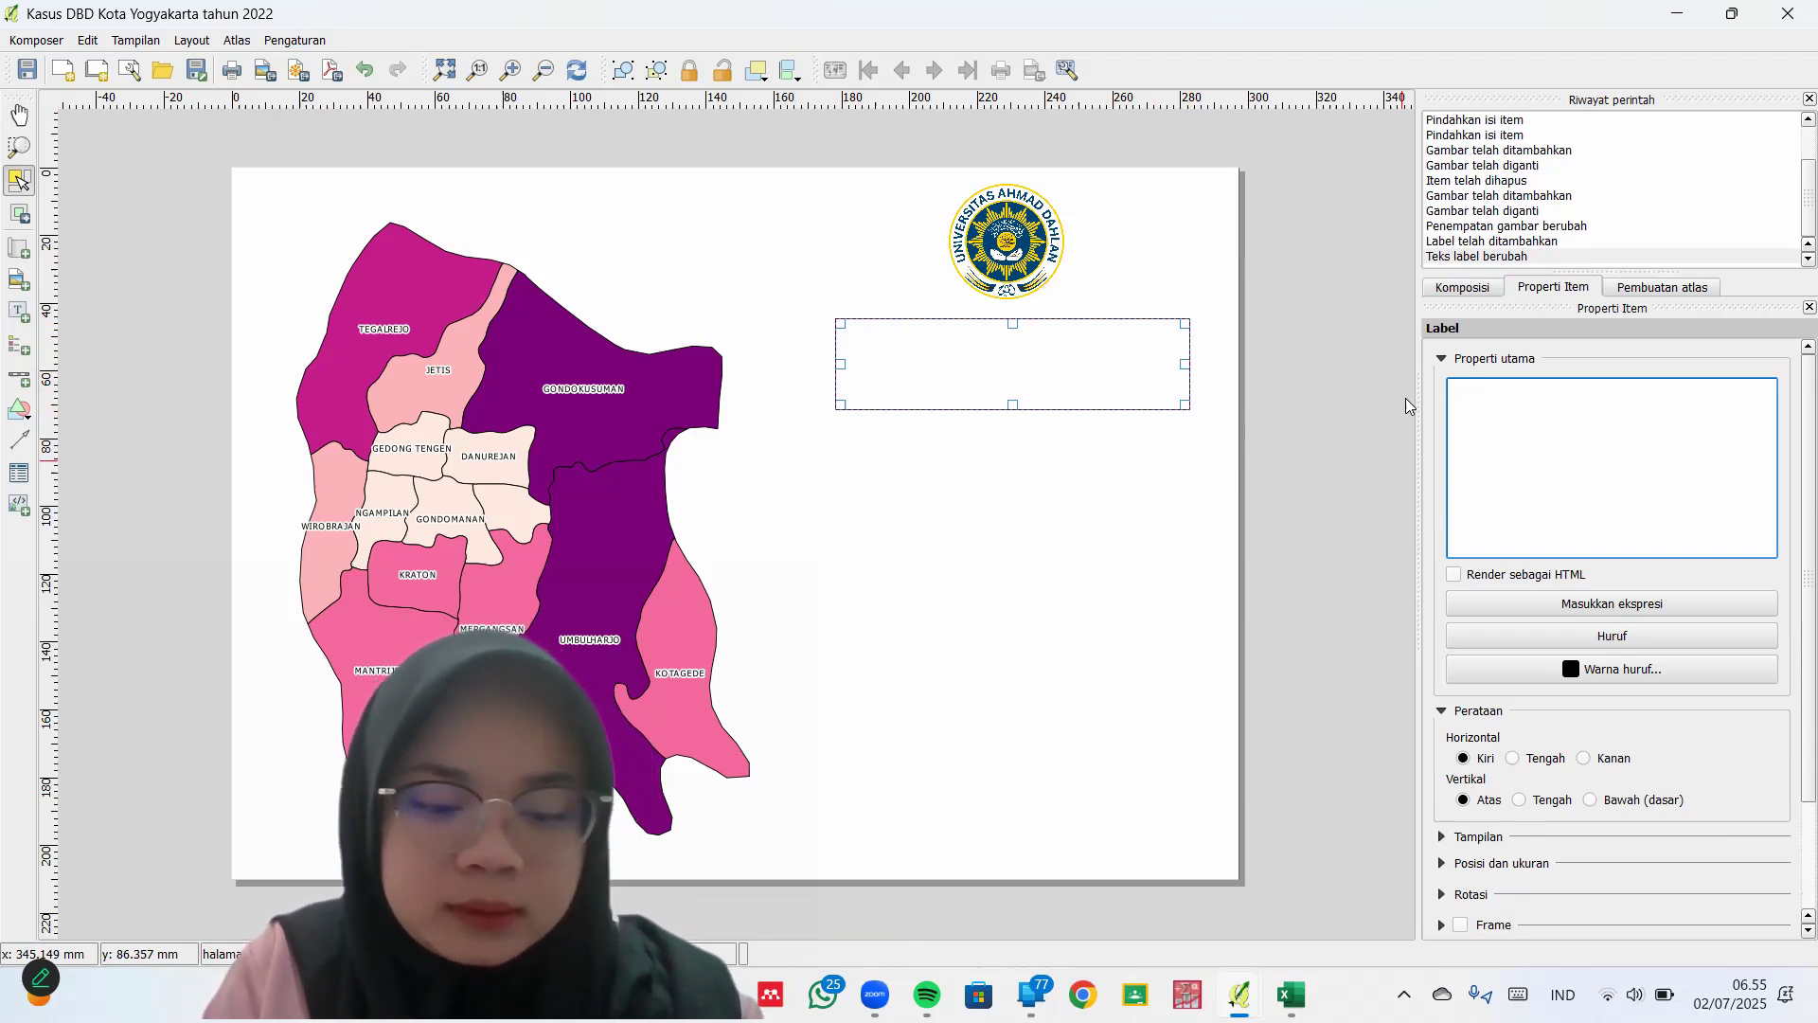
type("ETA PERSE")
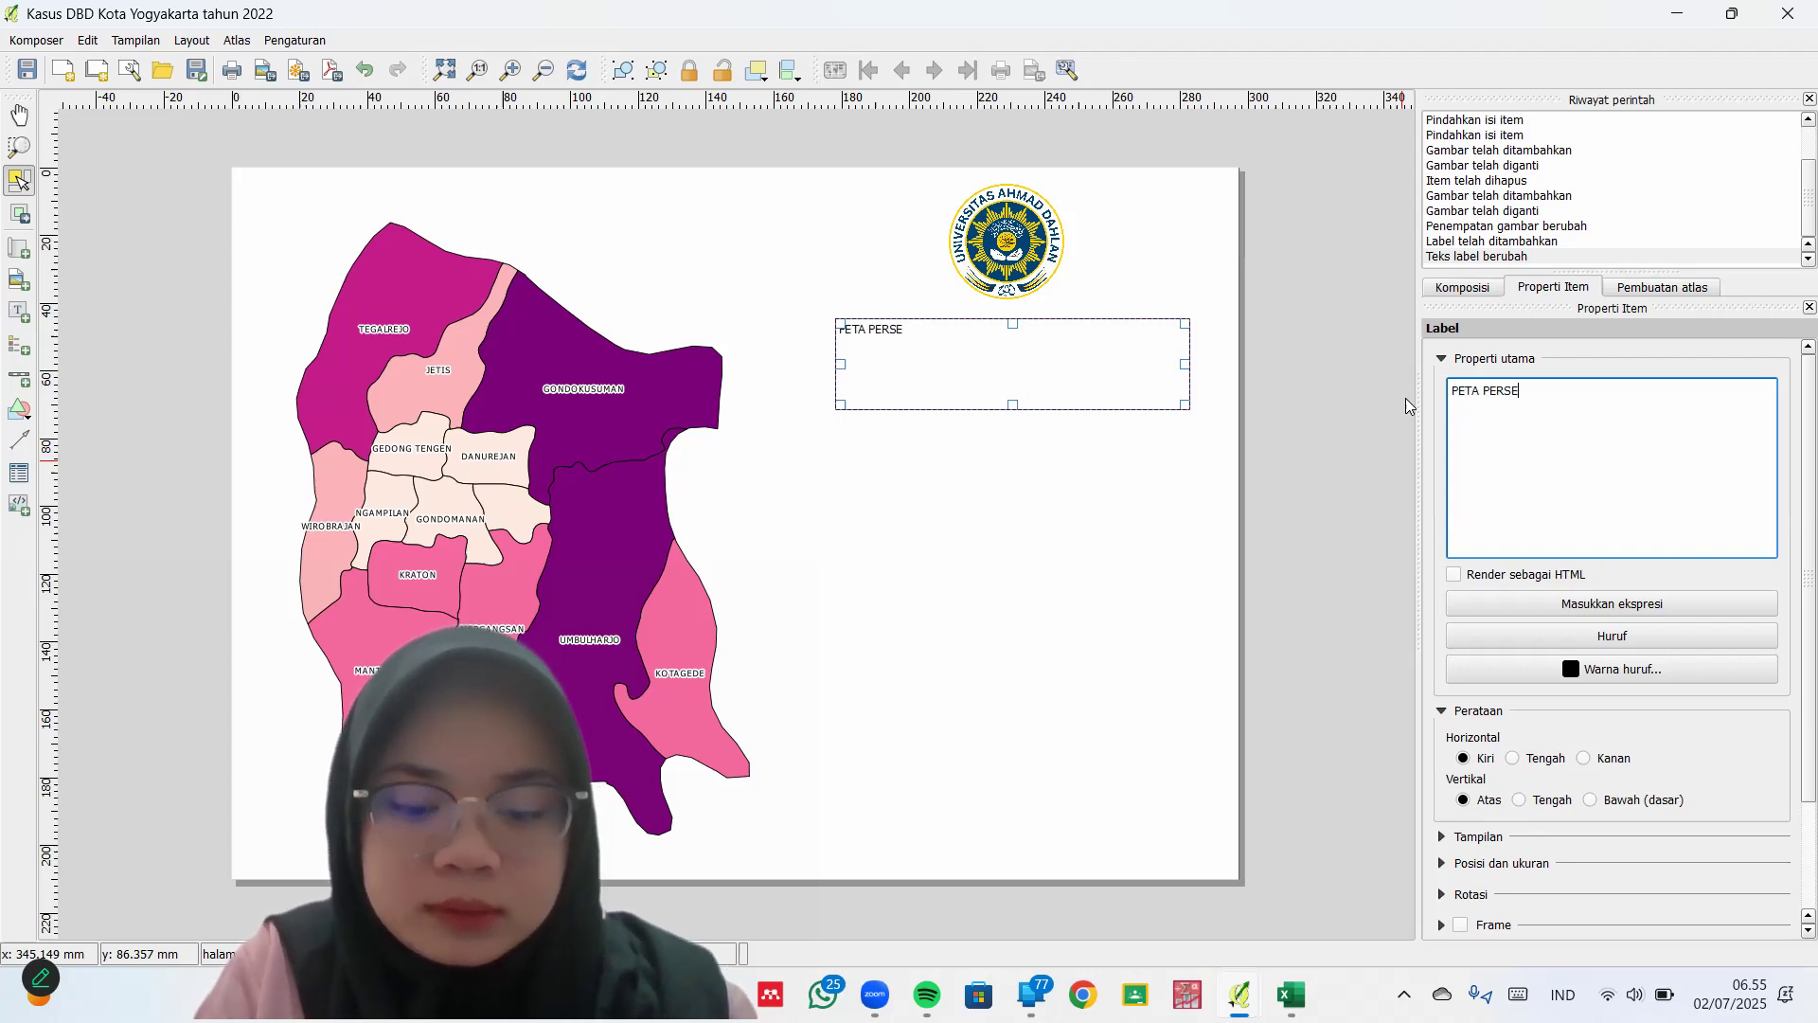
type("BARAB")
type("N KASUS D")
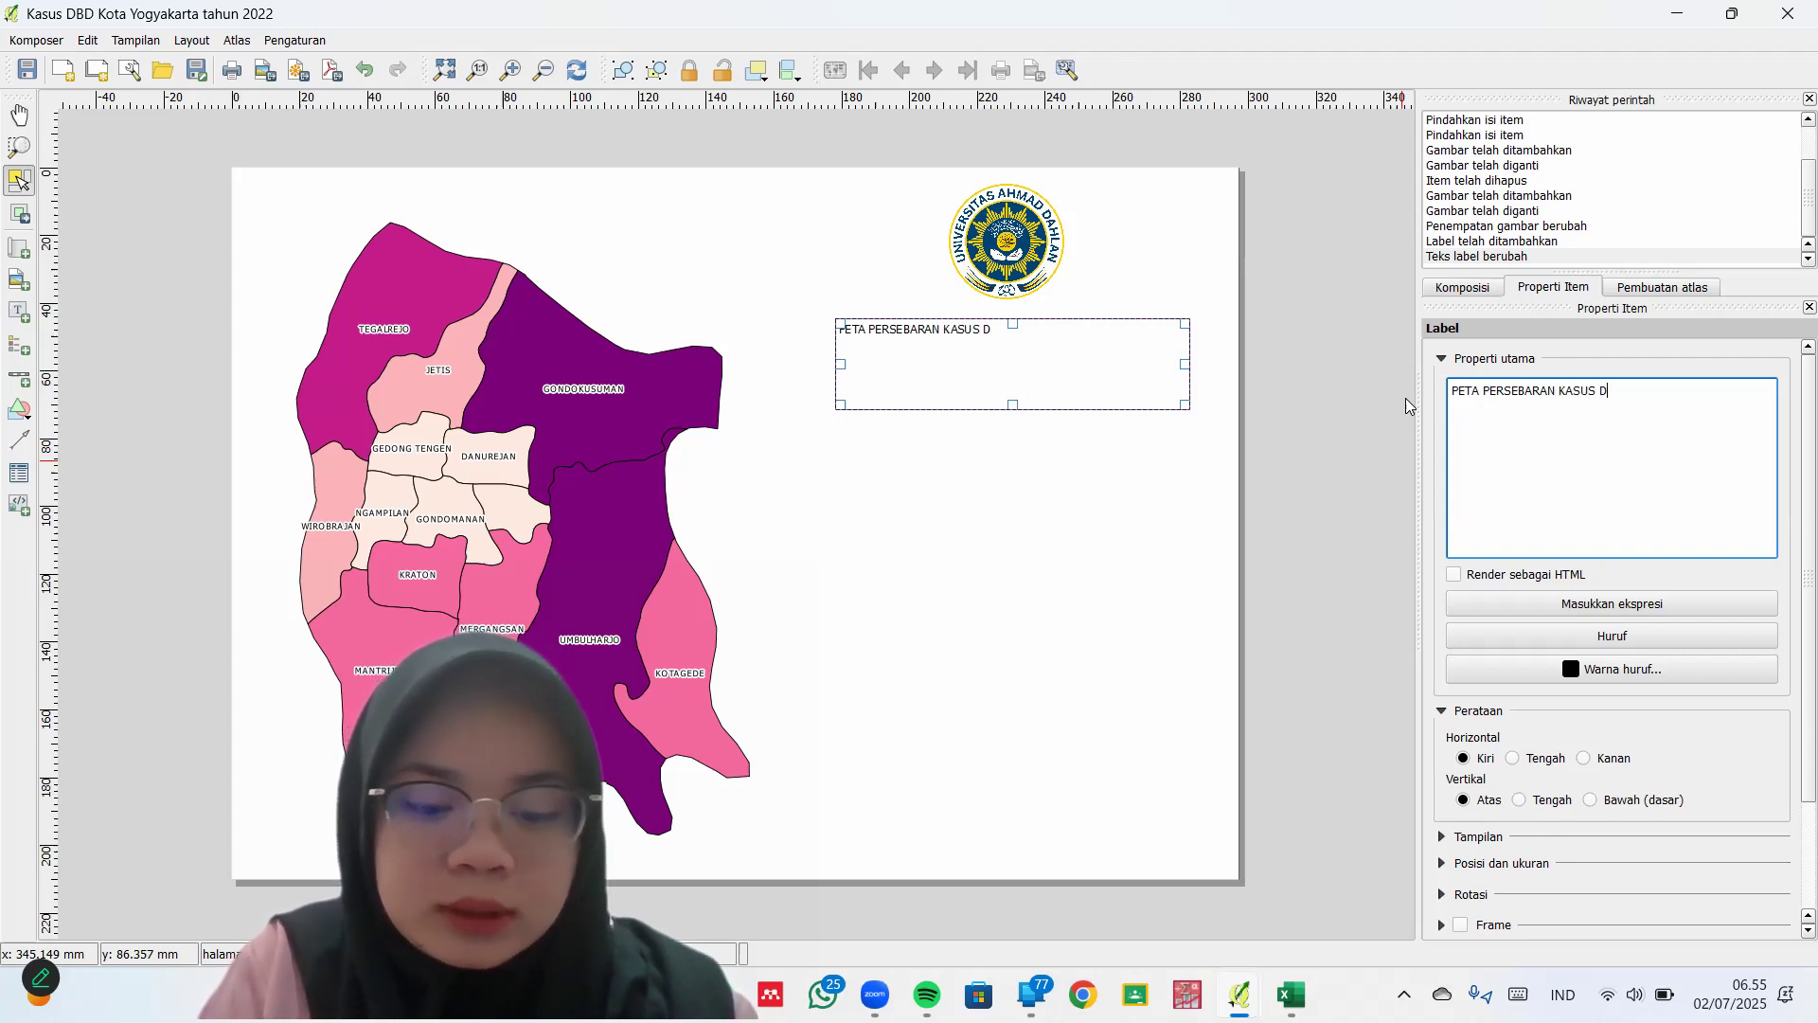
type("BD DI KOTA YOGYAKARTA")
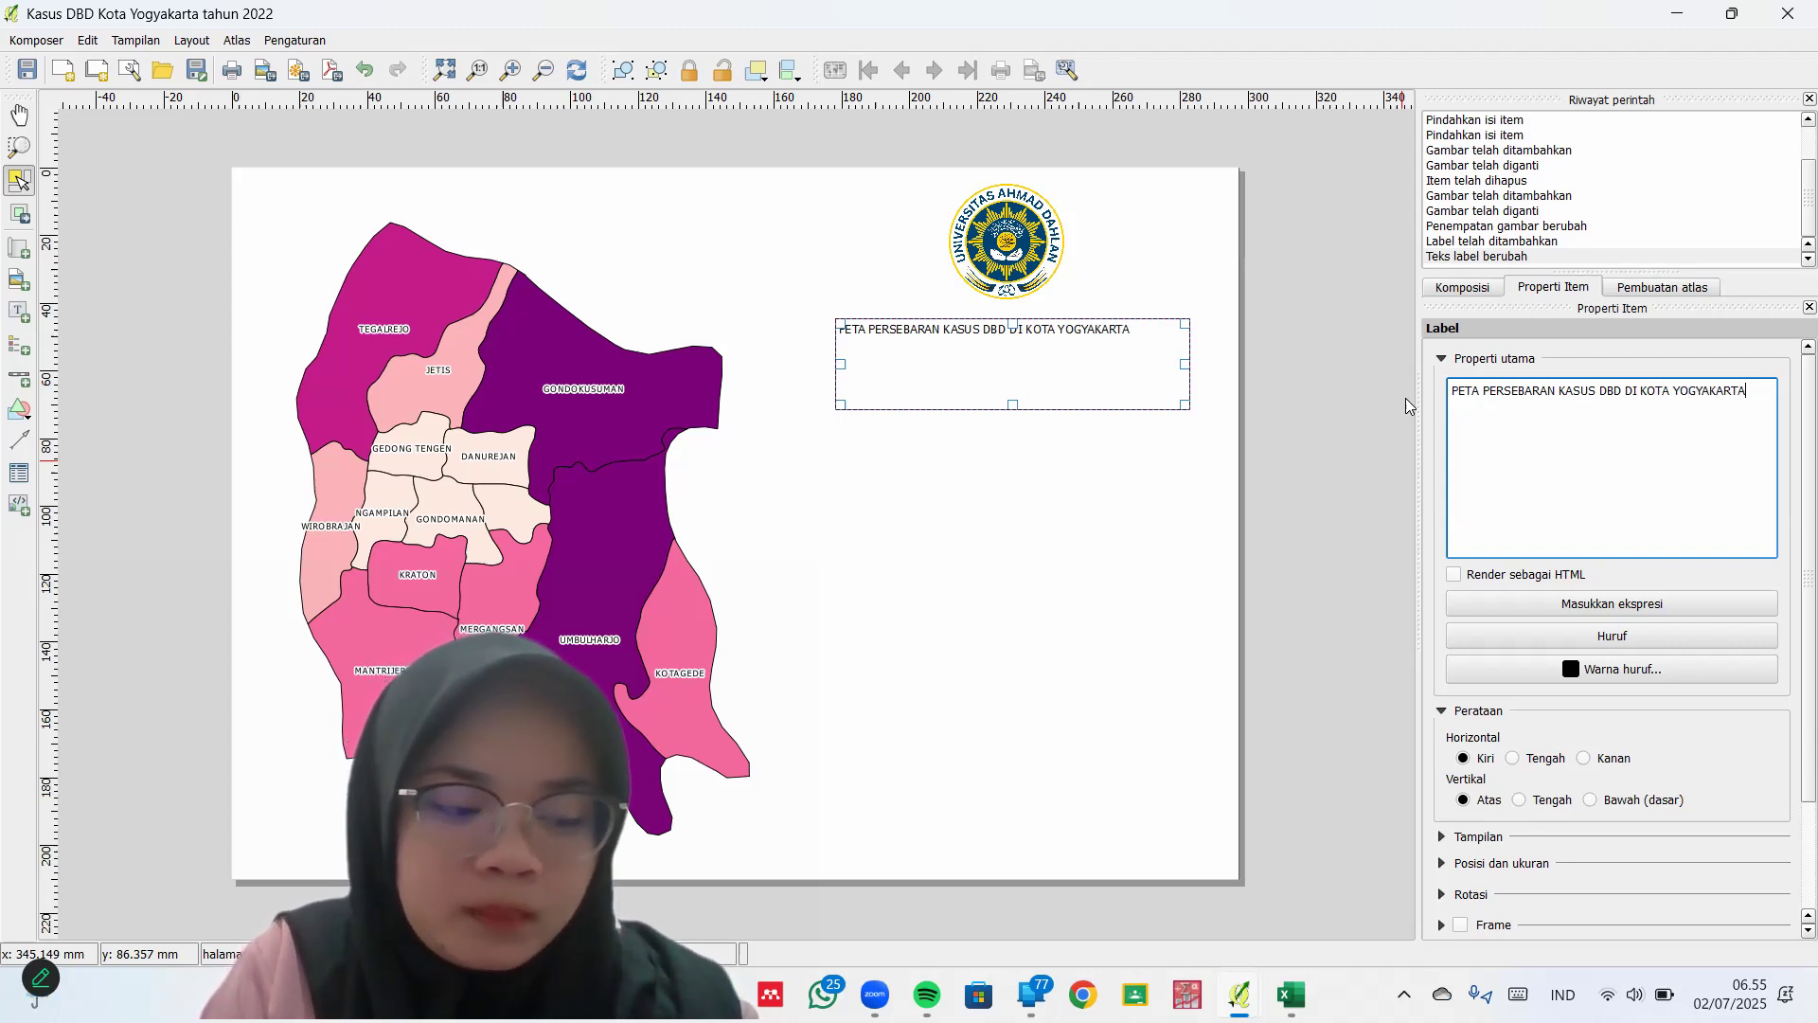
type(" TAHUN 2022")
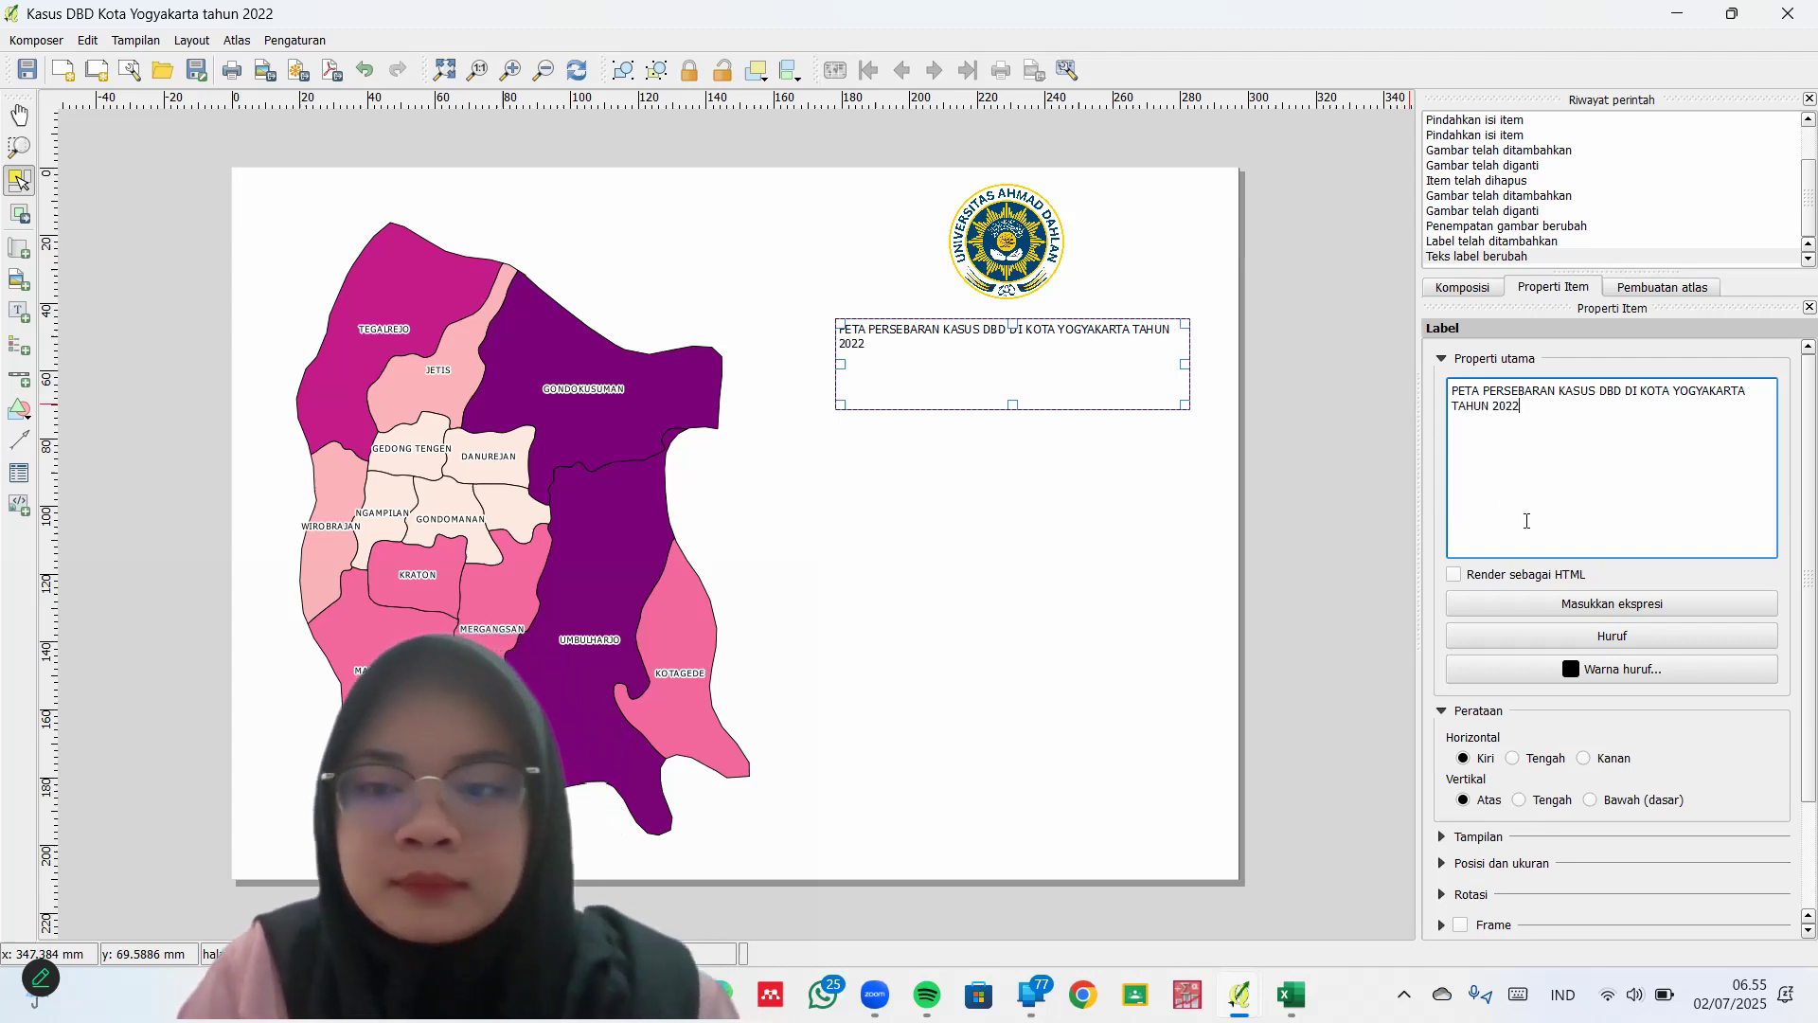
left_click(1548, 760)
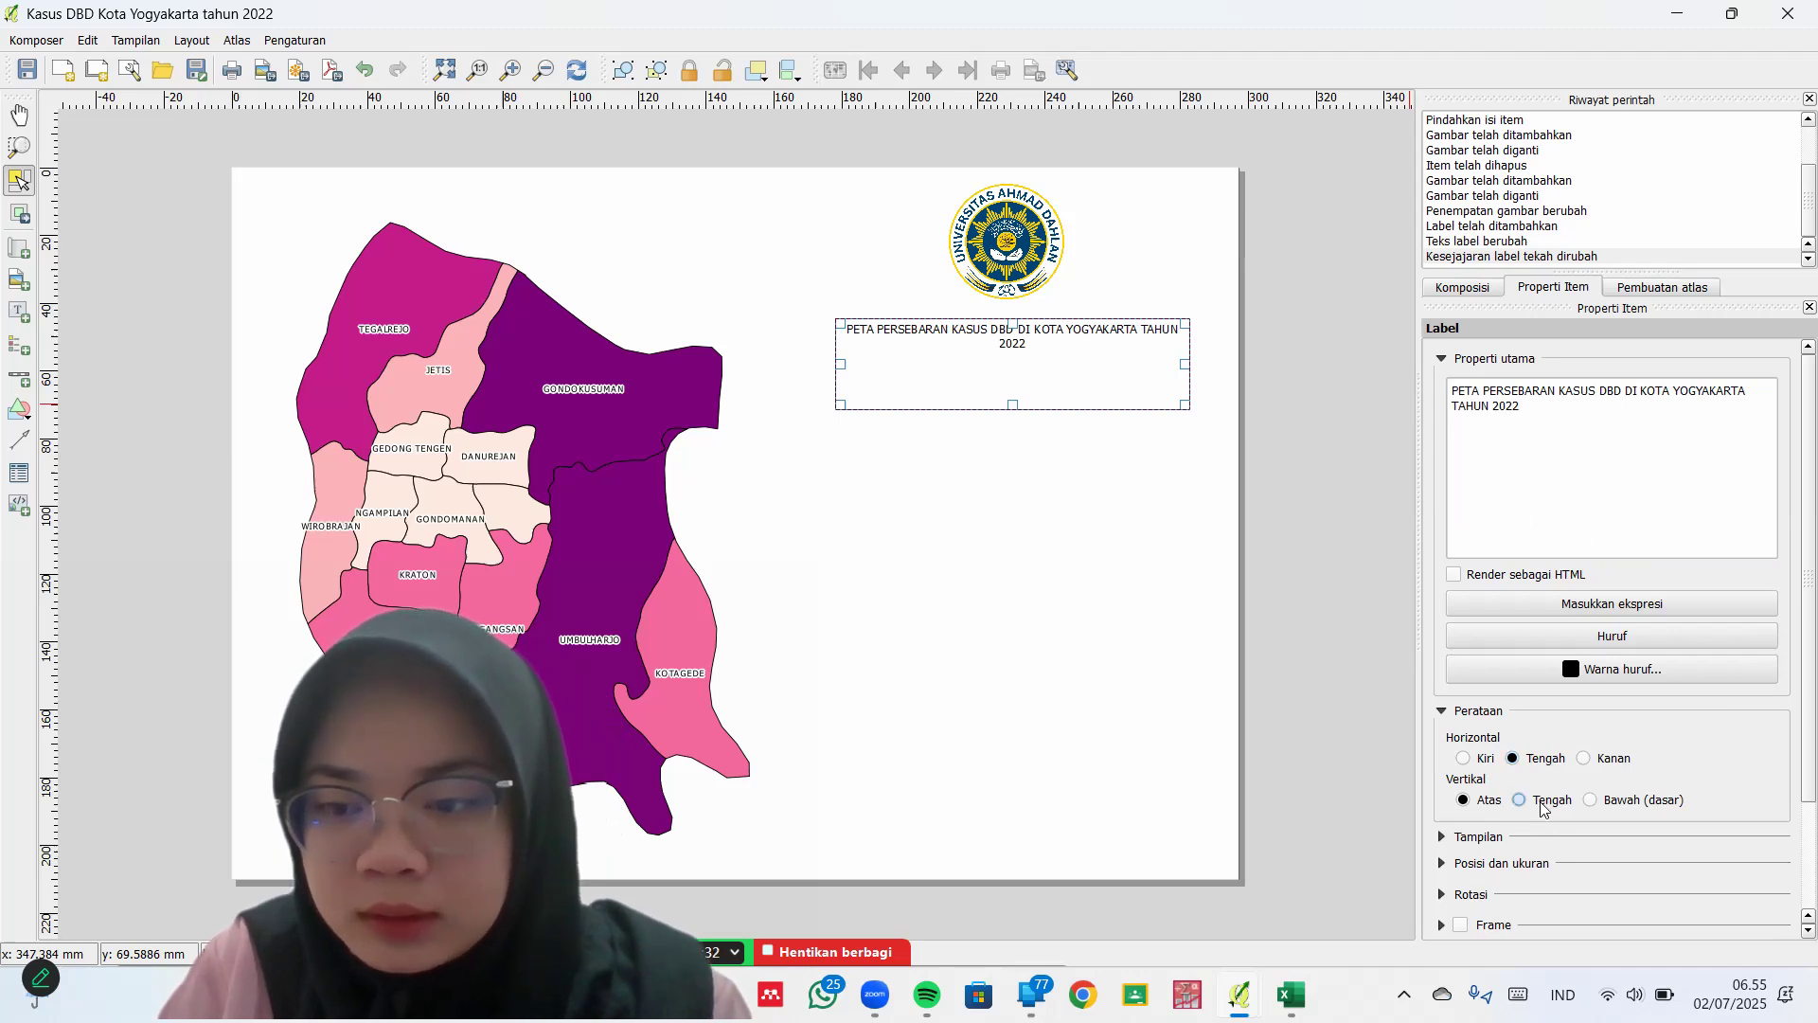
left_click(1544, 802)
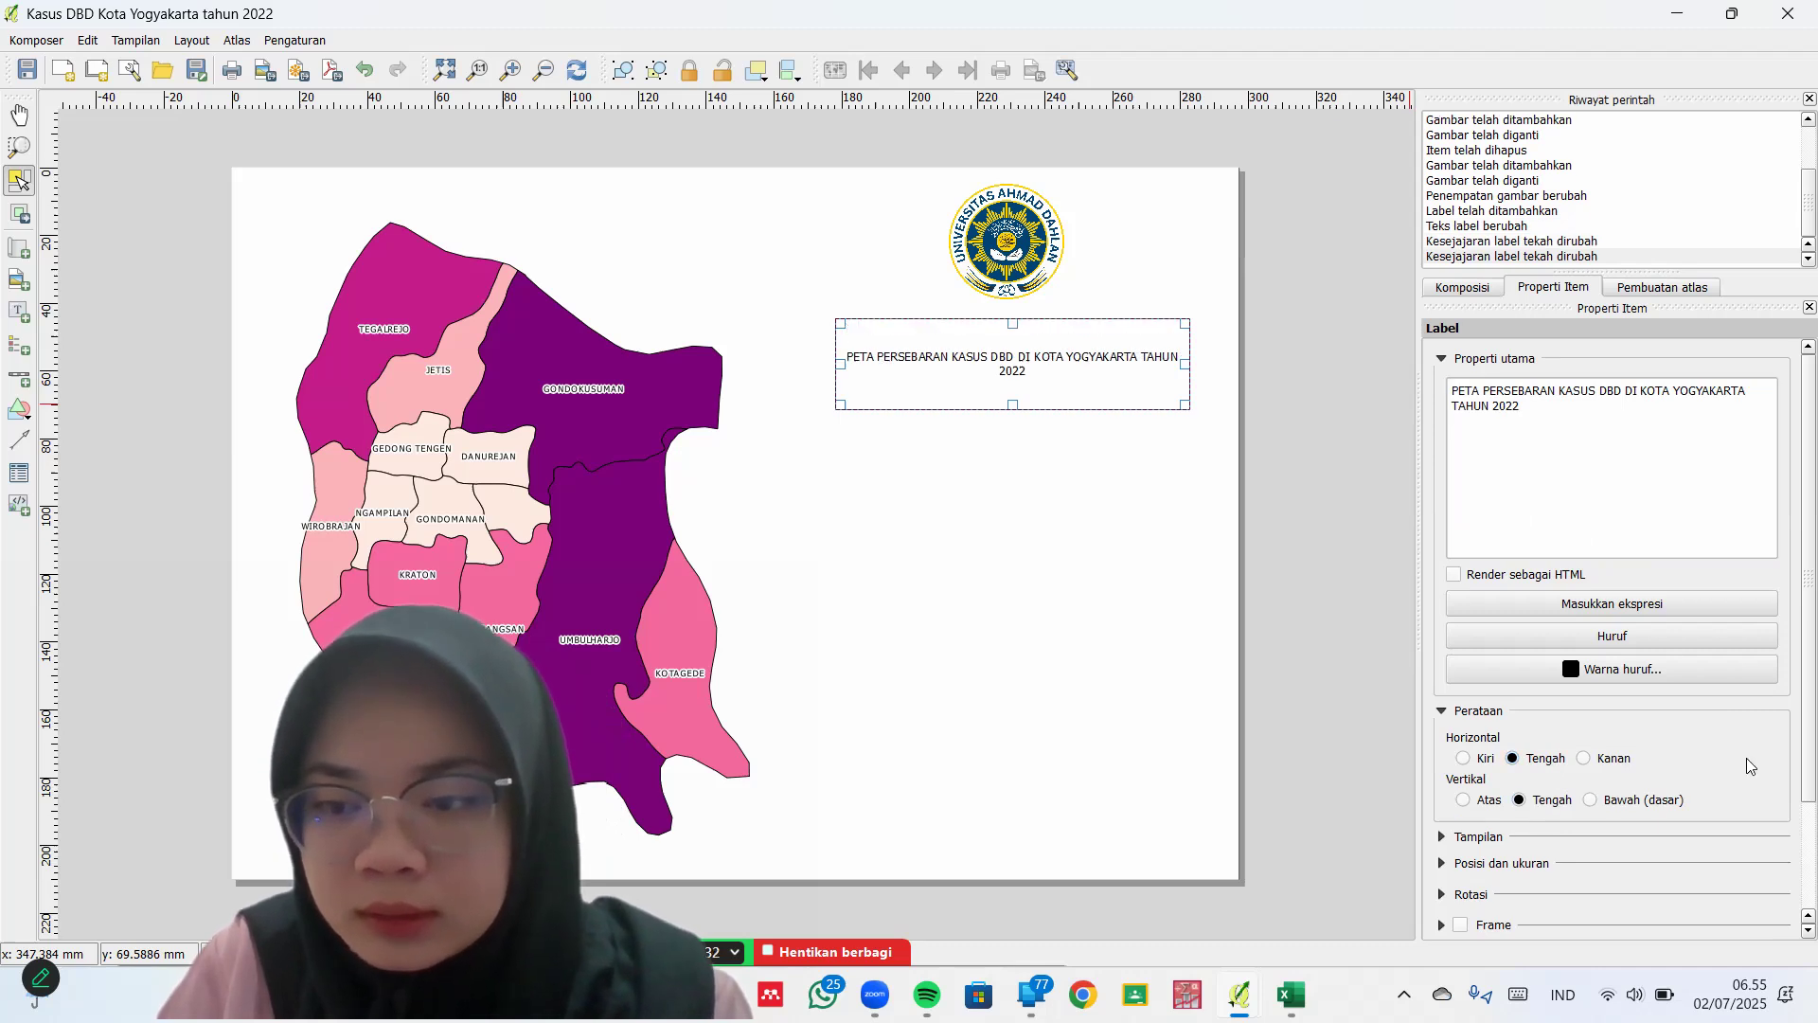
left_click(1636, 642)
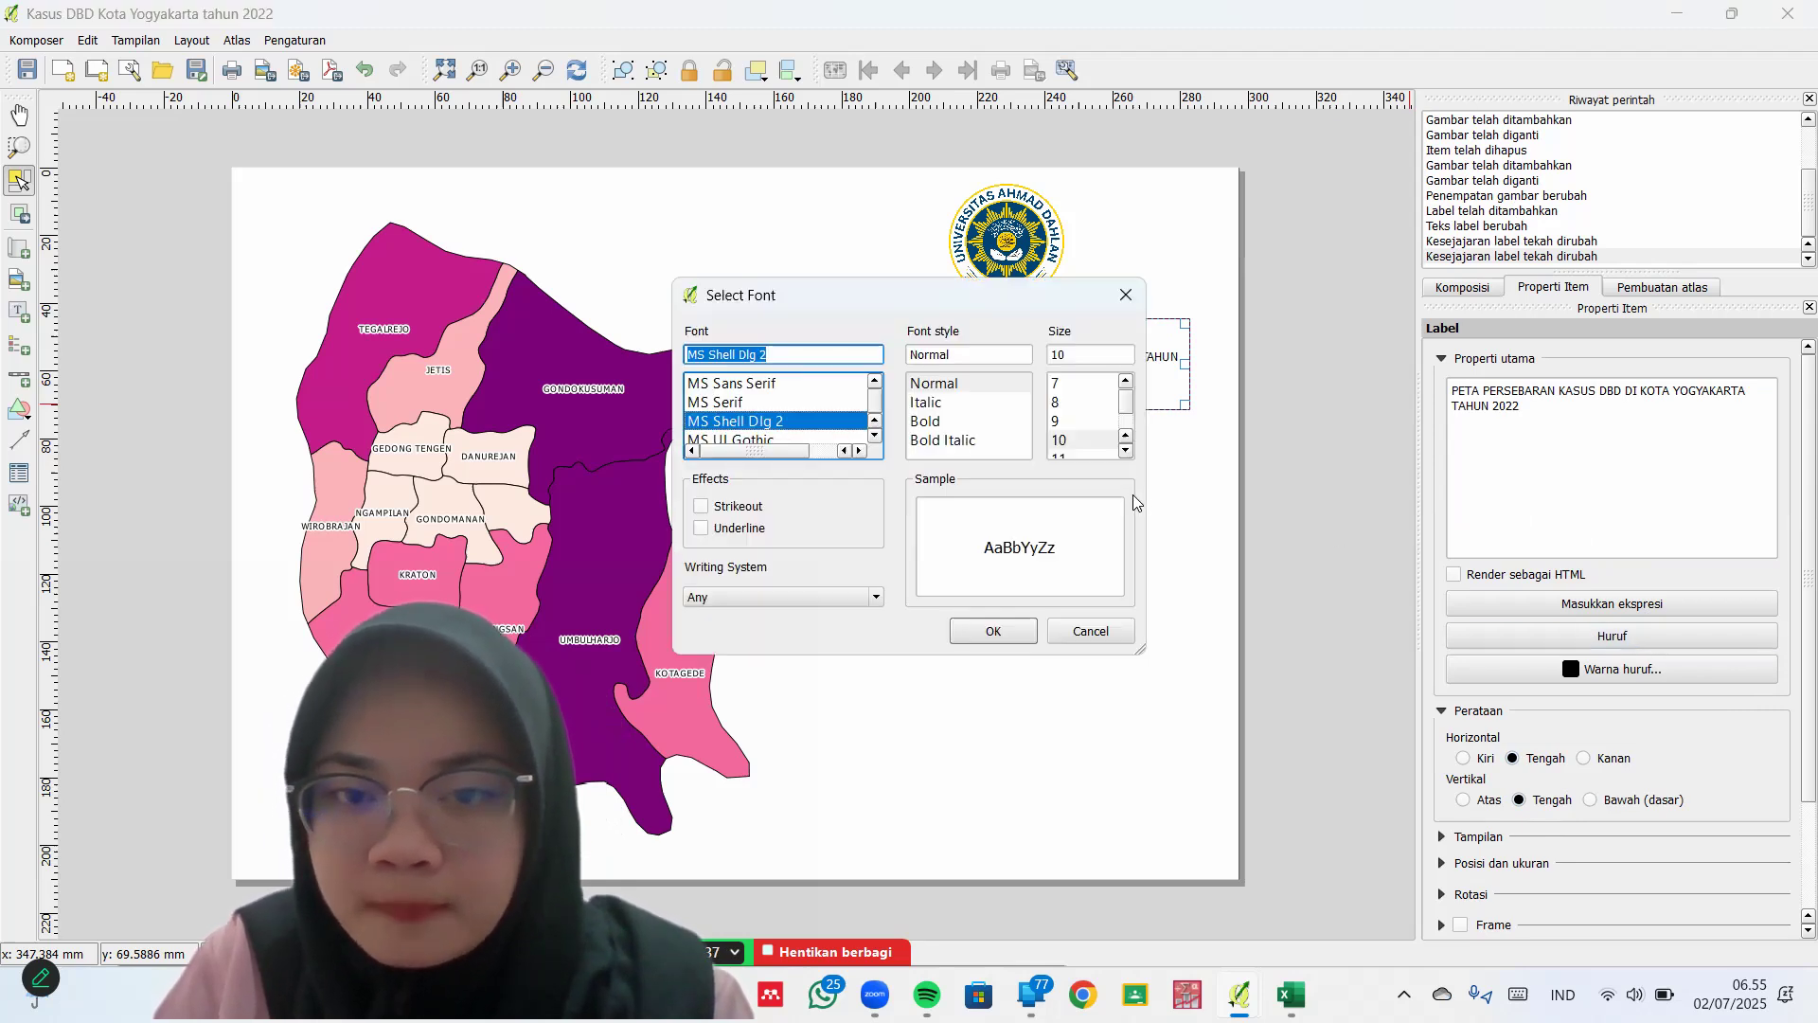
Make the title label's font bold at size 20, then deselect the label
left_click(926, 421)
left_click(938, 440)
left_click(936, 422)
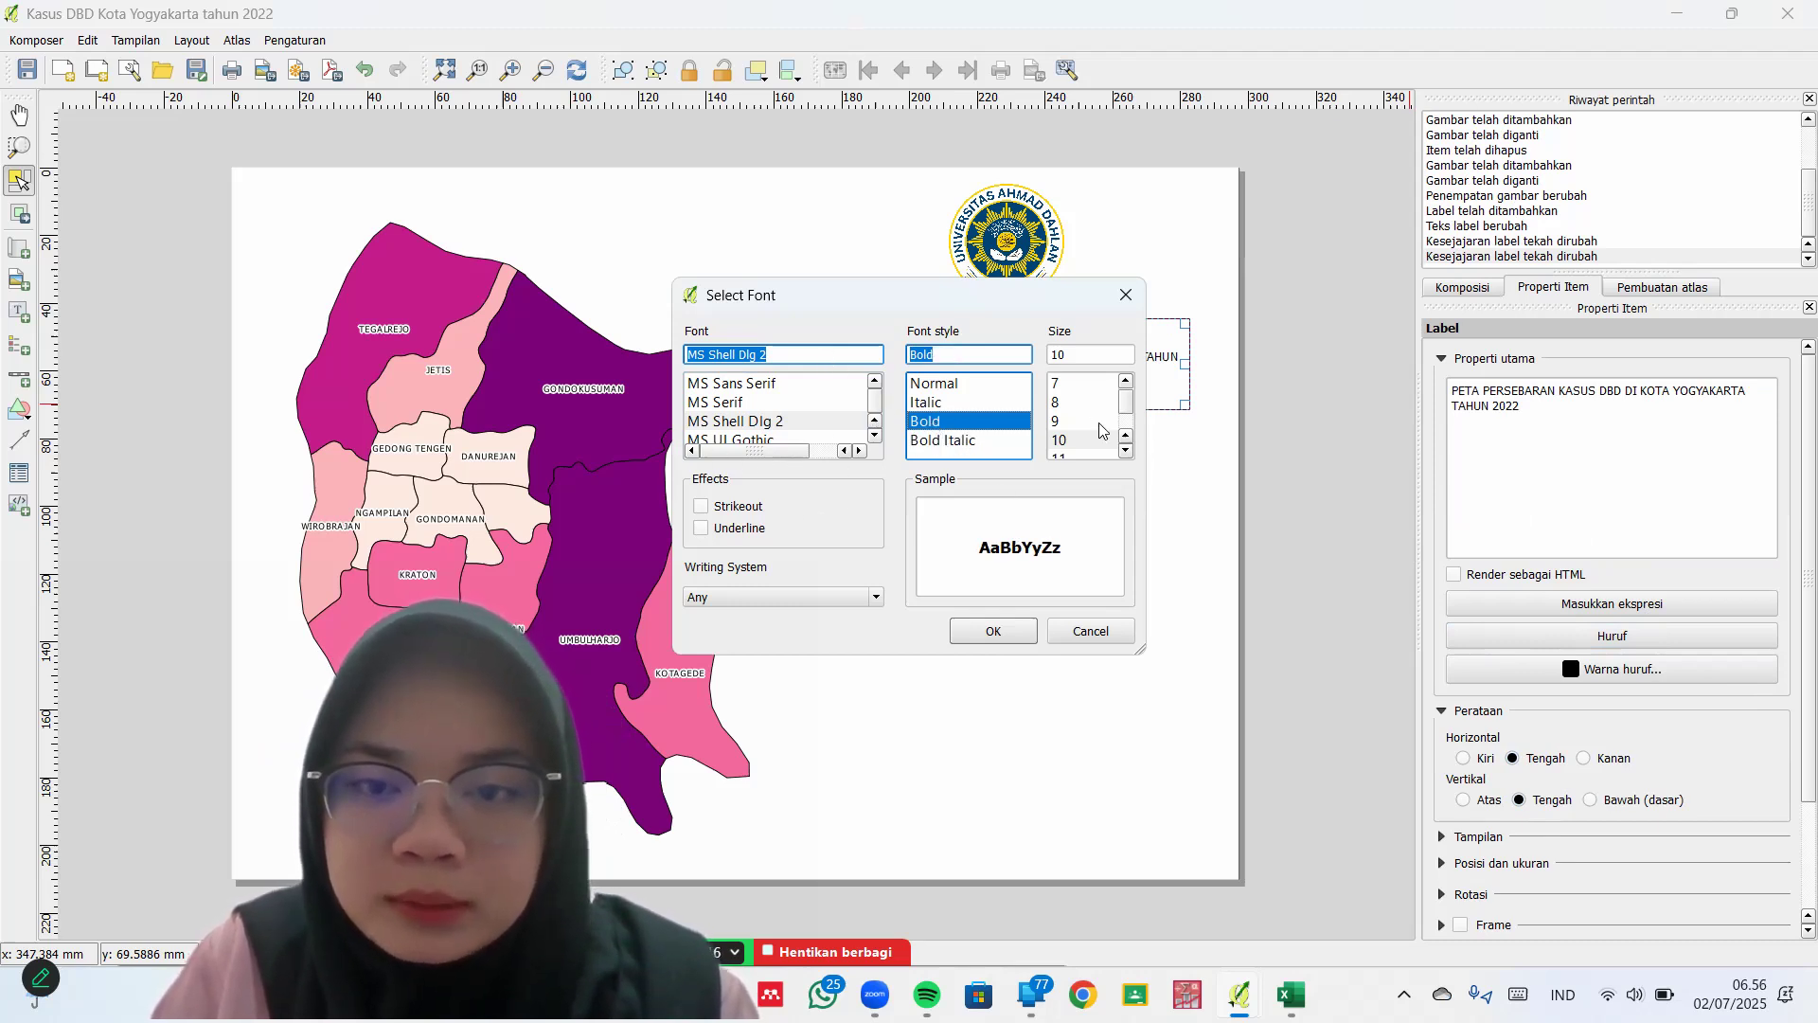
left_click(1126, 452)
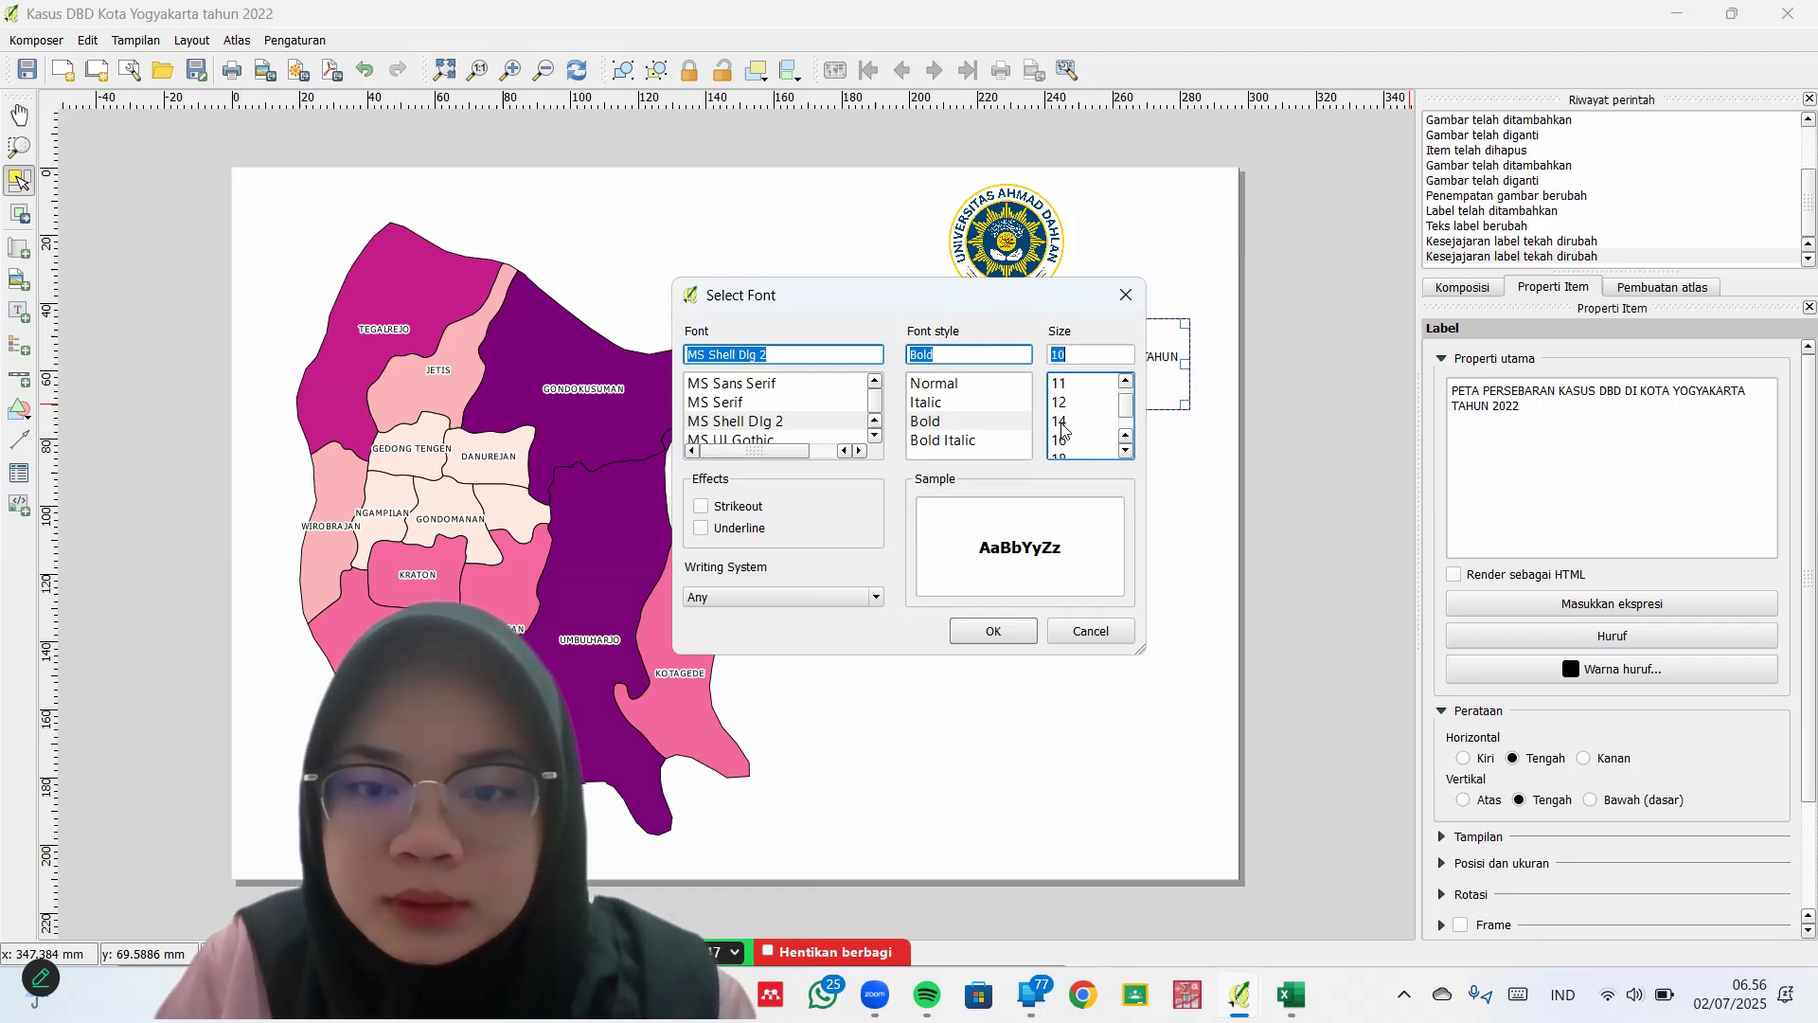
left_click(1126, 451)
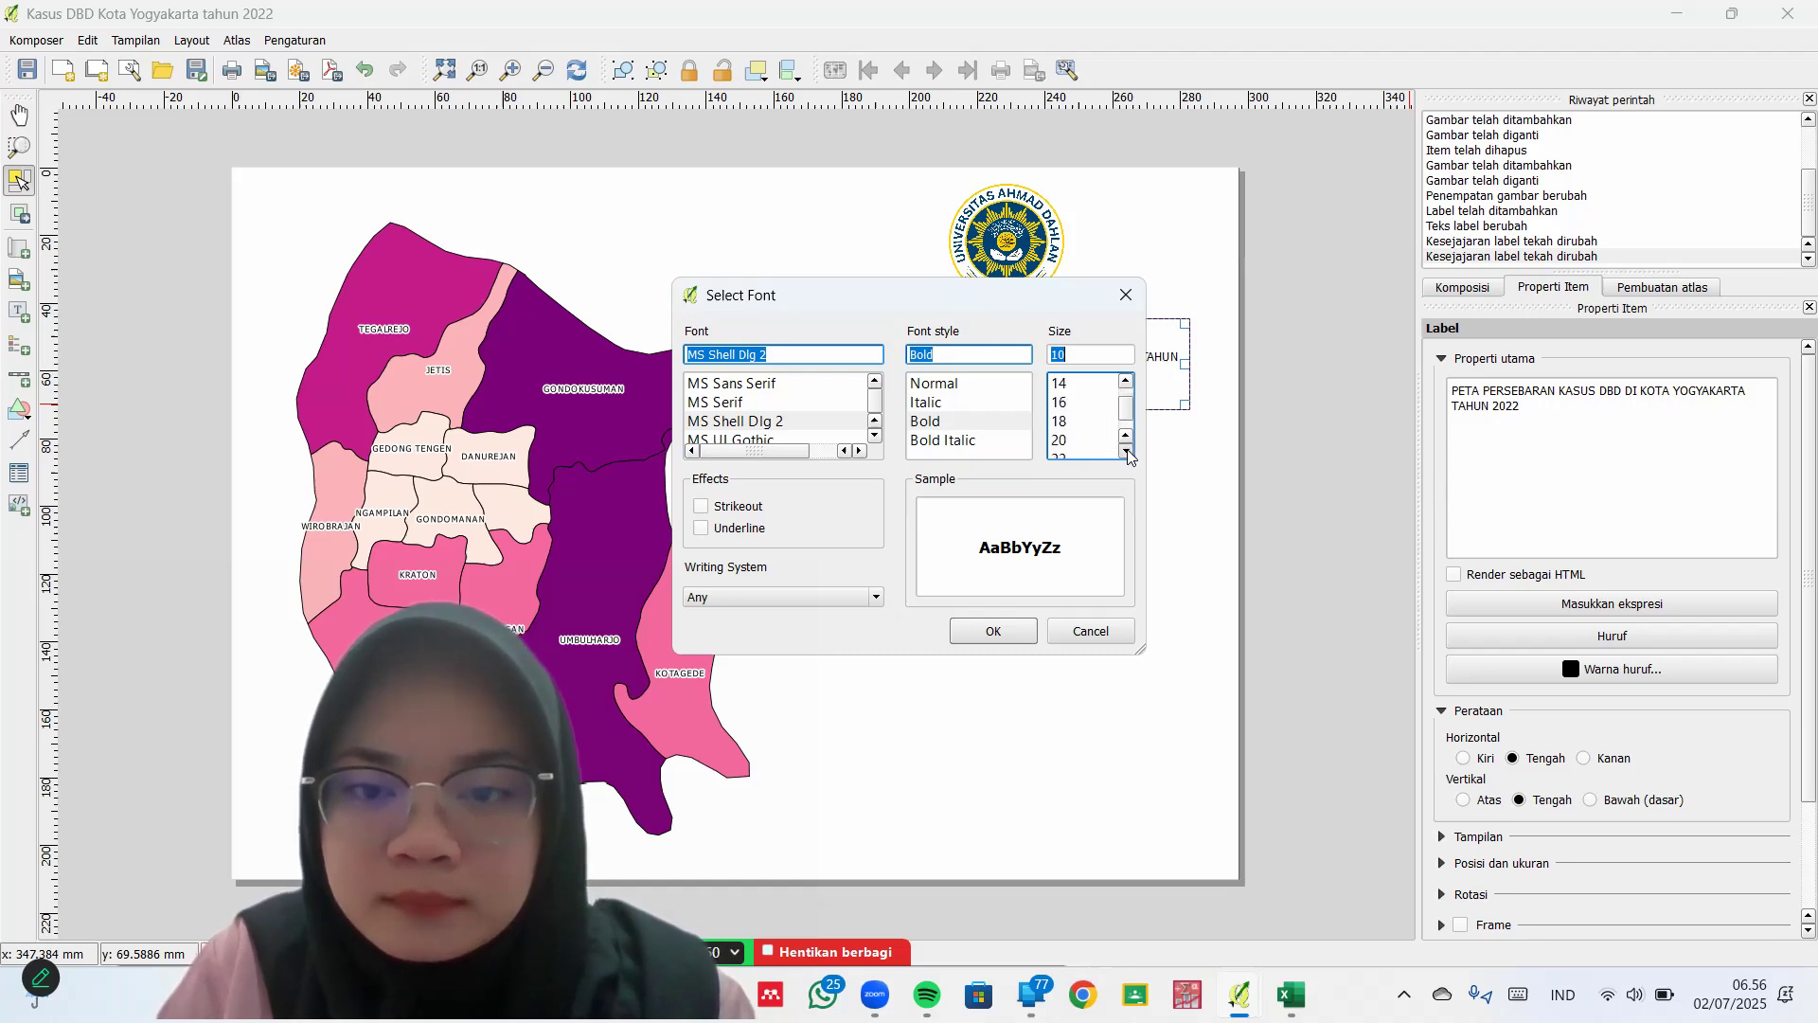
left_click(1078, 440)
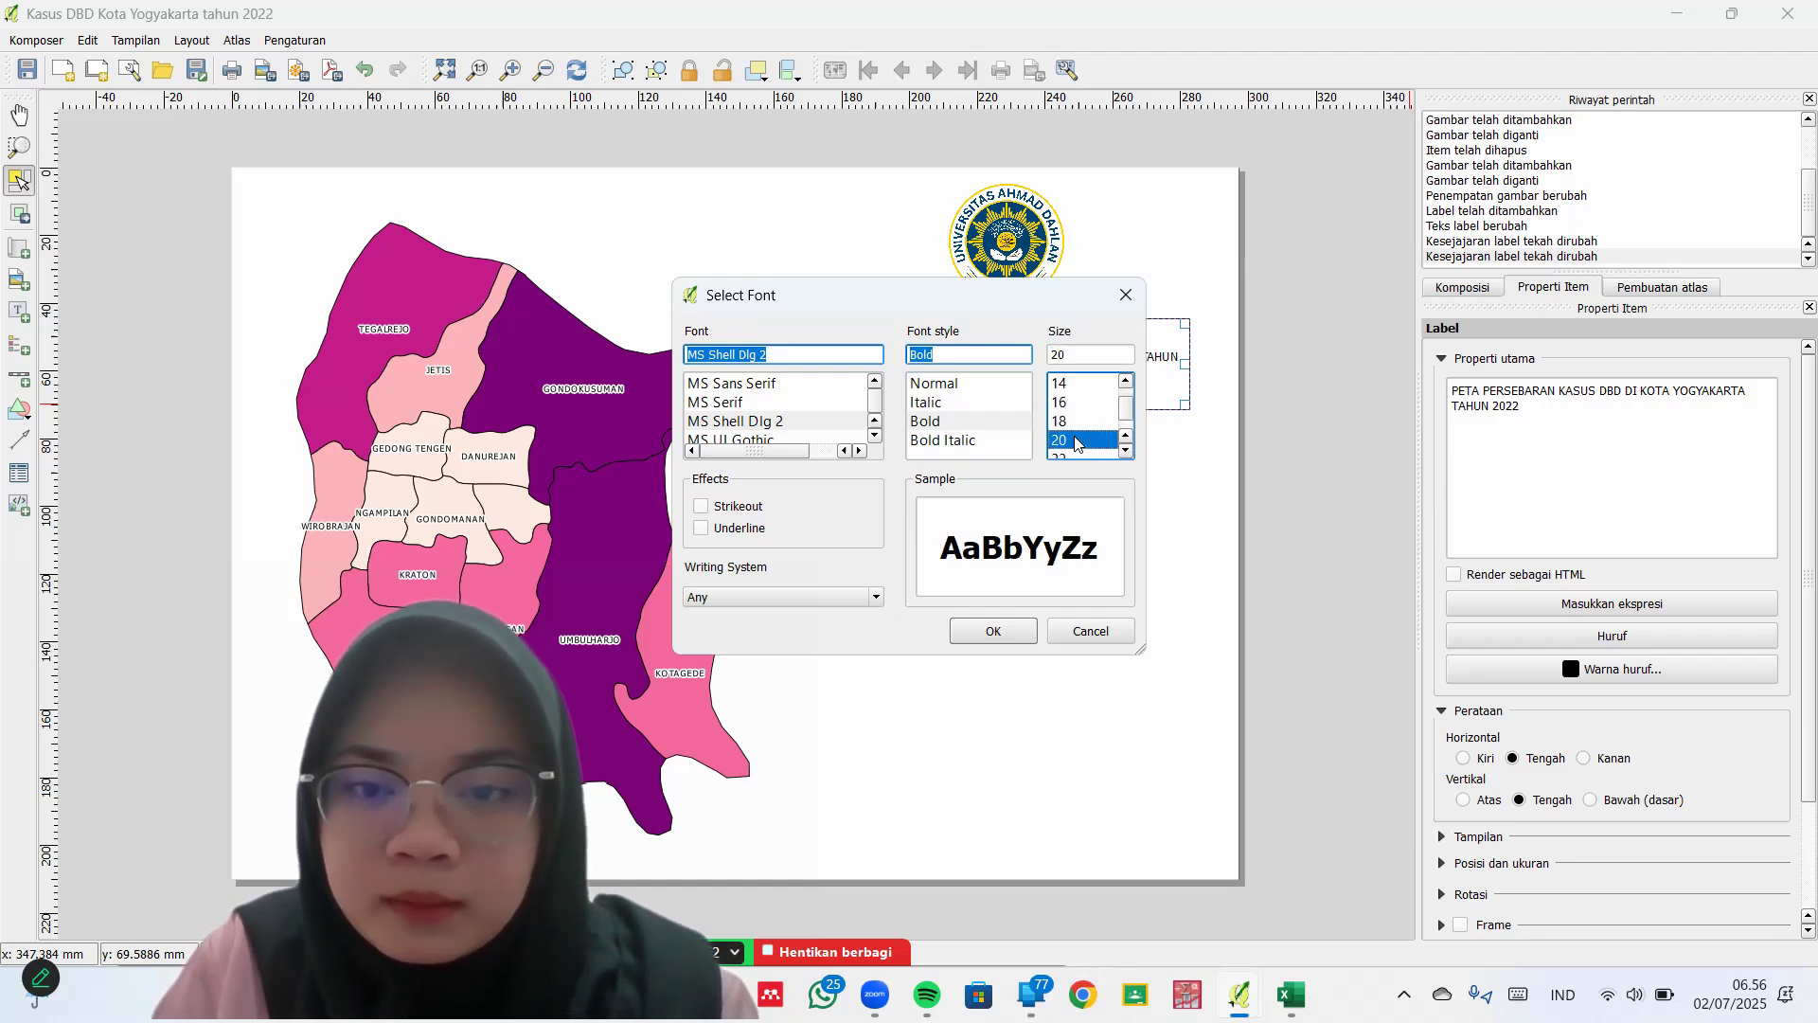
left_click(1006, 632)
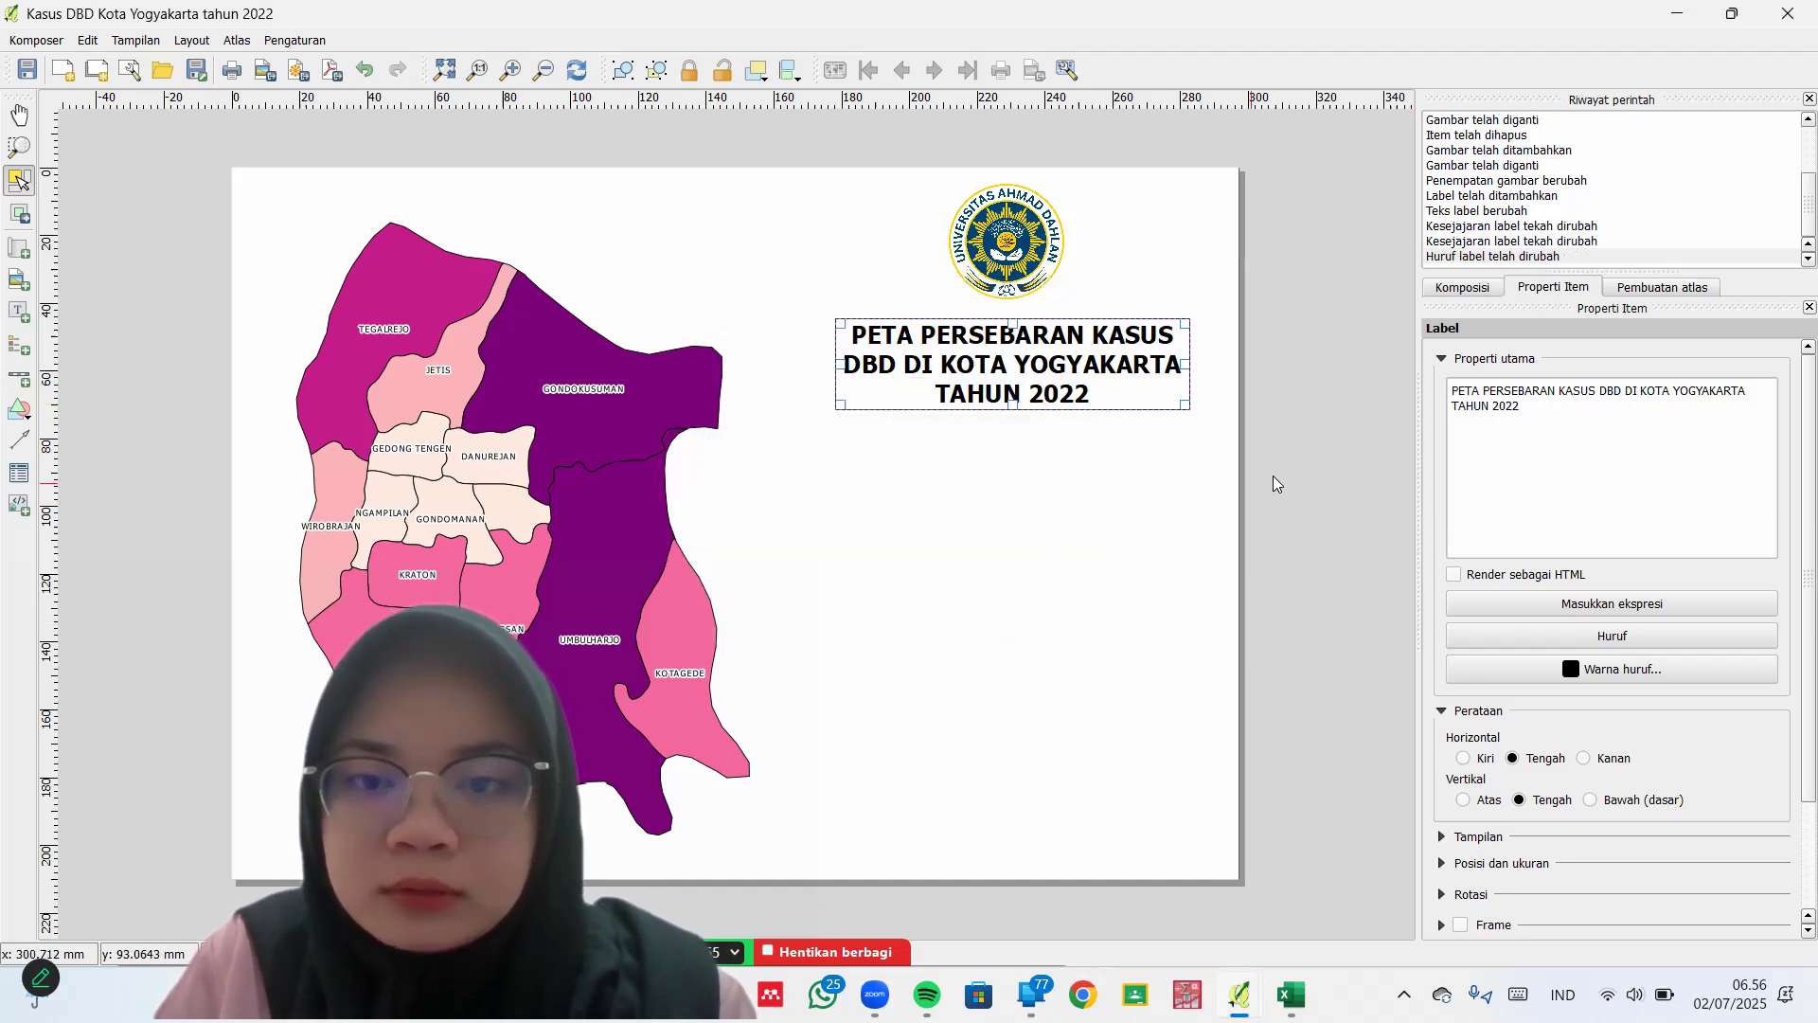
left_click(1665, 636)
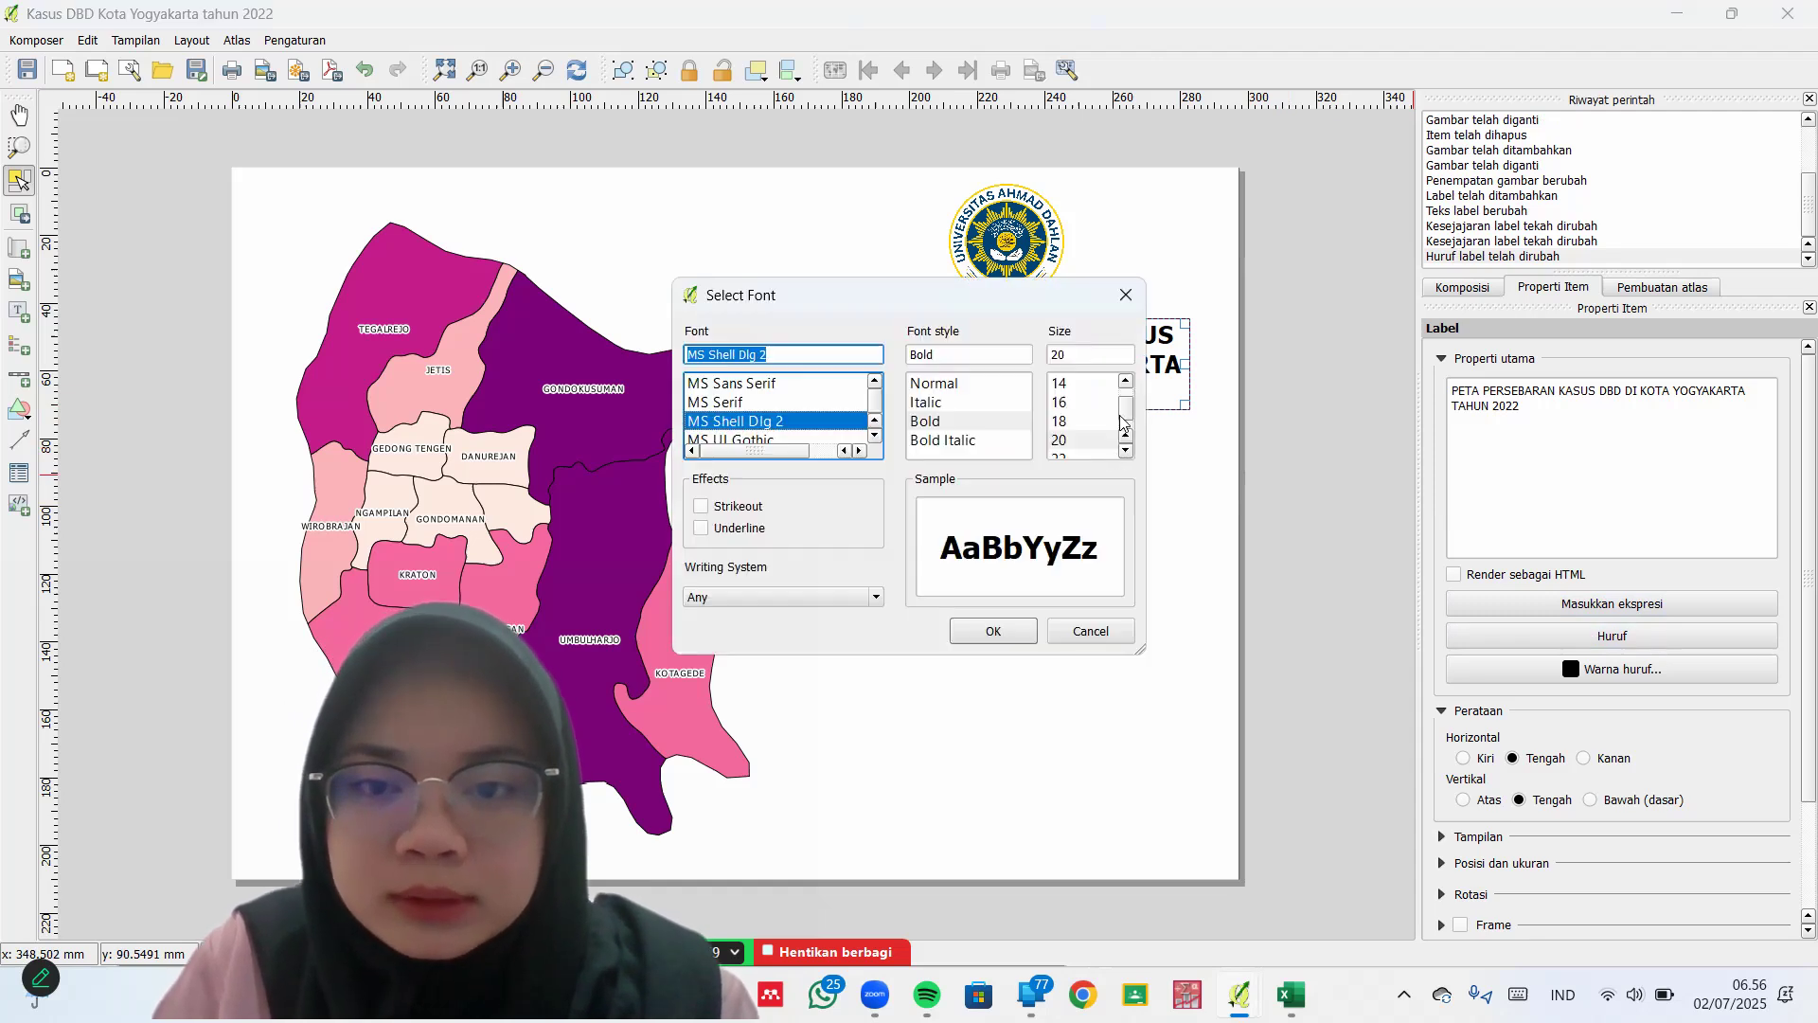
left_click(1007, 627)
left_click(1378, 460)
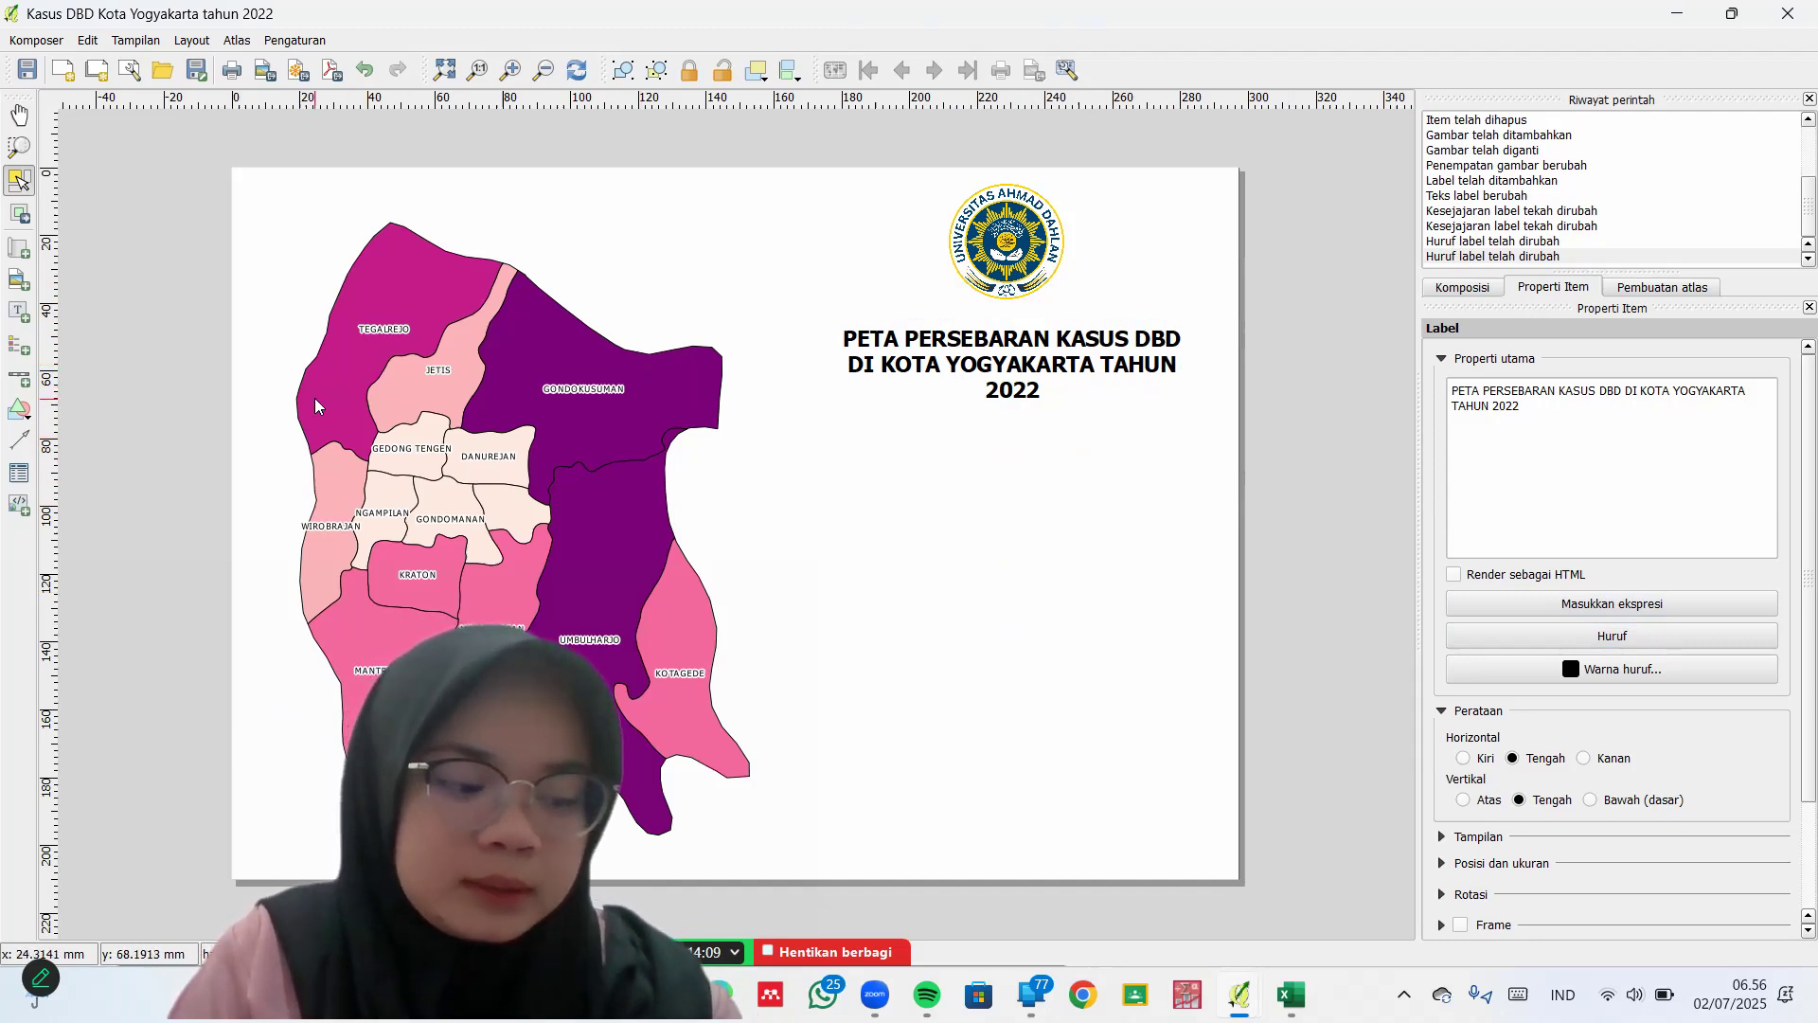
Add a legend beside the map below the title and rename its title from Legenda to Keterangan
left_click(24, 354)
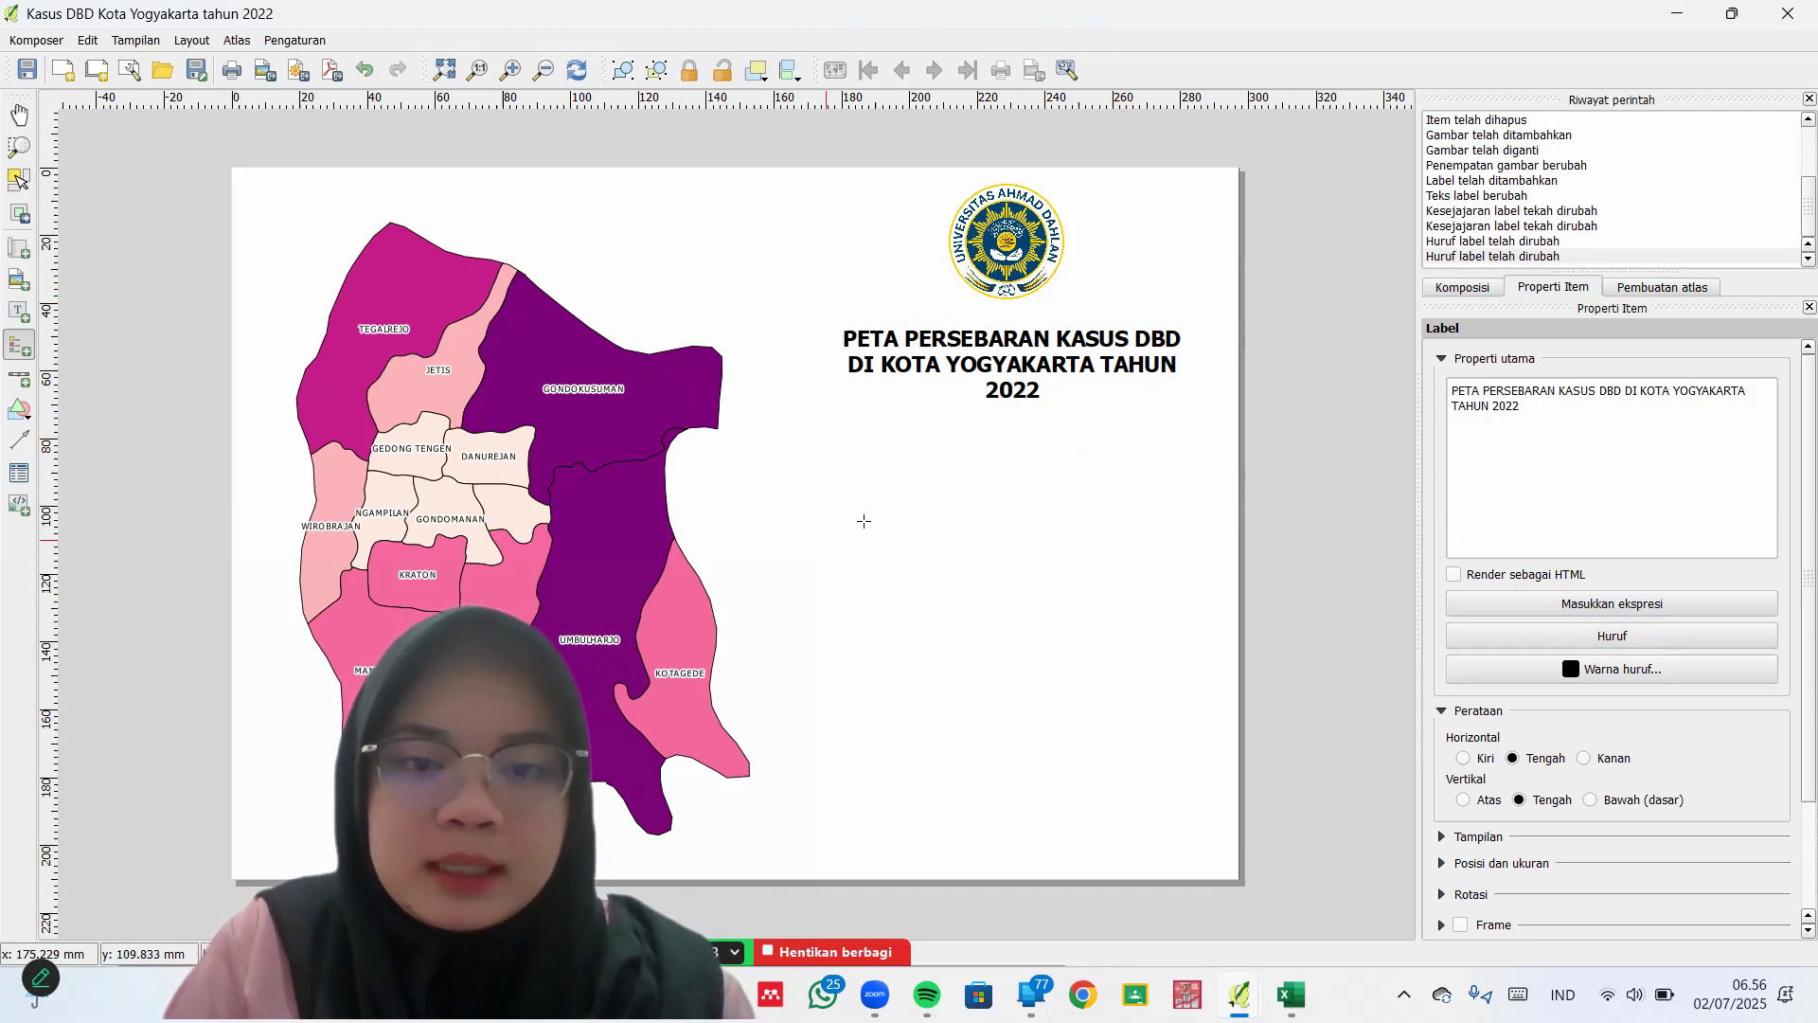
left_click_drag(835, 501, 998, 649)
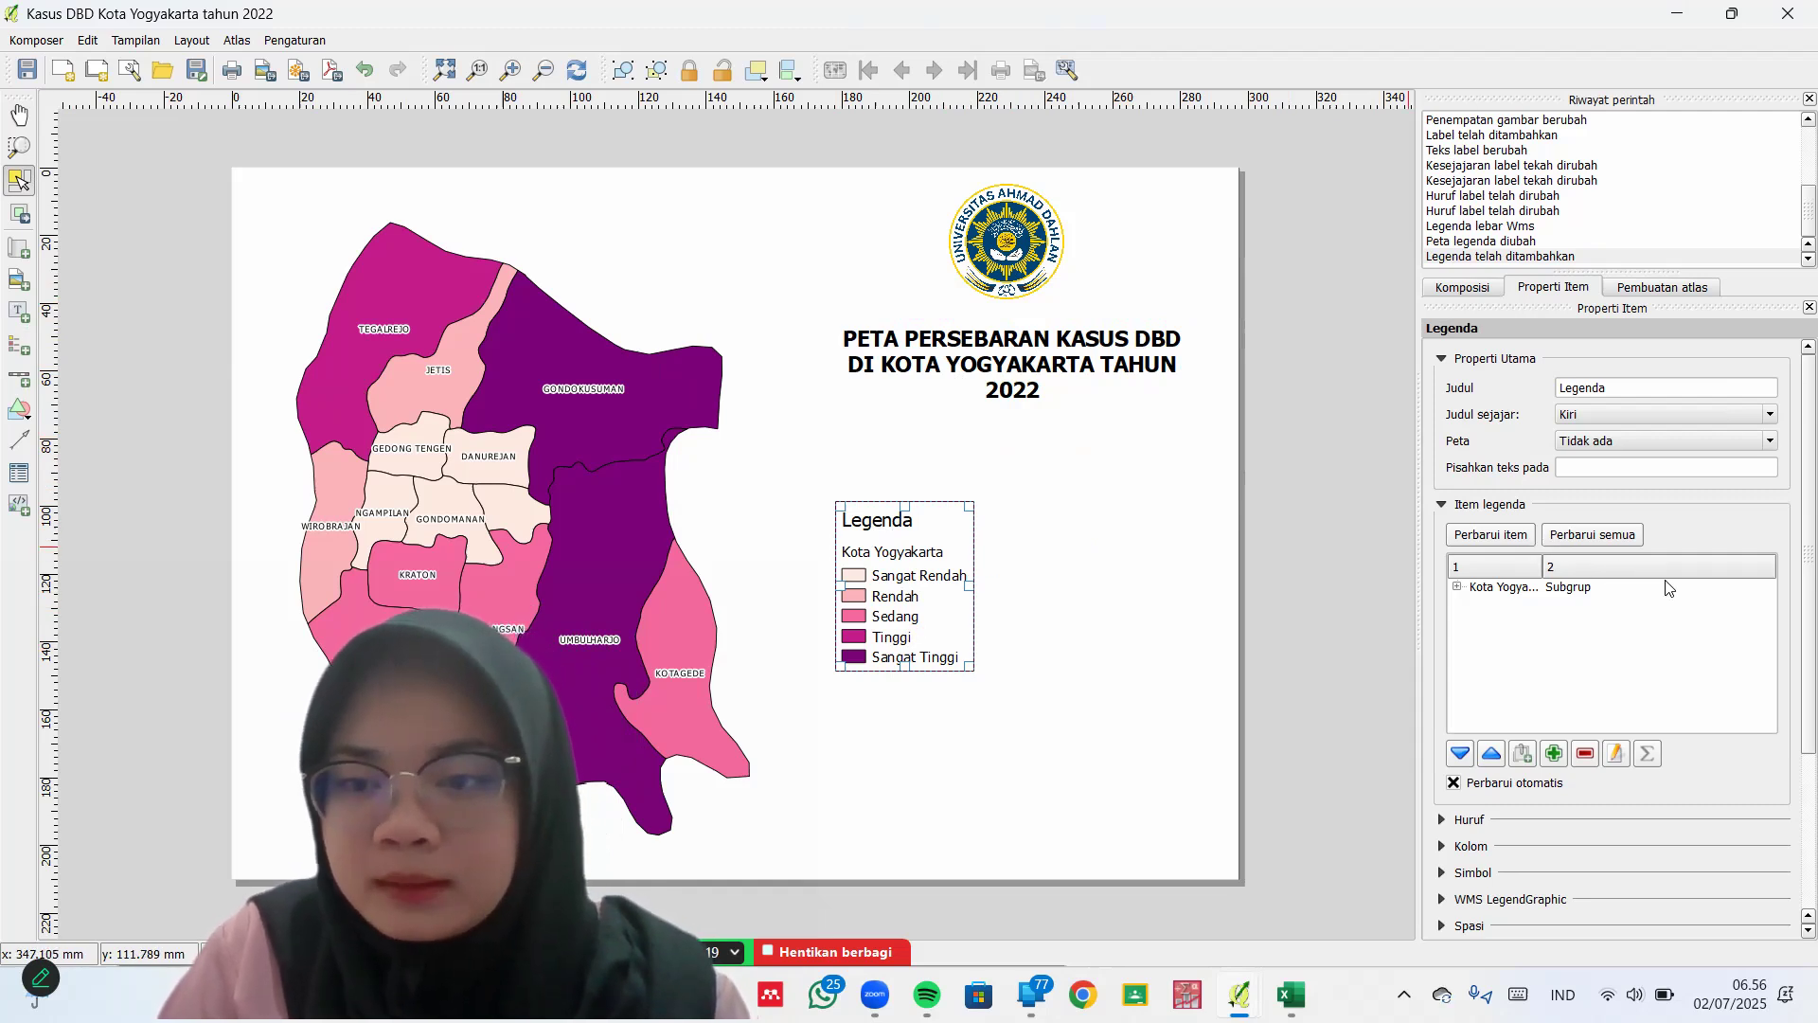
left_click(1789, 544)
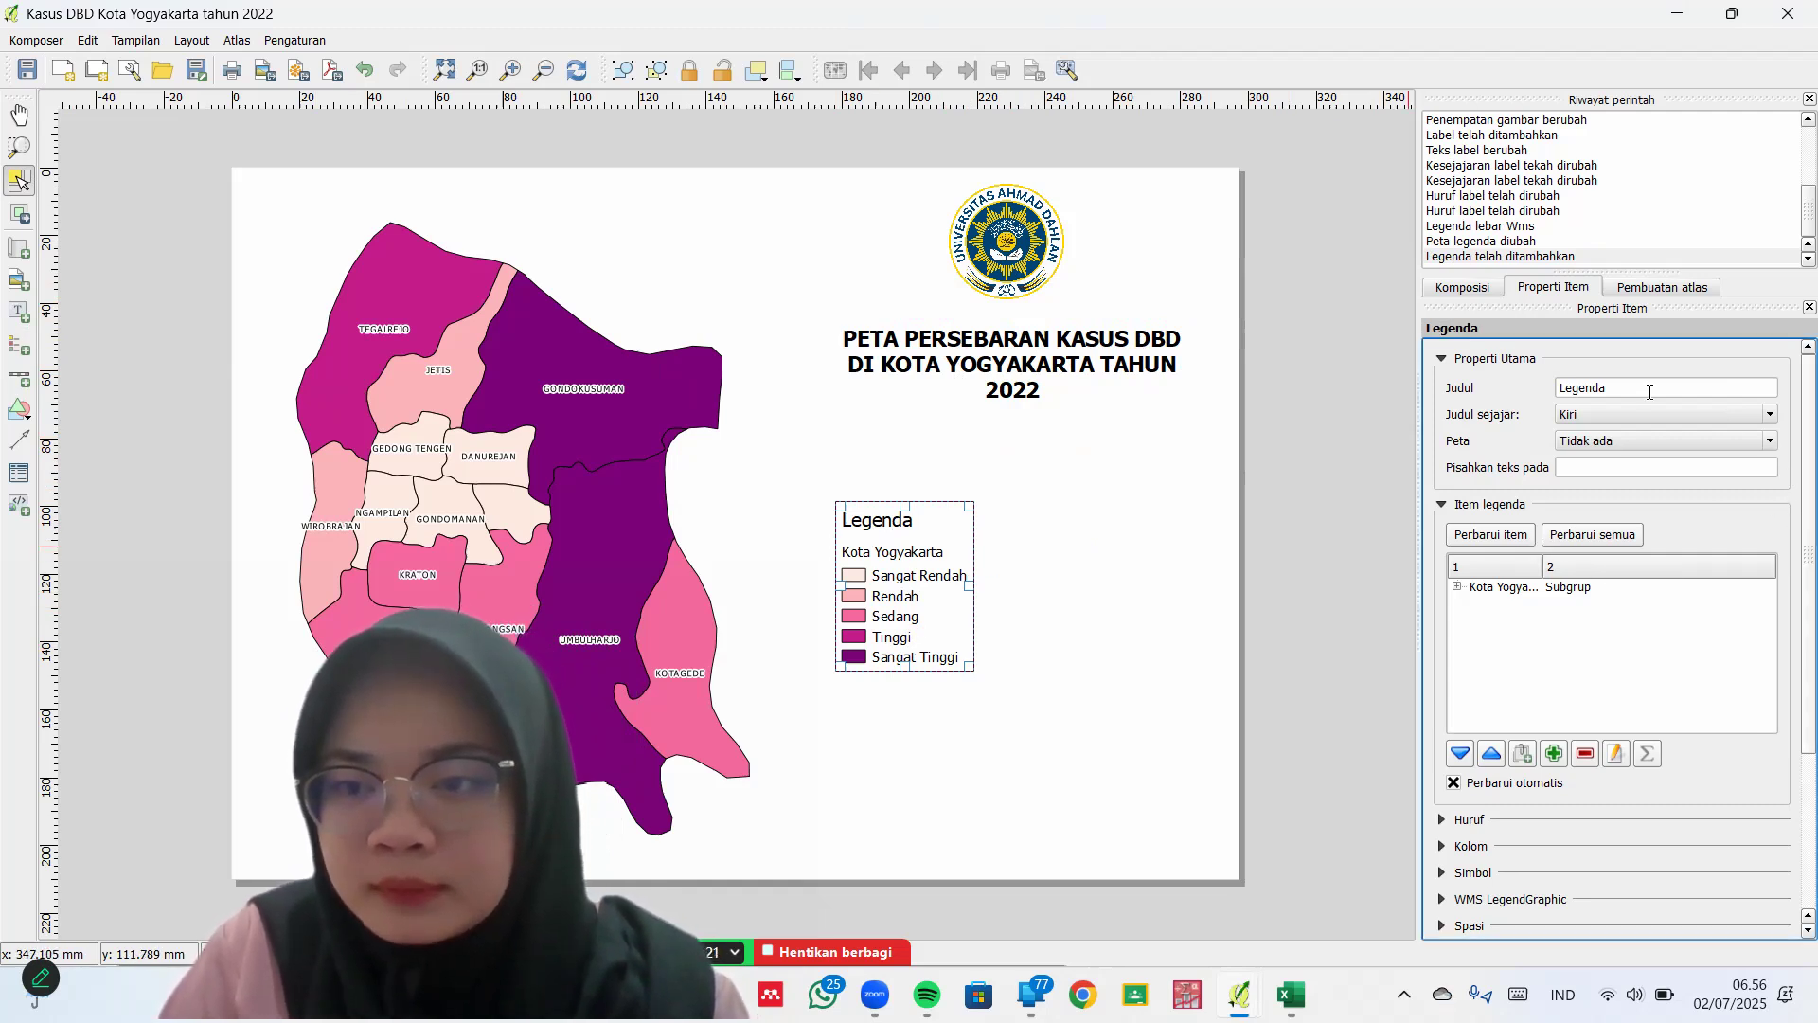
left_click_drag(1621, 386, 1539, 402)
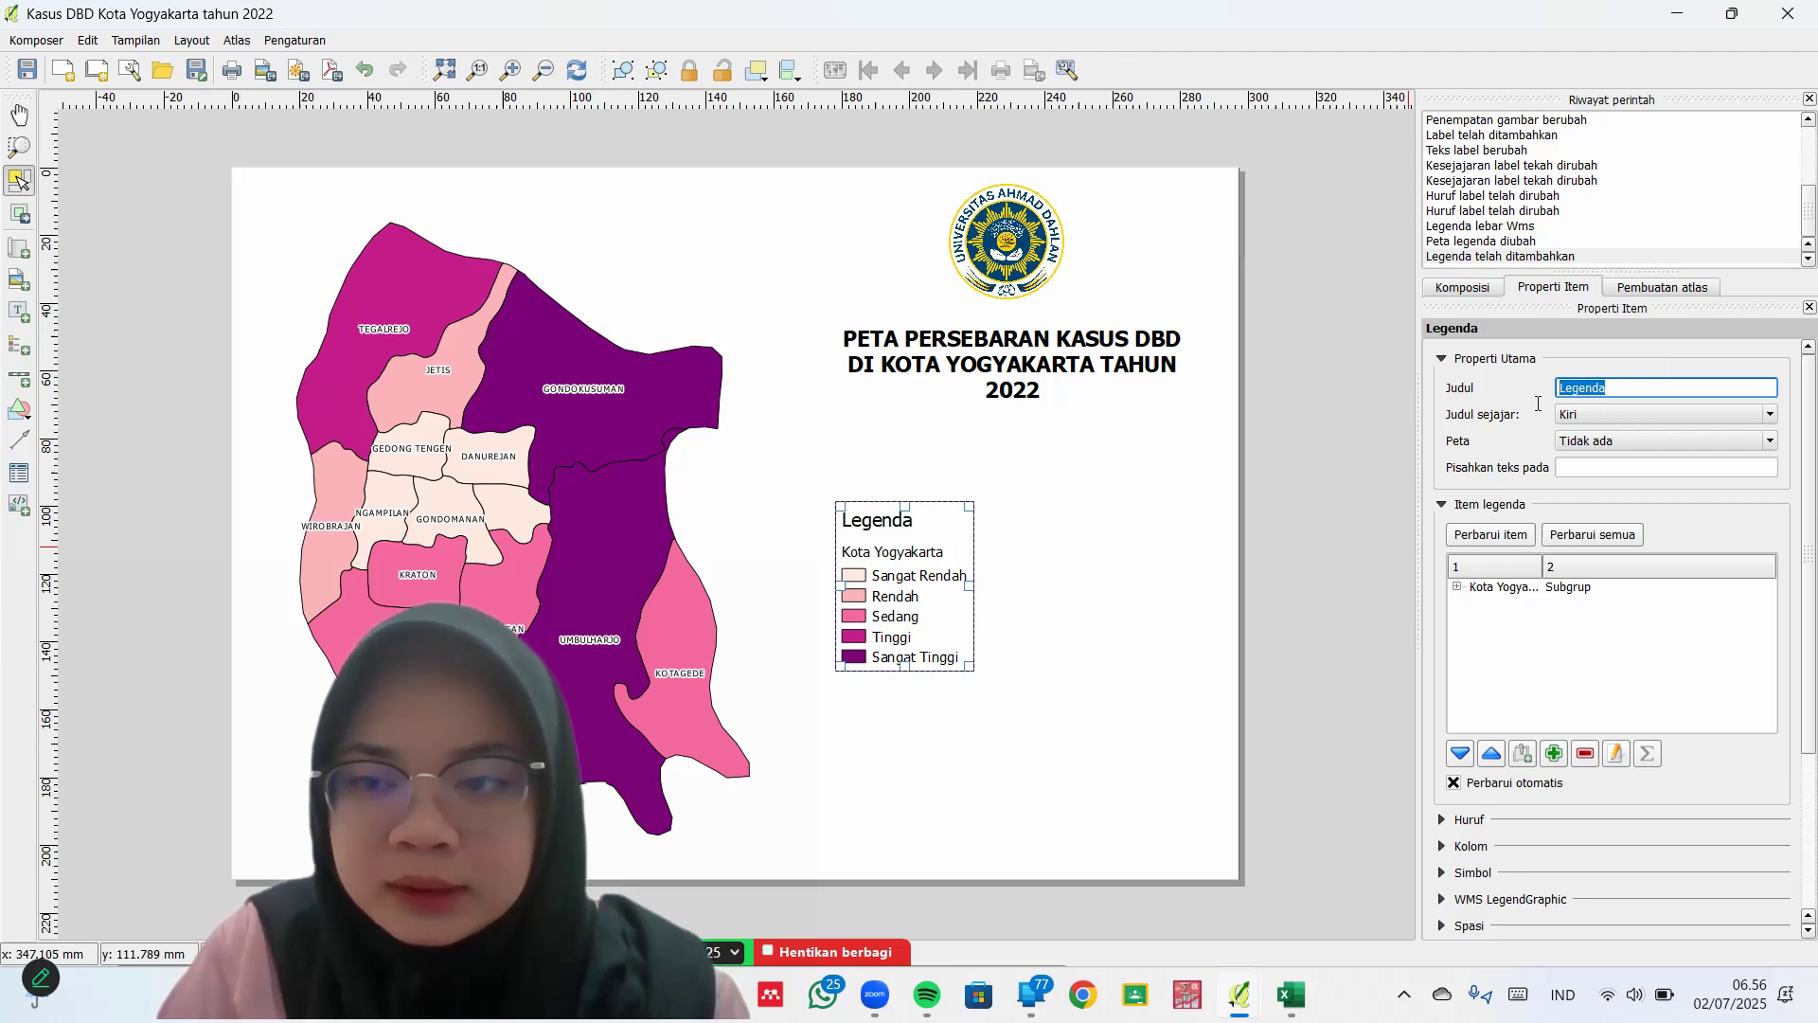
key("BackSpace")
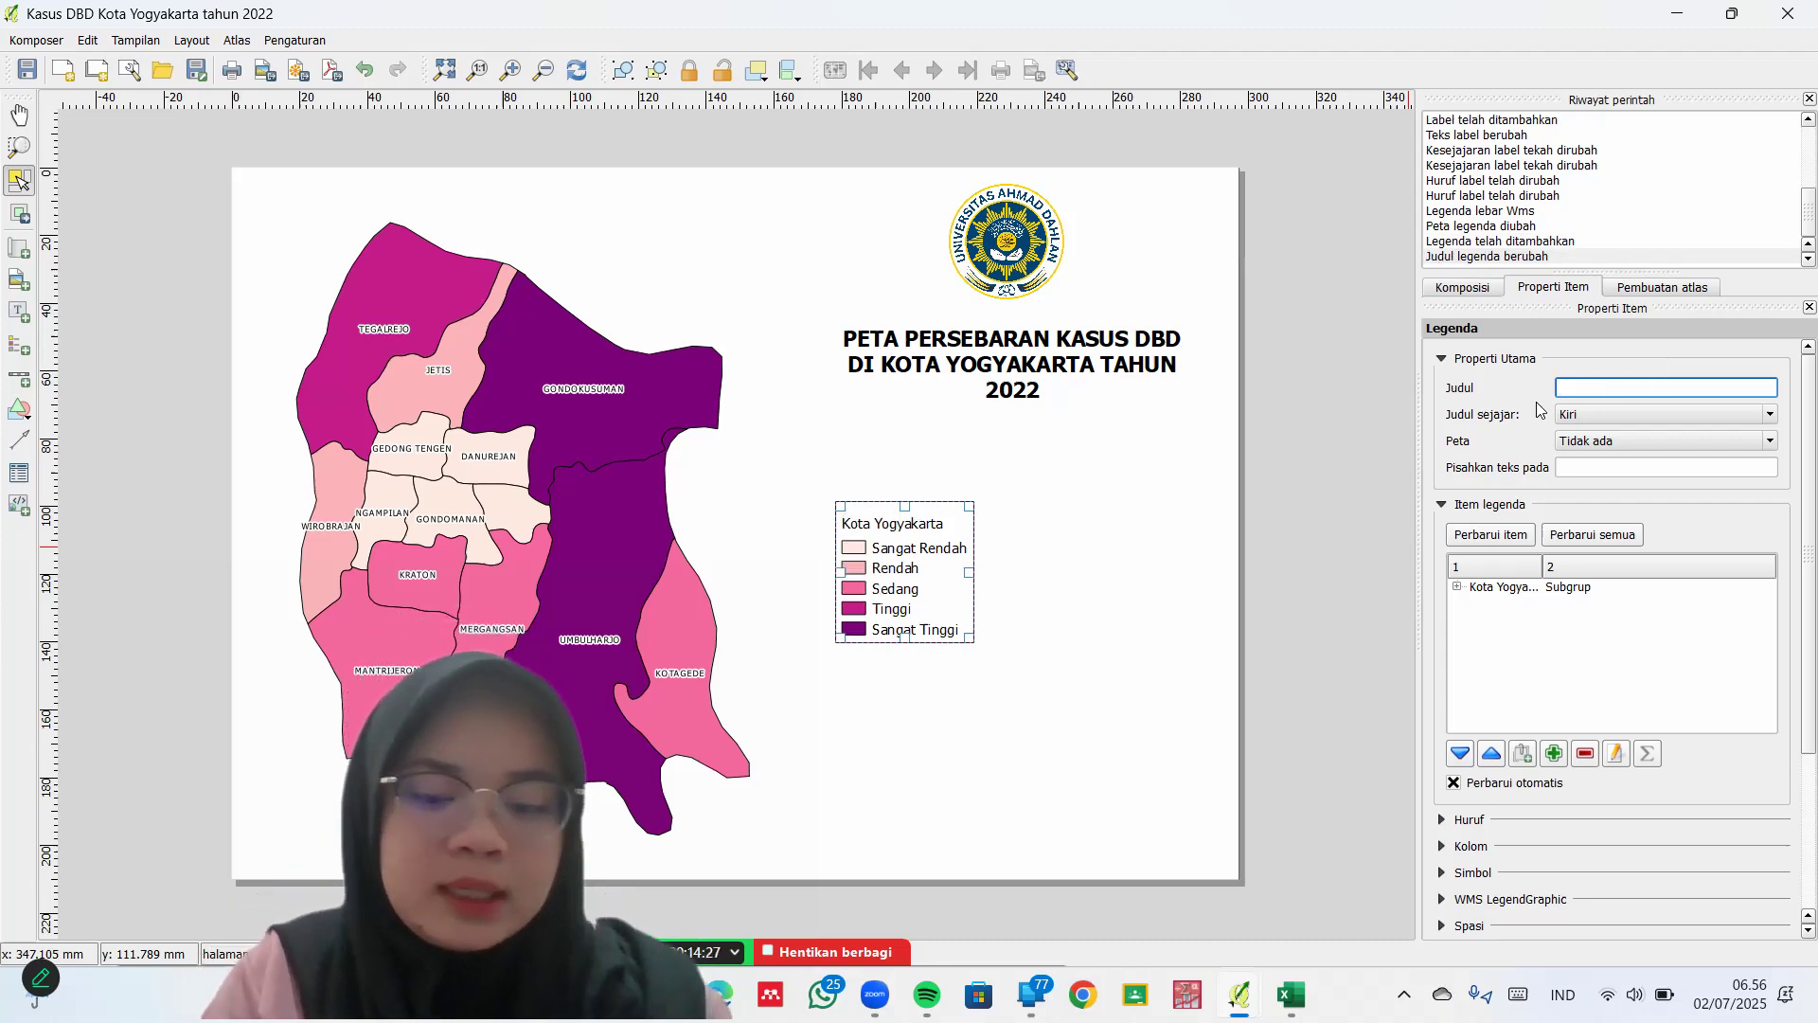
type("Keterangann")
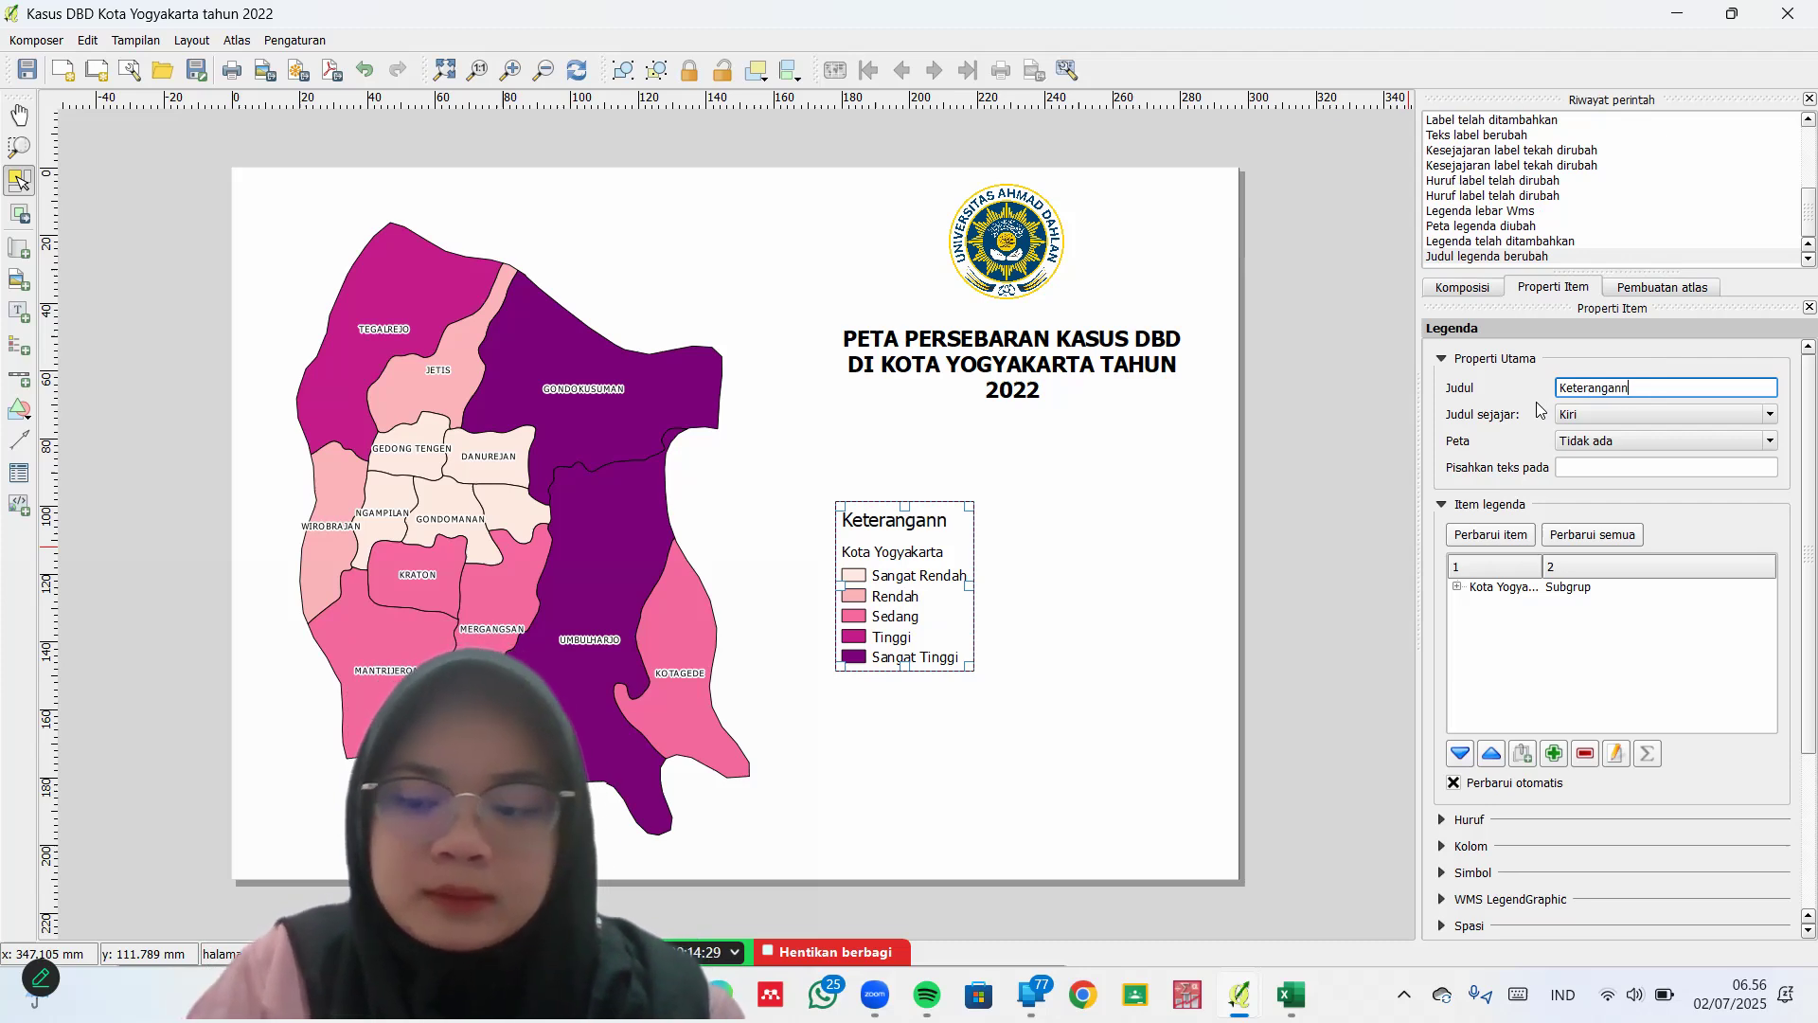
key("BackSpace")
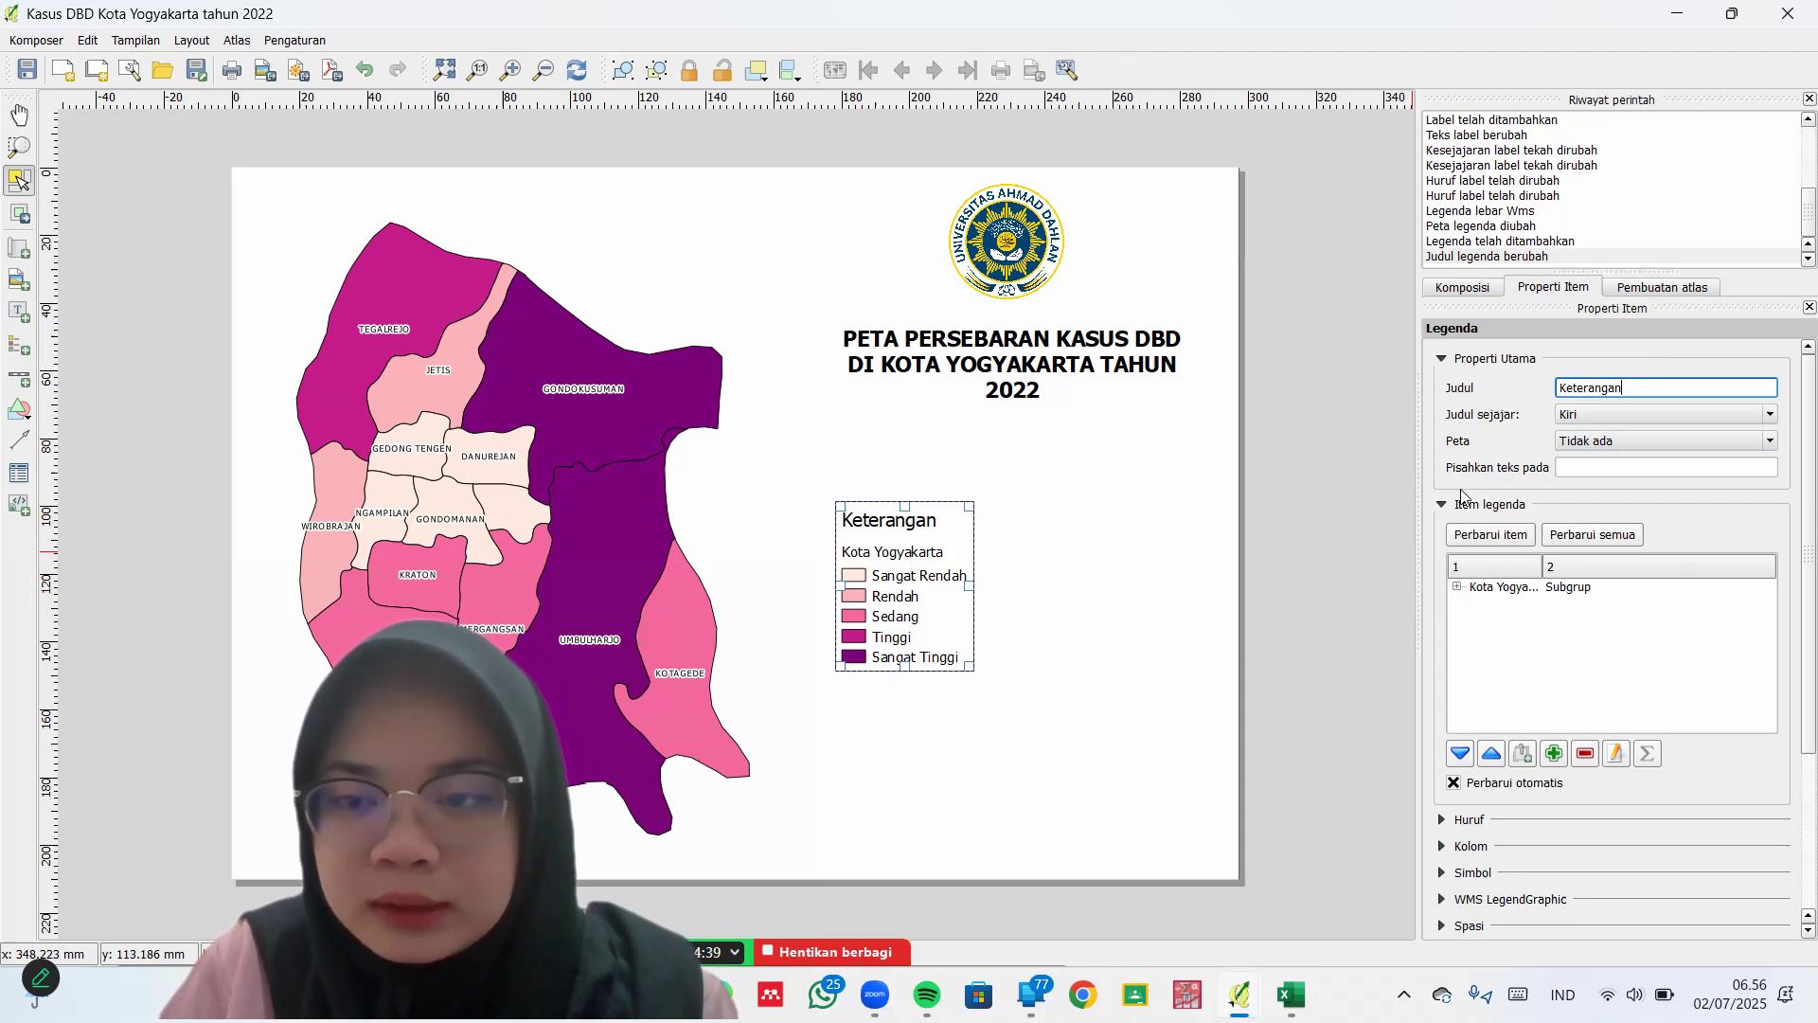
left_click(1614, 754)
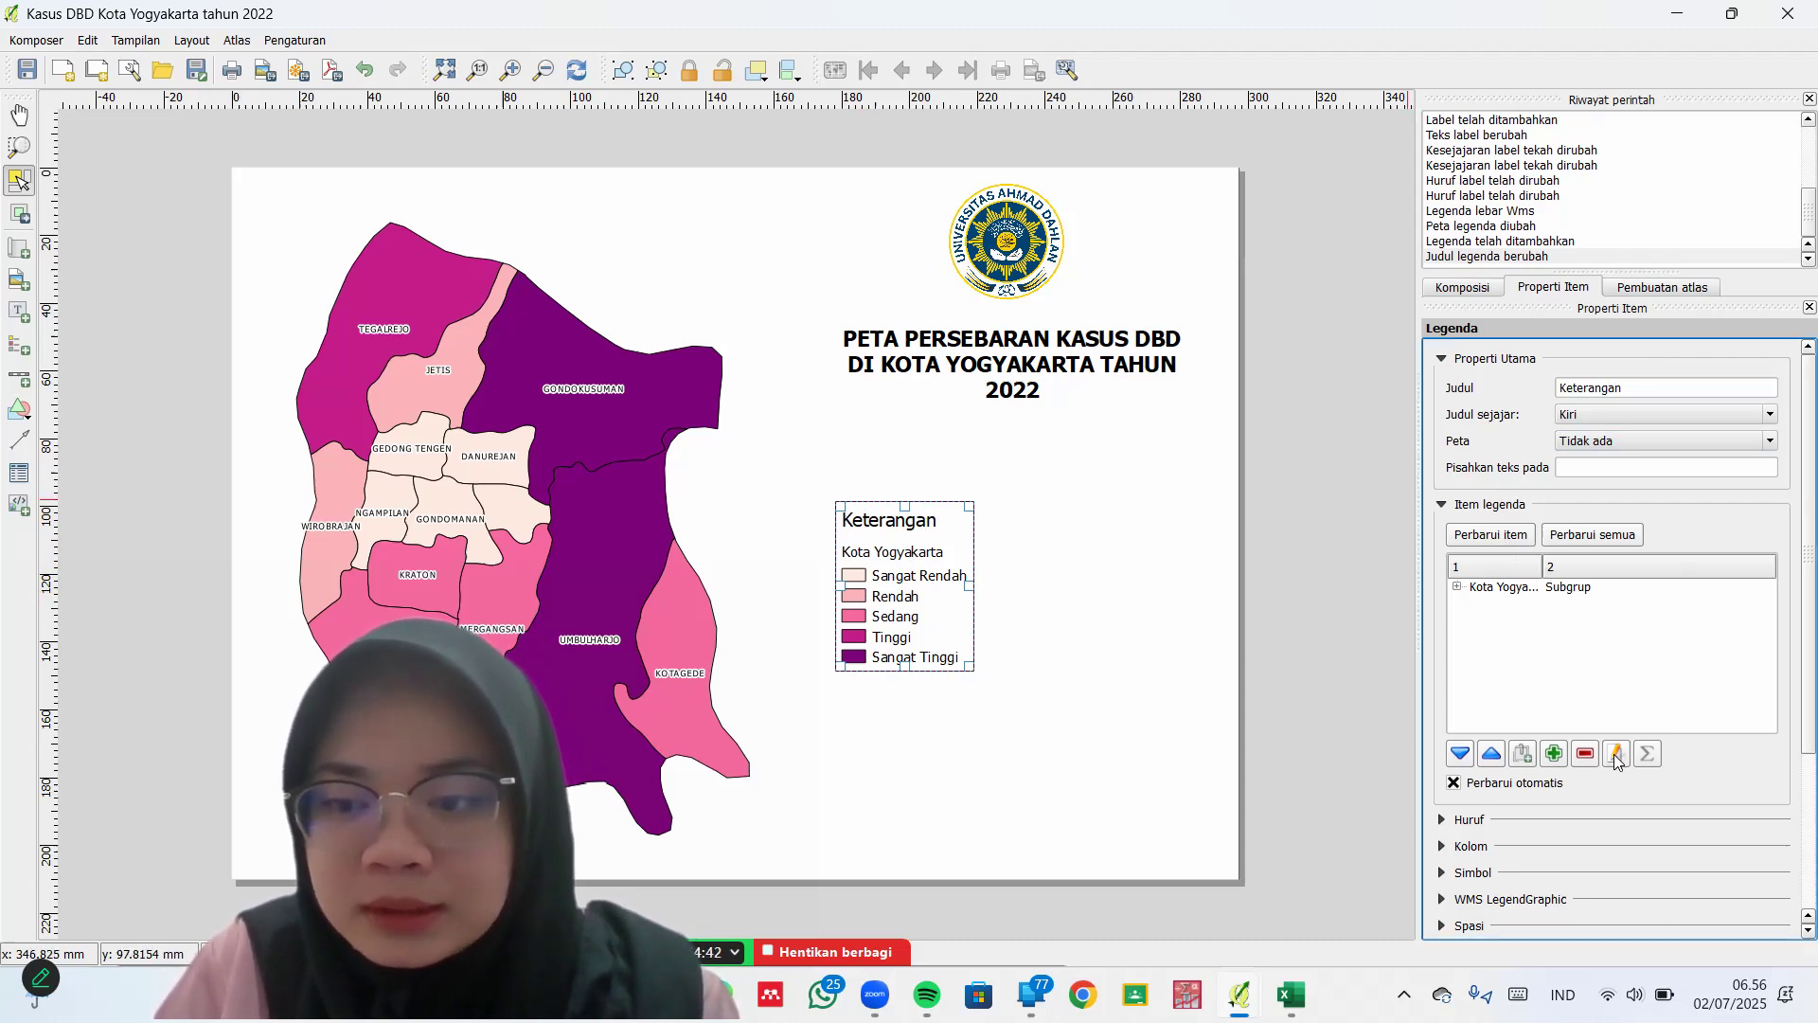
double_click(1567, 587)
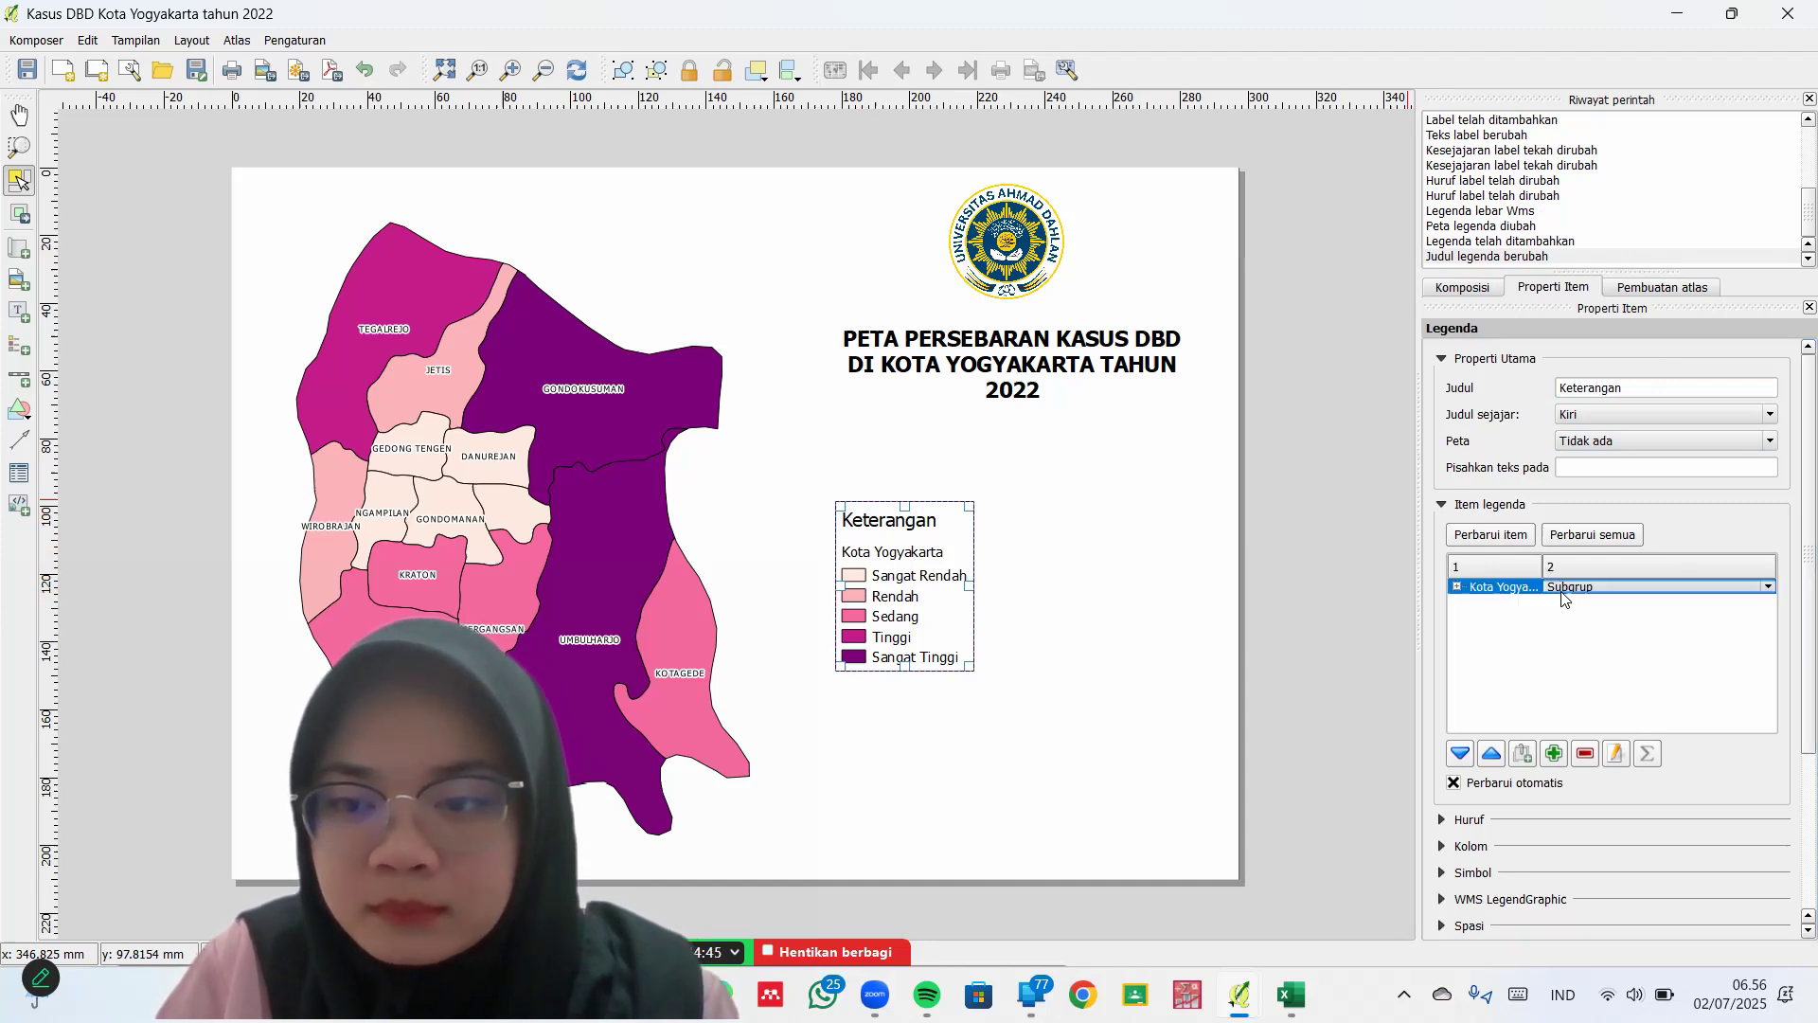
left_click(1616, 758)
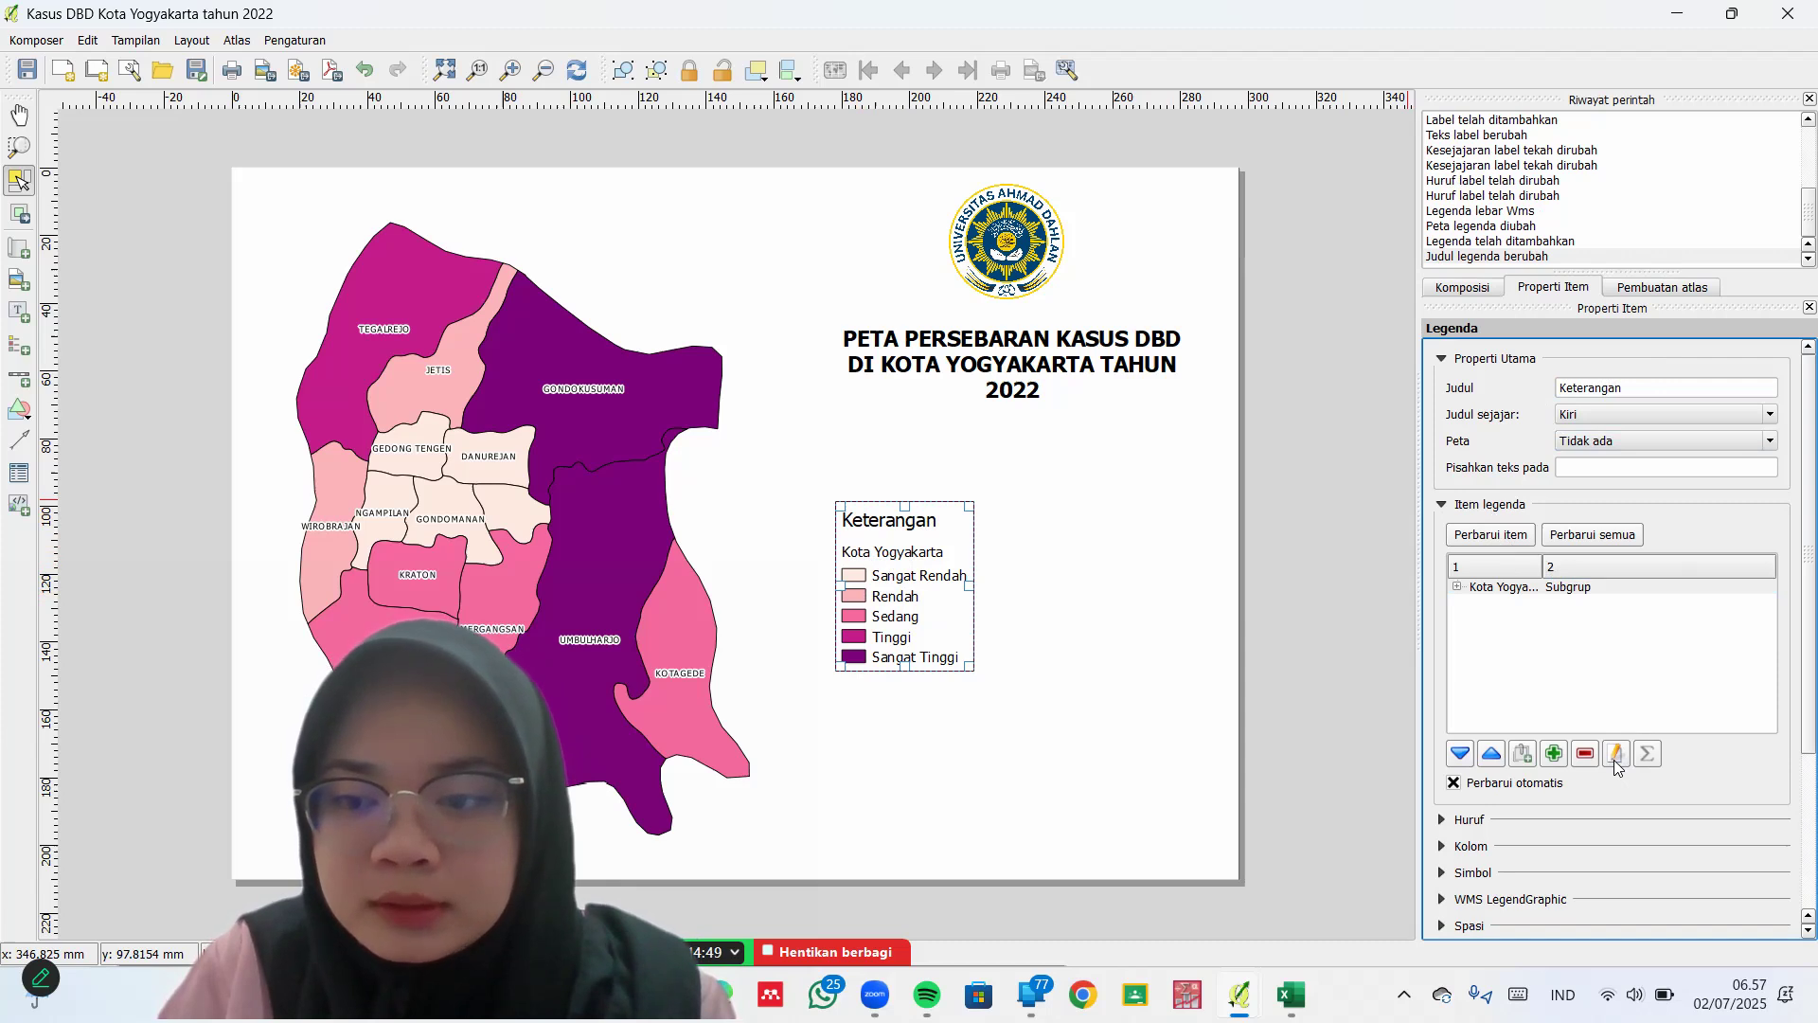
left_click(1509, 587)
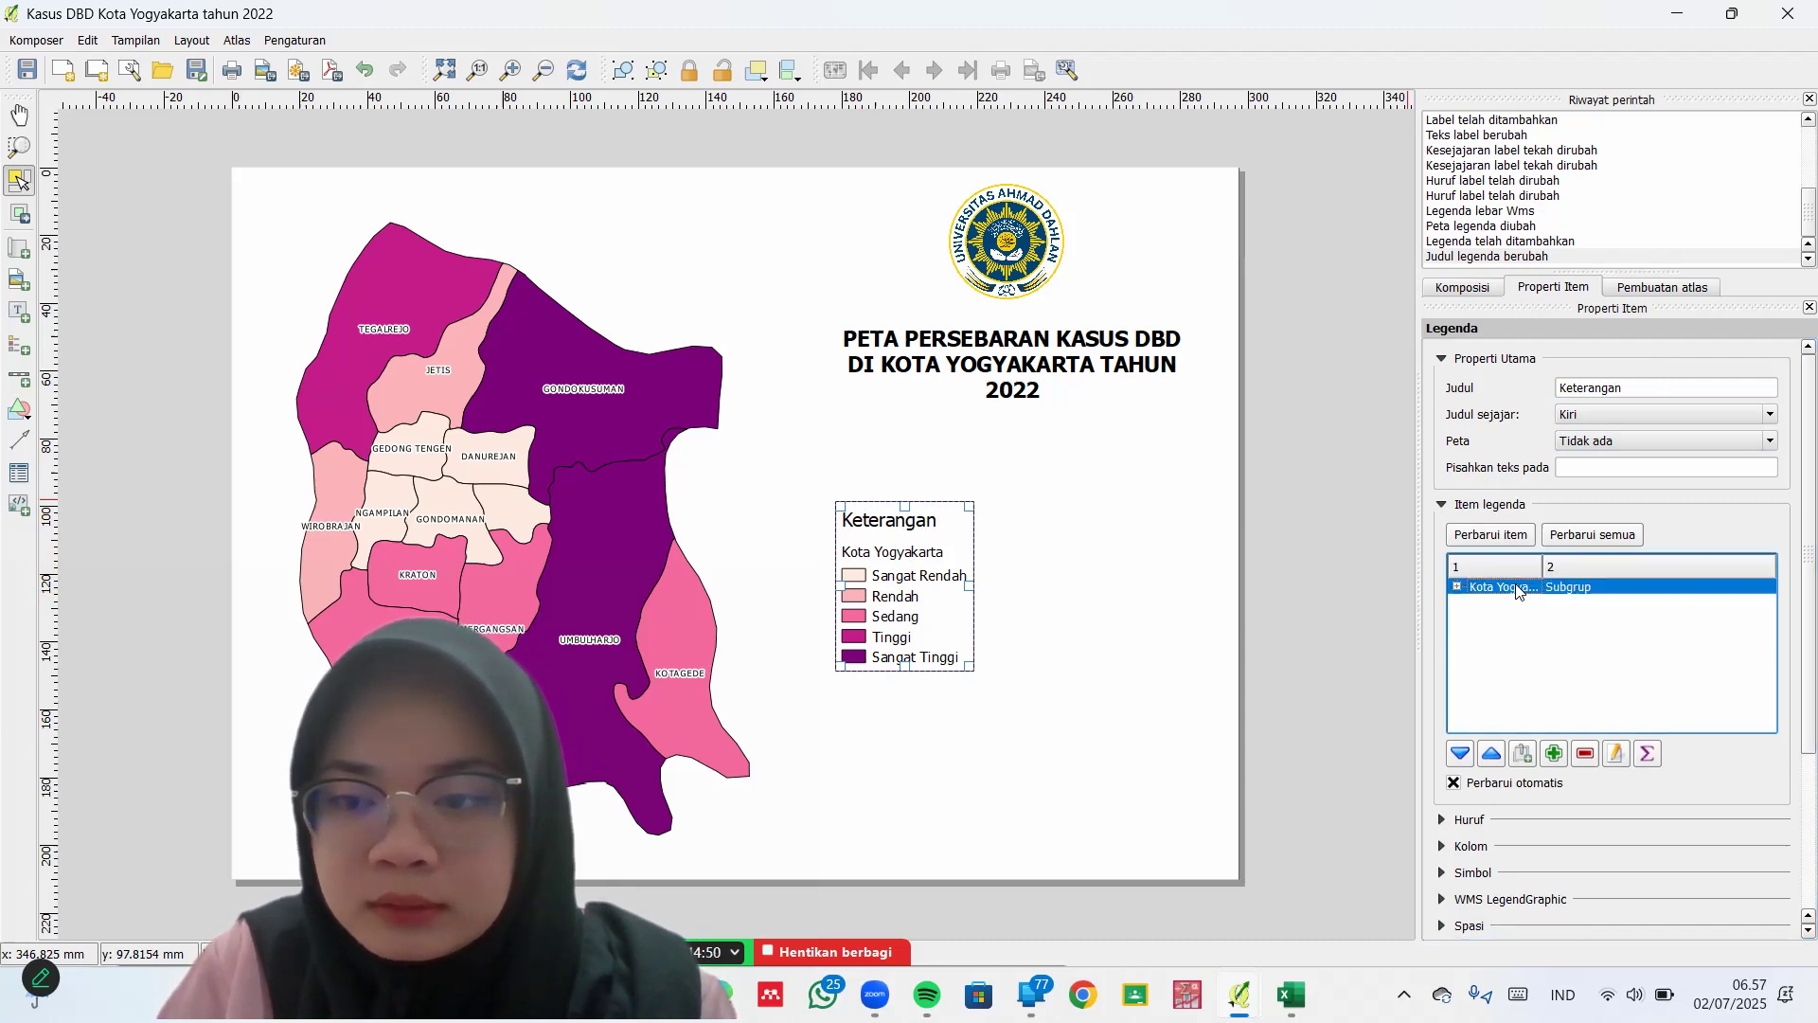
Rename the legend entry 'Kota Yogyakarta' to 'Kasus DBD'
left_click(1616, 753)
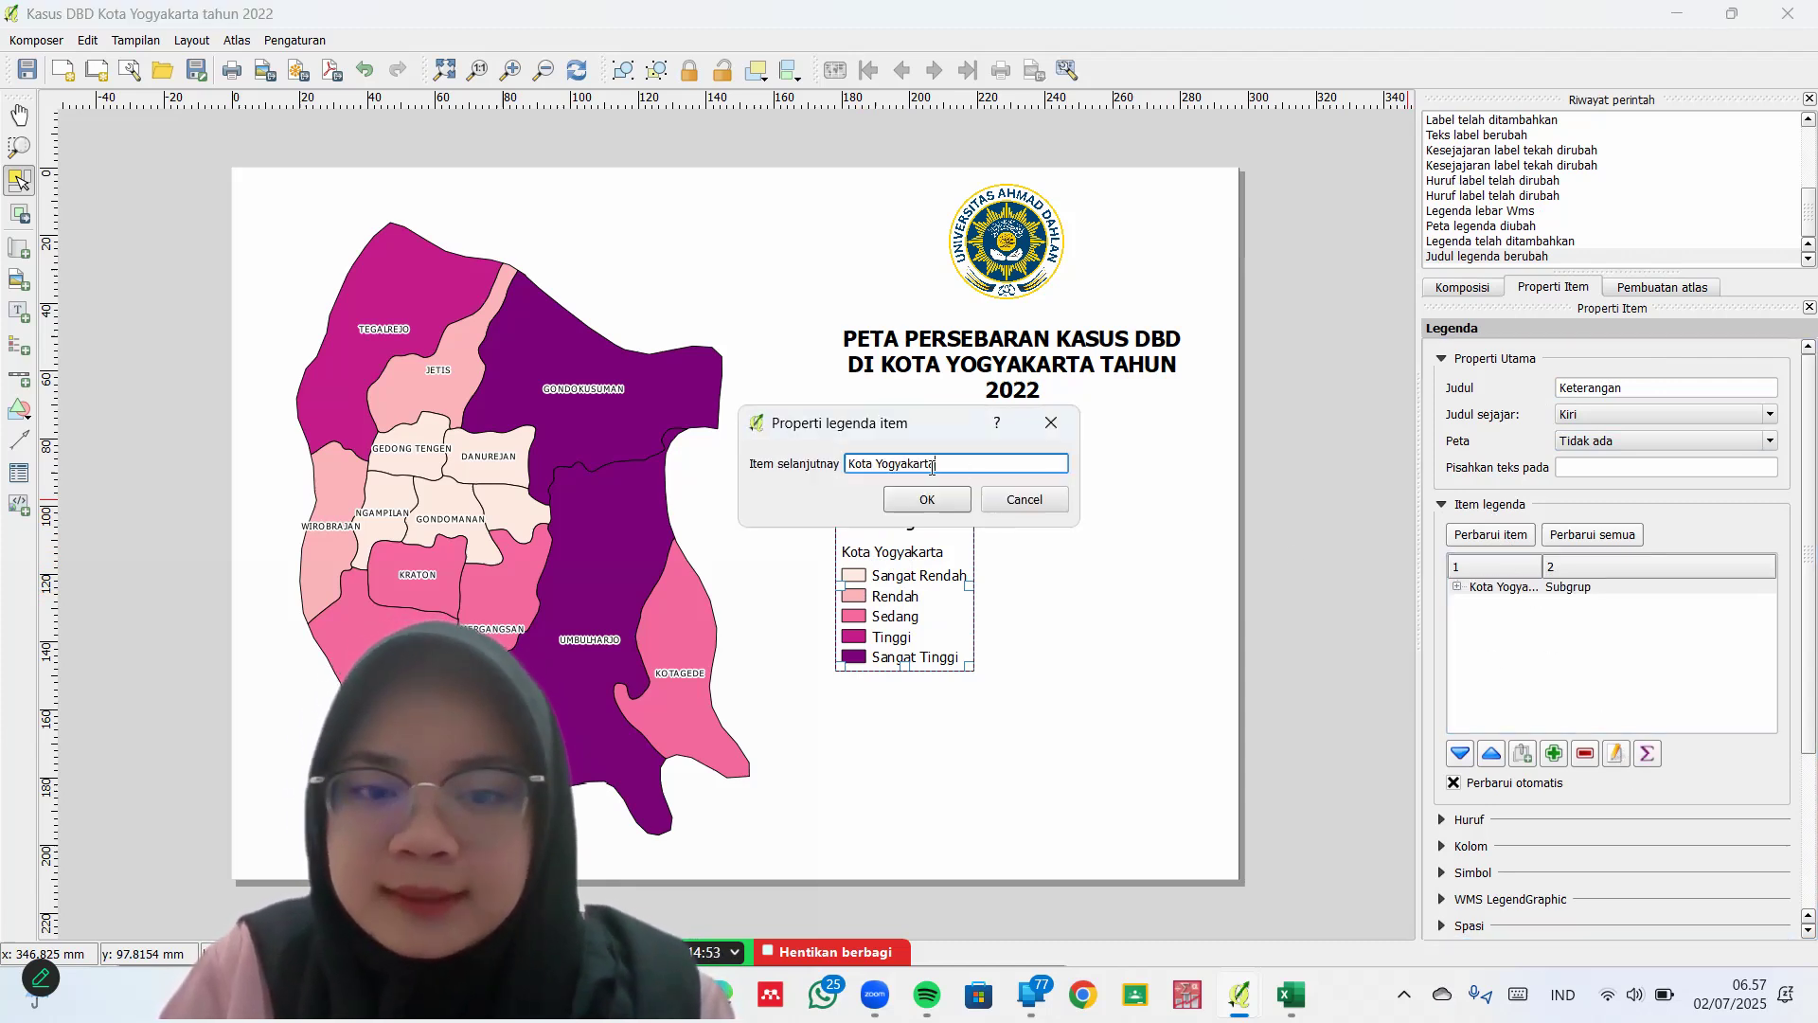
key("ctrl+a")
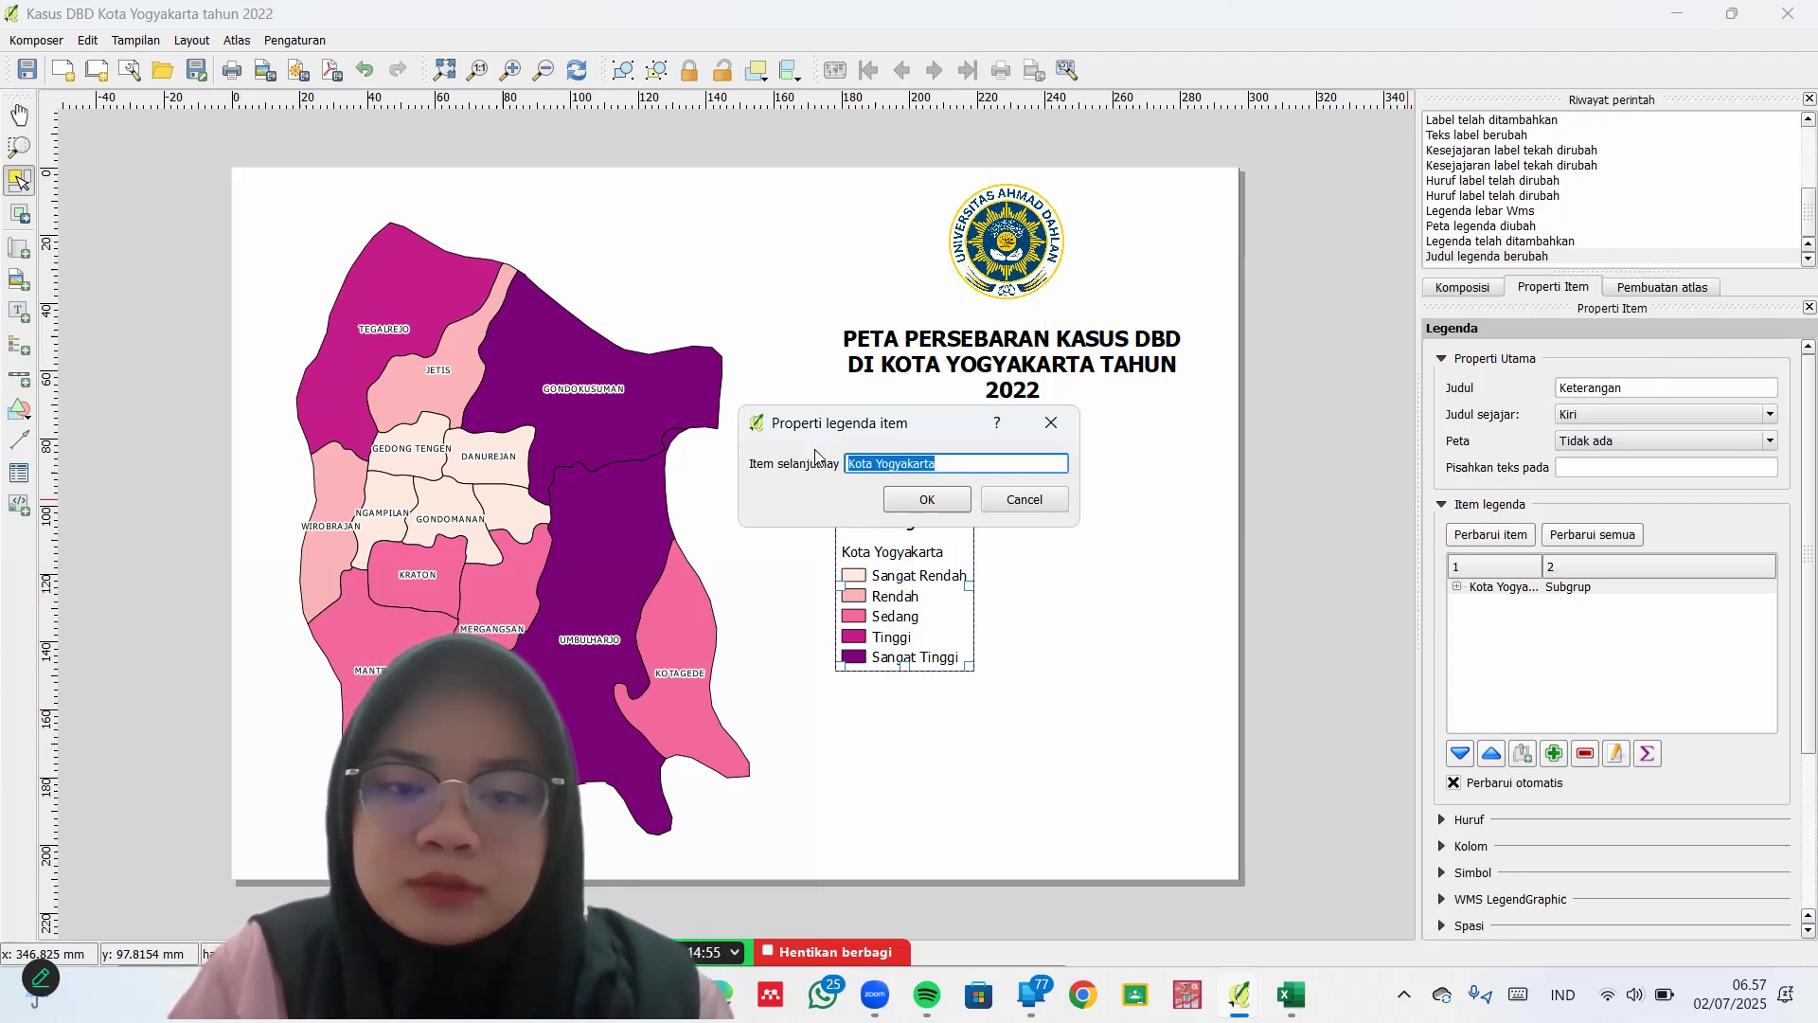
key("BackSpace")
type("Ka")
key("BackSpace")
key("BackSpace")
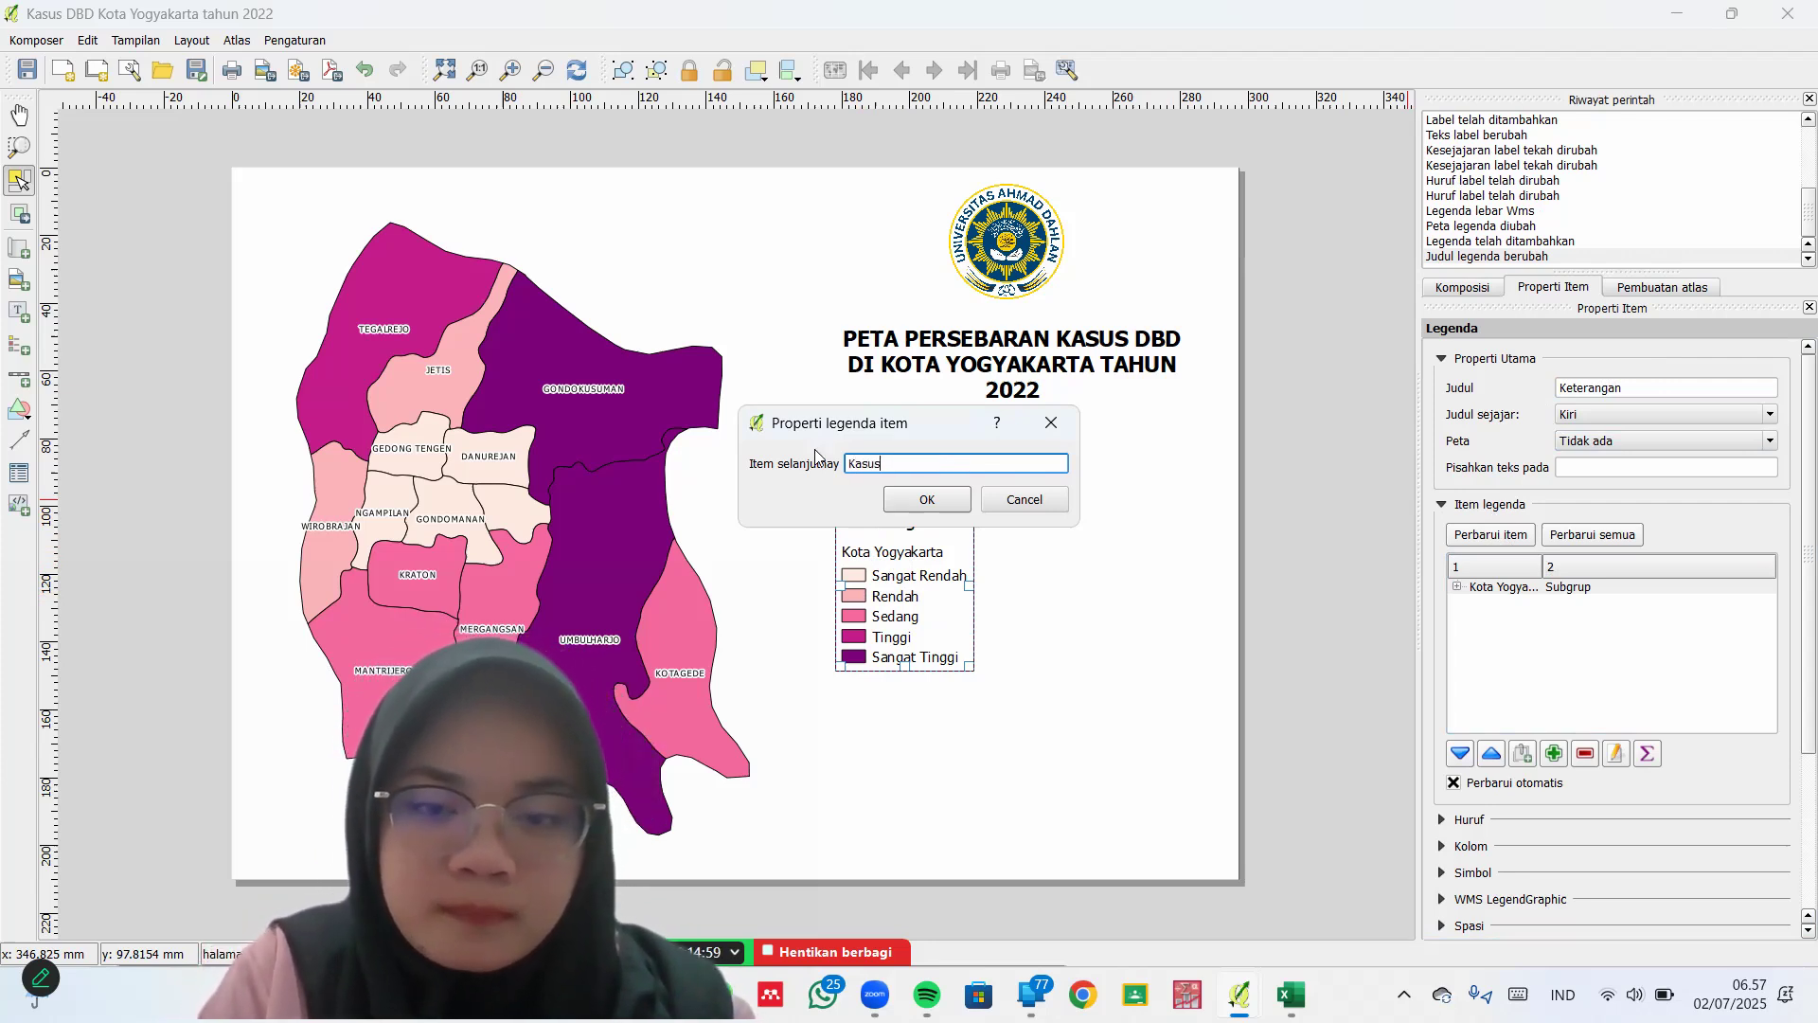
type("sus DBD")
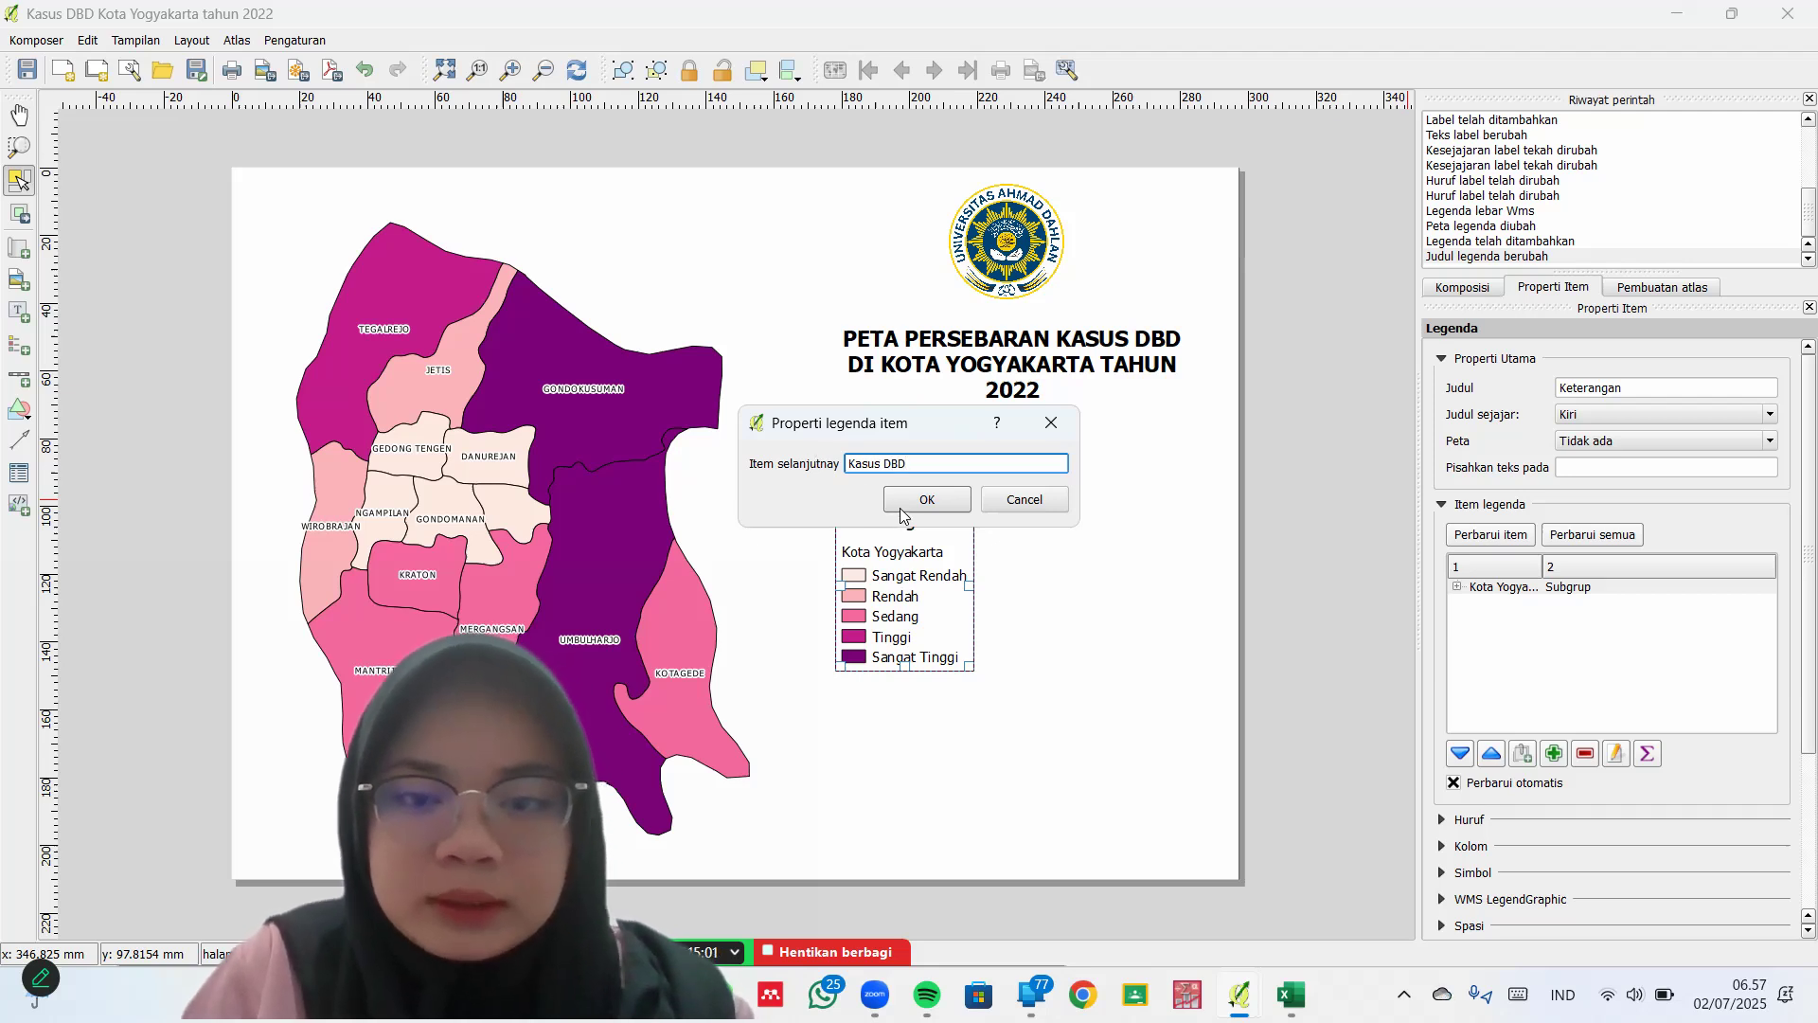
left_click(910, 507)
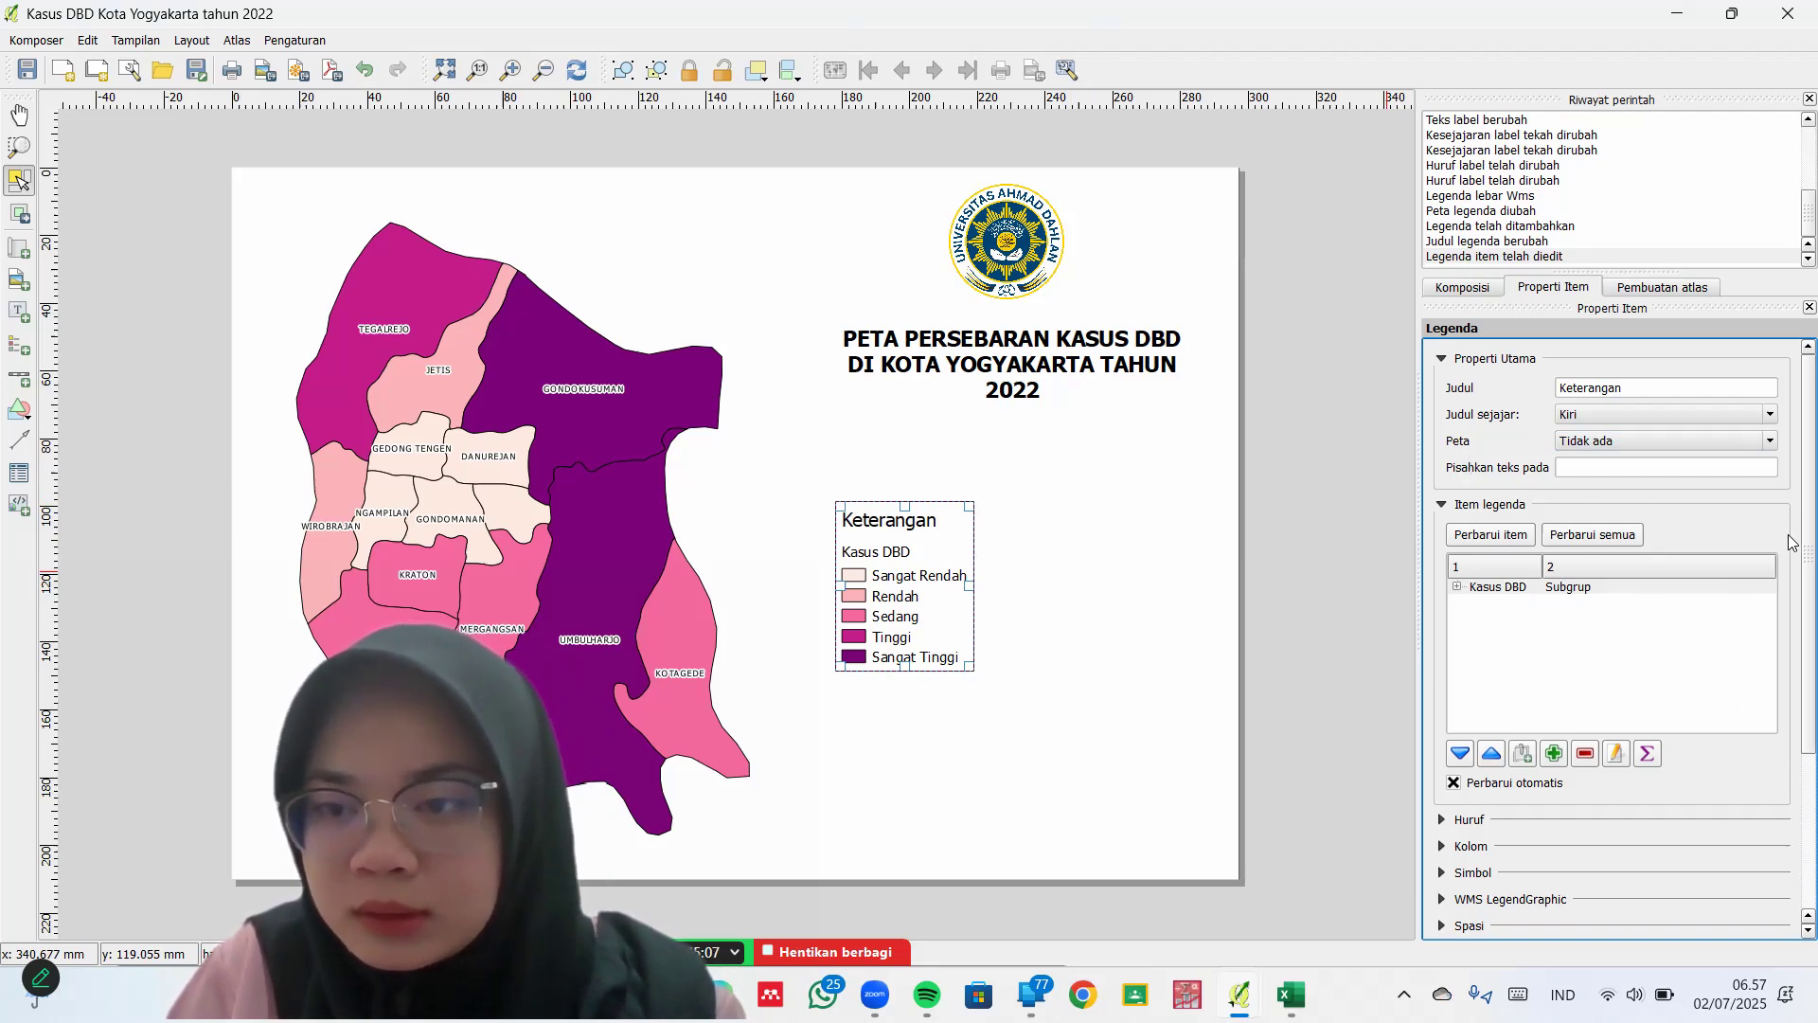
Make the legend title font bold
scroll(1780, 568, "down", 4)
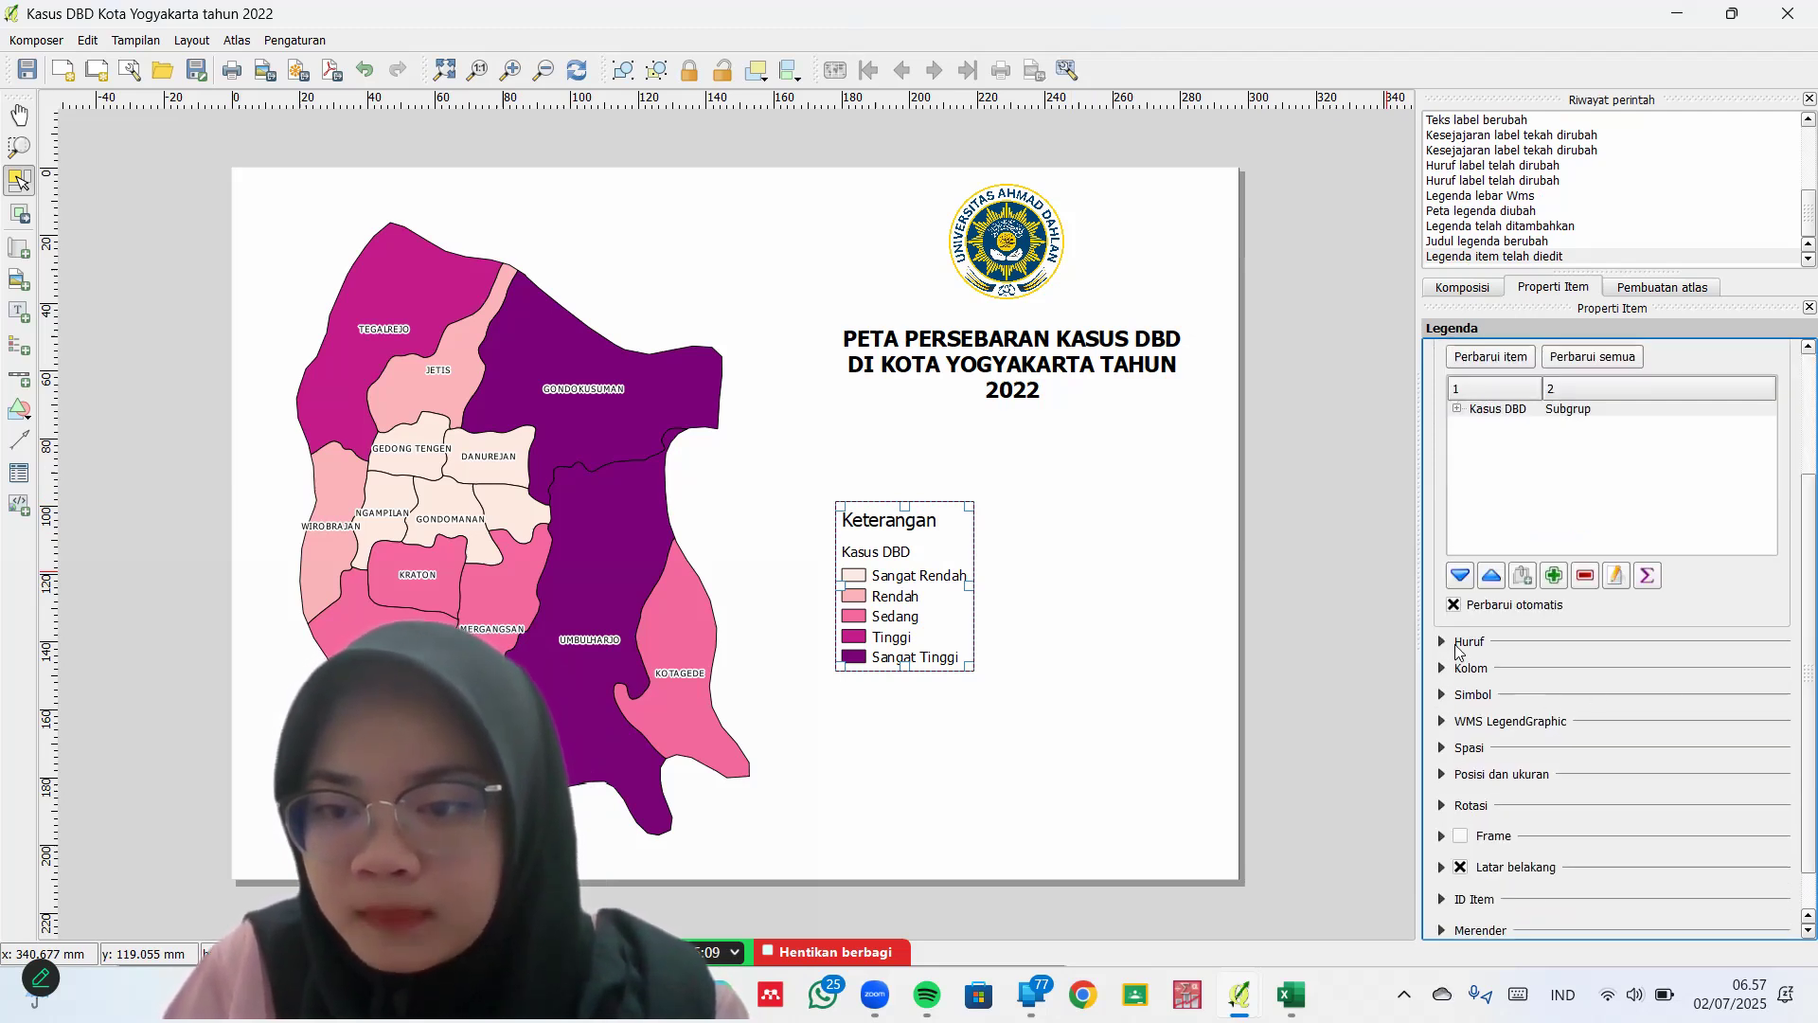
left_click(1458, 643)
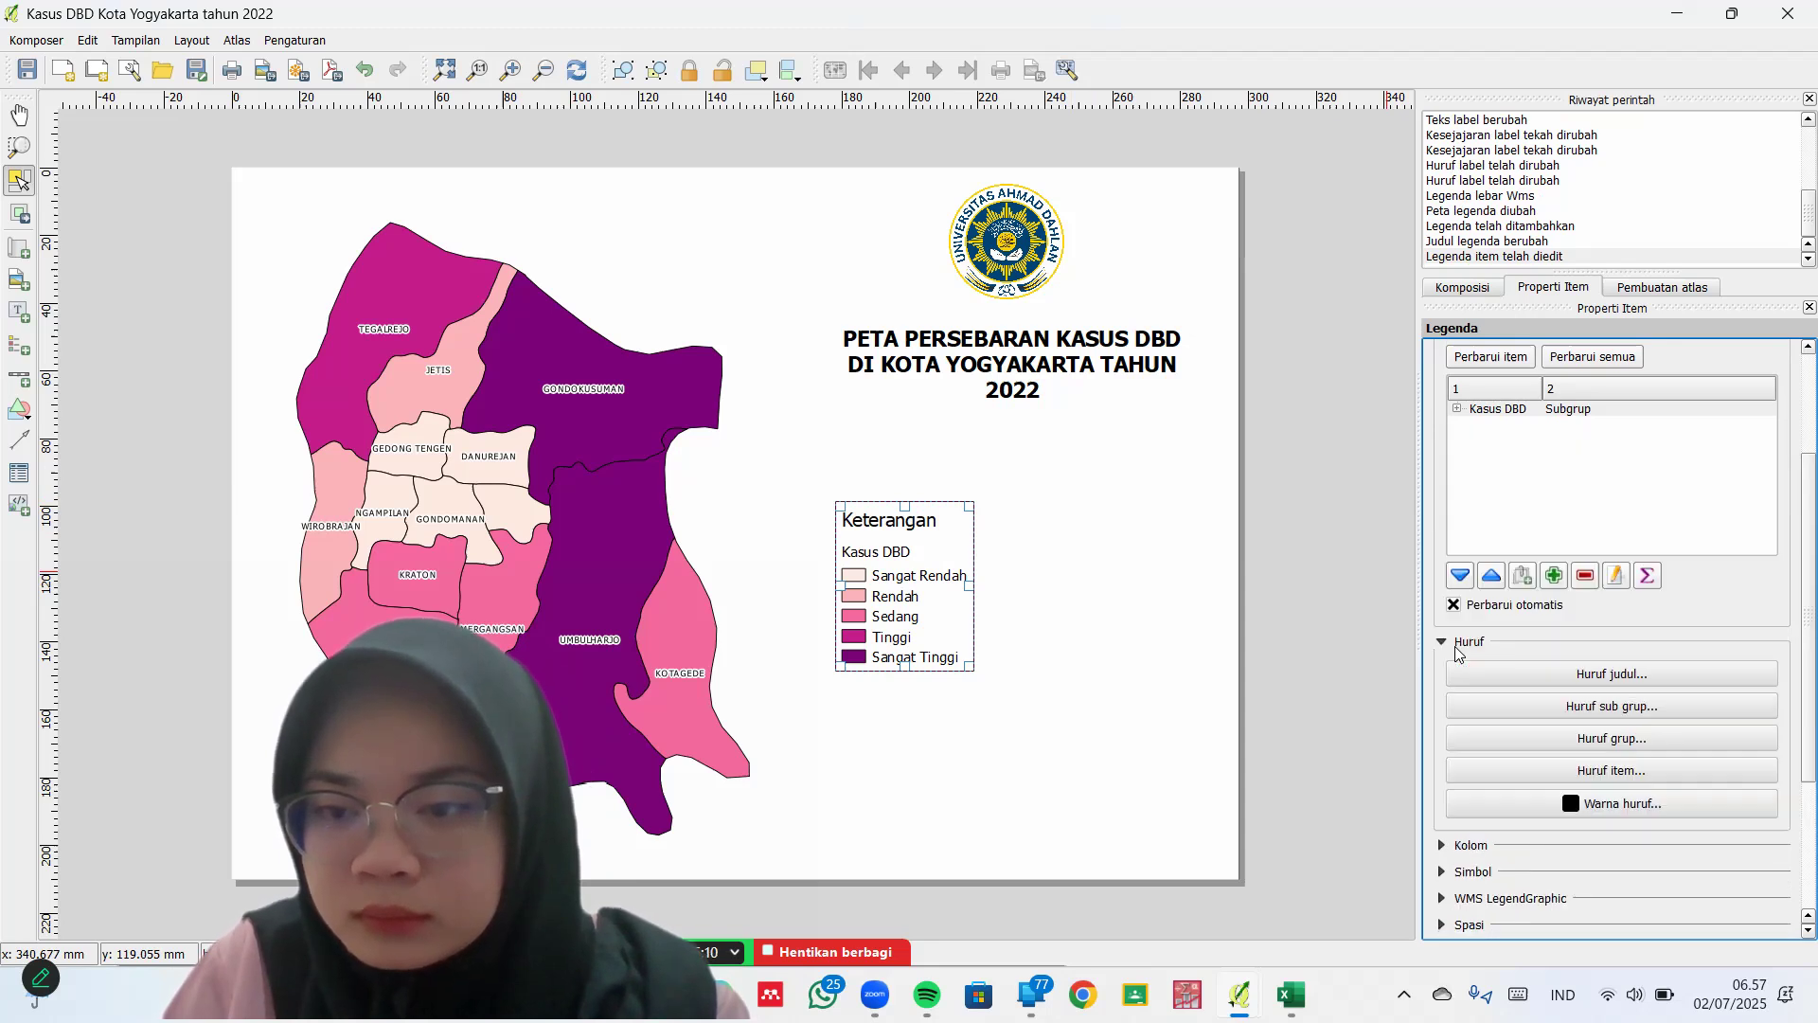
left_click(1707, 674)
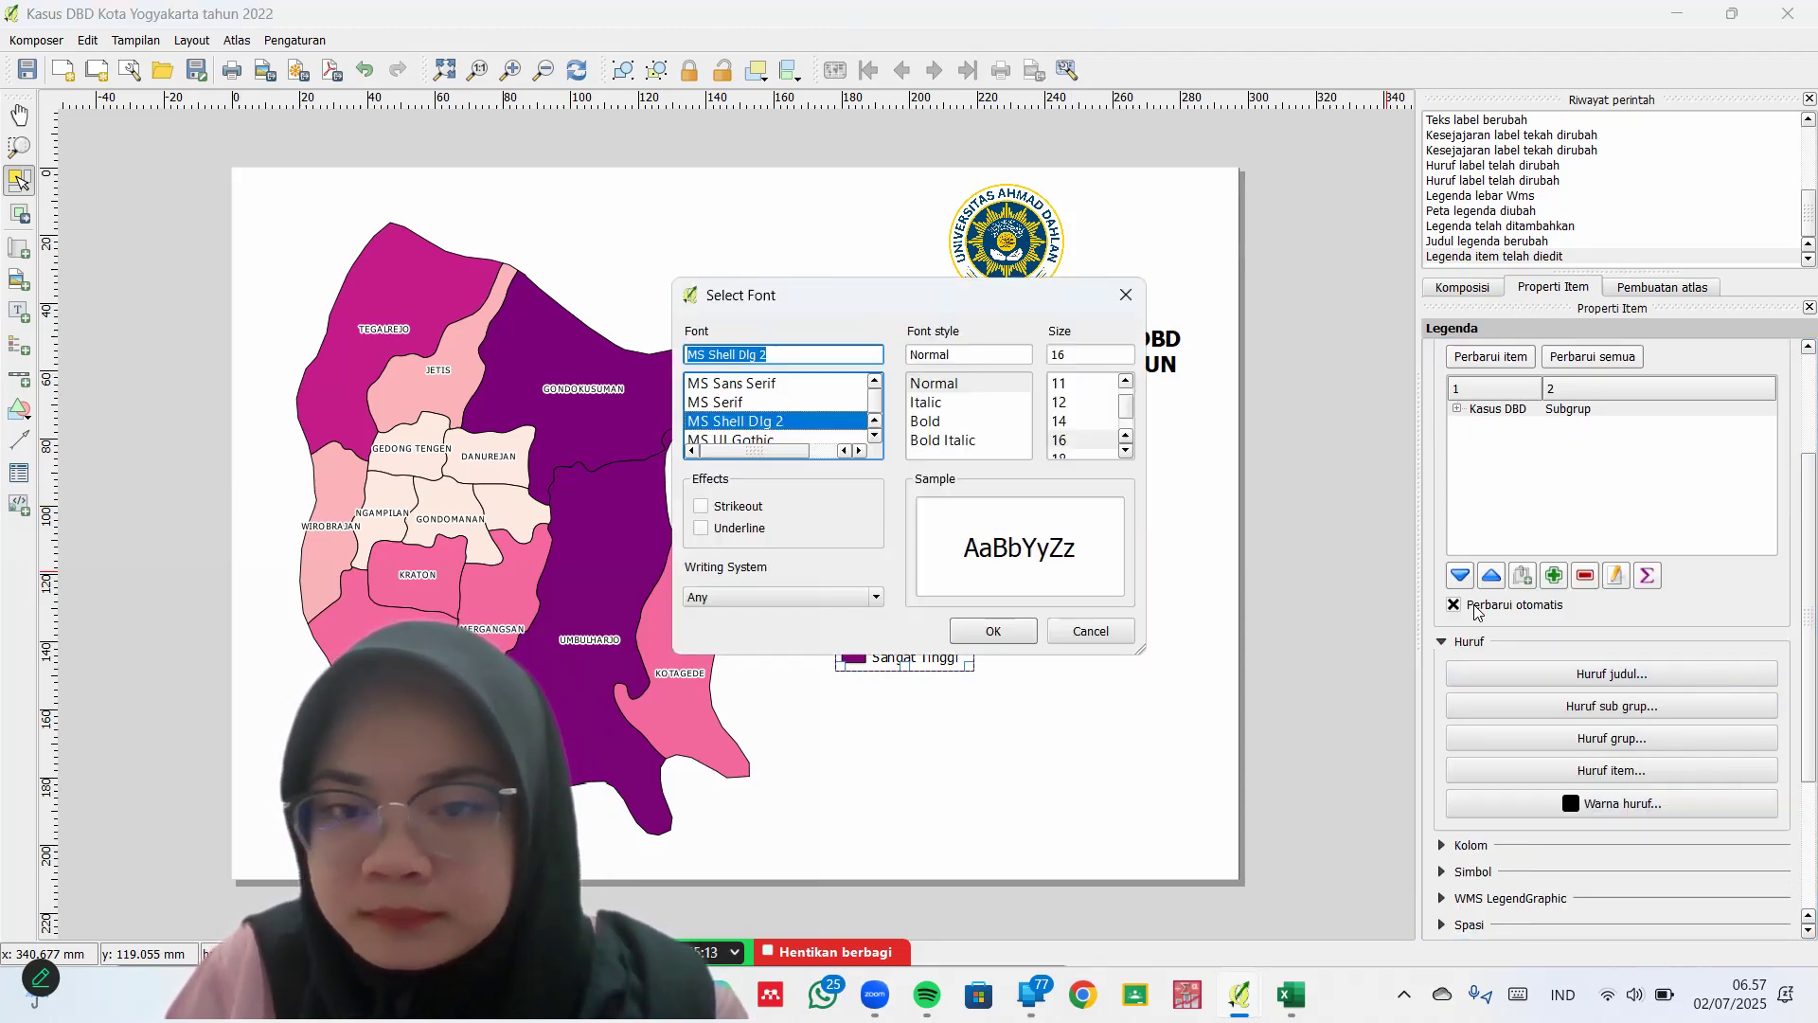
left_click(926, 422)
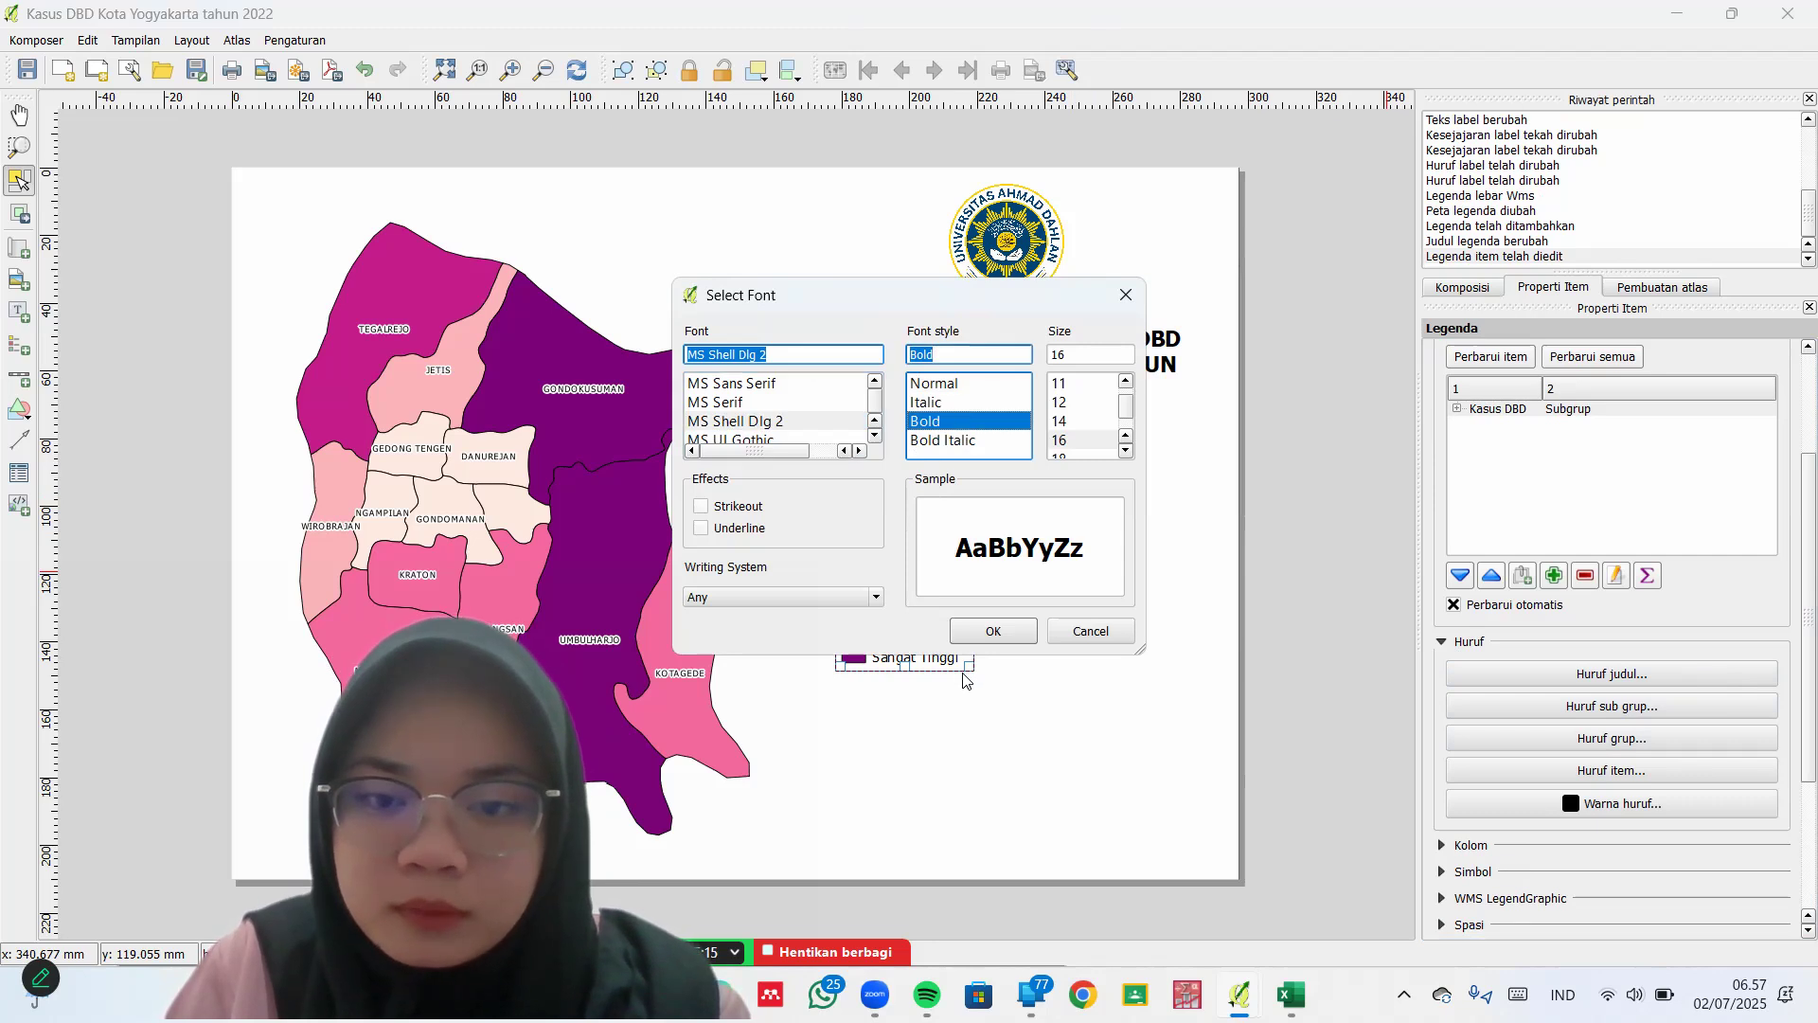
left_click(984, 631)
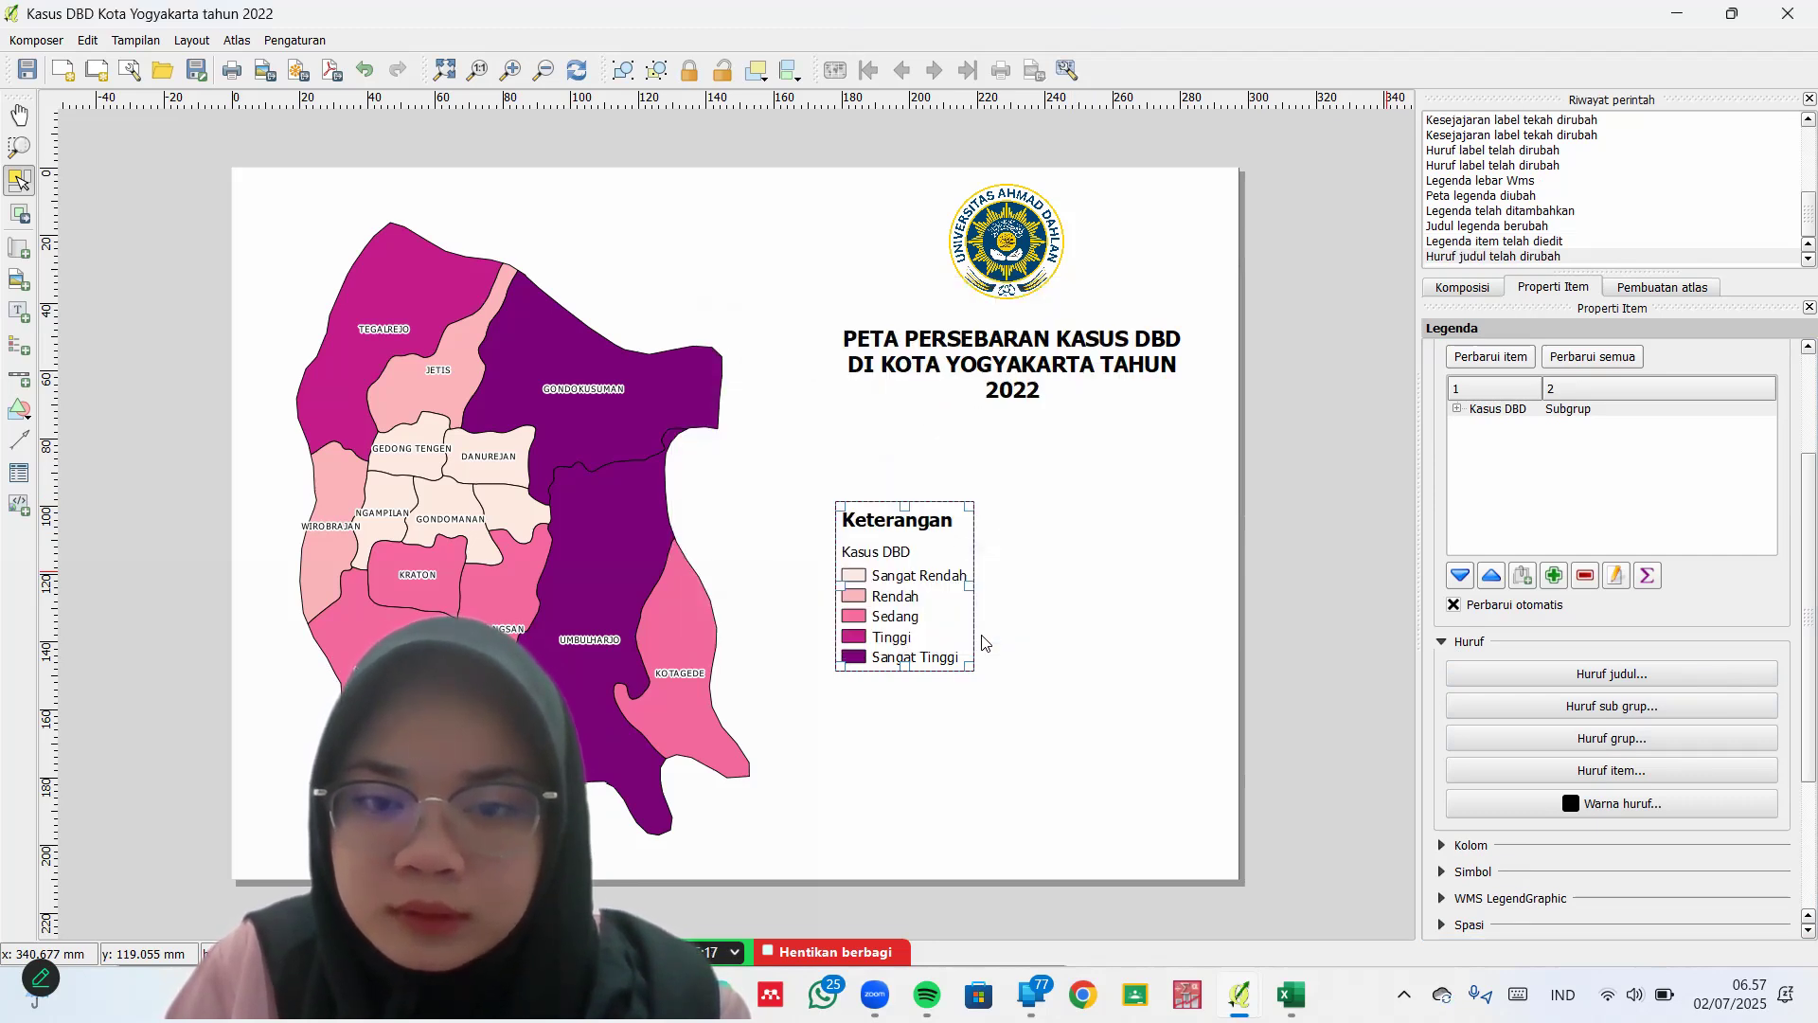
Make the subgroup heading bold and nudge the legend slightly lower under the title
left_click(1612, 698)
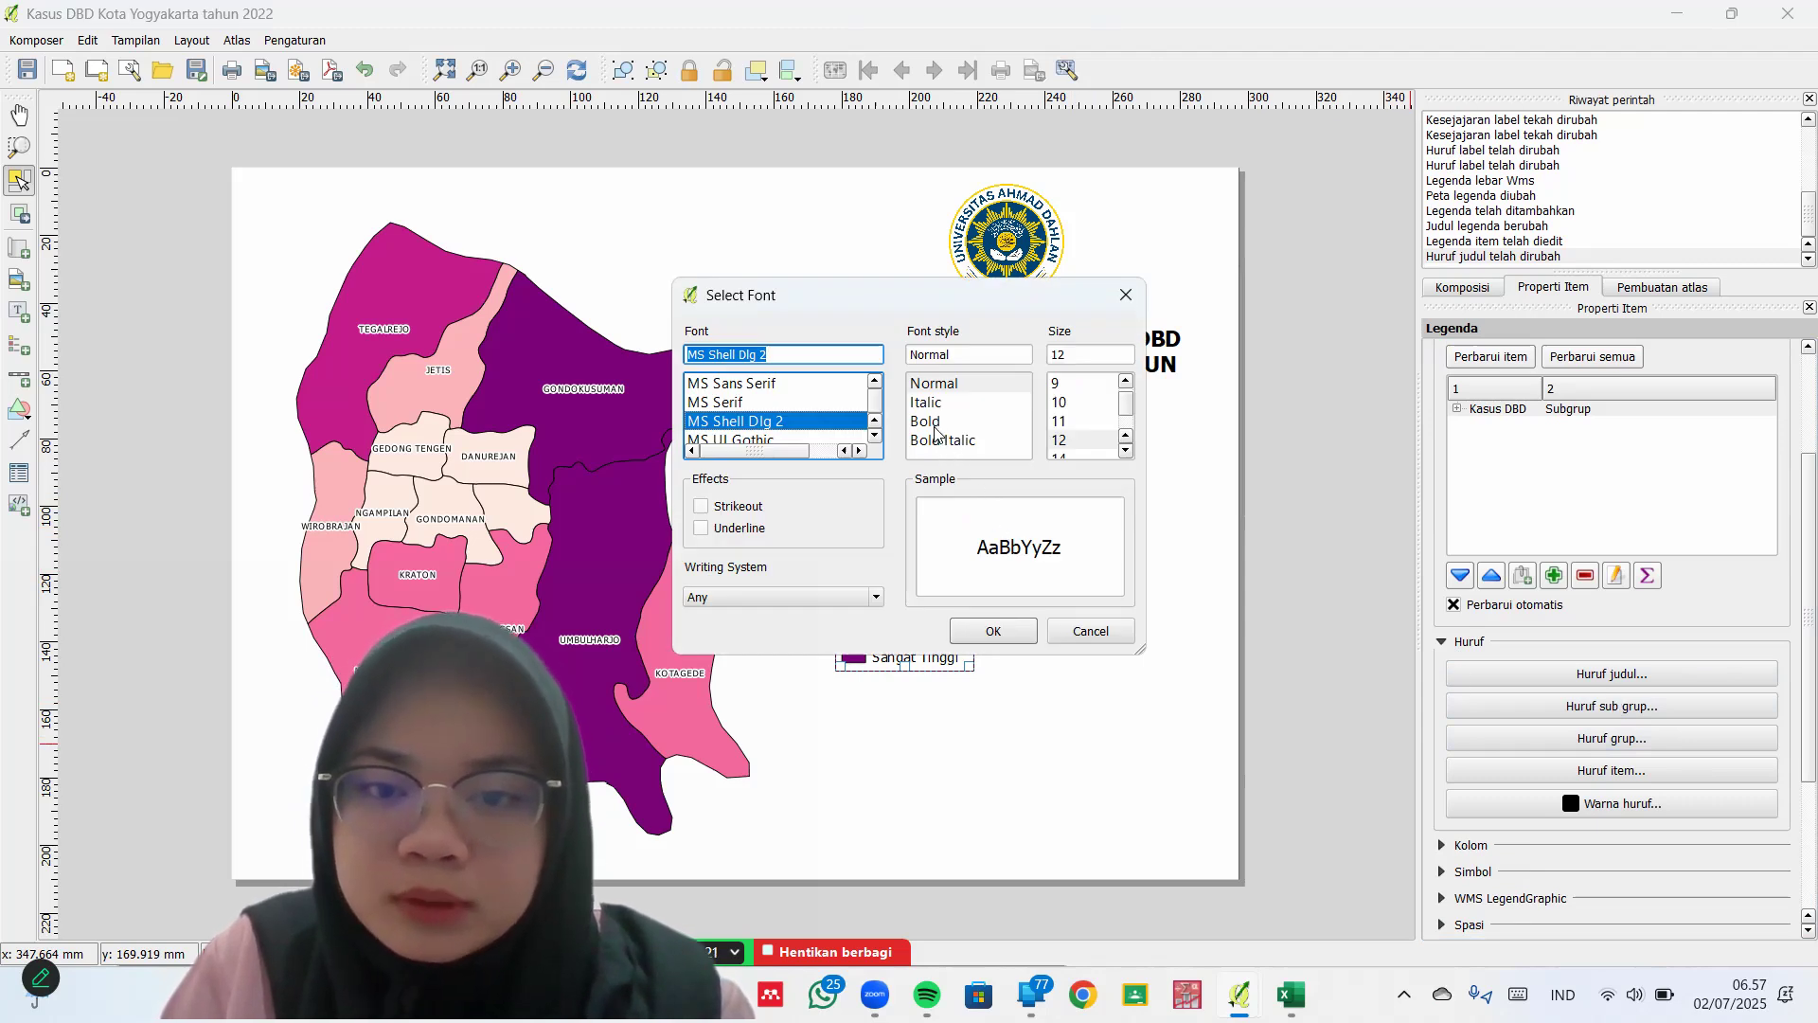
left_click(935, 421)
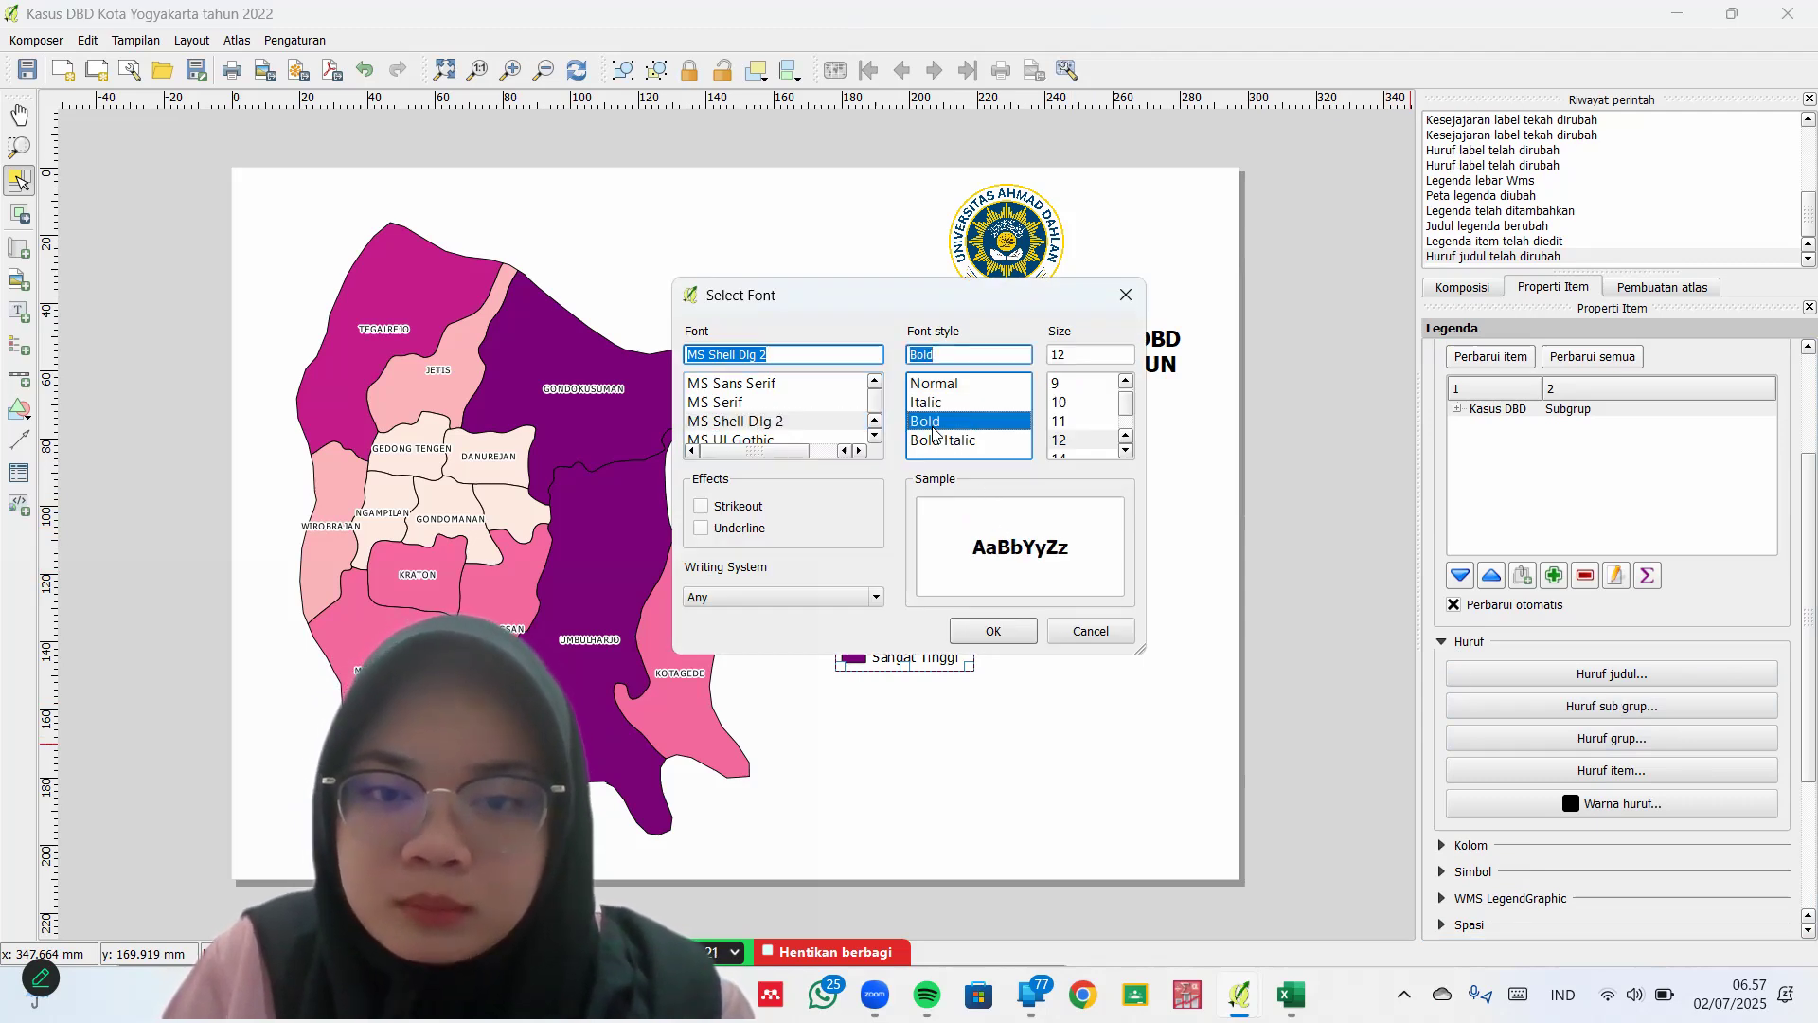
left_click(996, 630)
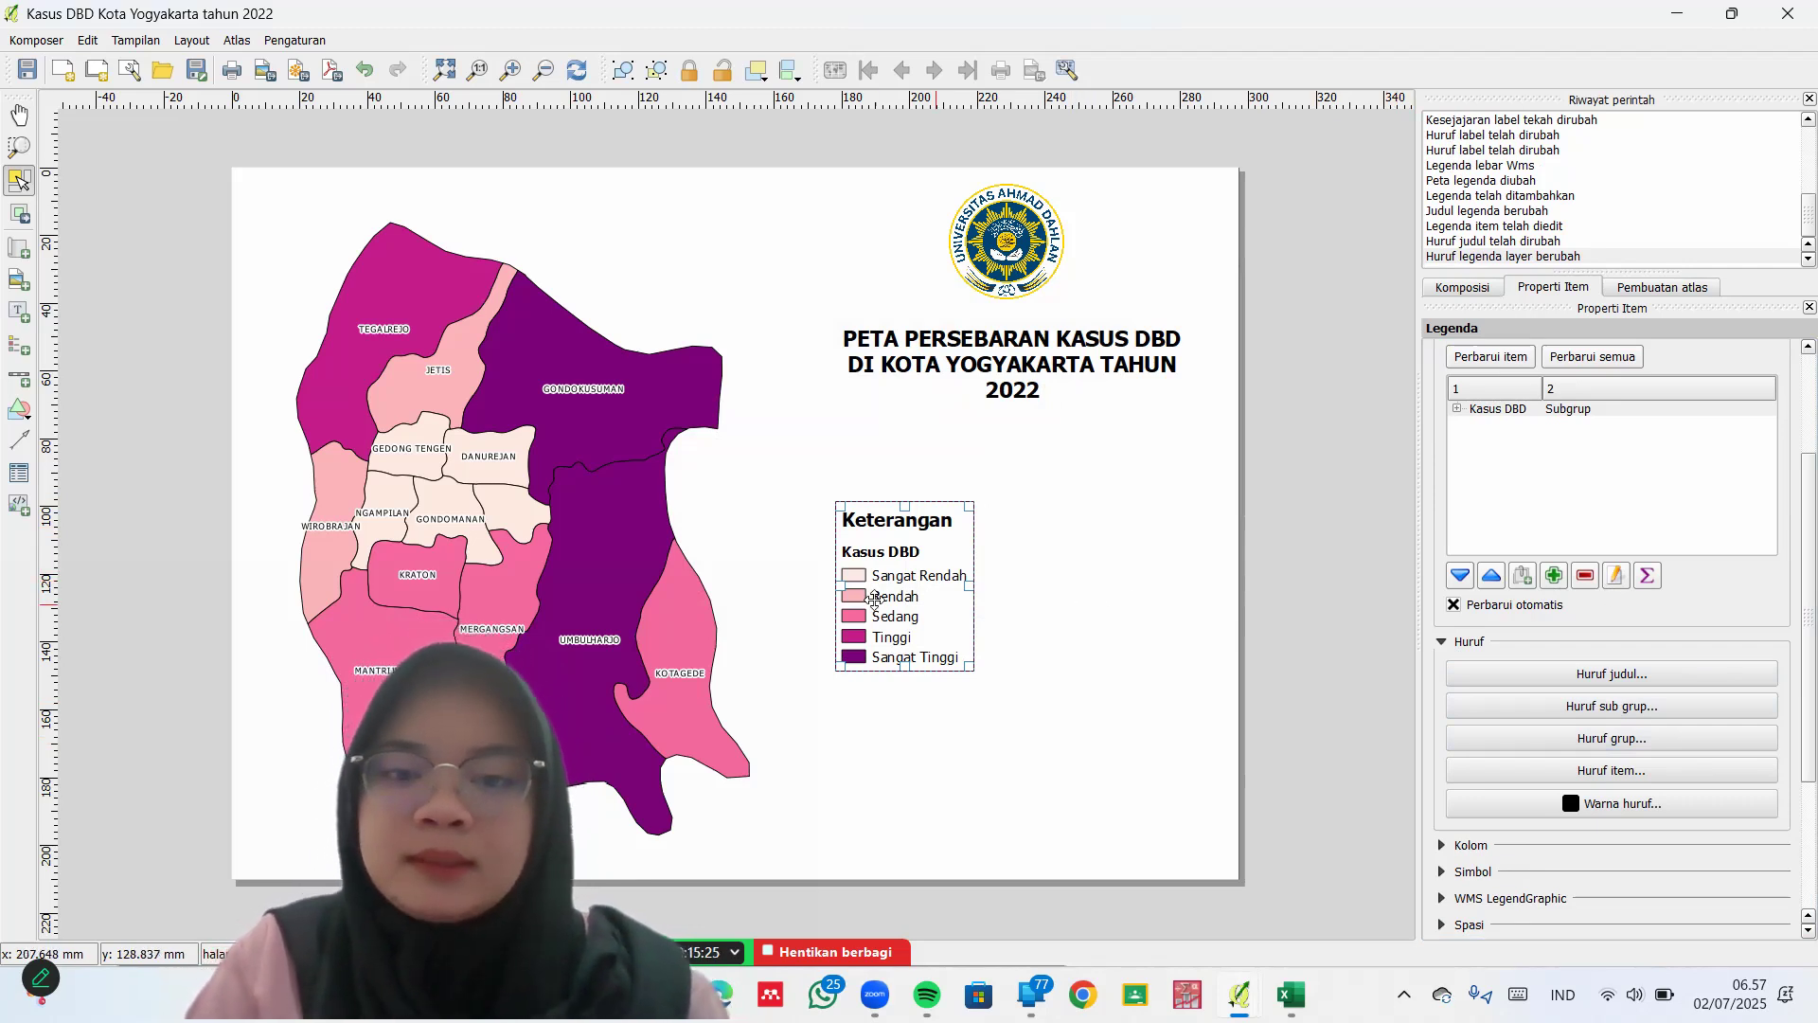
left_click(869, 632)
left_click_drag(868, 632, 871, 611)
Deselect the legend and draw a picture frame at the page's upper-left corner
left_click(1064, 617)
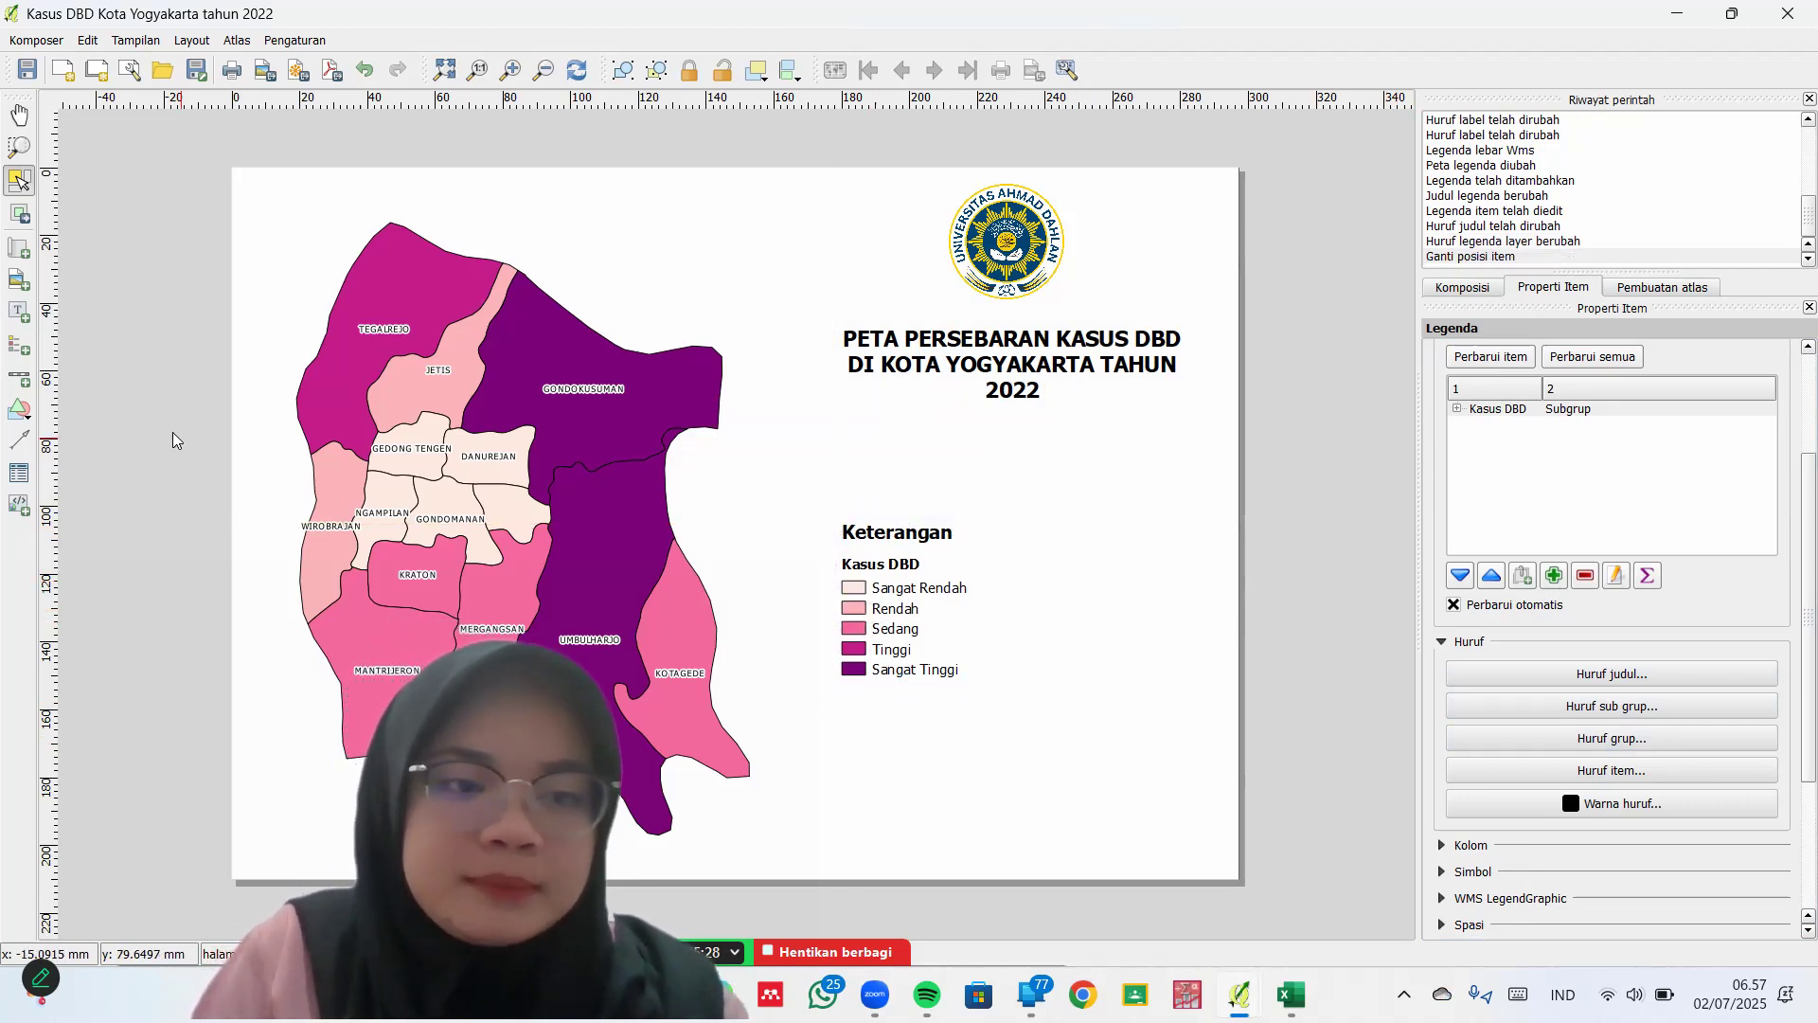
left_click(25, 289)
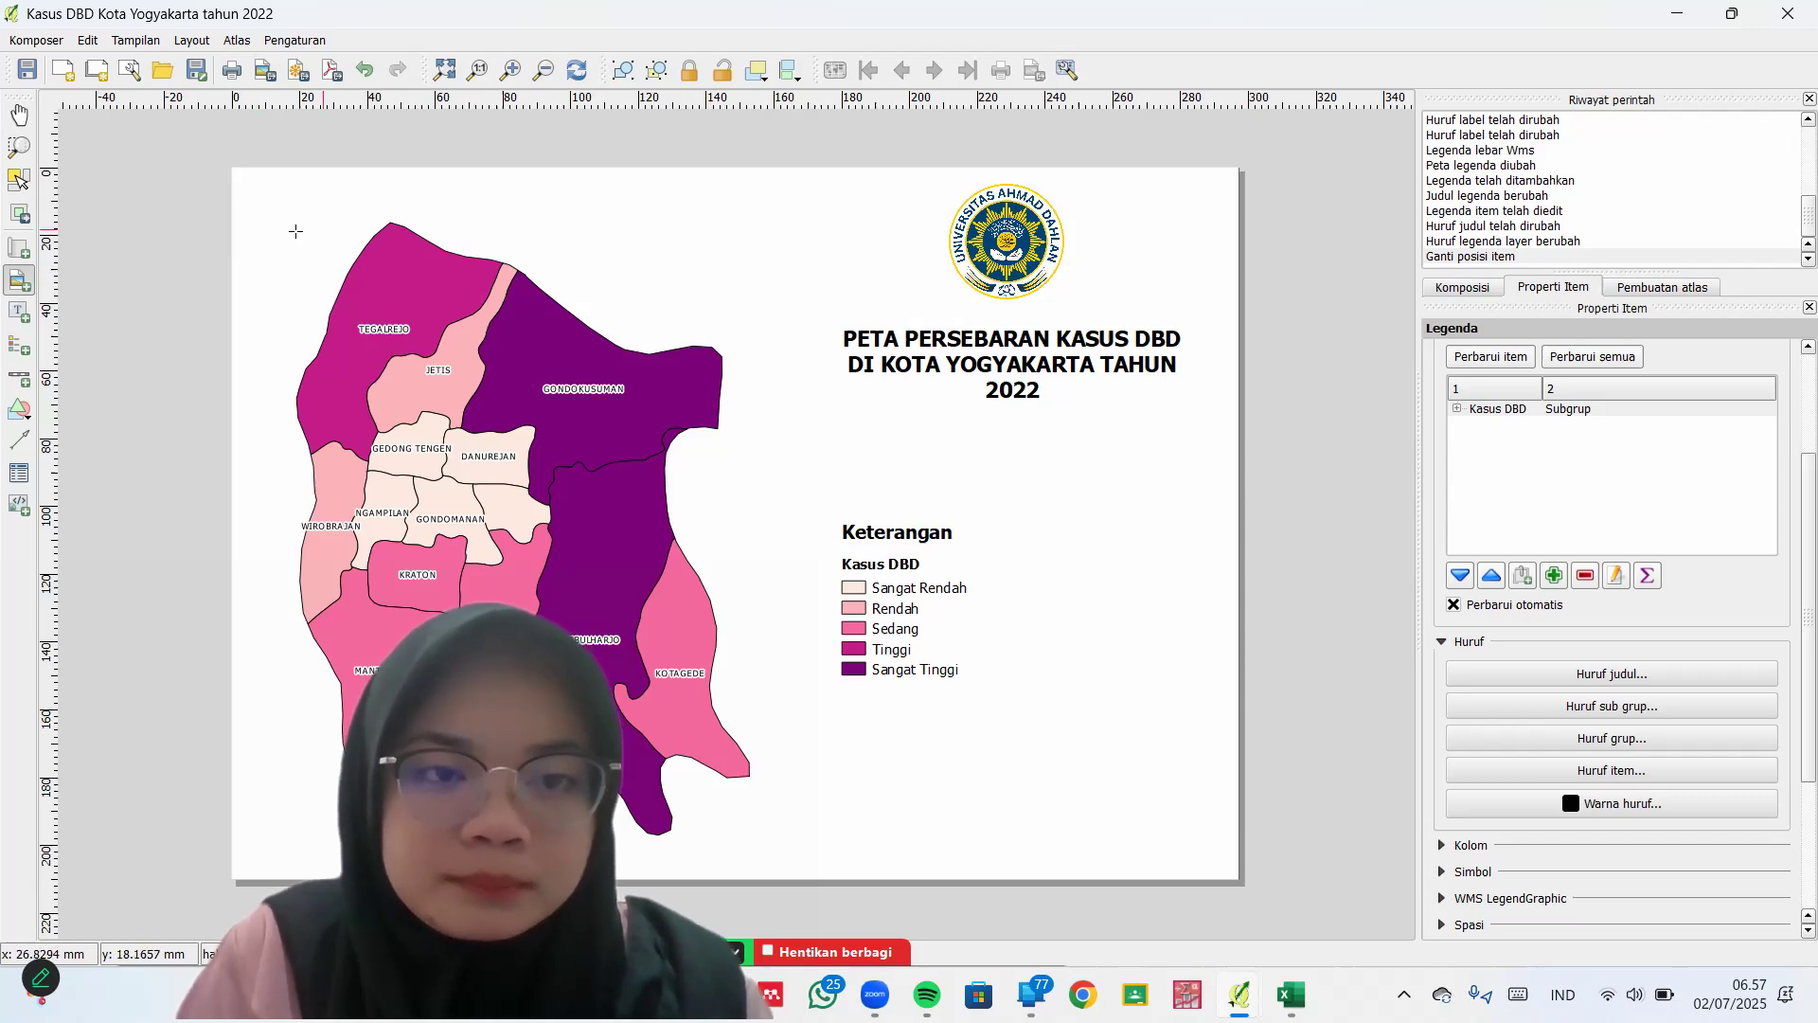
left_click_drag(261, 206, 344, 282)
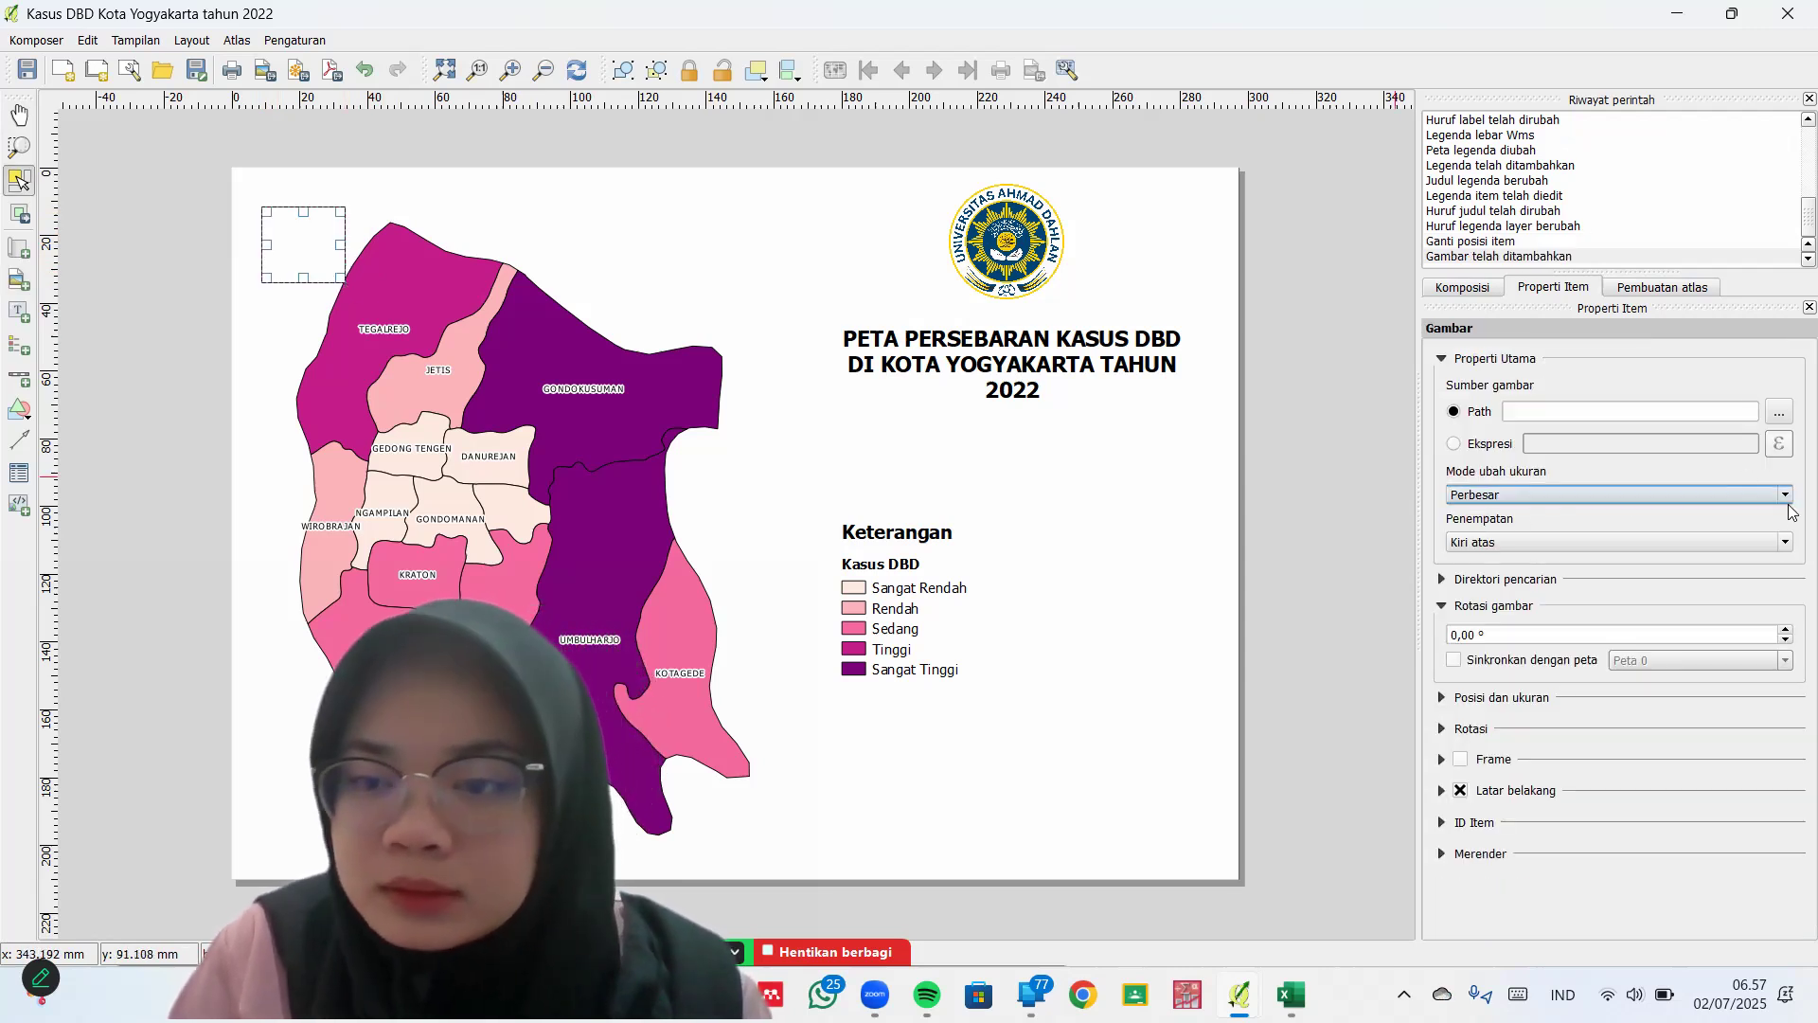
Expand the SVG search directories, cancel adding a folder, and show position settings
left_click(1497, 580)
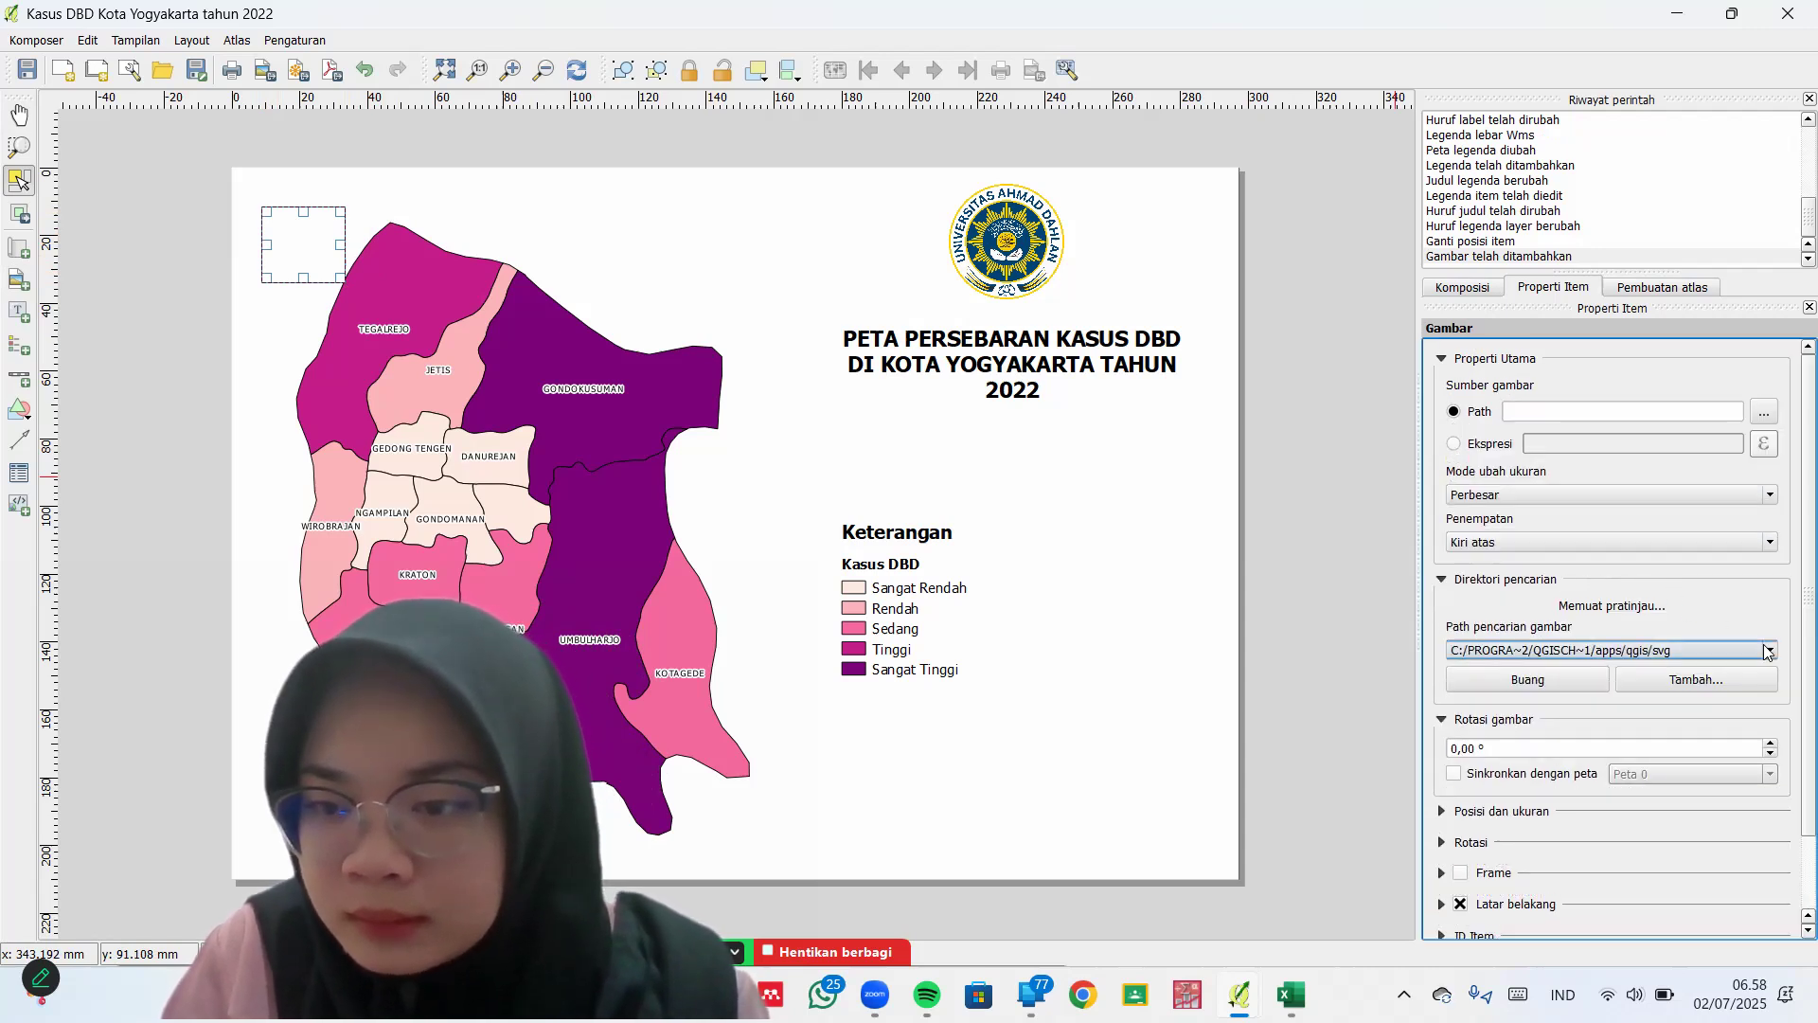
left_click(1704, 676)
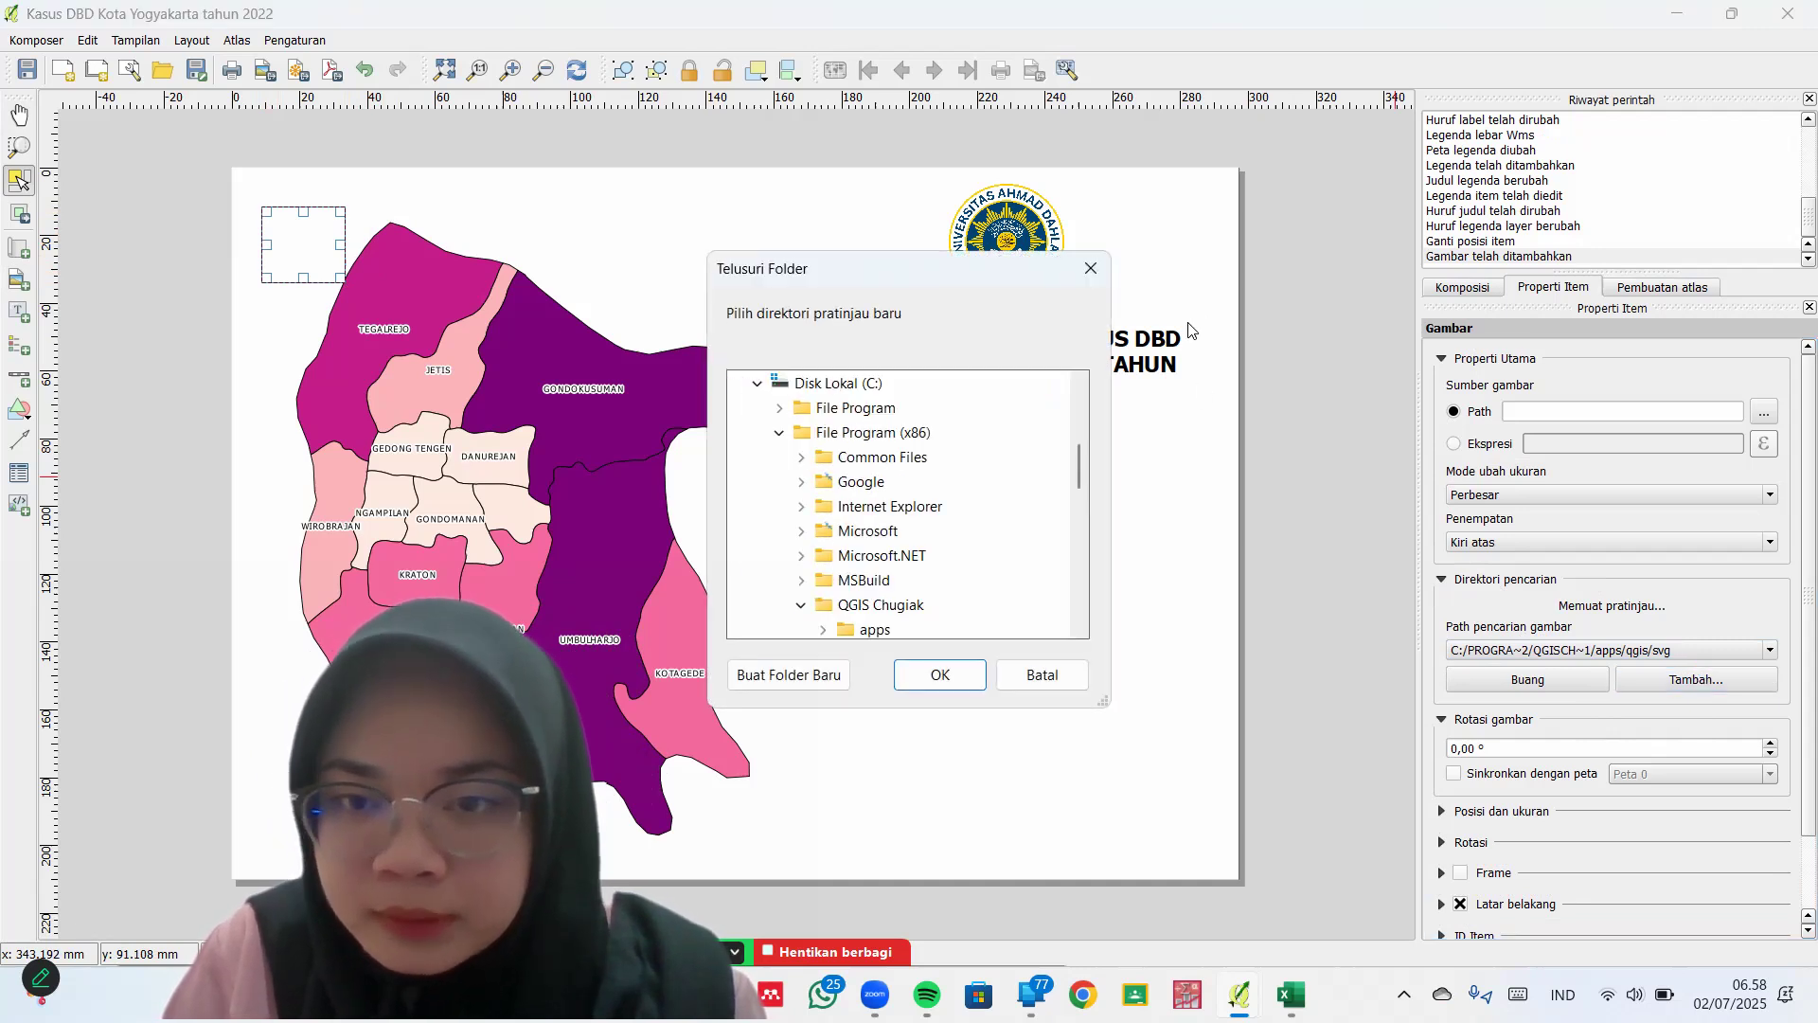
left_click(1098, 272)
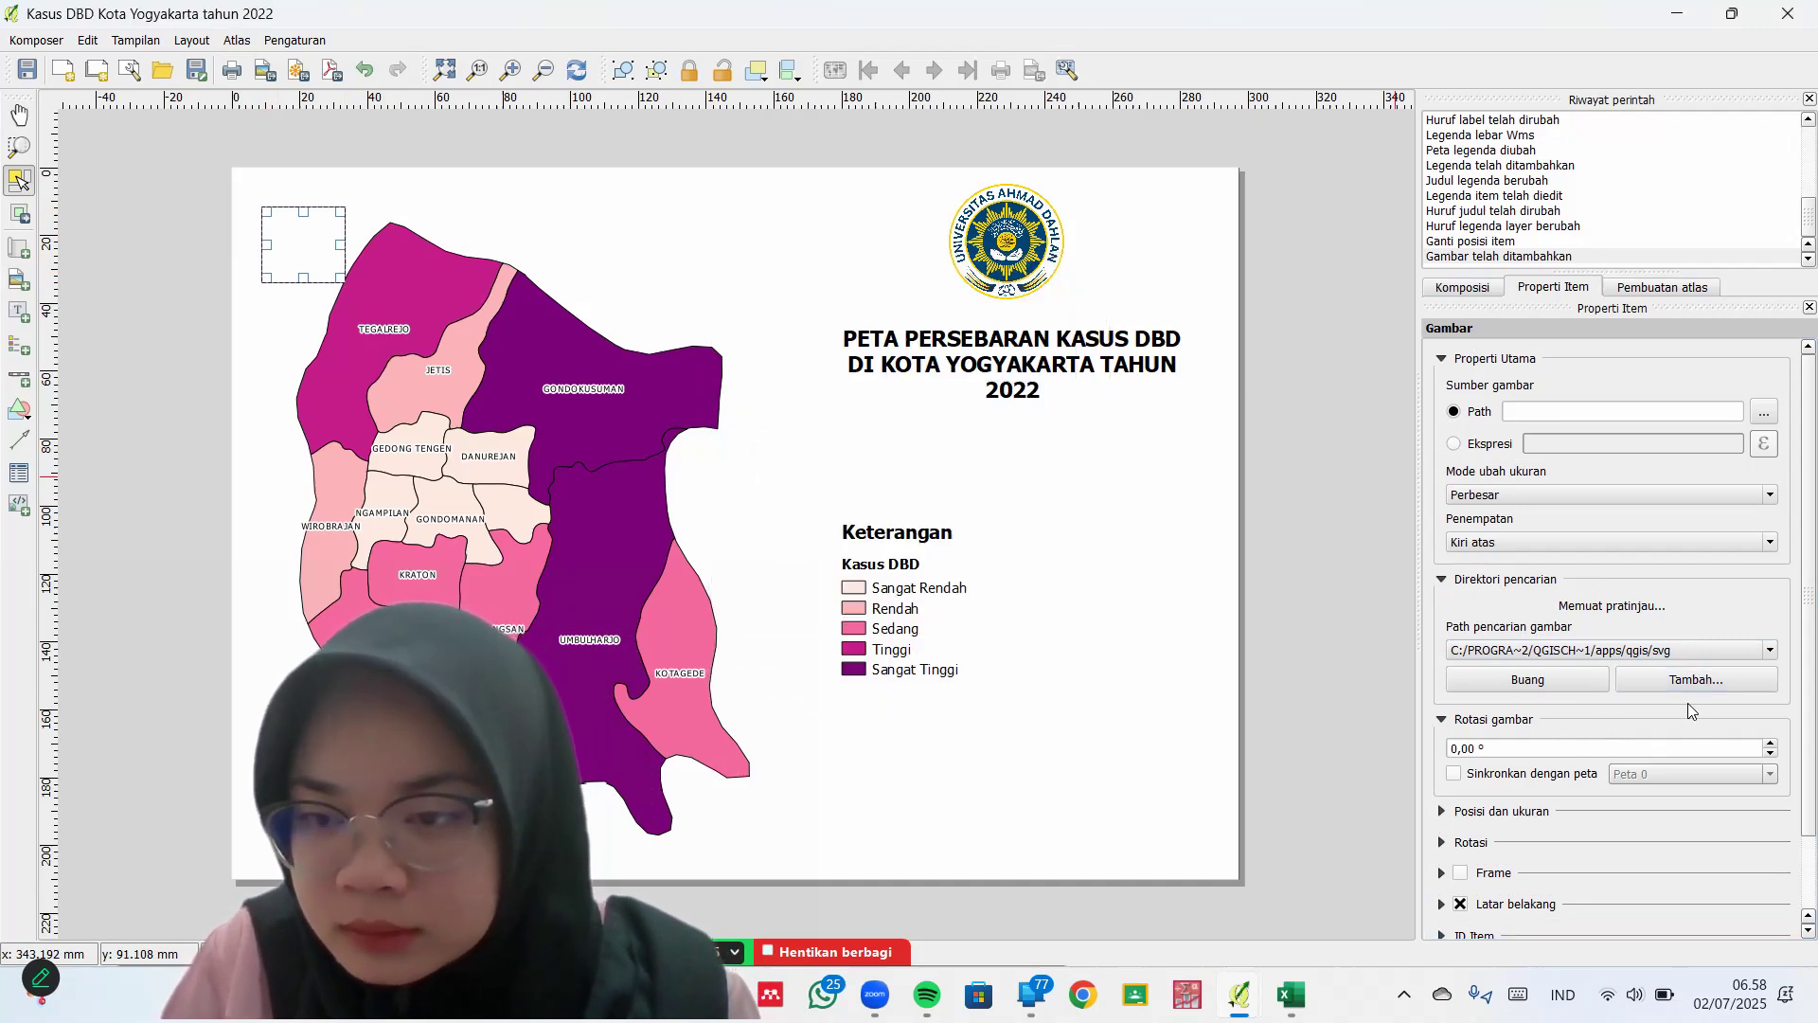
scroll(1725, 579, "down", 2)
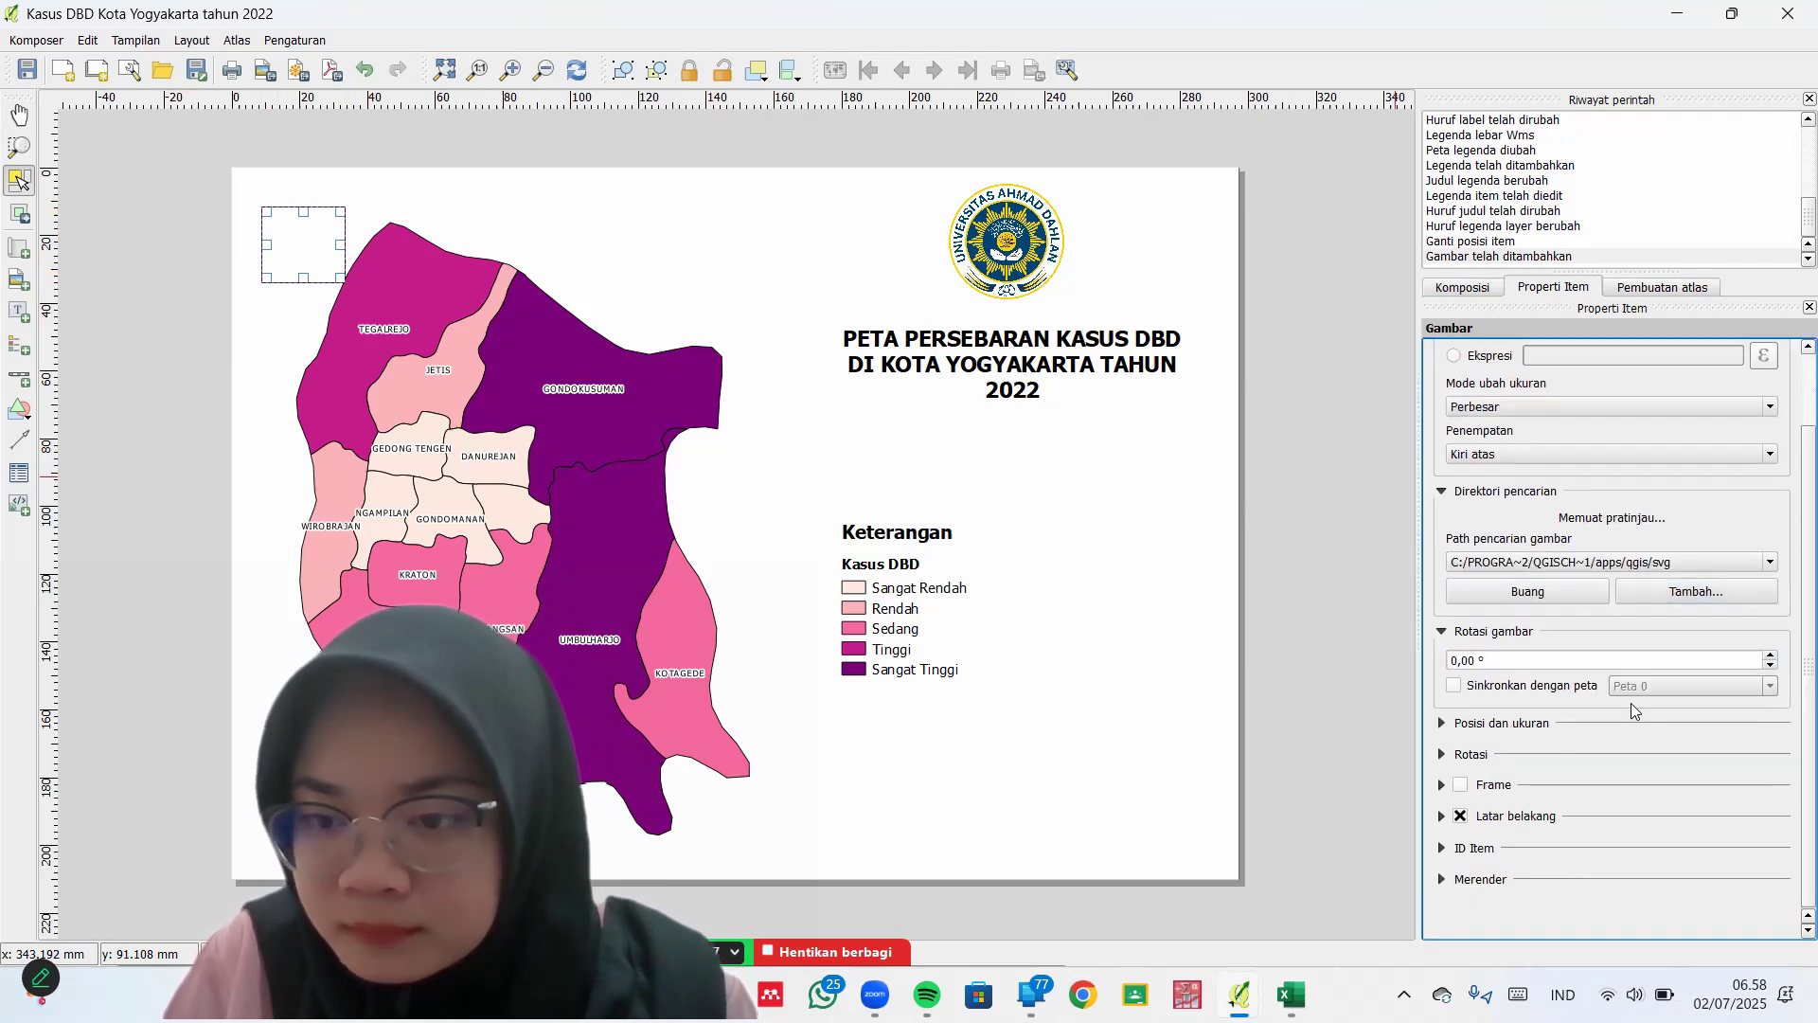
left_click(1544, 729)
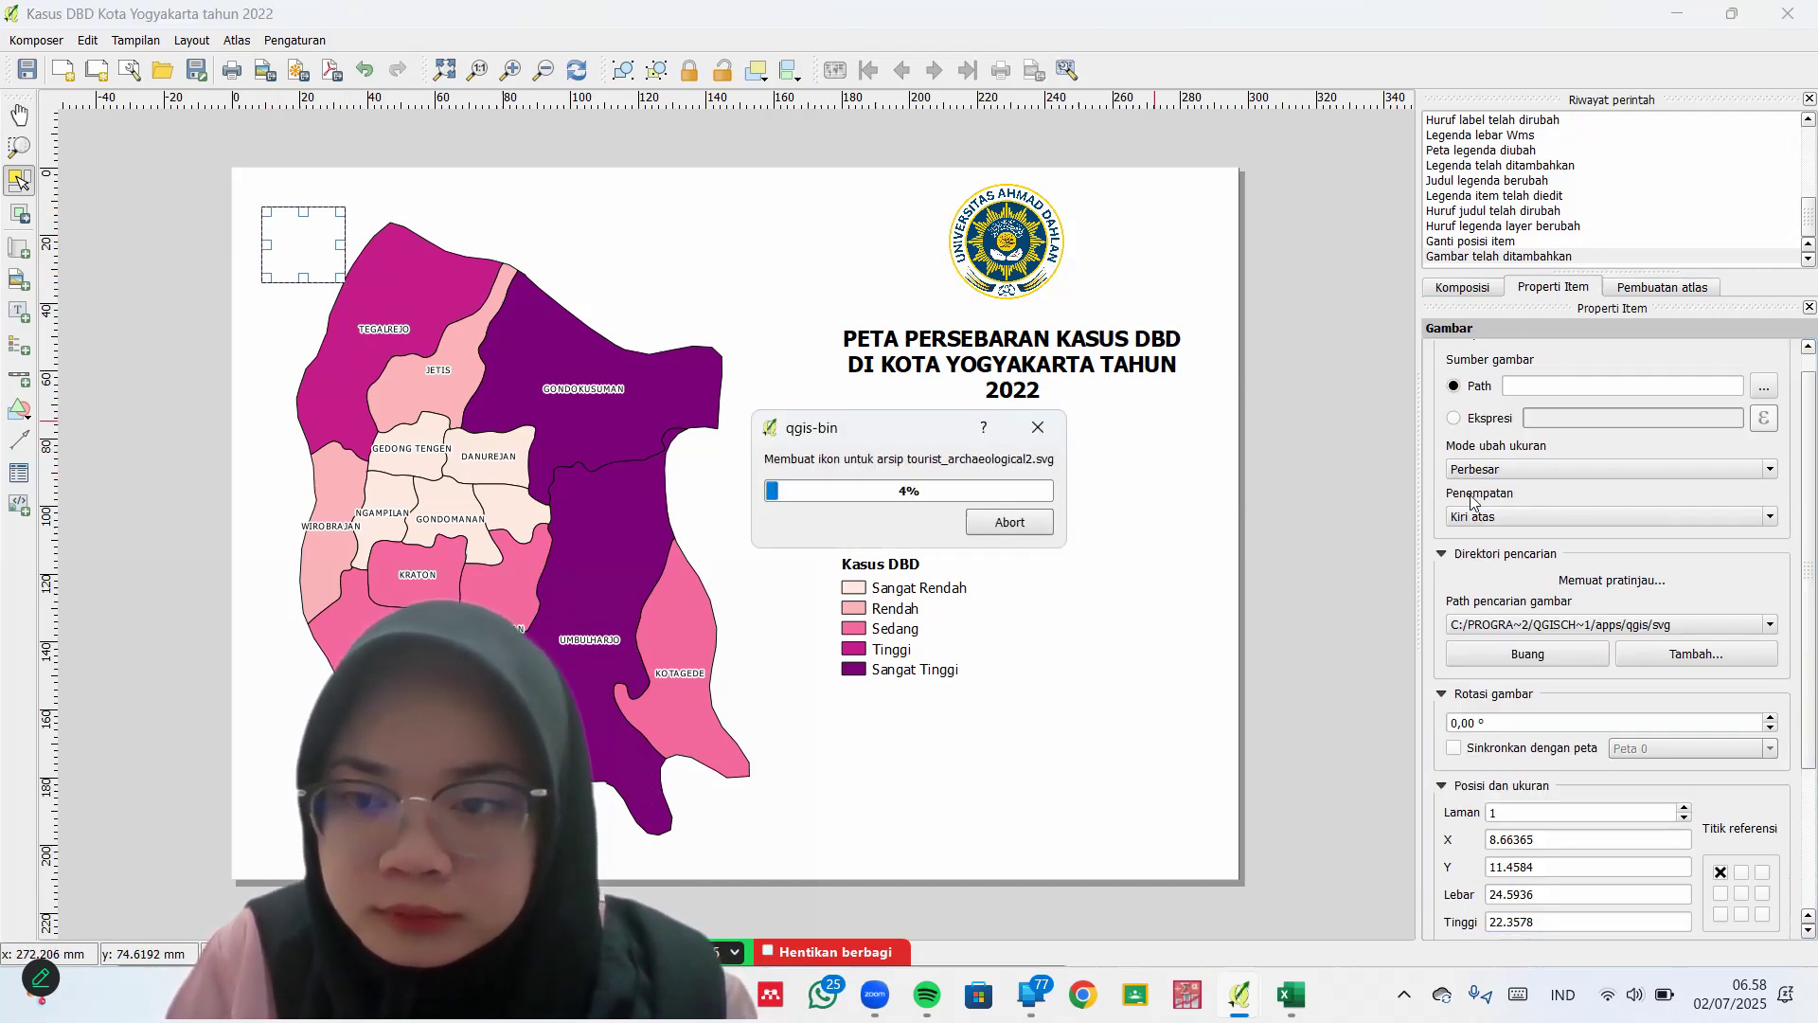
Switch the picture source to an expression and choose the compass SVG symbol
left_click(1011, 521)
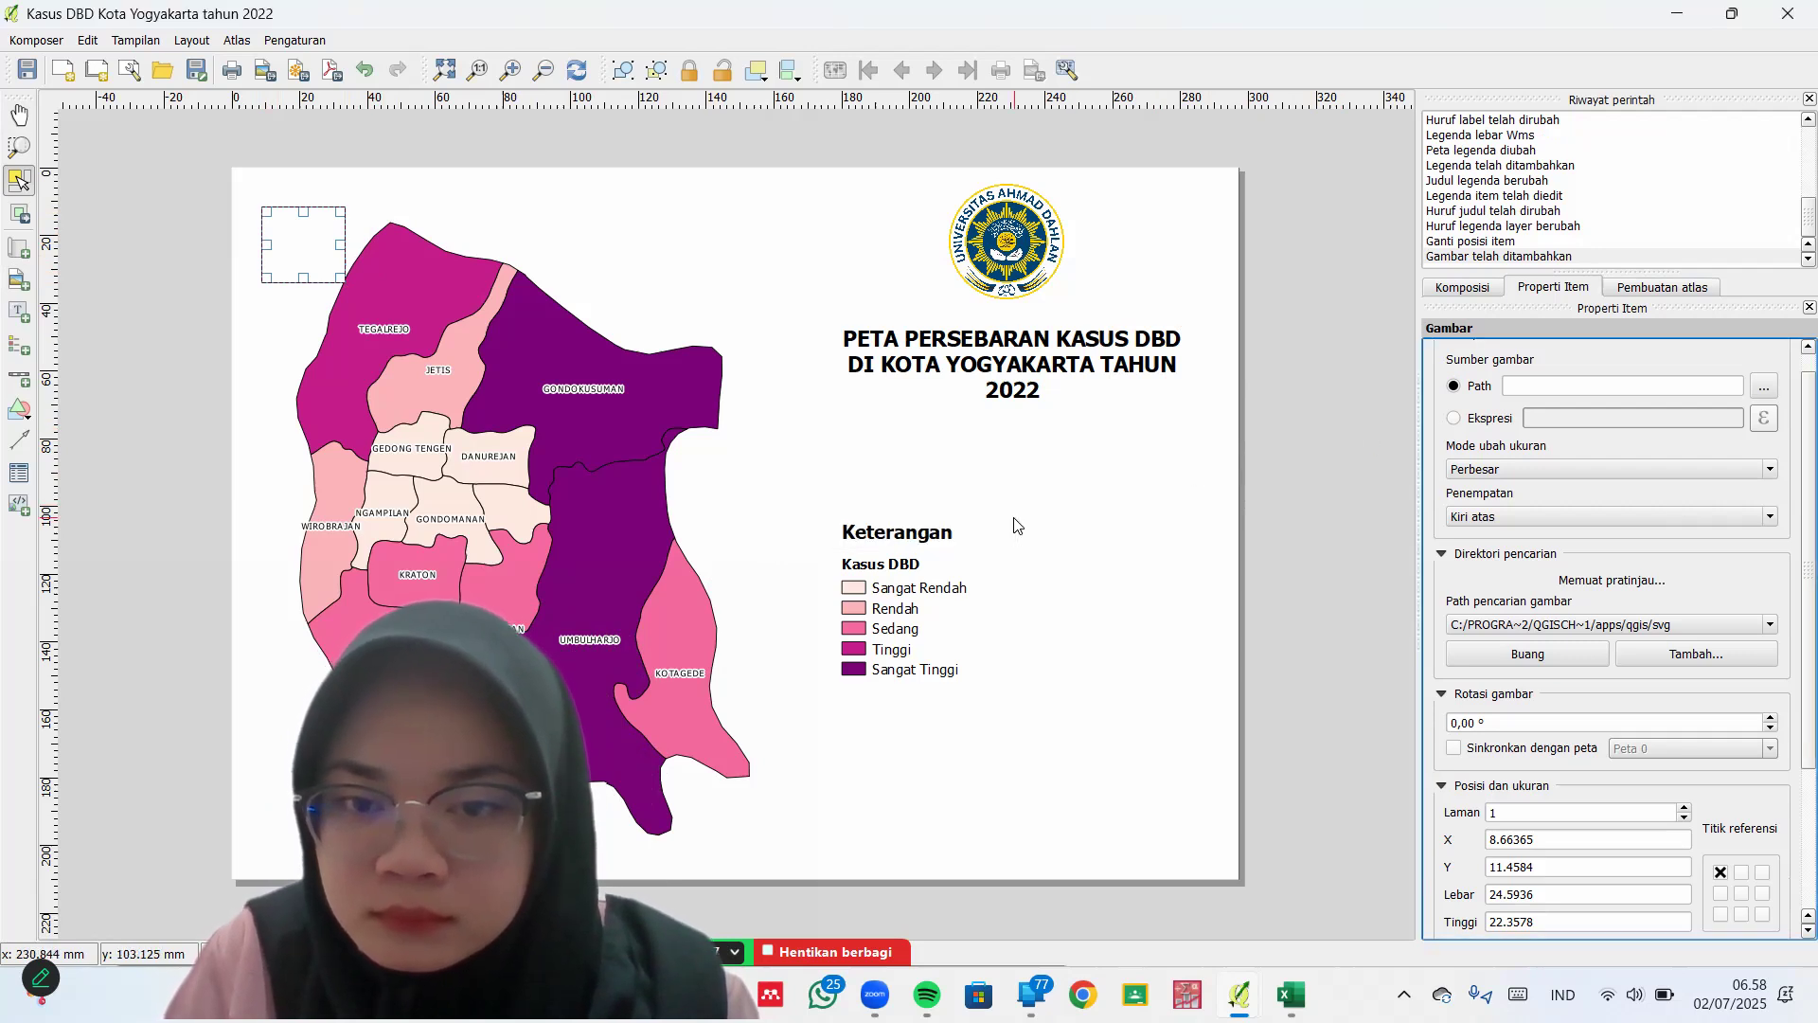
left_click(1455, 419)
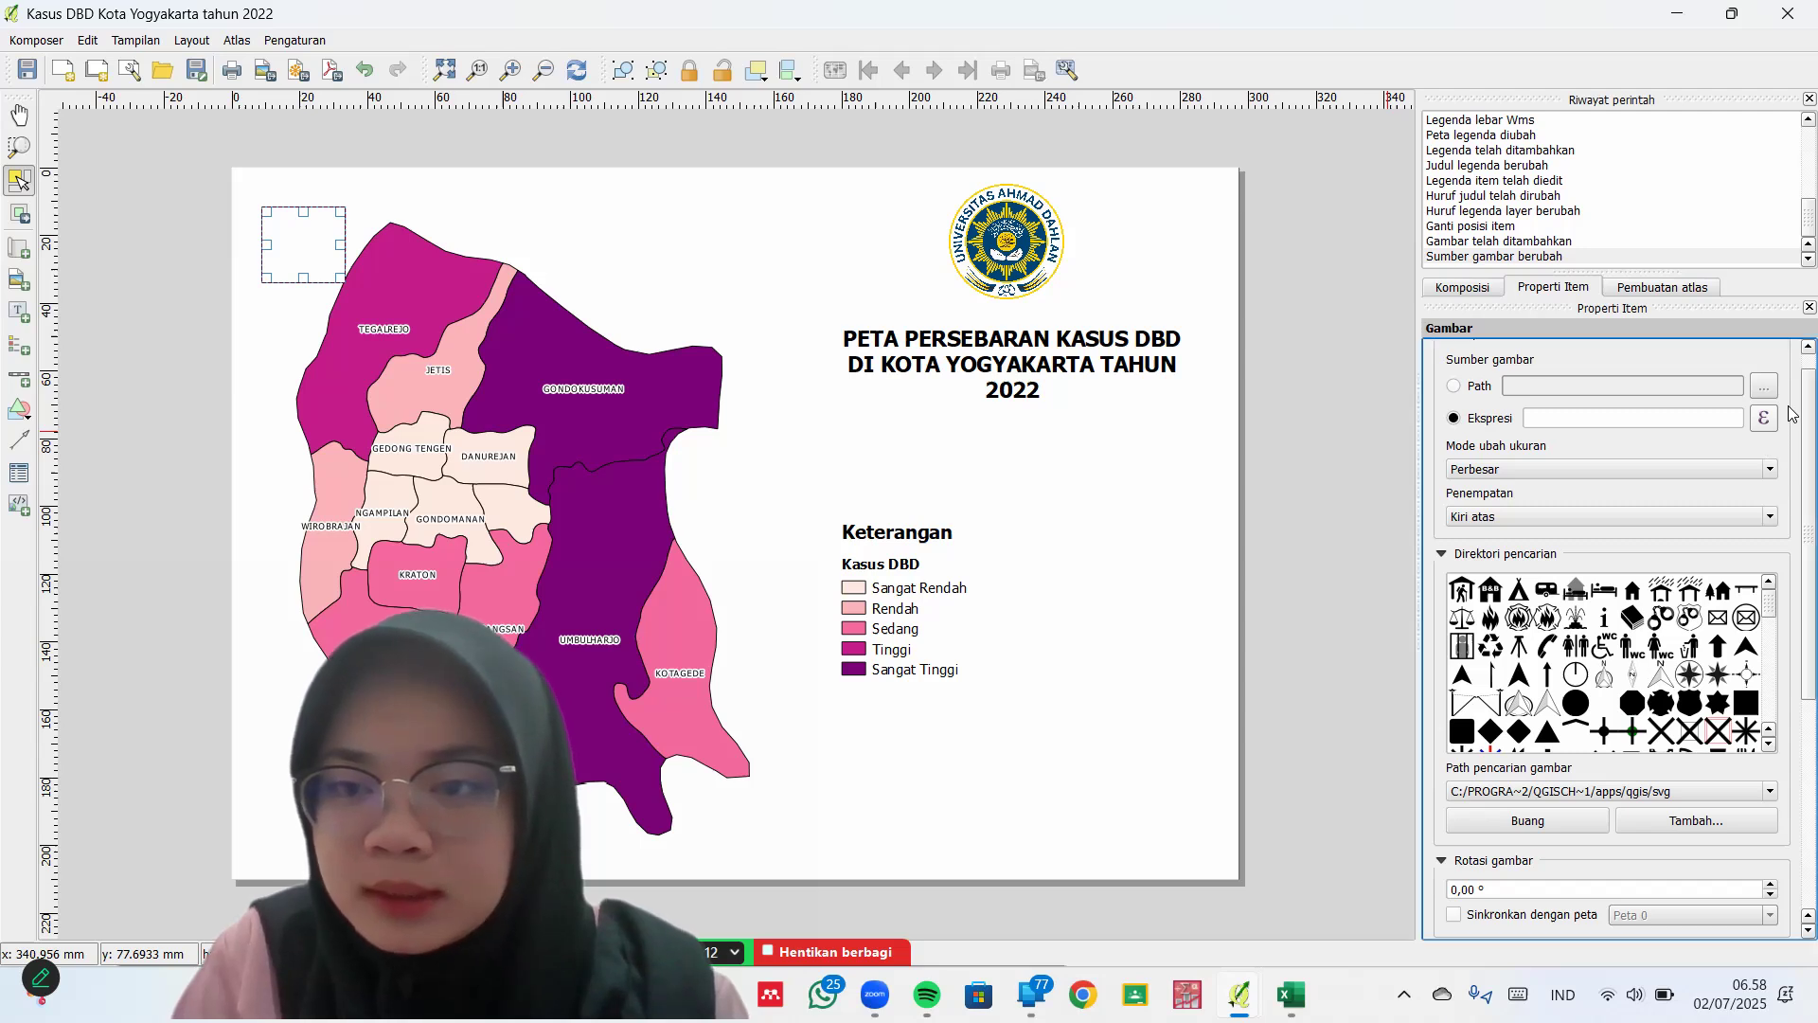
scroll(1793, 407, "up", 2)
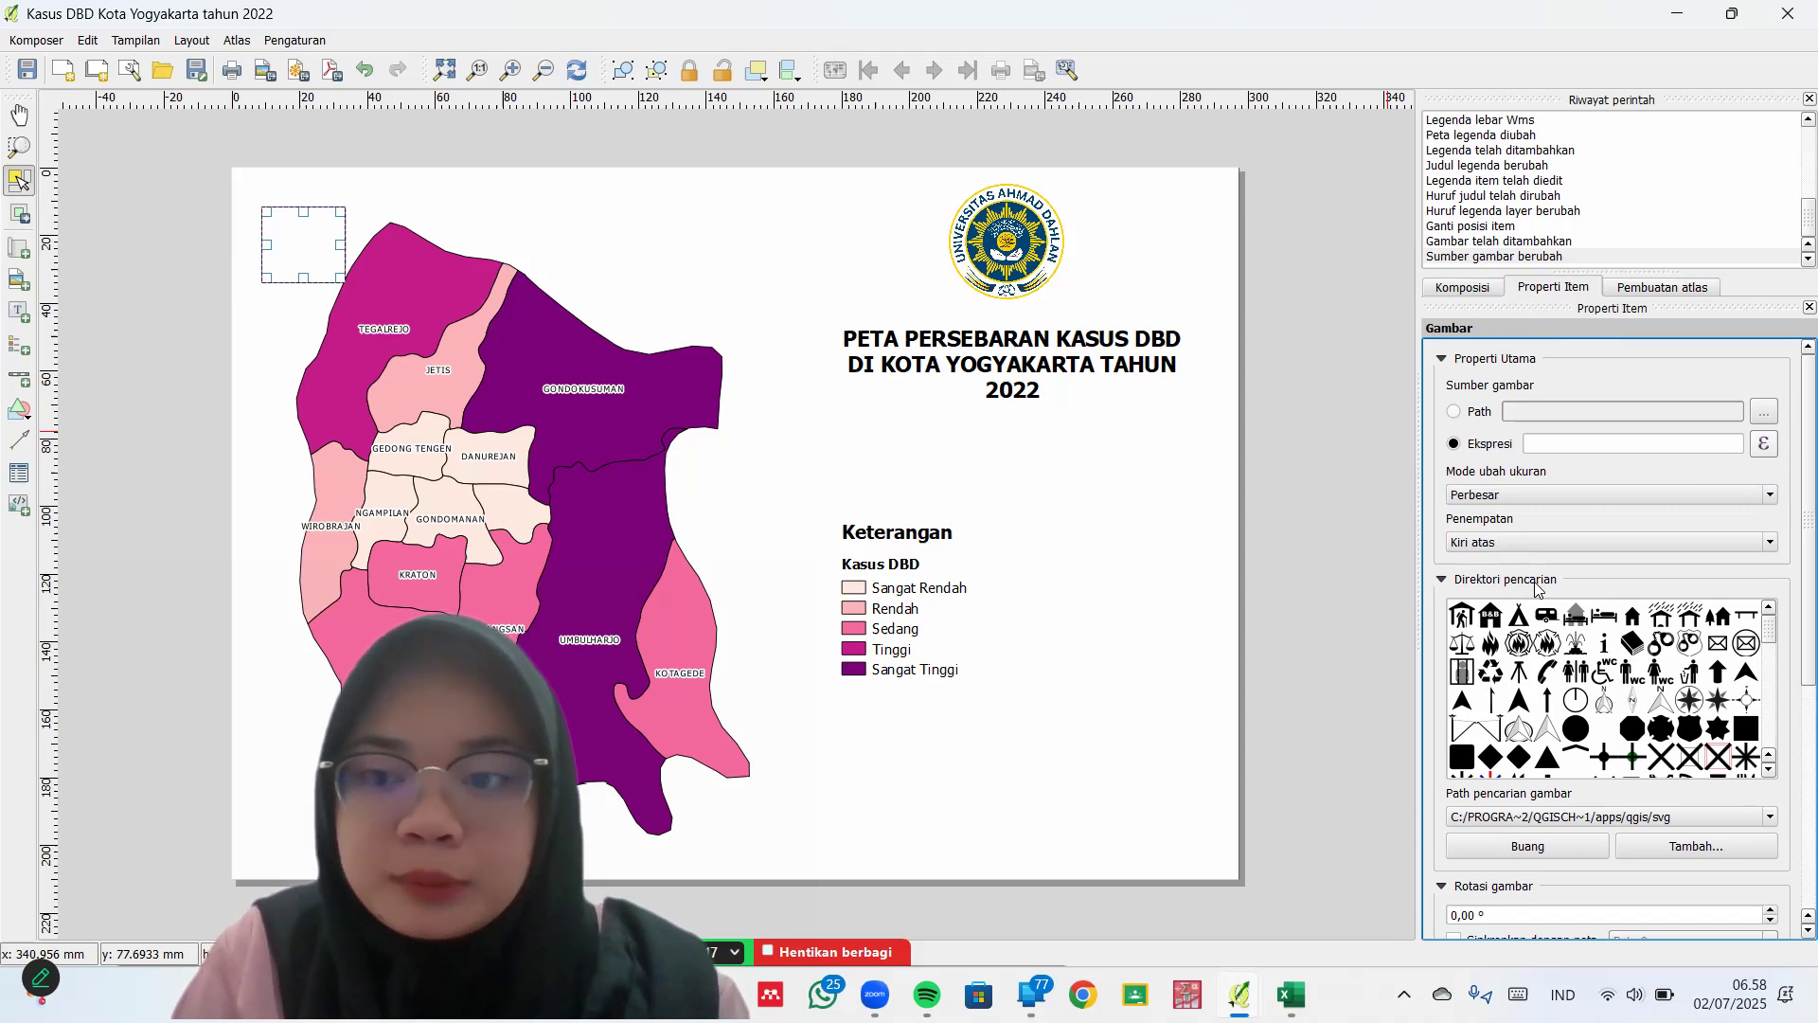
scroll(1789, 682, "down", 2)
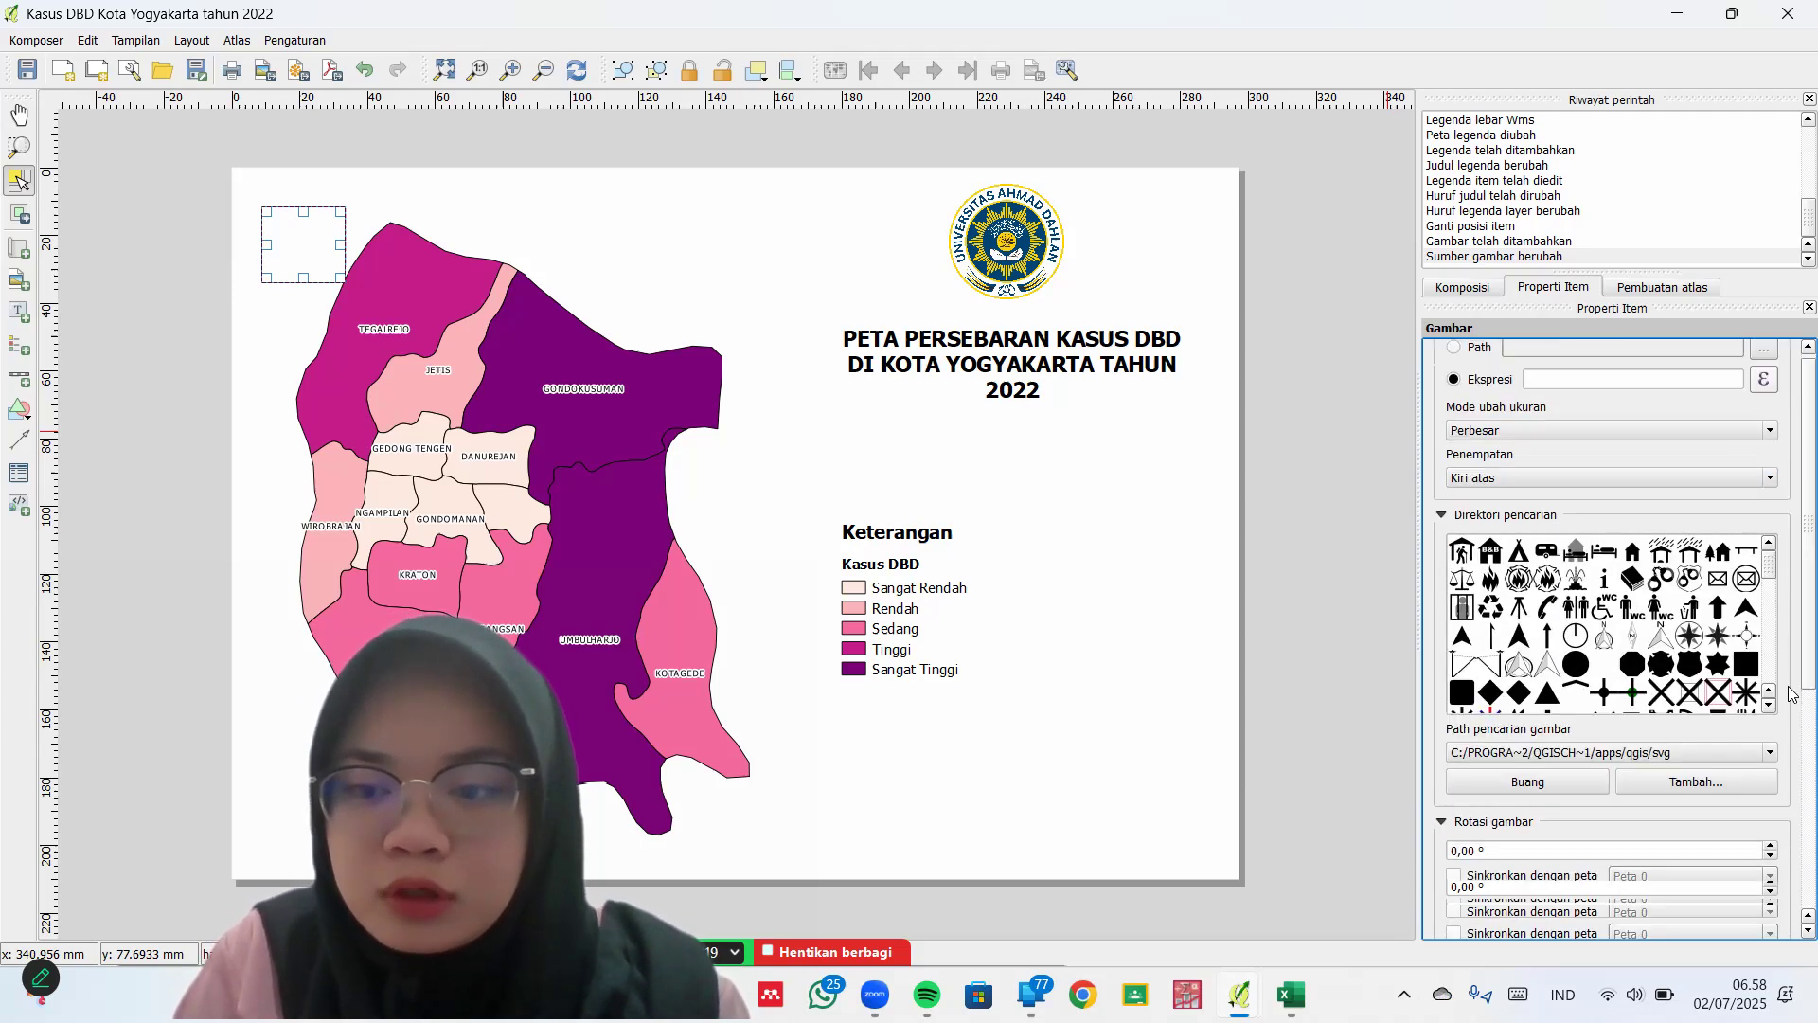
scroll(1792, 694, "down", 1)
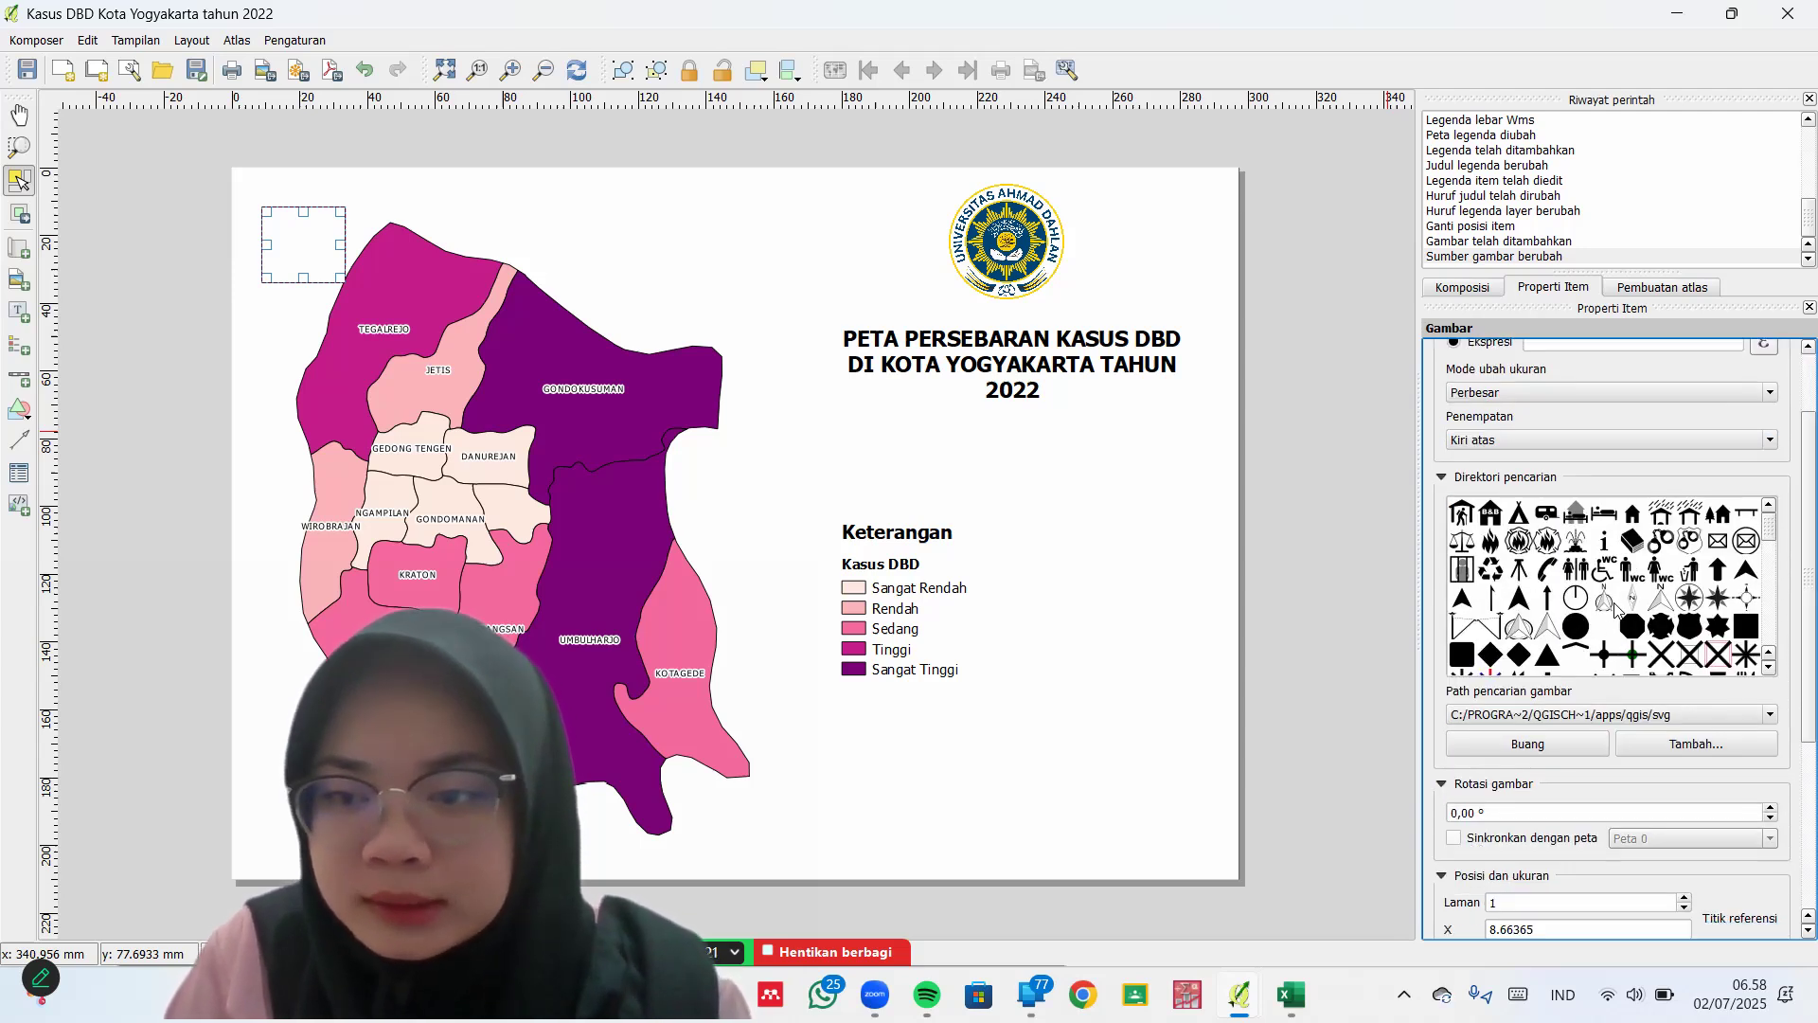
left_click(1605, 602)
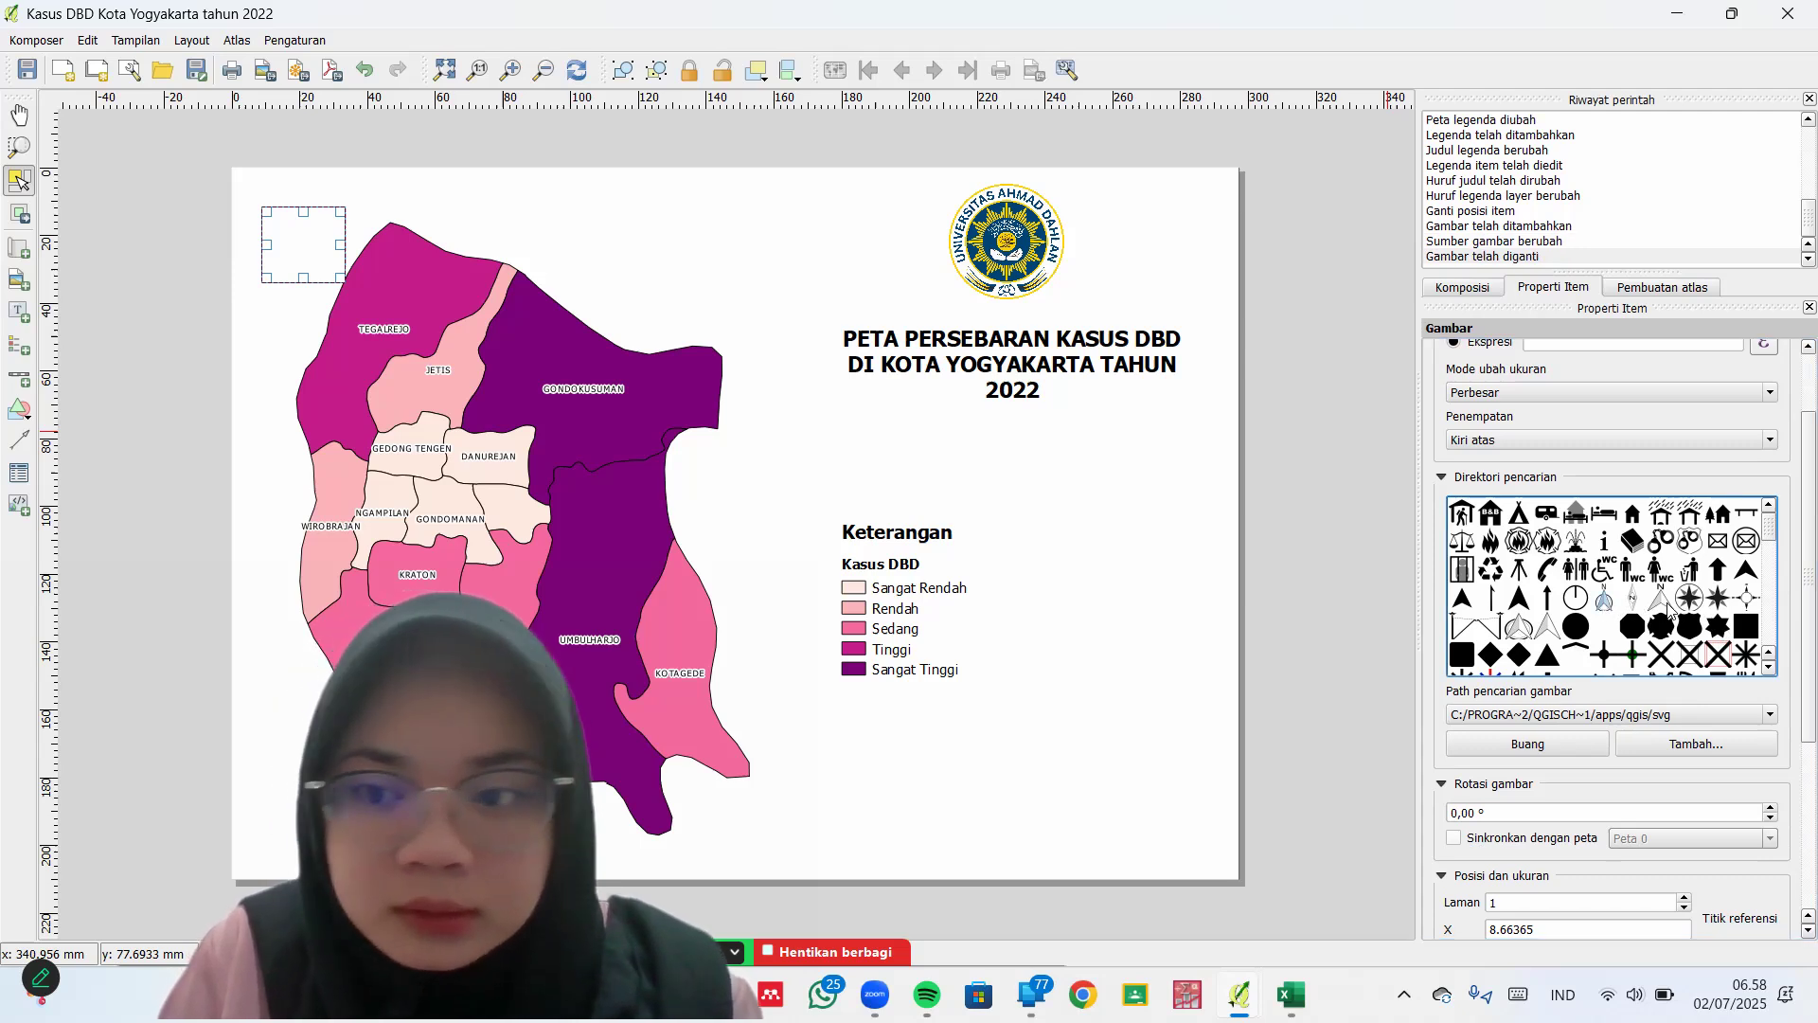
scroll(1686, 602, "down", 5)
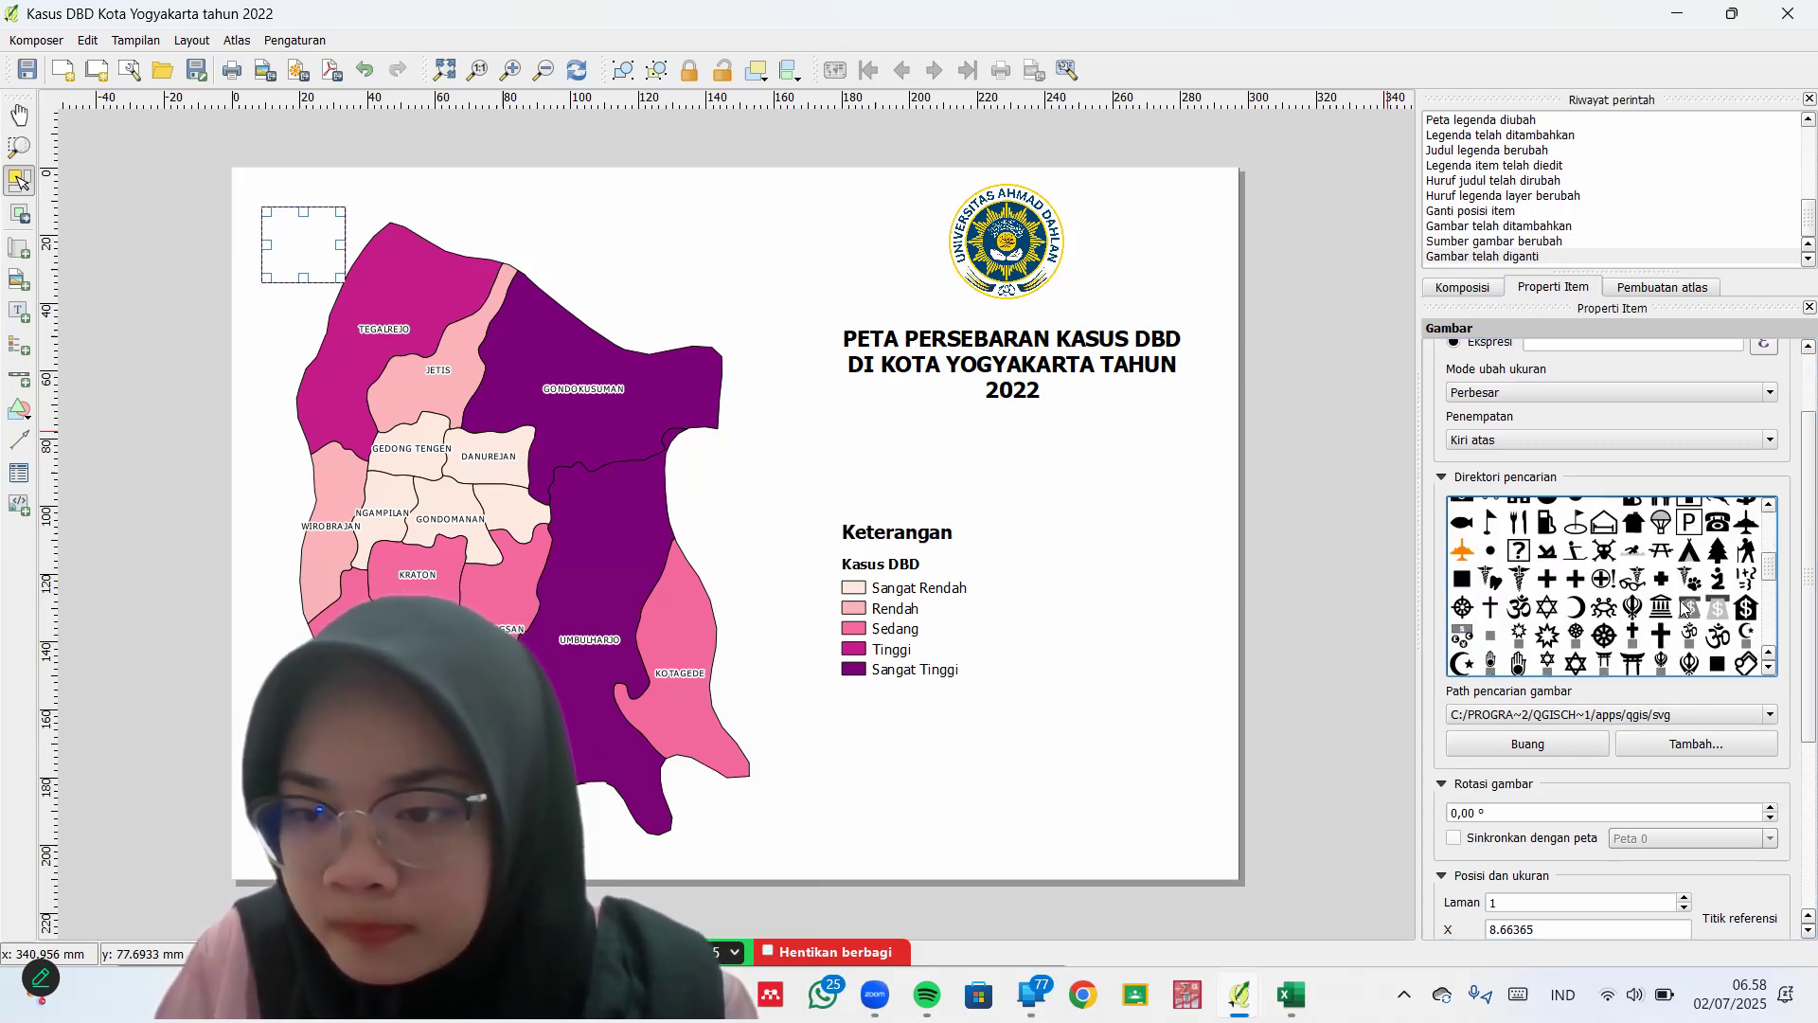
scroll(1687, 606, "up", 2)
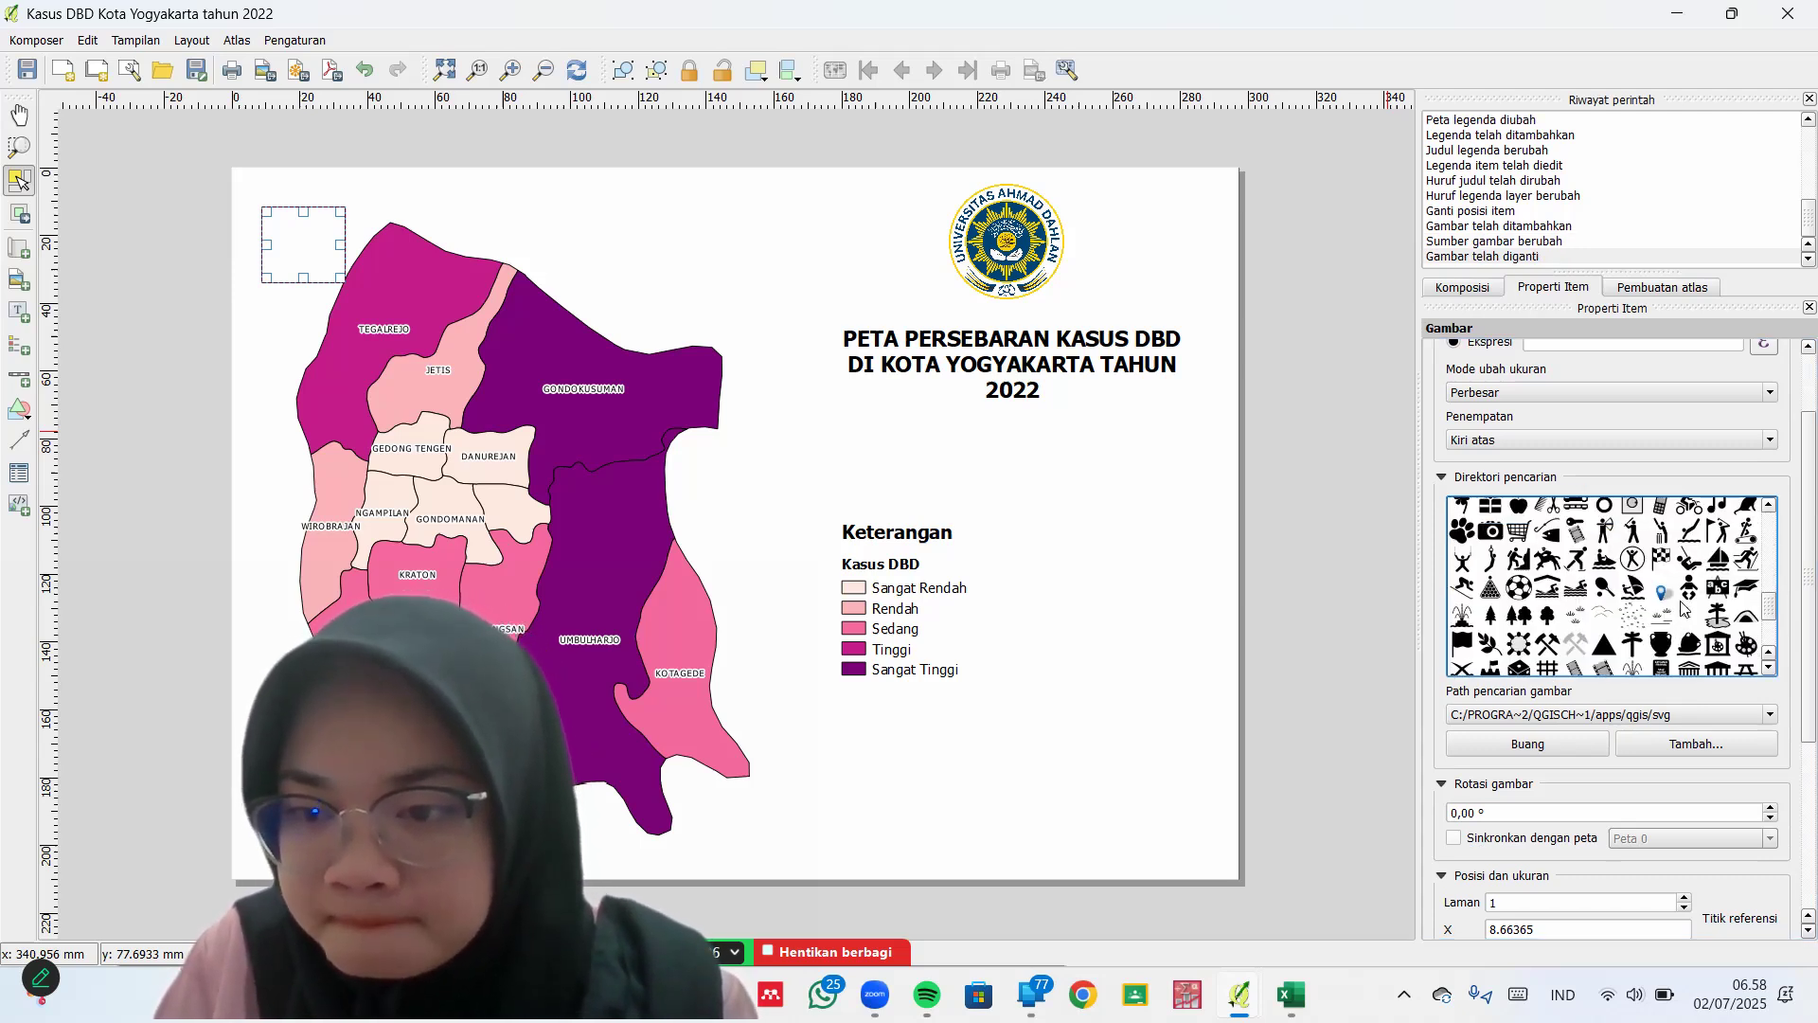
Try several other SVG gallery symbols for the picture after cancelling a folder browse
left_click(1689, 744)
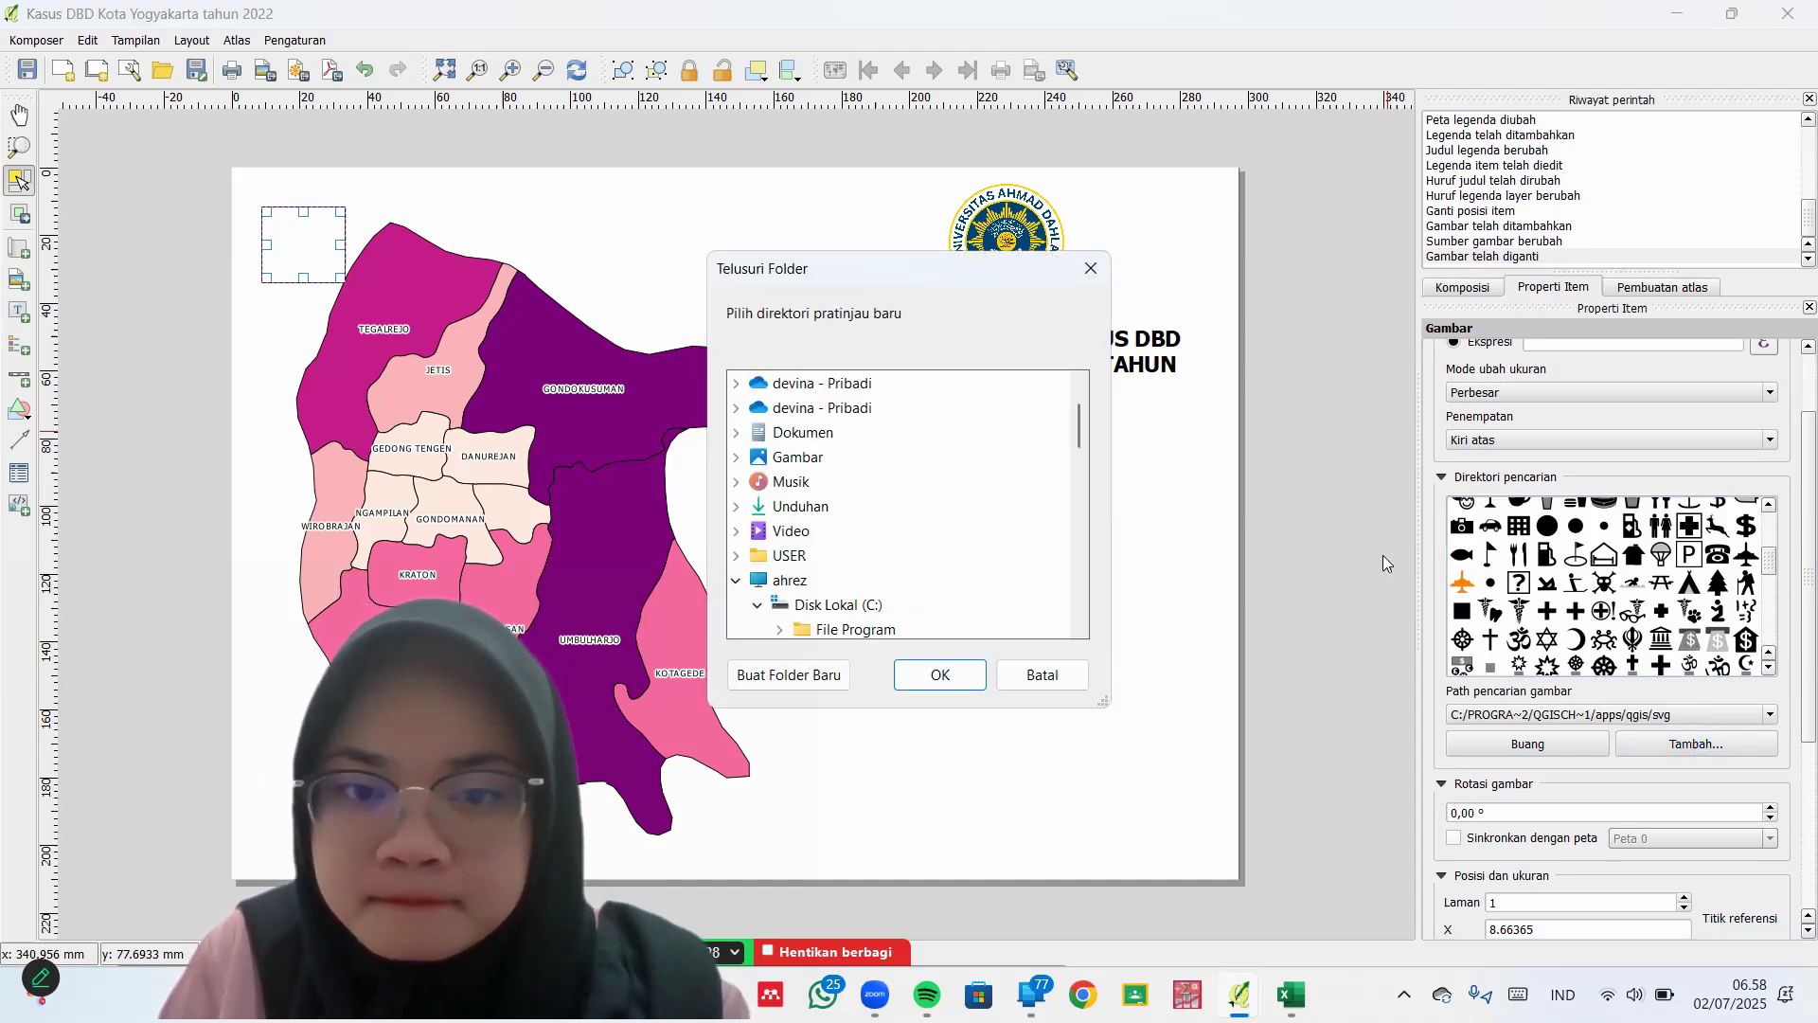
left_click(1054, 667)
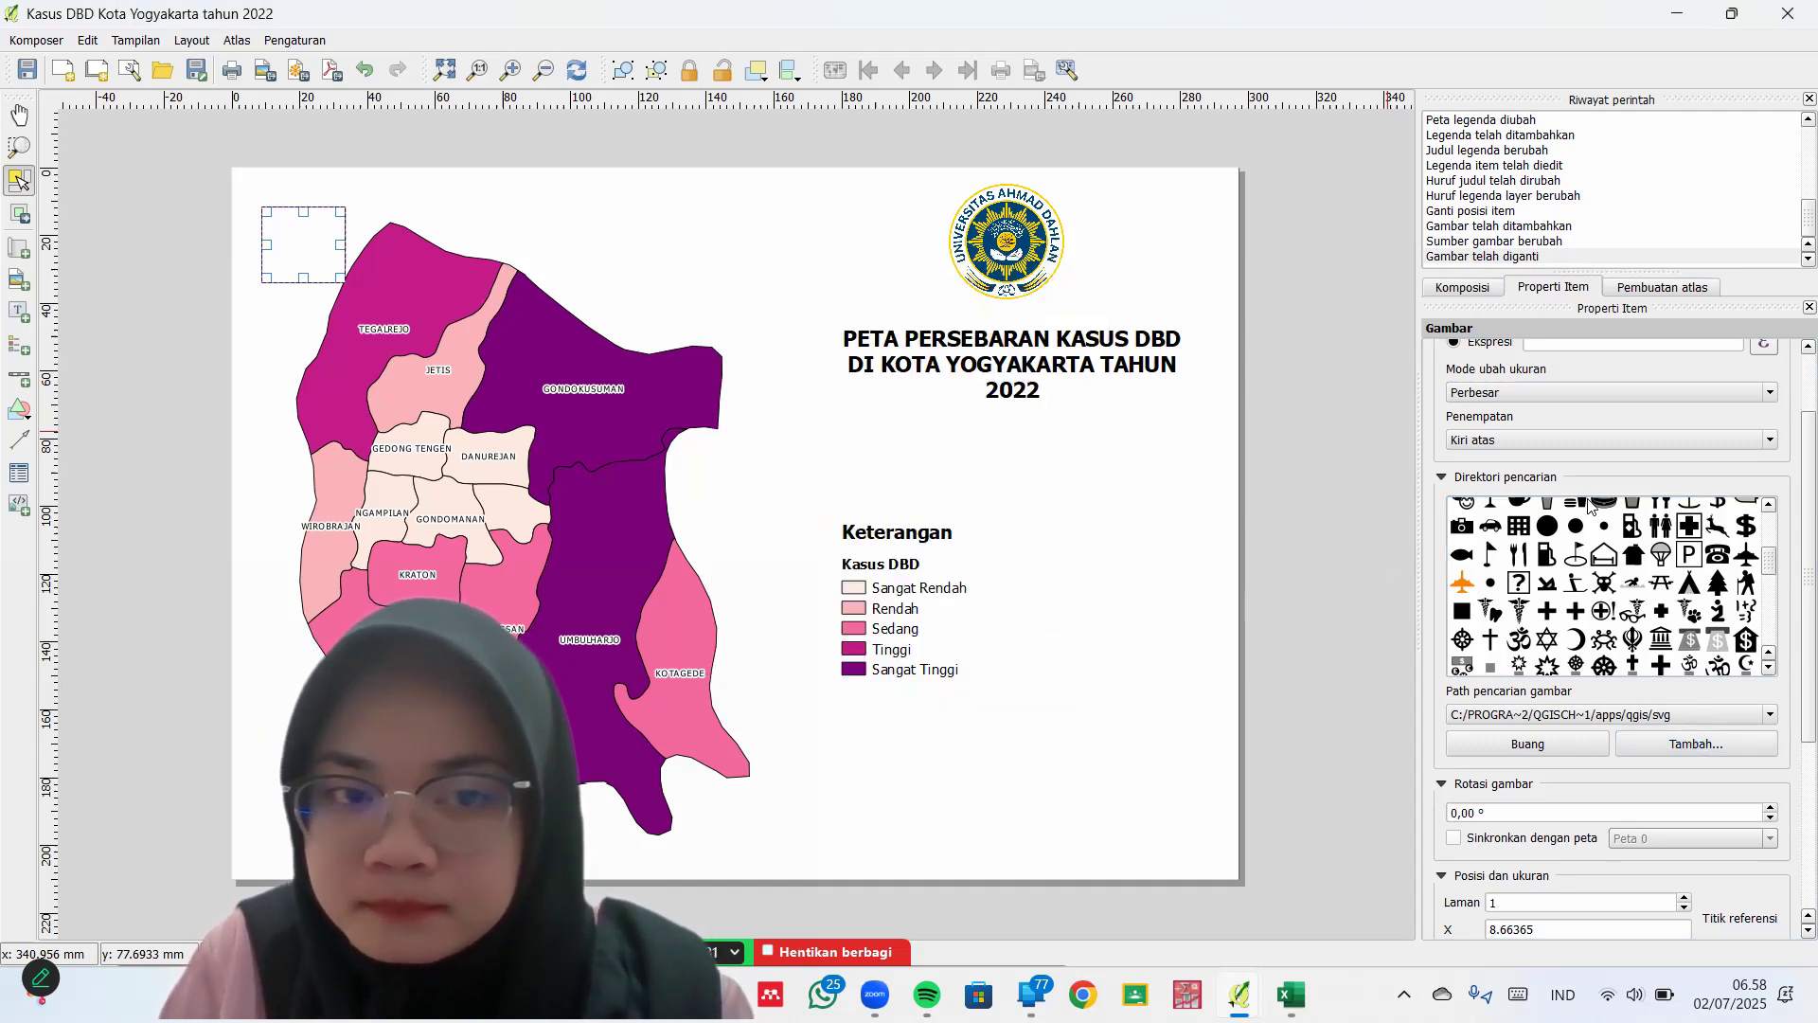
left_click(1611, 561)
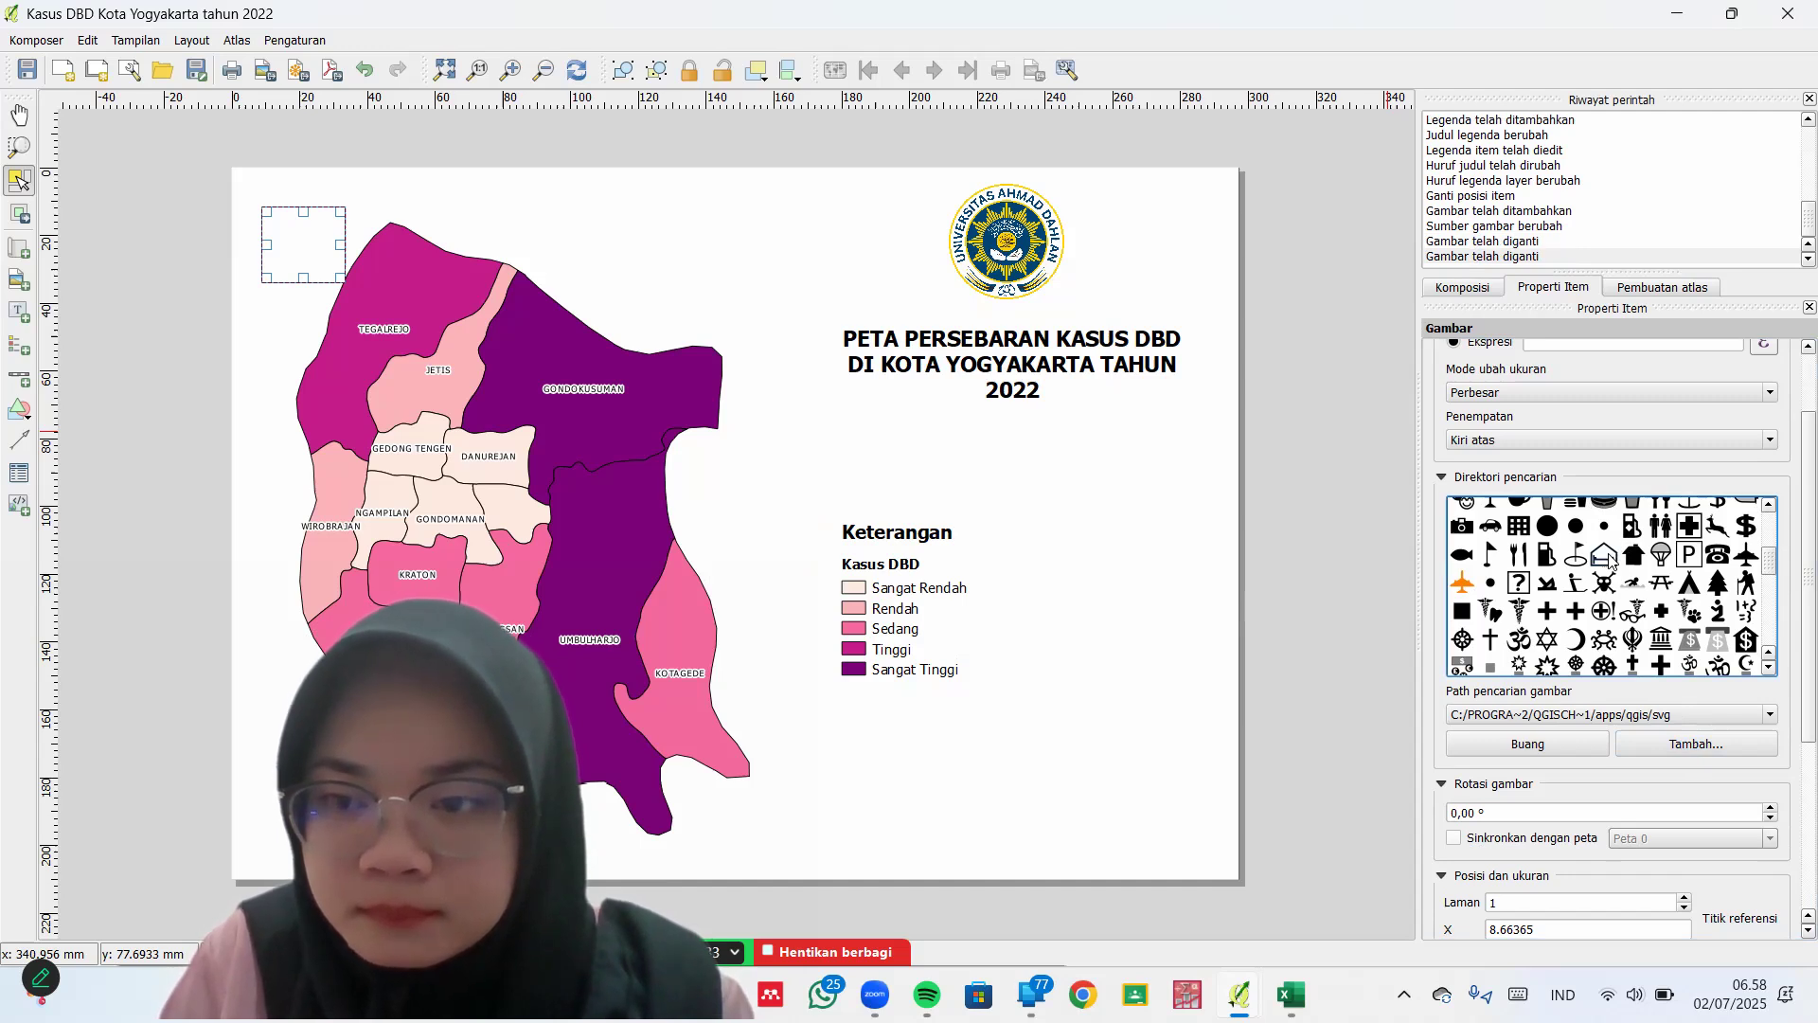
left_click(1710, 594)
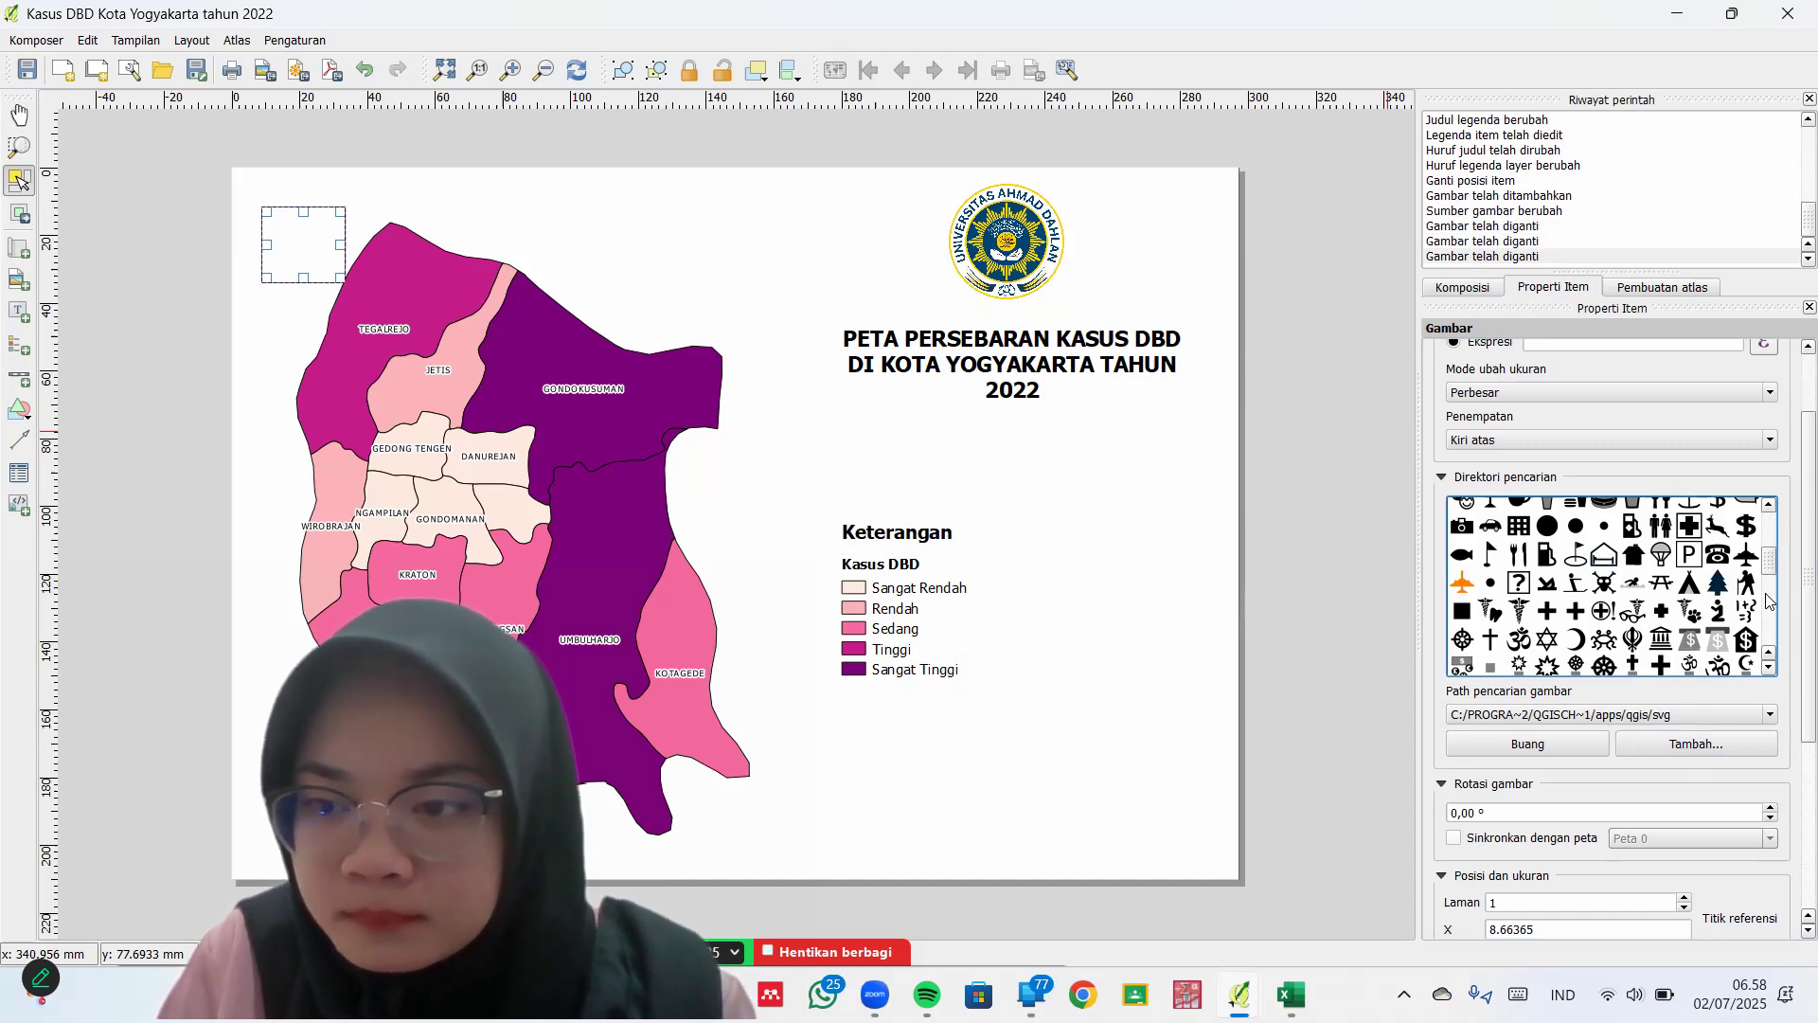
left_click(1767, 599)
scroll(1647, 582, "up", 5)
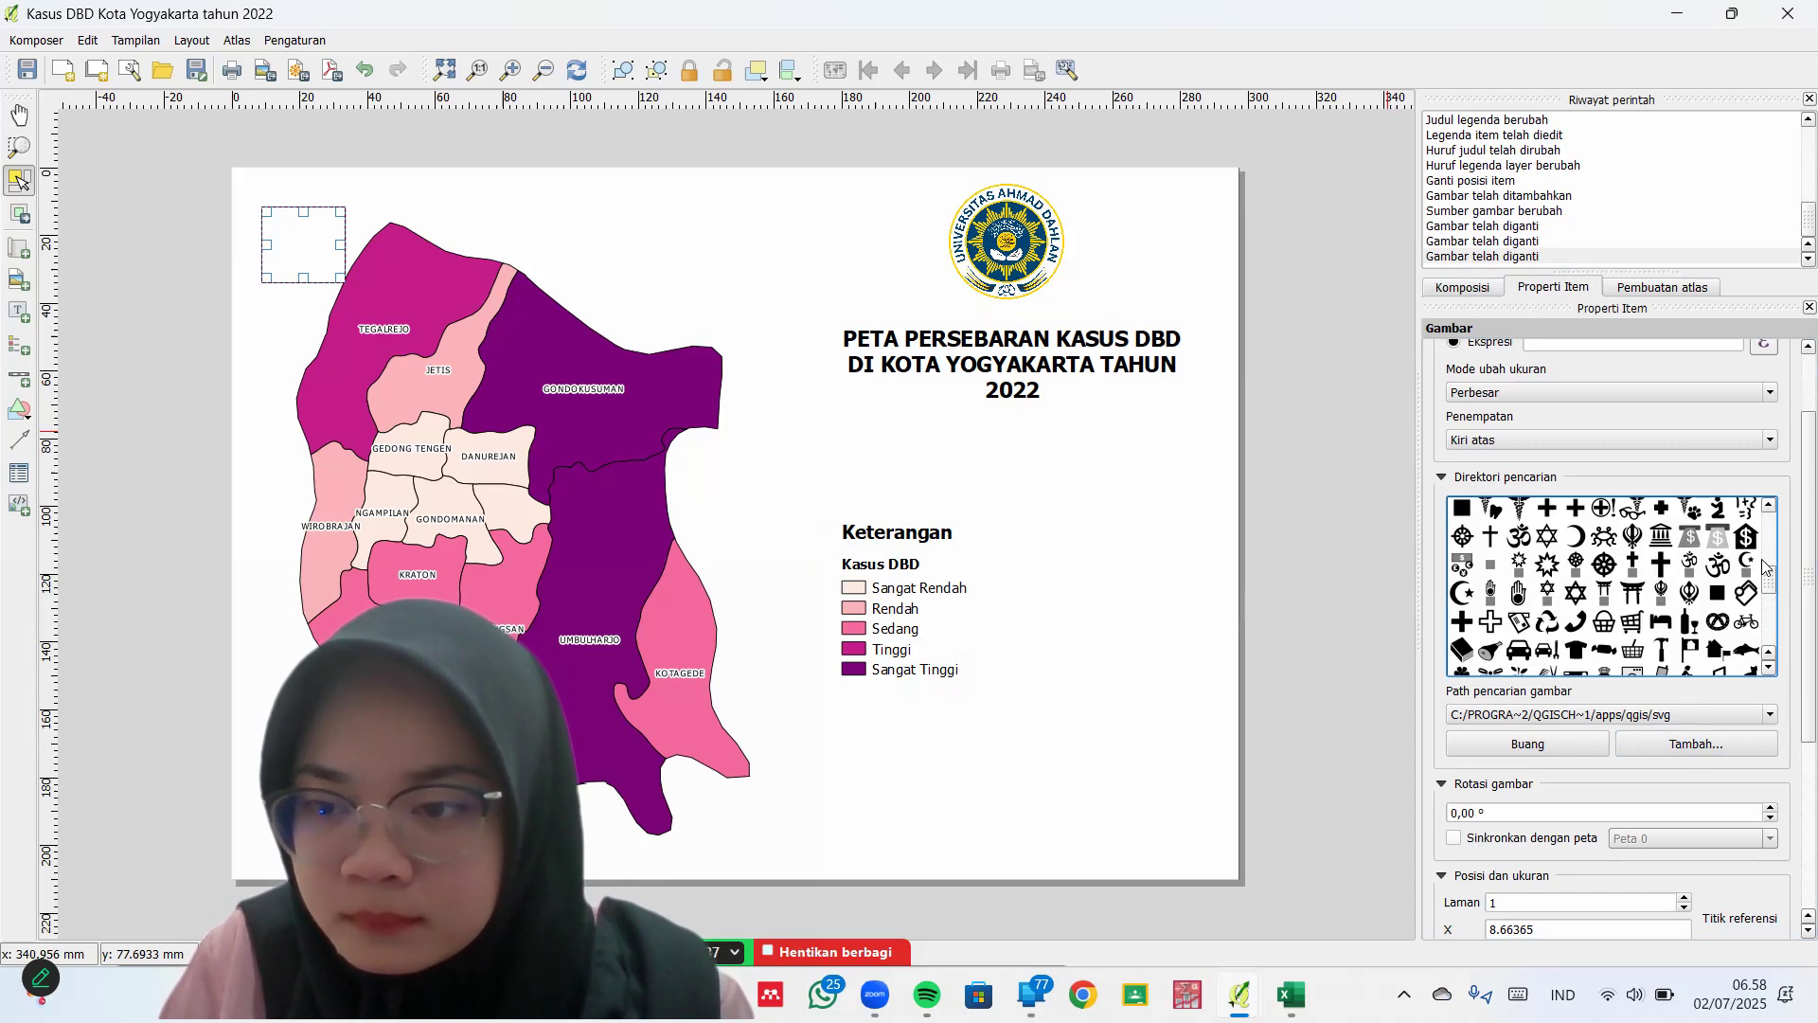
left_click(1641, 603)
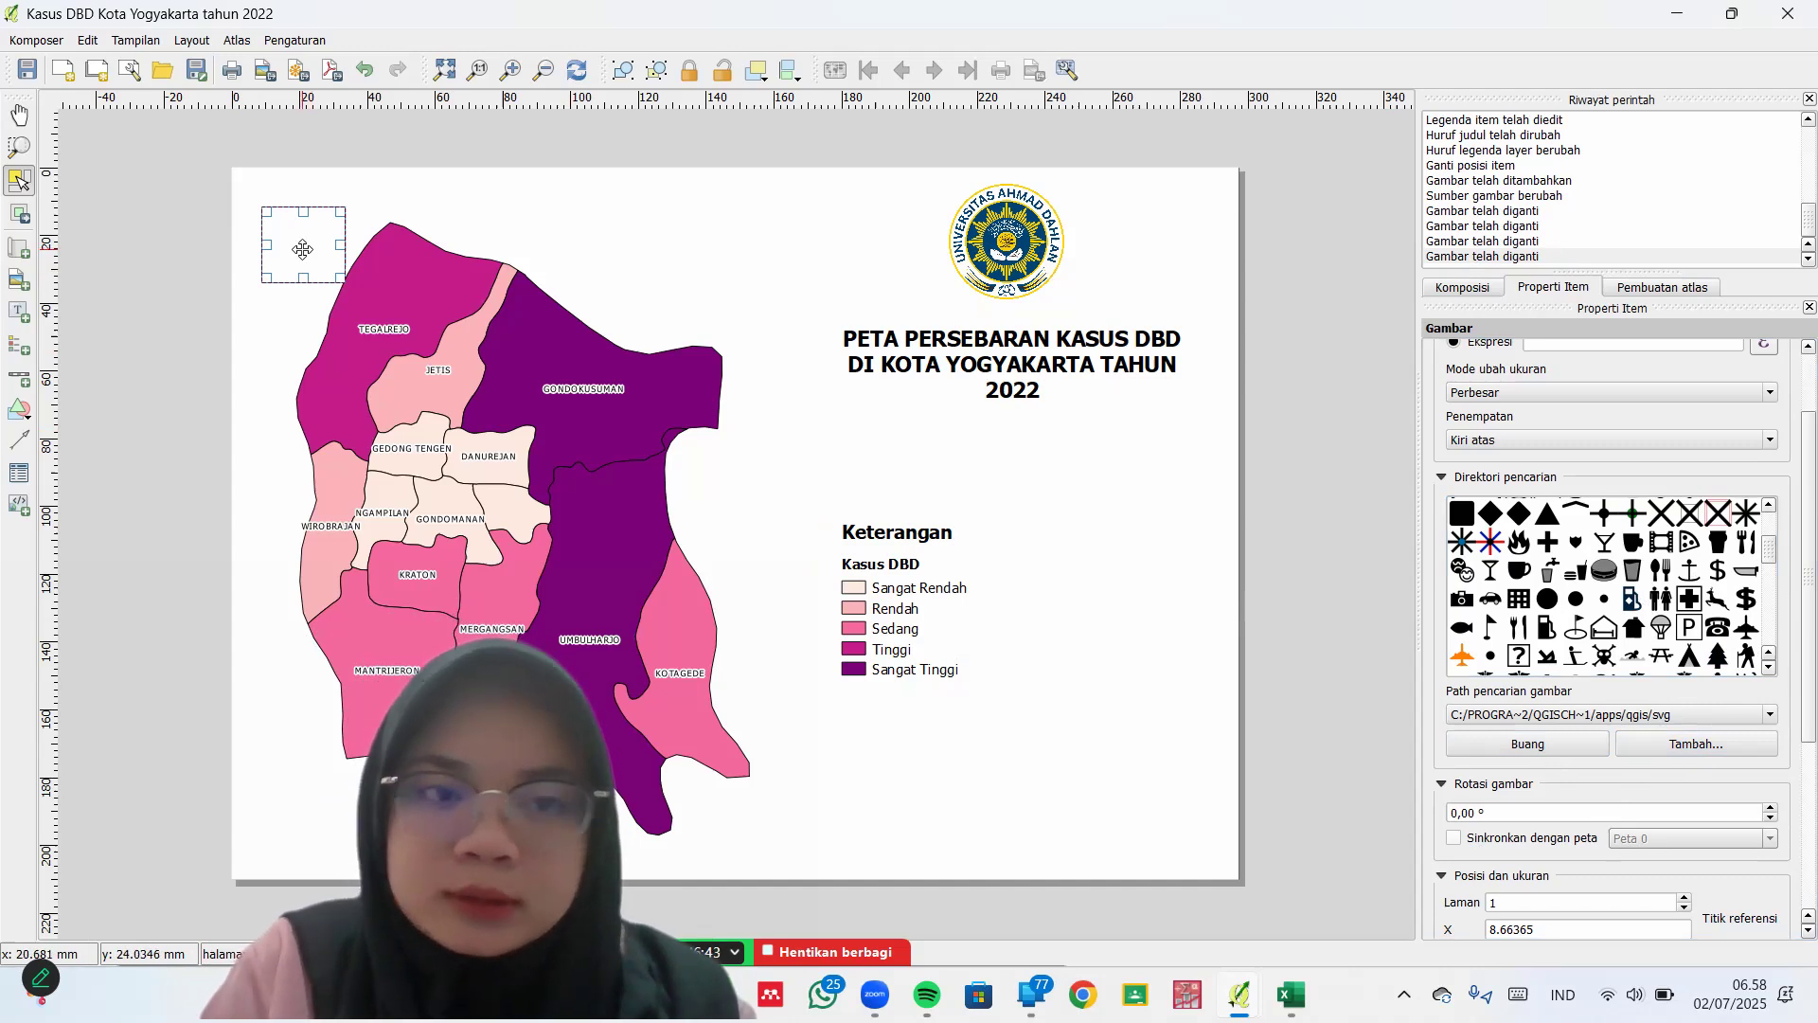
Replace the empty picture frame with a new one at the page's top-left
key("Delete")
left_click(16, 278)
left_click_drag(354, 237, 347, 275)
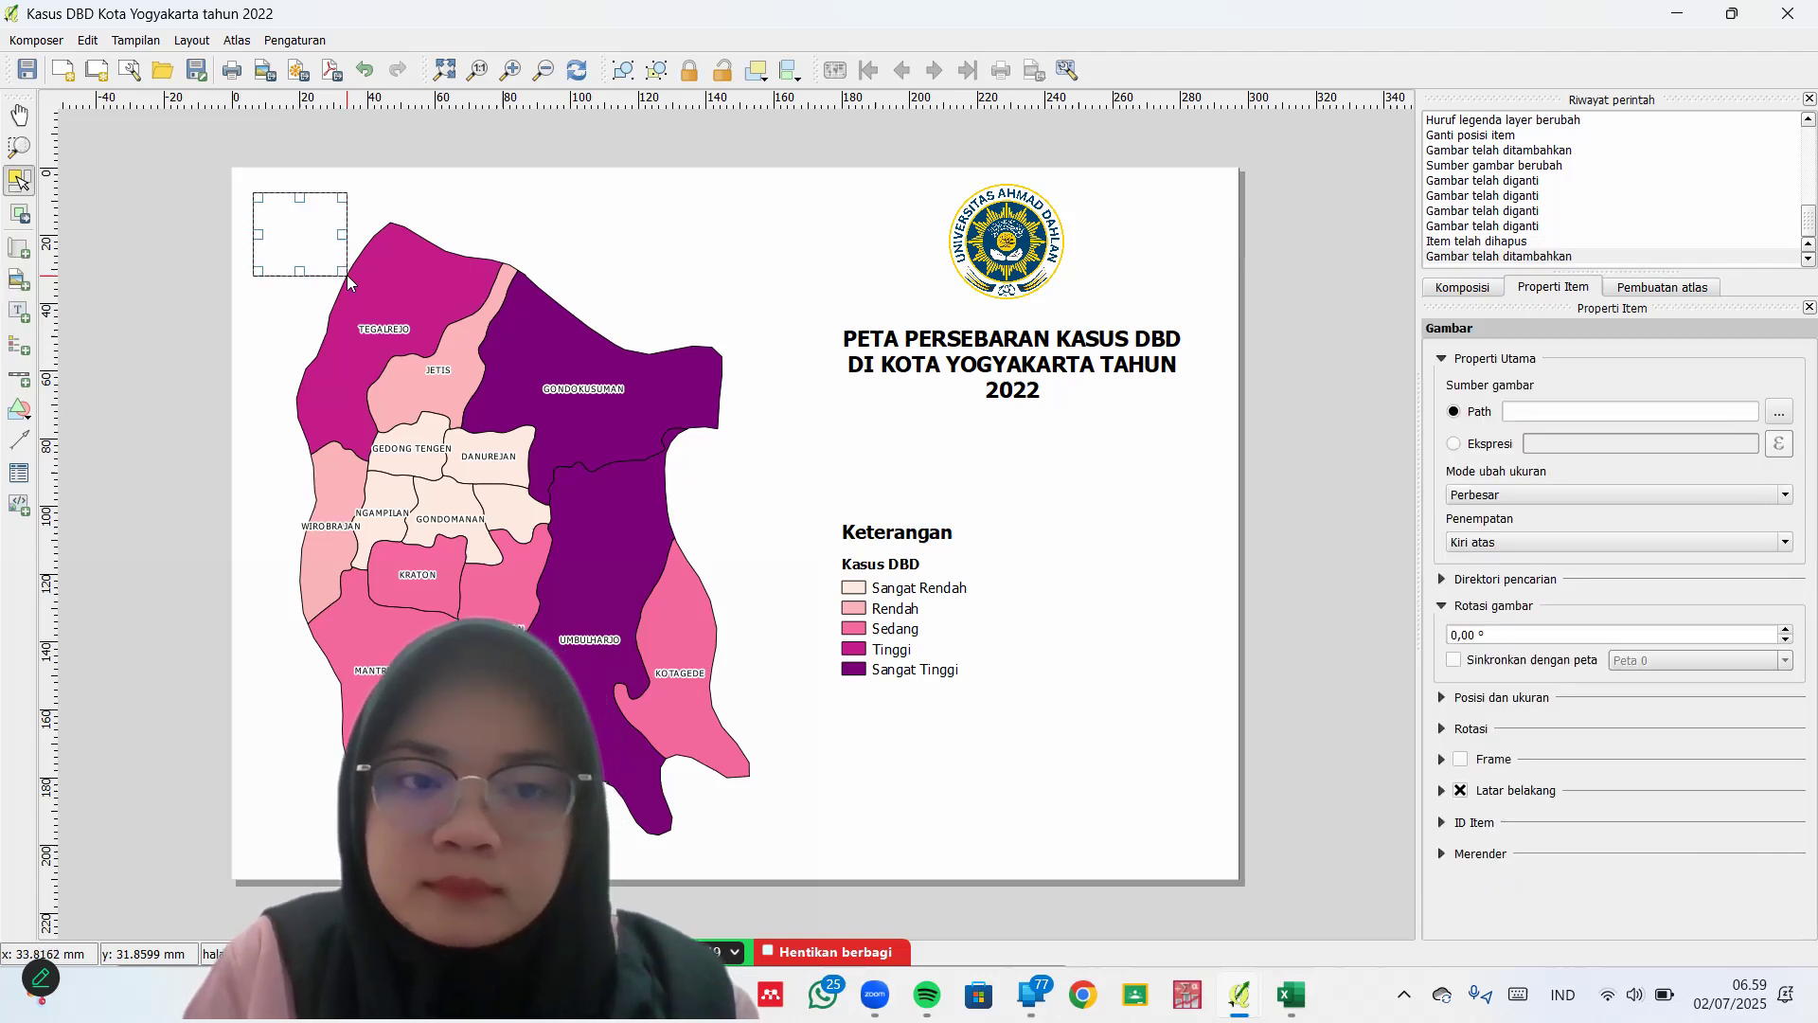
left_click(1456, 445)
left_click(1503, 579)
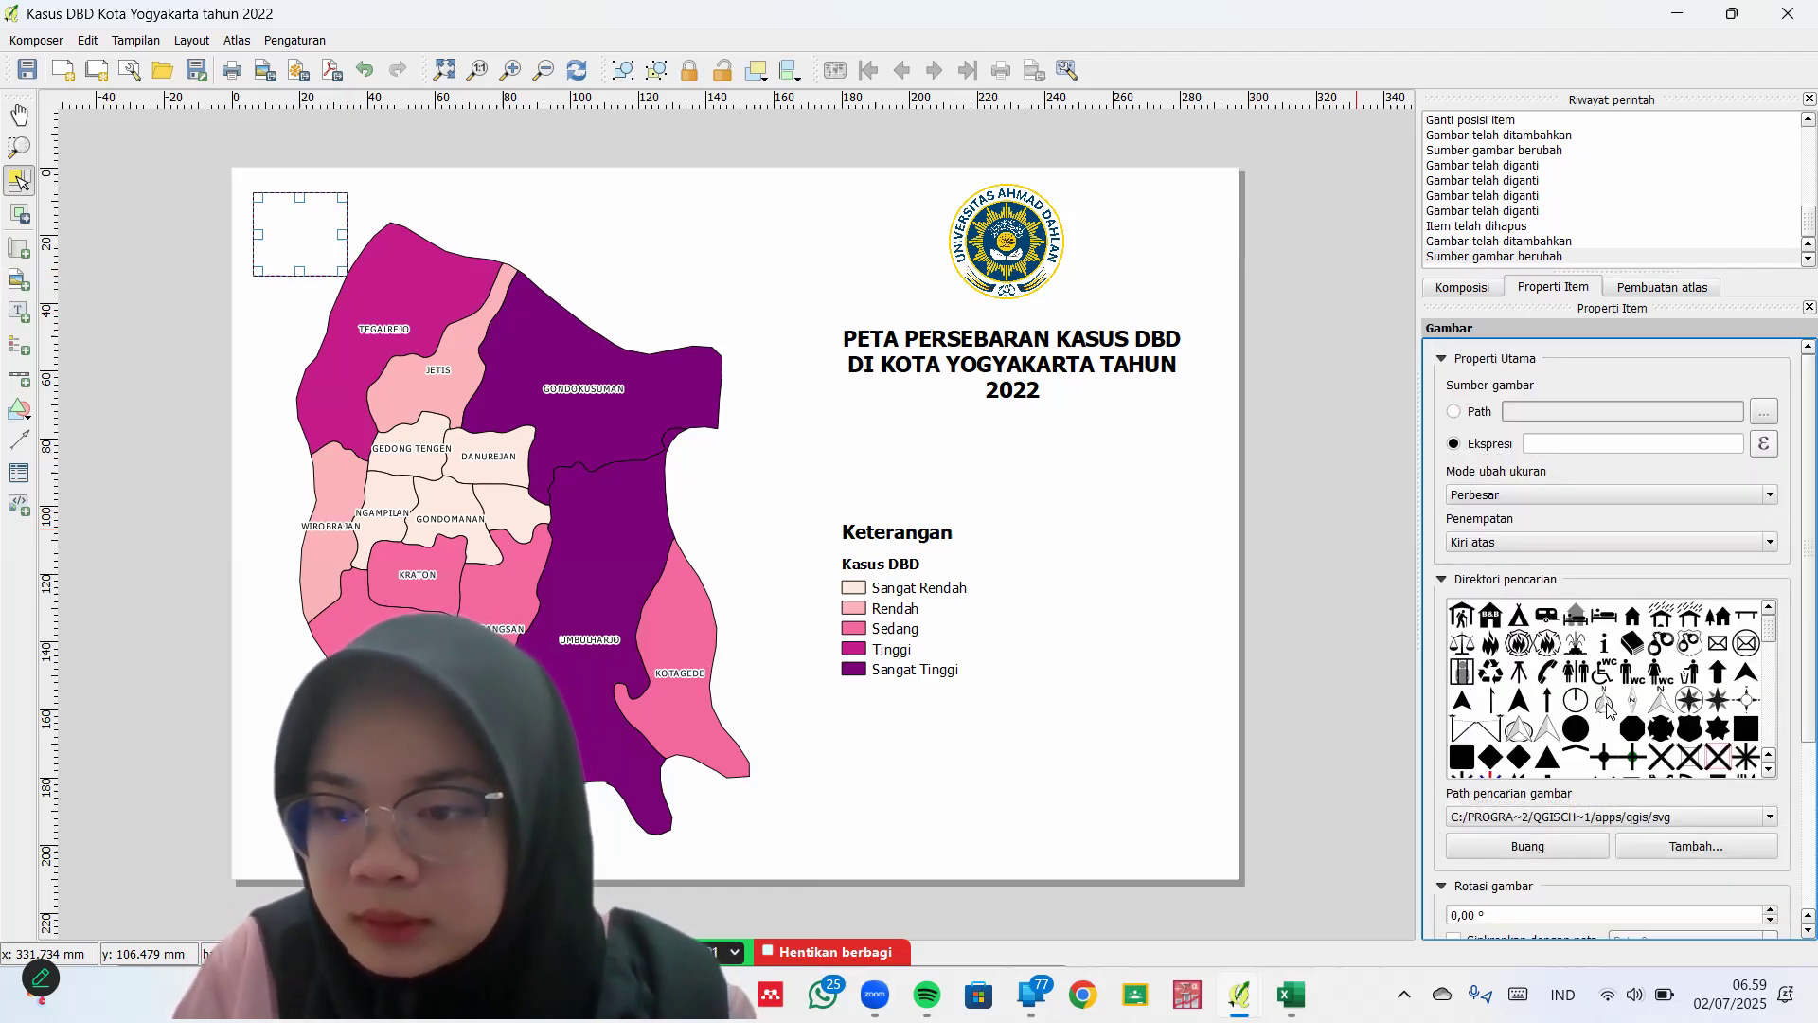
Choose the NorthArrow_02 symbol for the top-left picture frame
left_click(1607, 706)
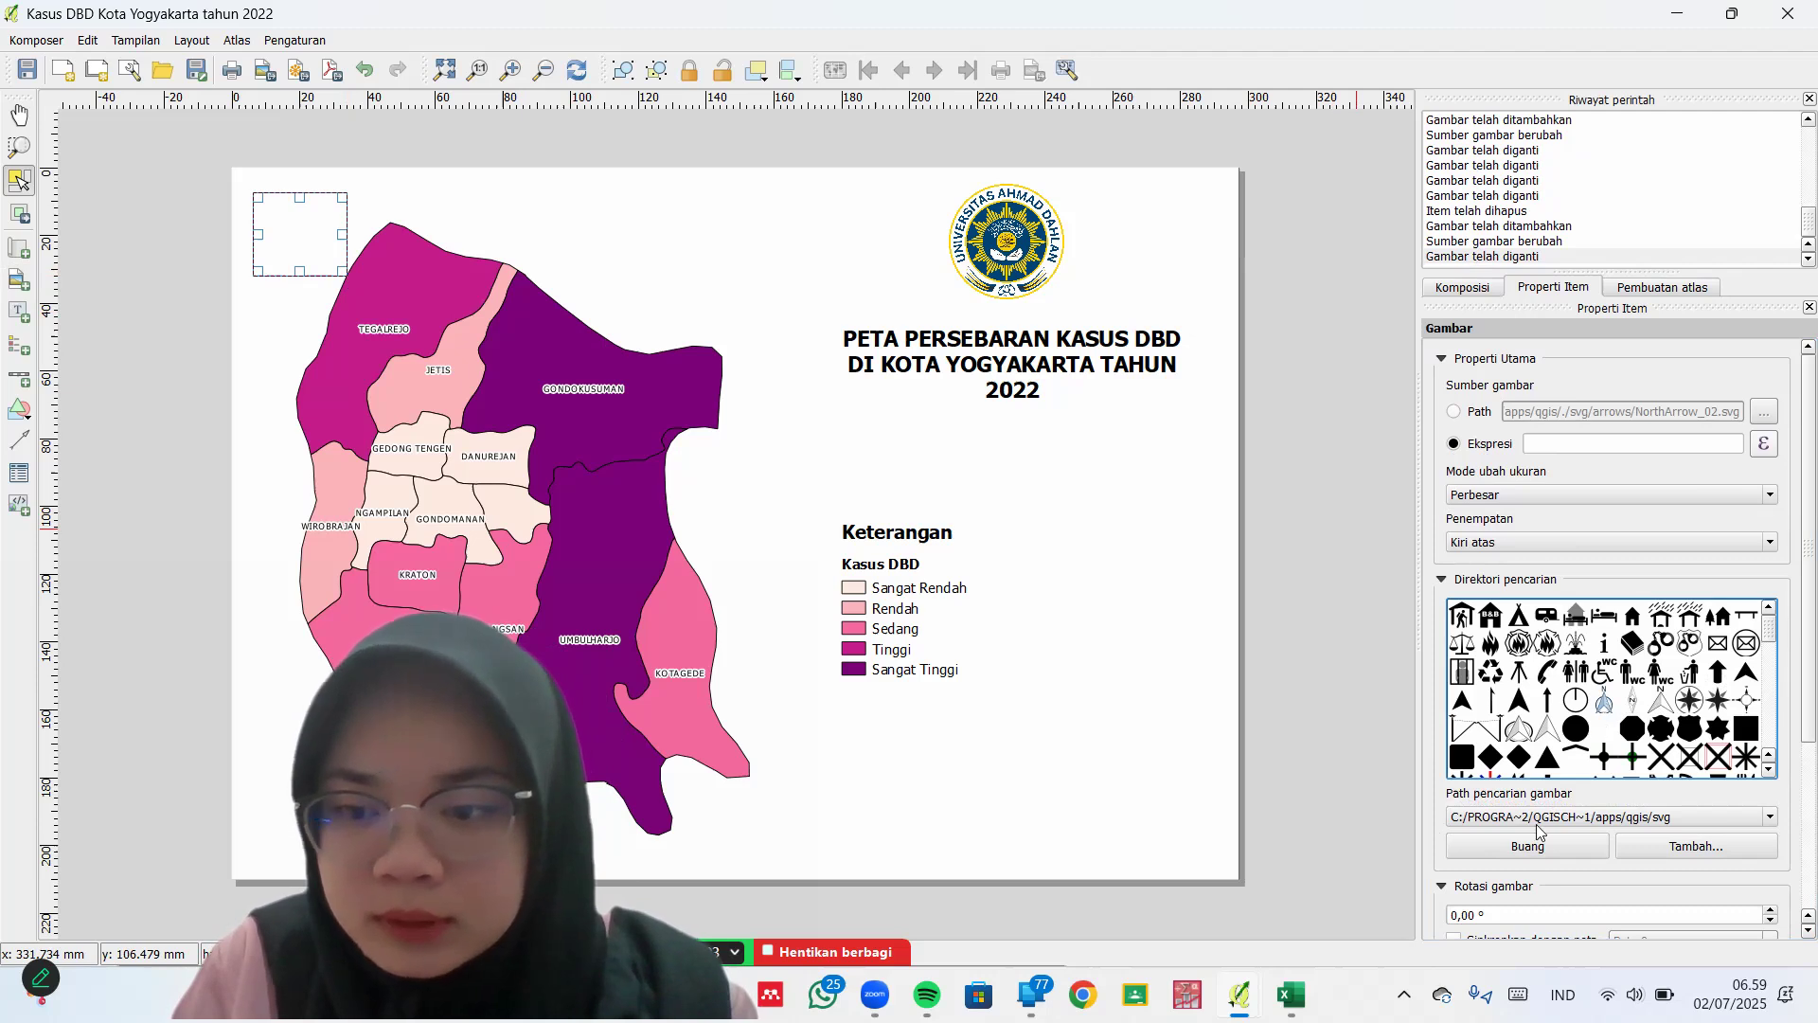
left_click(1704, 847)
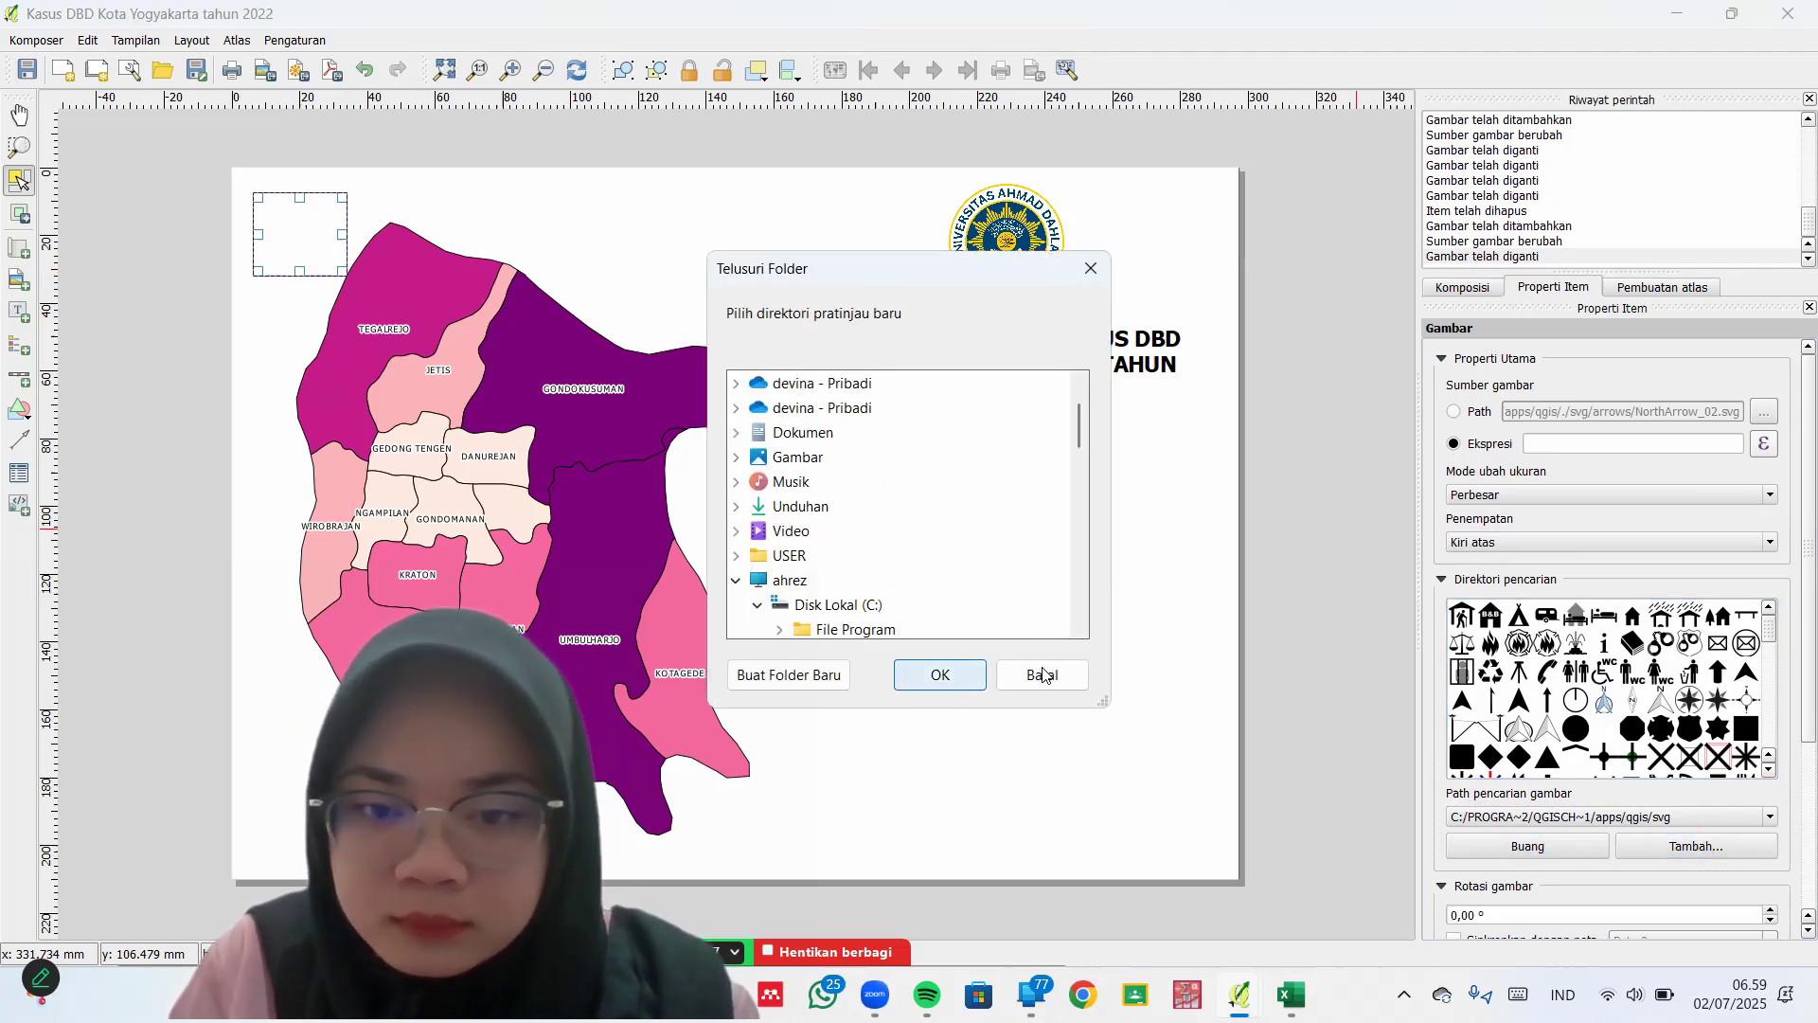
left_click(1043, 674)
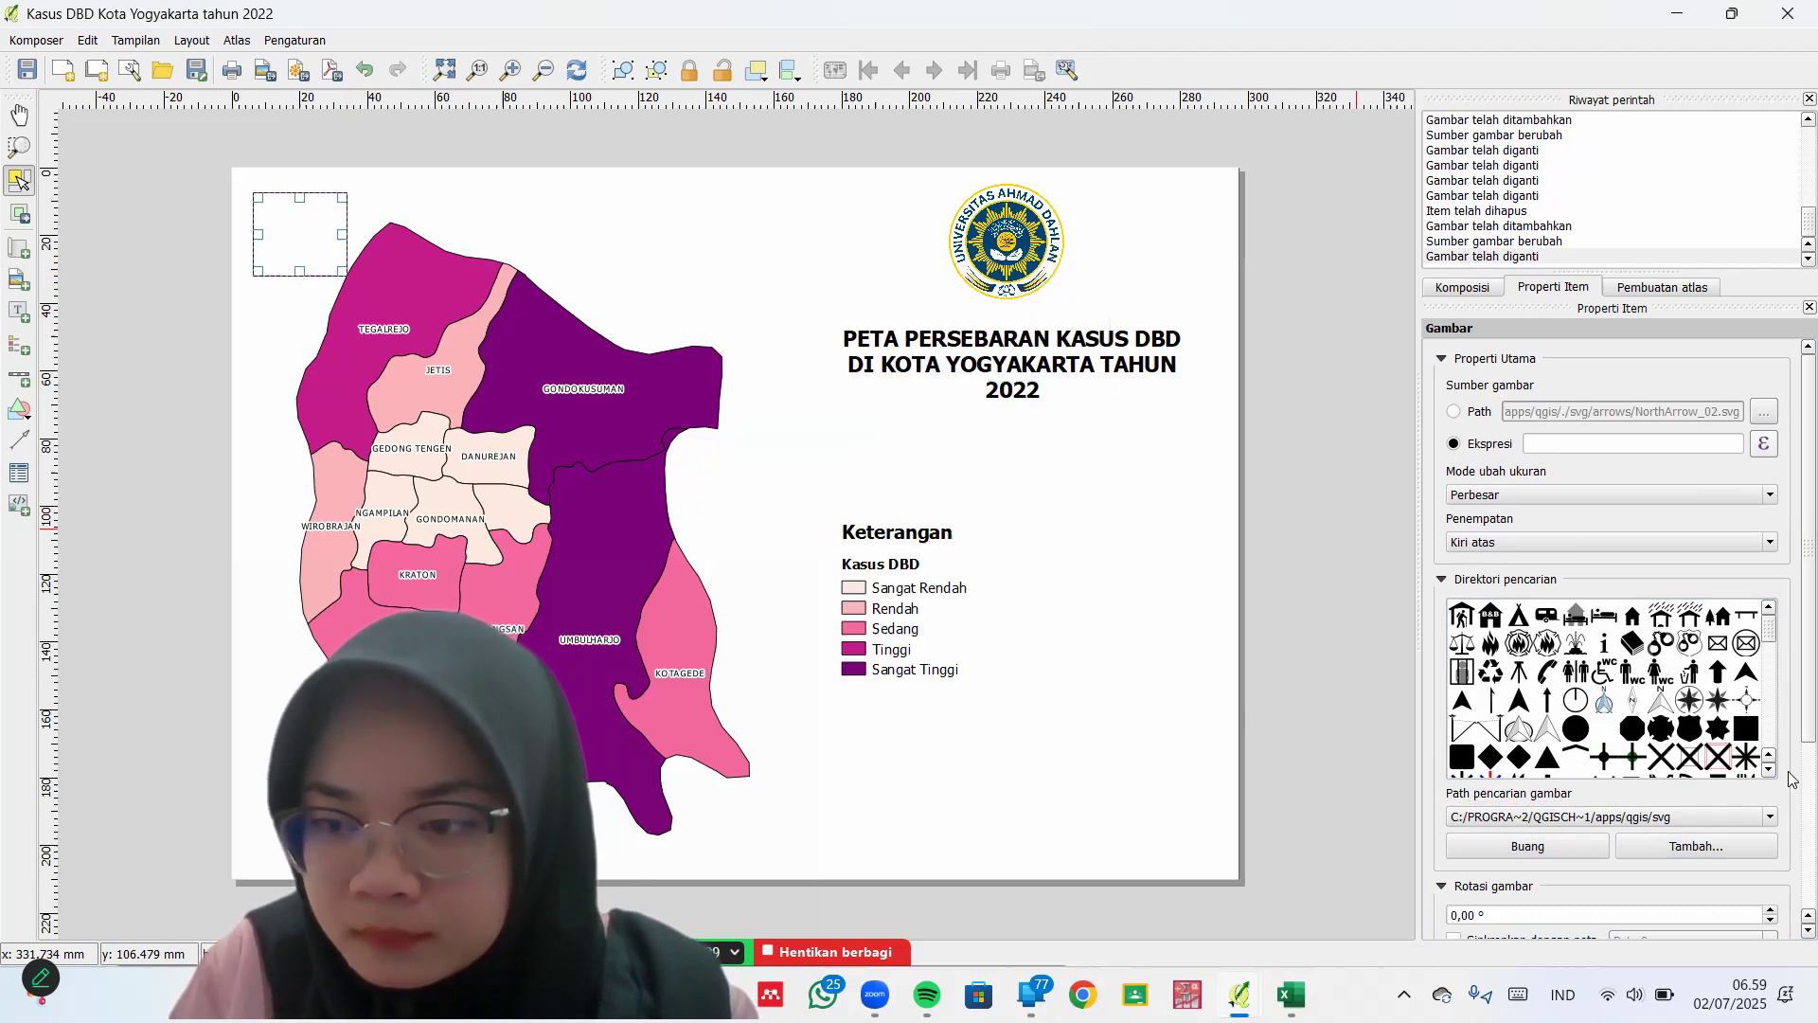
scroll(1792, 776, "down", 4)
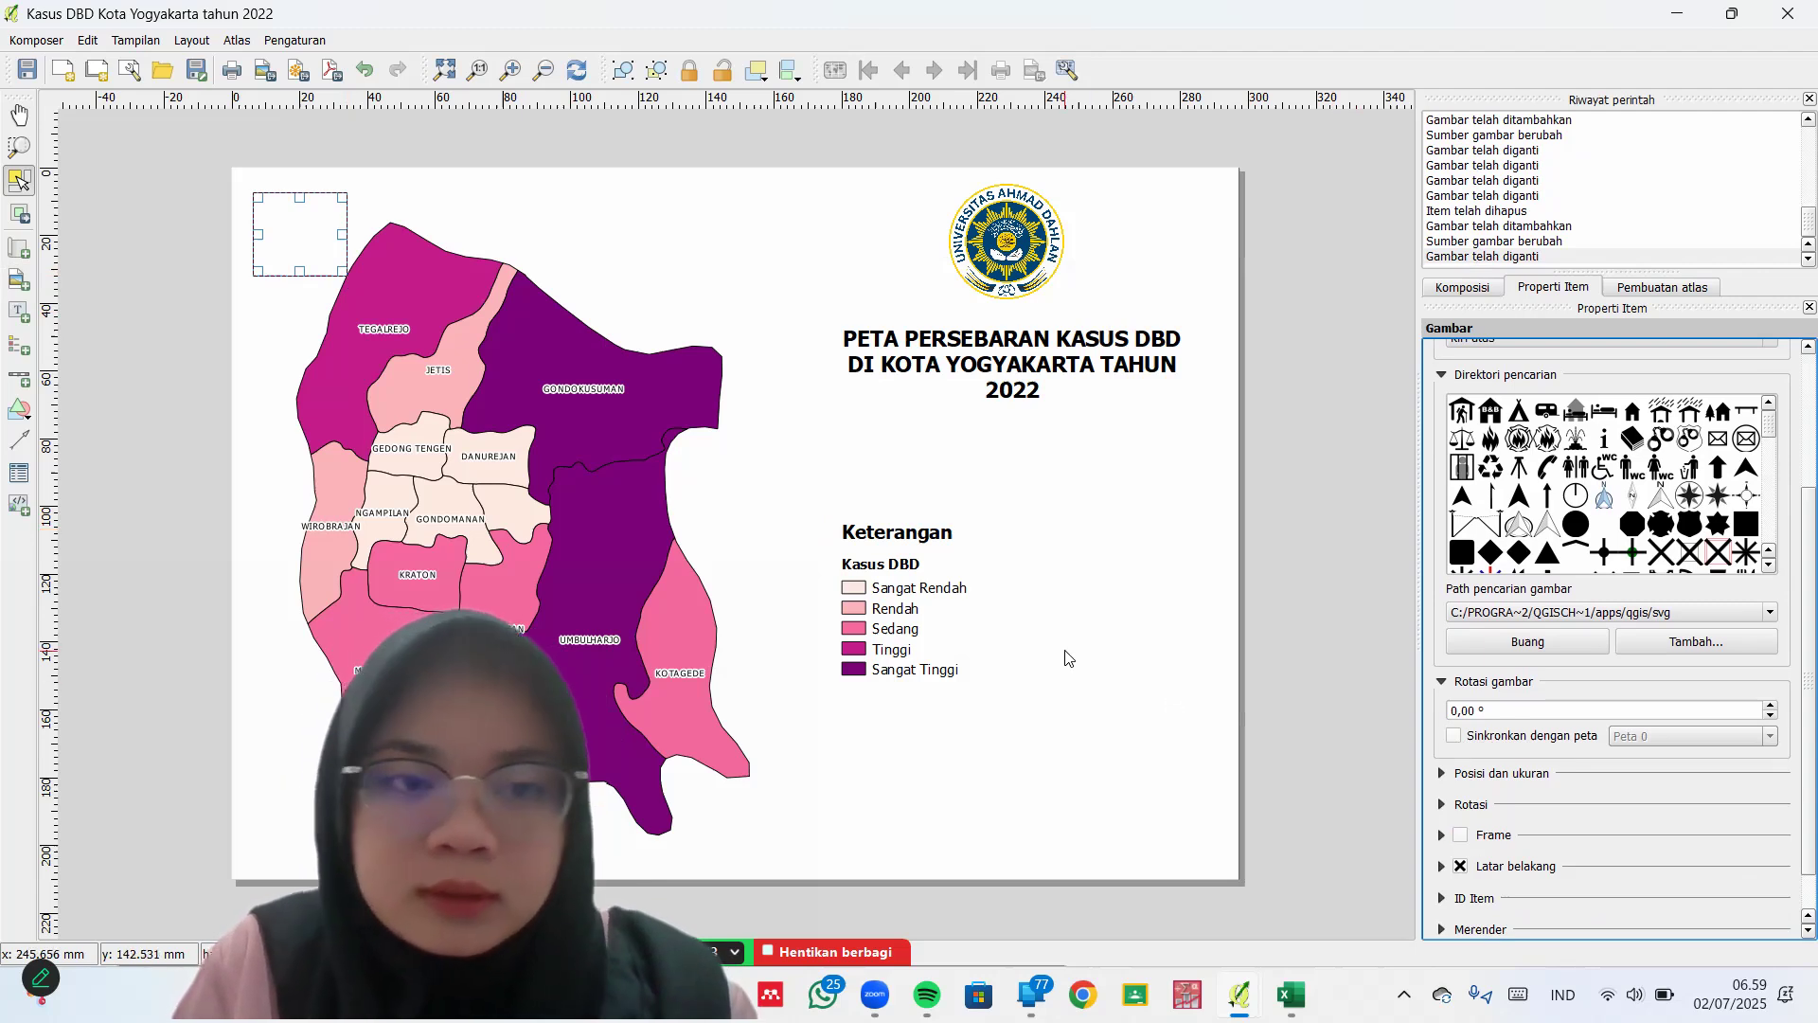
left_click(800, 351)
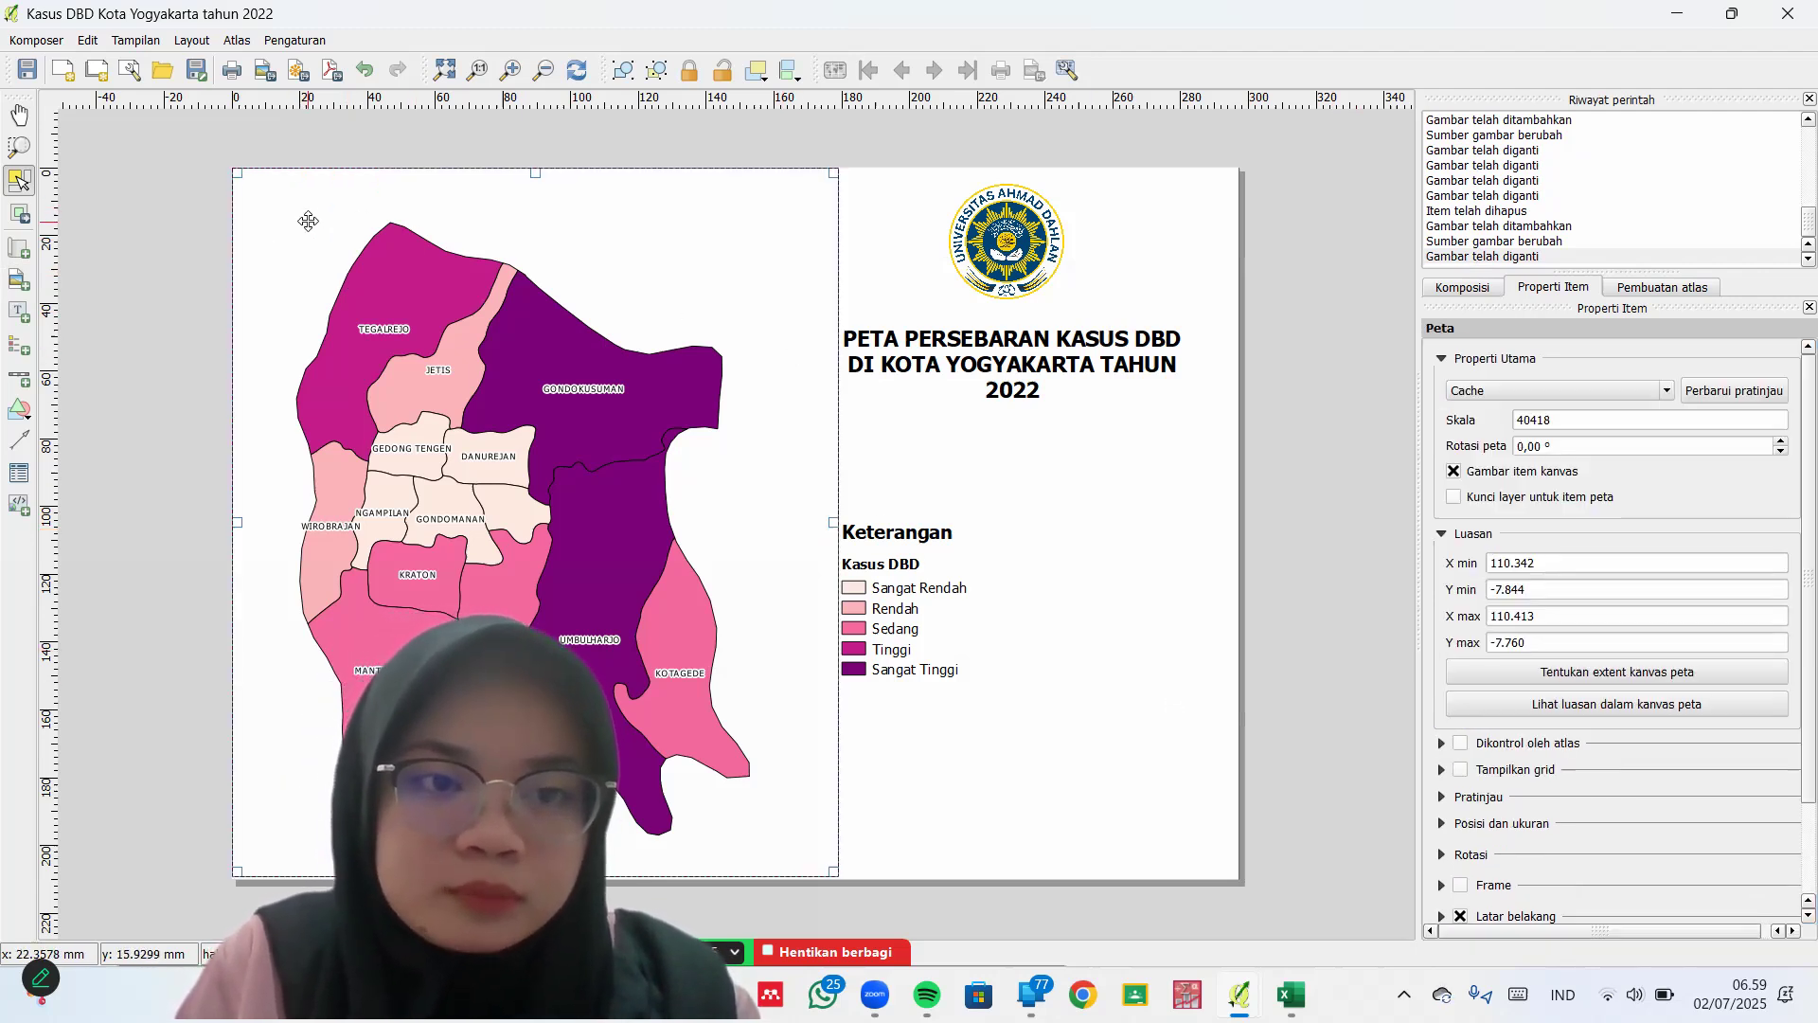
left_click(306, 219)
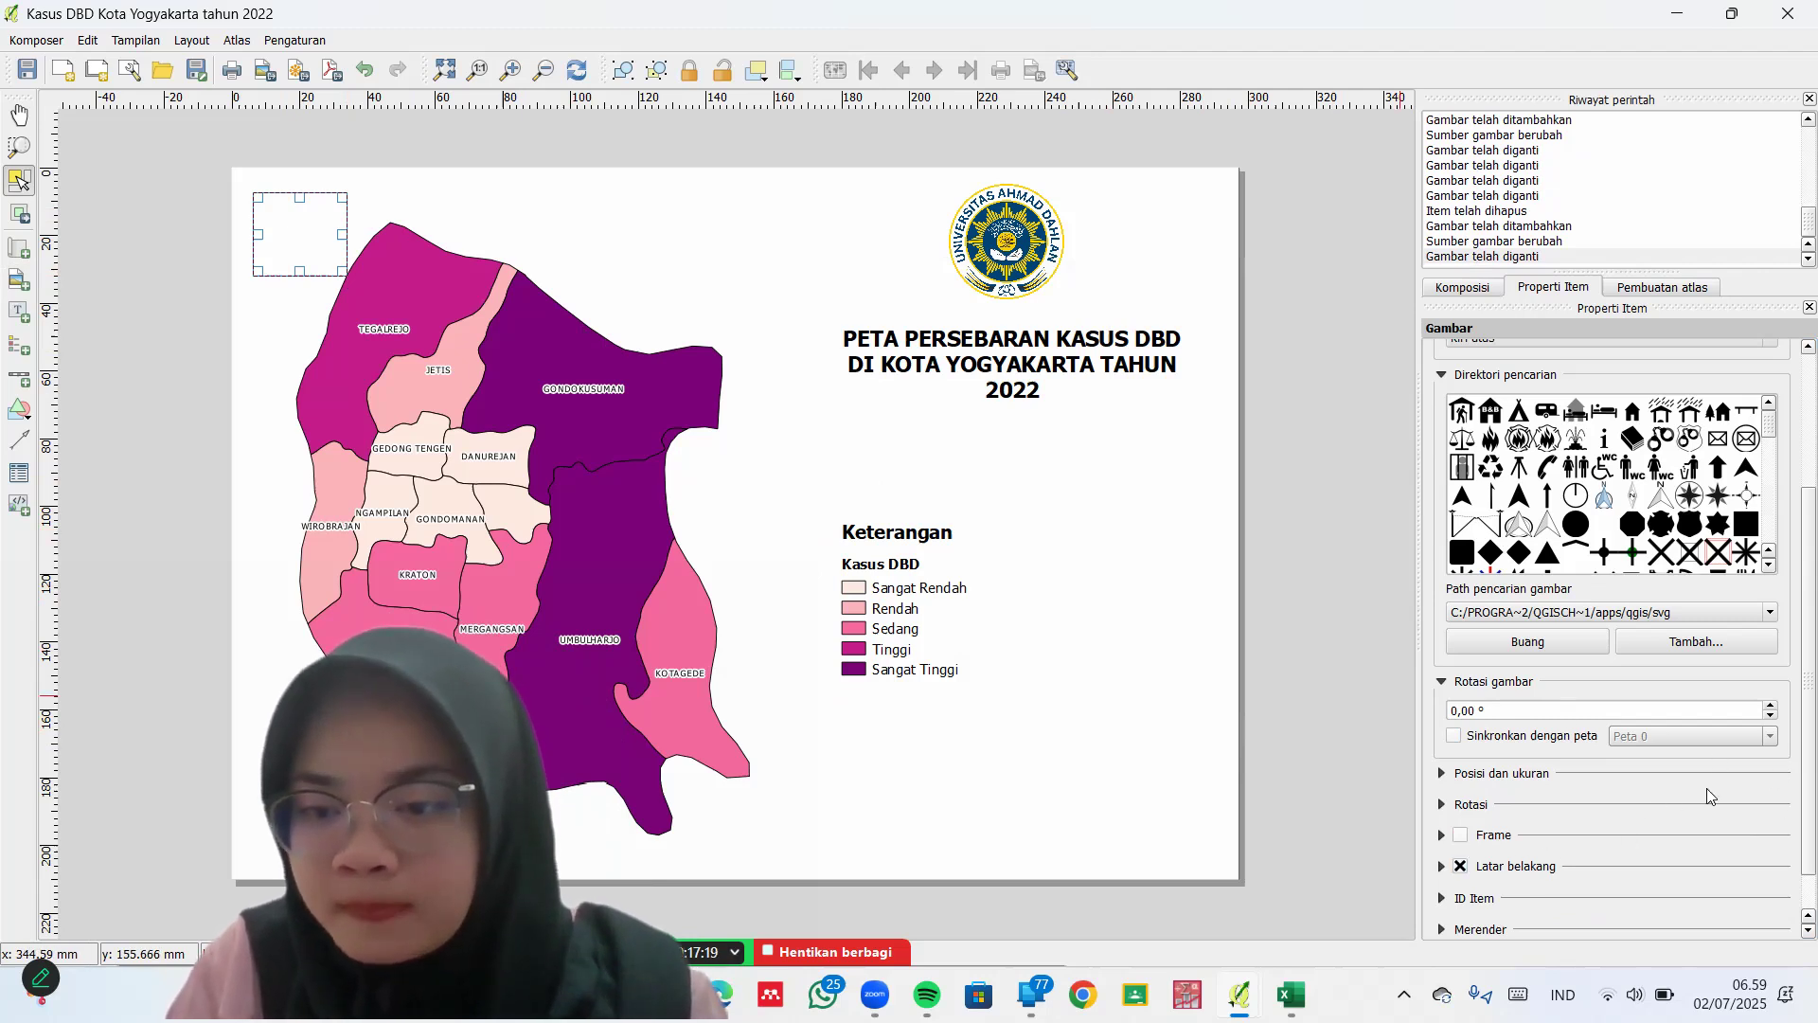
Set the picture's placement from Kiri atas to Tengah (centre), then deselect
left_click(1510, 774)
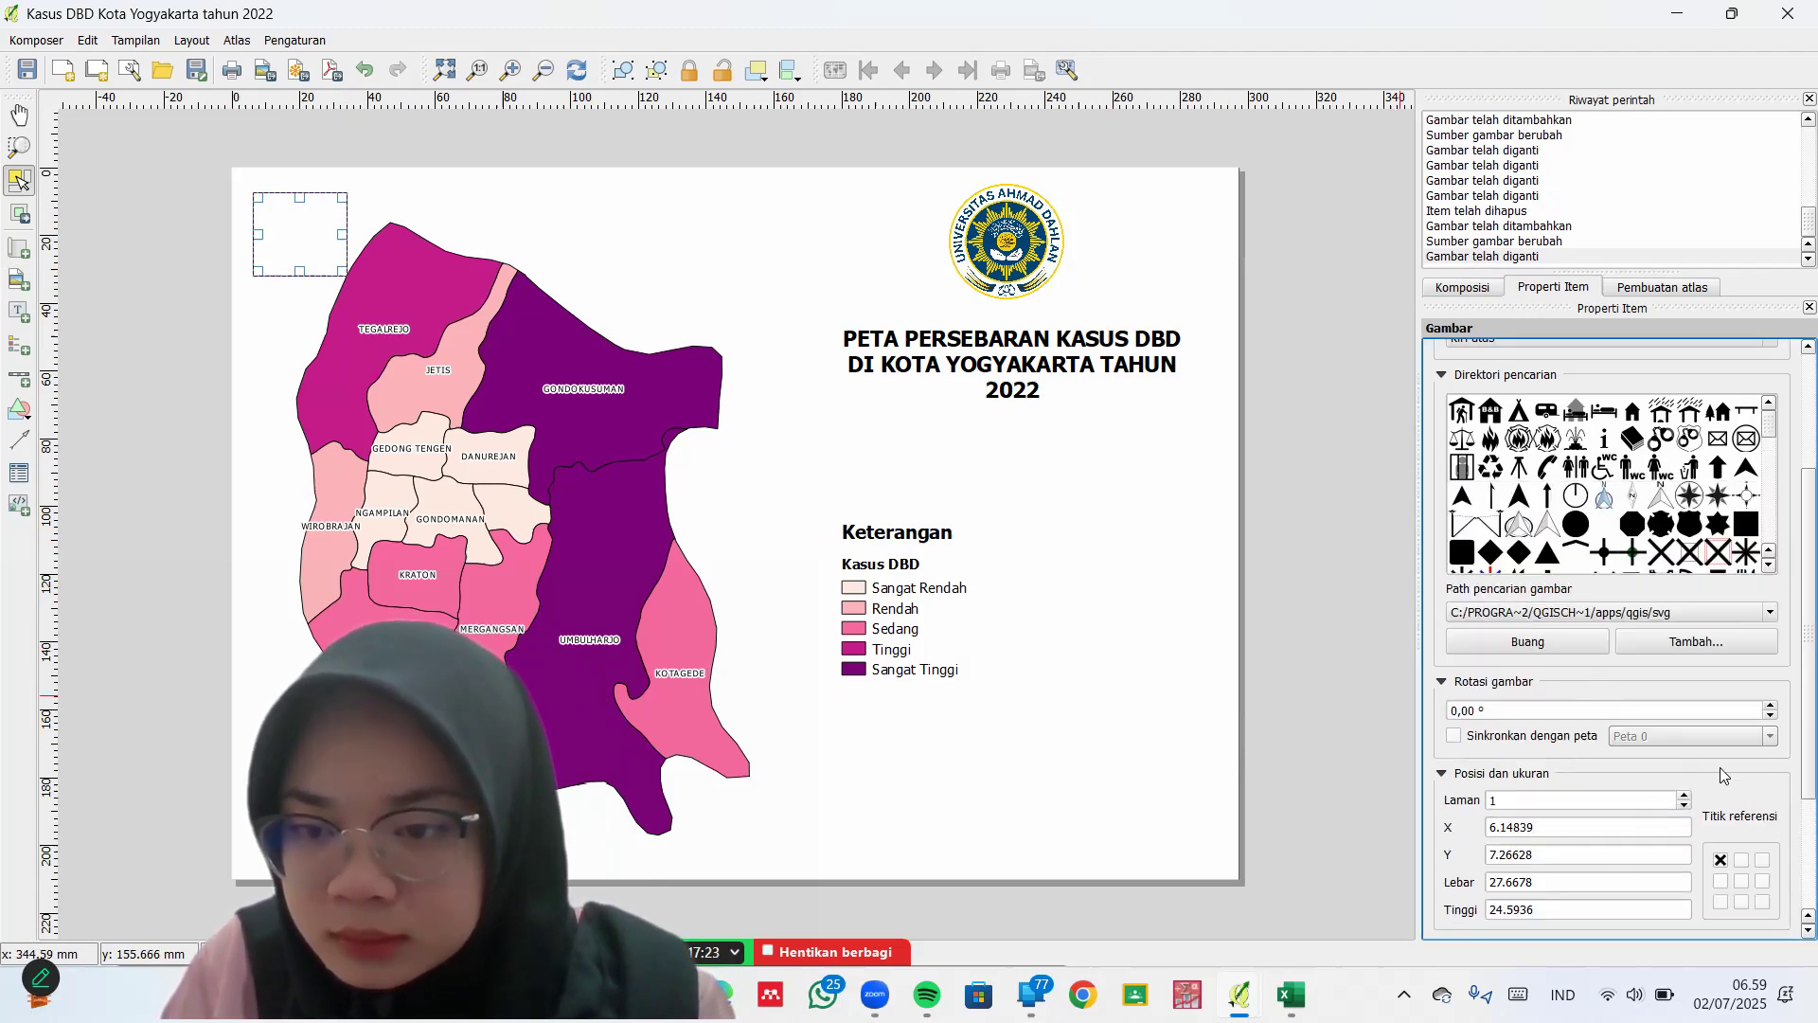
scroll(1792, 751, "up", 3)
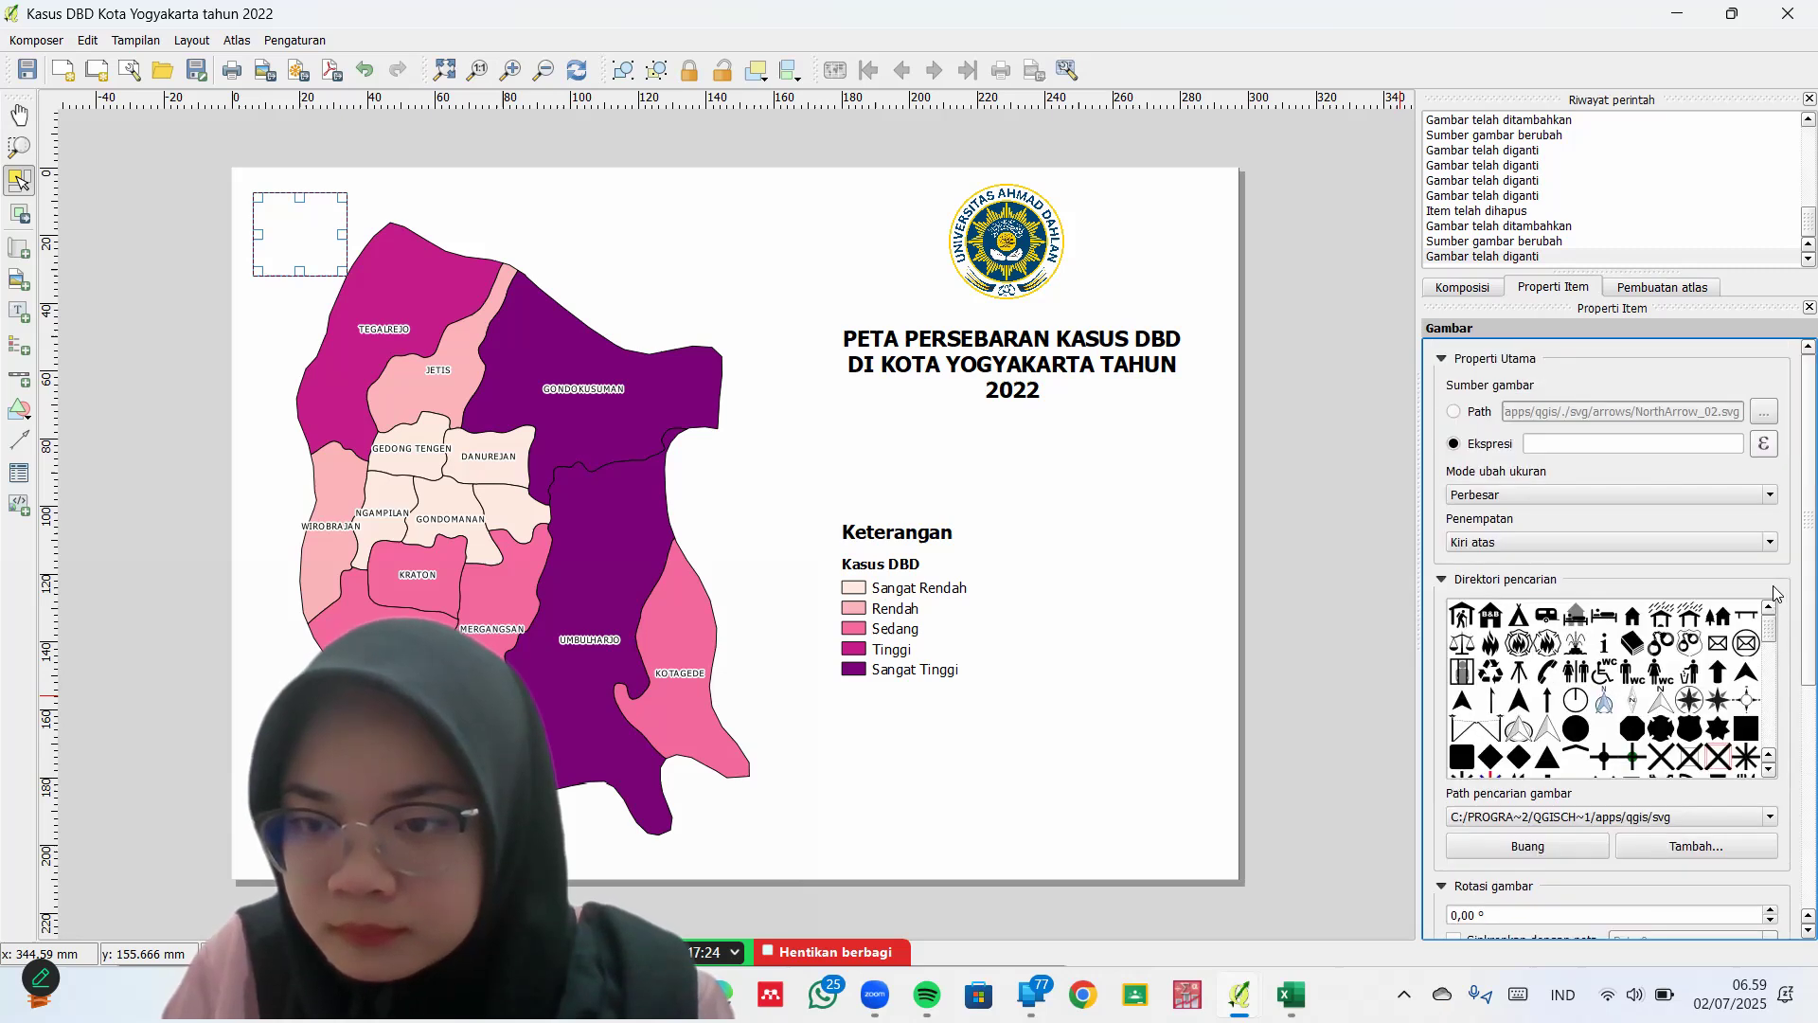
left_click(1638, 538)
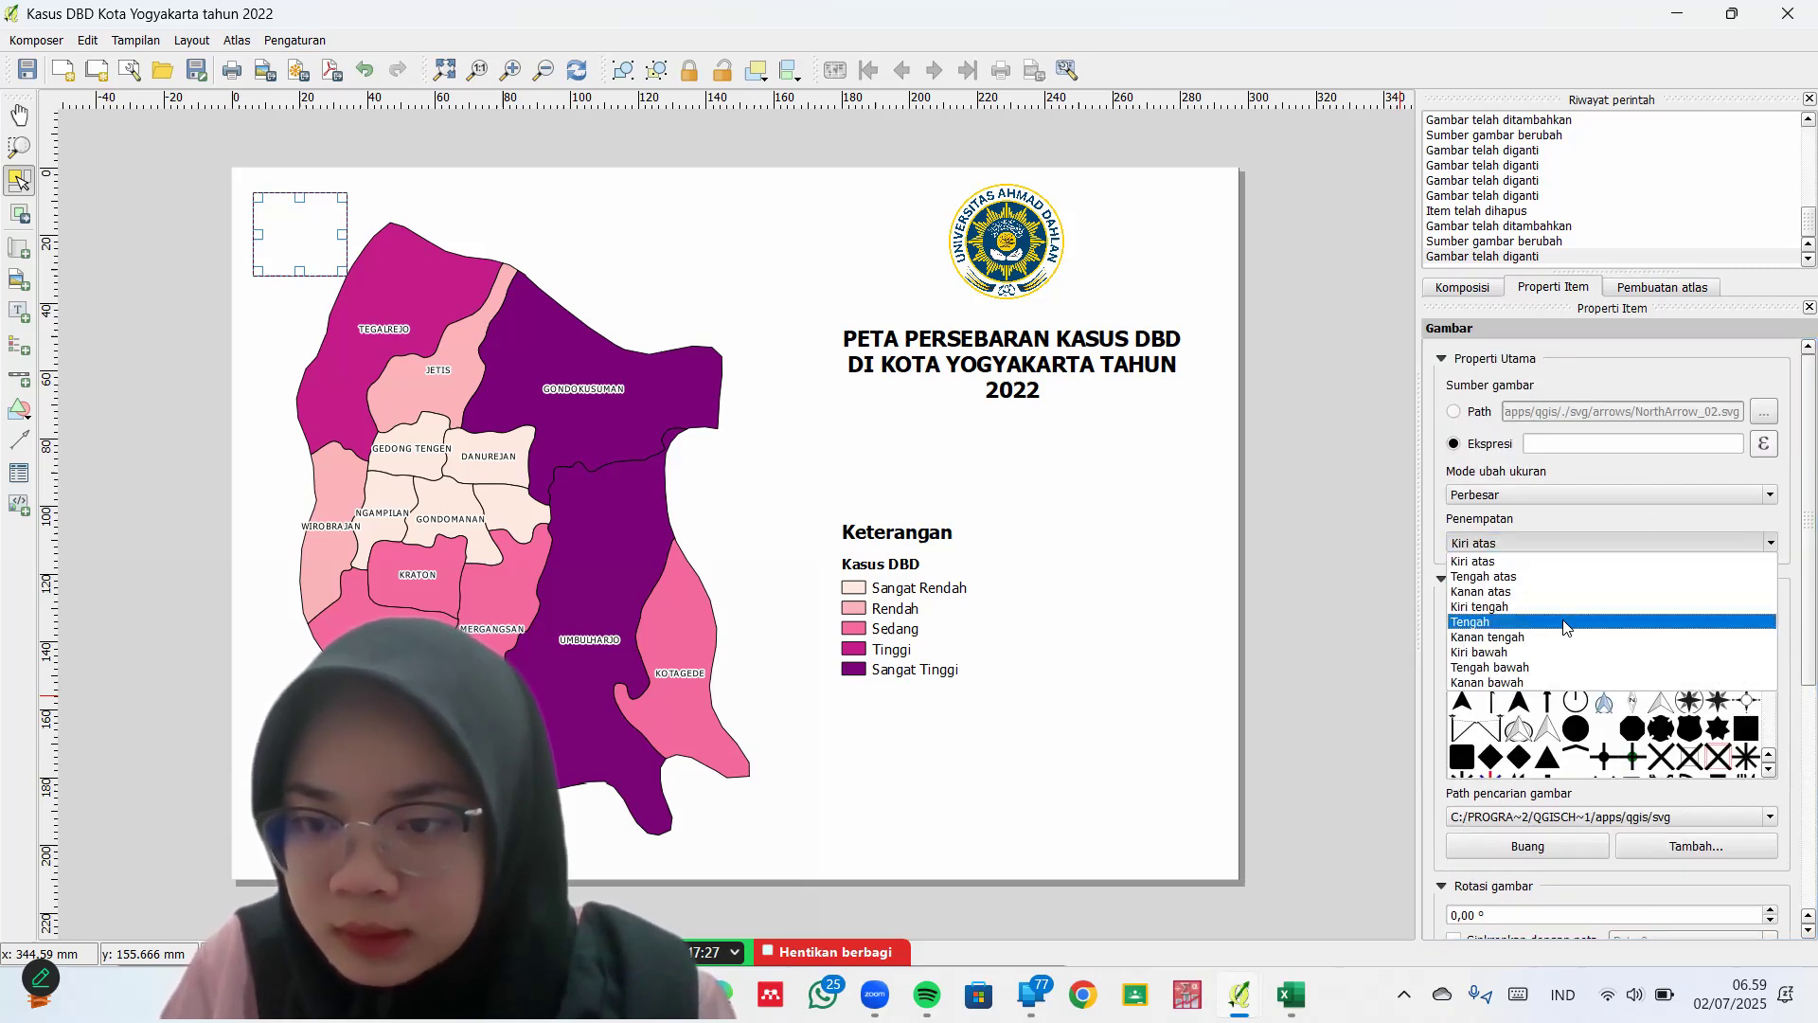
left_click(1567, 625)
left_click(1110, 750)
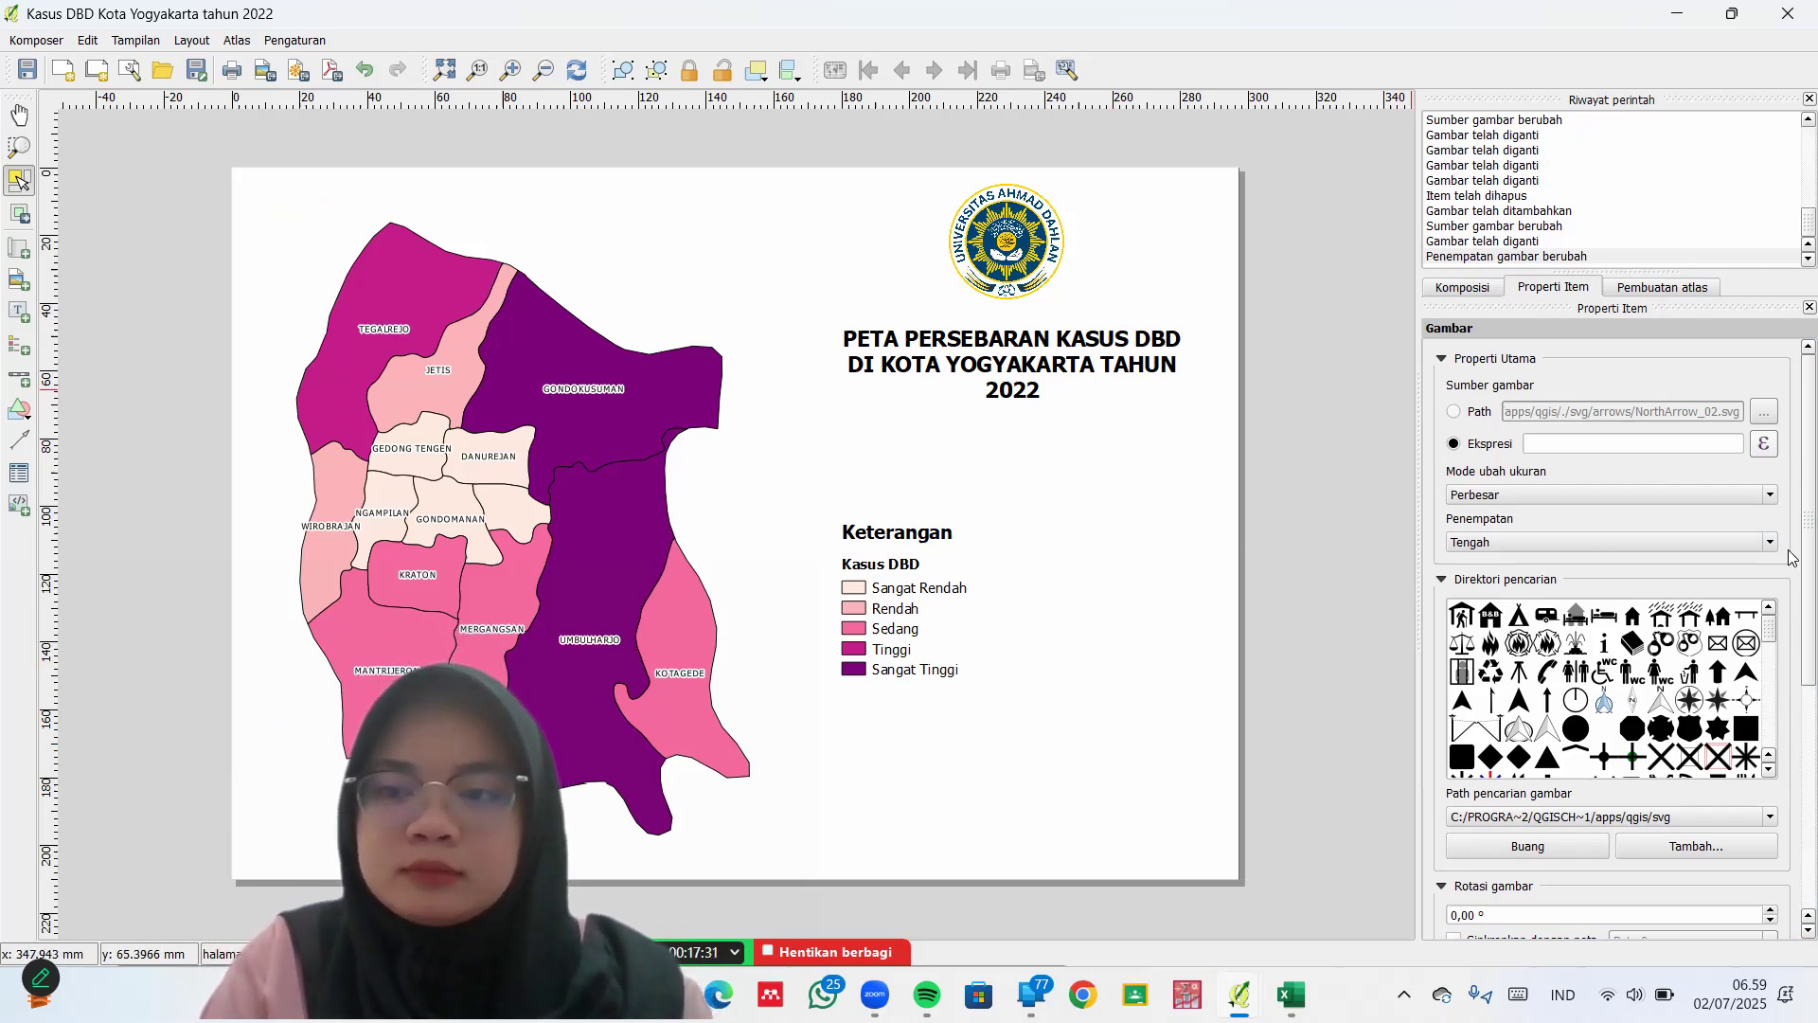
scroll(1793, 557, "down", 5)
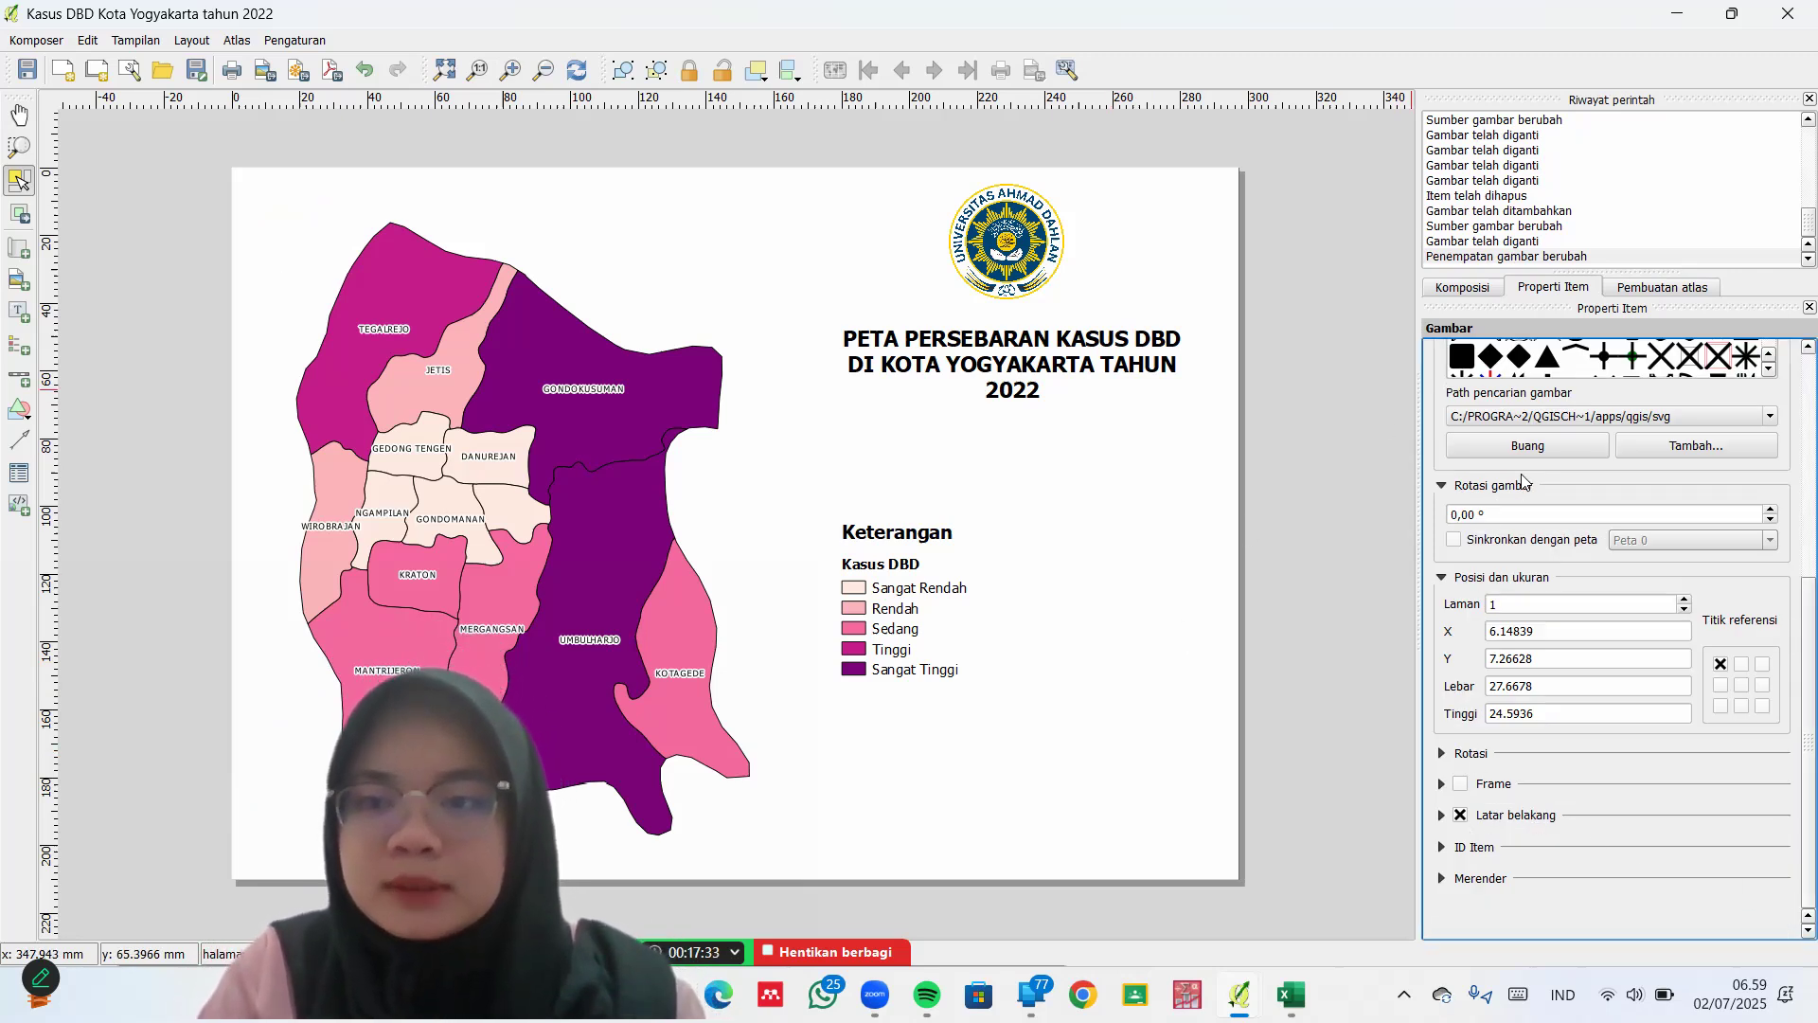
Change the page background fill to an Isi gradasi gradient from light blue to white
left_click(1482, 289)
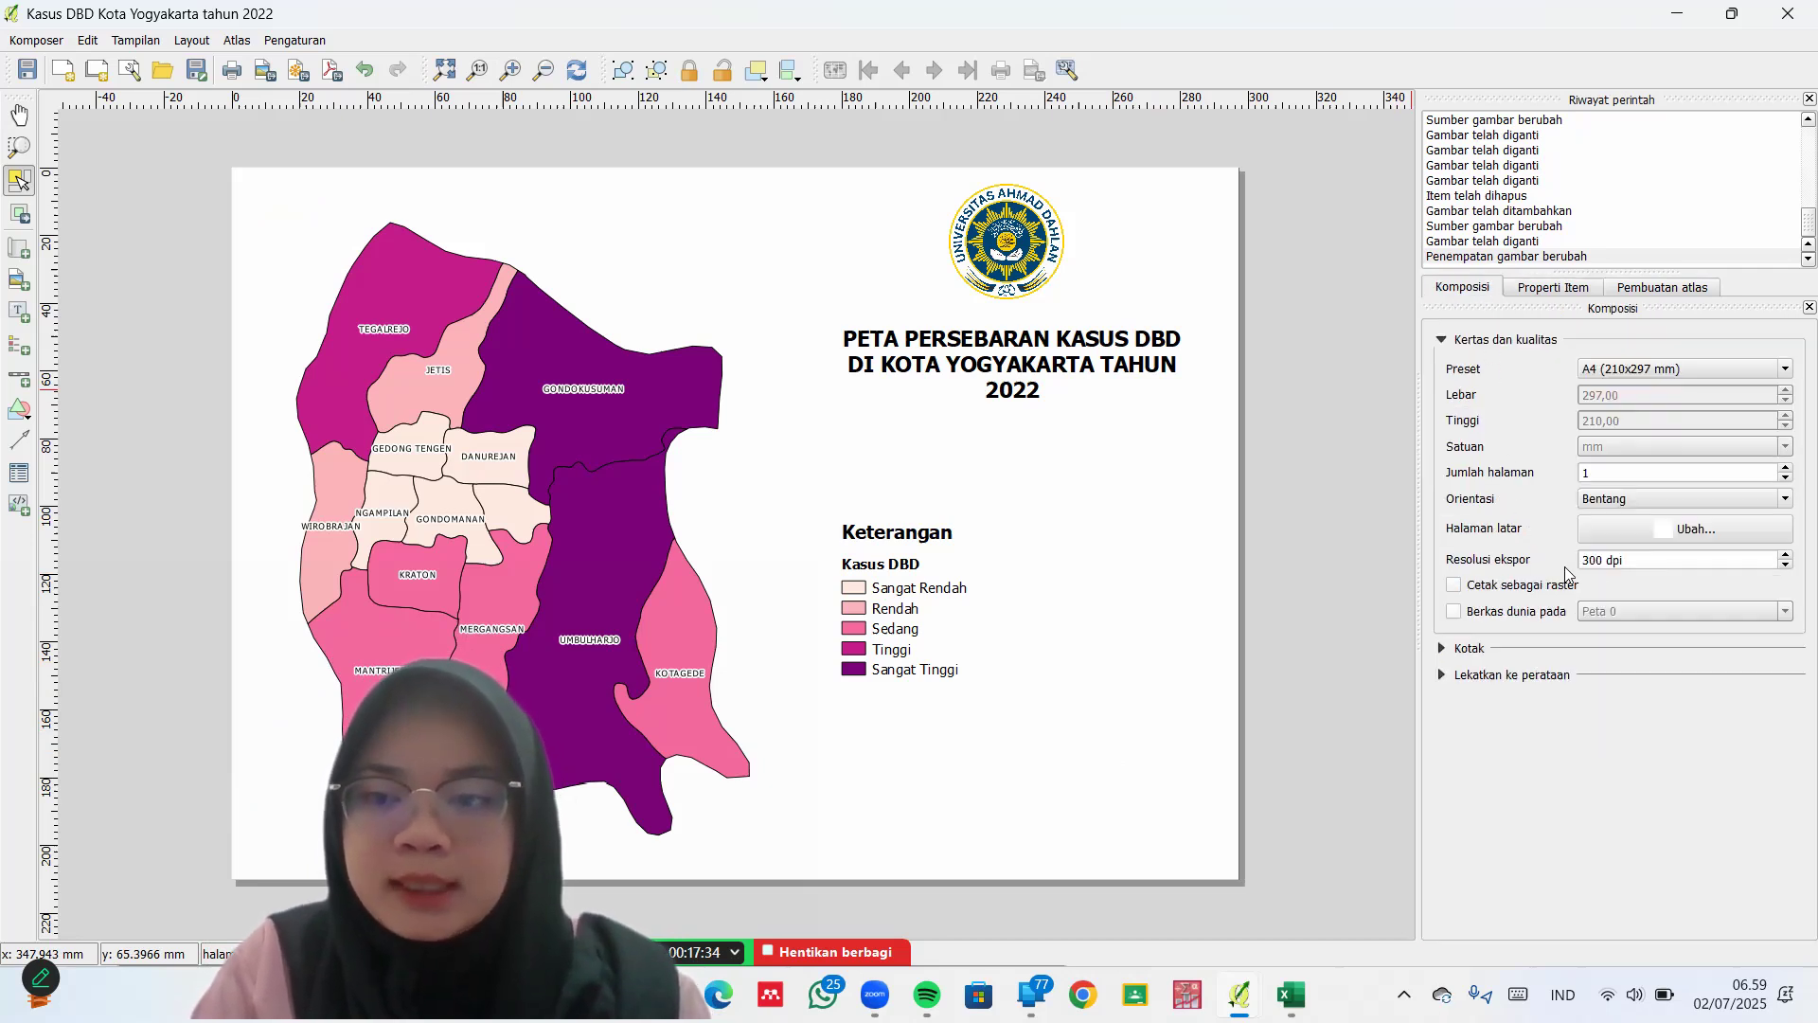
left_click(1693, 528)
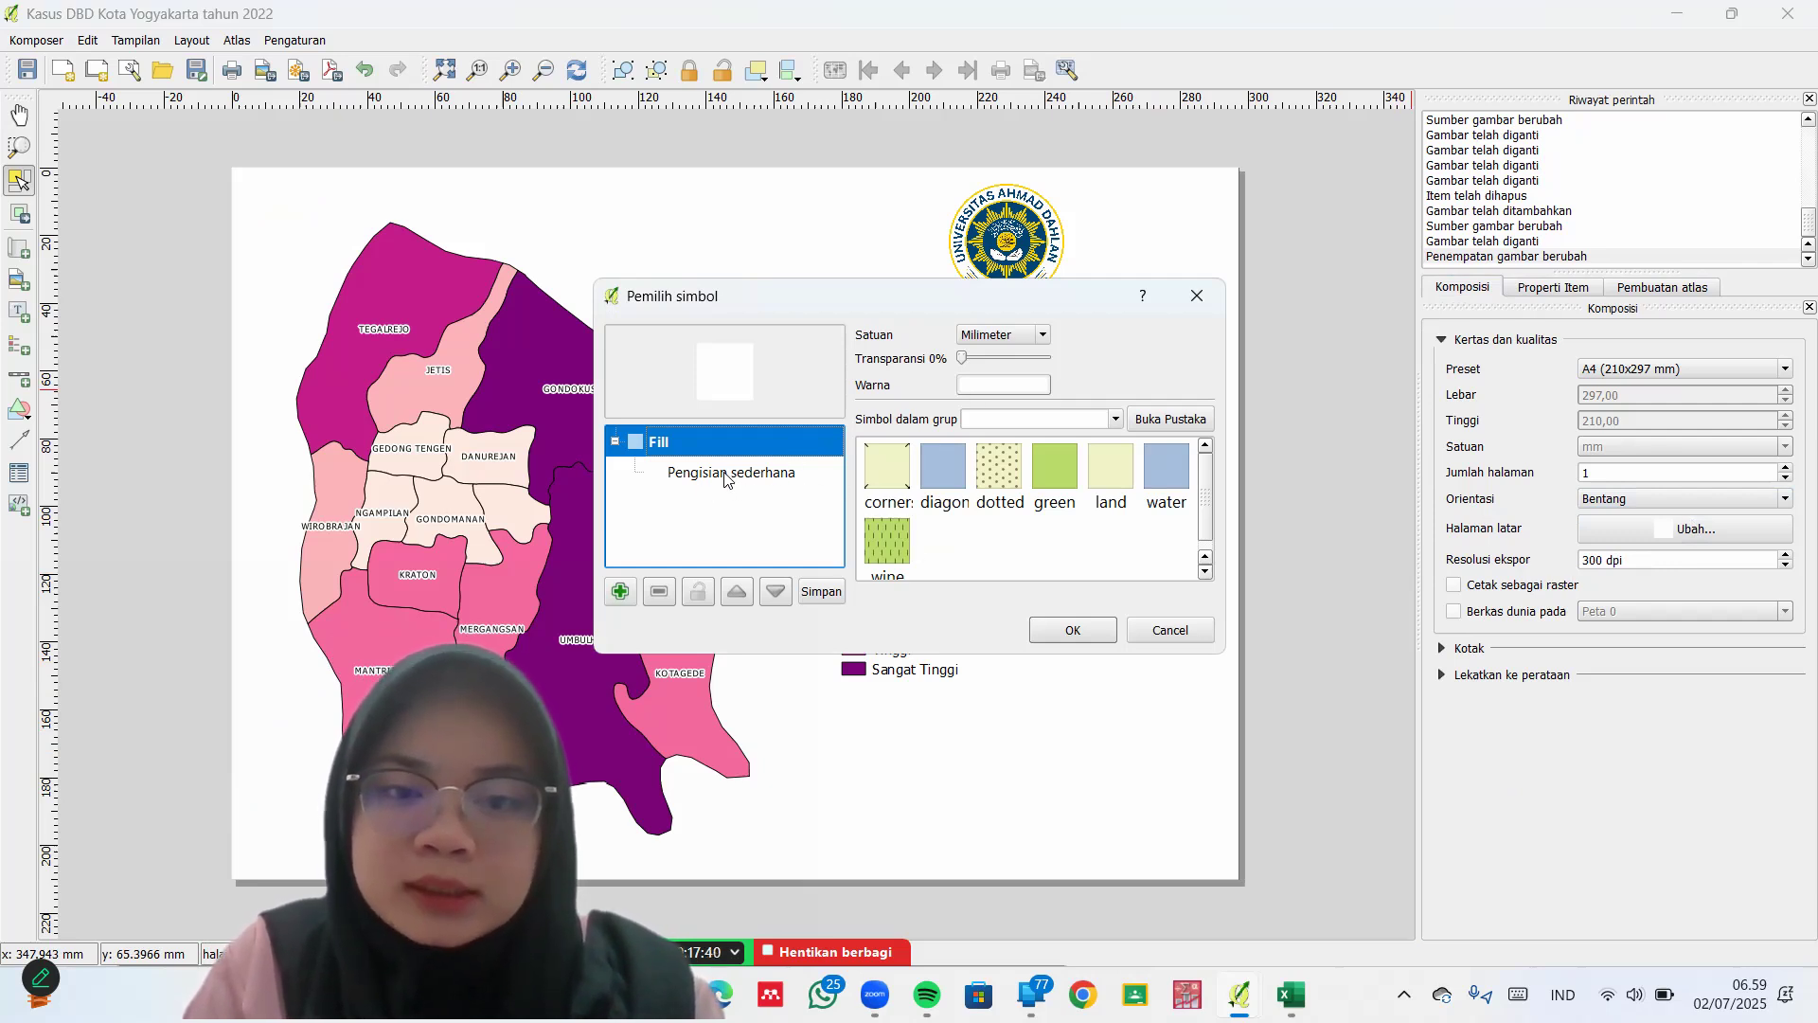
left_click(689, 476)
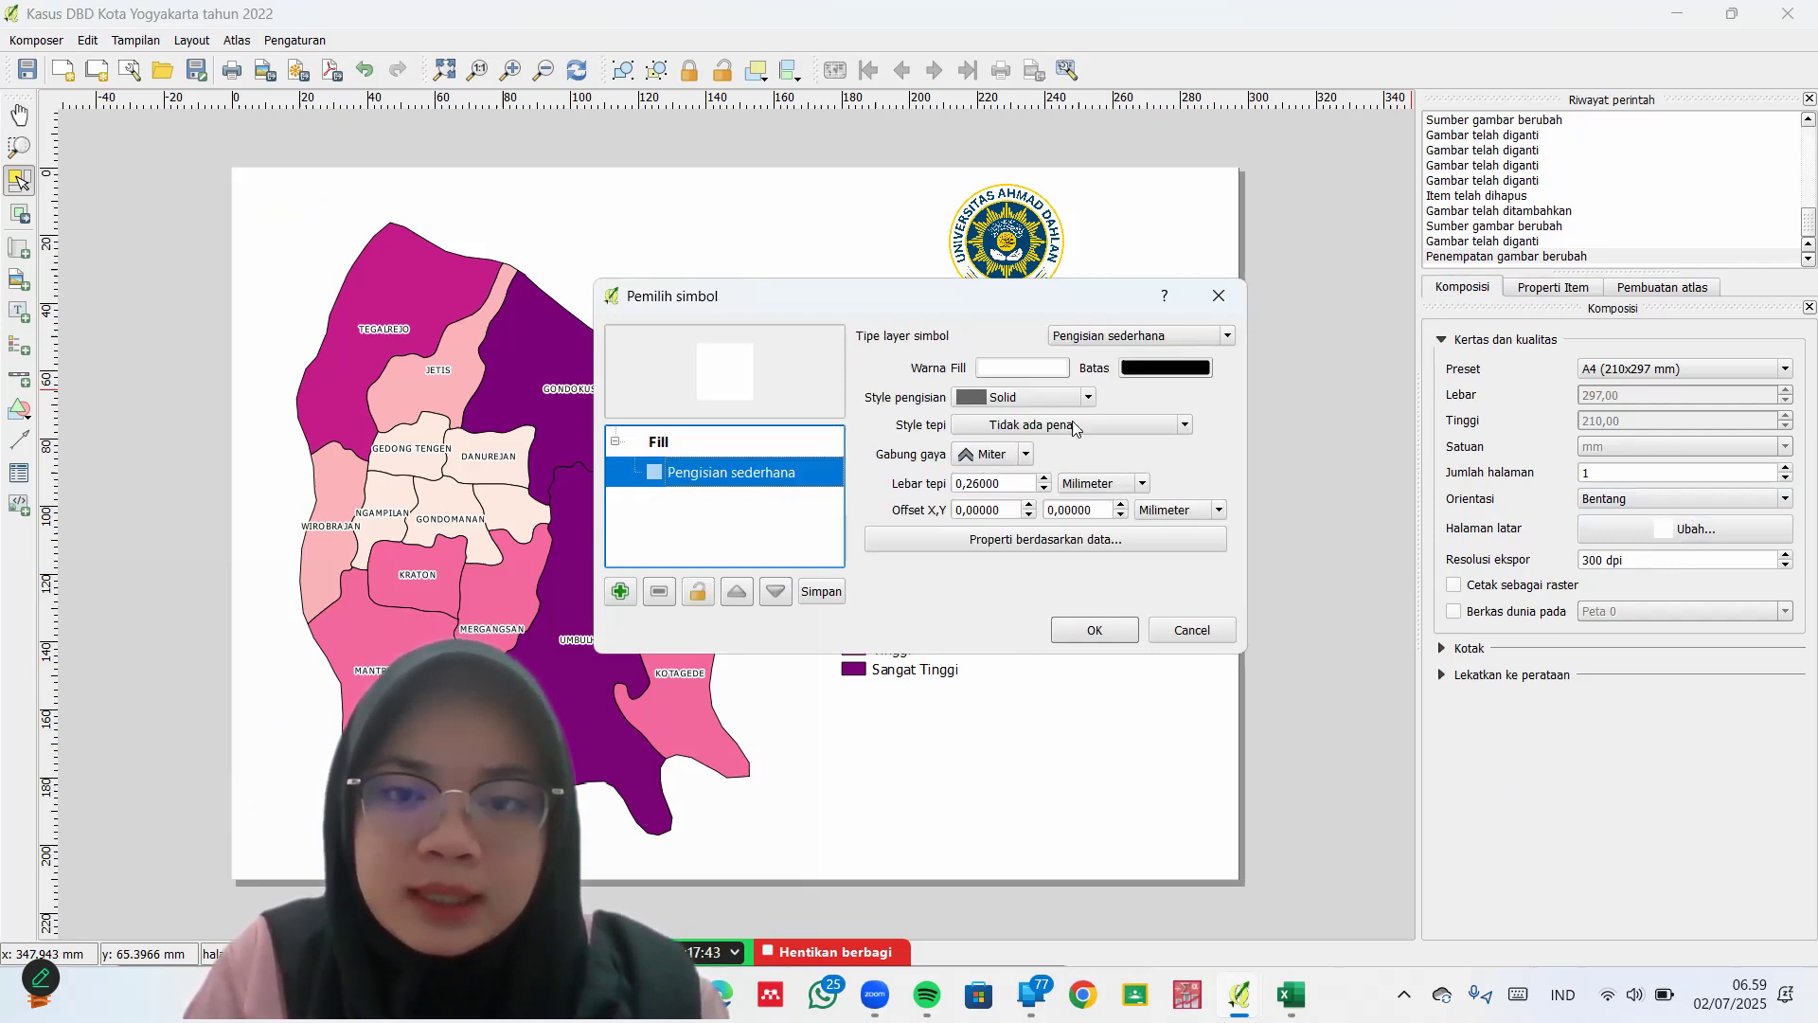
left_click(1229, 337)
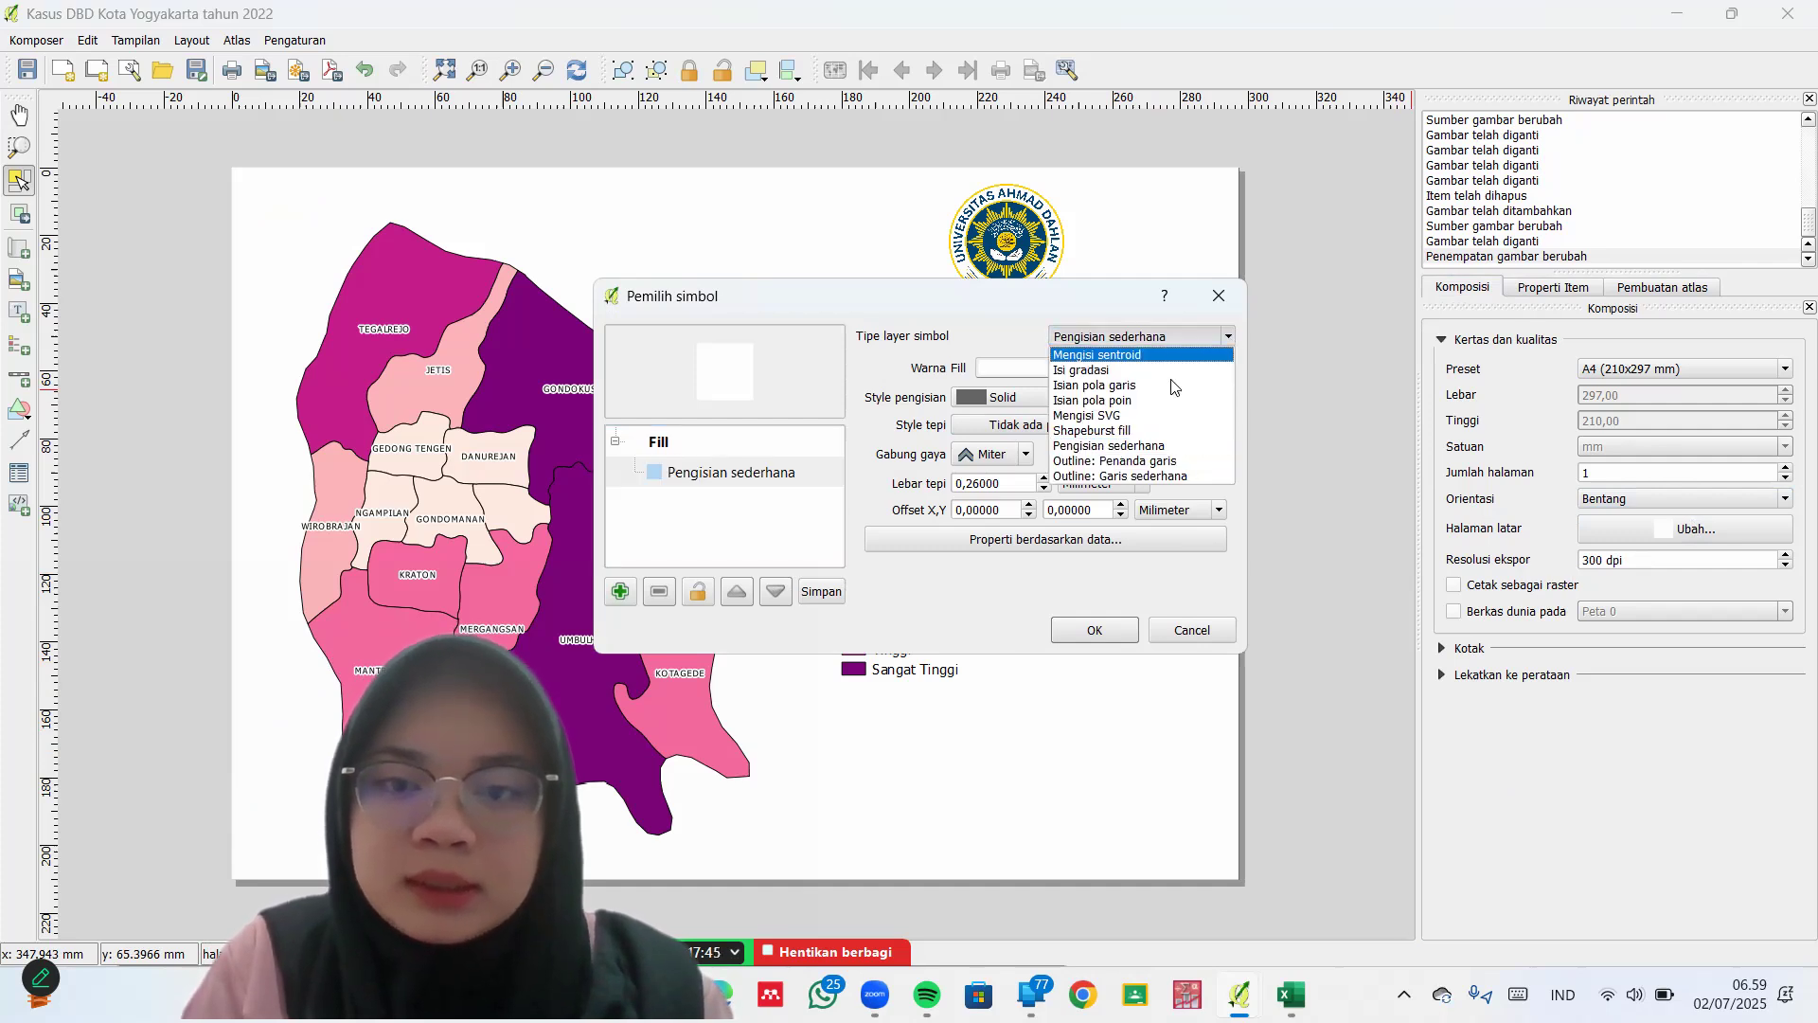
left_click(1153, 374)
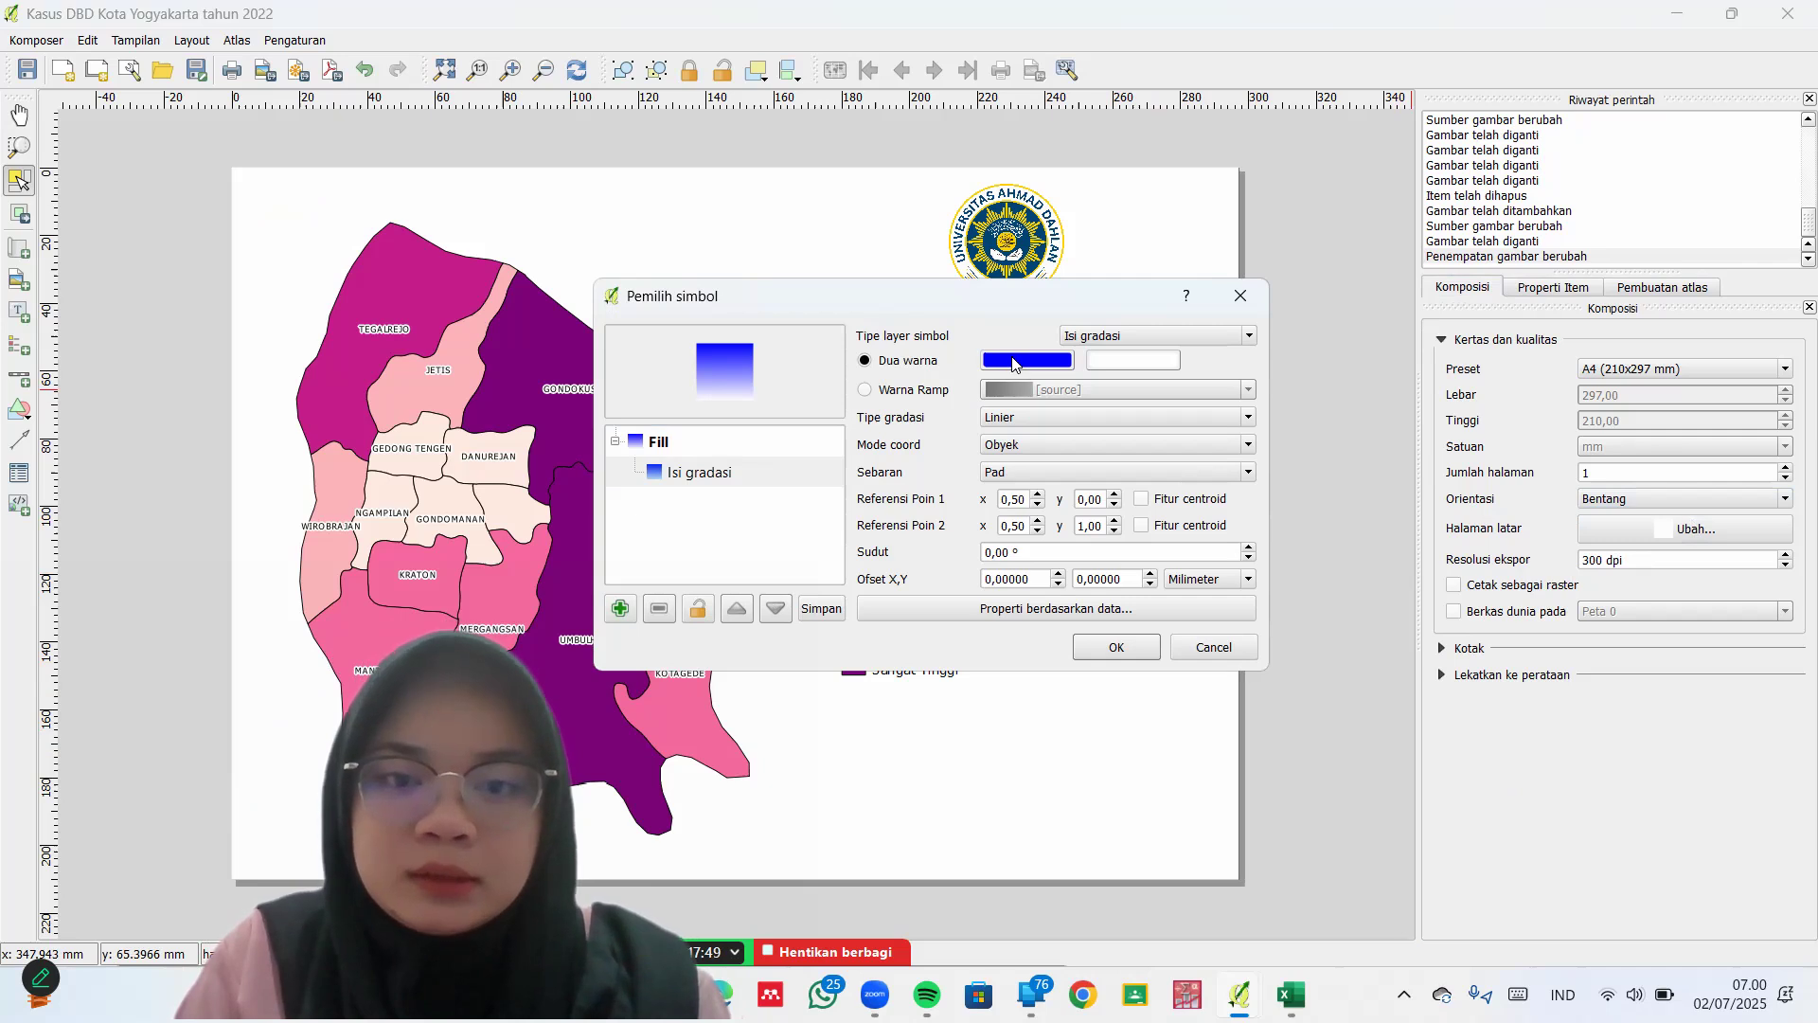
left_click(1013, 361)
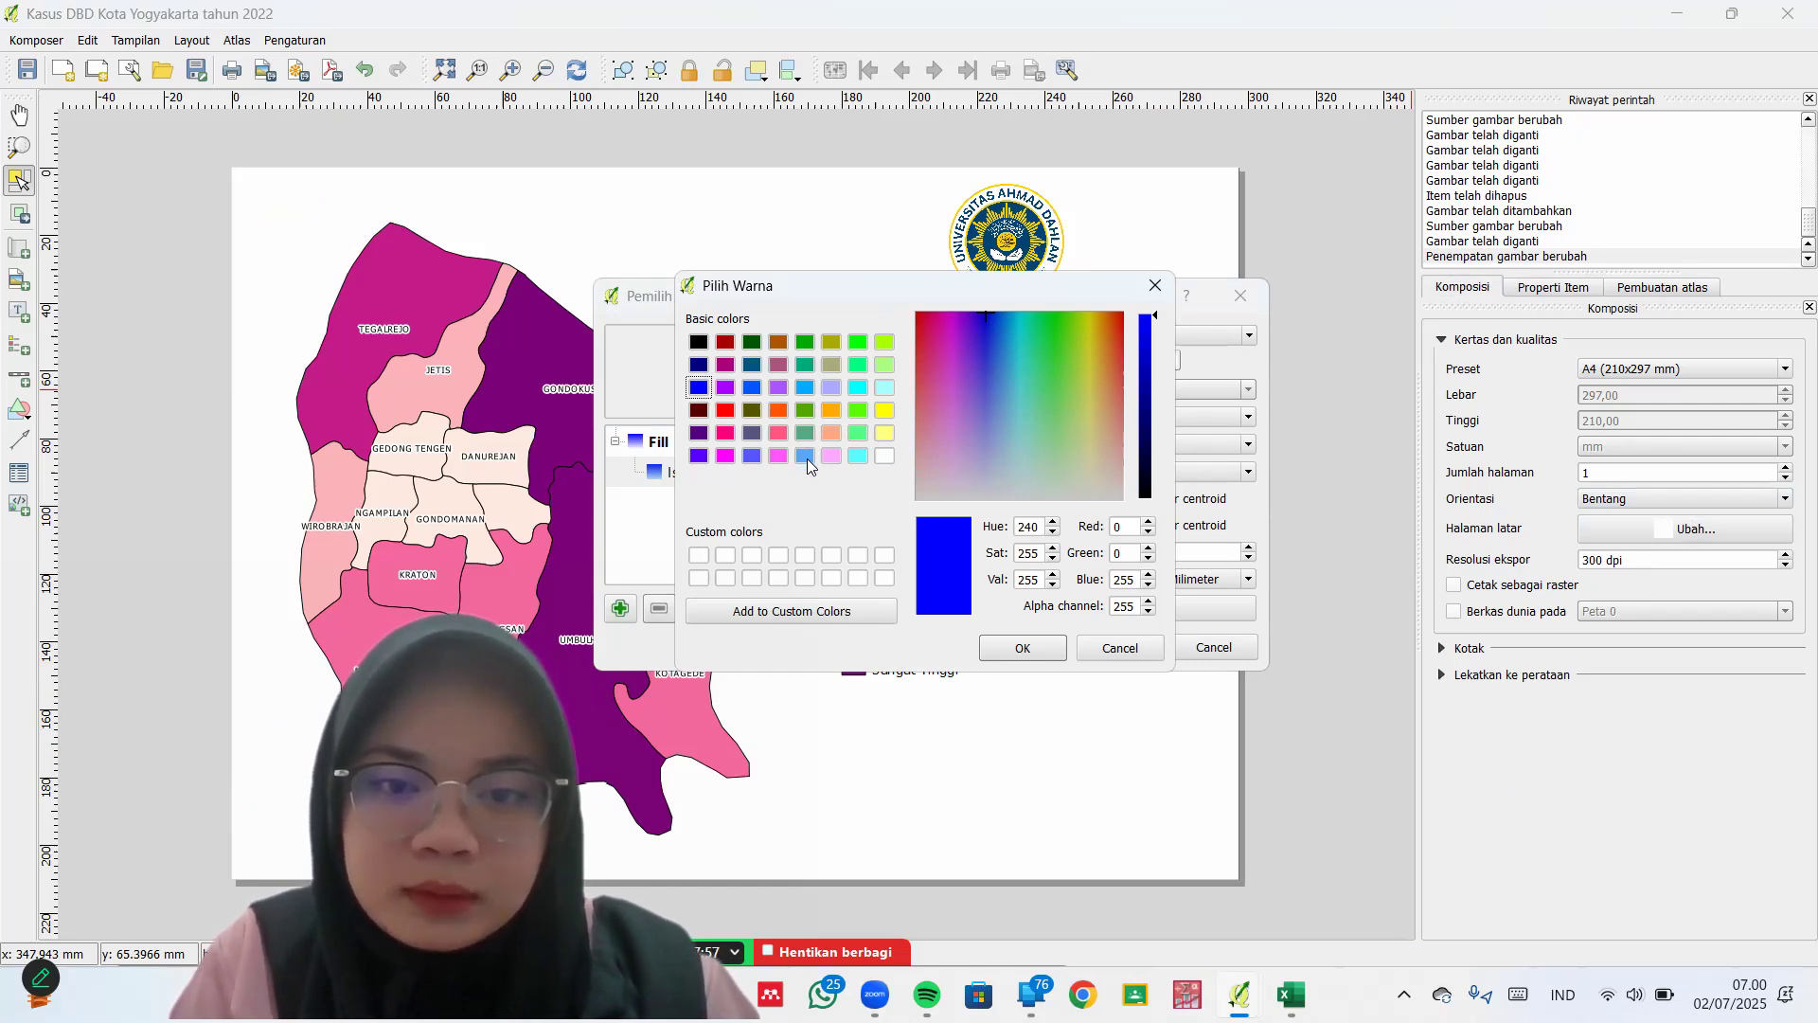
left_click(805, 455)
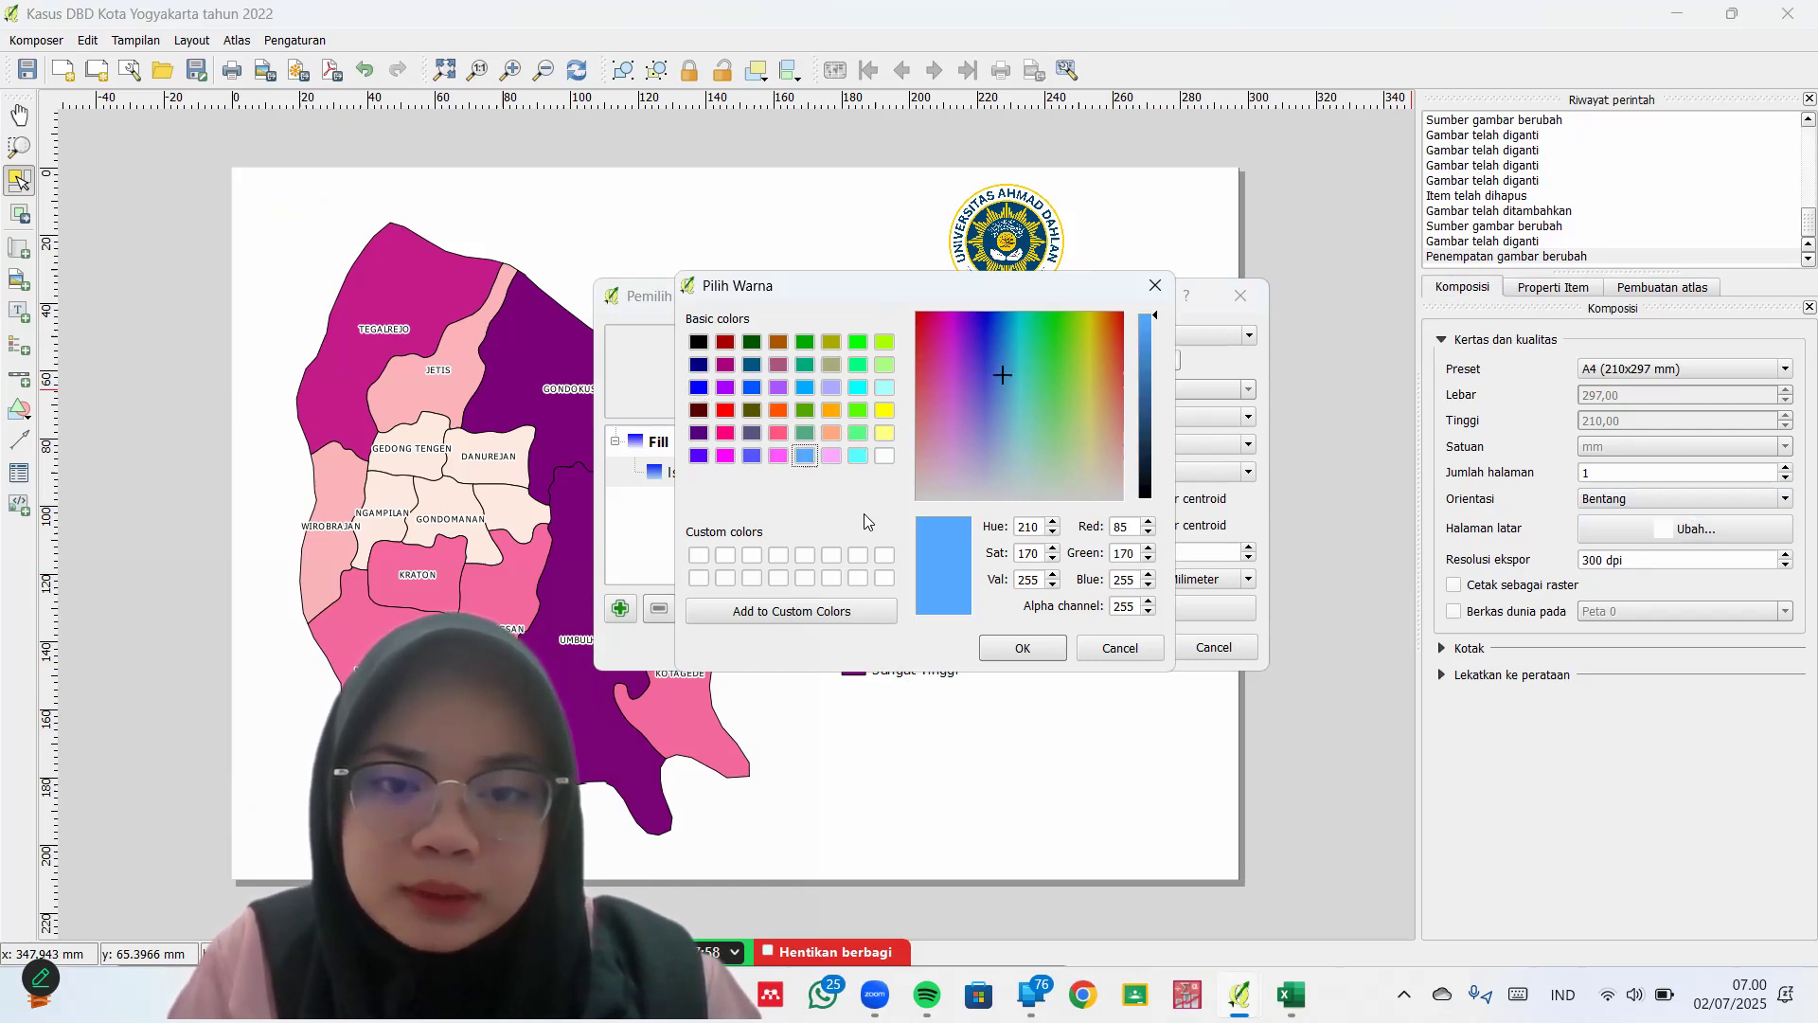
left_click(1042, 646)
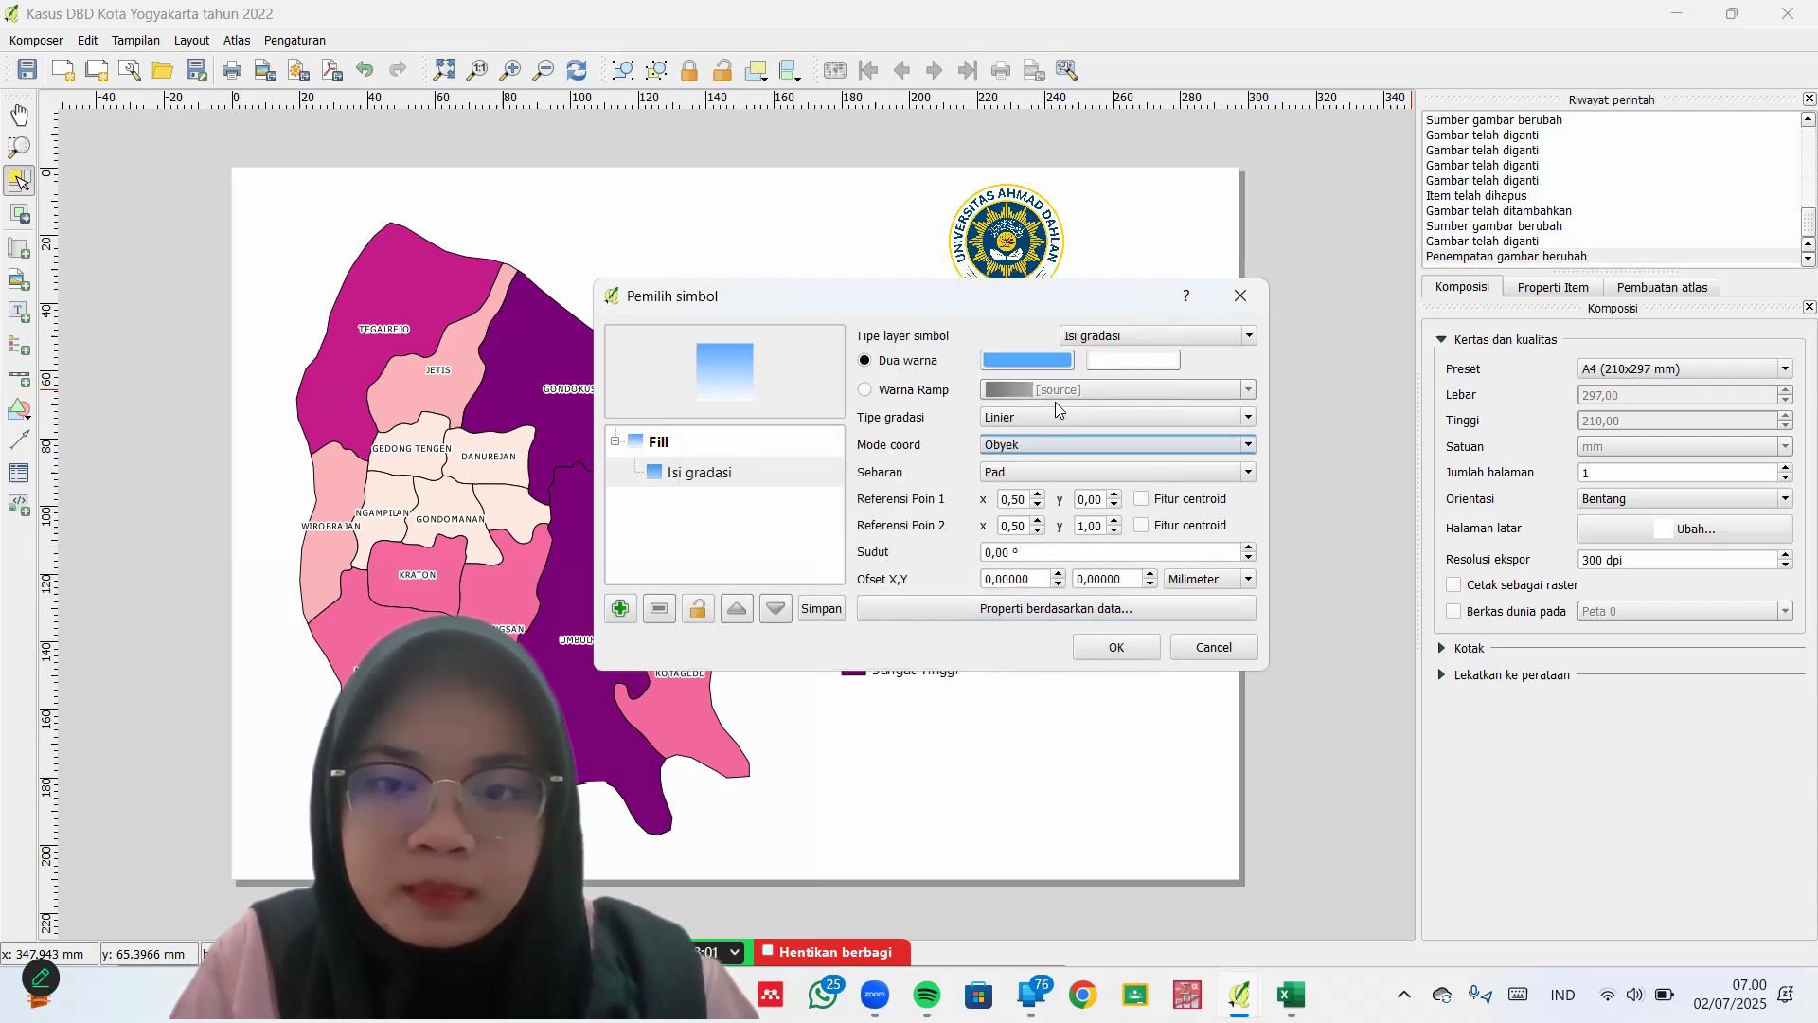
left_click(1129, 647)
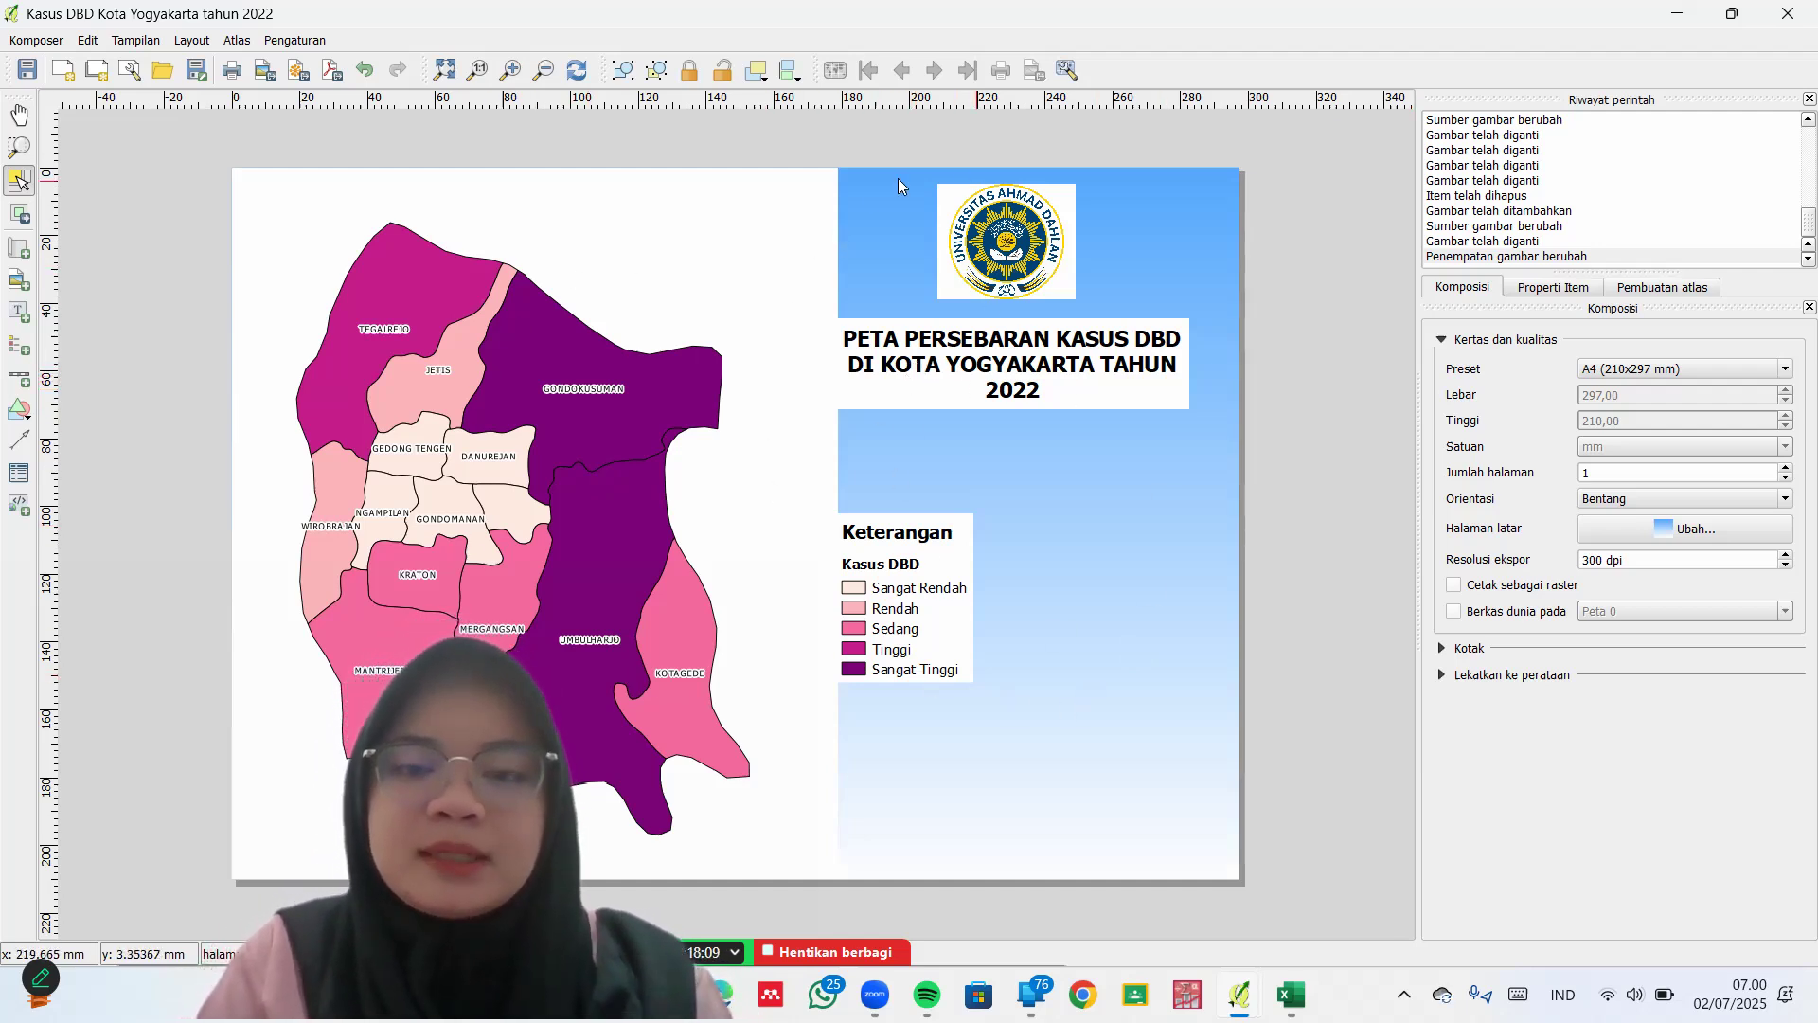
Turn off Latar belakang for the university logo, map title and empty picture frame
left_click(998, 263)
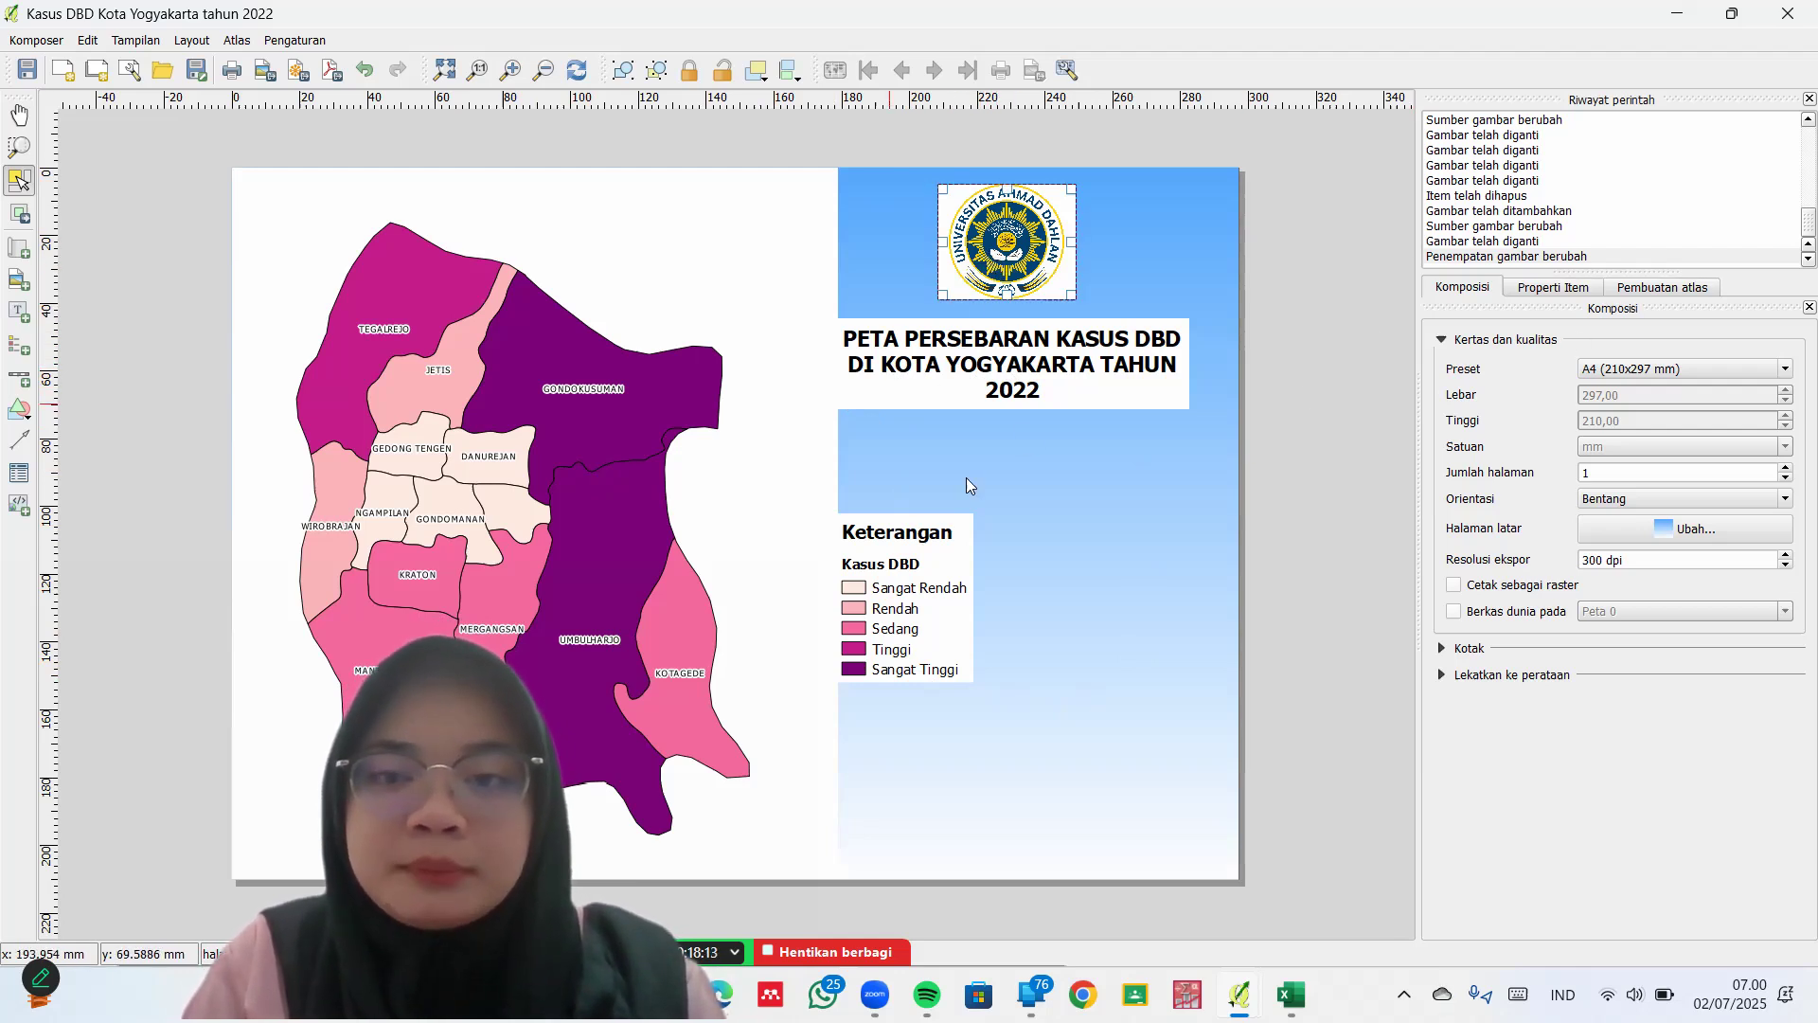
left_click(1589, 288)
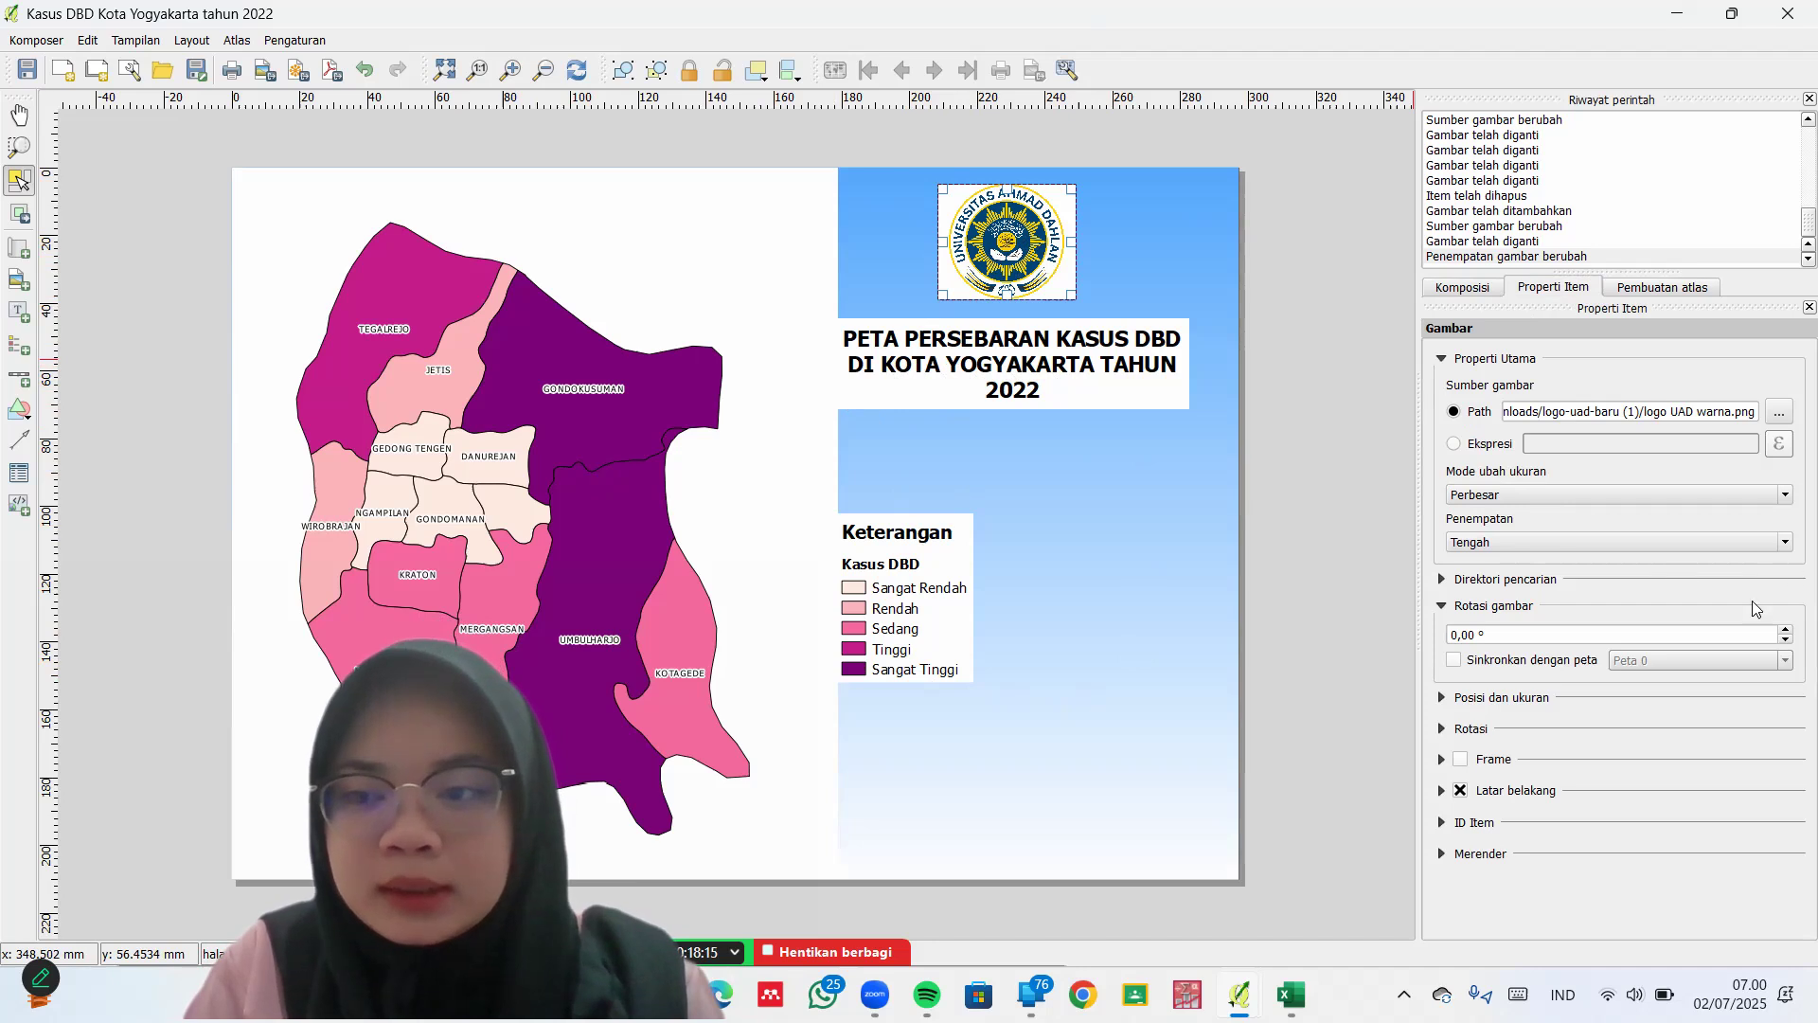
left_click(1458, 791)
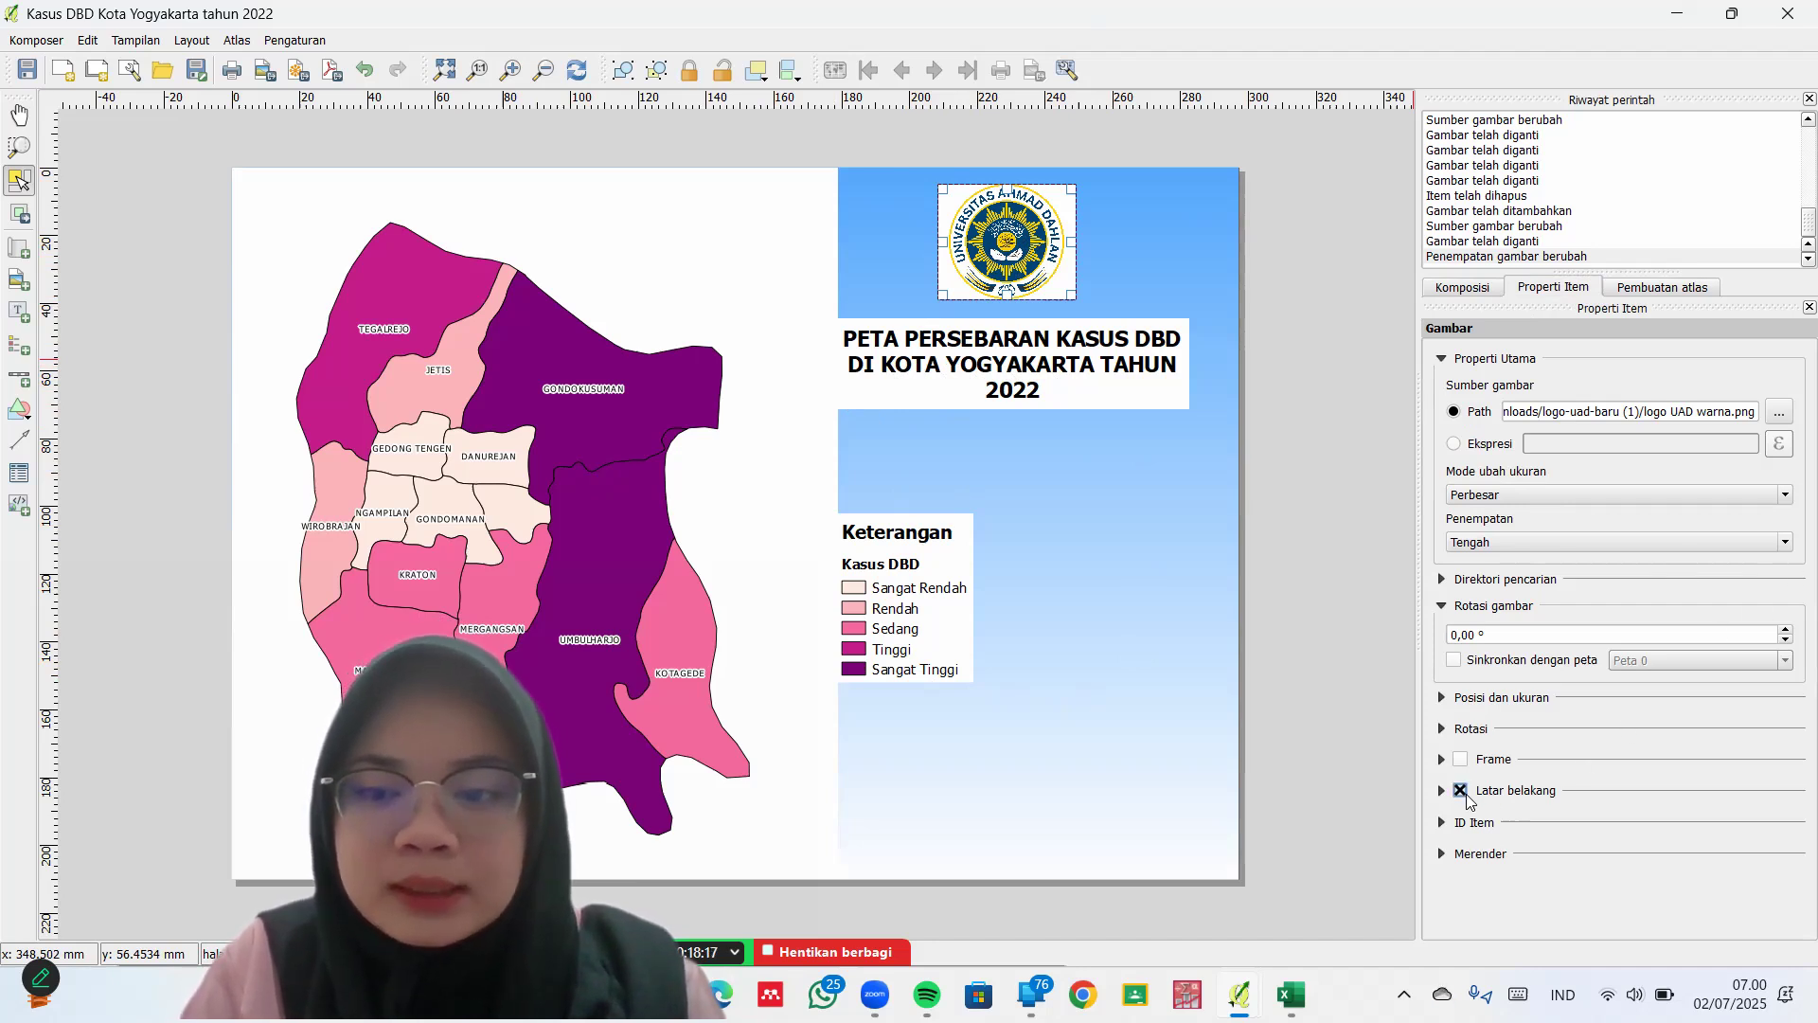
left_click(1091, 373)
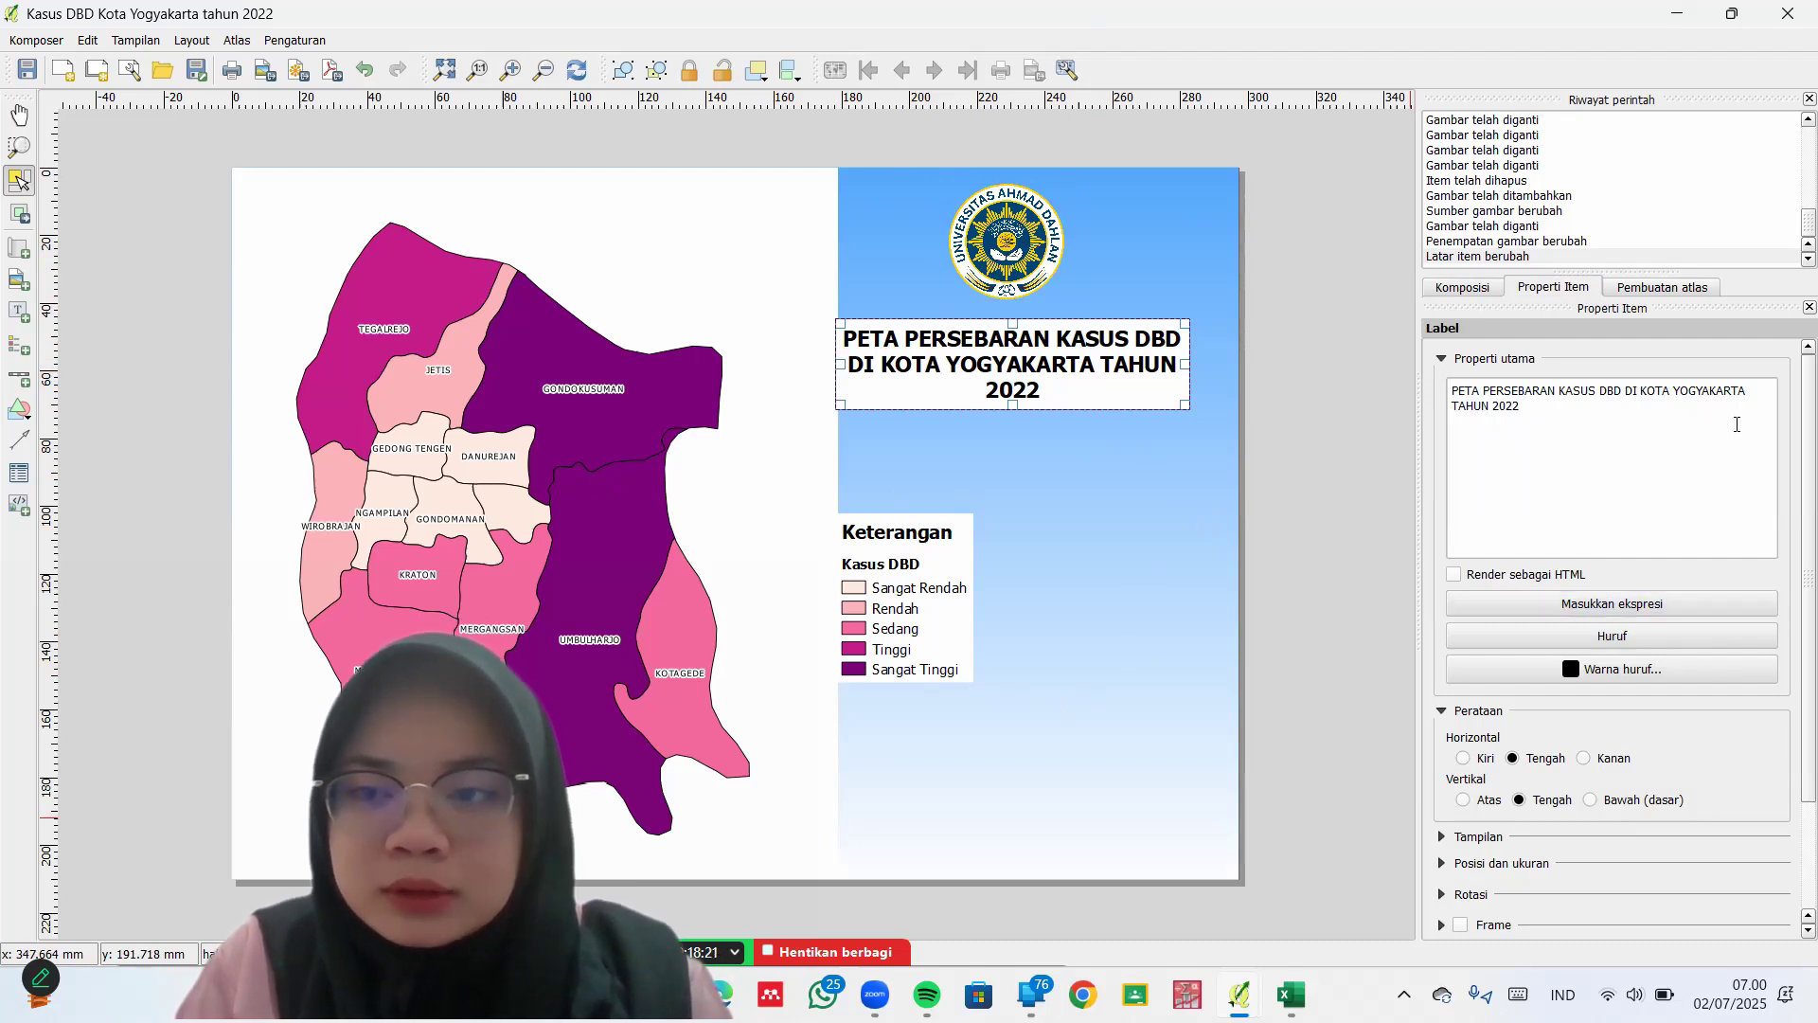
scroll(1792, 480, "down", 3)
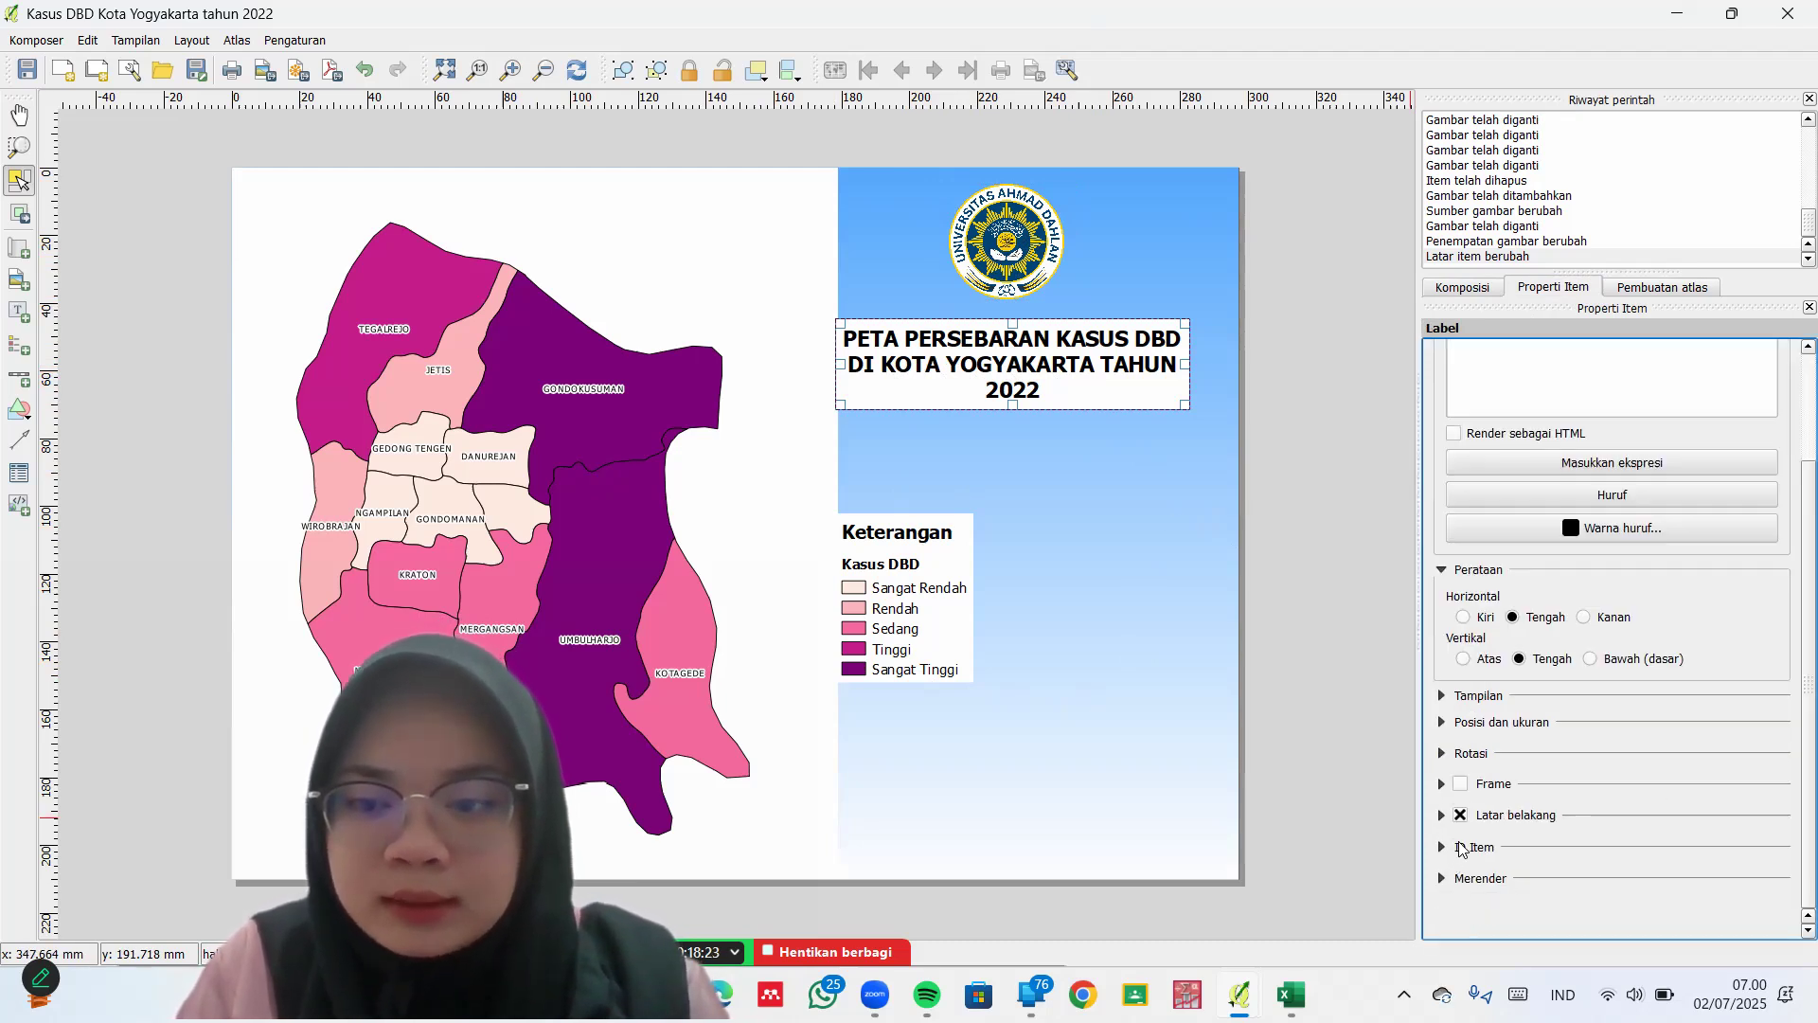
left_click(1461, 816)
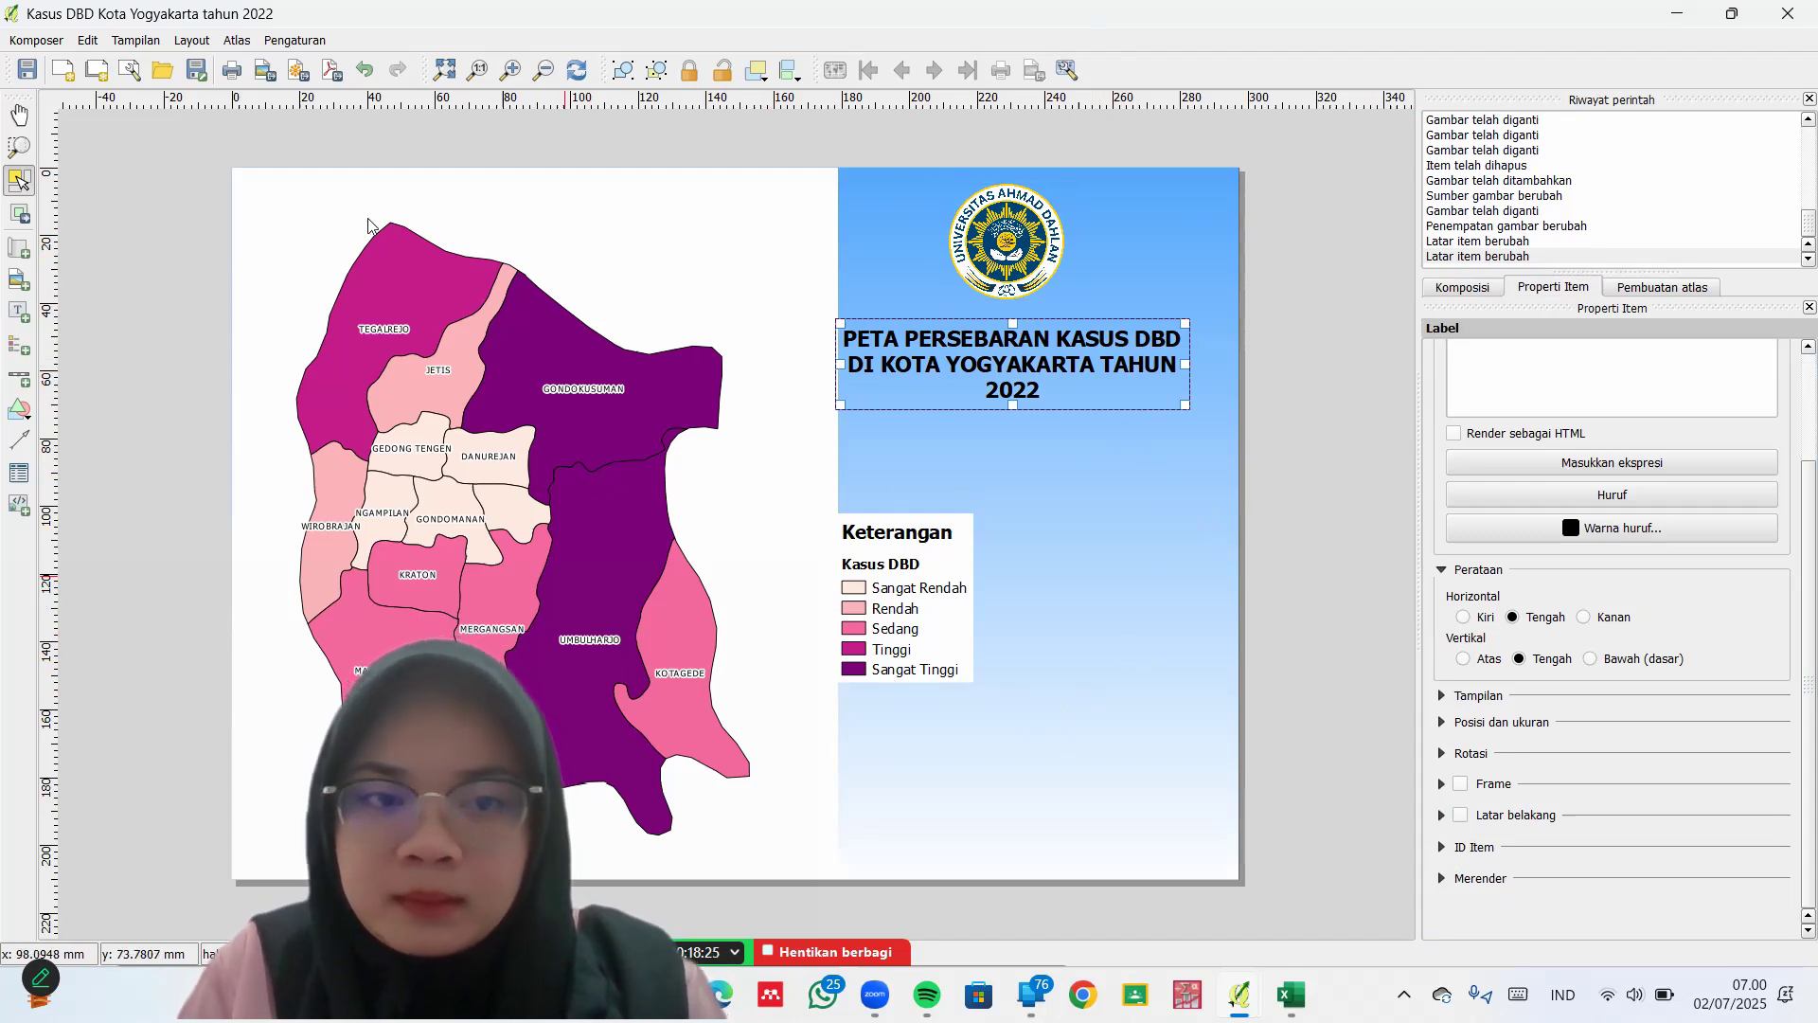
left_click(286, 227)
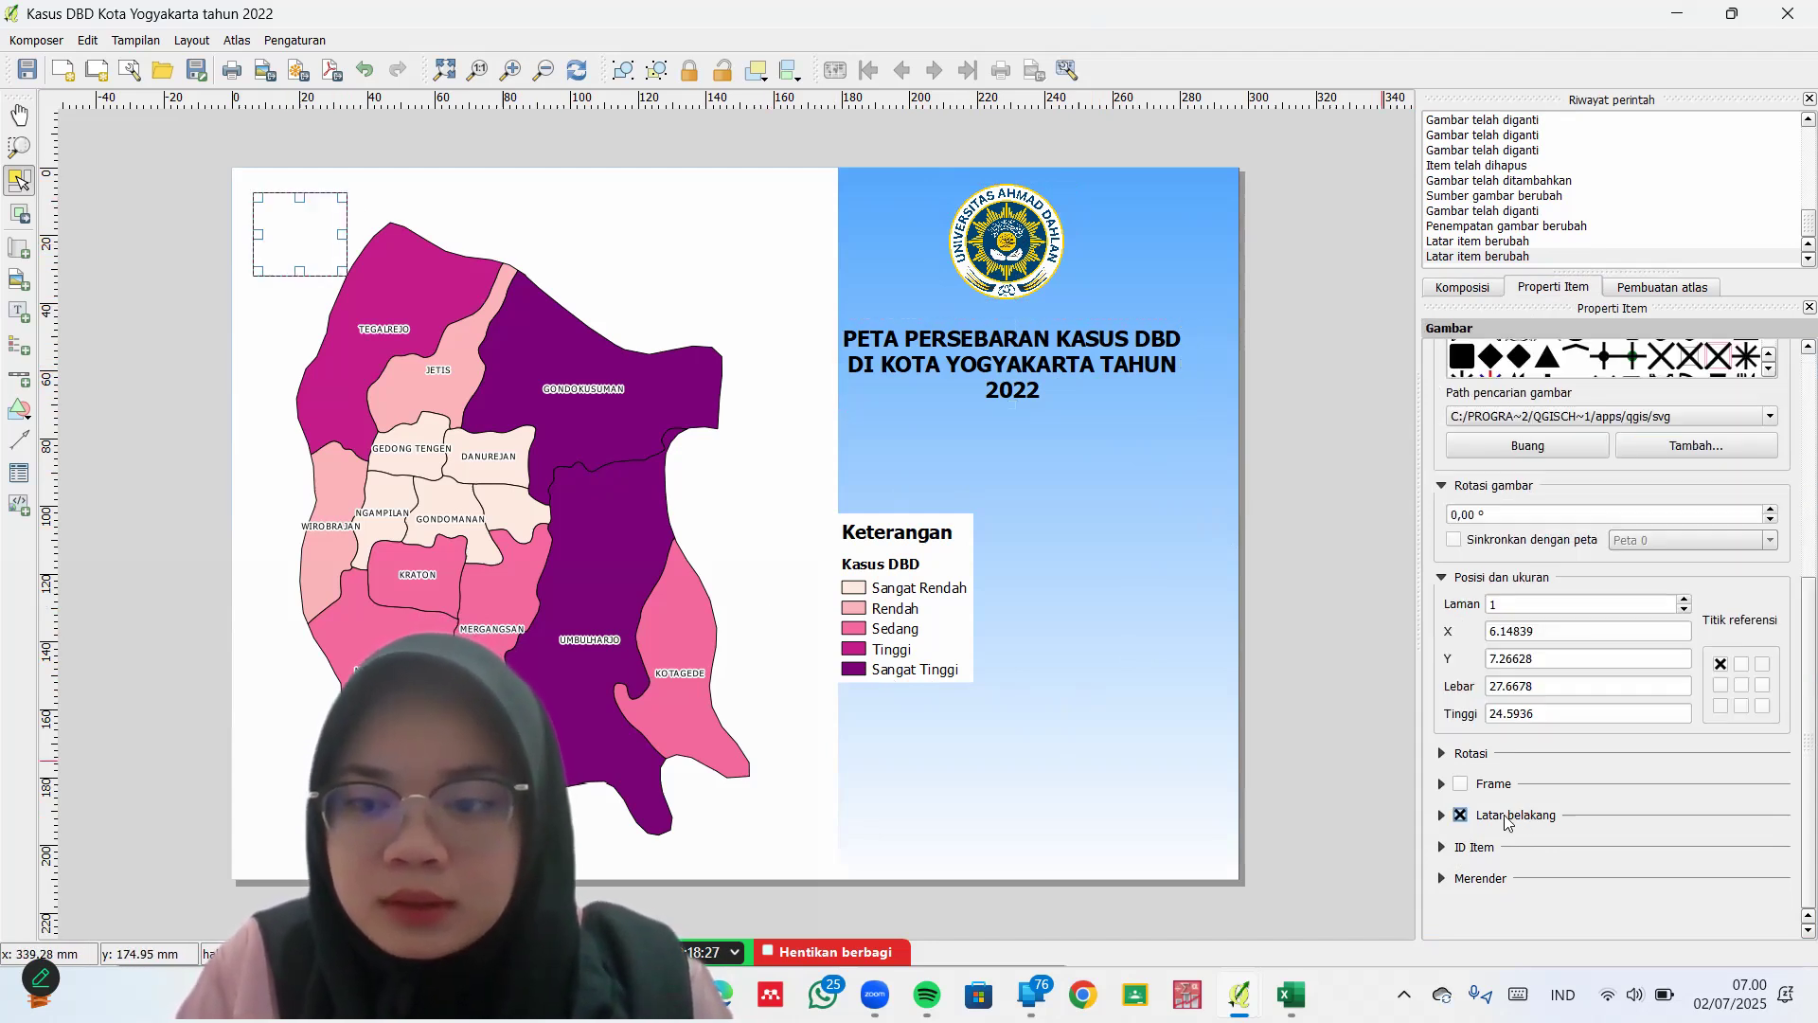
left_click(1460, 813)
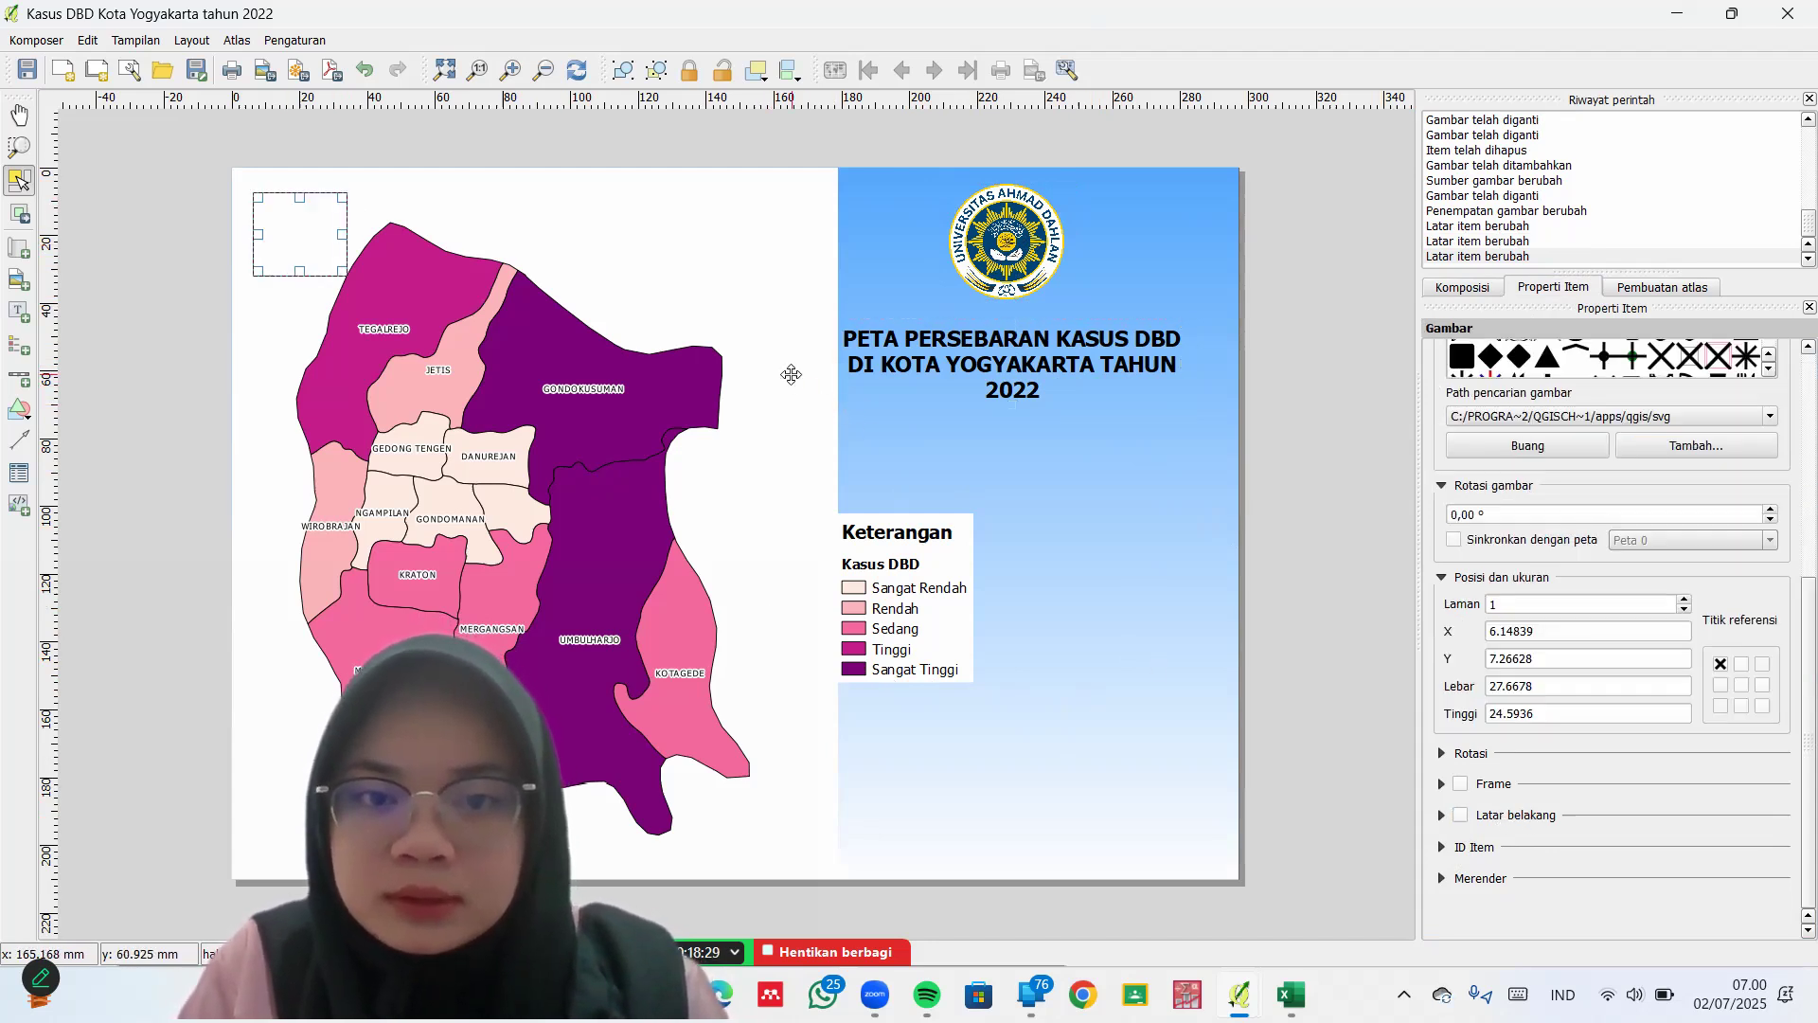
Make the map and legend backgrounds transparent and move the empty picture frame below the title
left_click(792, 375)
left_click(1788, 717)
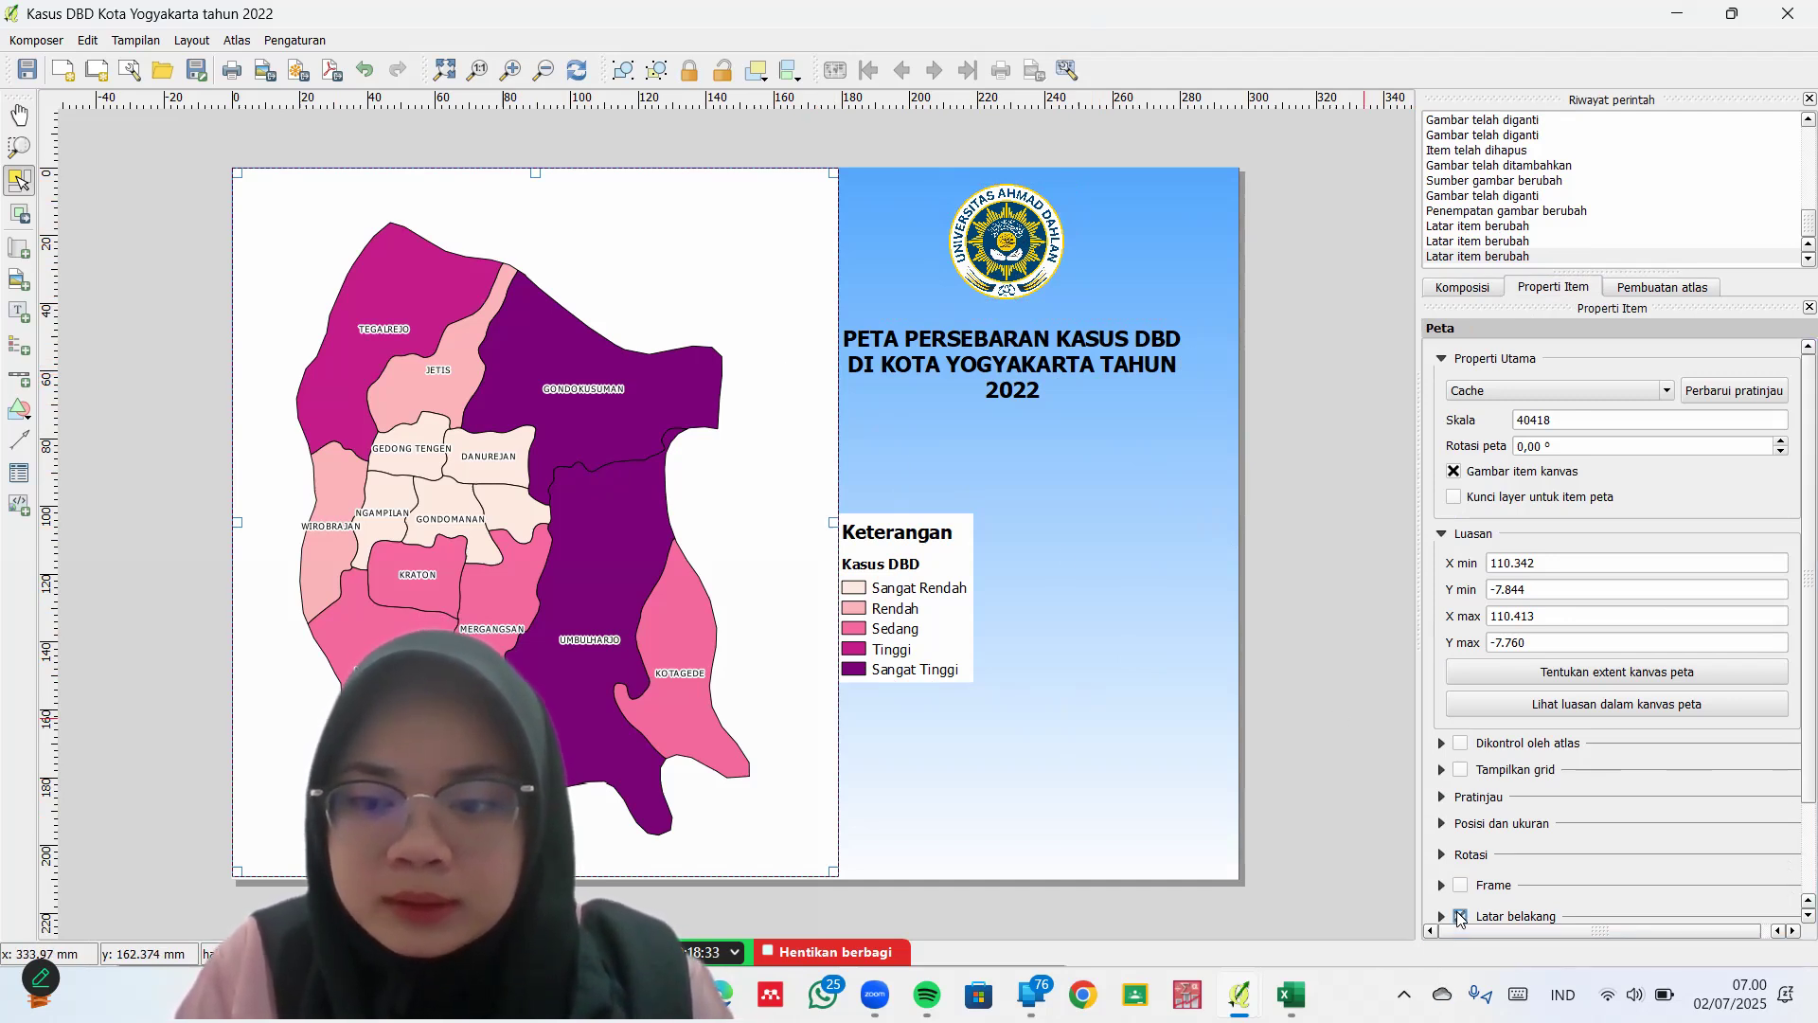
left_click(1459, 916)
left_click(954, 631)
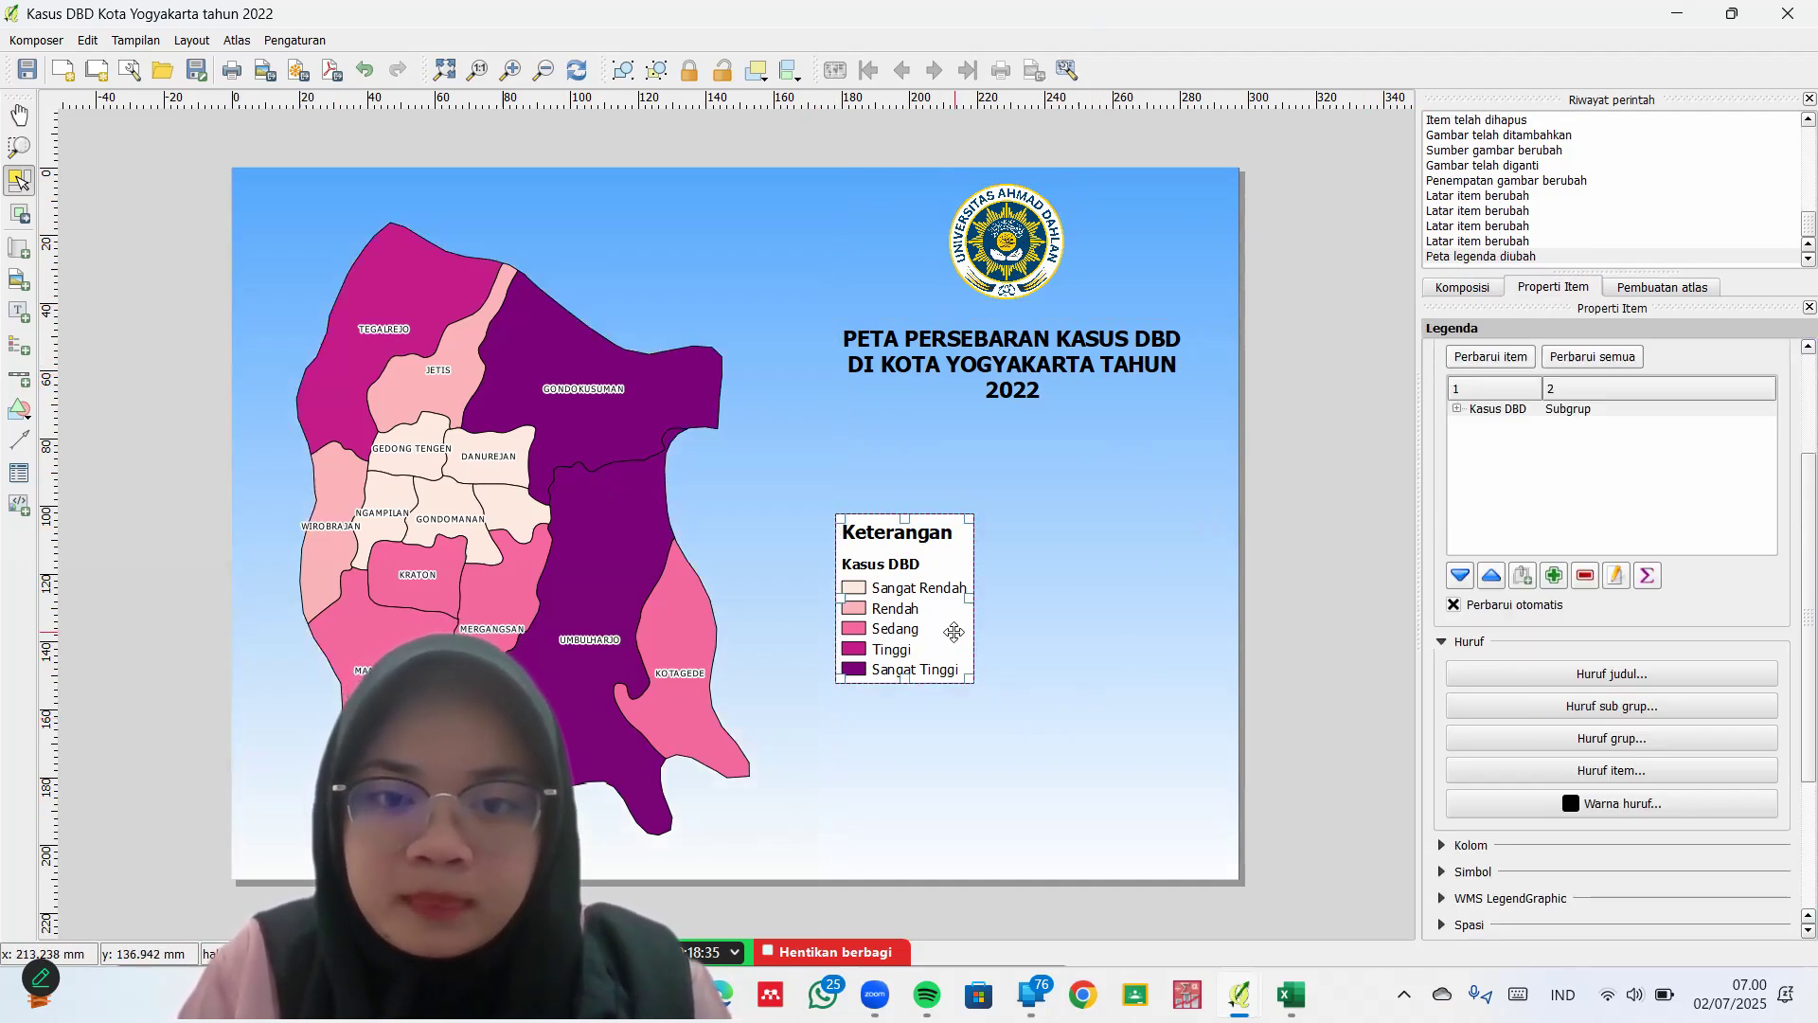
scroll(1792, 663, "down", 4)
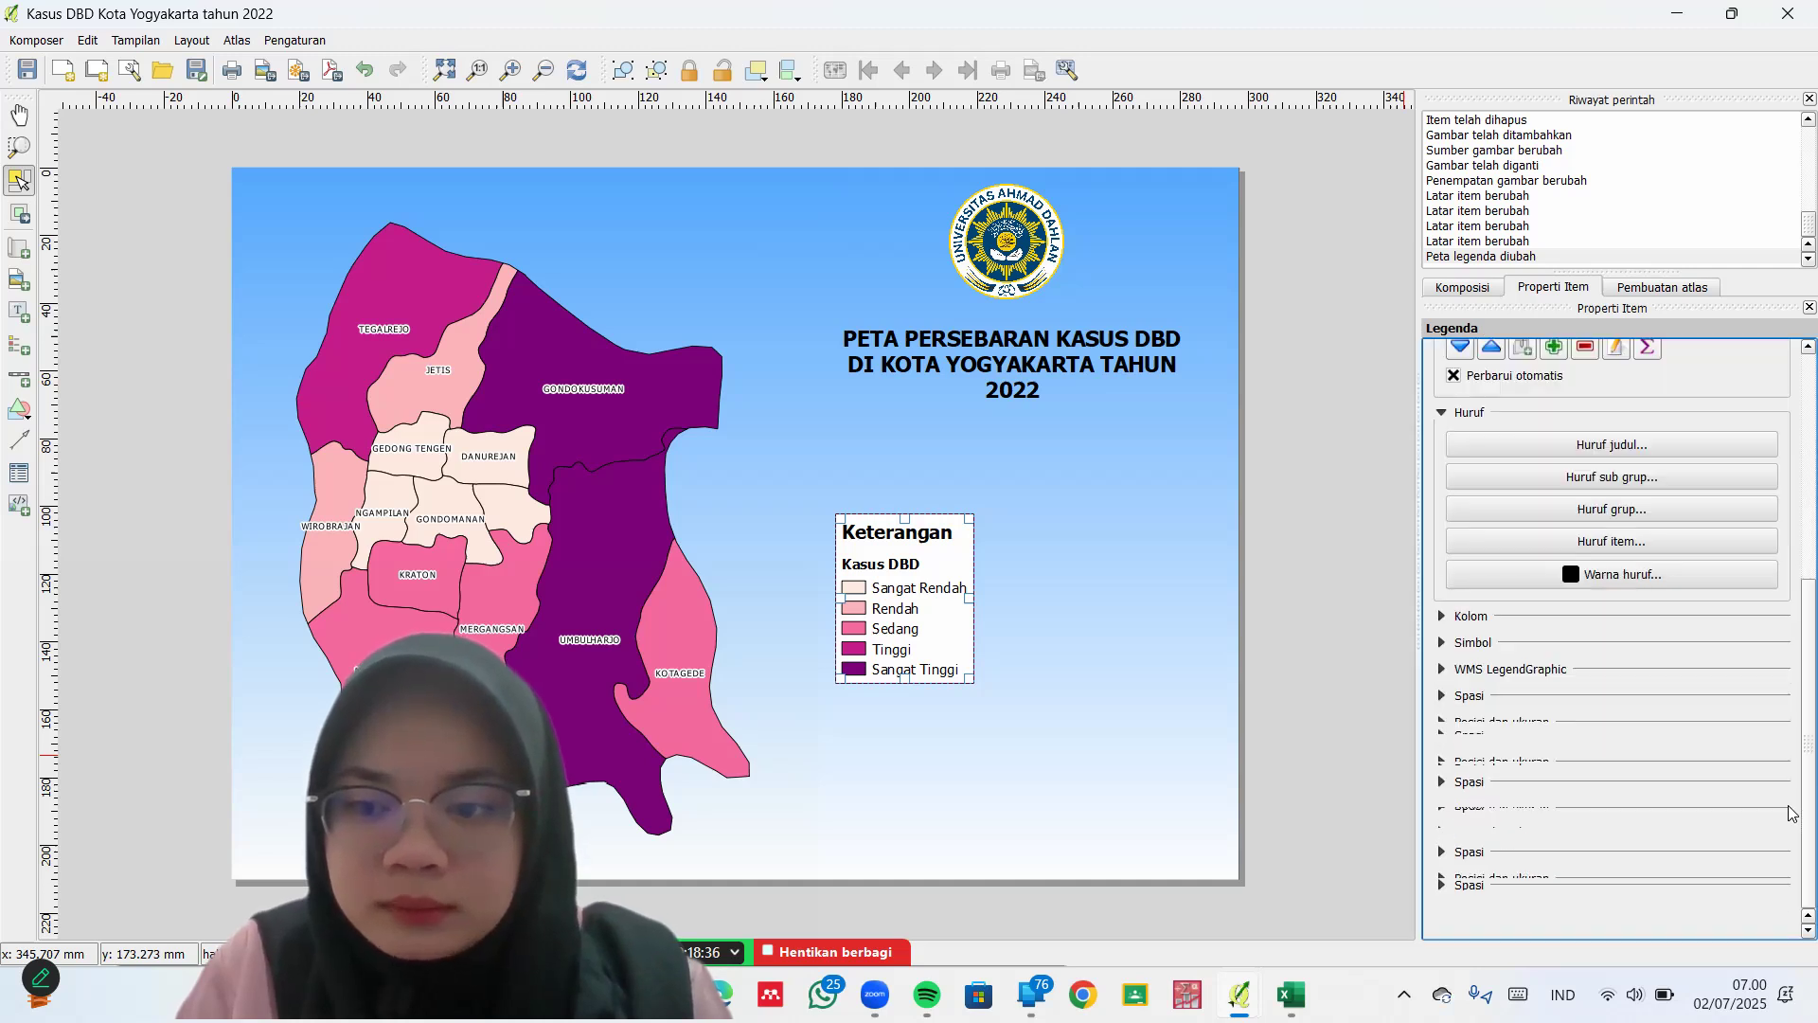
left_click(1459, 815)
left_click(1034, 632)
left_click(285, 230)
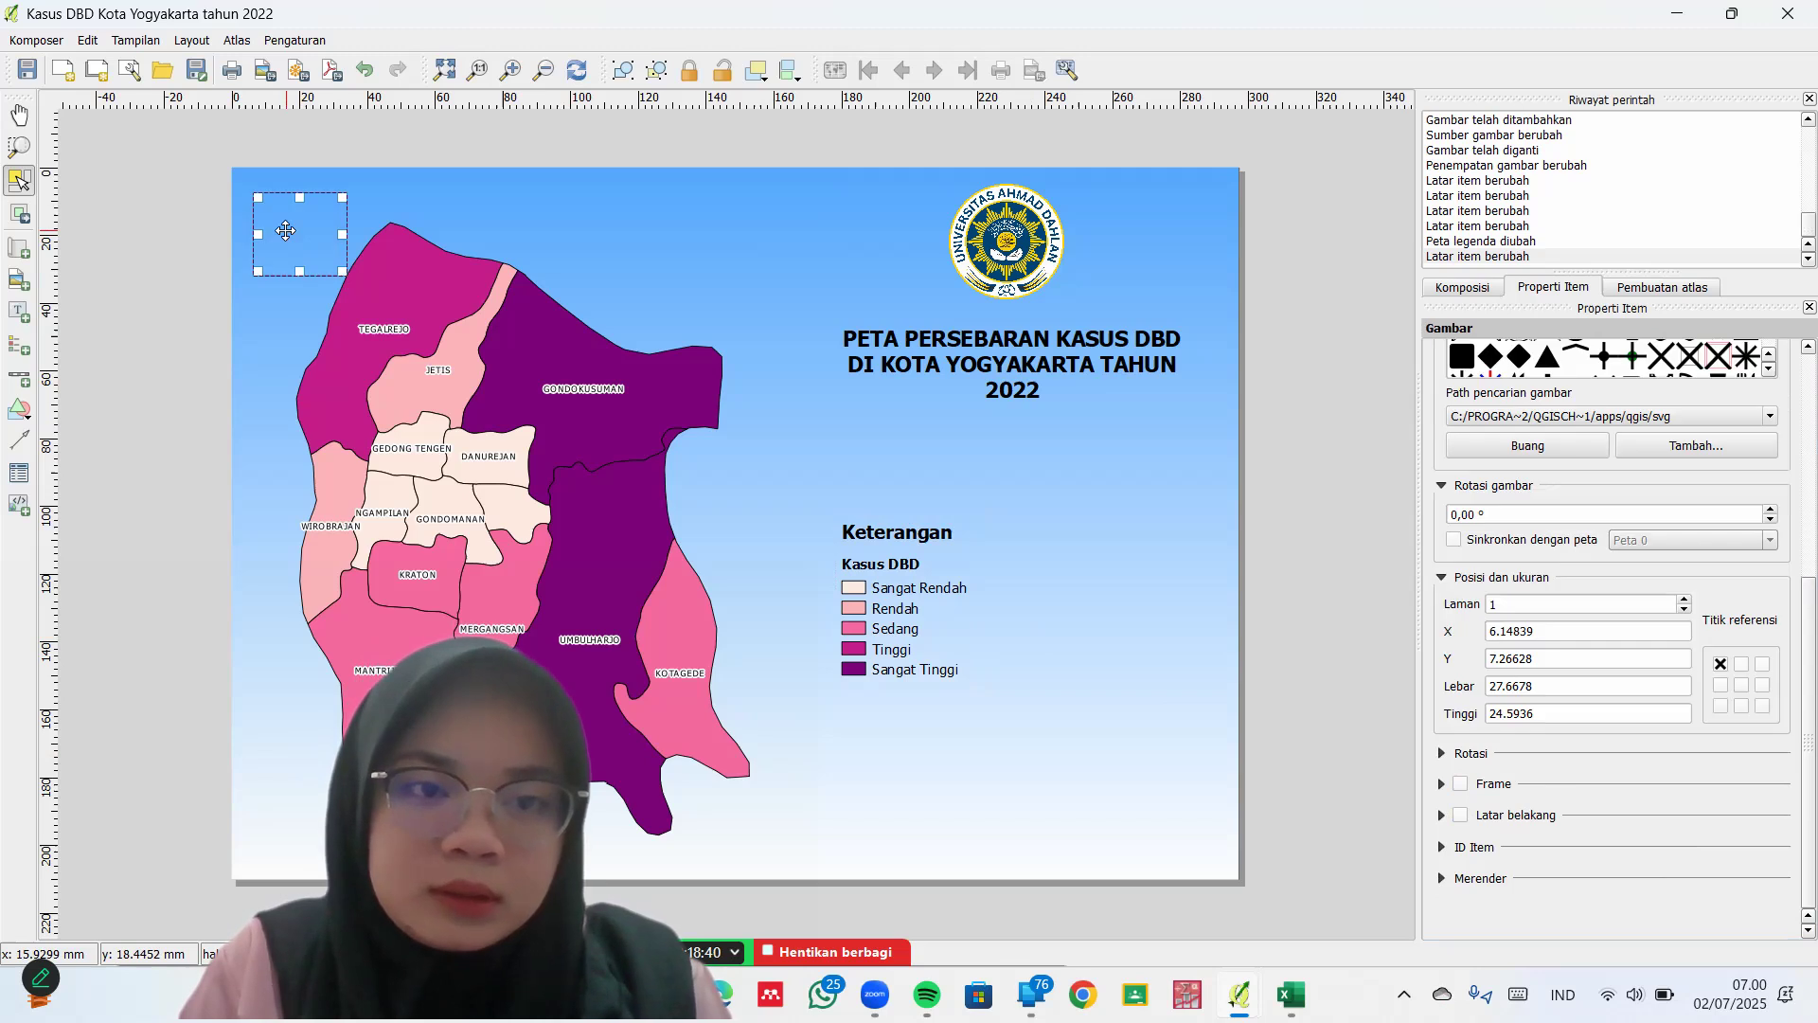
left_click_drag(285, 230, 887, 444)
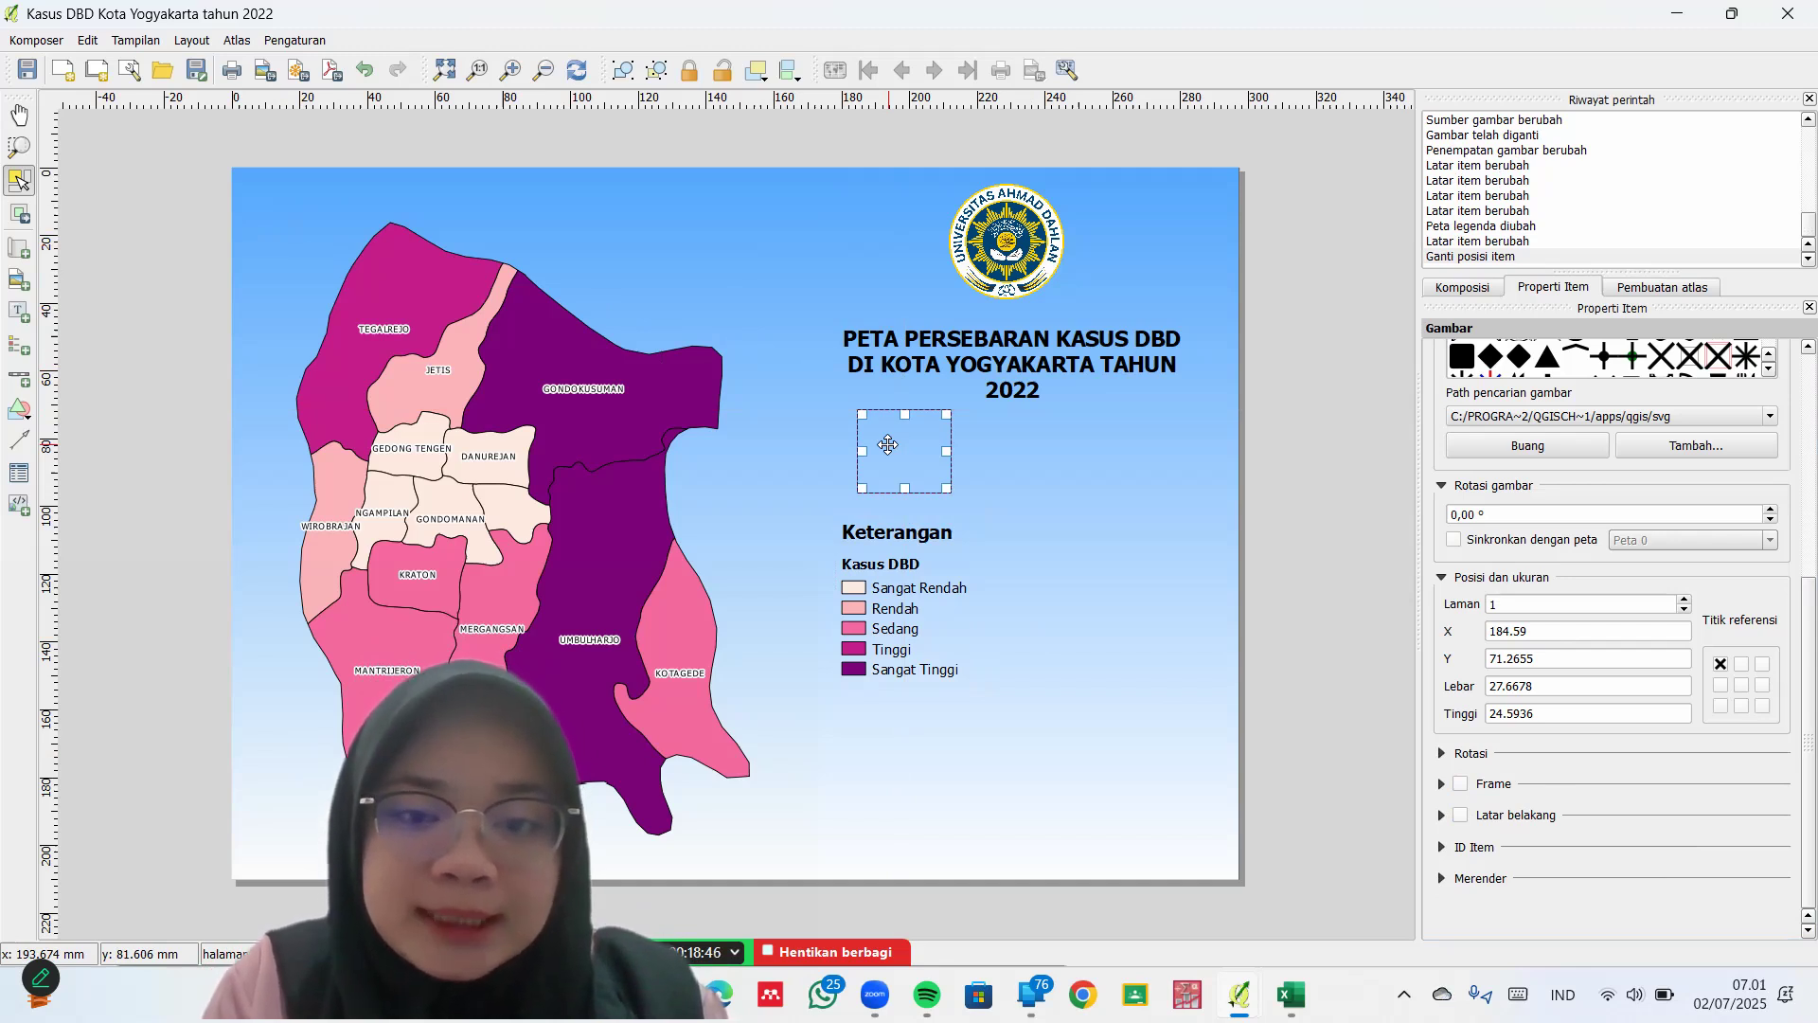
Replace the empty frame with a new picture frame at the lower left, placement Tengah
key("Delete")
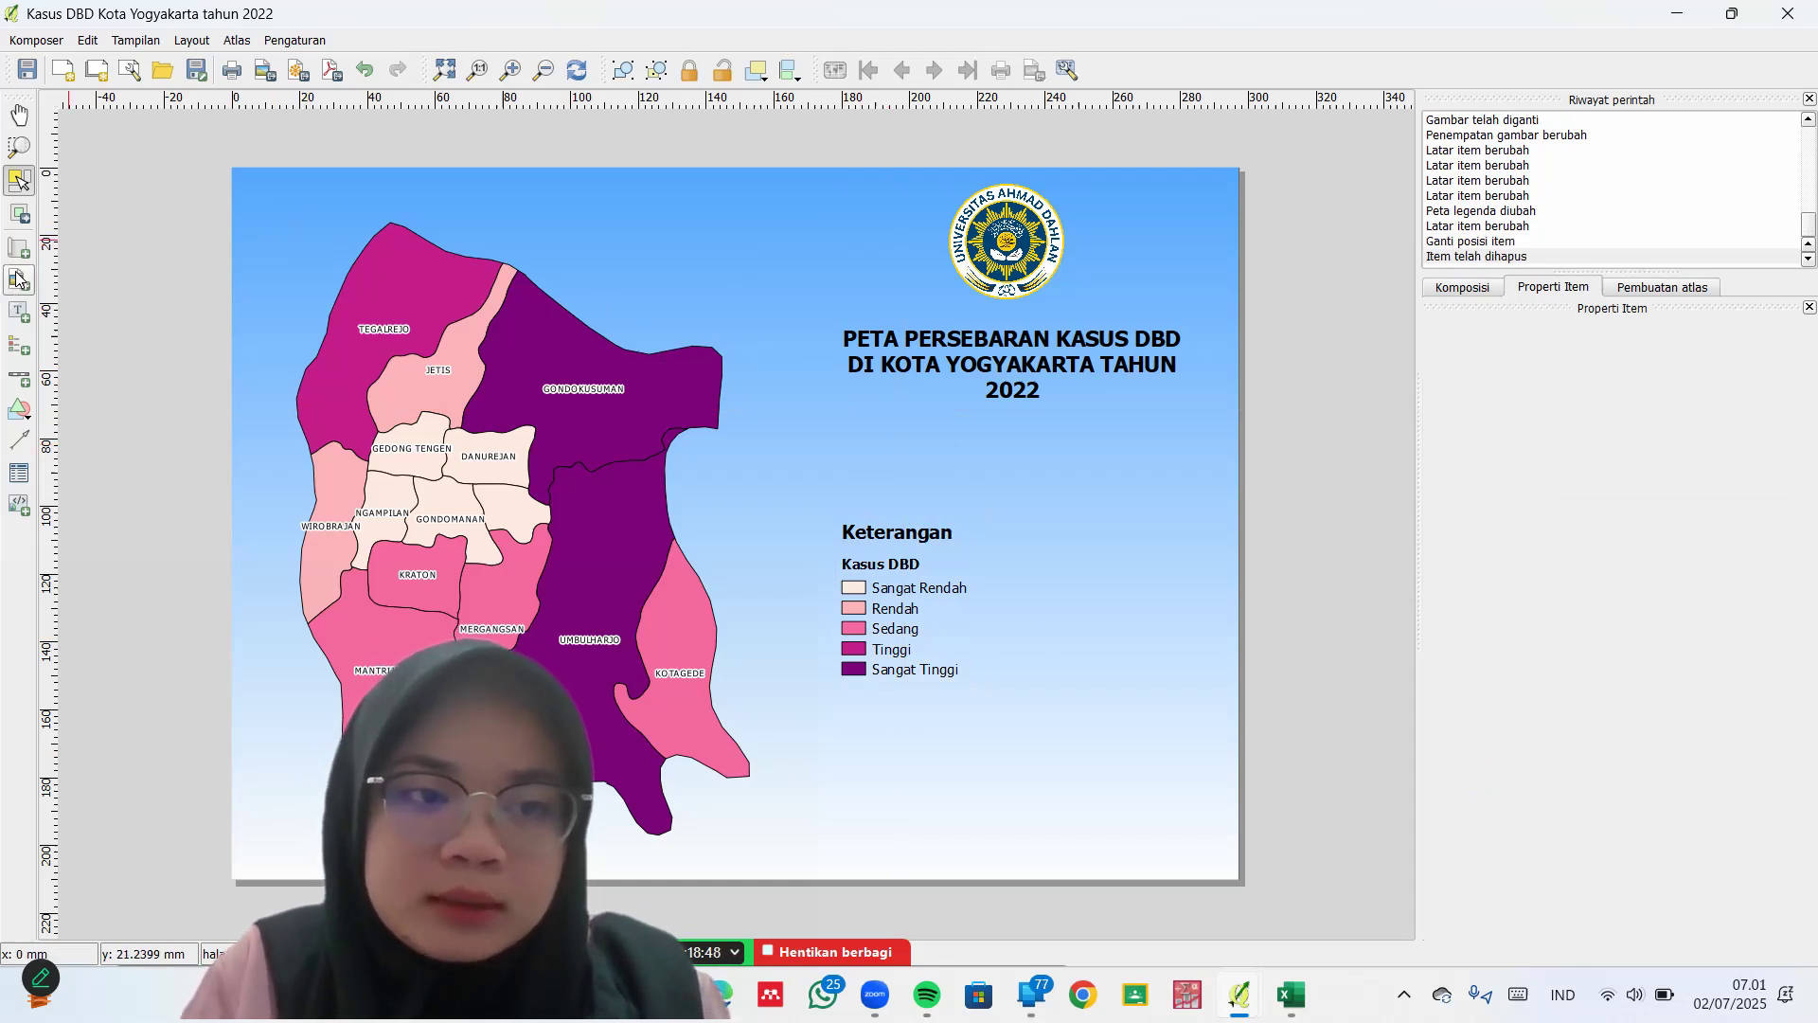
left_click(17, 281)
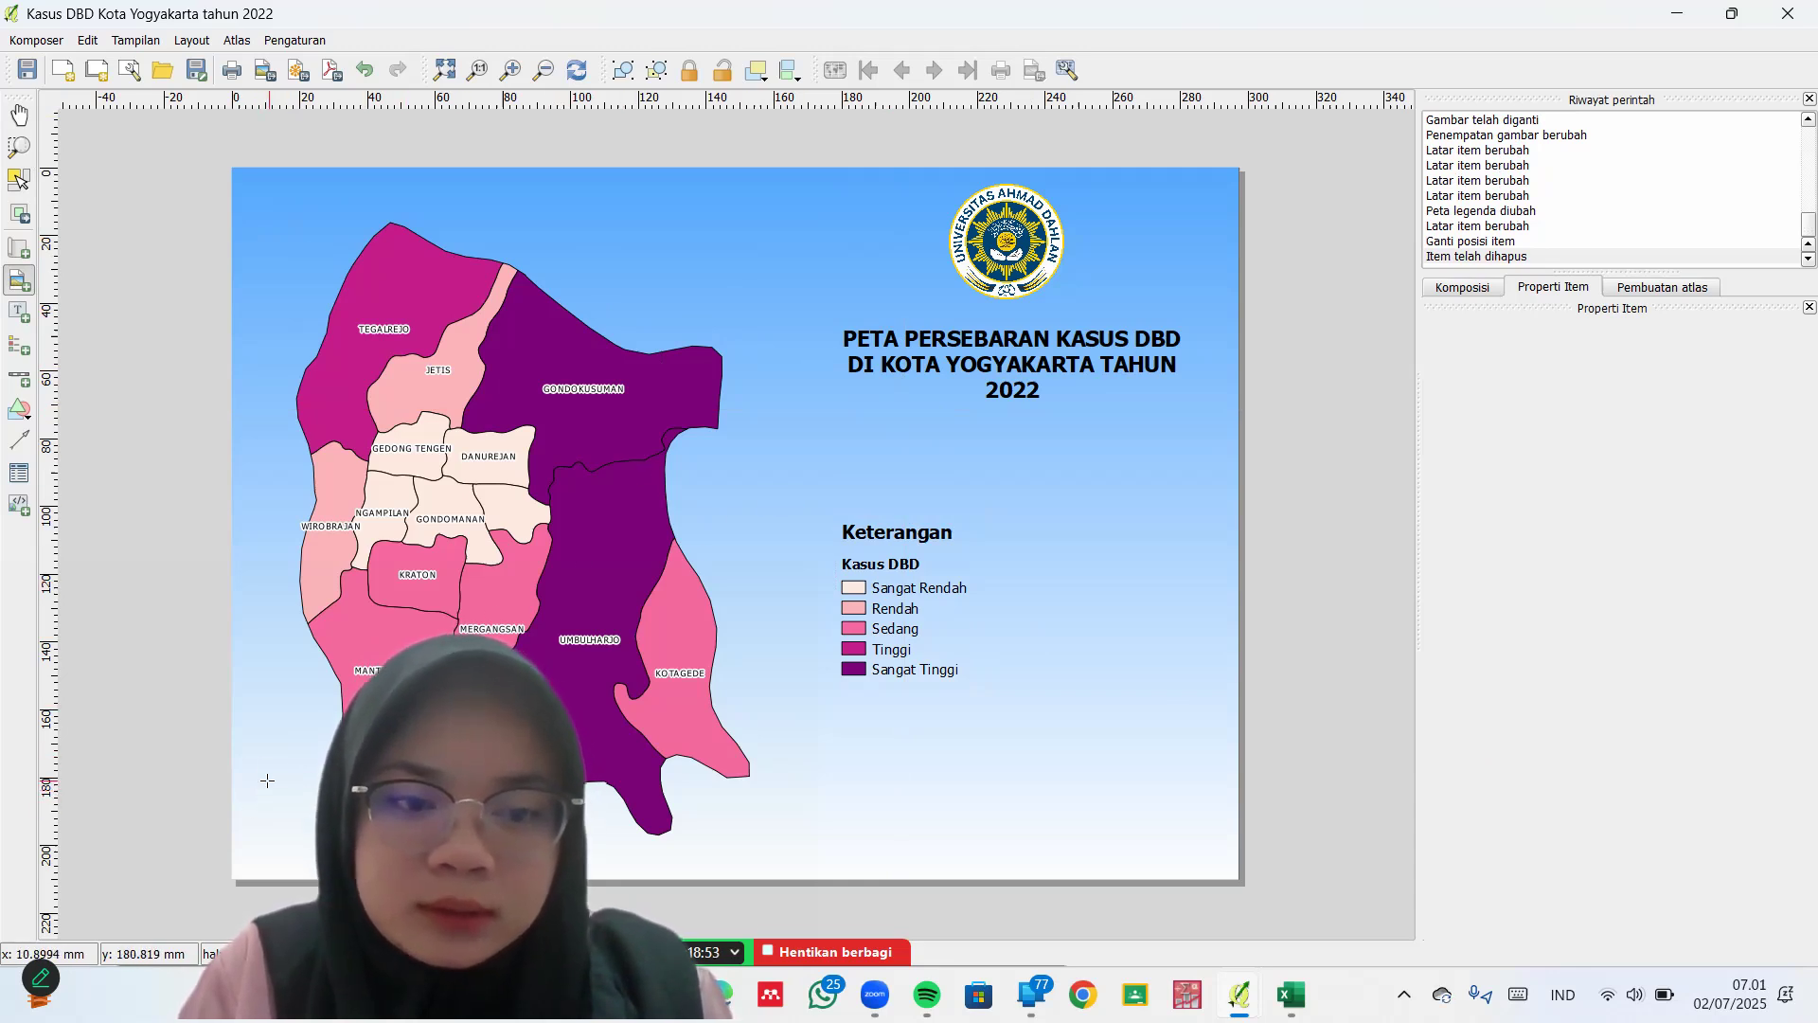
left_click_drag(259, 780, 356, 865)
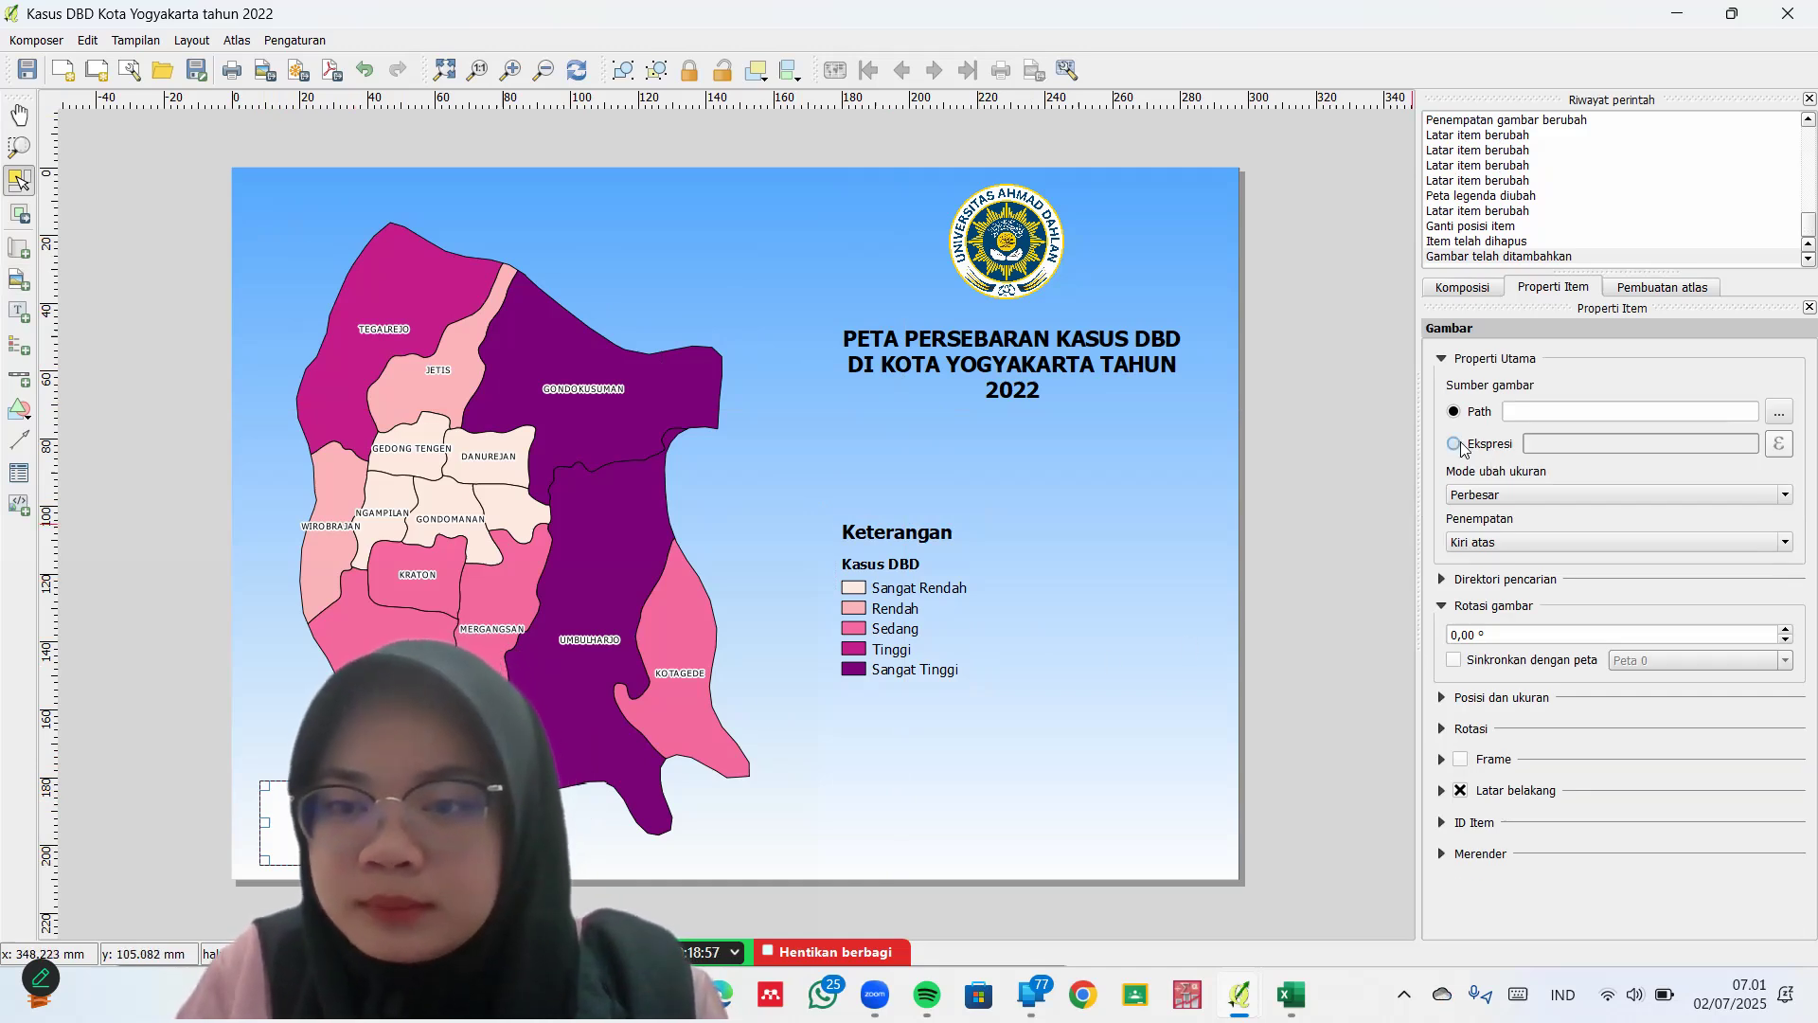
left_click(1457, 445)
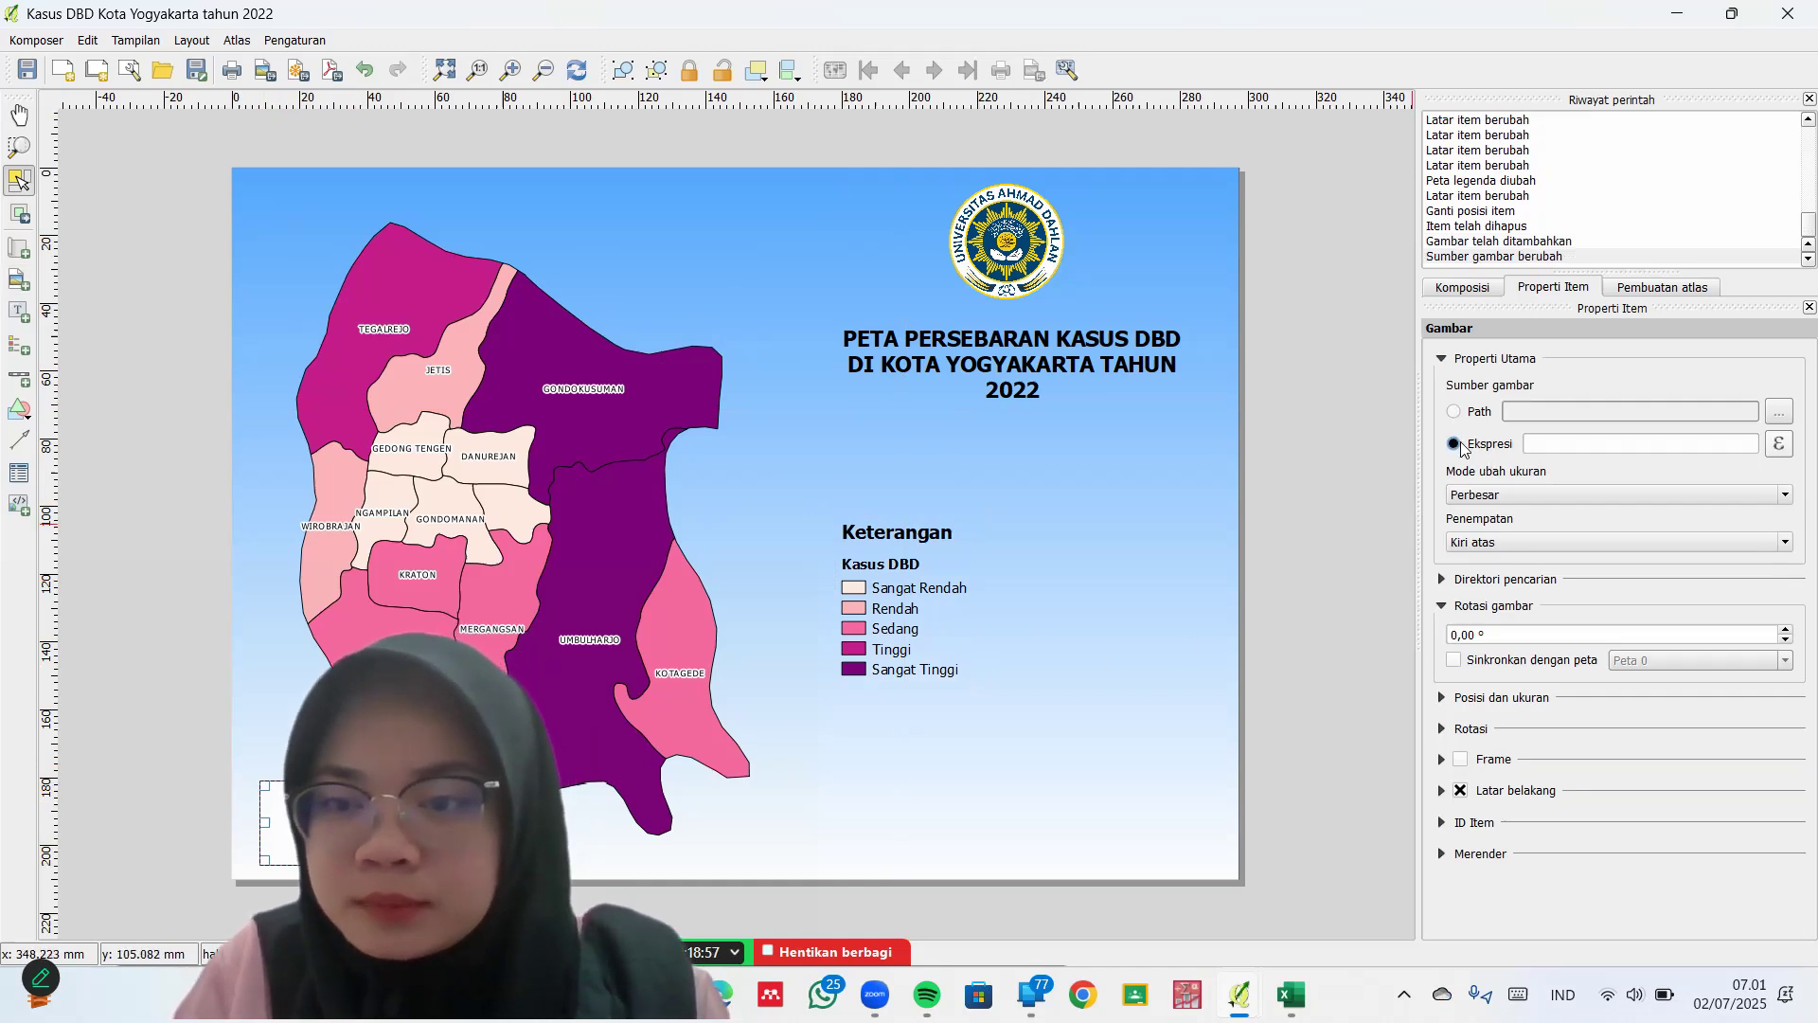
left_click(1574, 543)
left_click(1562, 623)
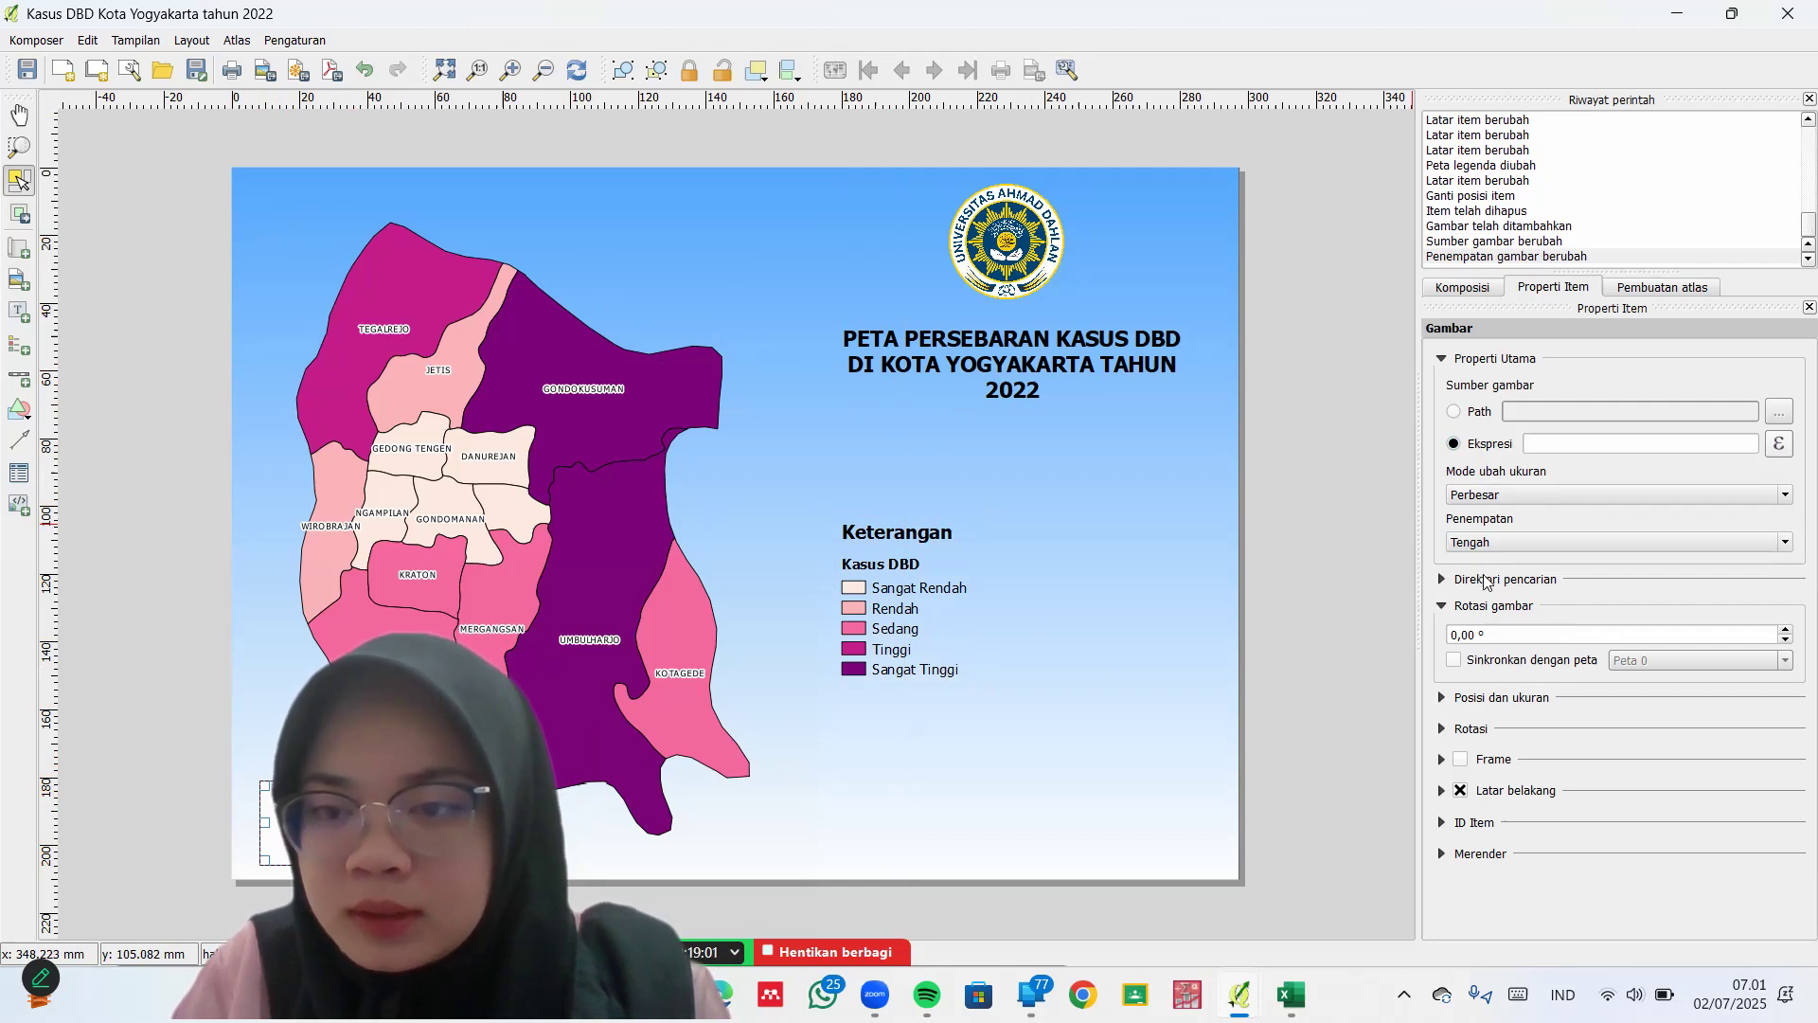
left_click(1490, 582)
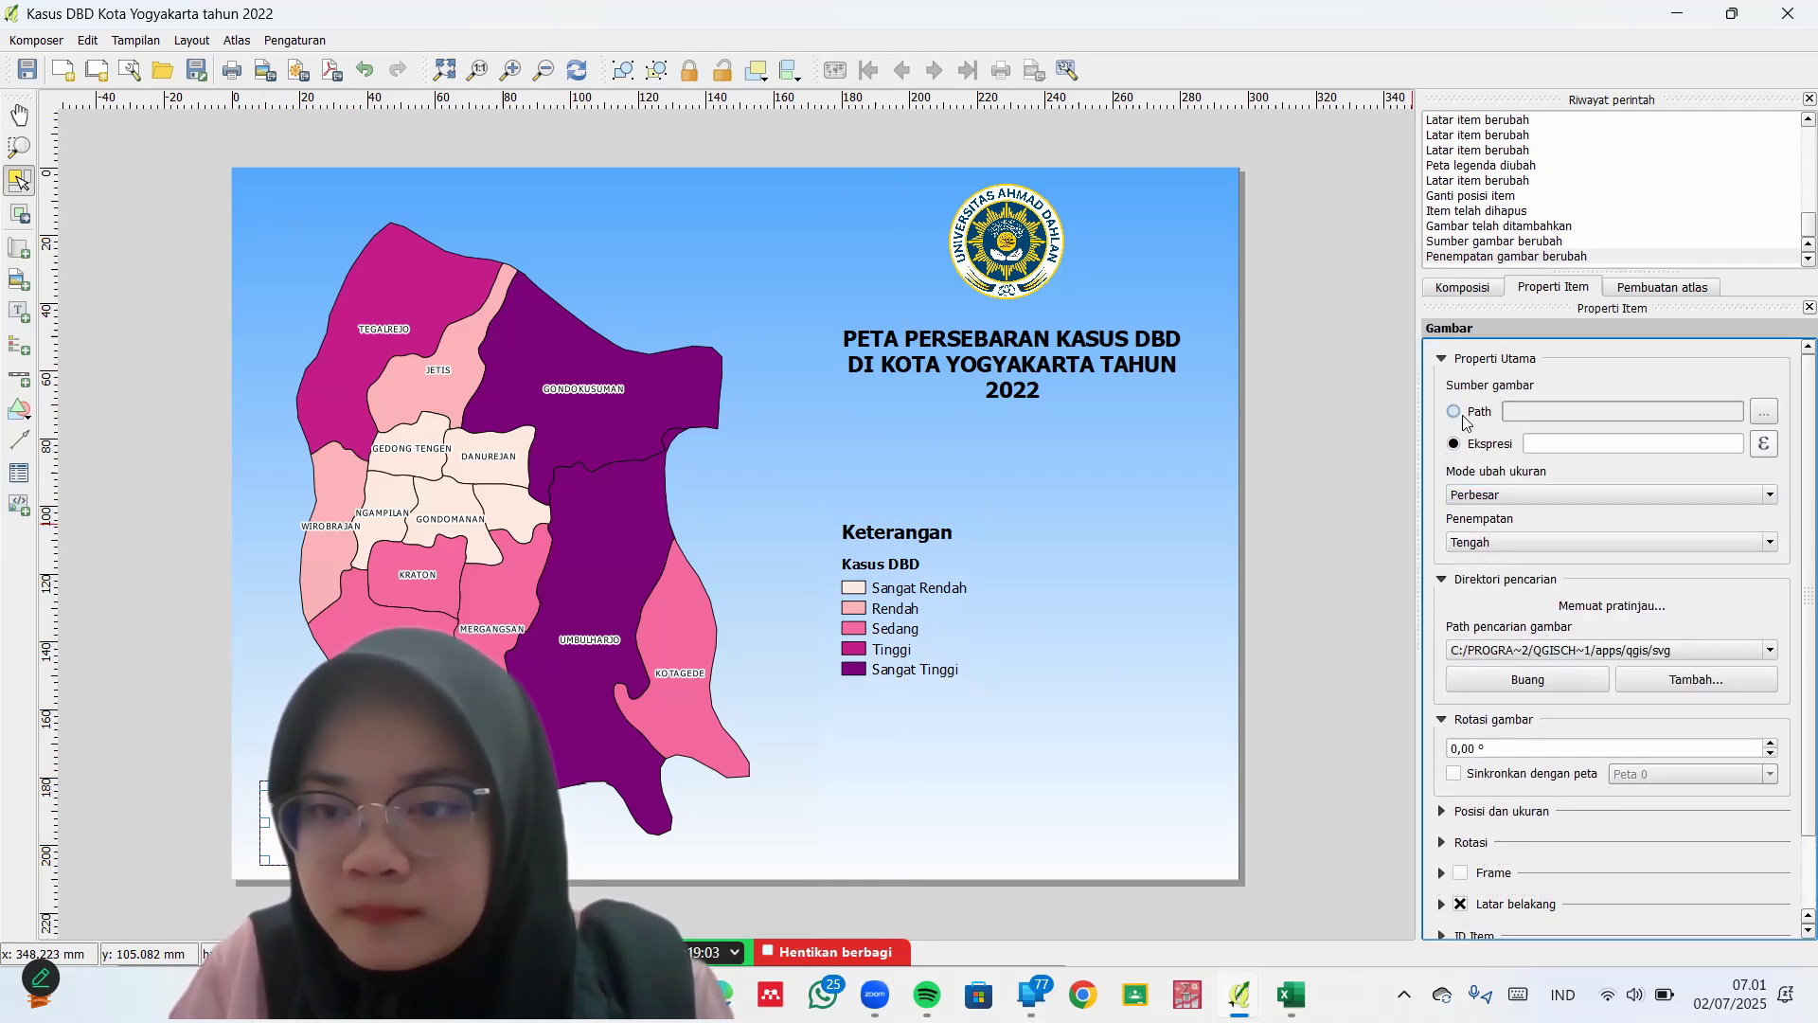
Set the picture to the NorthArrow_02 north arrow with a transparent background
left_click(1463, 417)
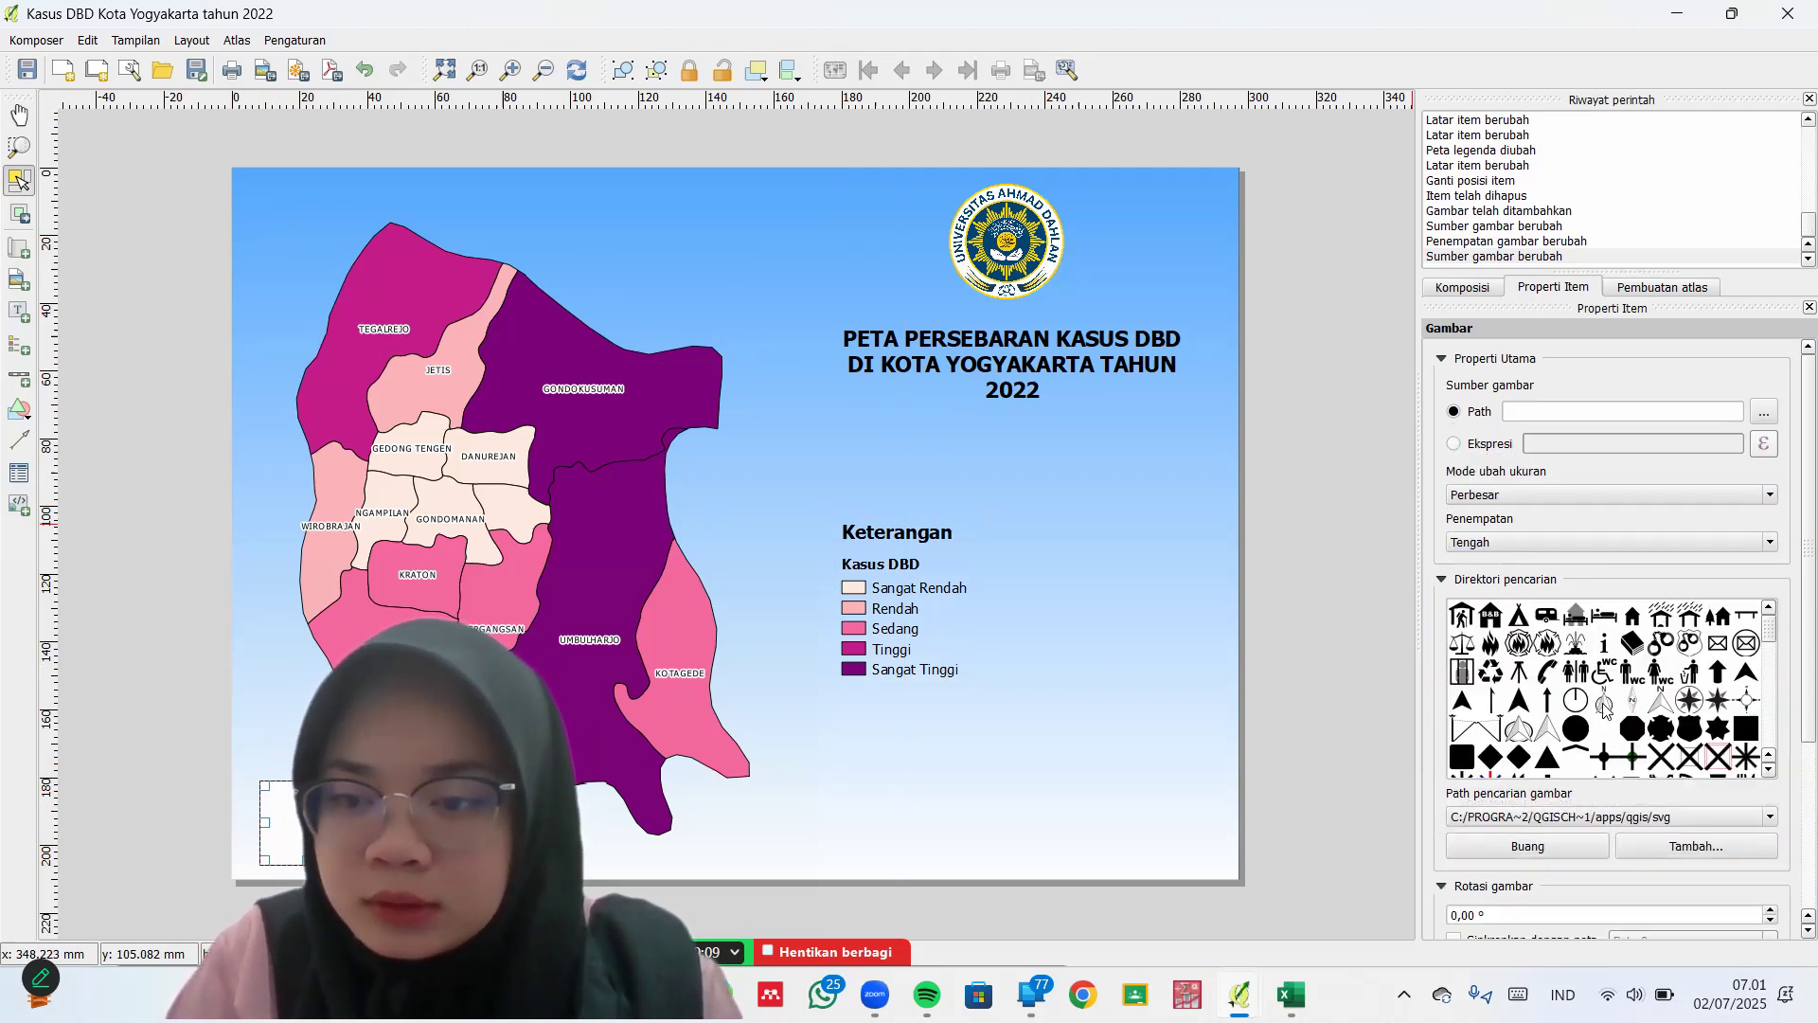
left_click(1604, 703)
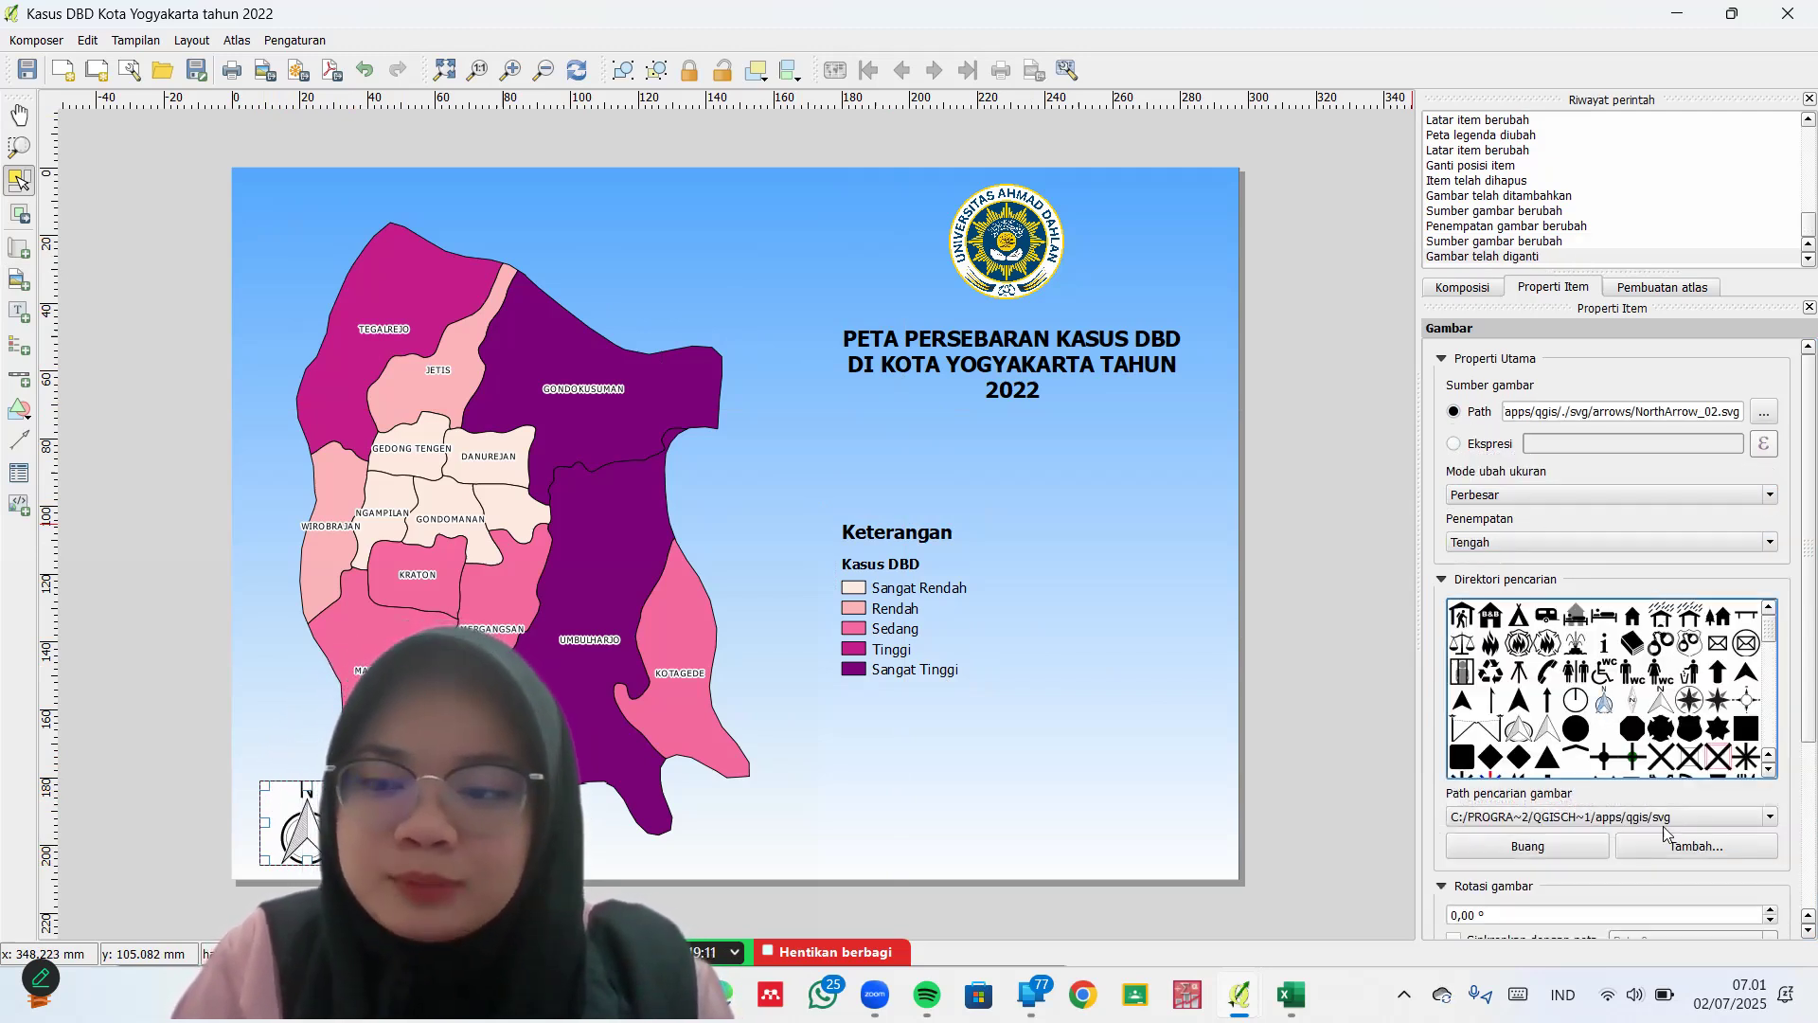
scroll(1790, 871, "down", 2)
scroll(1789, 871, "down", 2)
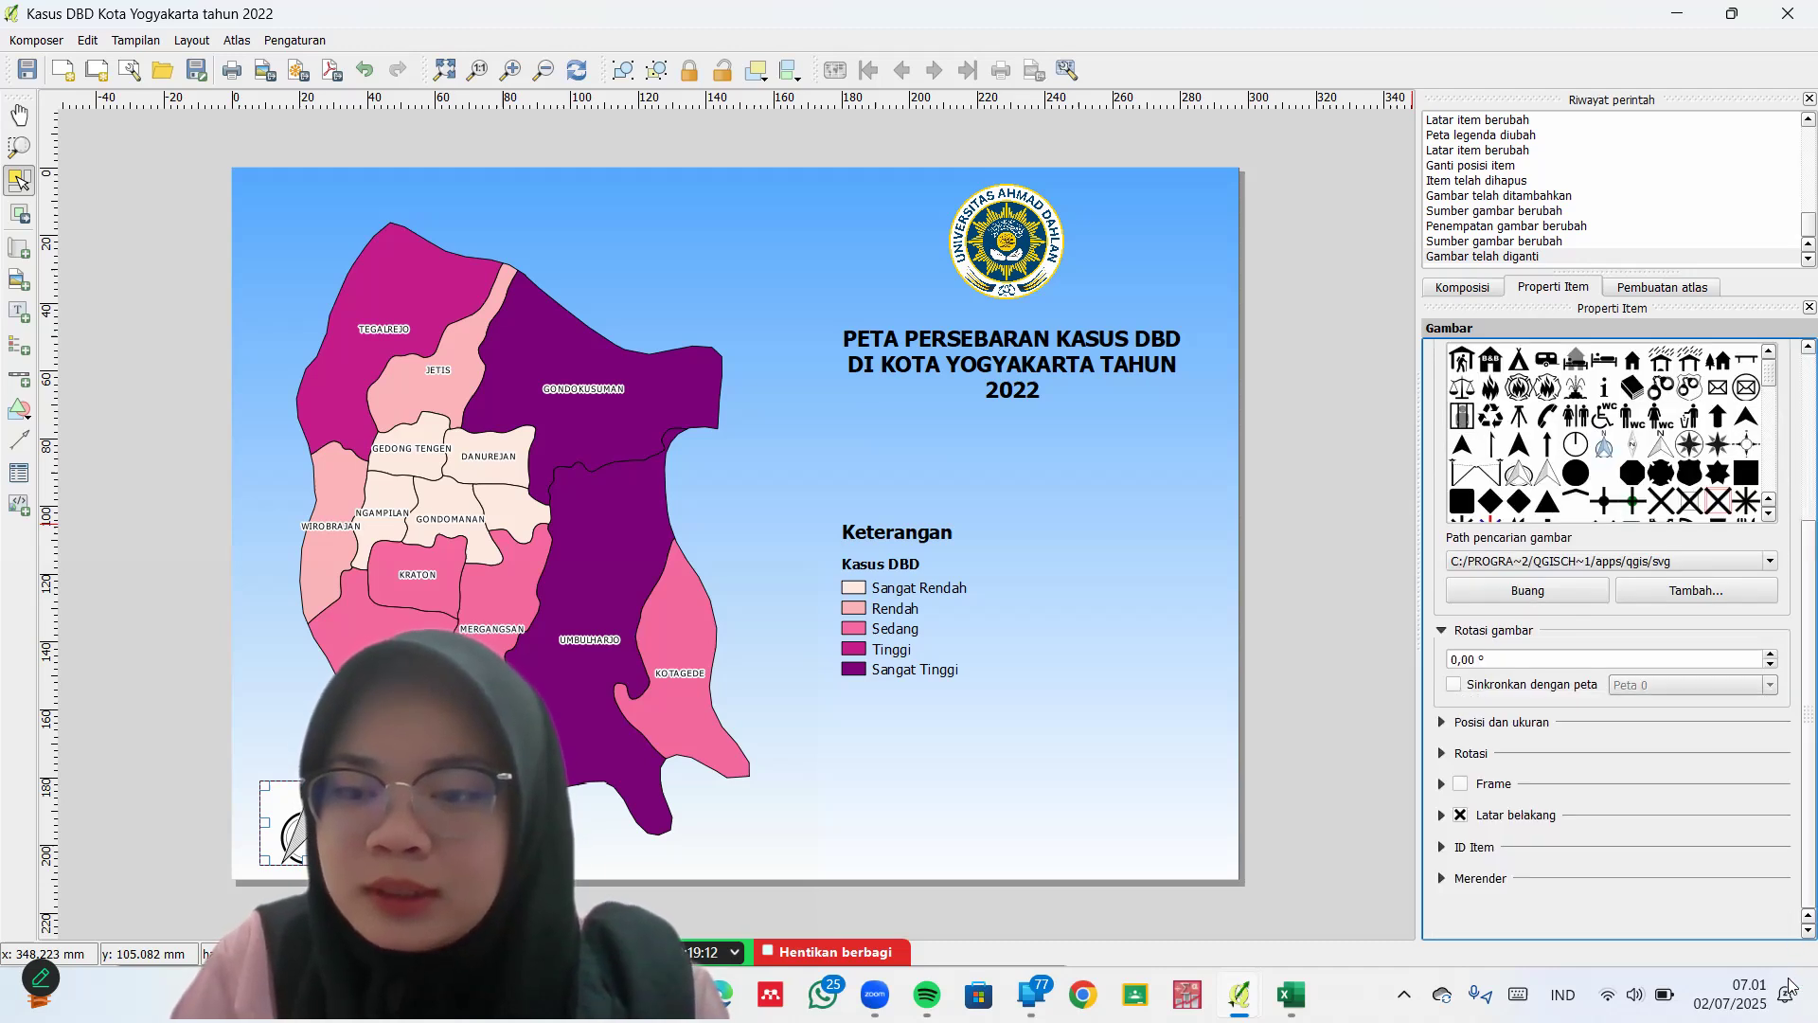
left_click(1458, 815)
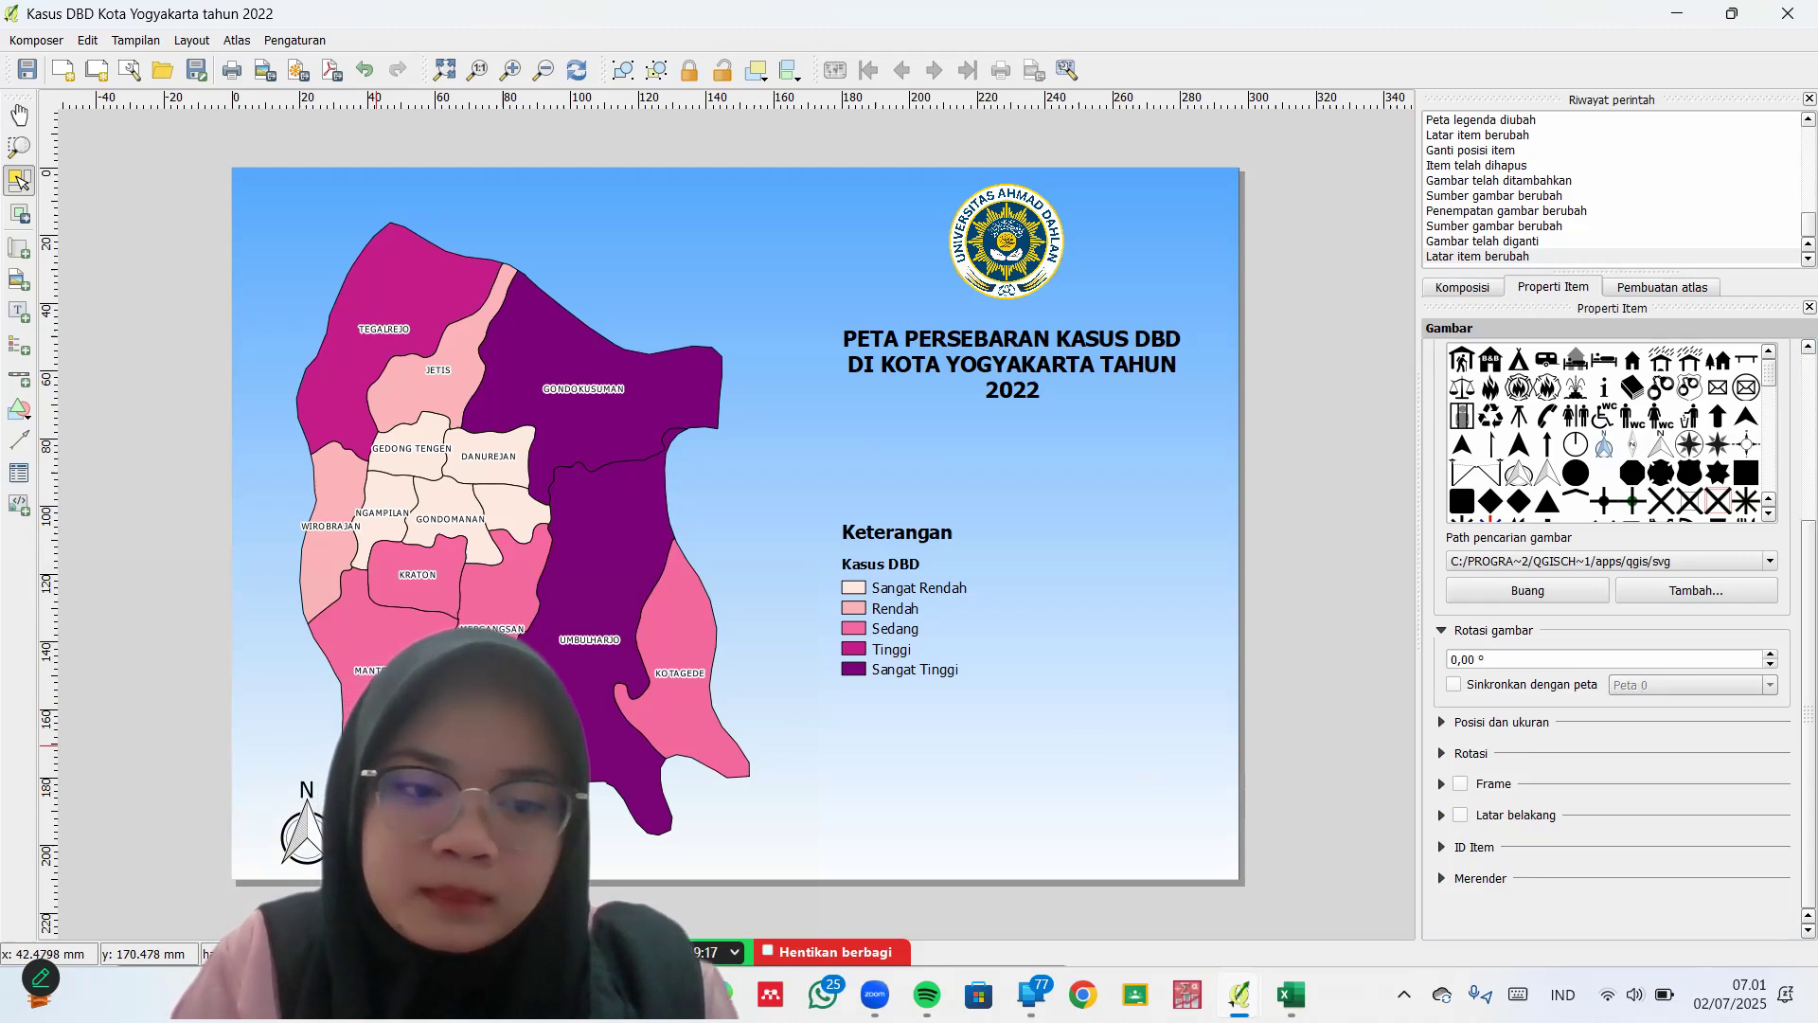
Move the north arrow to the map's top and add a transparent-background scale bar at lower left
left_click_drag(315, 754, 393, 264)
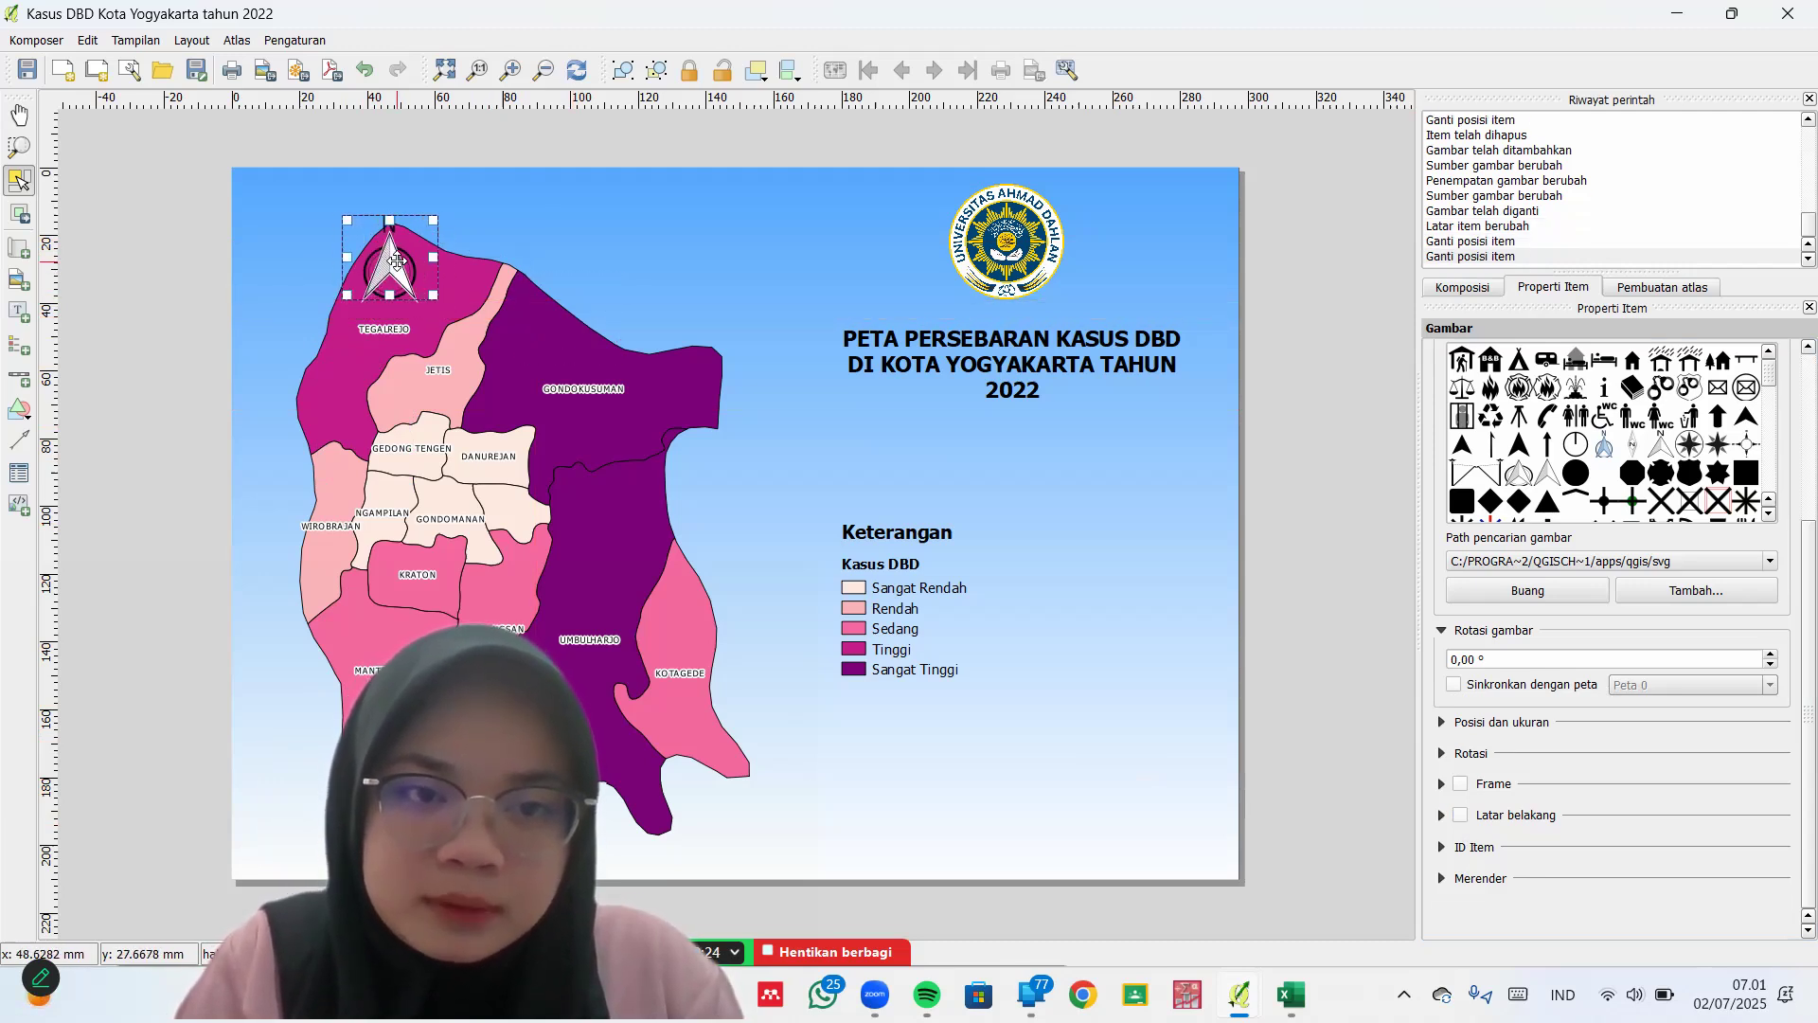
left_click(119, 402)
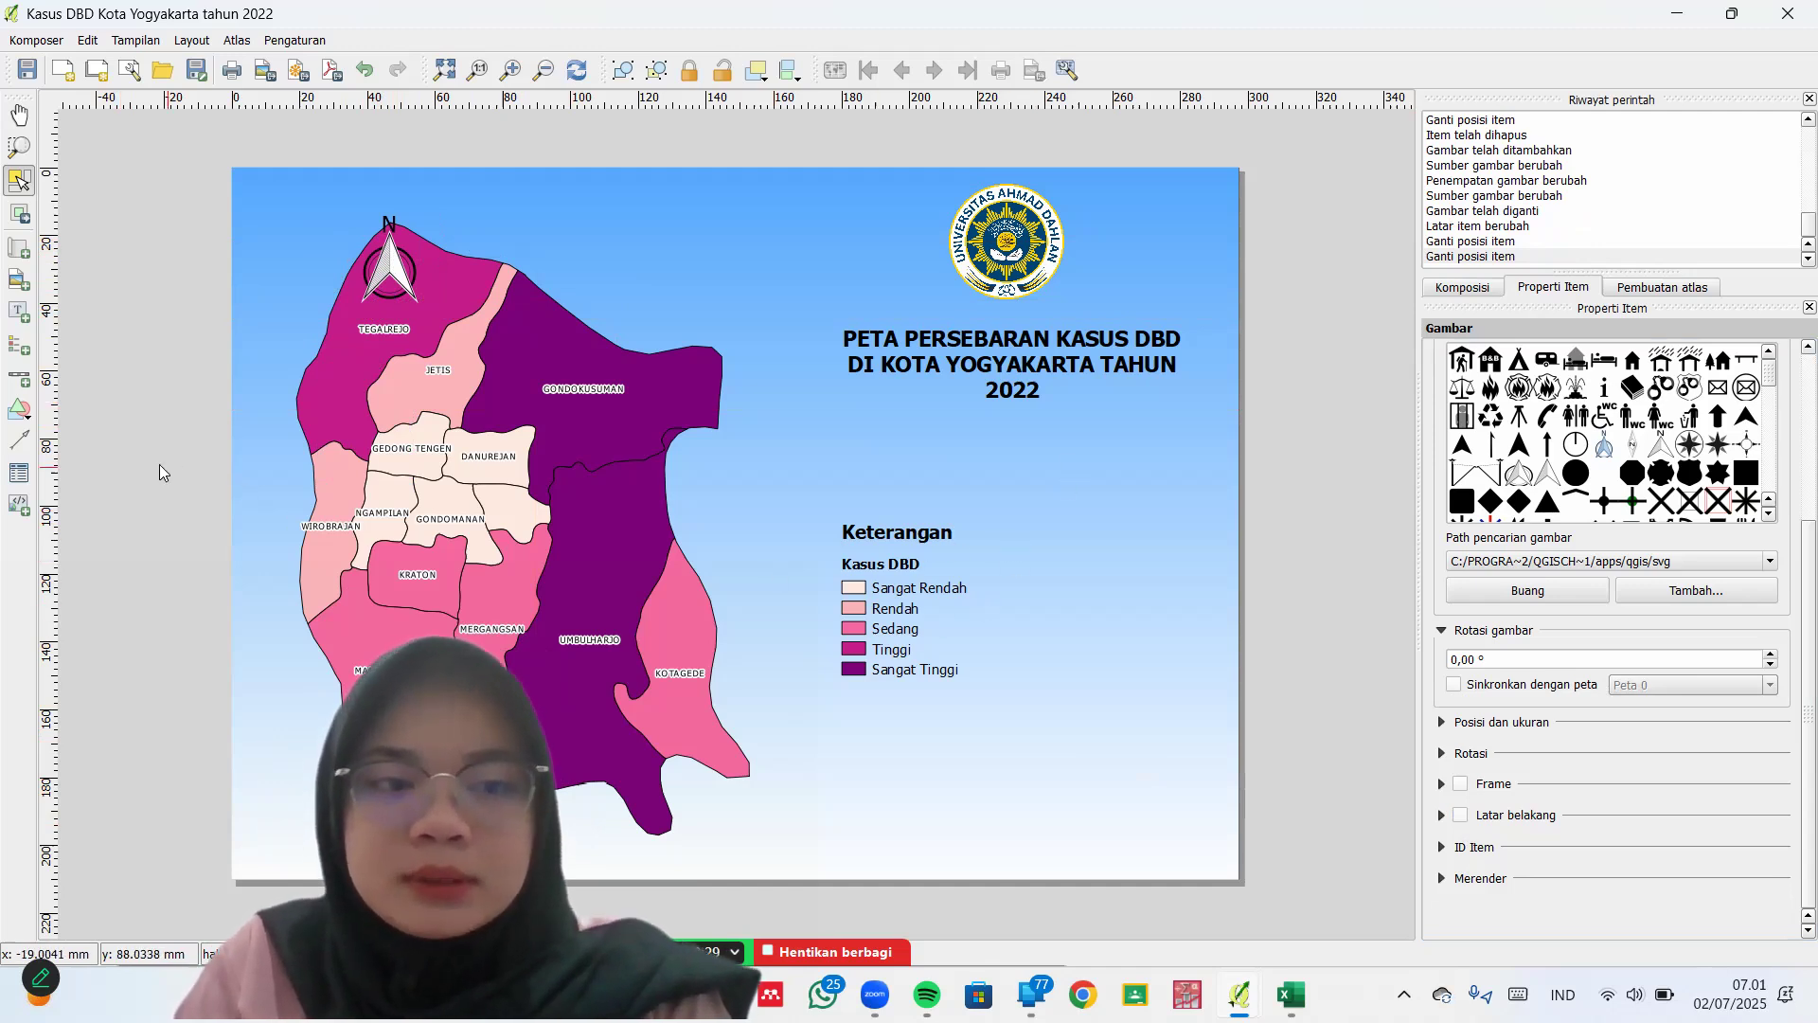
left_click(21, 387)
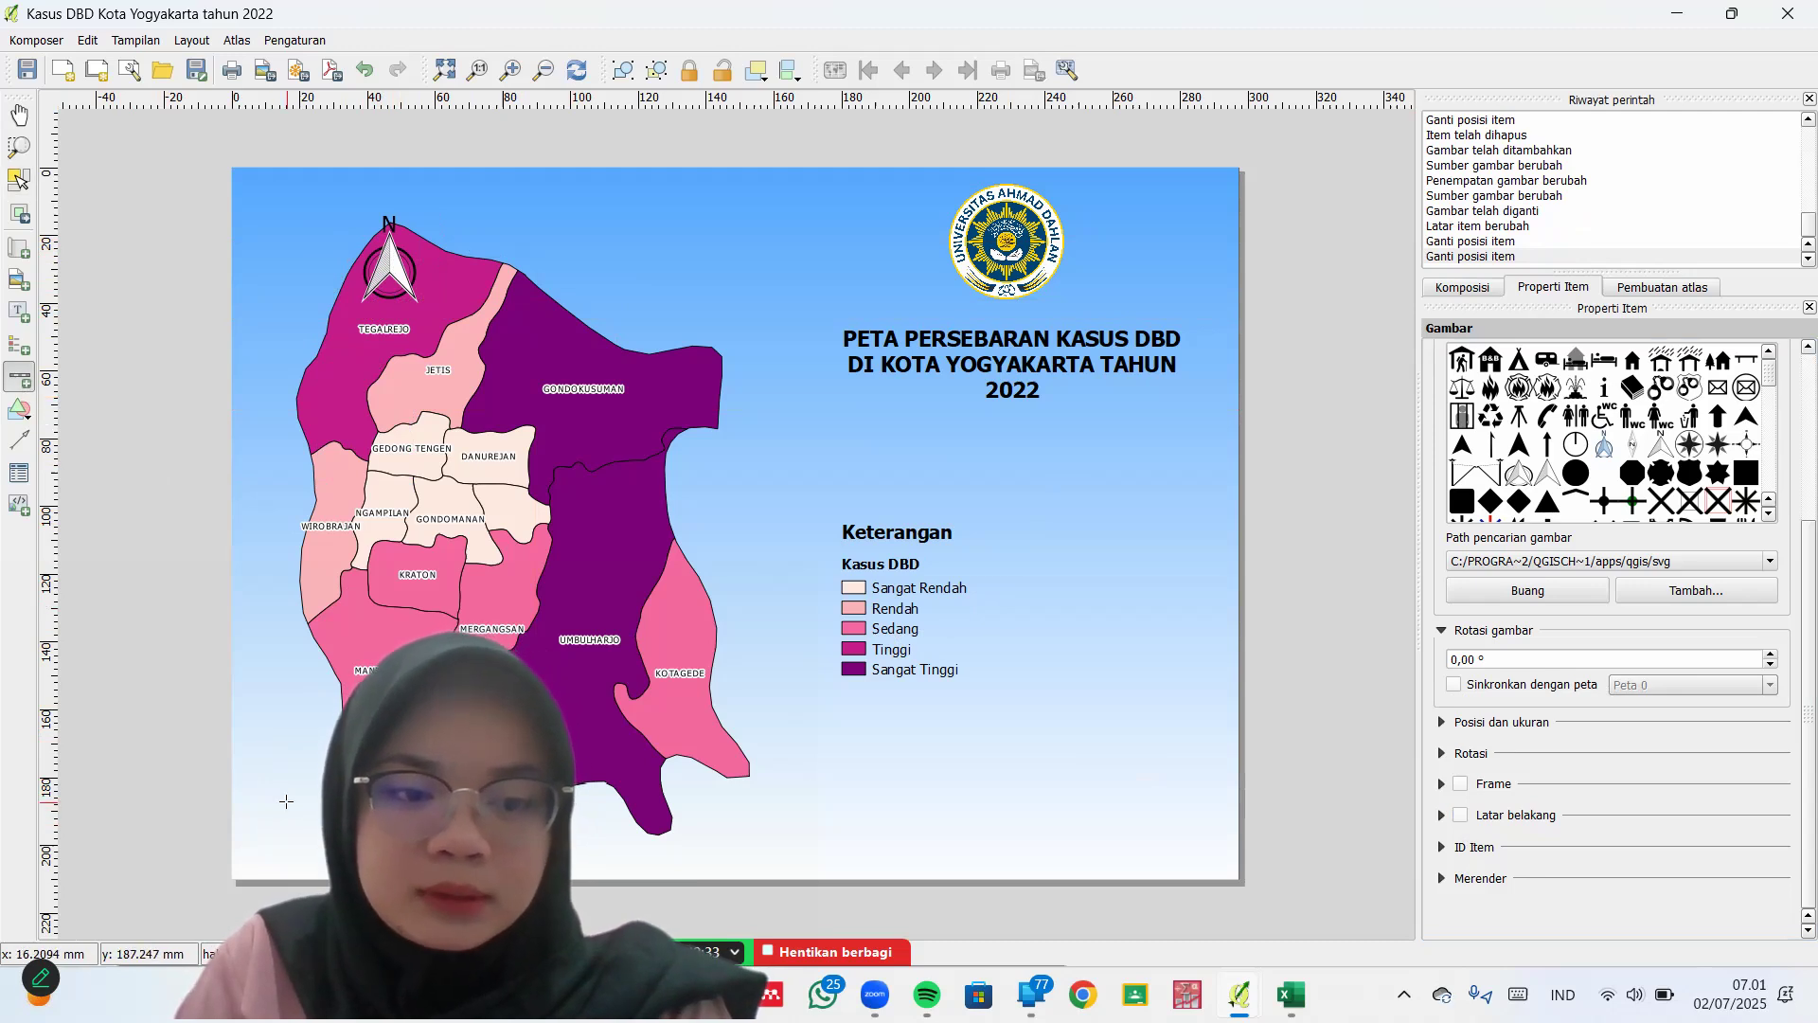
left_click_drag(576, 830, 575, 844)
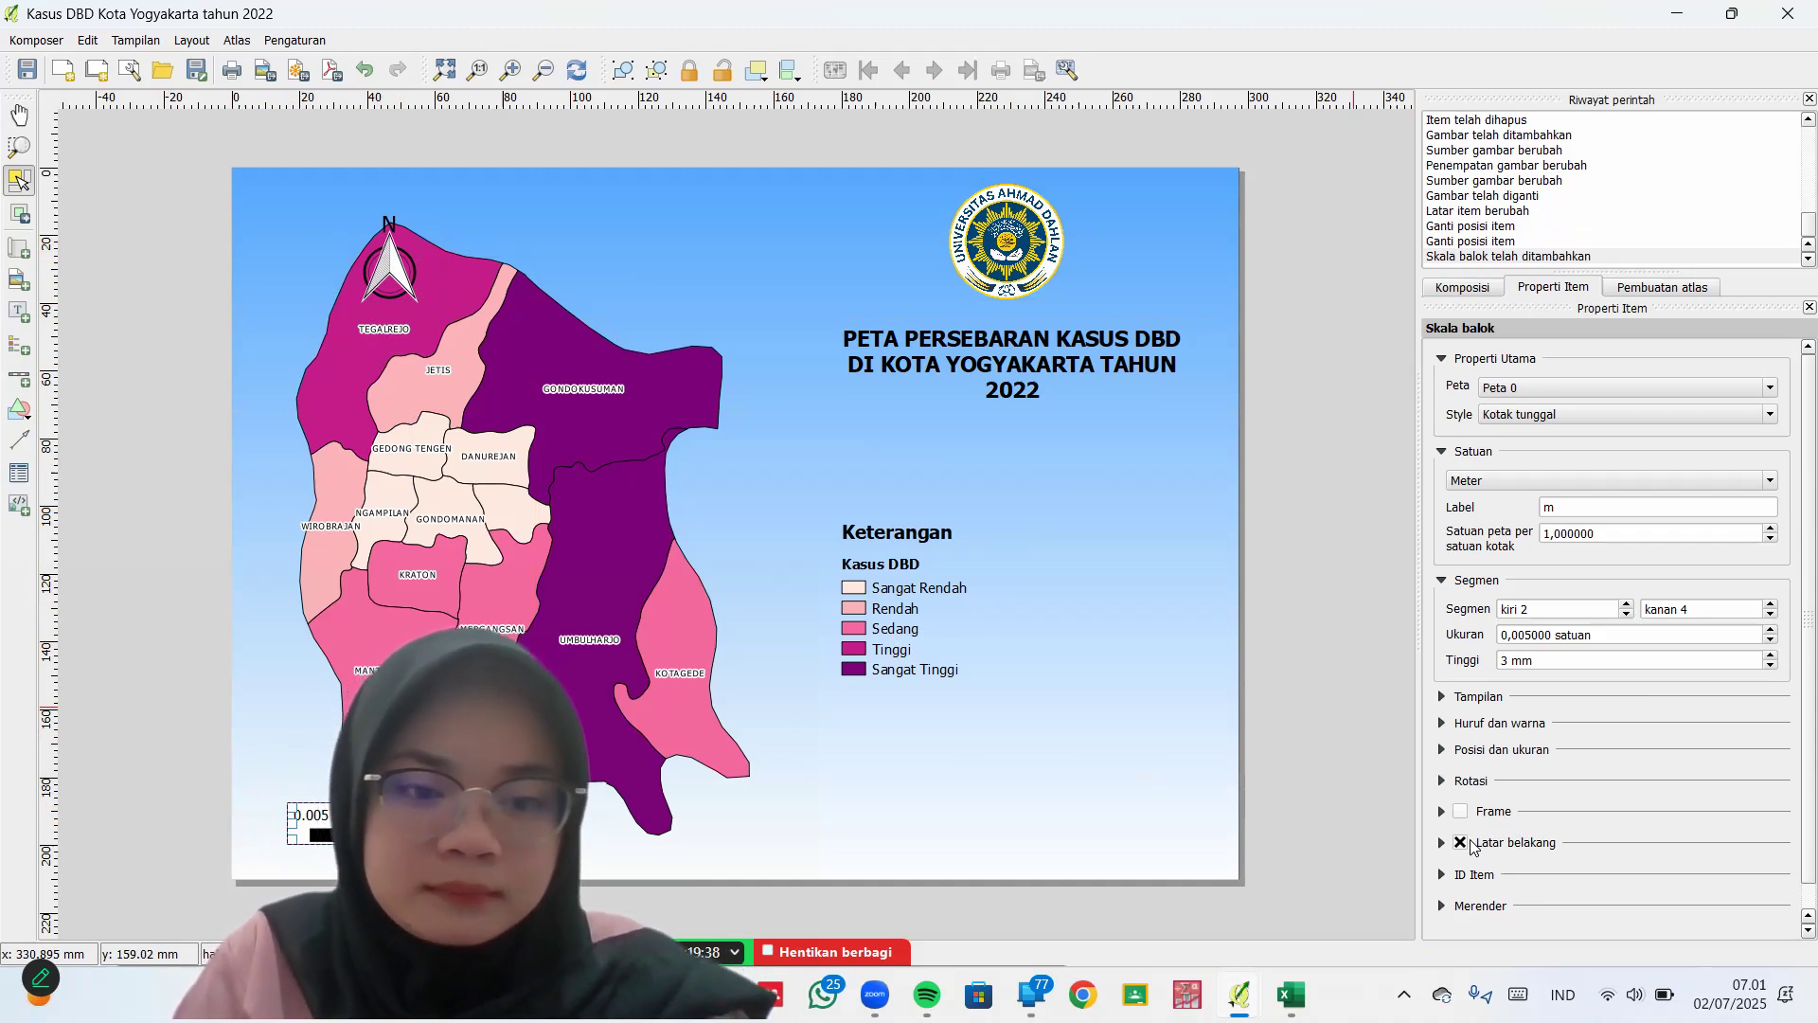
left_click(1461, 843)
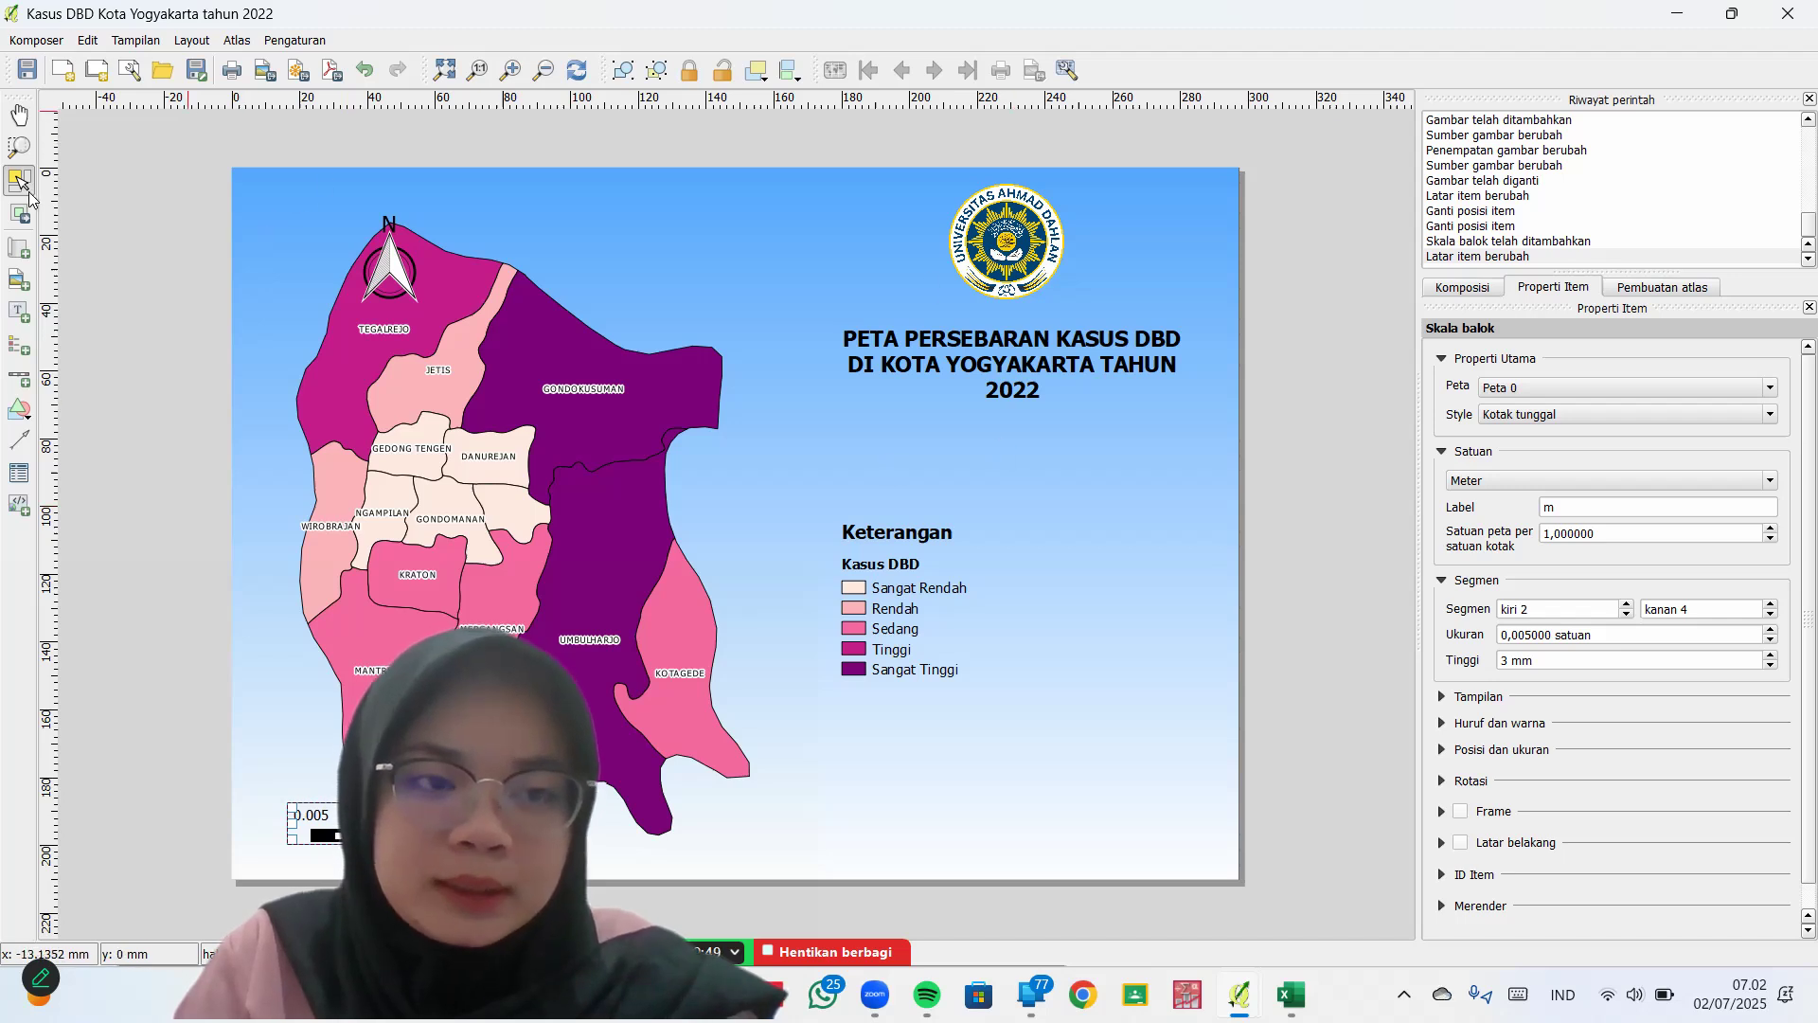
Add a bottom-right label containing the author's name and student ID number
left_click(30, 322)
left_click_drag(833, 820, 1172, 852)
left_click(1477, 402)
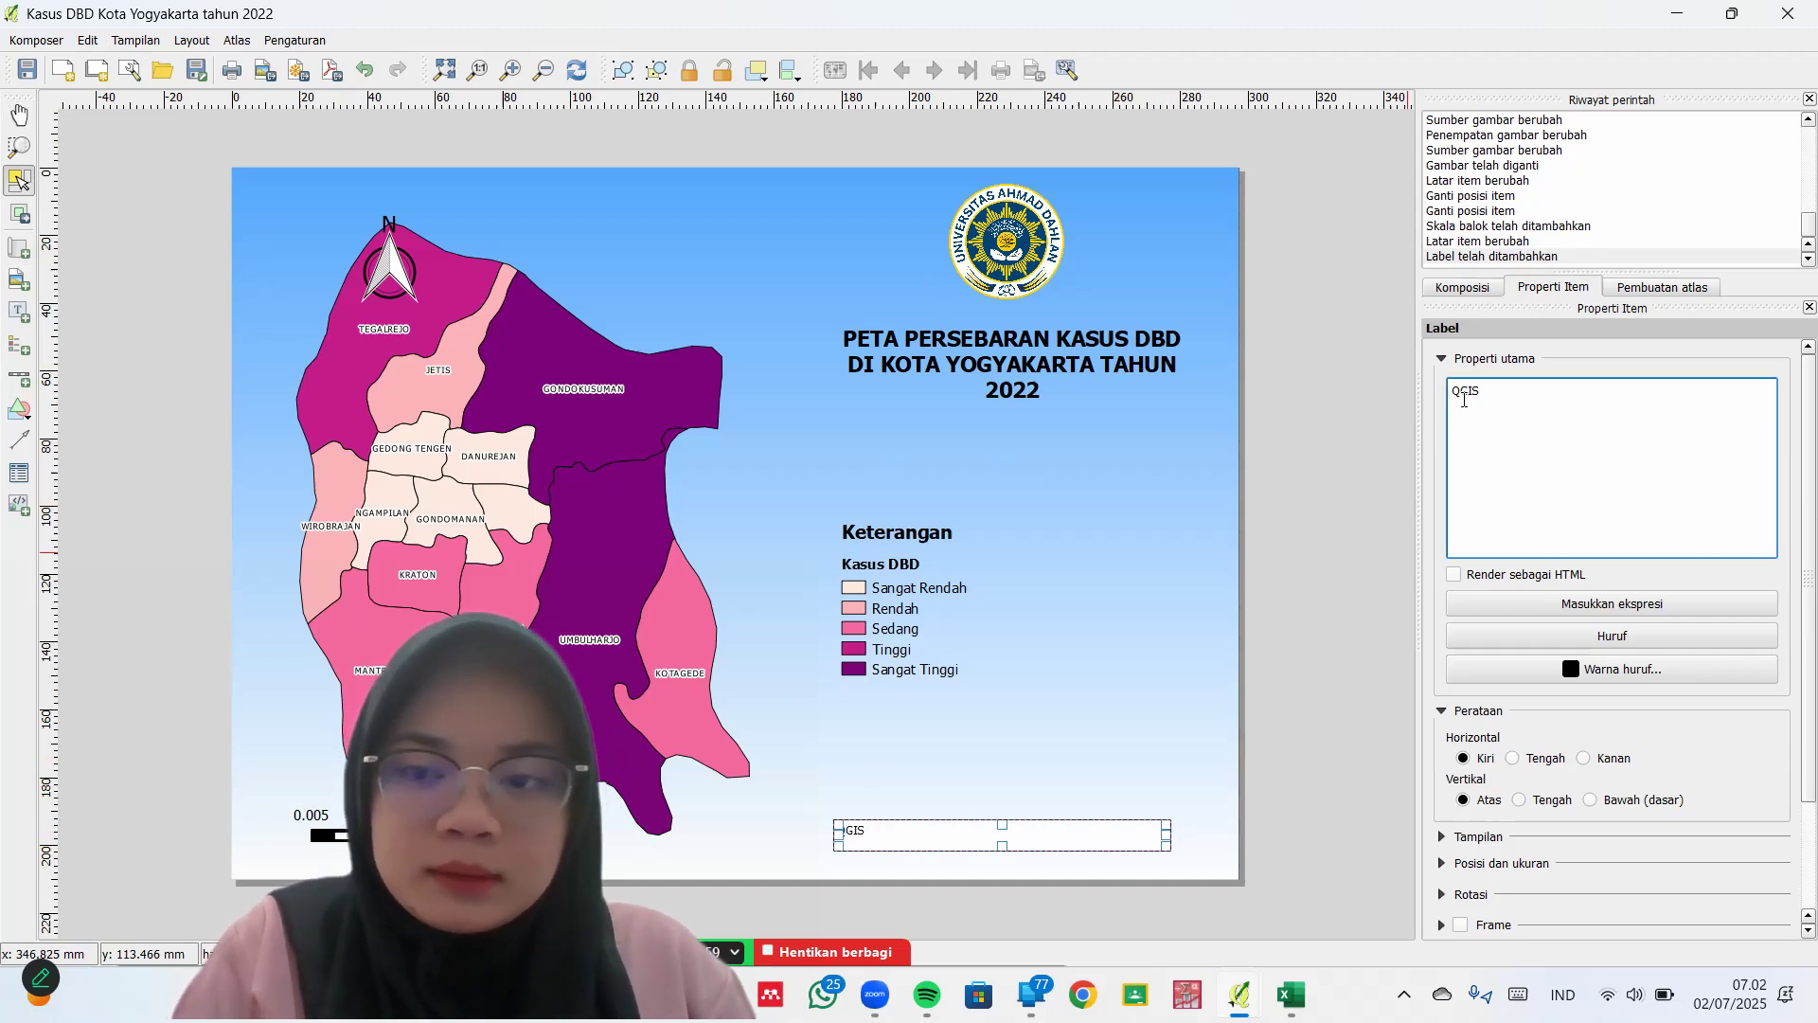
type("D")
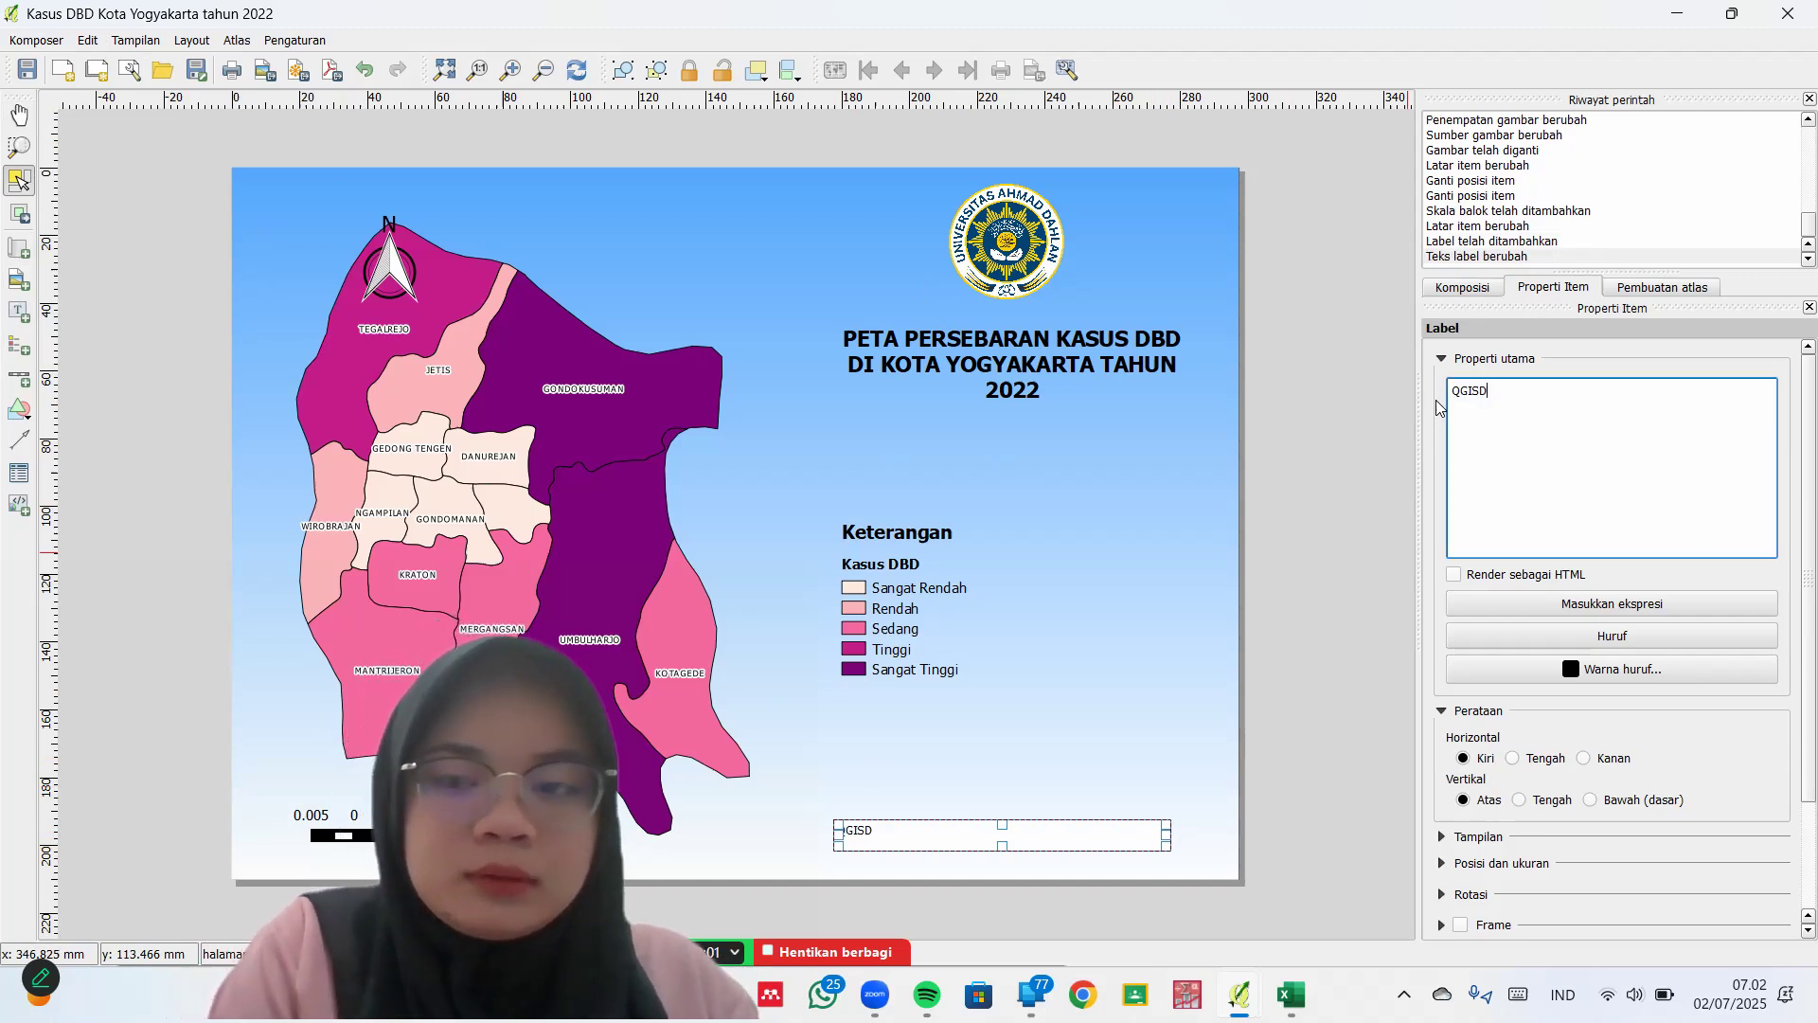
key("BackSpace")
key("BackSpace")
key("BackSpace")
key("BackSpace")
key("BackSpace")
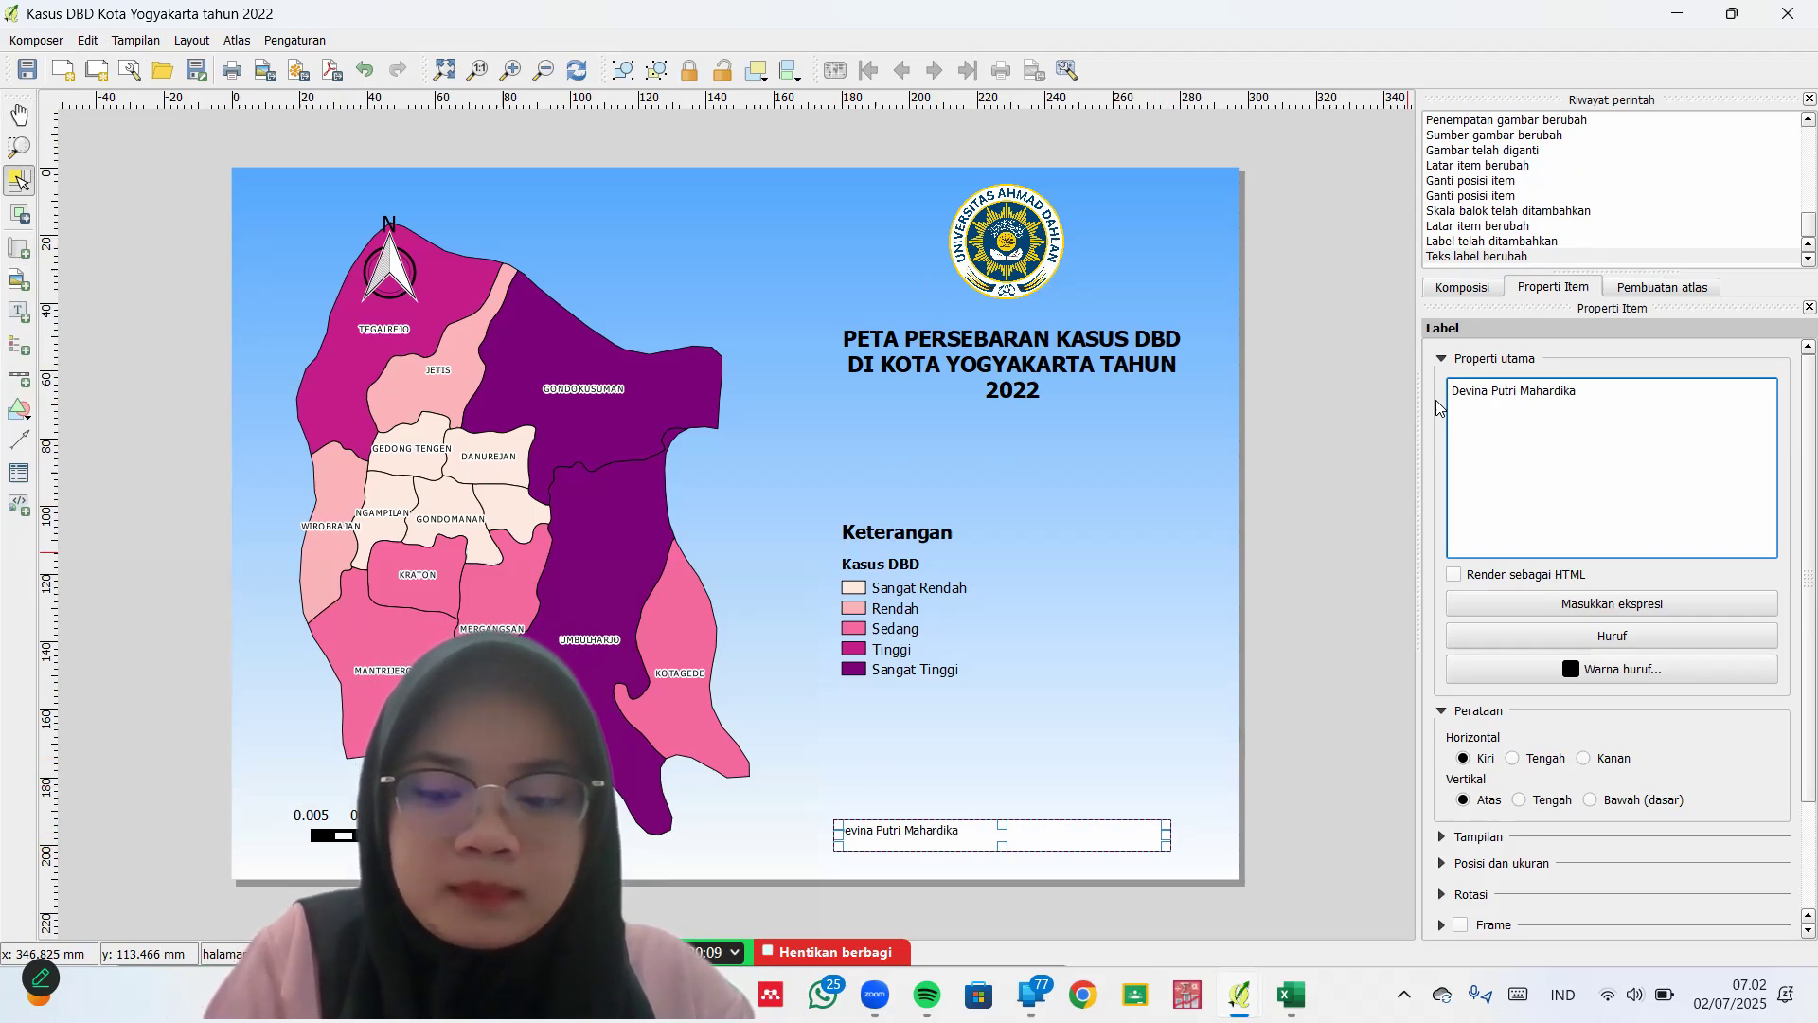
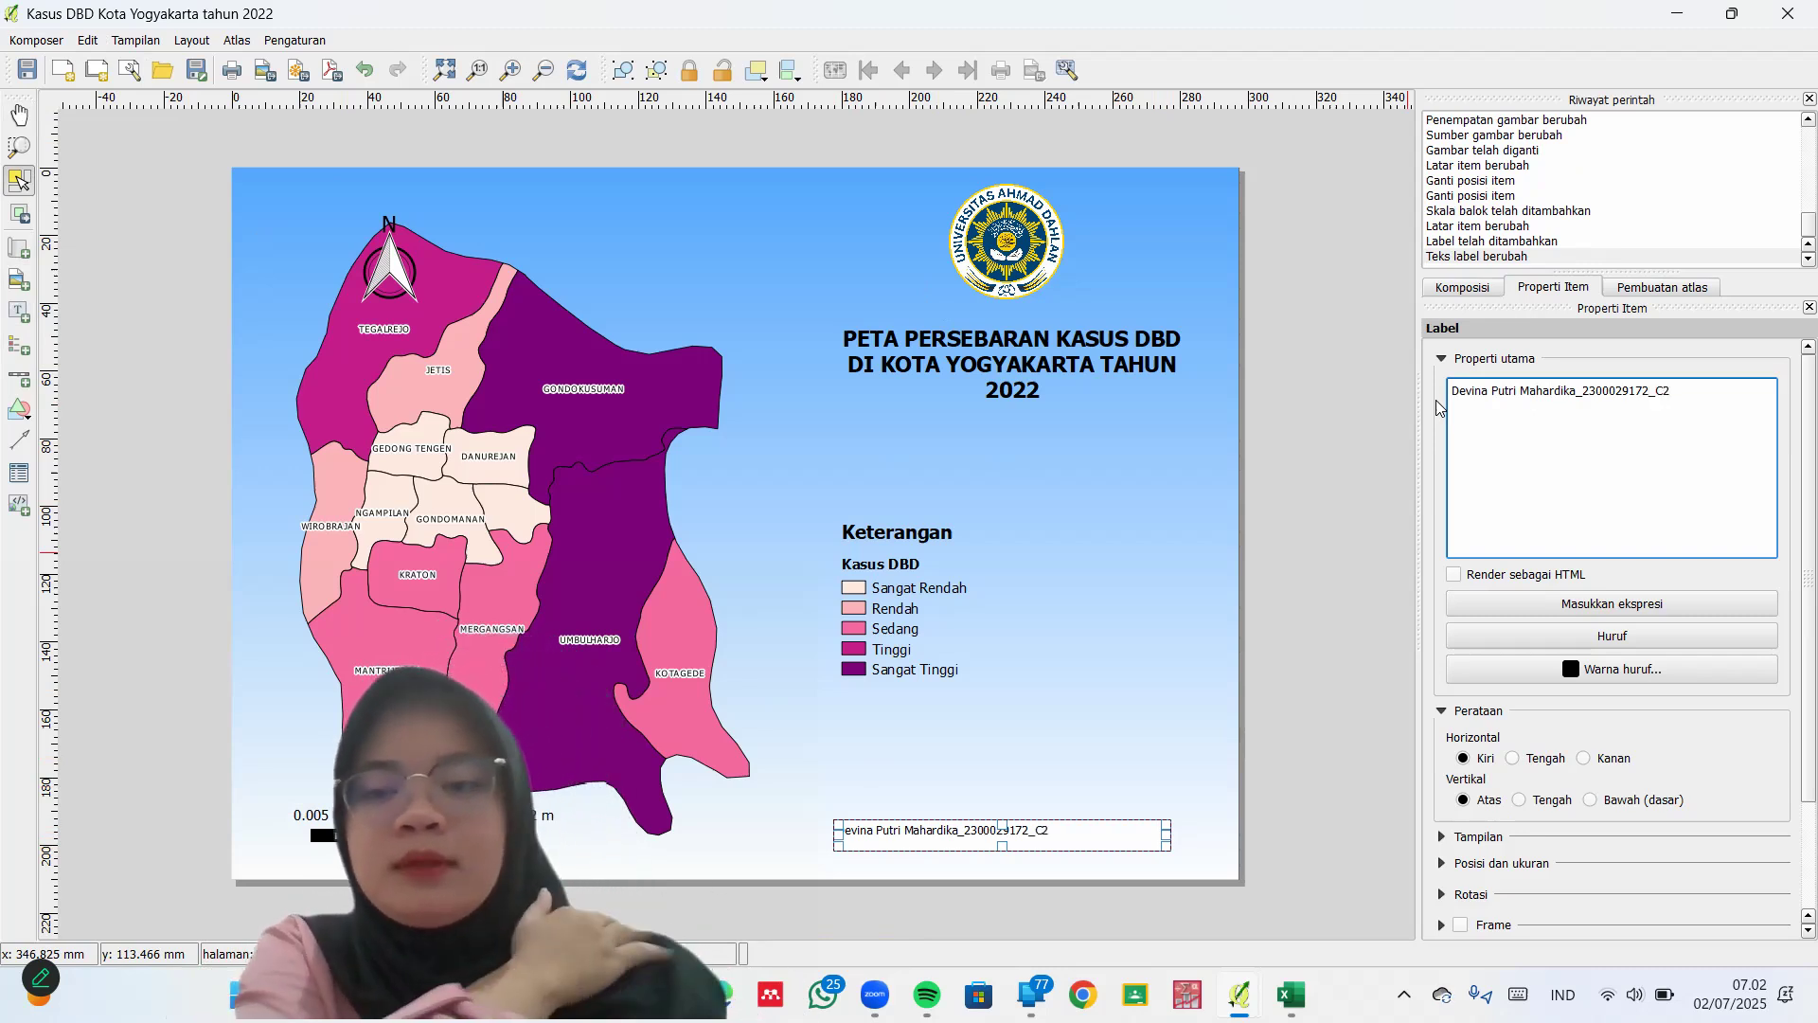
left_click(1659, 630)
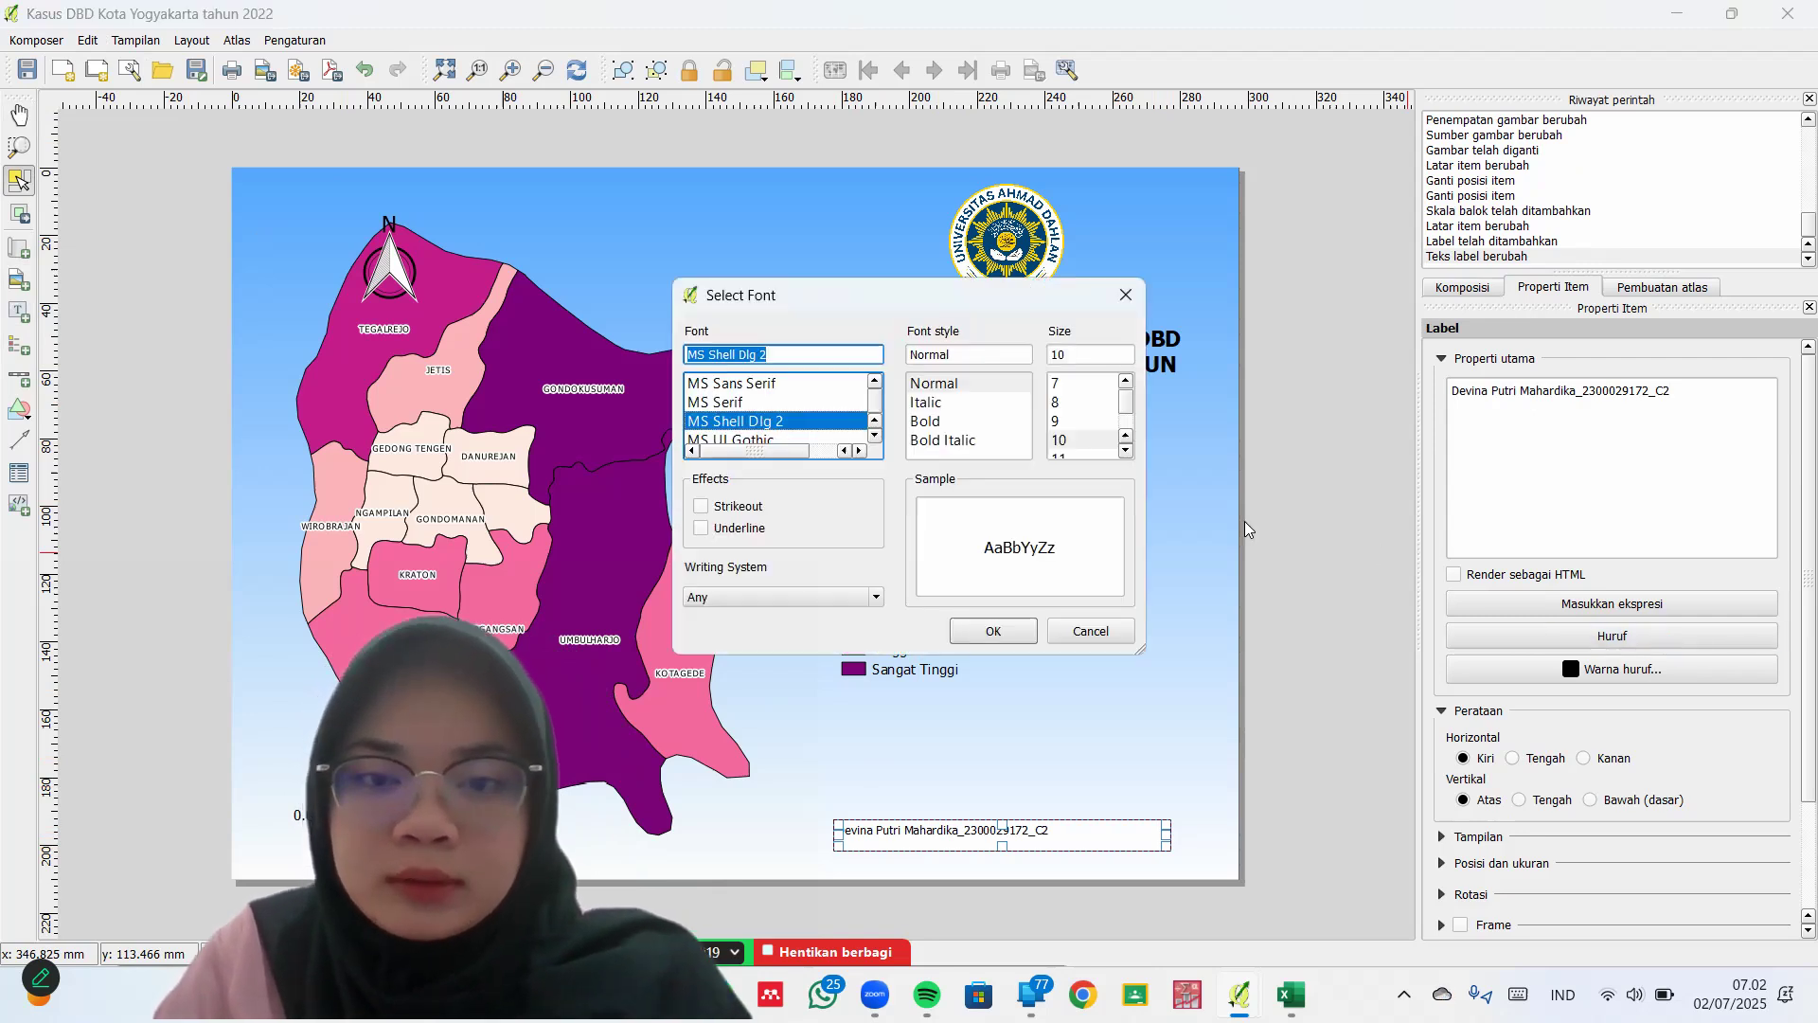
Change the author label's font style to bold
left_click(926, 403)
left_click(931, 423)
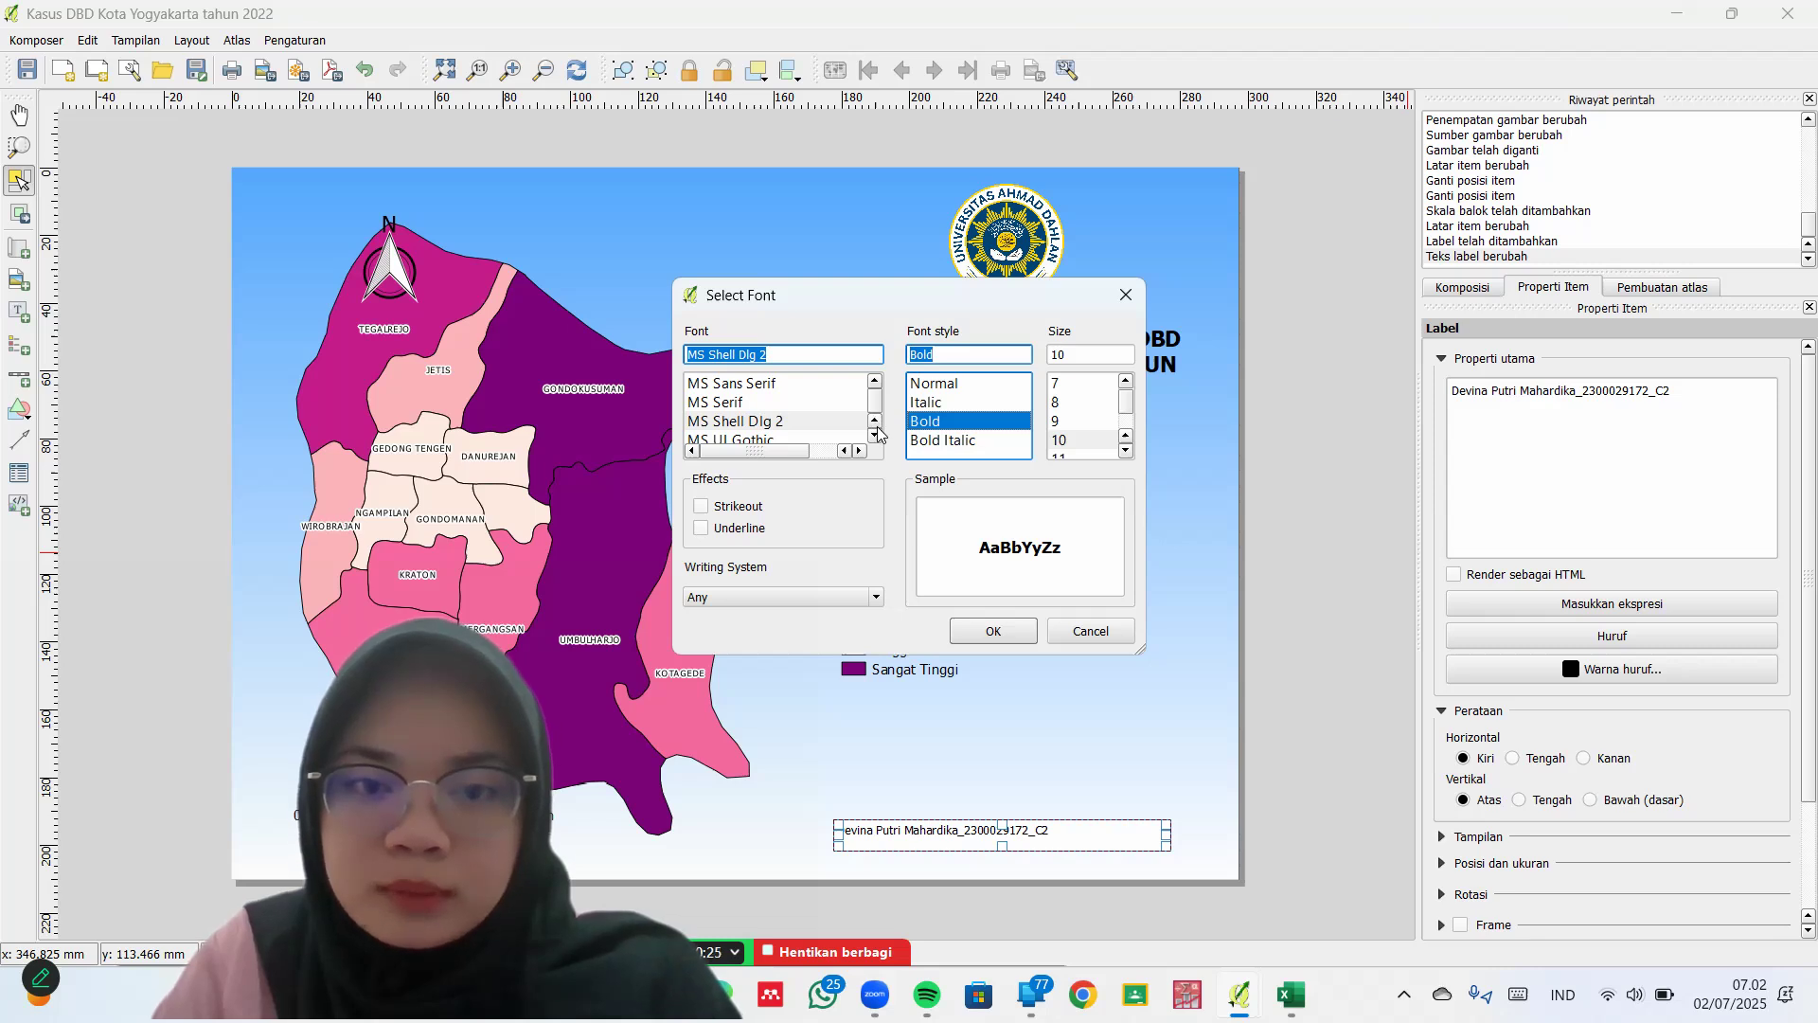
scroll(880, 434, "up", 2)
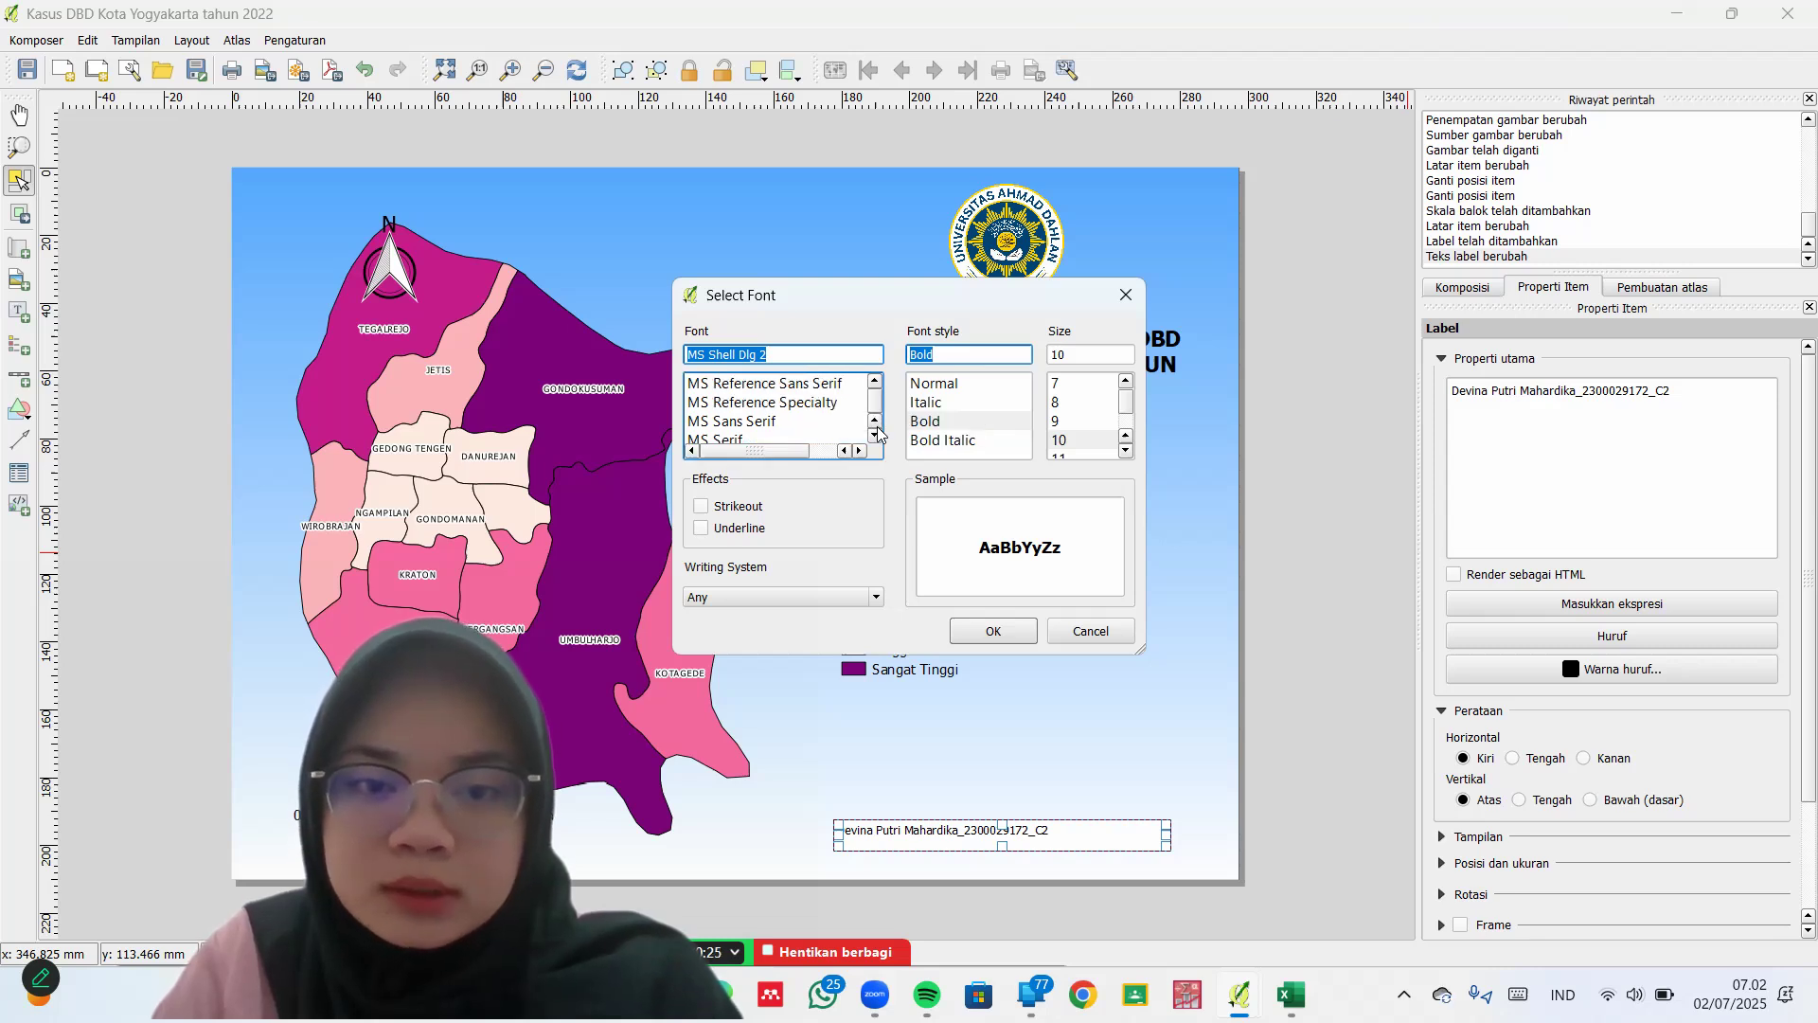
left_click(994, 631)
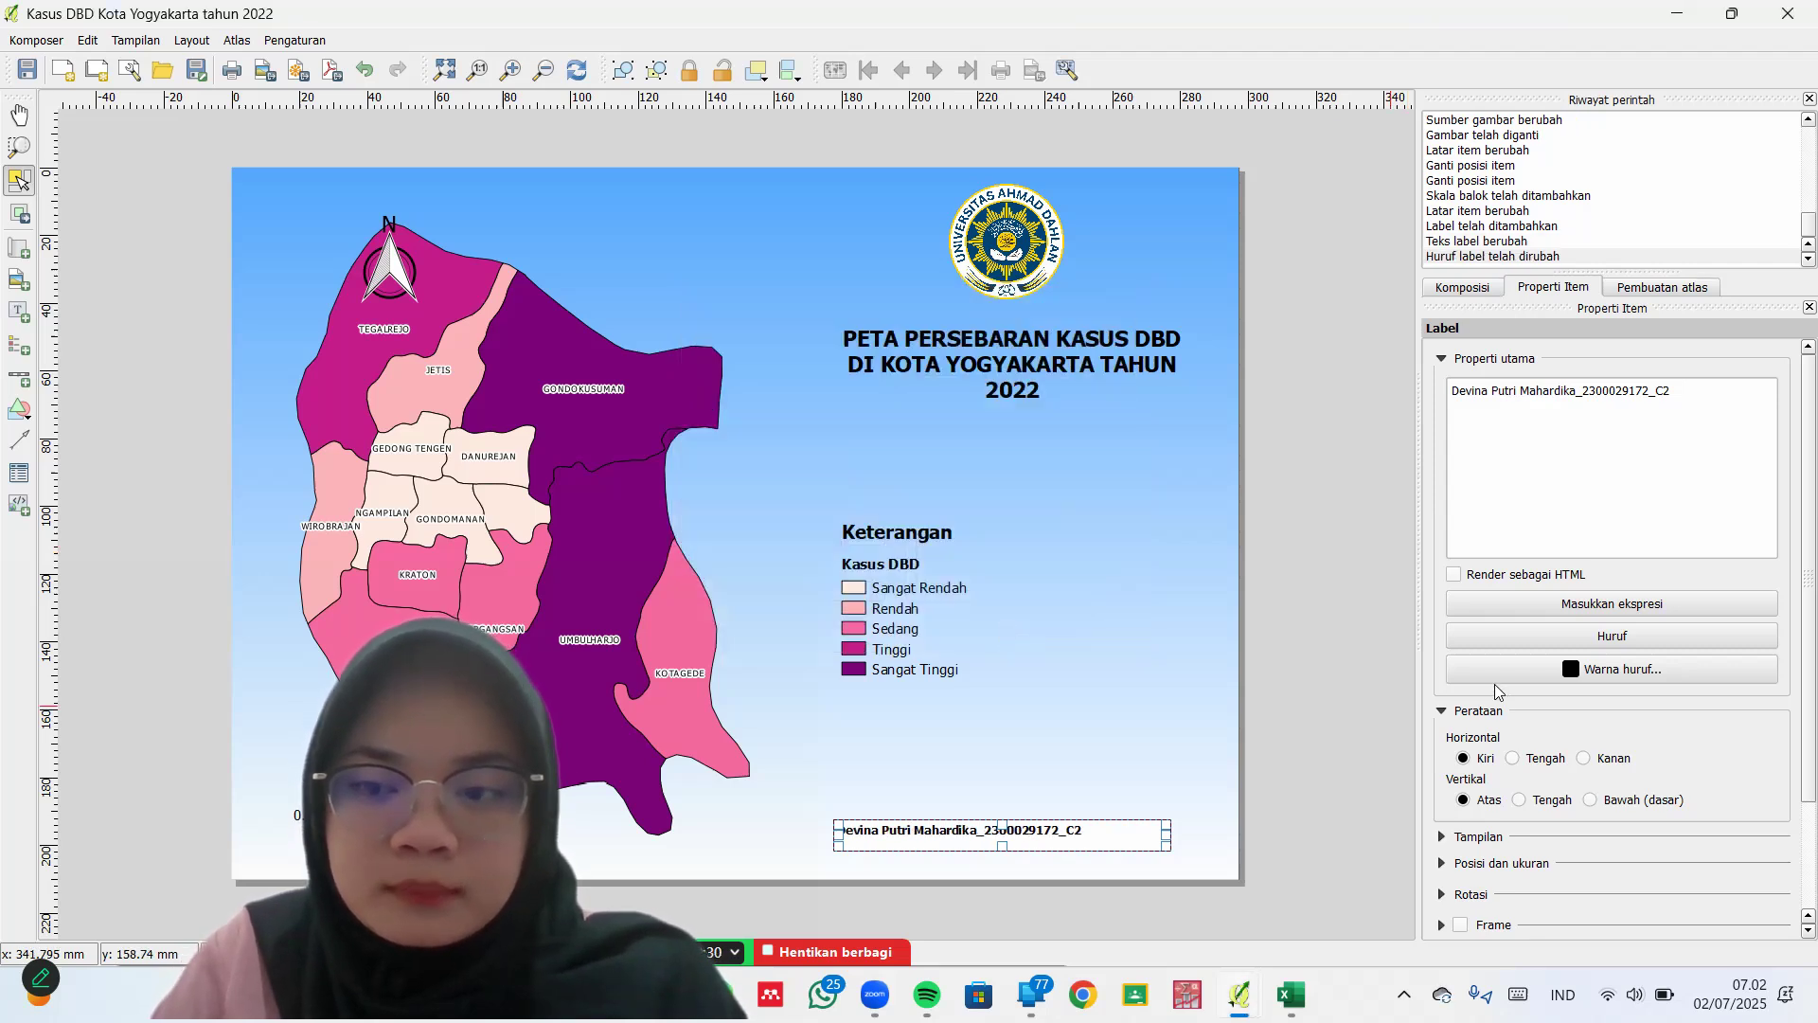
Centre the author label text both ways (Tengah) and turn off its white background
left_click(1551, 801)
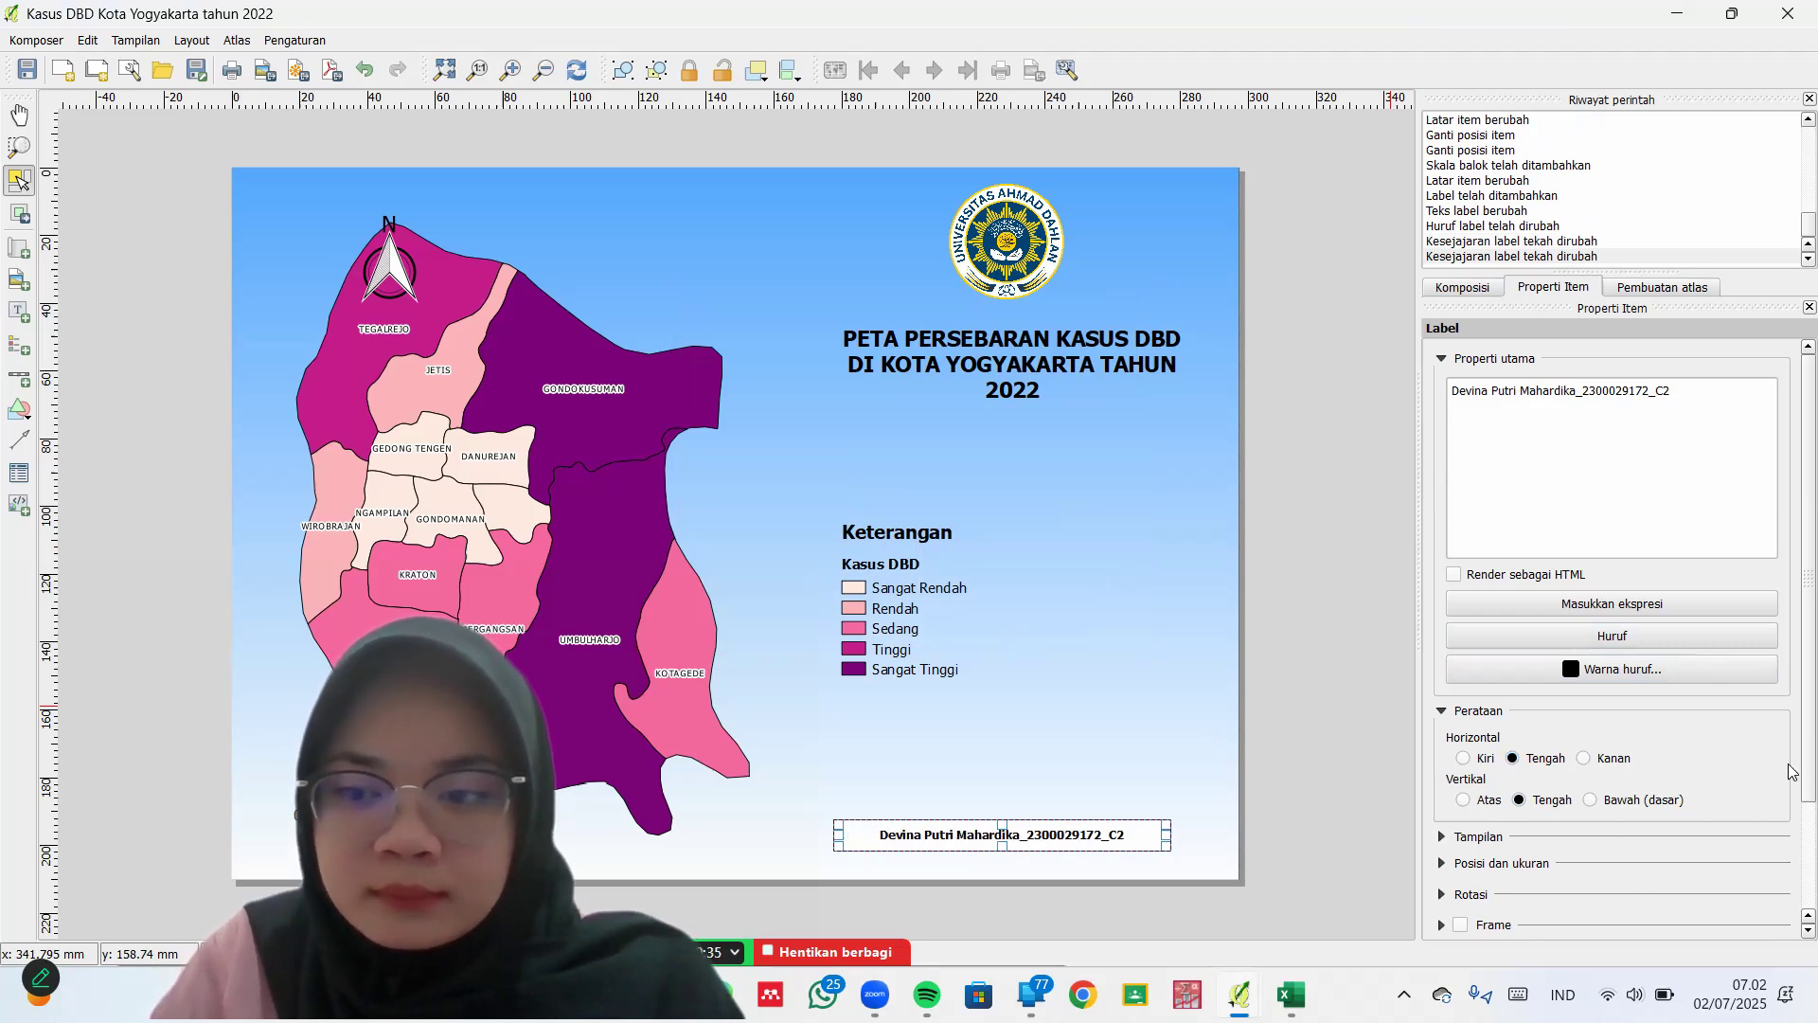
scroll(1792, 761, "down", 3)
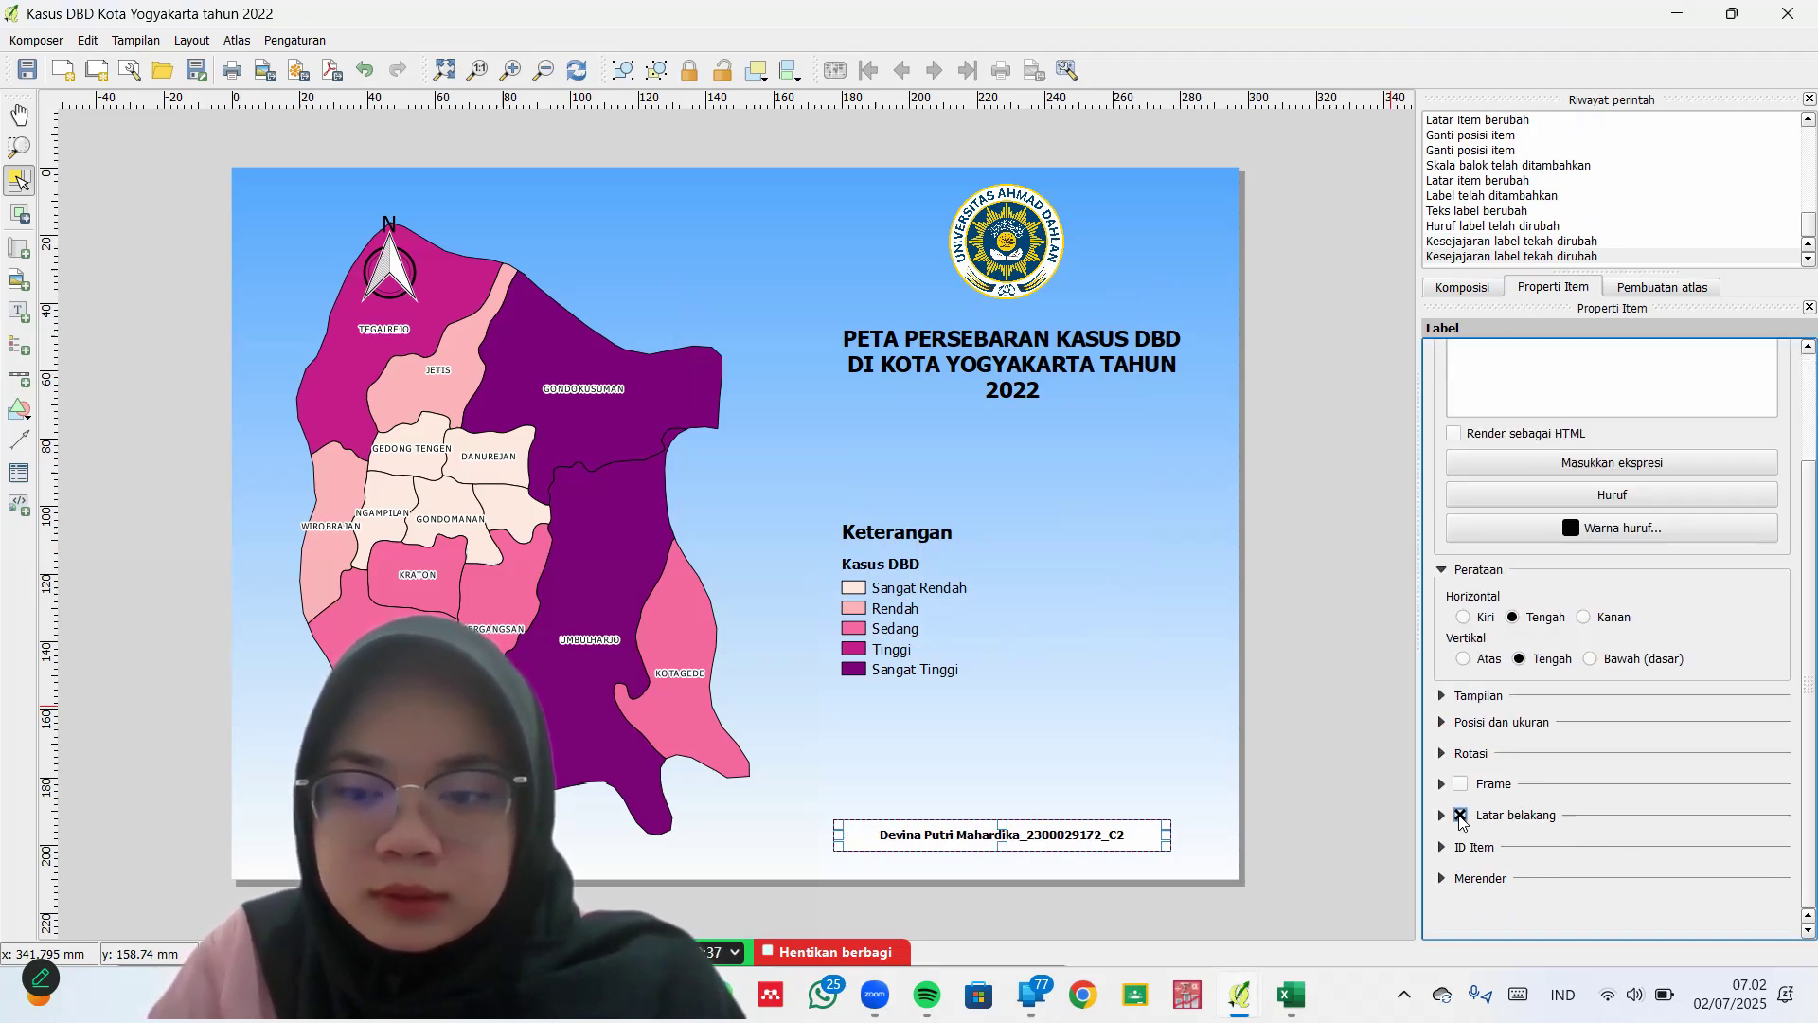
left_click(1459, 815)
left_click(1301, 750)
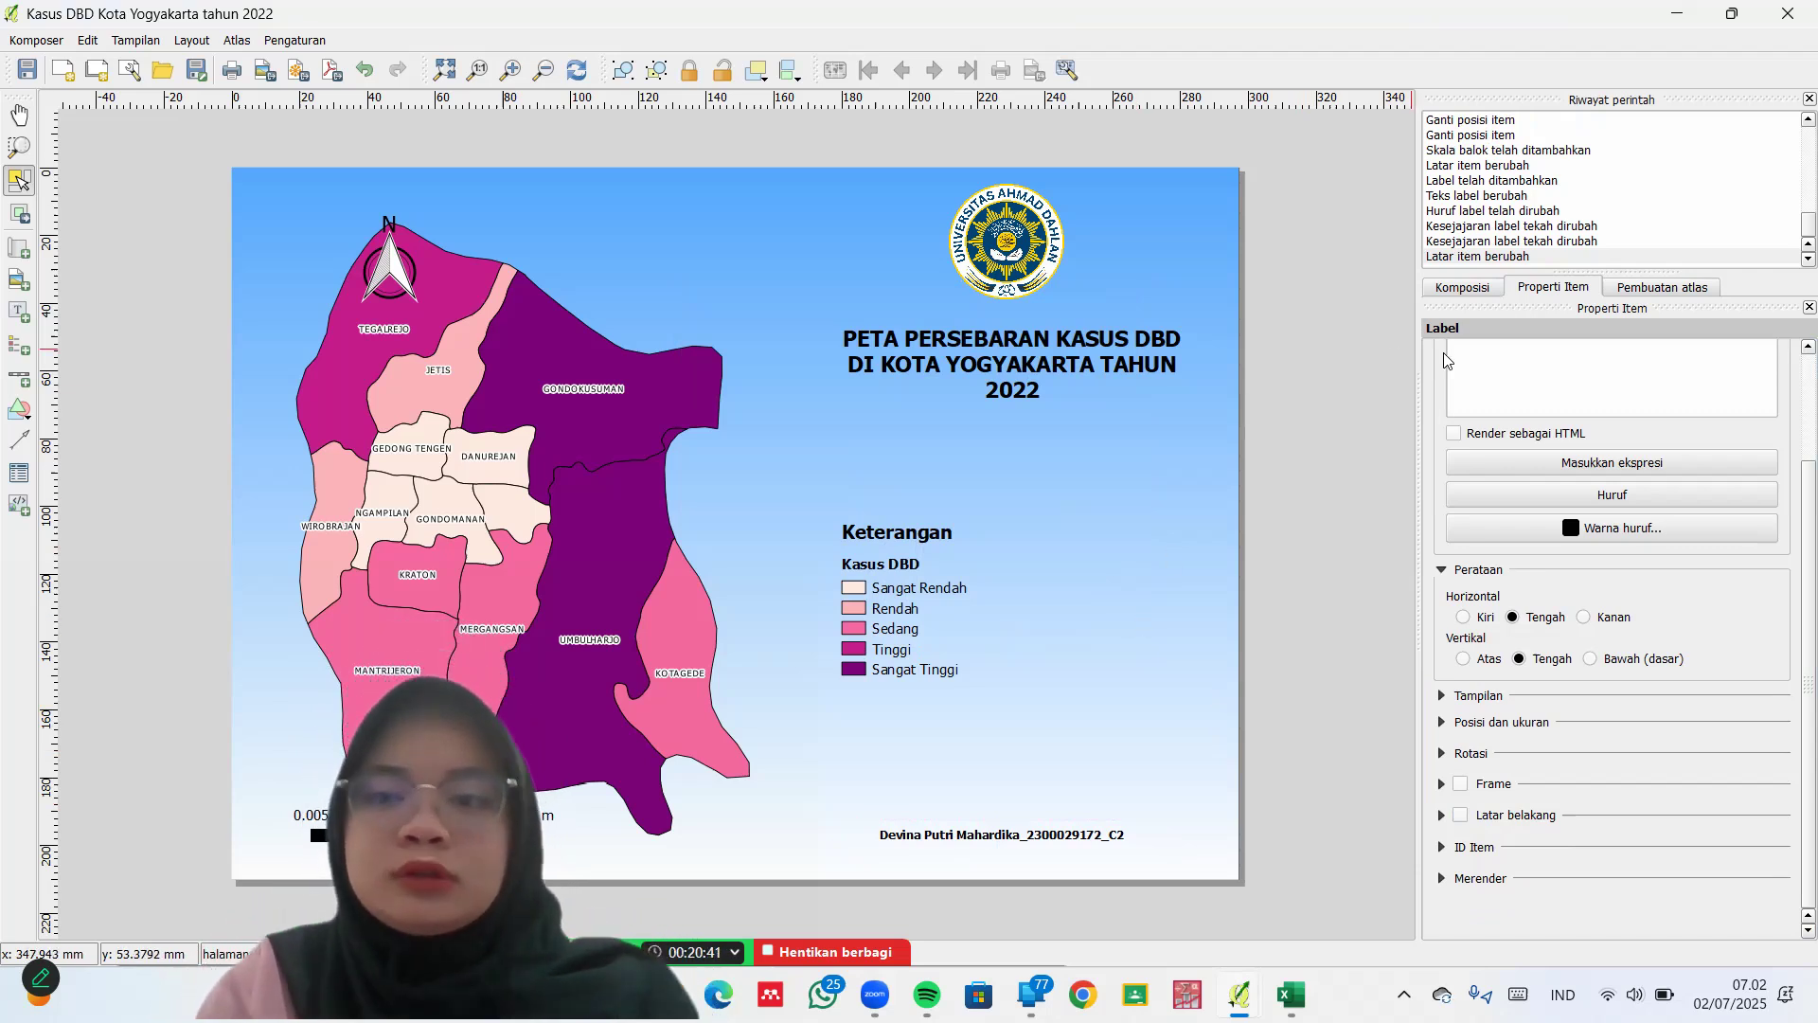
Make the page gradient's first colour light pink and move the north arrow to the top-left corner
left_click(1471, 289)
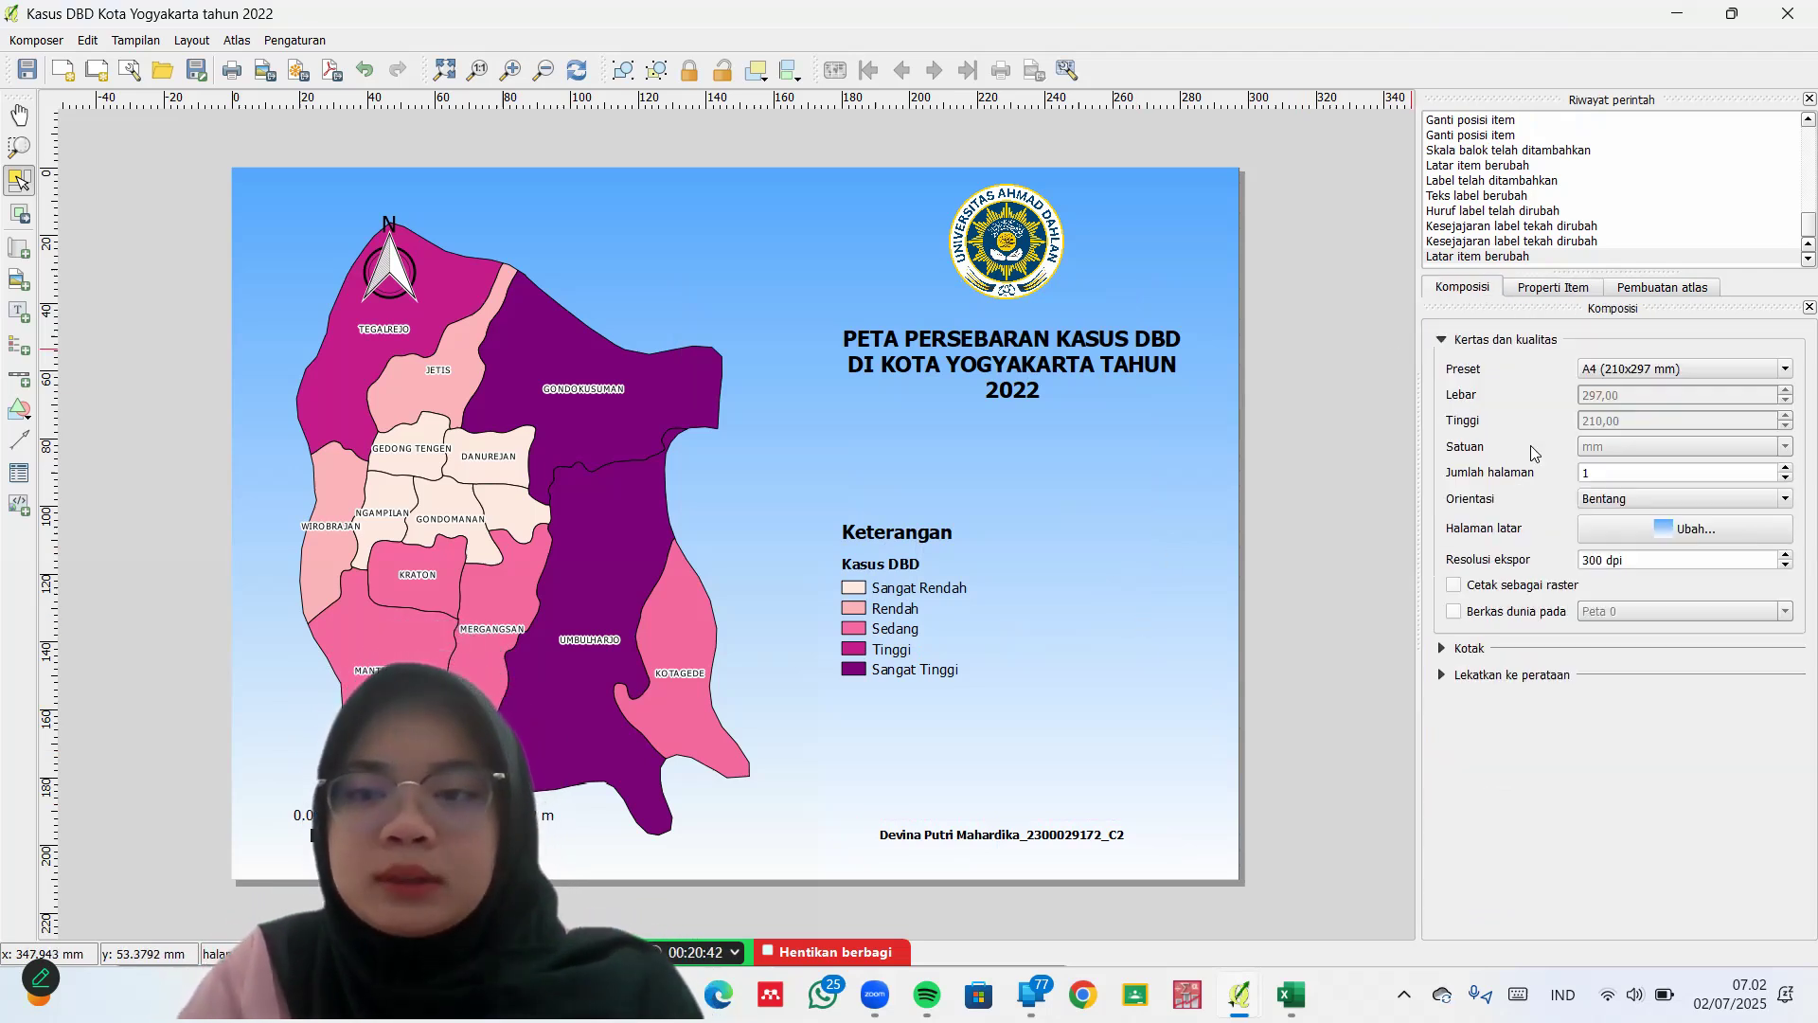
left_click(1653, 528)
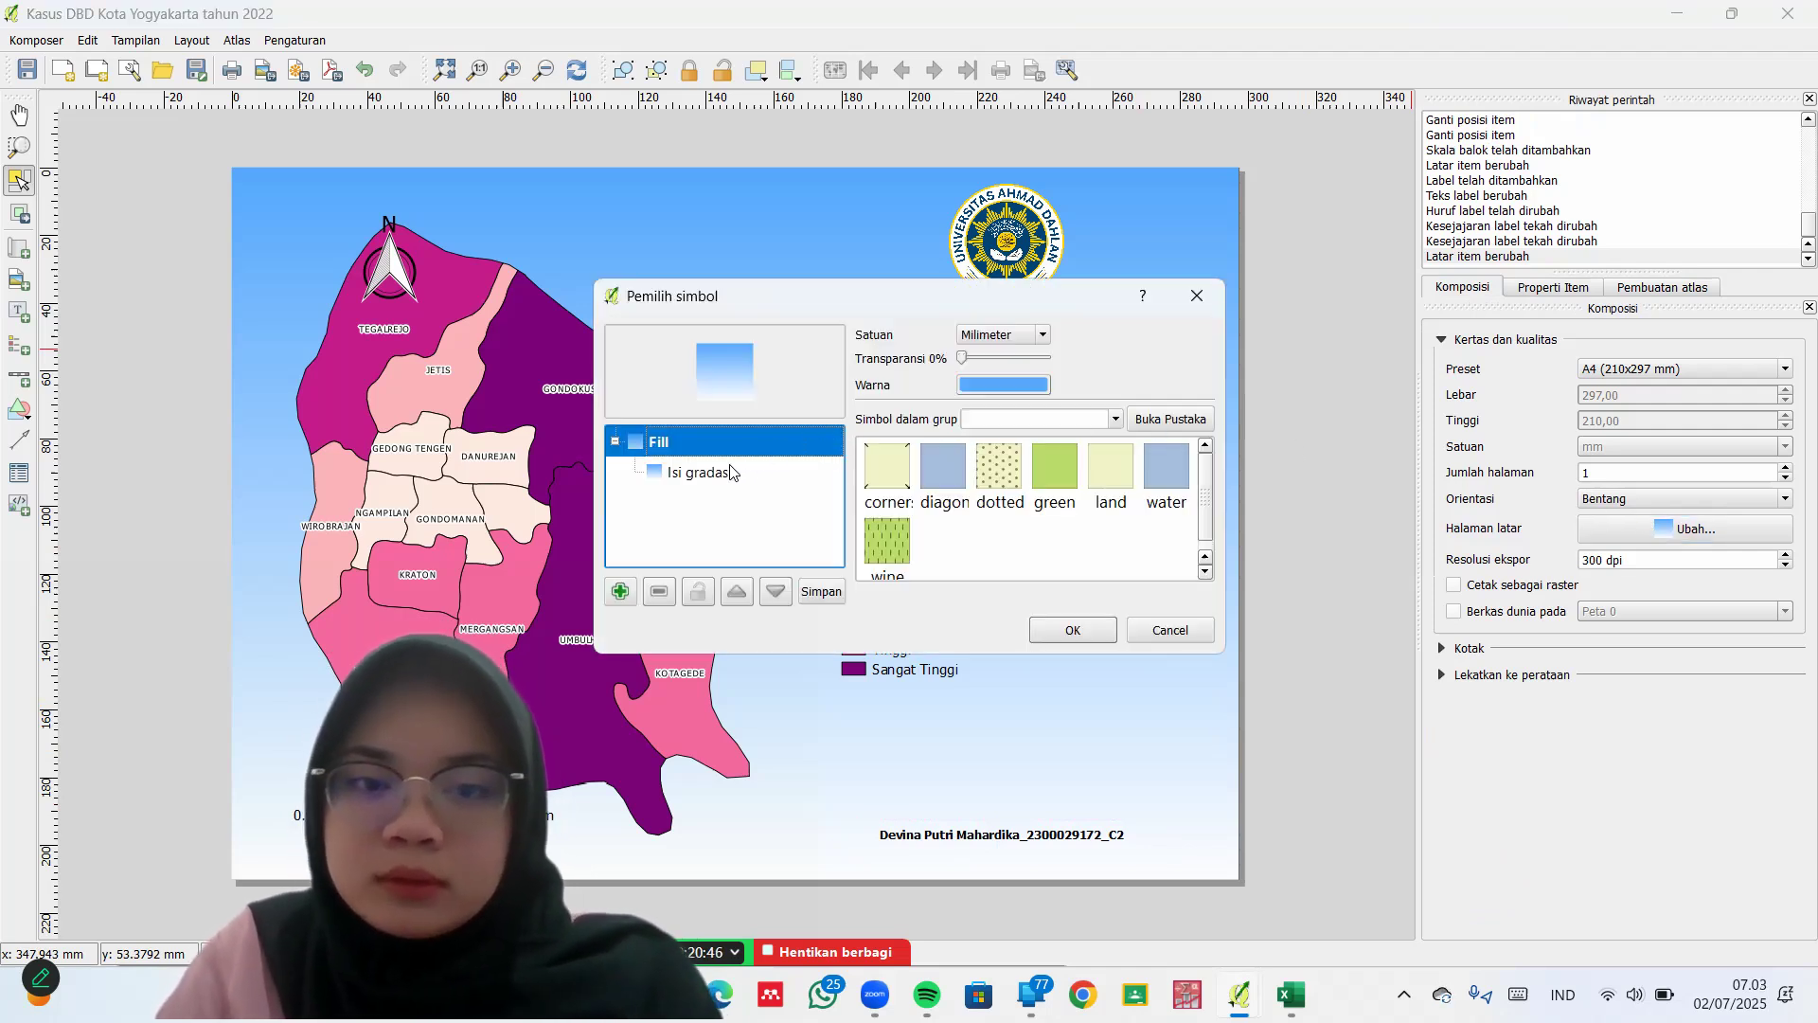
left_click(701, 472)
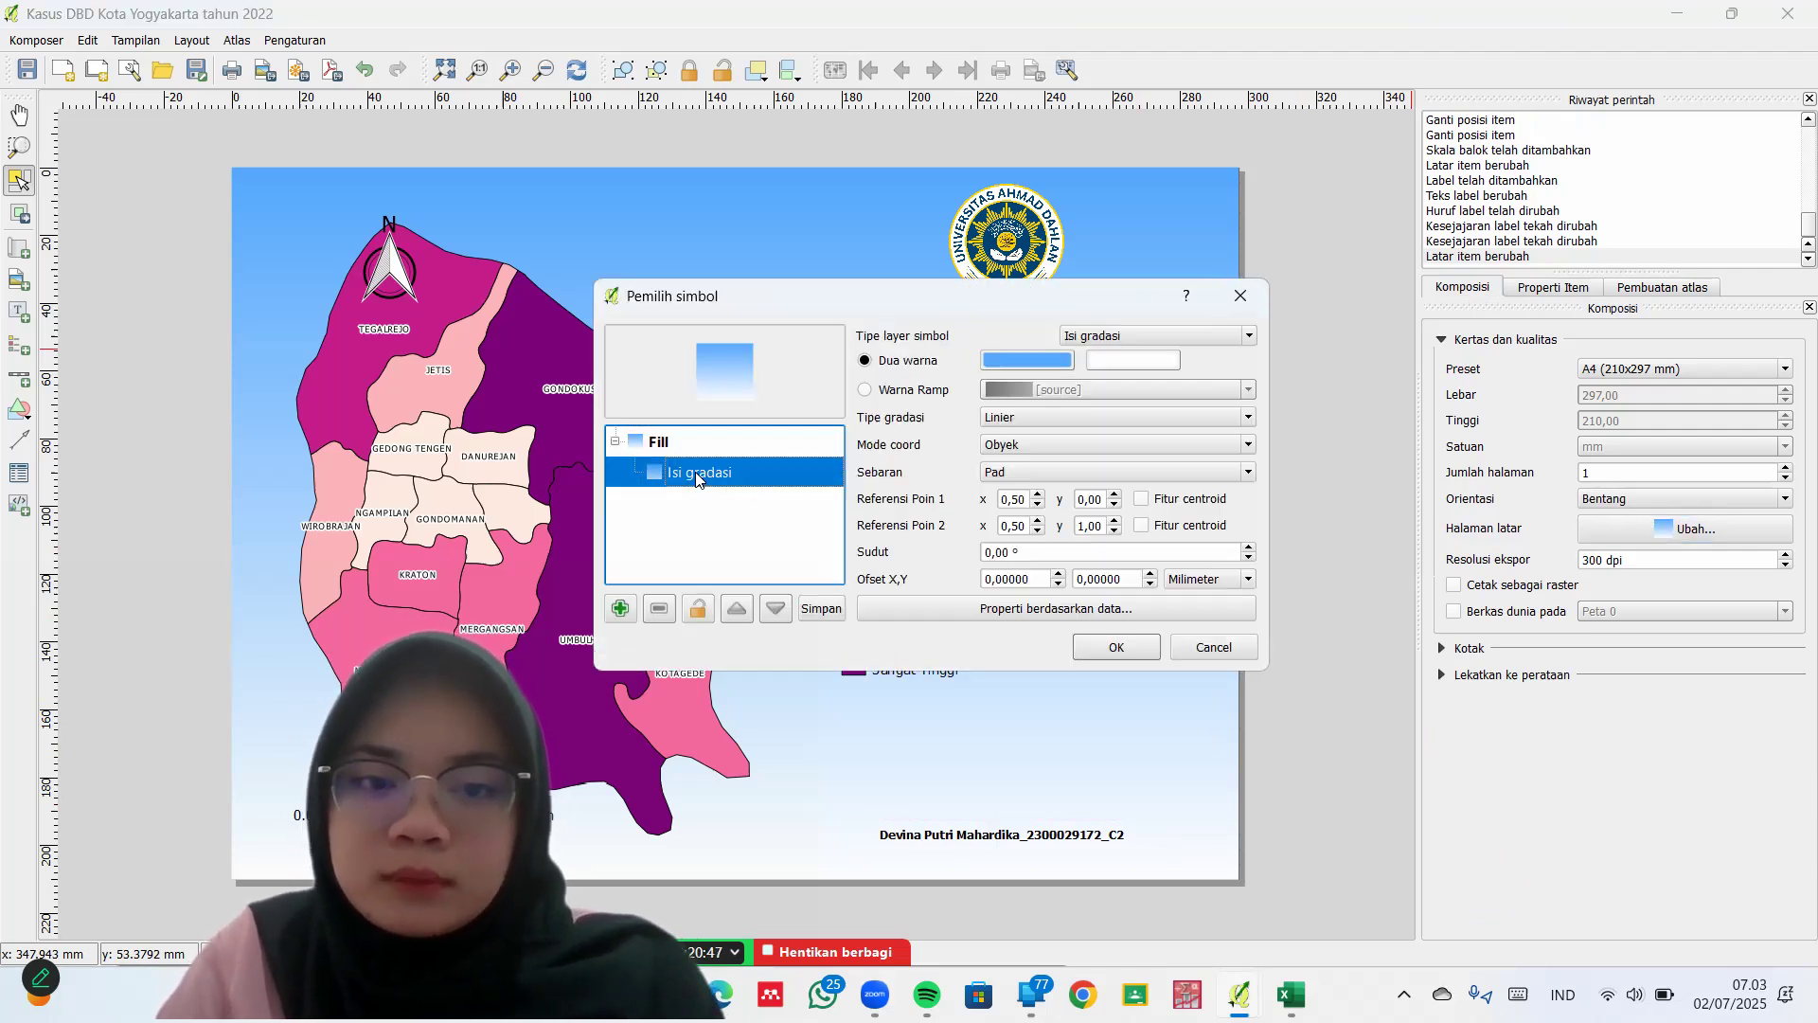
left_click(1050, 366)
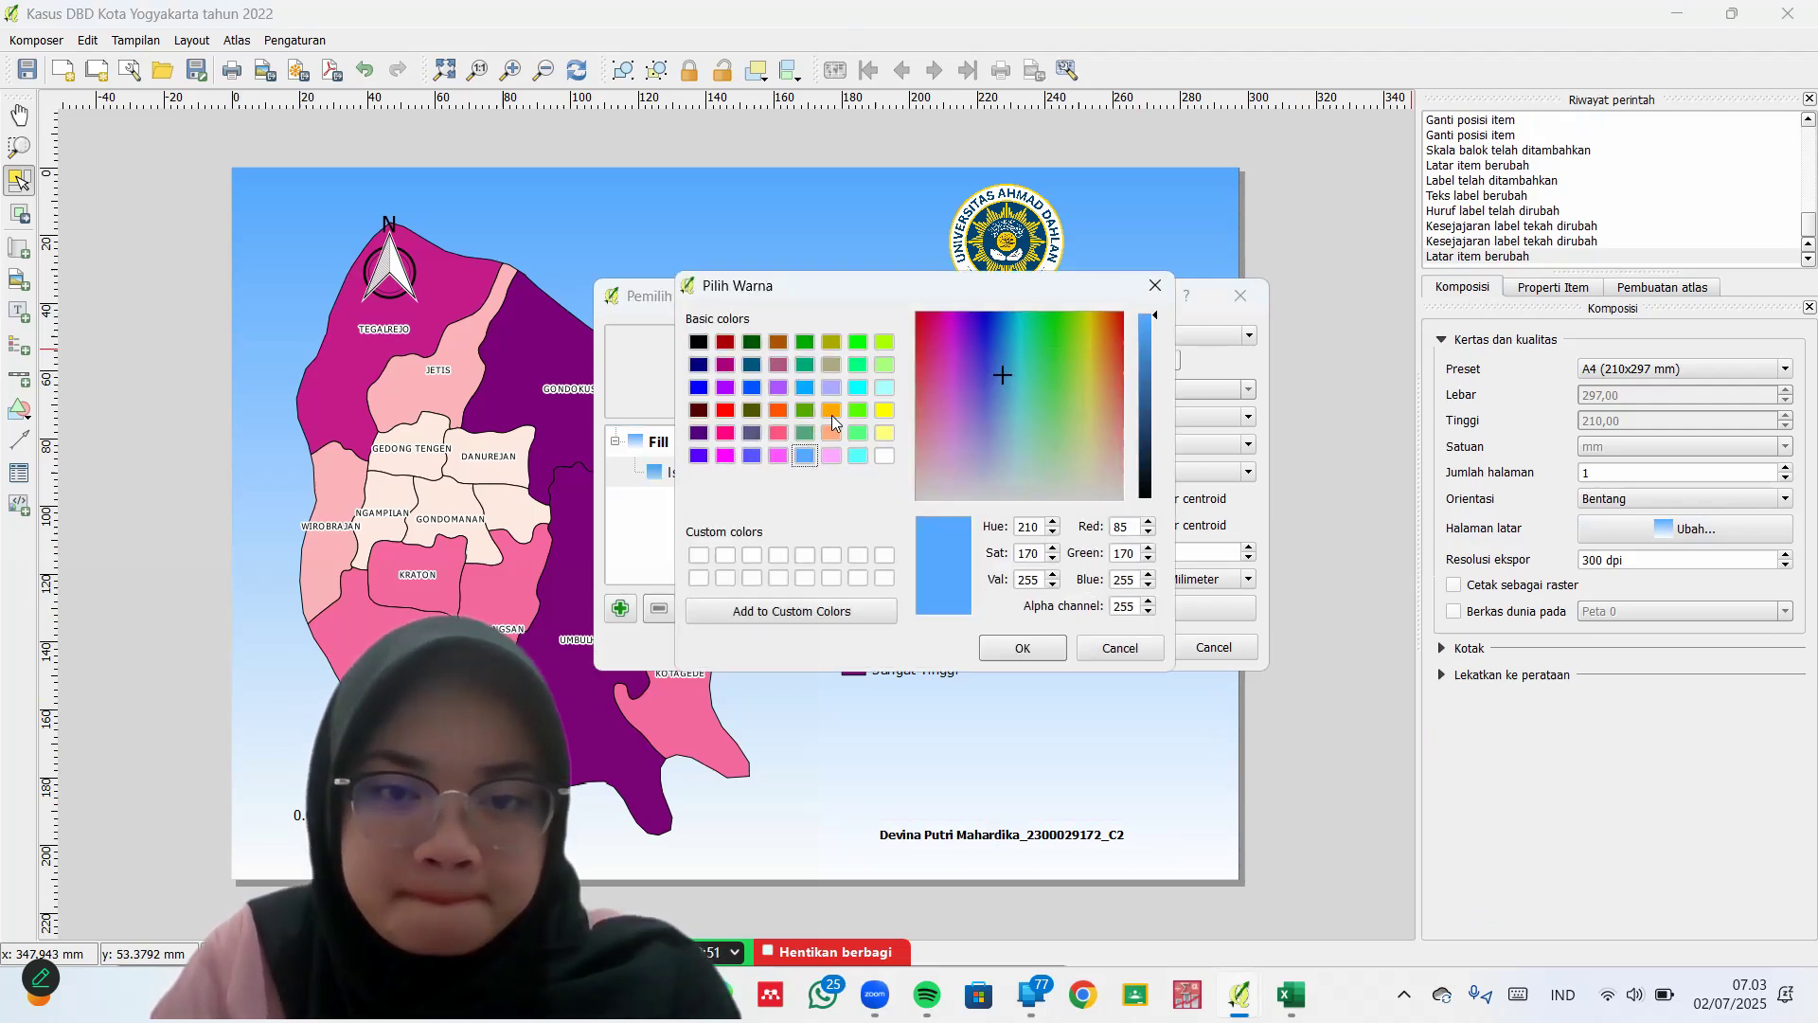
left_click(831, 455)
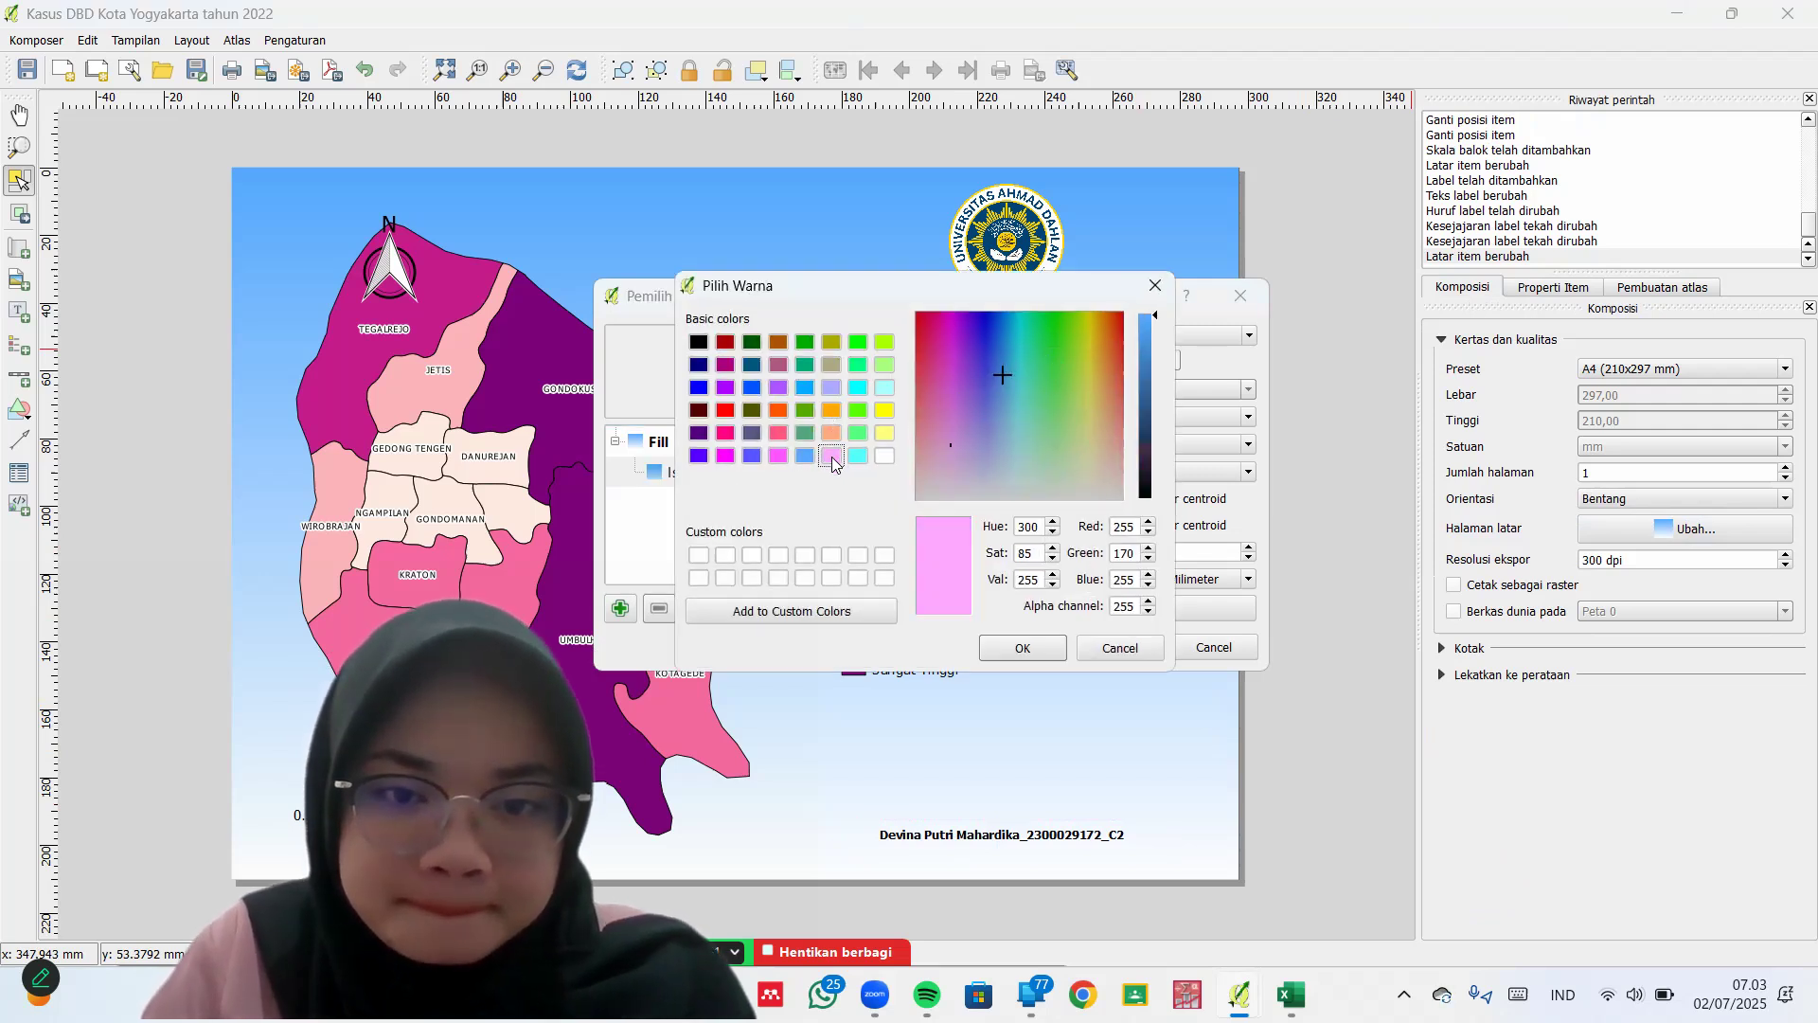
left_click(1051, 649)
left_click(1090, 649)
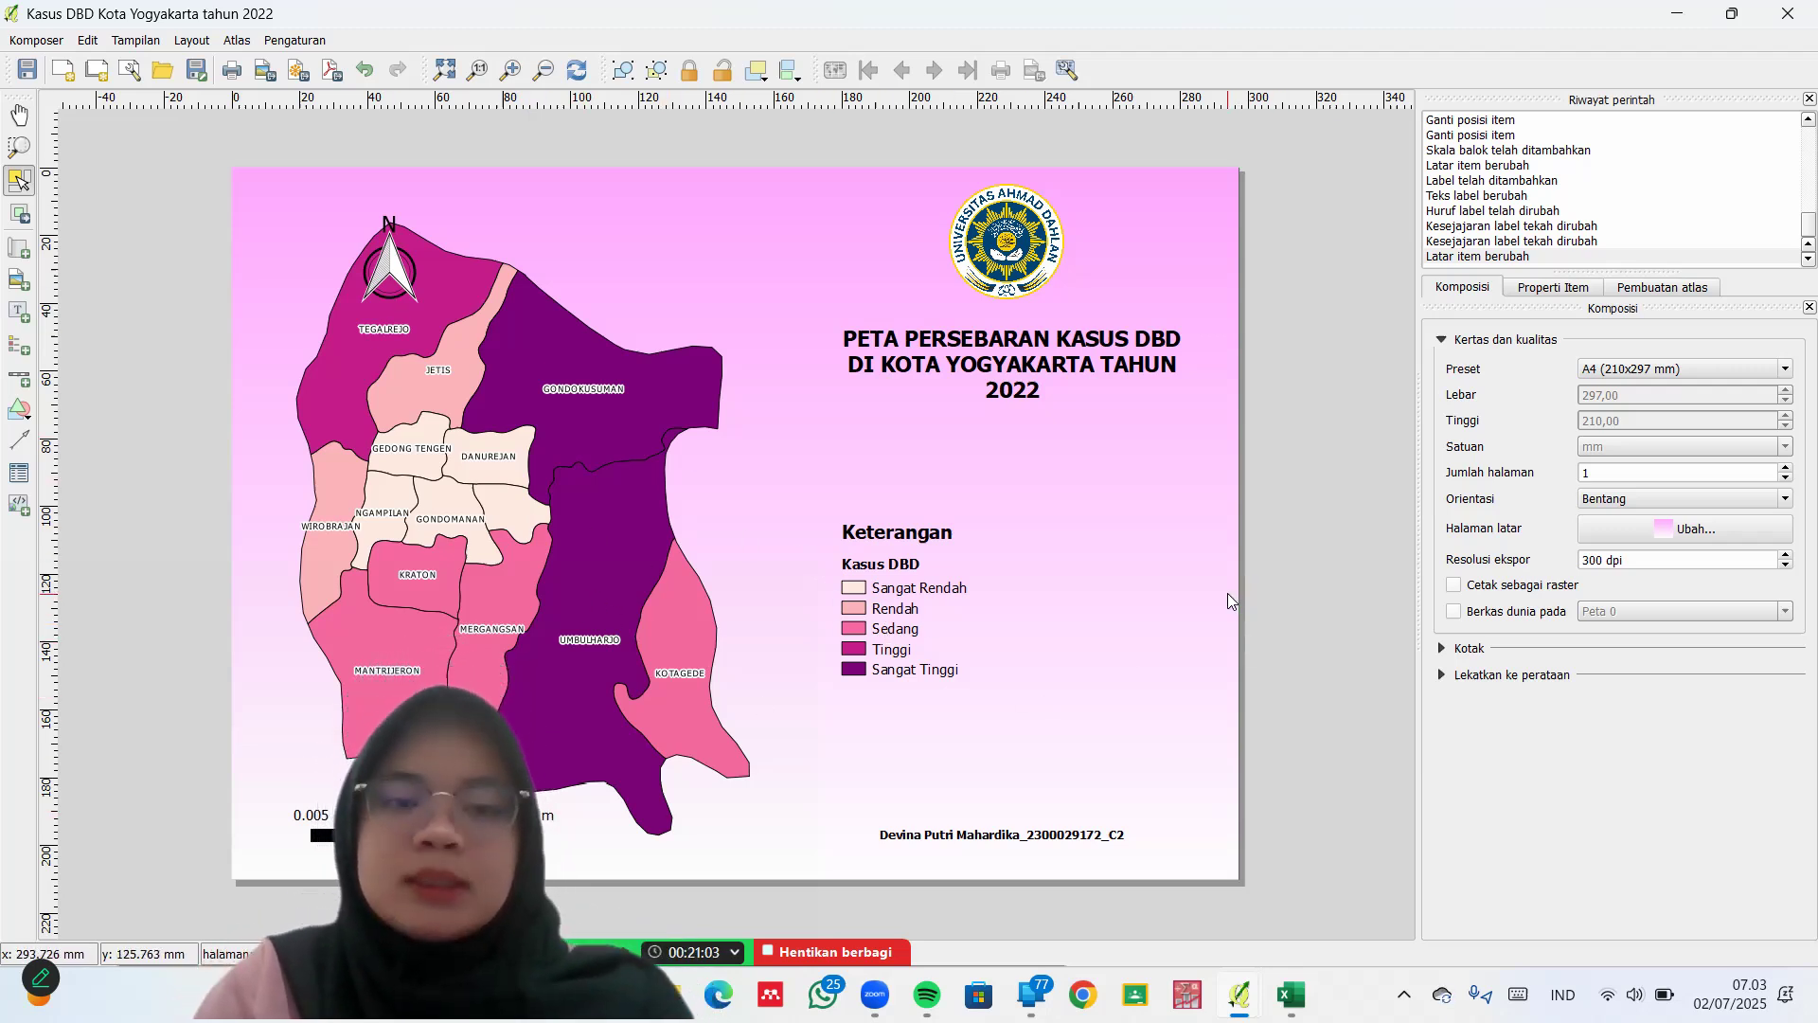
left_click_drag(398, 269, 289, 221)
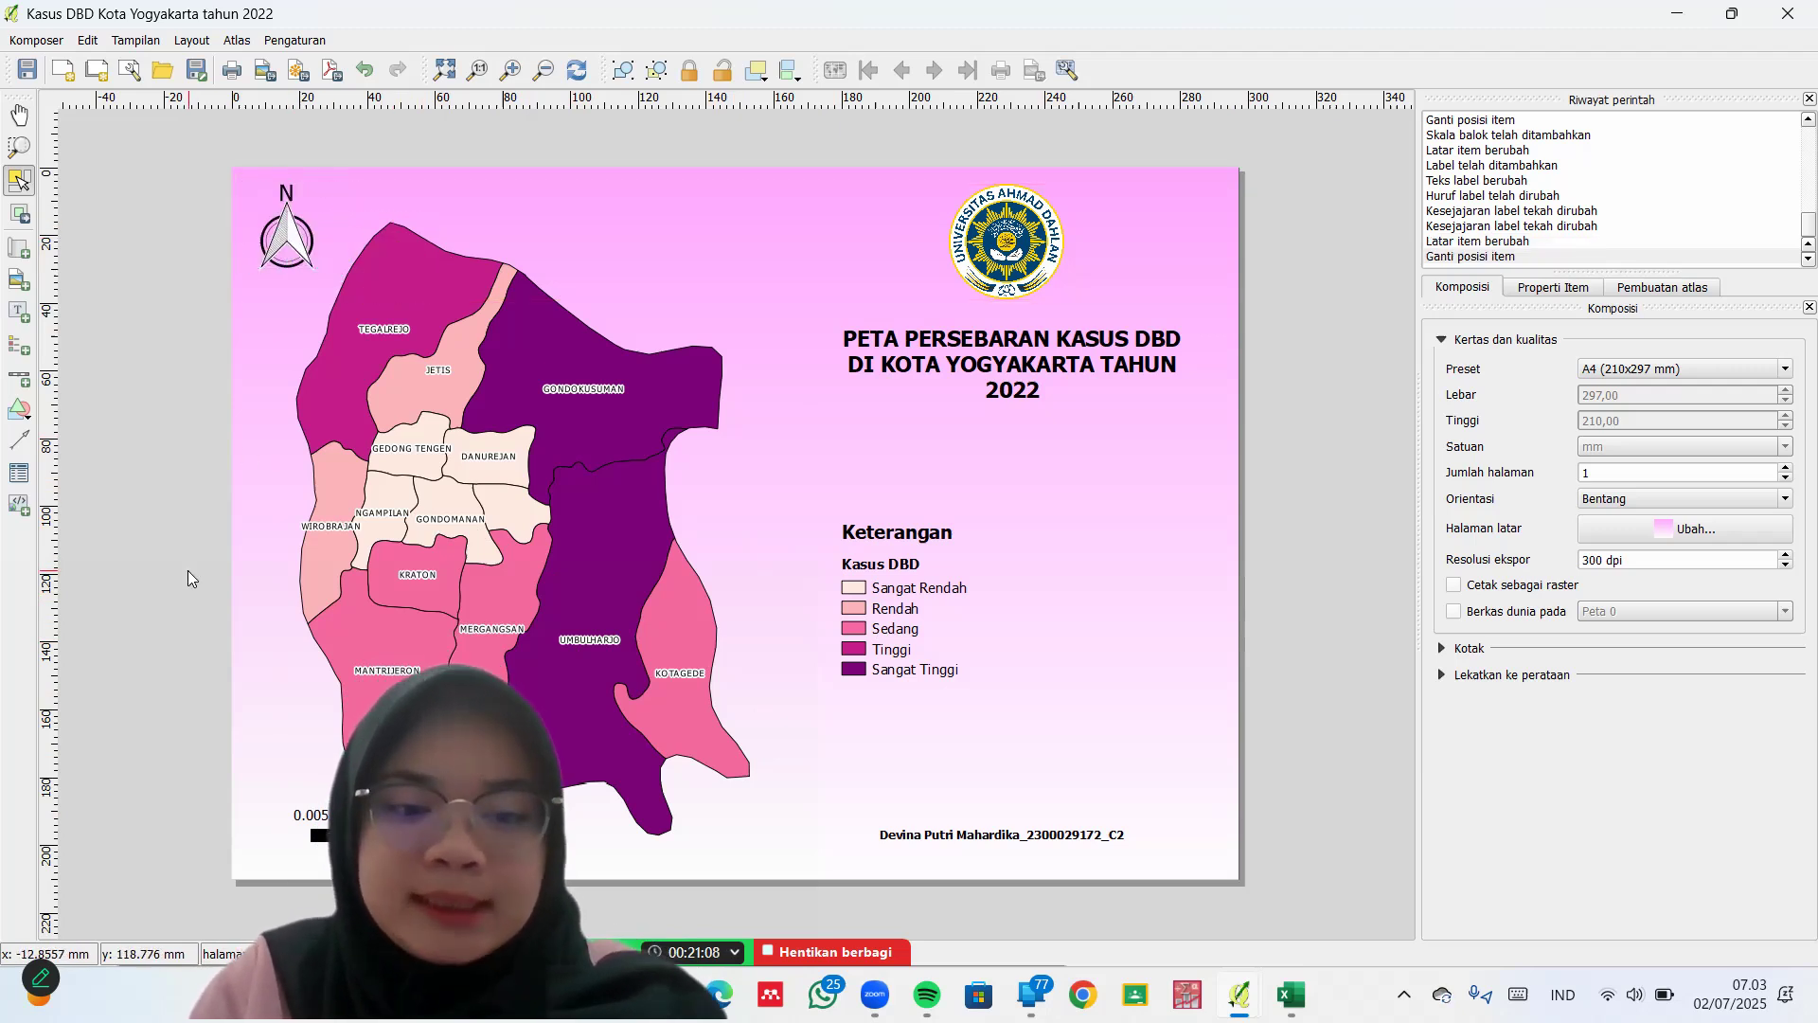
Export the layout as BMP image 'Peta Kasus DBD Kota Yogyakarta' in the devina folder
left_click(38, 41)
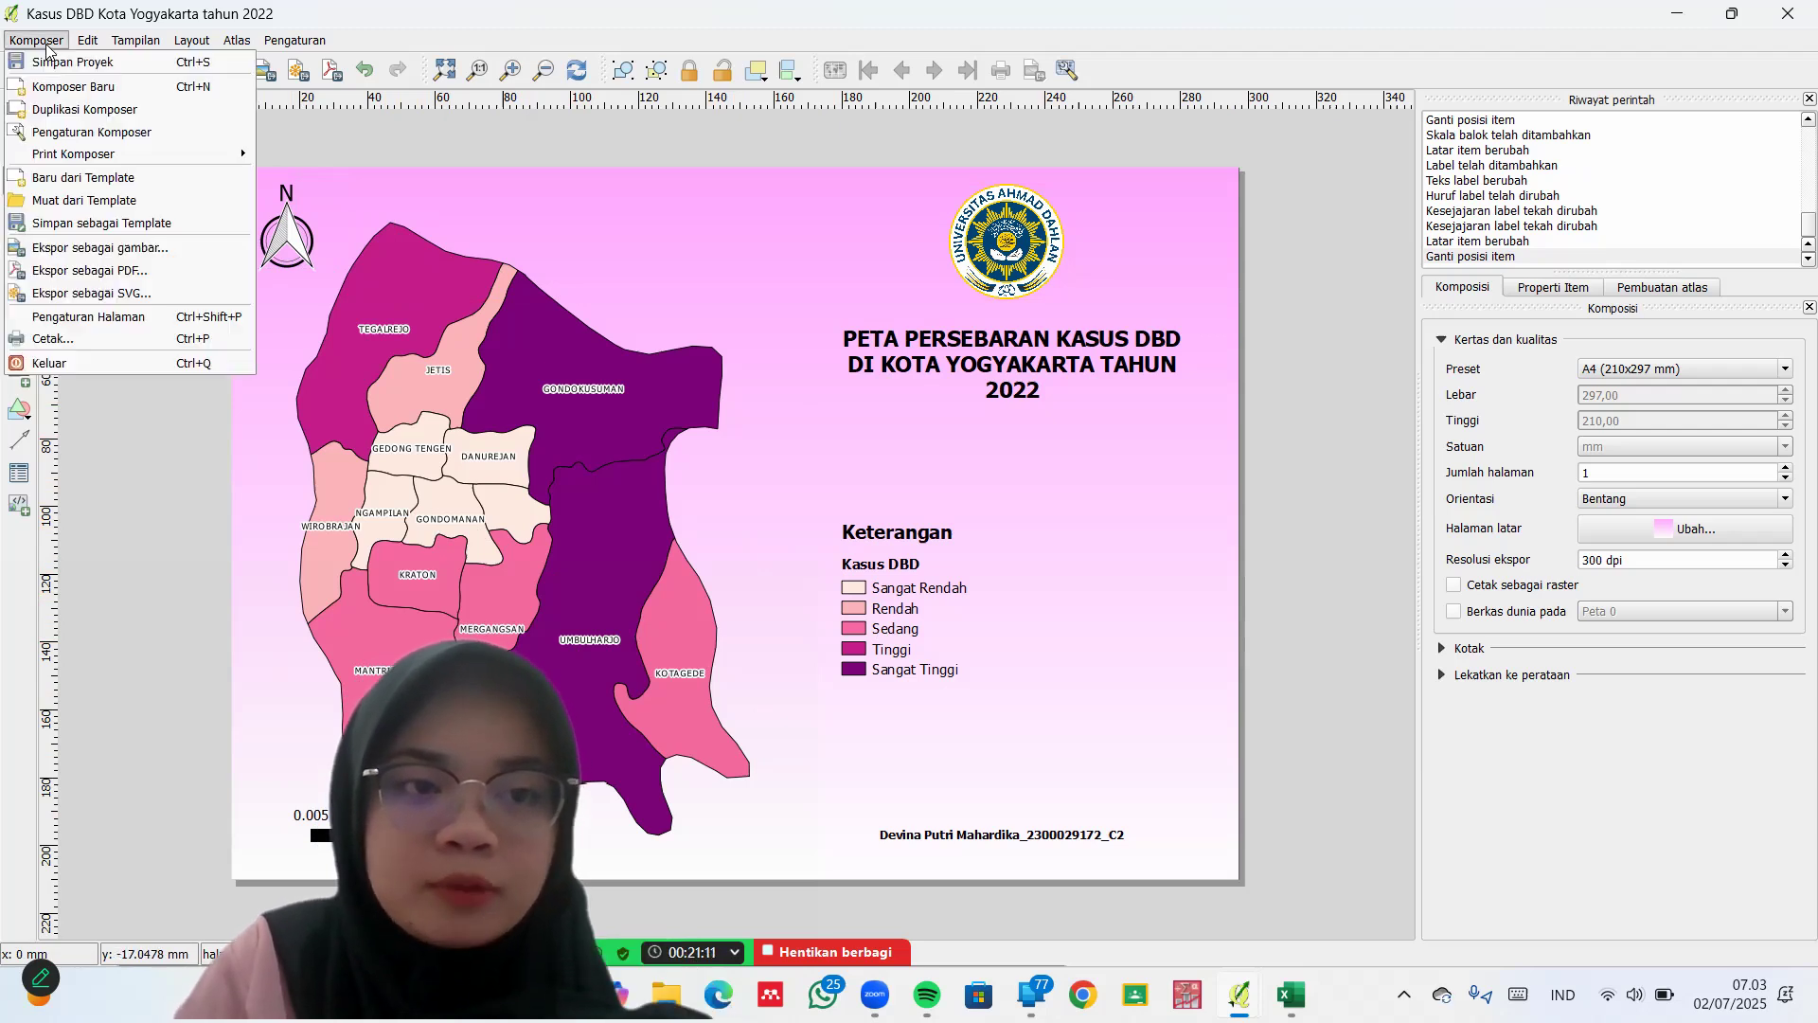
left_click(135, 248)
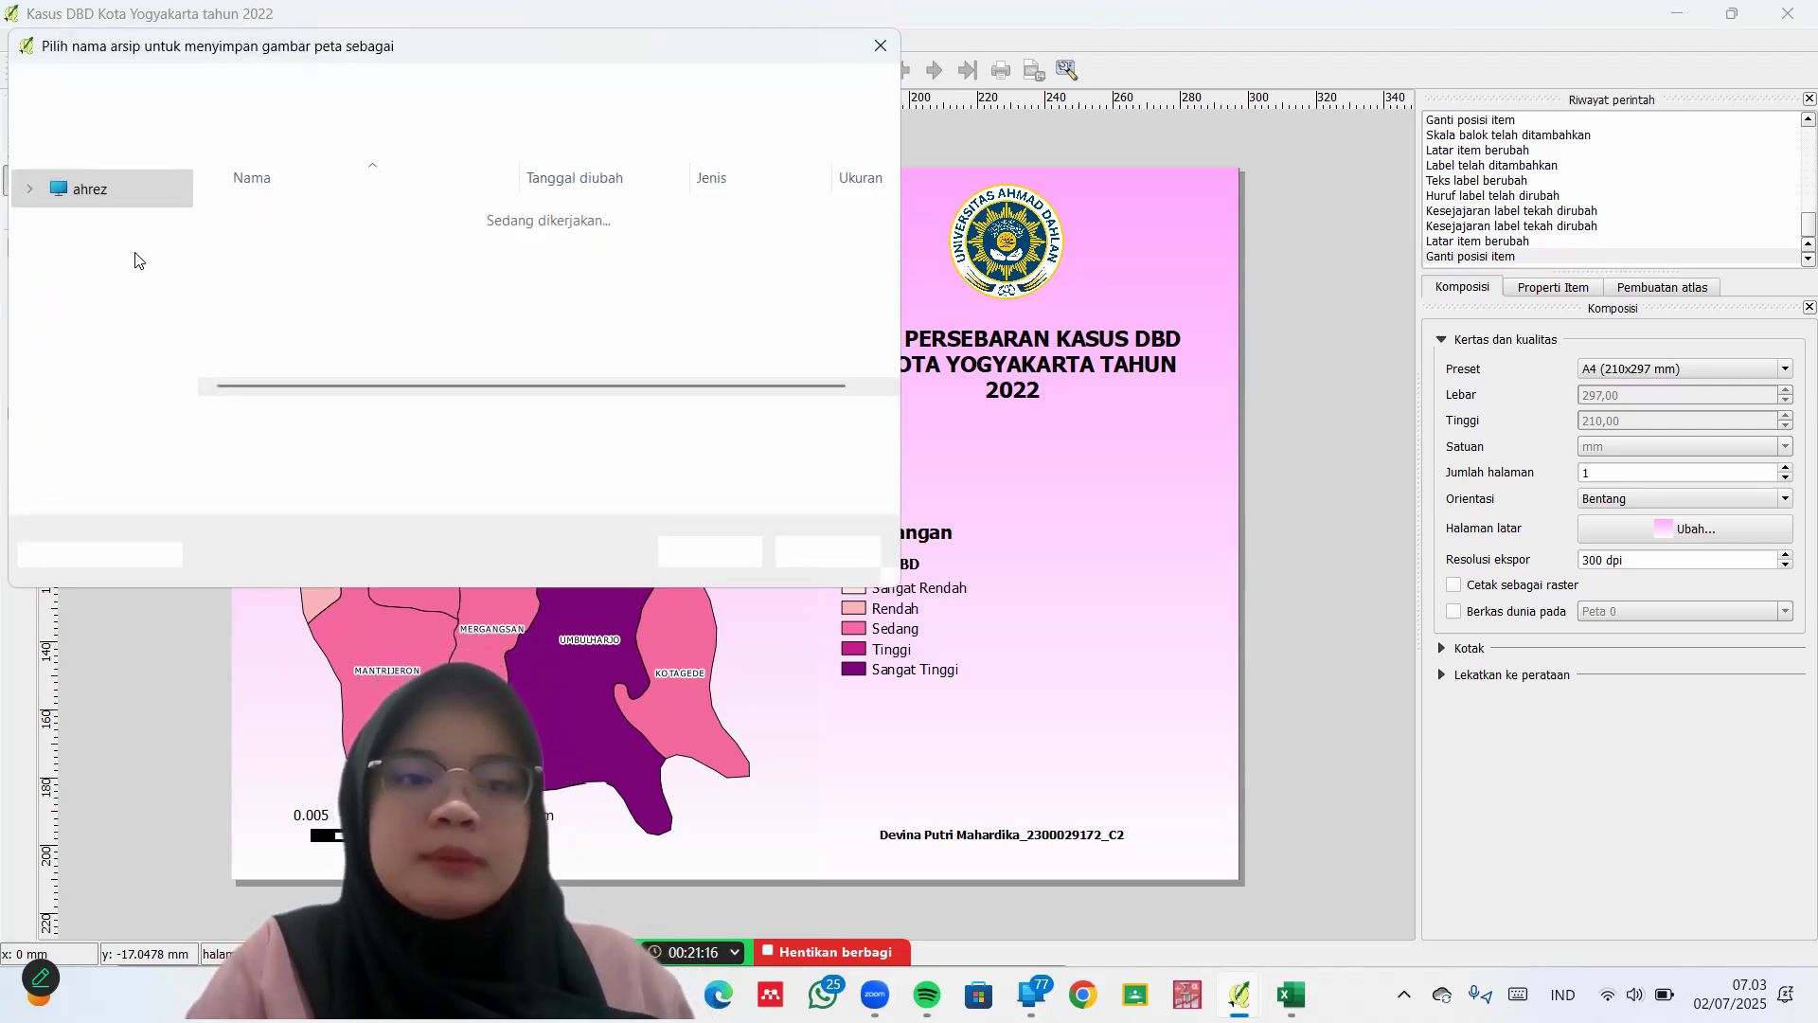
scroll(90, 268, "up", 3)
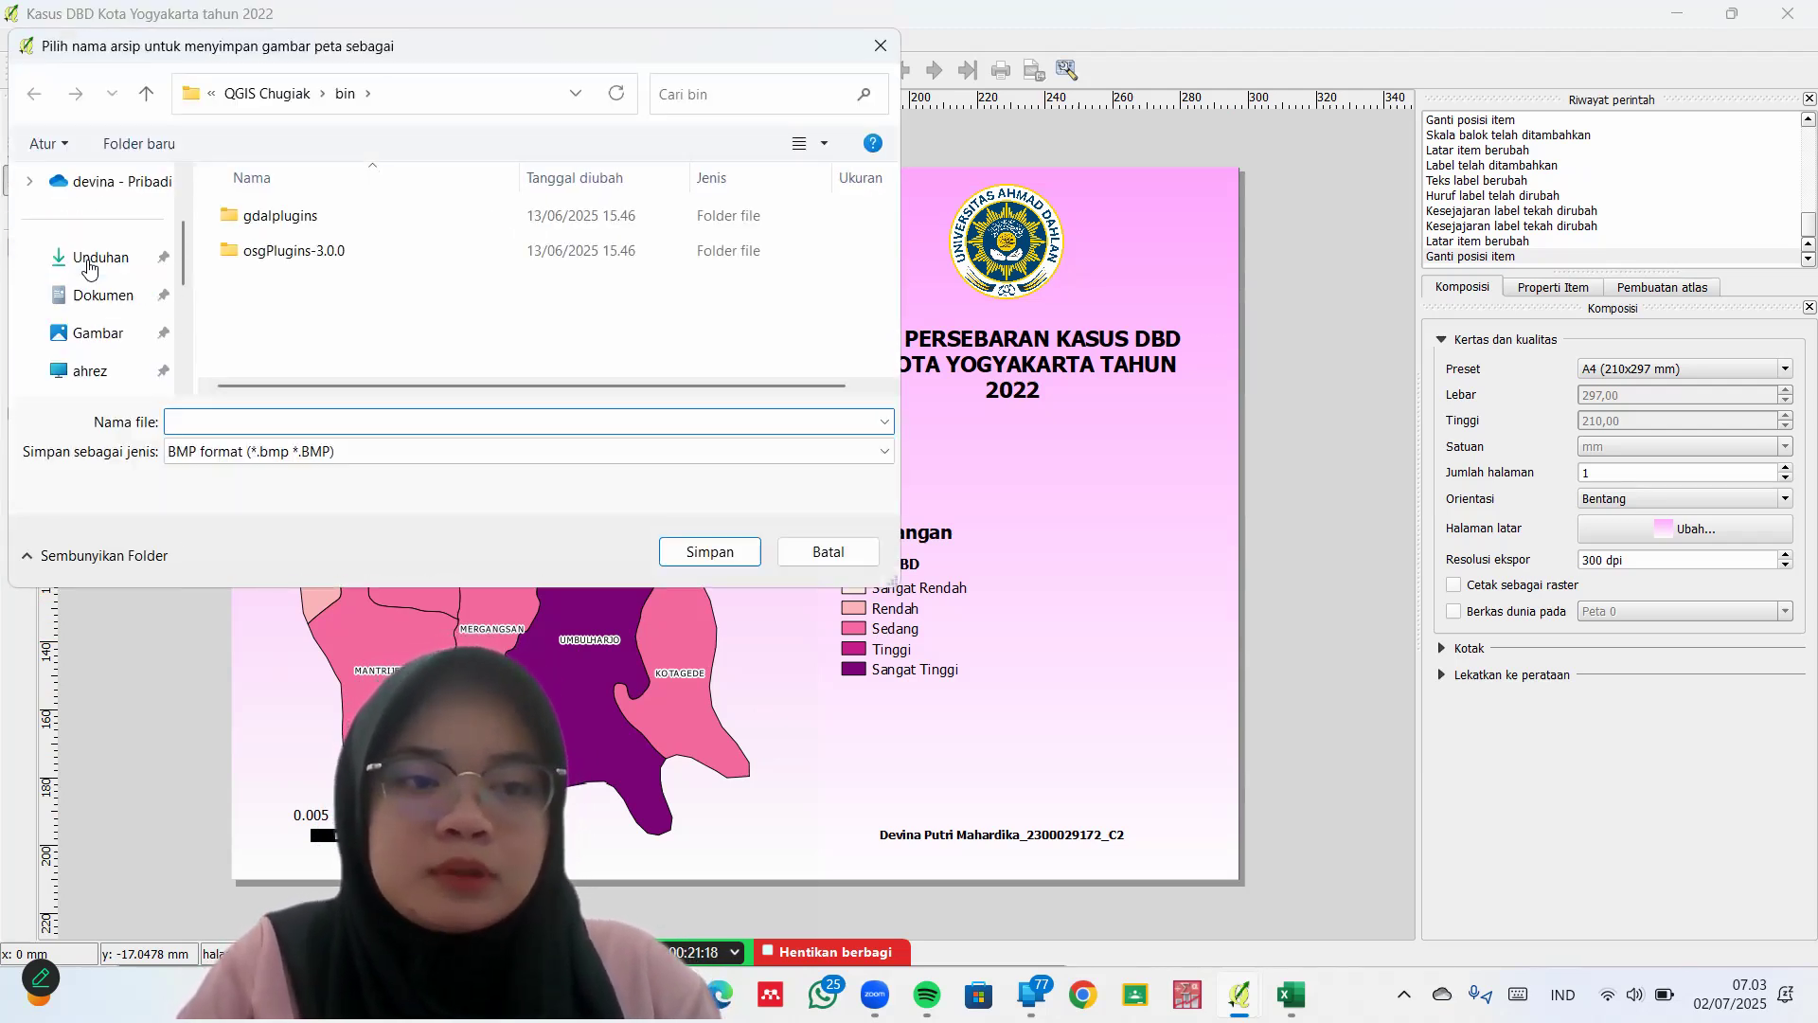
scroll(90, 268, "down", 1)
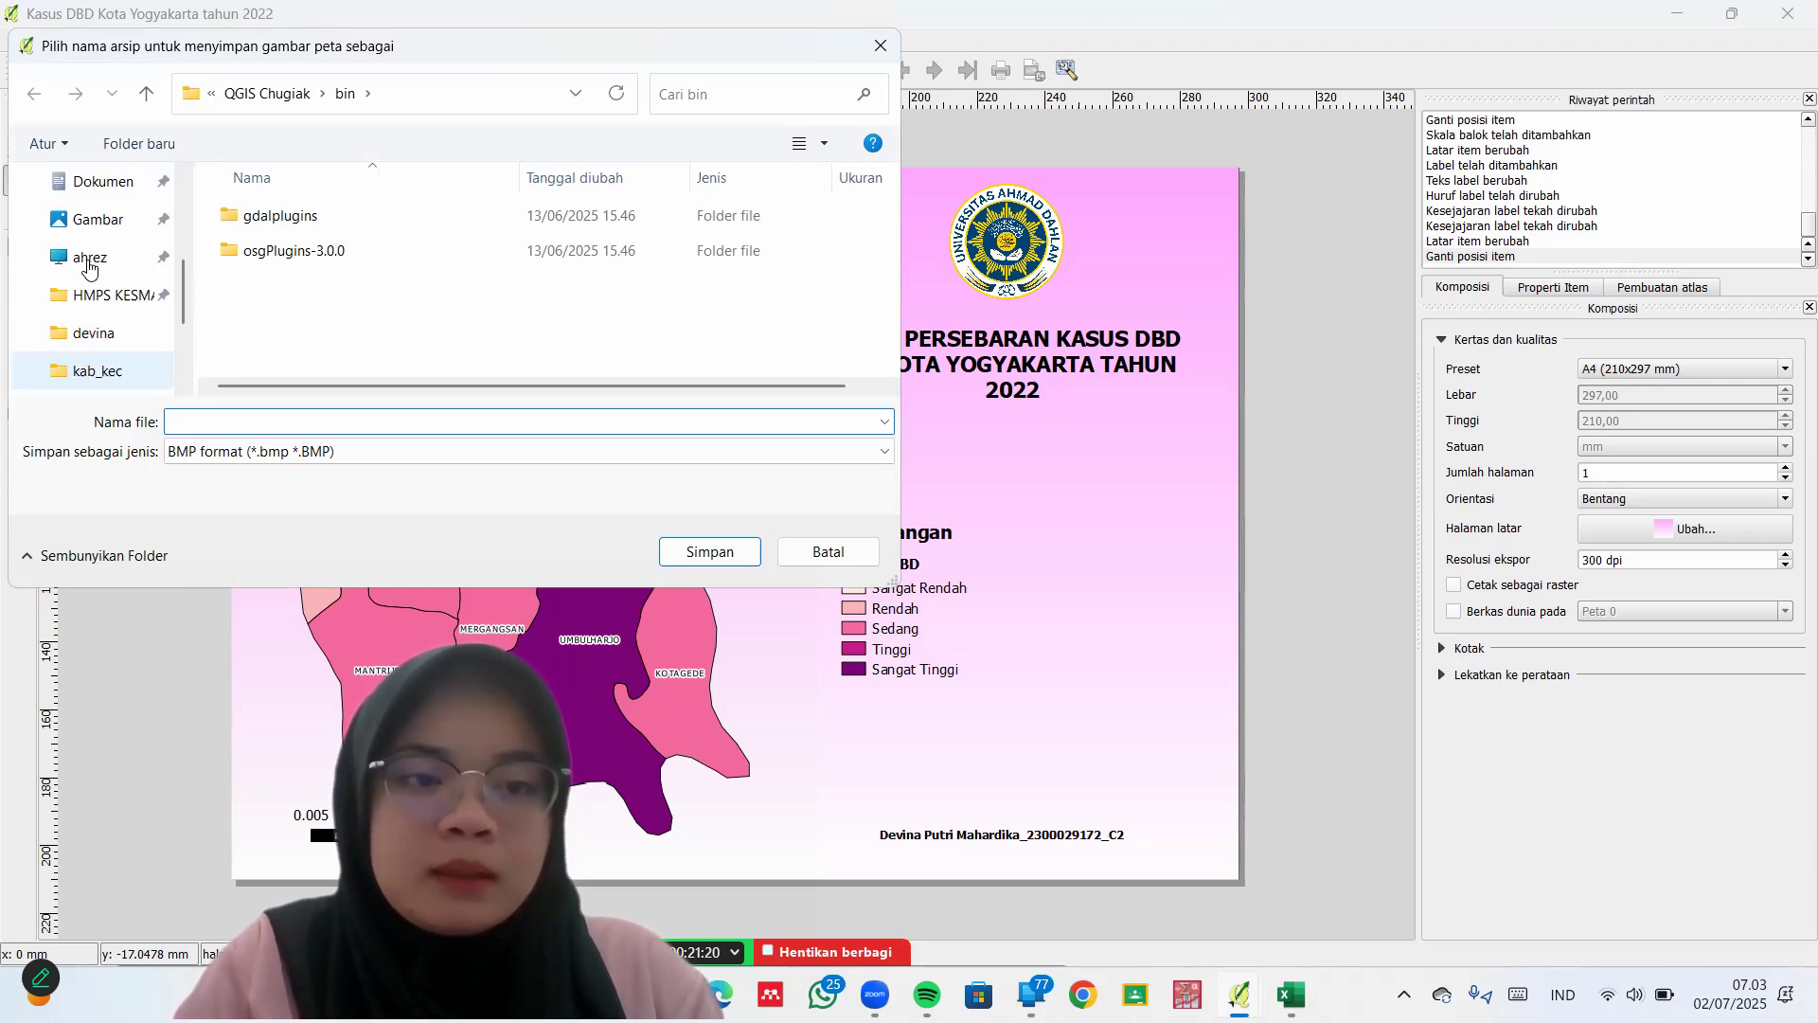
left_click(102, 335)
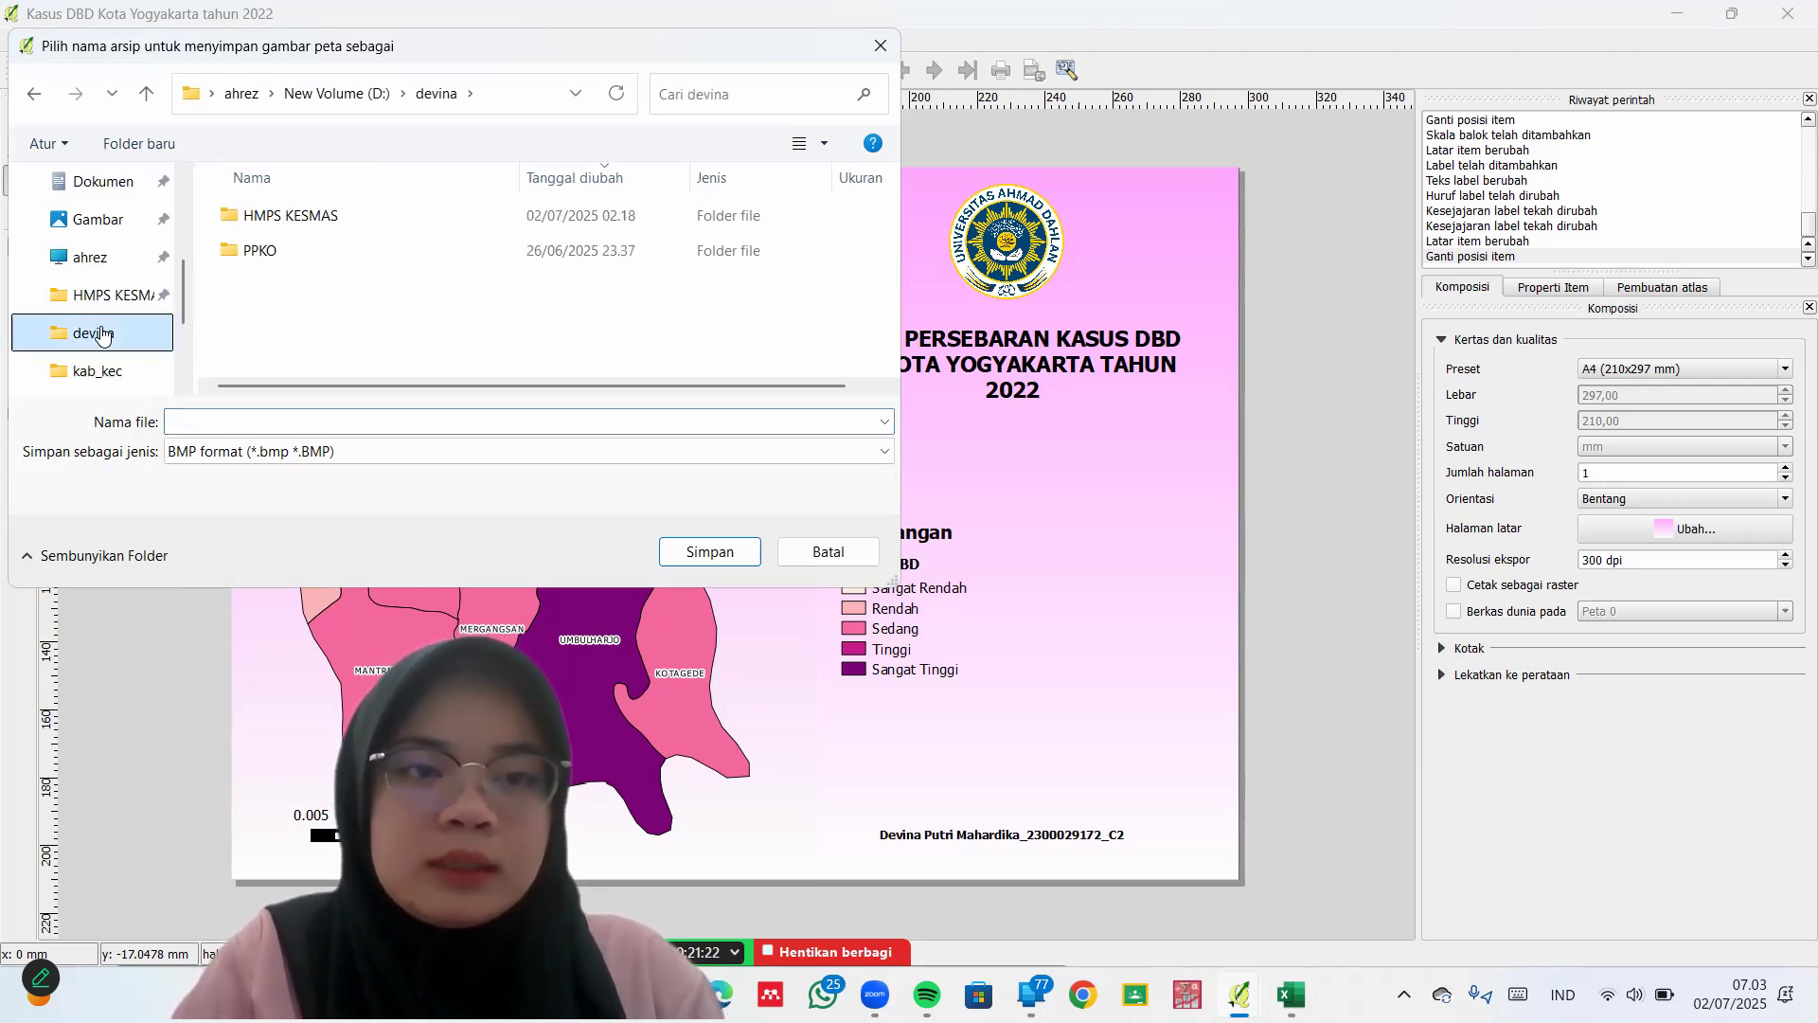
left_click(364, 424)
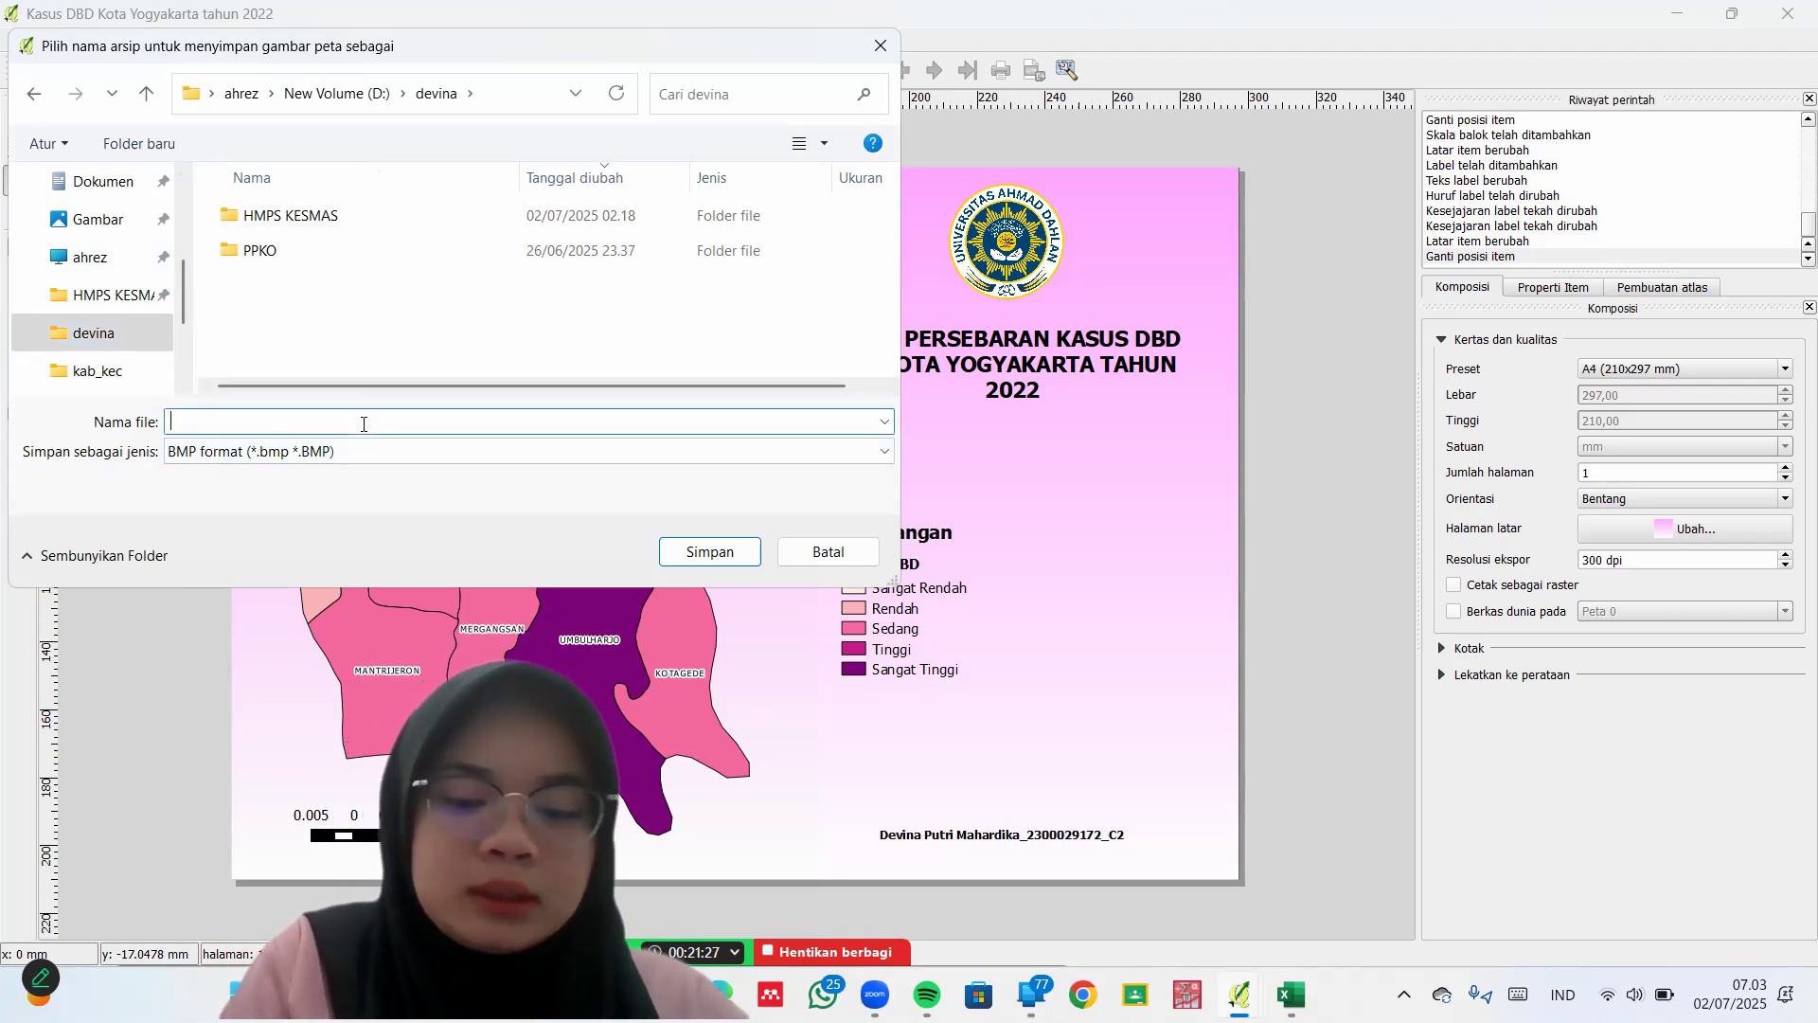
type("Peta ")
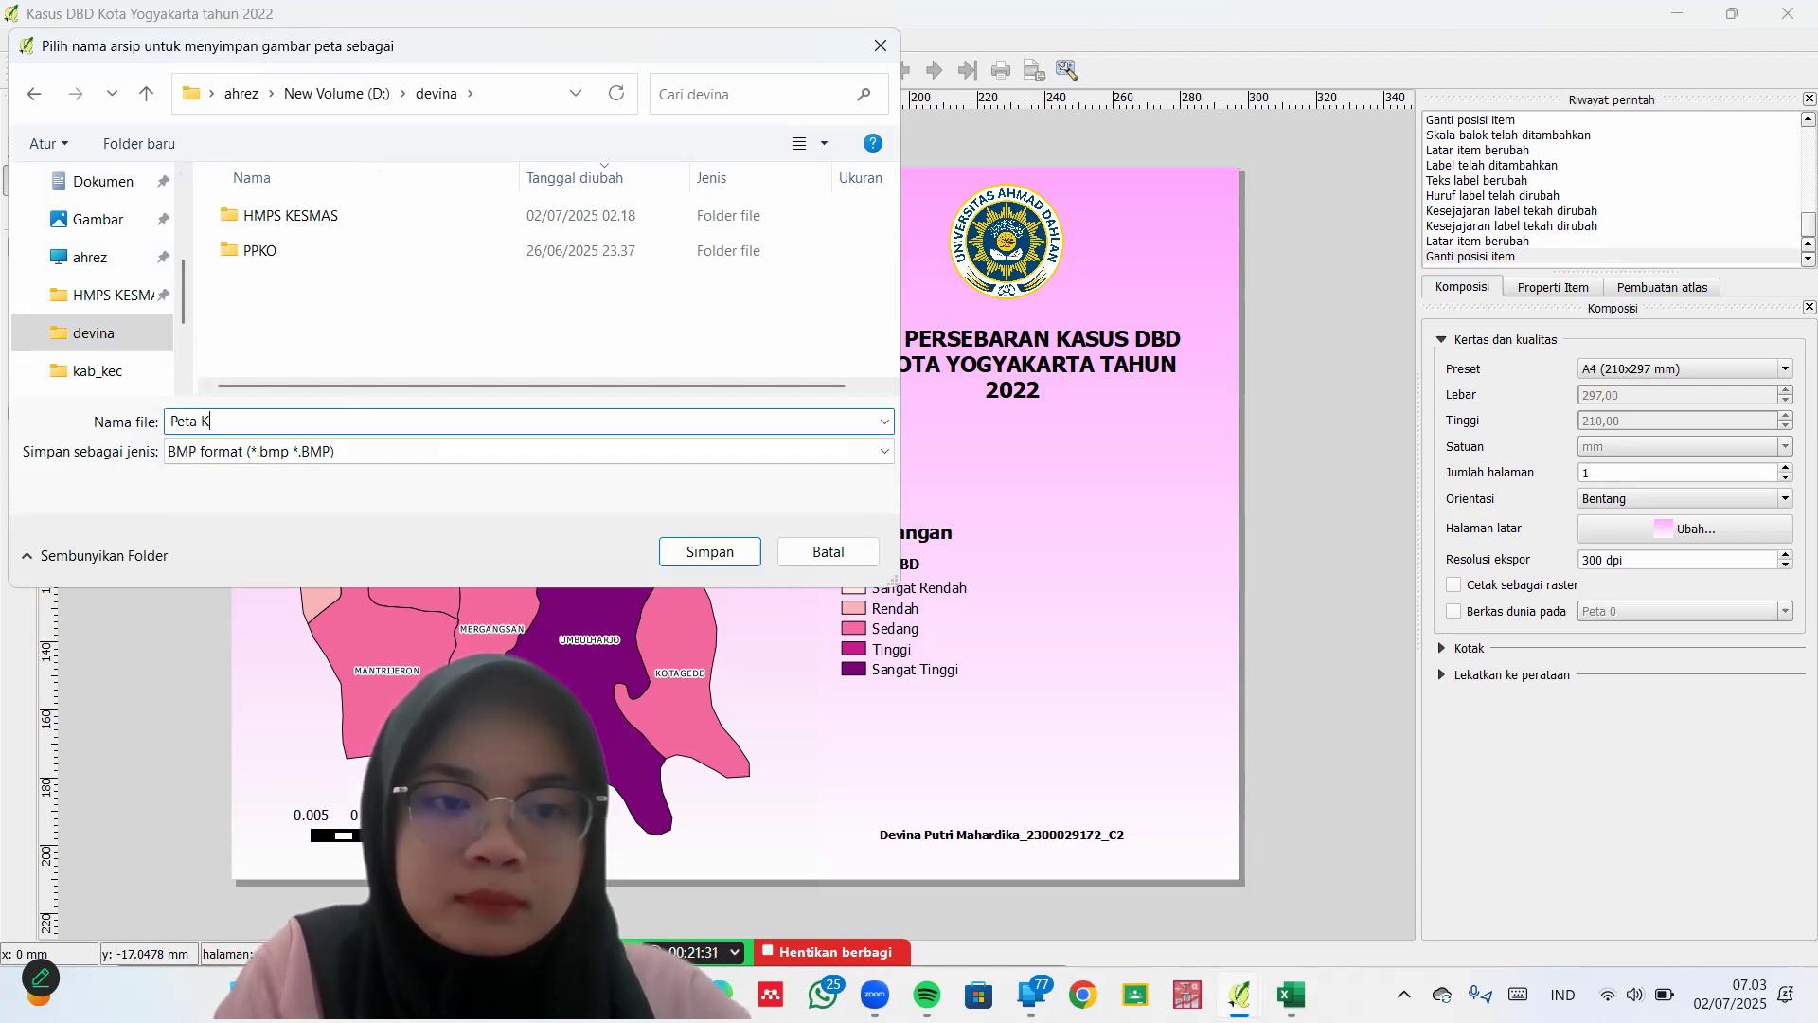
type("Kasus ")
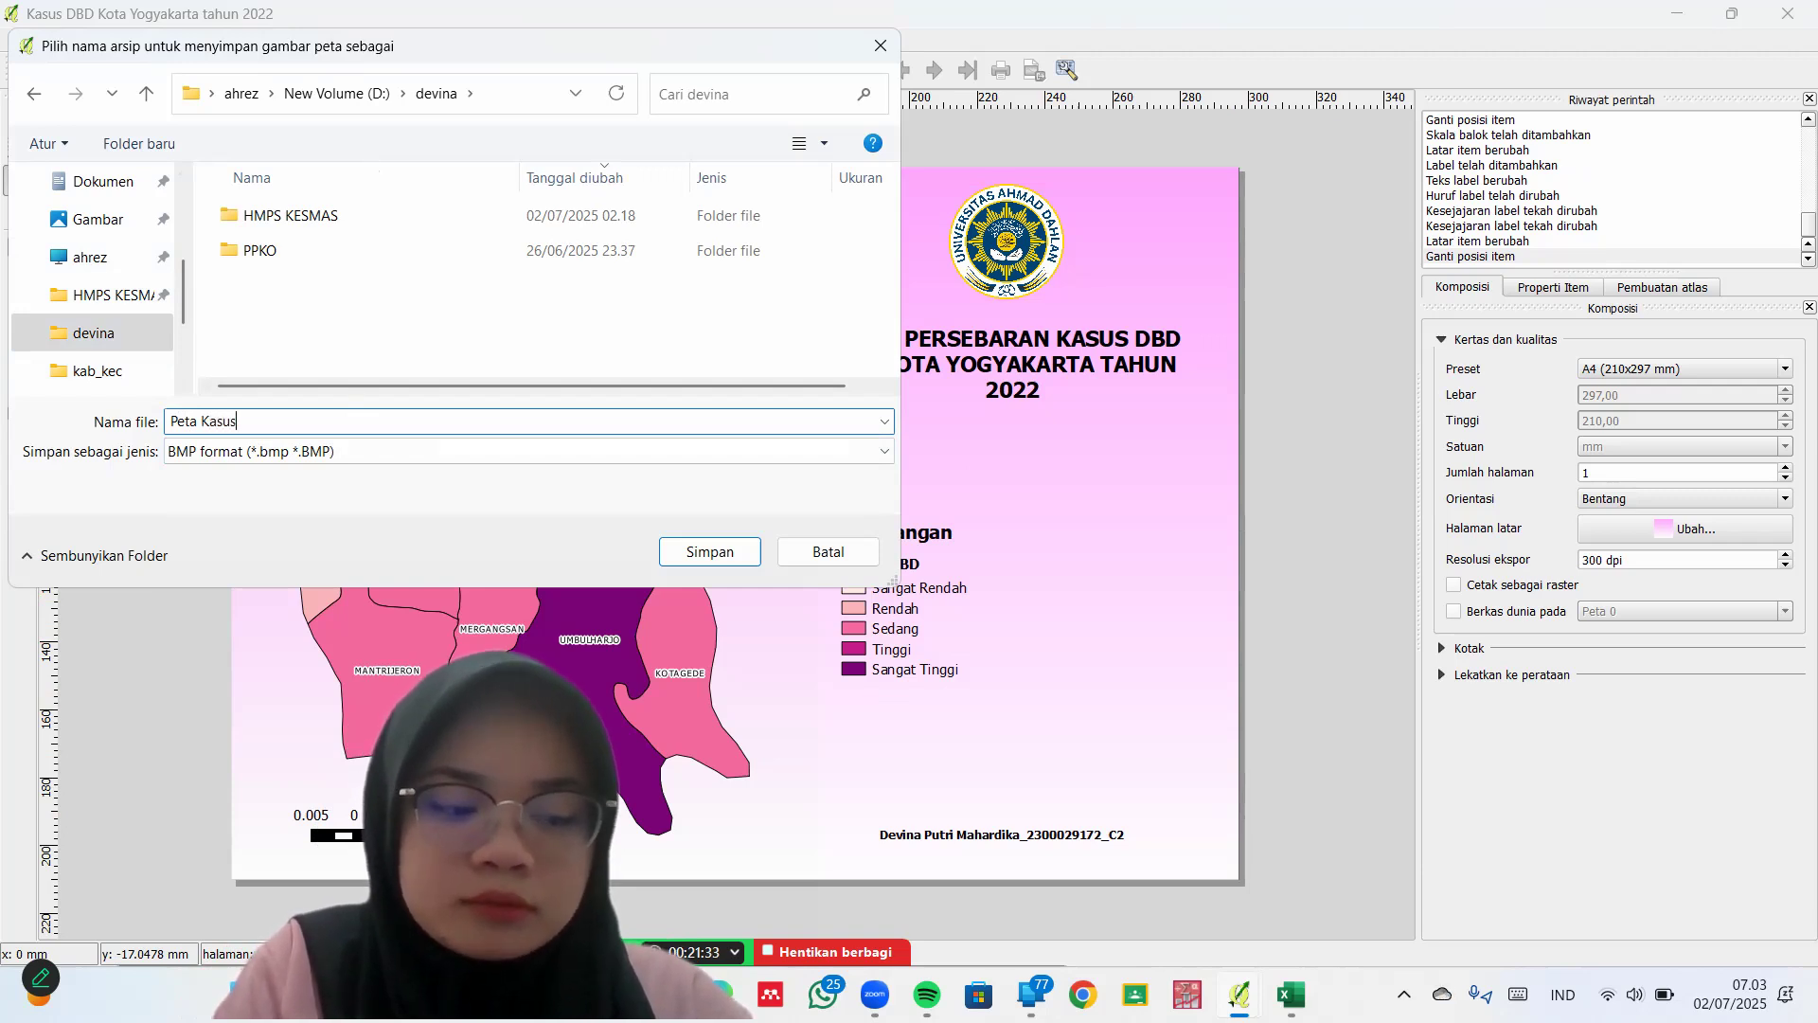
type("DBD")
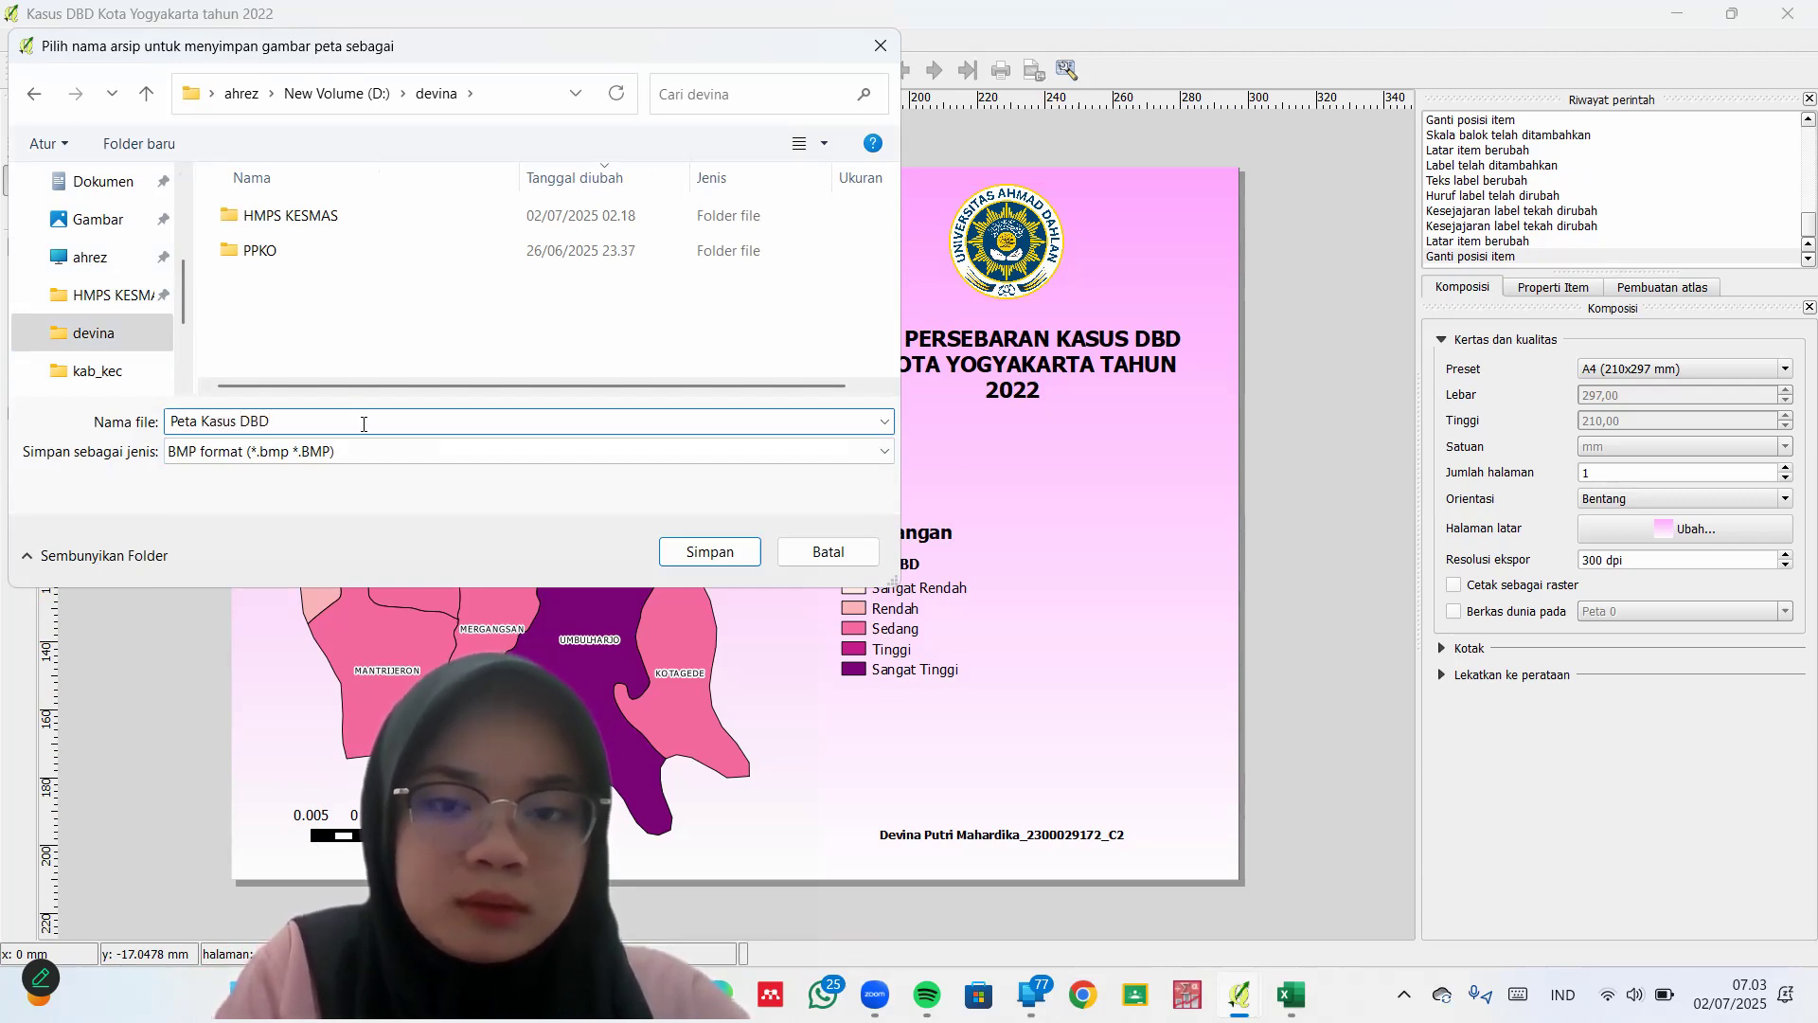
type(" Kota Yogyakarta")
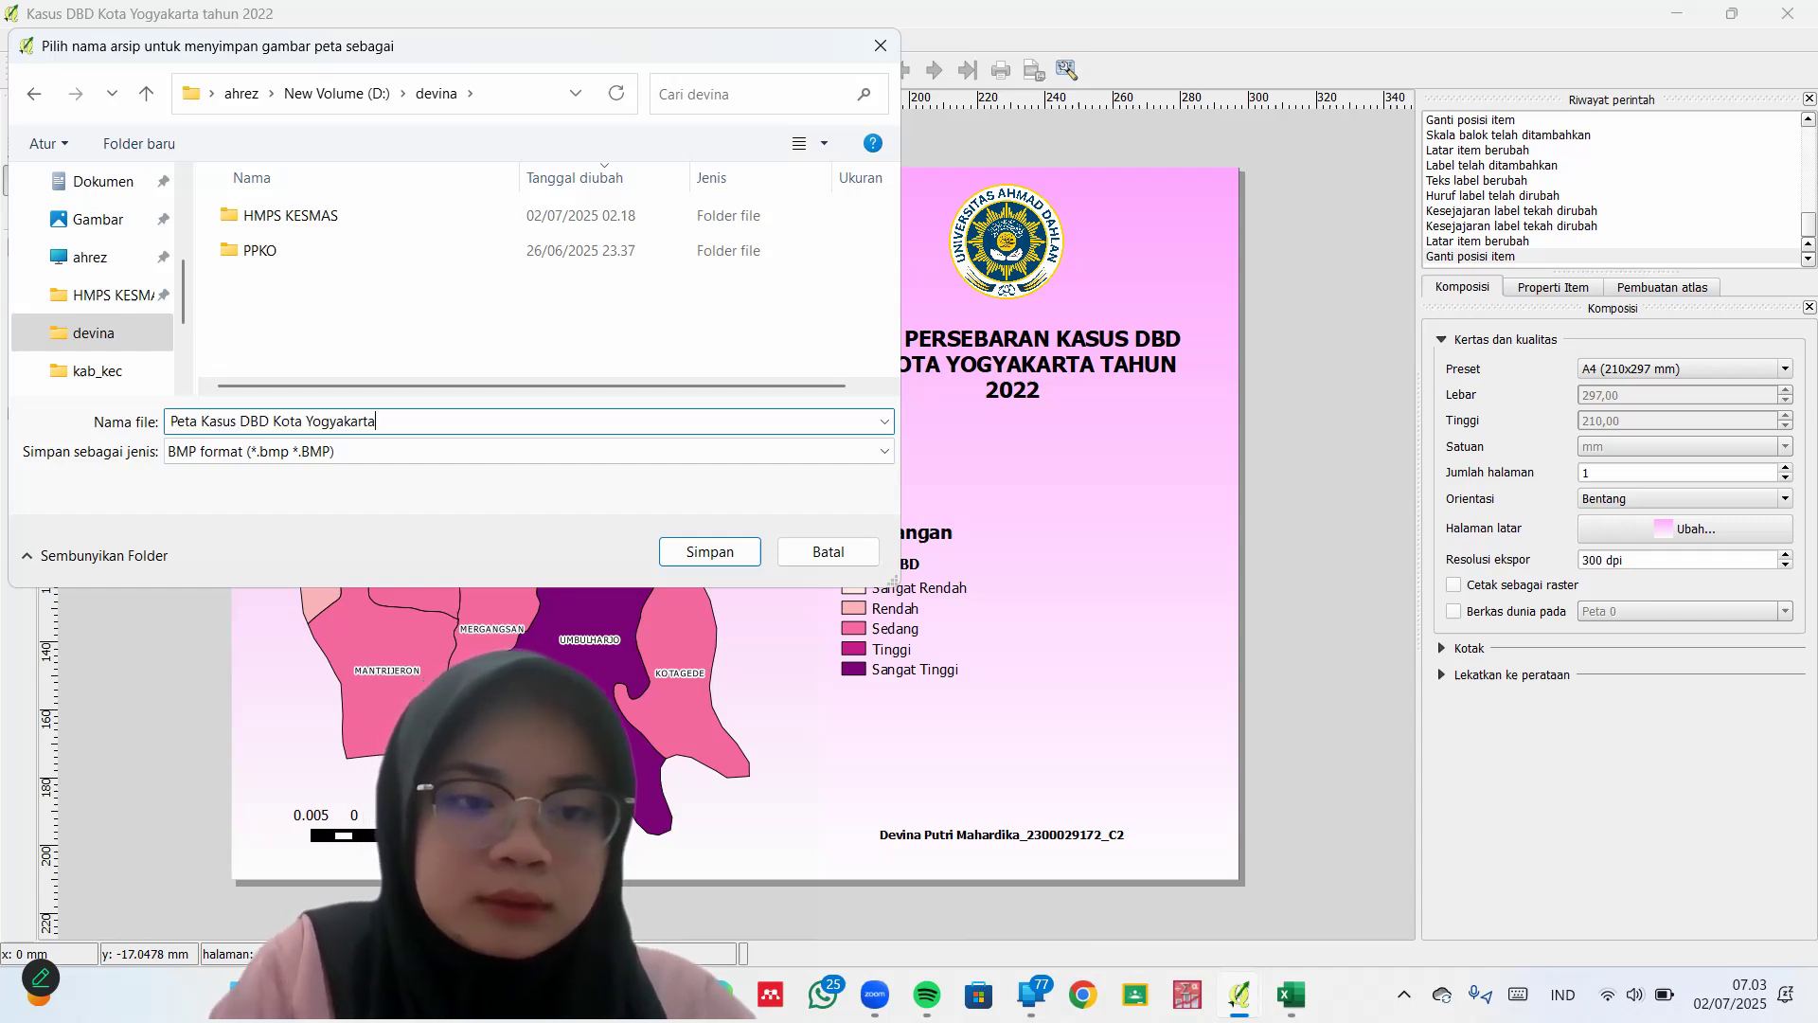
left_click(709, 552)
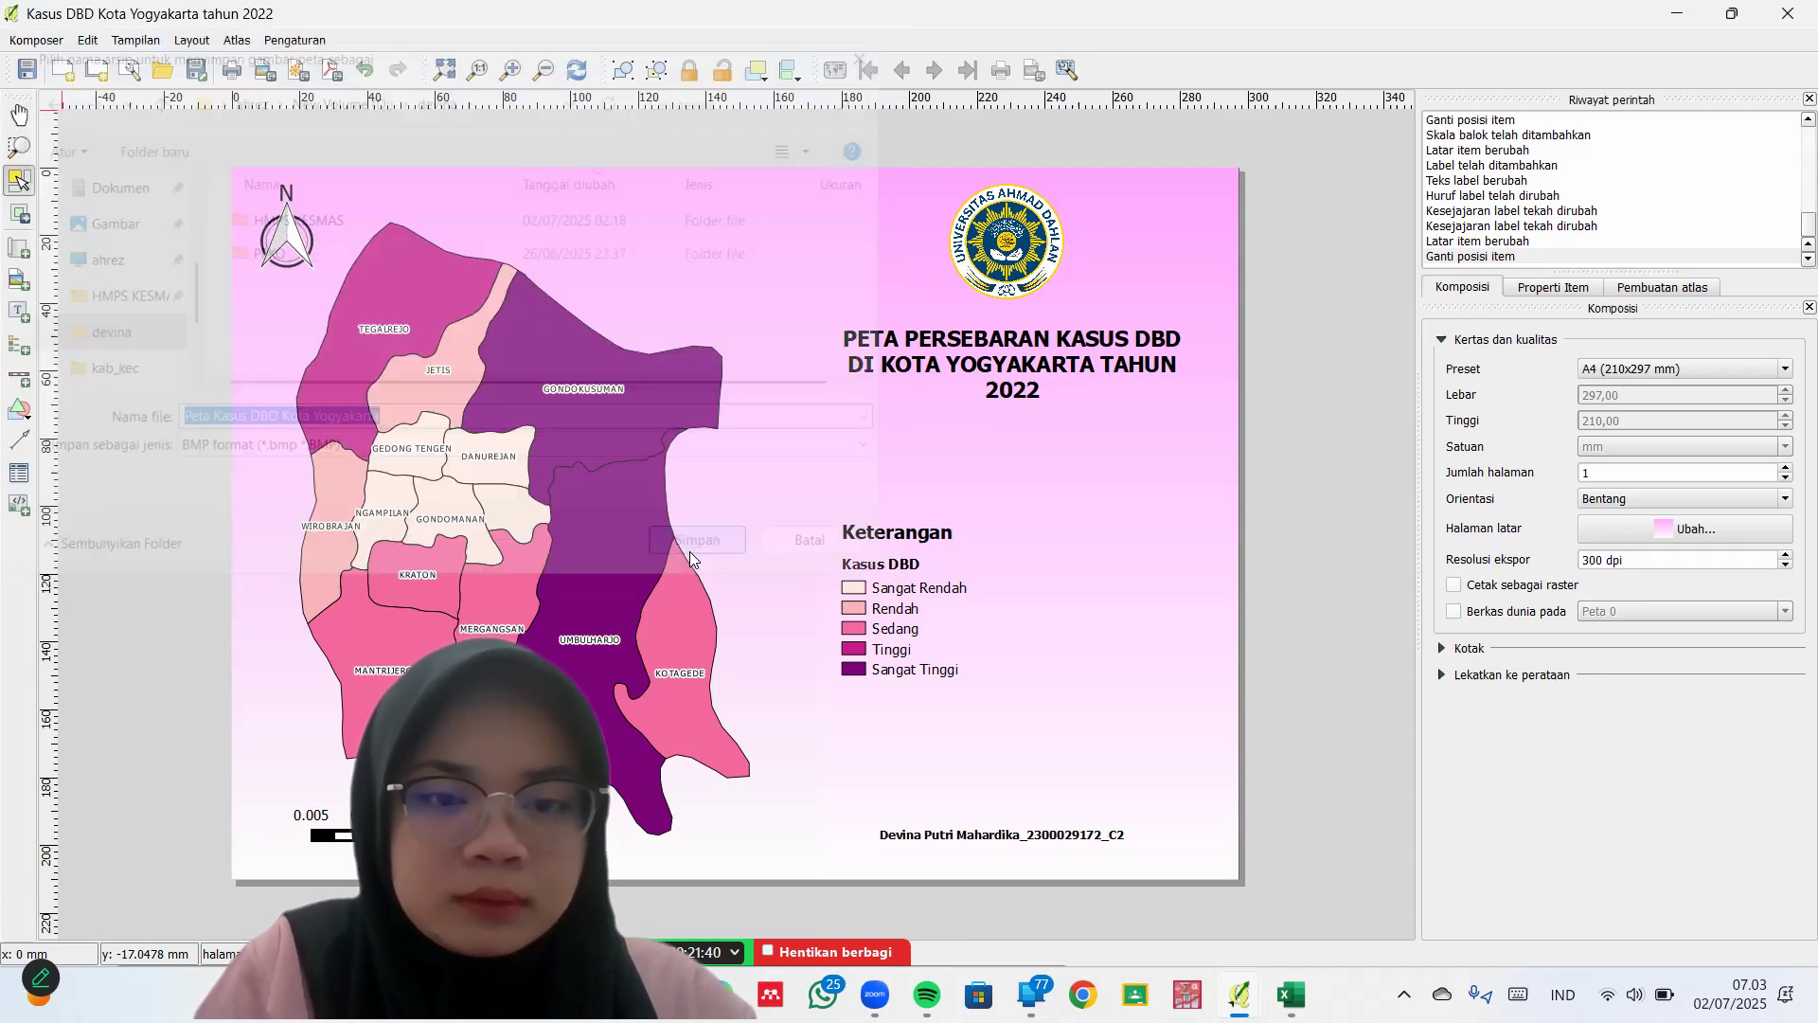
Bring the File Explorer window to the front
left_click(43, 49)
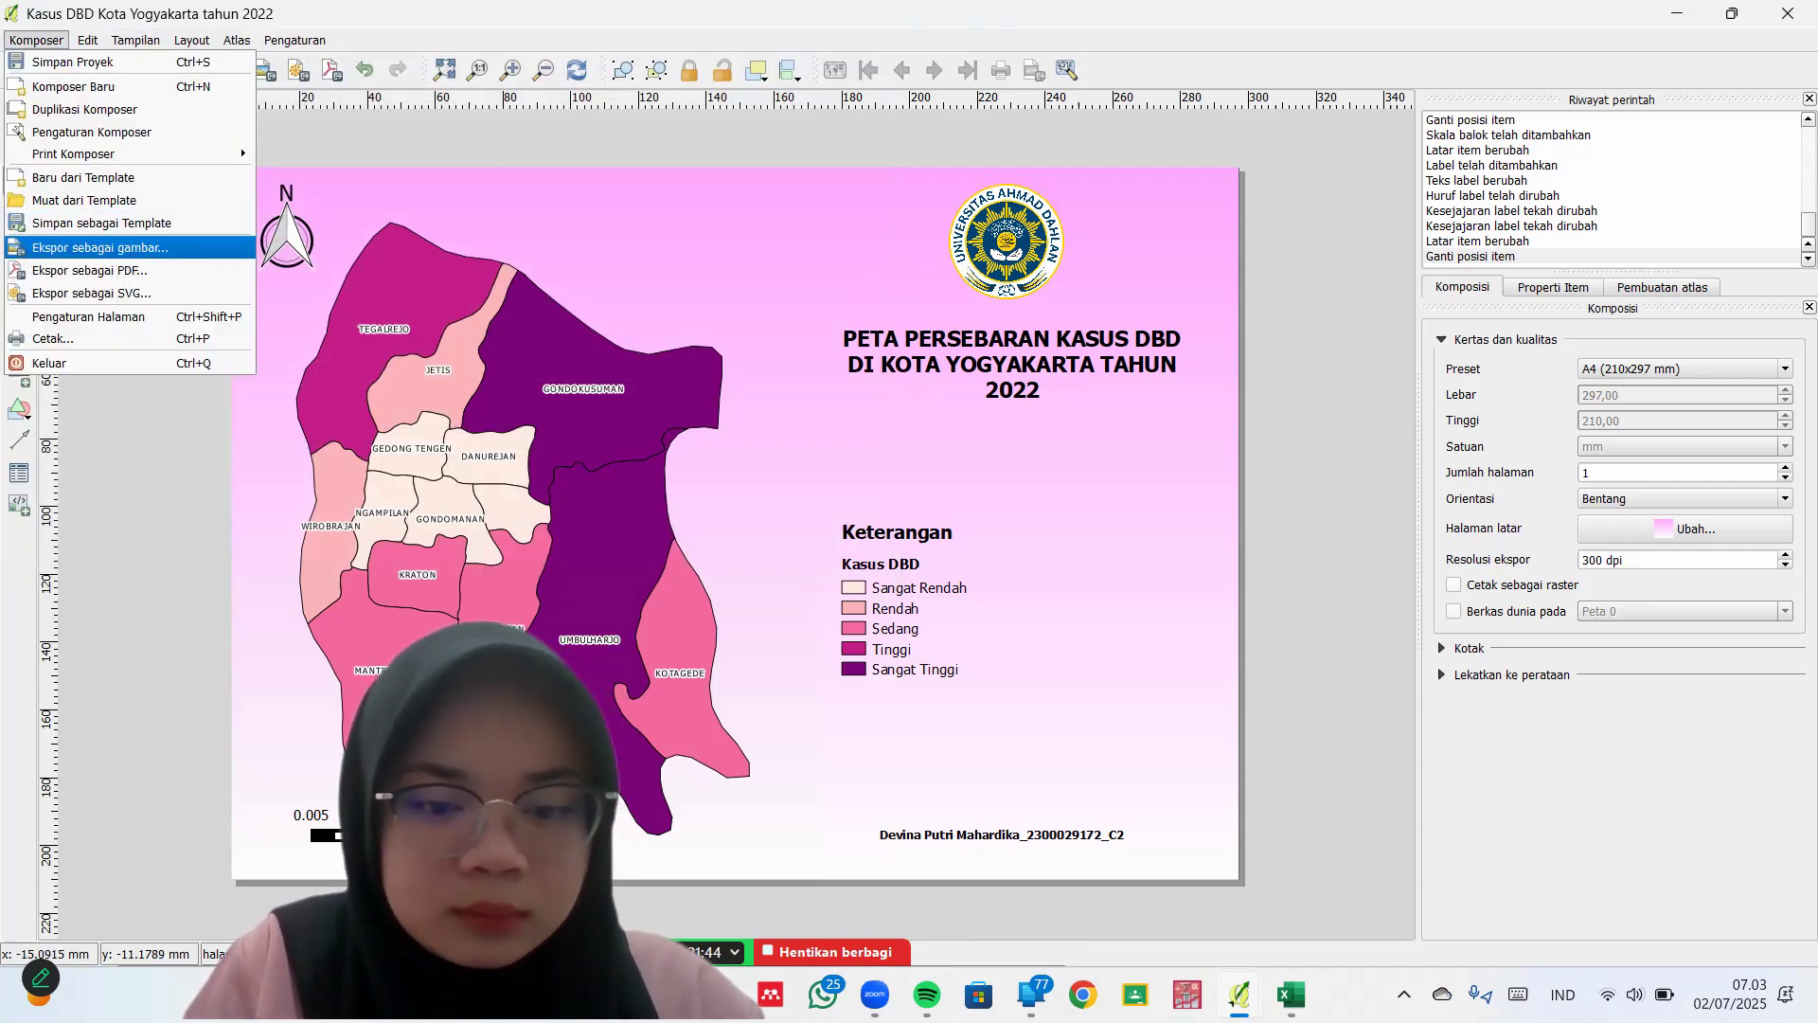
mouse_move(667, 994)
left_click(794, 876)
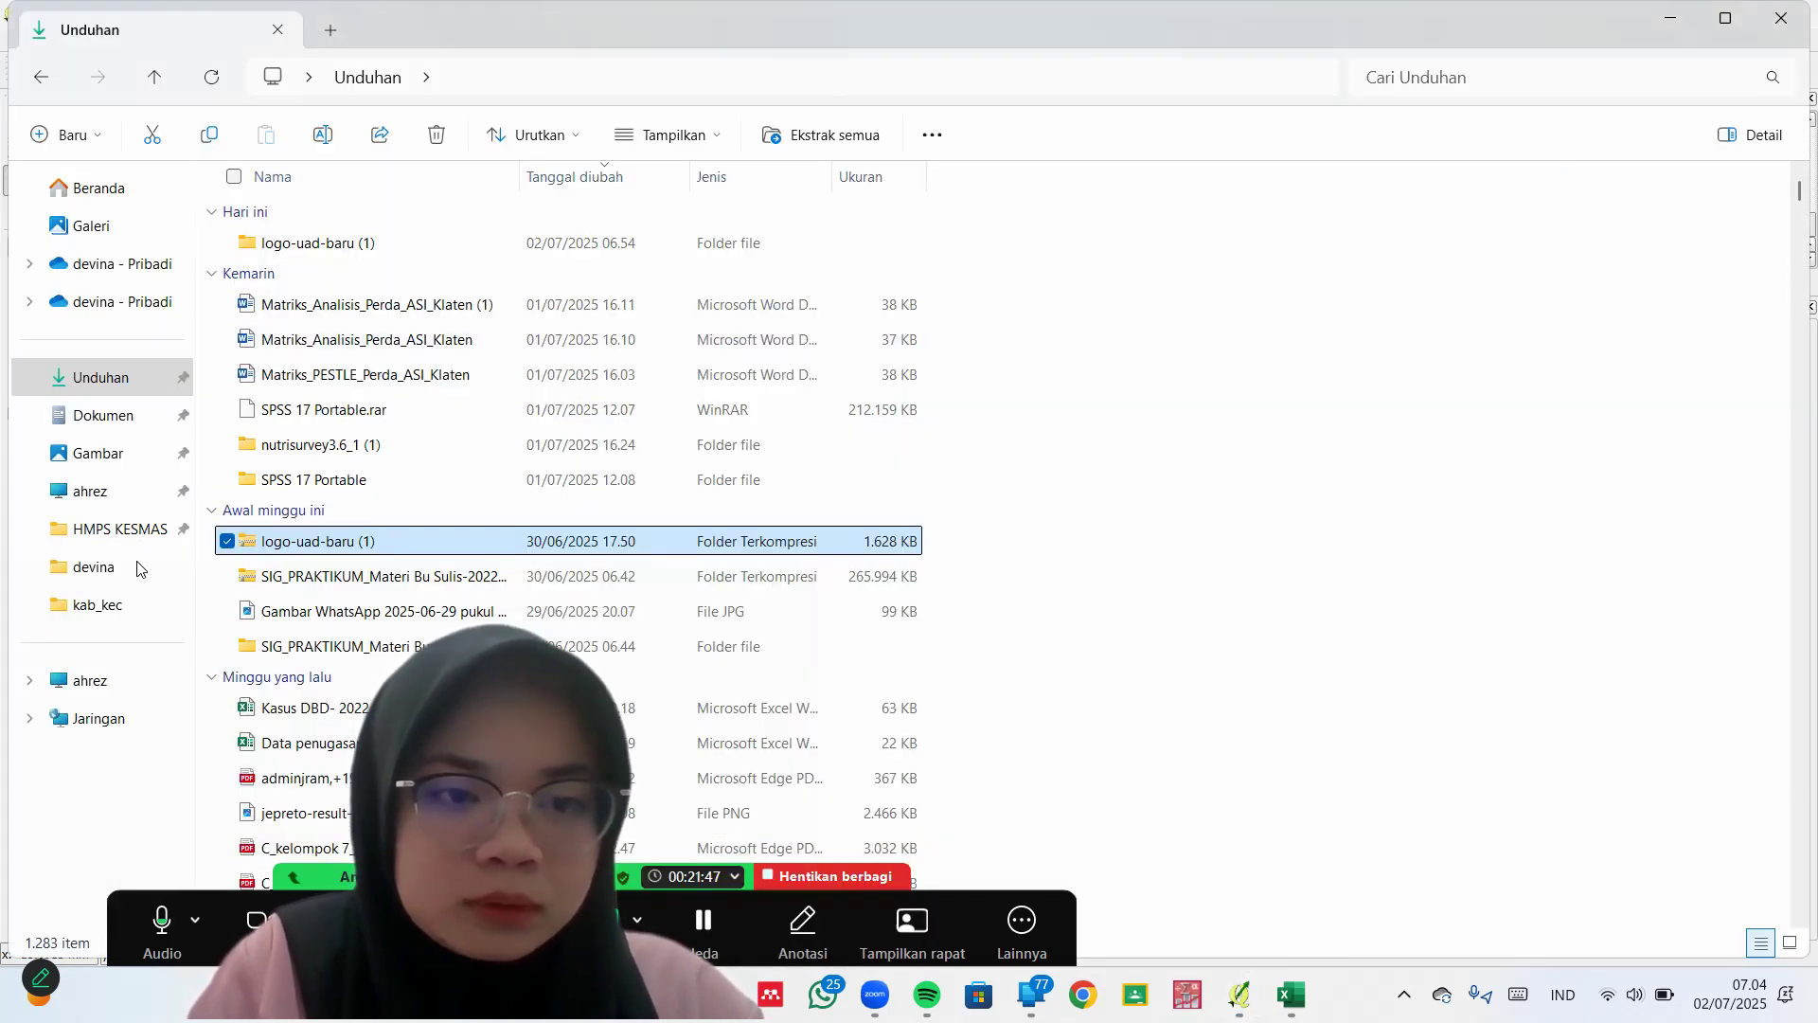
Open the exported 'Peta Kasus DBD Kota Yogyakarta' BMP in devina, close the preview, then minimize Explorer
left_click(141, 566)
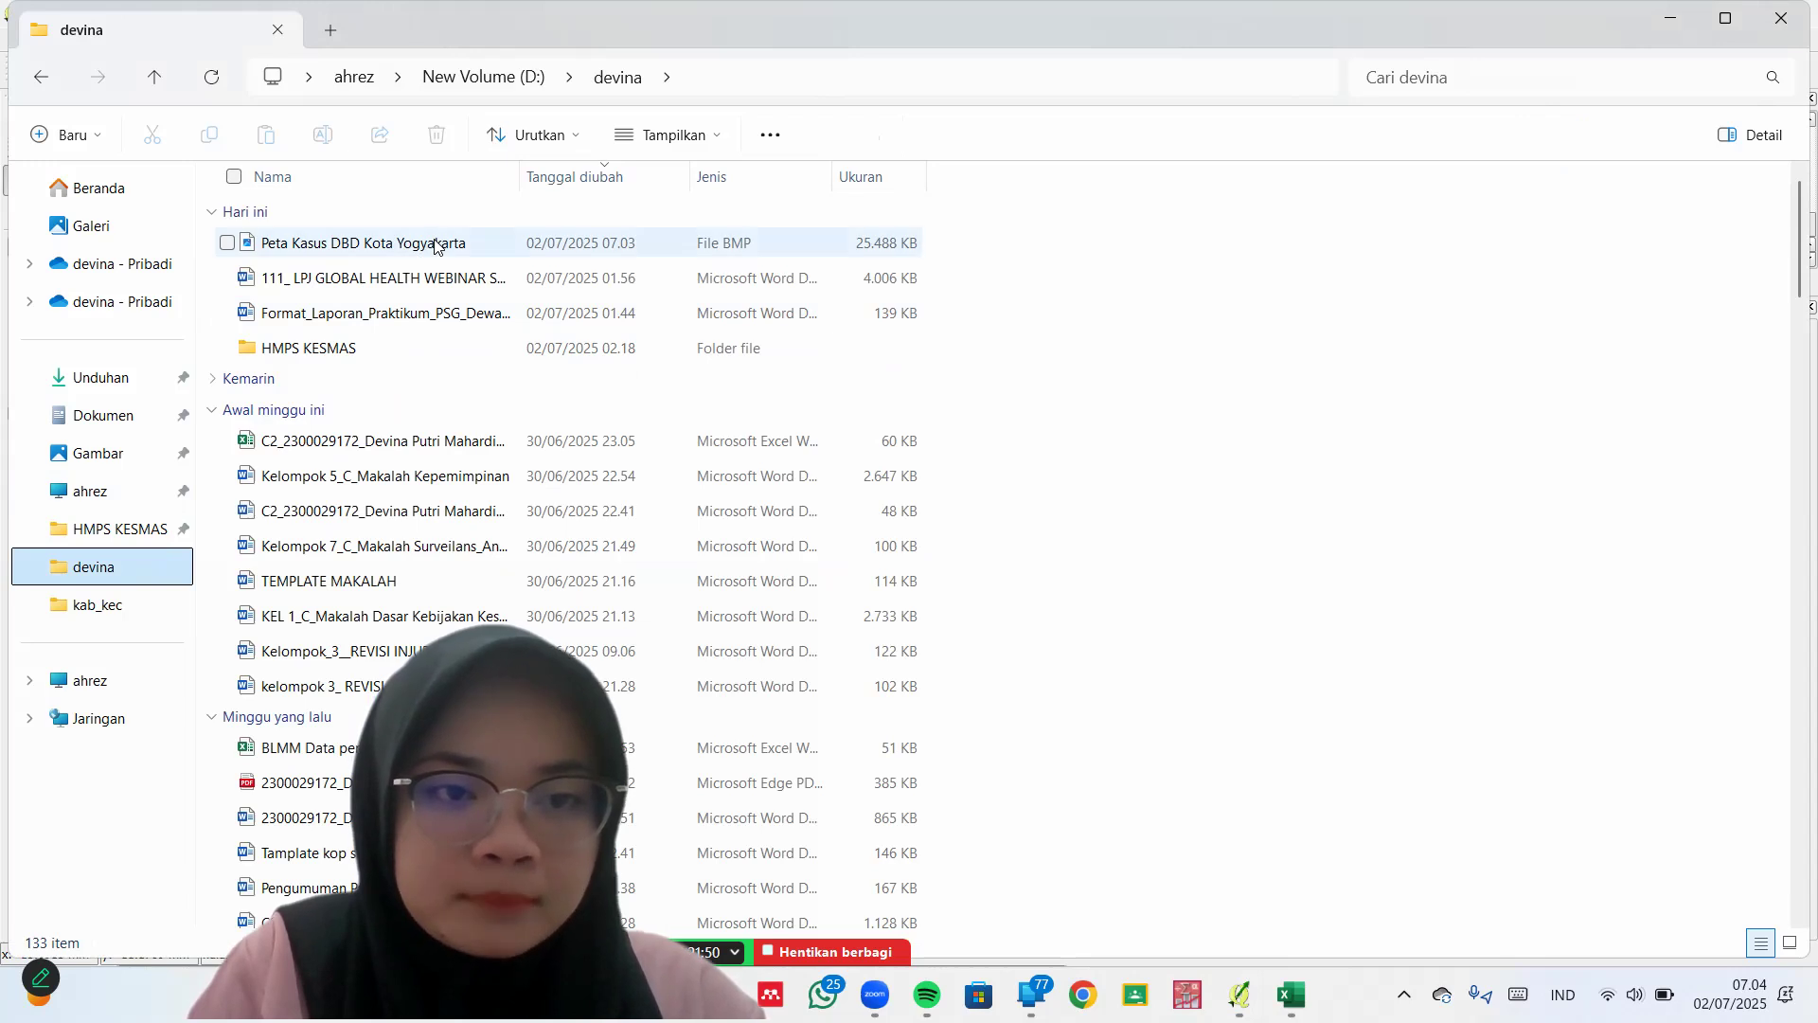
left_click(434, 246)
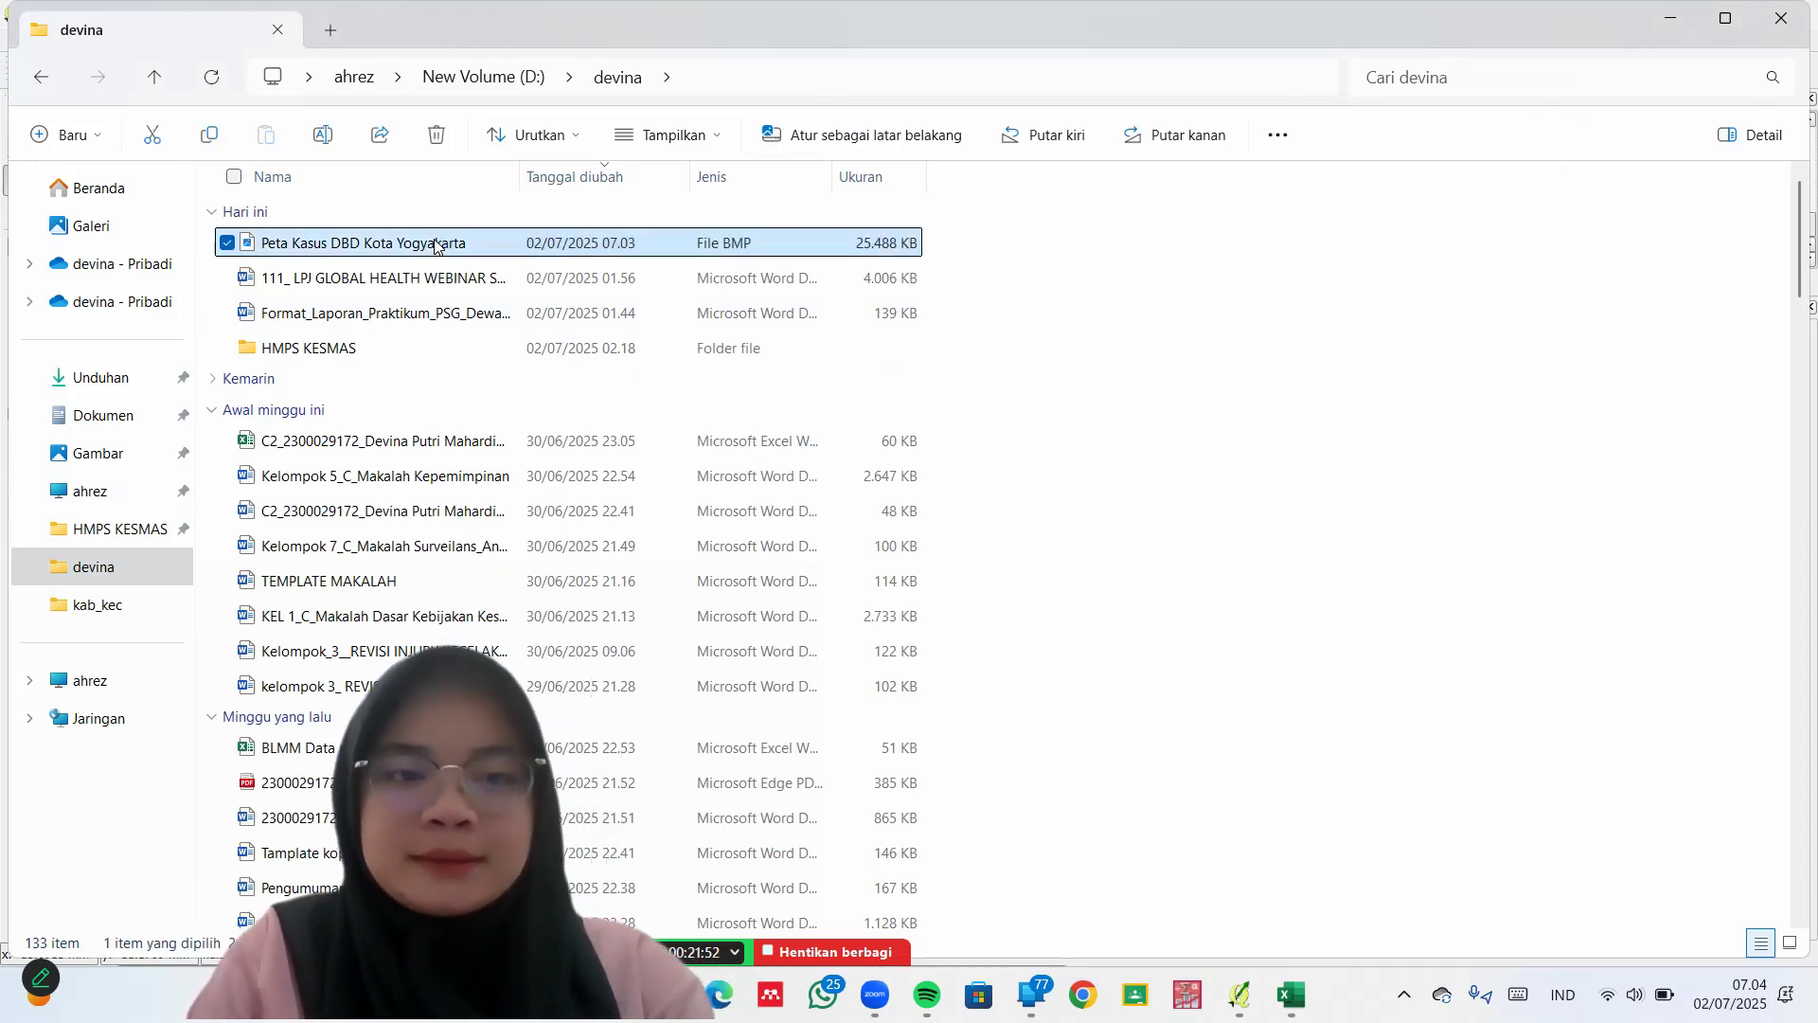
double_click(434, 245)
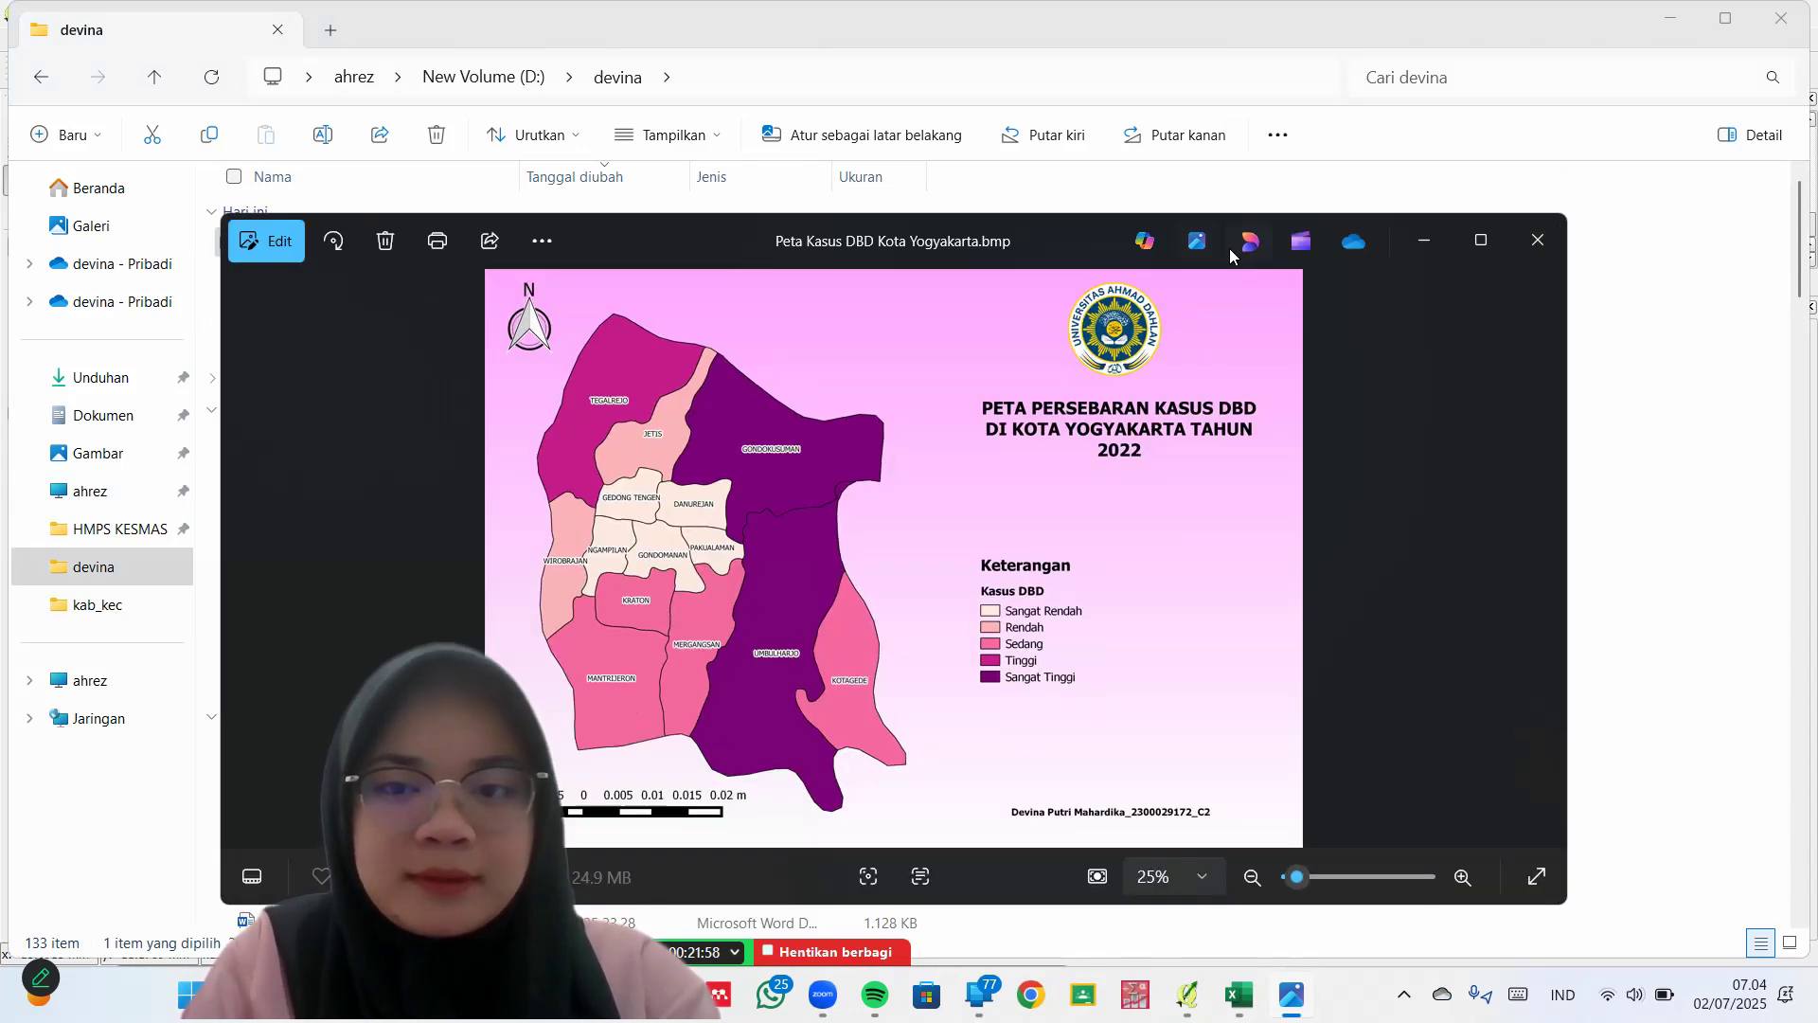
left_click(1528, 252)
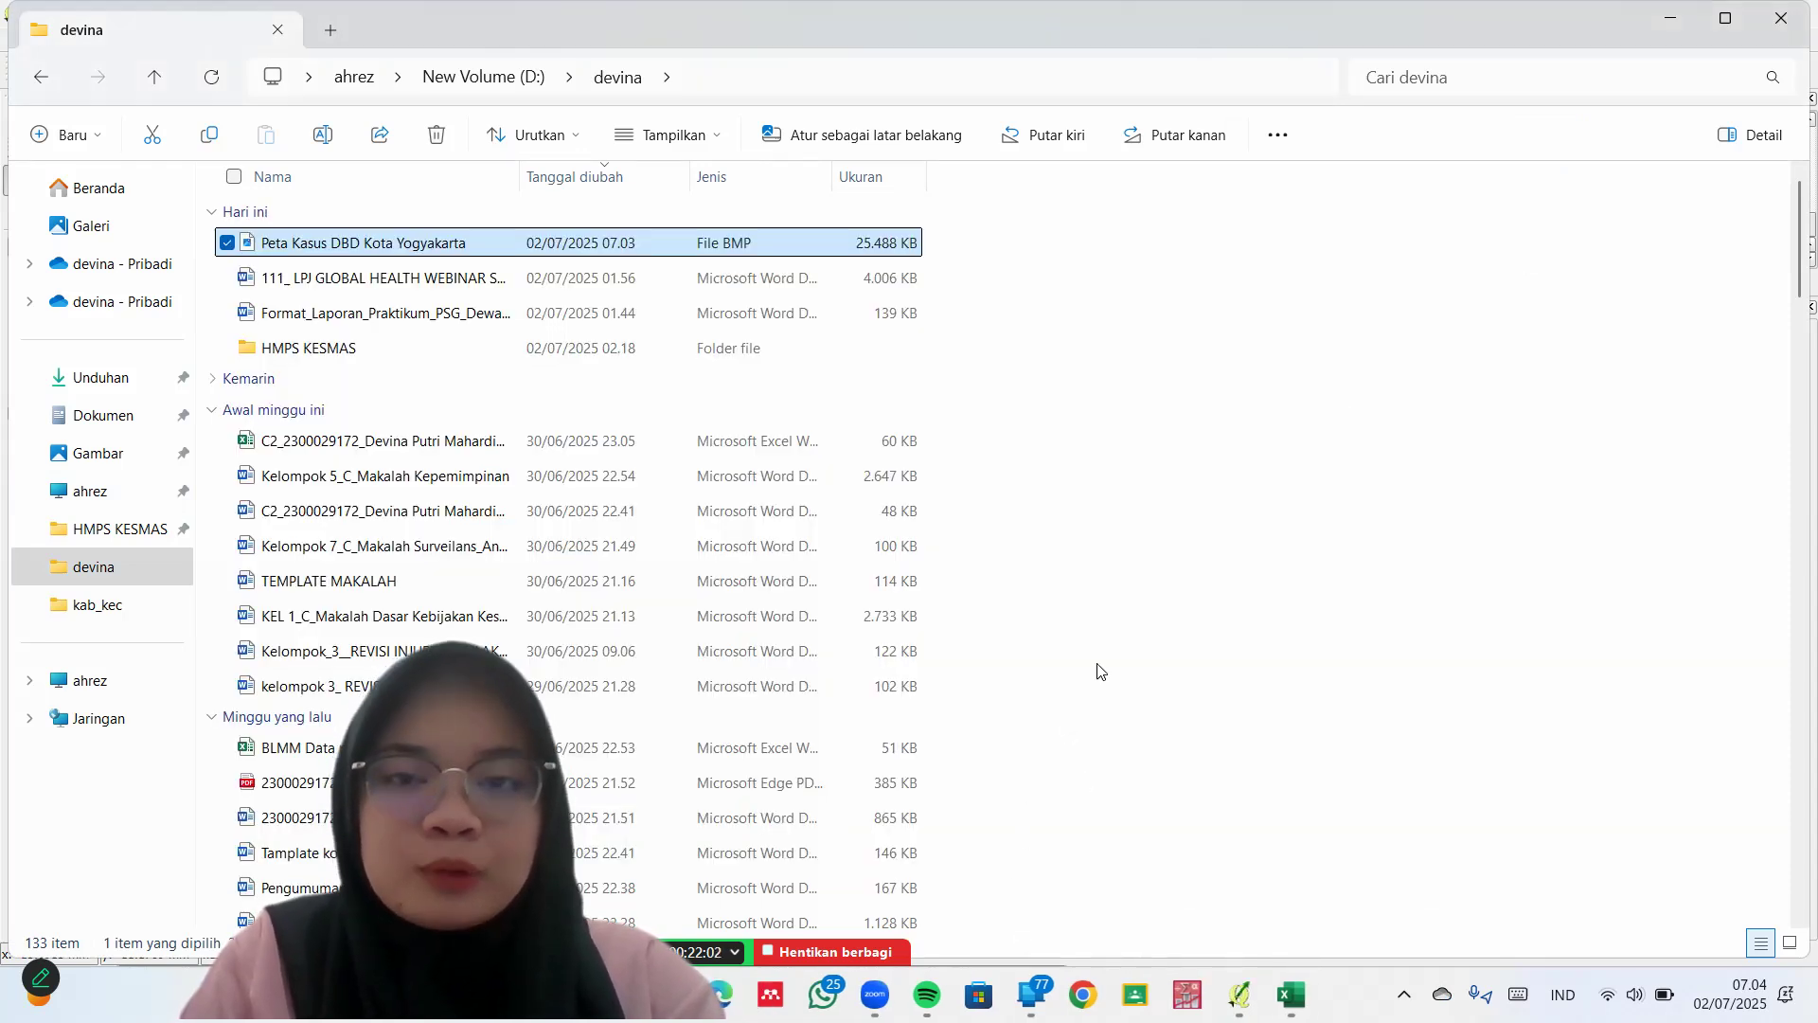
left_click(1667, 28)
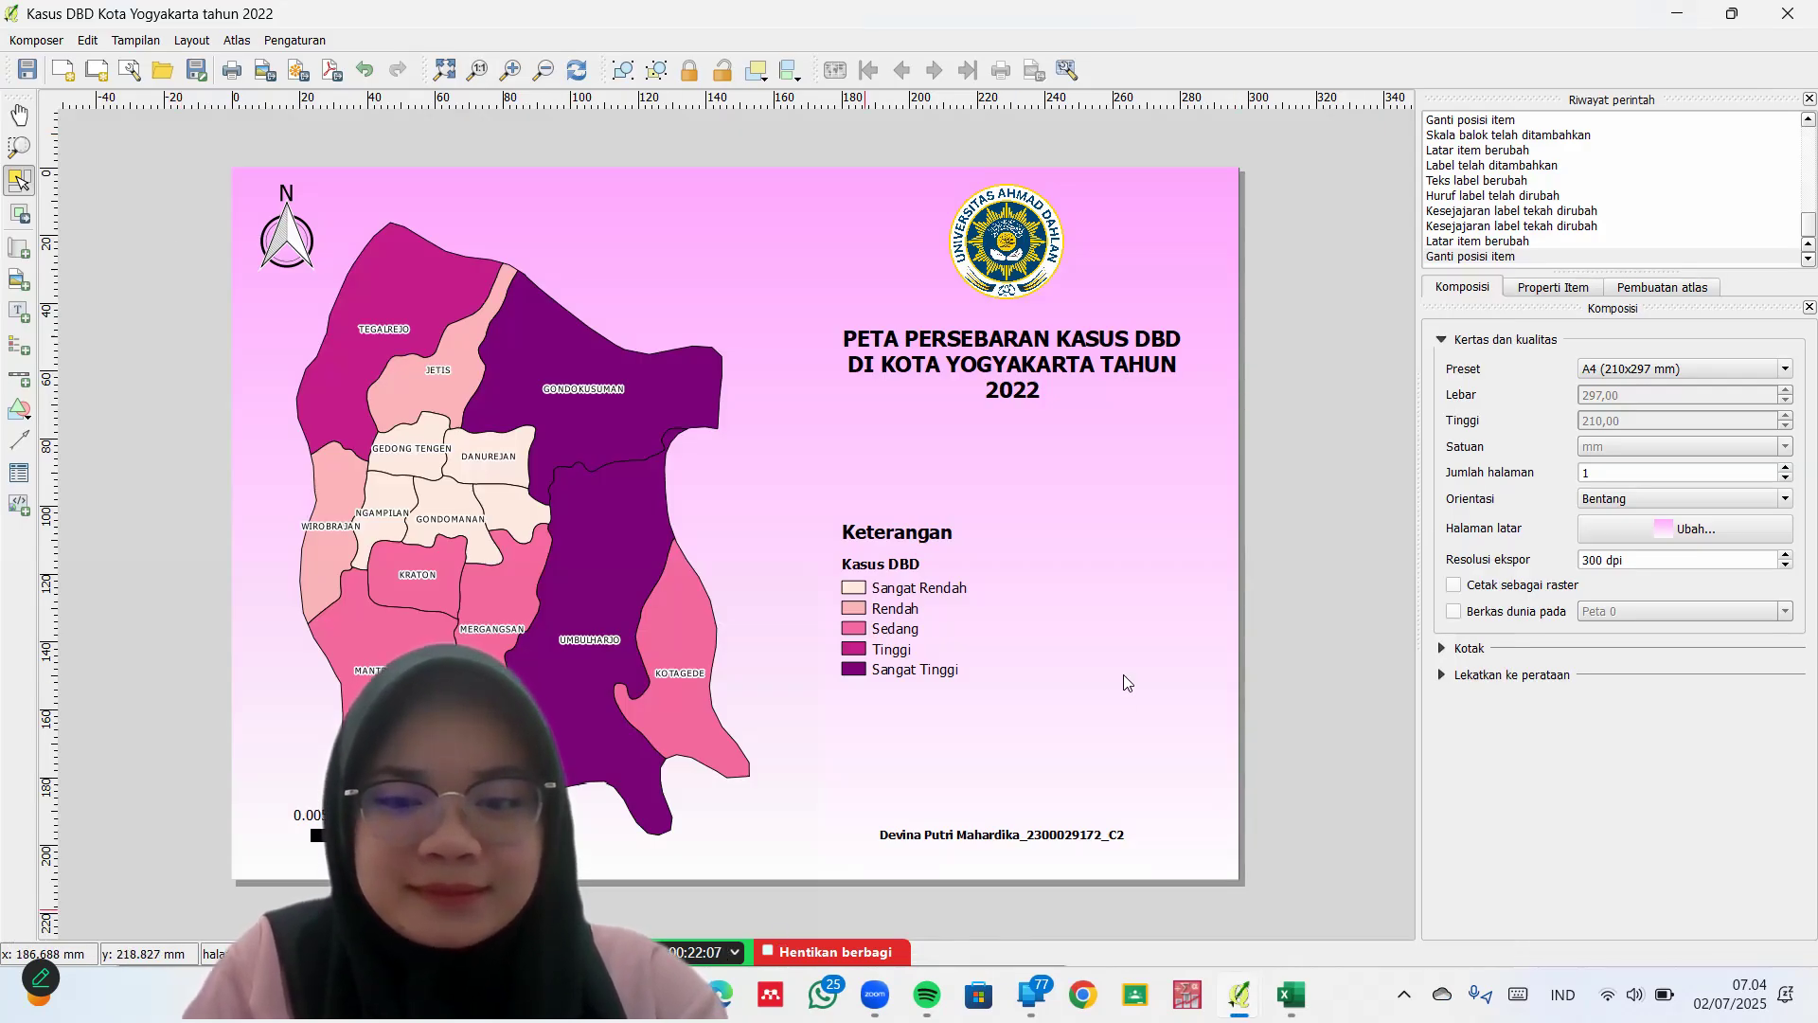
left_click(1022, 921)
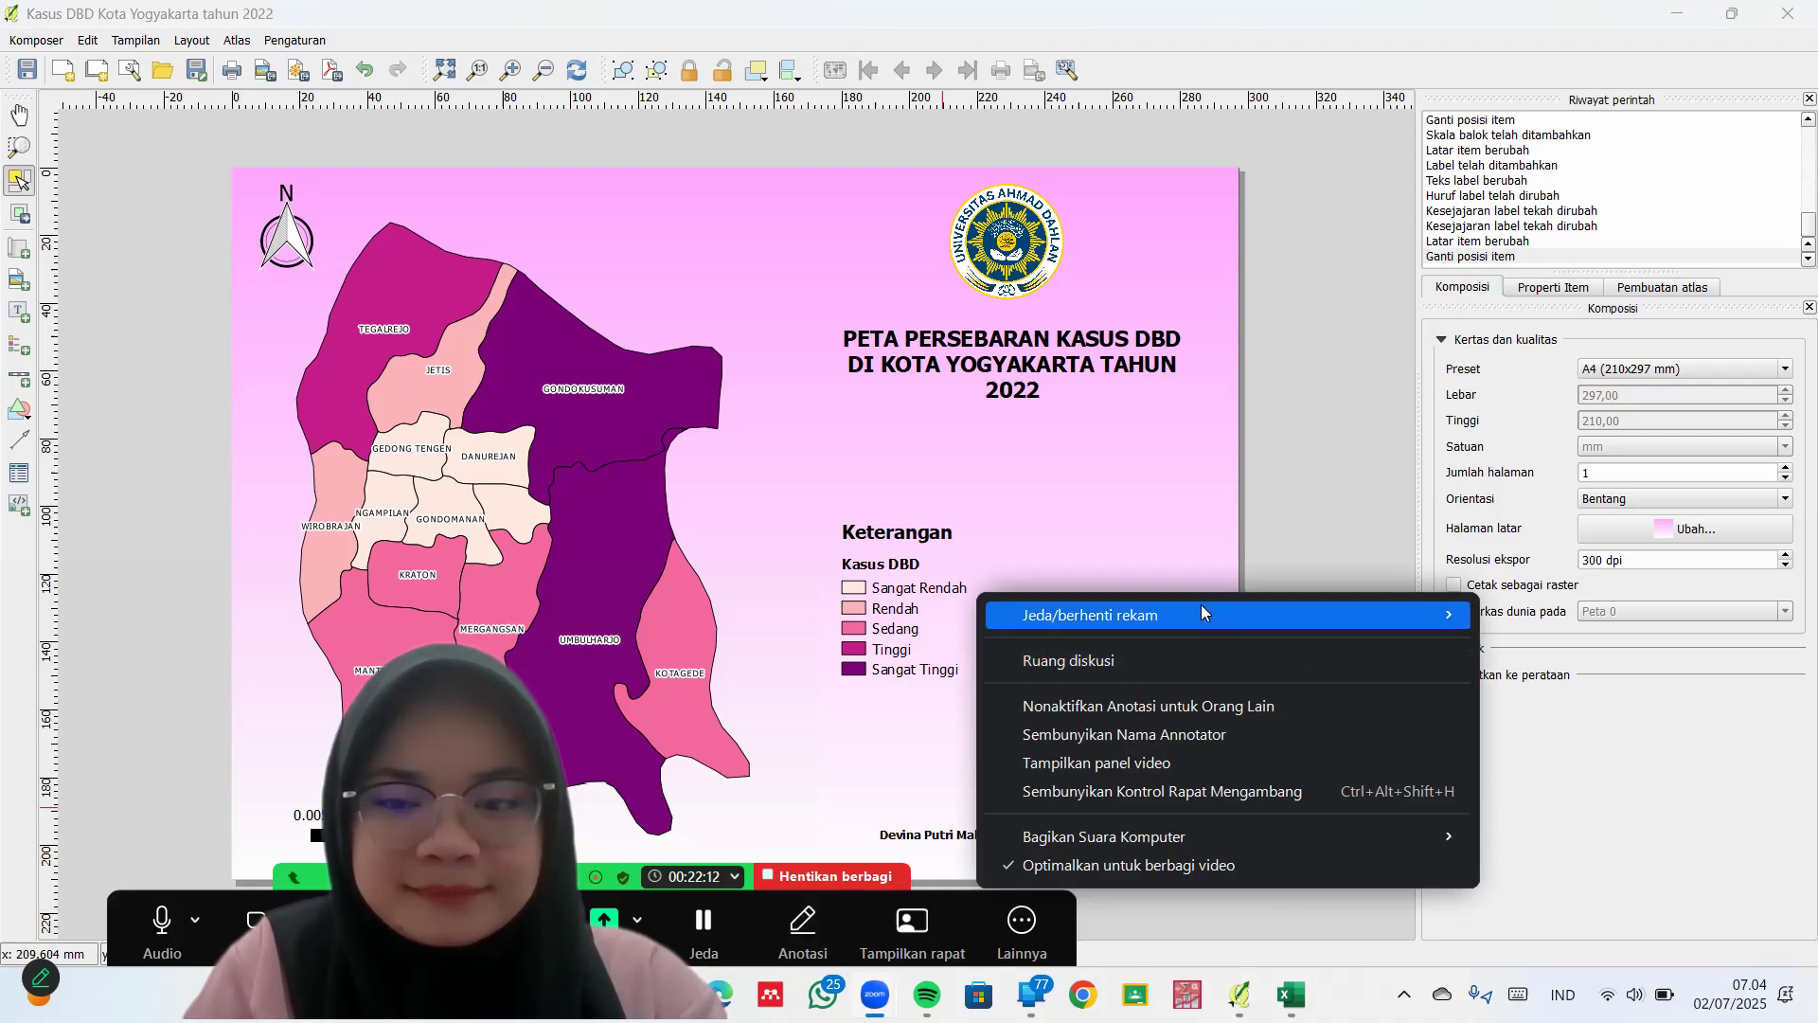